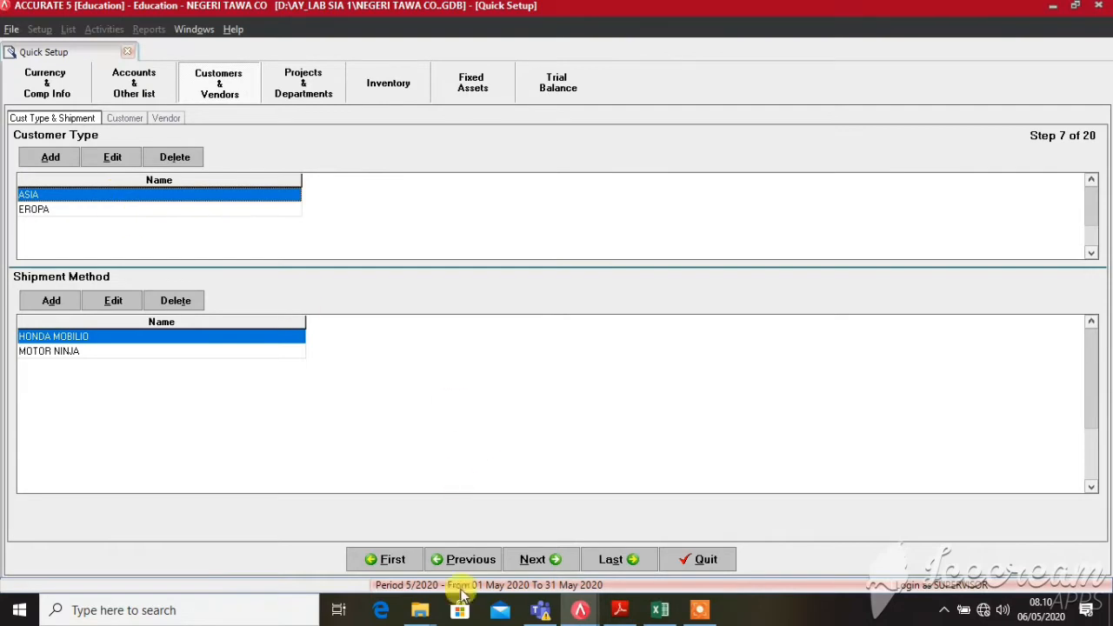
# - Switch to Adobe Reader, review the continents of customers and suppliers, and compare them with the customer types listed in ACCURATE
pyautogui.moveTo(580, 609)
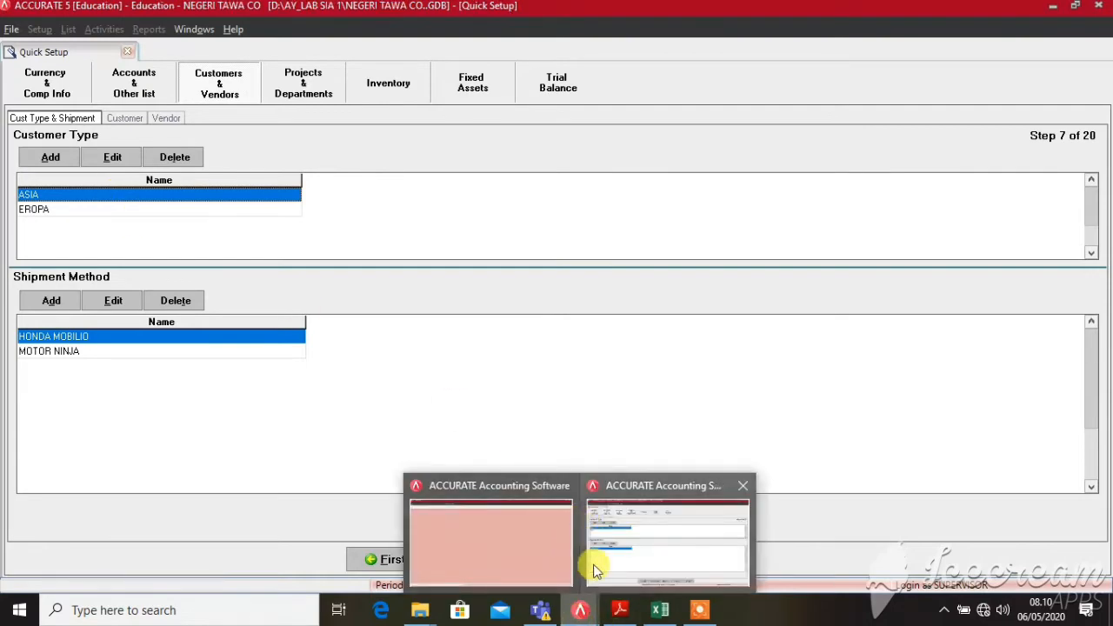
pyautogui.click(620, 610)
pyautogui.scroll(-1, 236, 361)
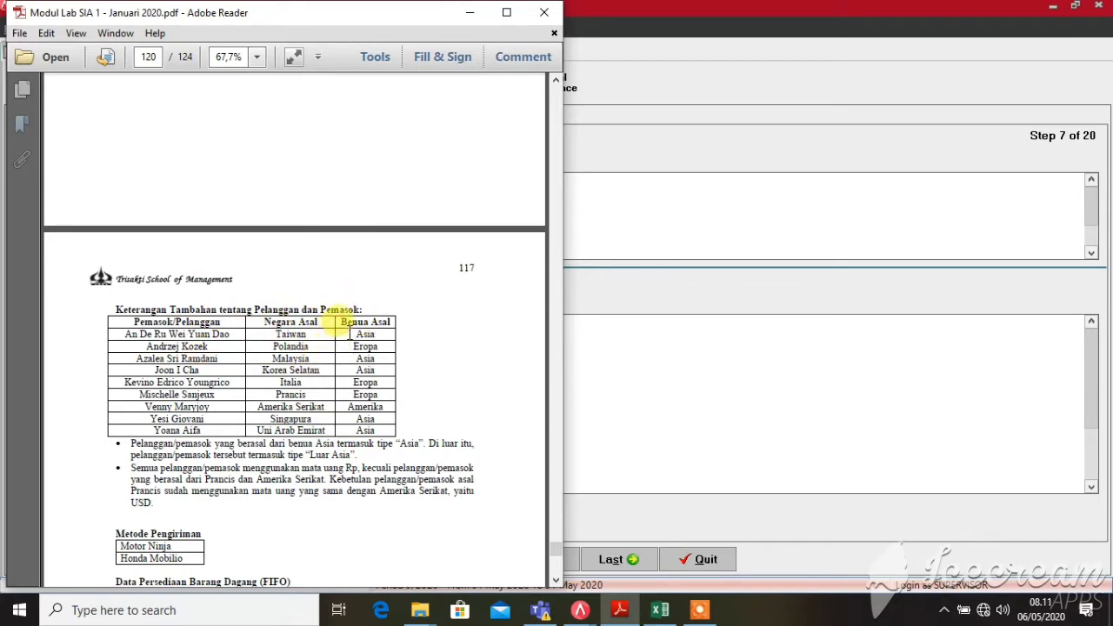
pyautogui.moveTo(350, 336); pyautogui.dragTo(372, 359)
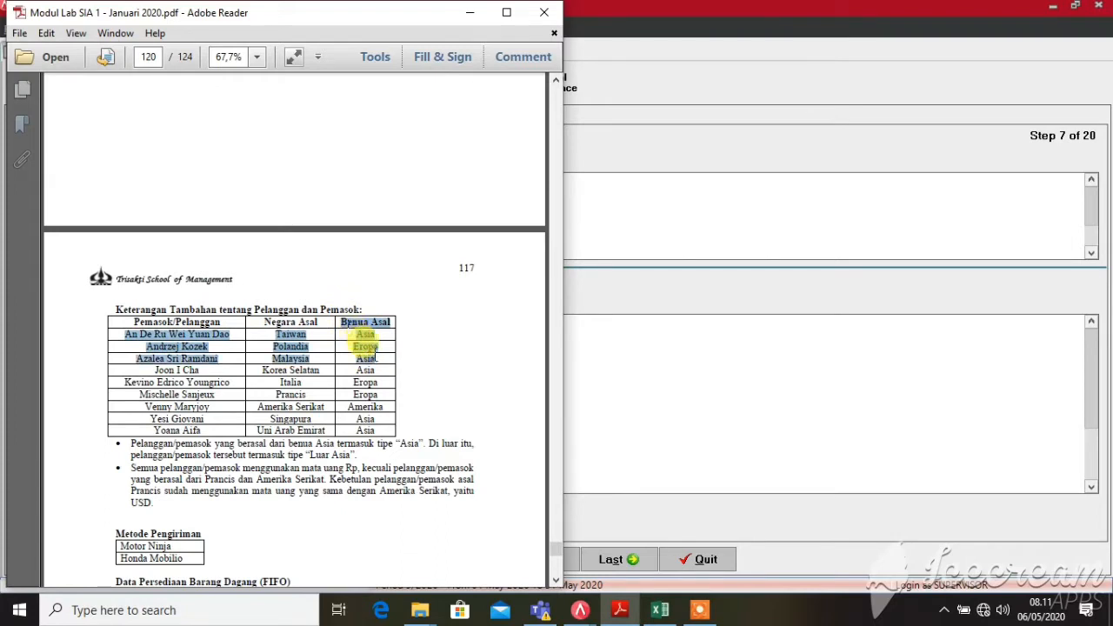
pyautogui.click(484, 364)
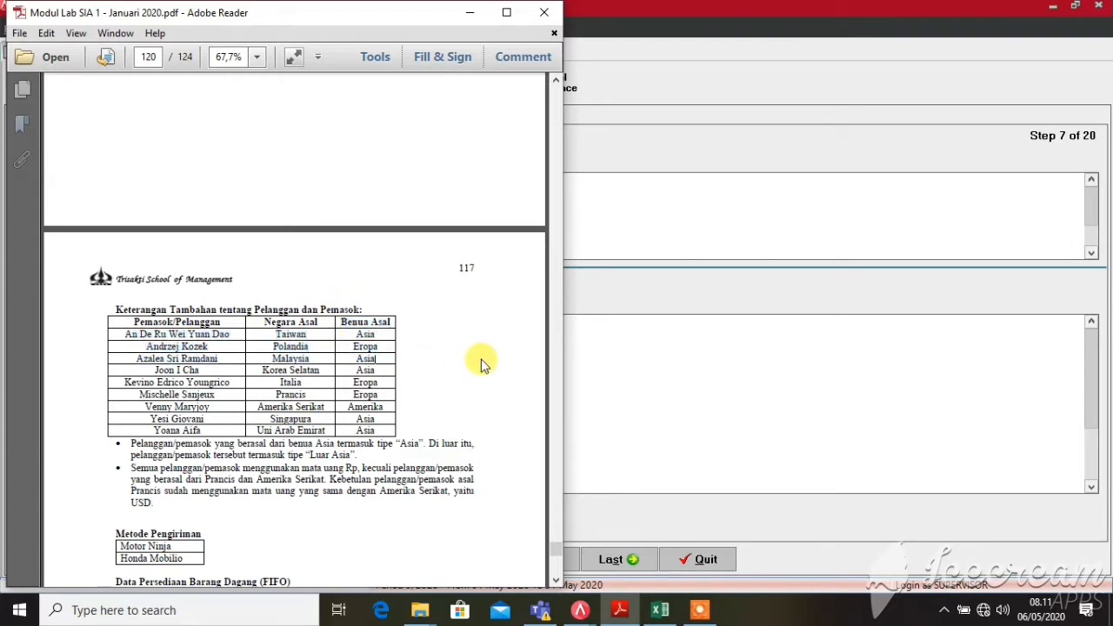
pyautogui.click(470, 12)
pyautogui.click(133, 192)
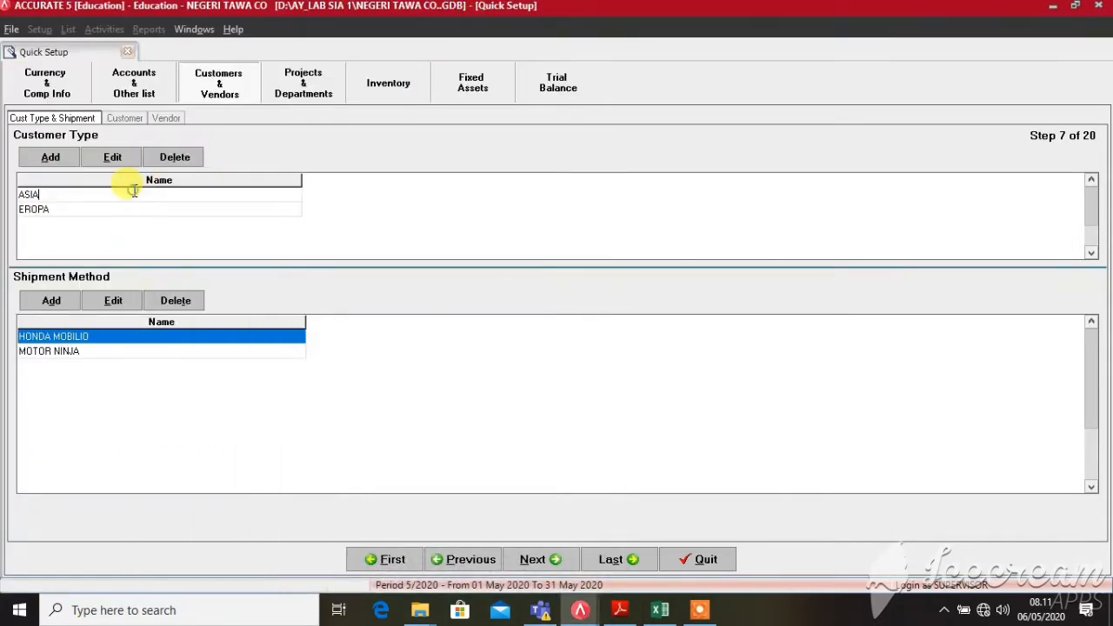
pyautogui.click(148, 214)
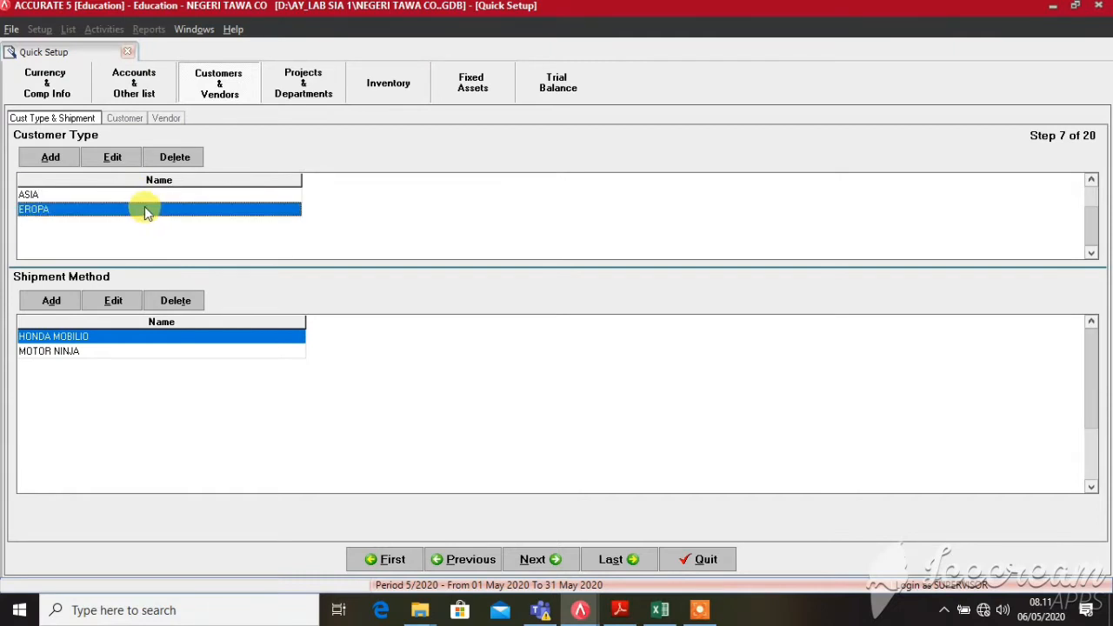
# - Compare the shipment methods in ACCURATE with the Metode Pengiriman list in the PDF module
pyautogui.click(168, 335)
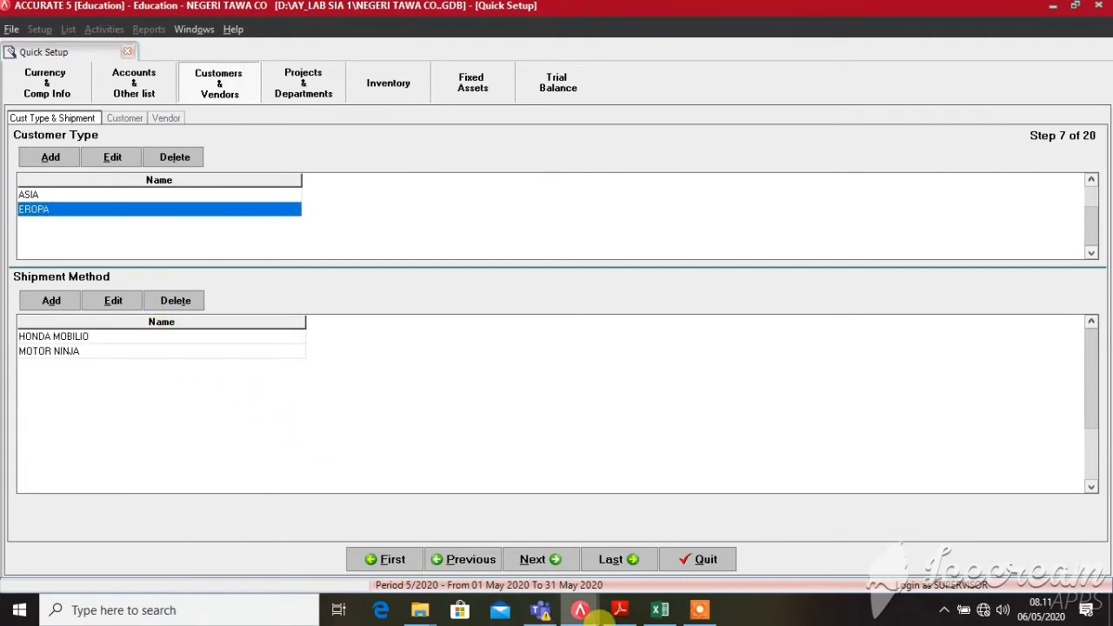
pyautogui.click(619, 611)
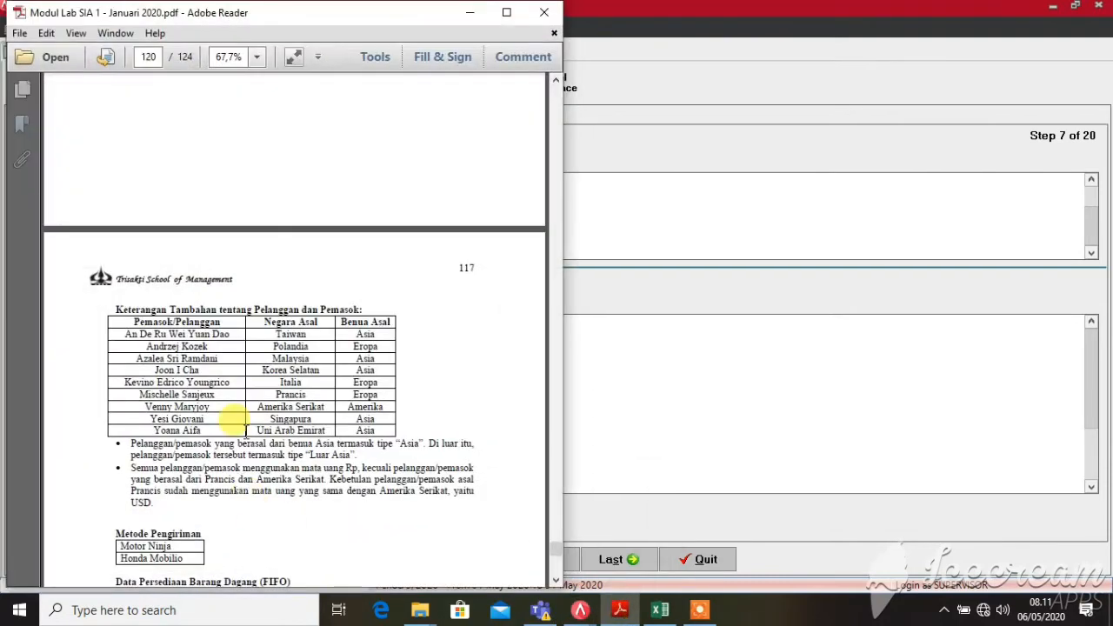
pyautogui.scroll(-2, 246, 432)
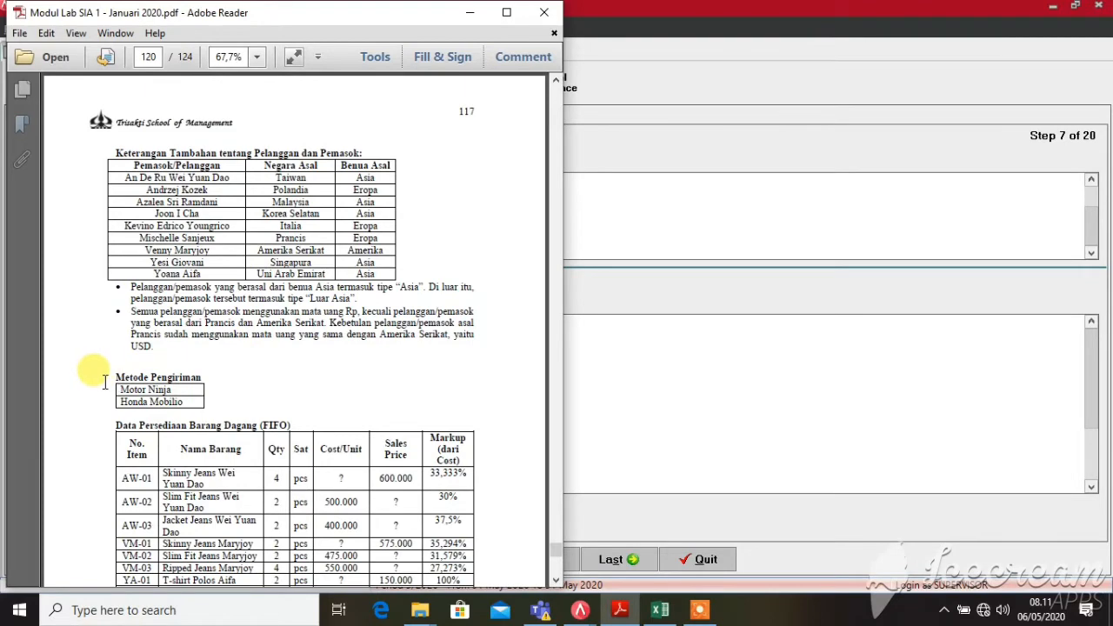
pyautogui.moveTo(104, 382); pyautogui.dragTo(226, 398)
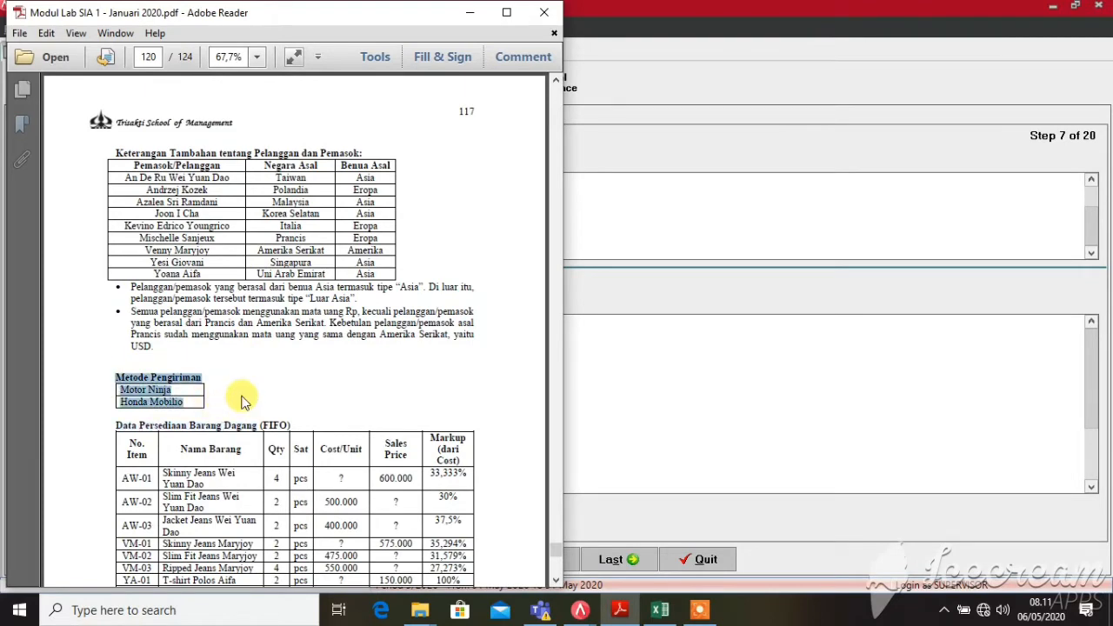
pyautogui.click(469, 17)
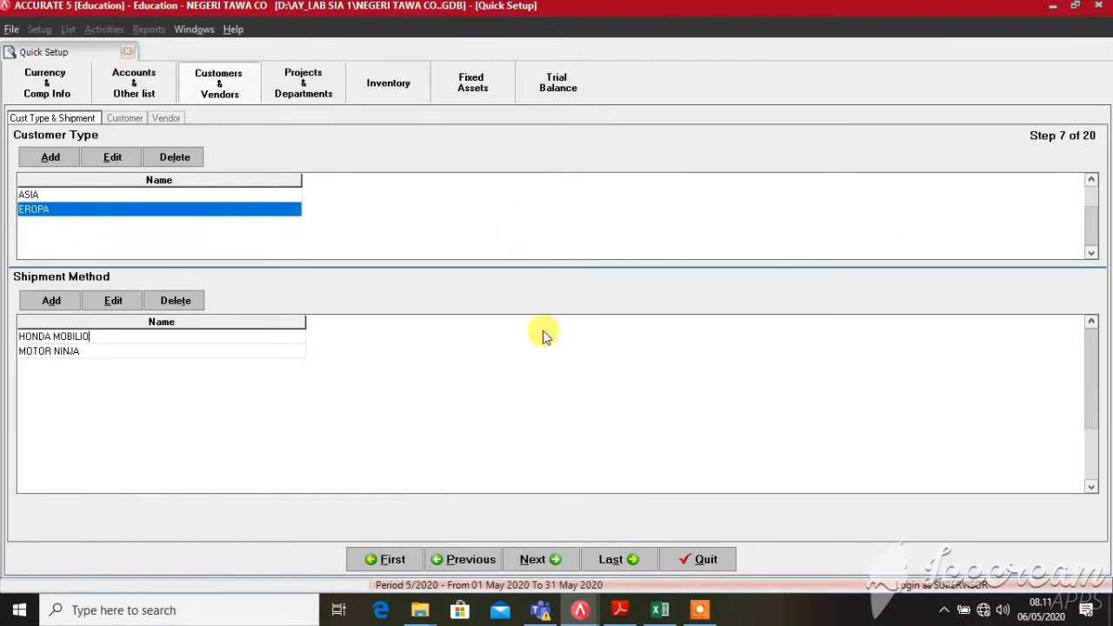
# - Advance to the Customer setup stage and start a new customer record with its customer number
pyautogui.click(536, 561)
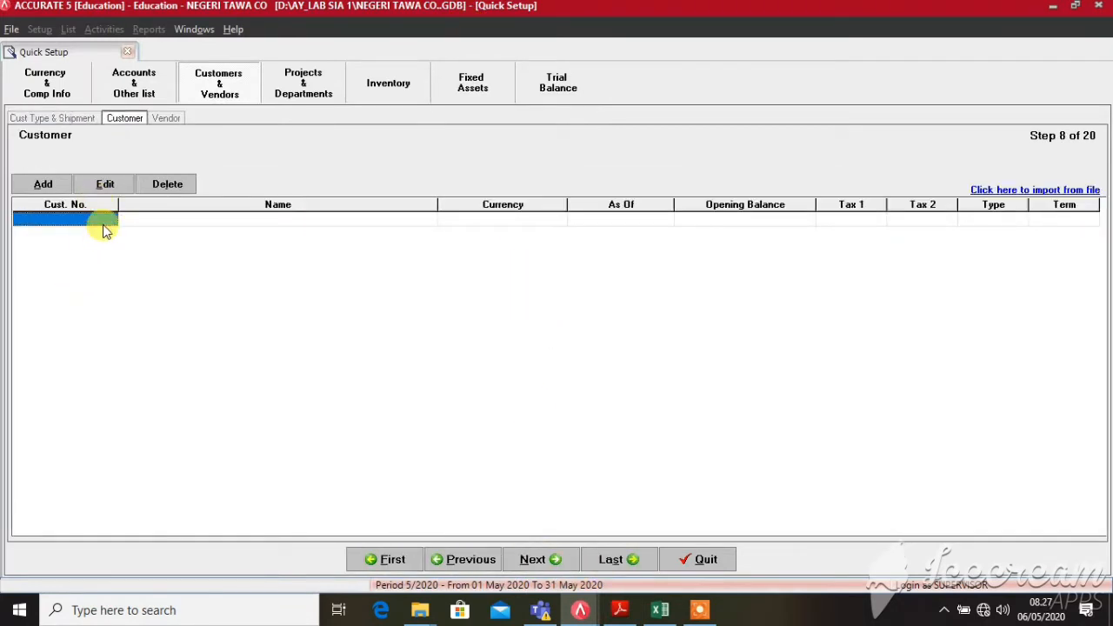
pyautogui.click(105, 222)
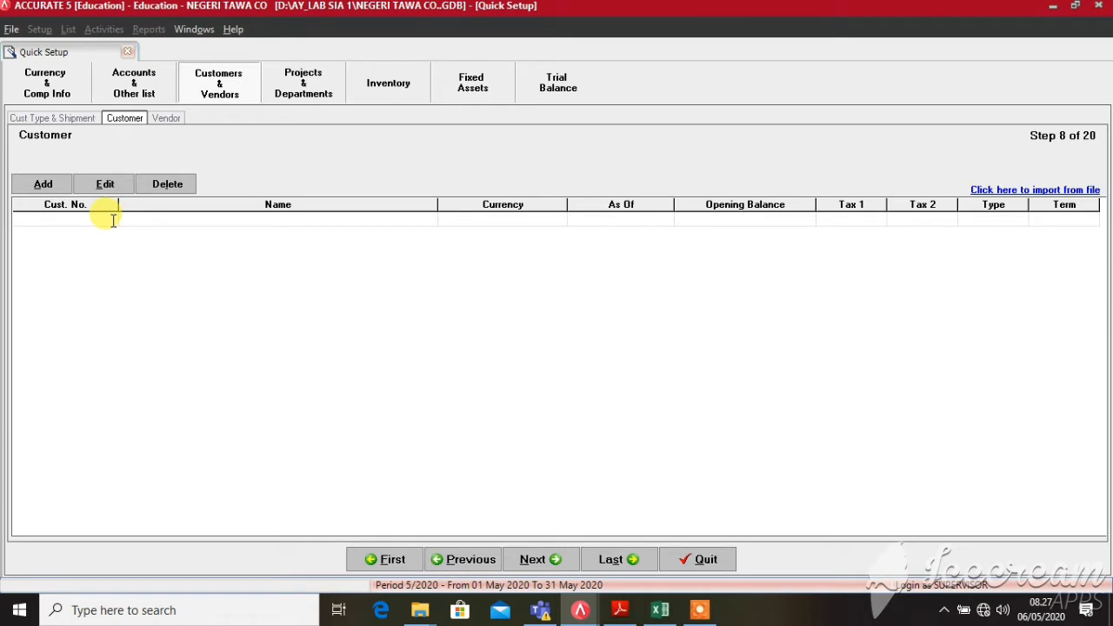
pyautogui.click(43, 186)
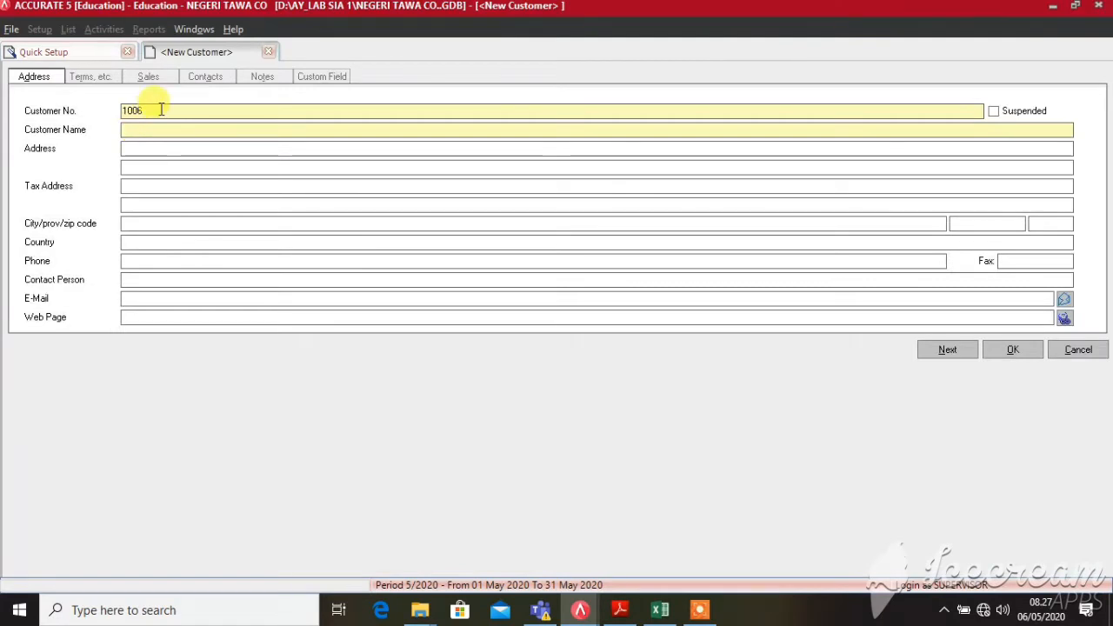
pyautogui.press('BackSpace')
pyautogui.press('Tab')
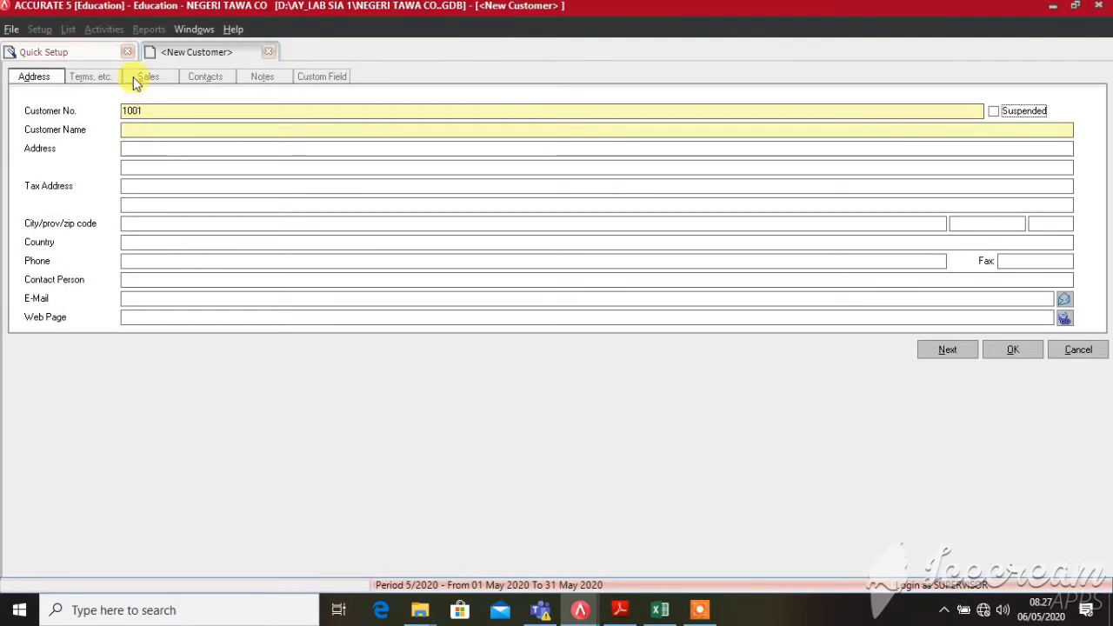
# - Enter the customer's full name in the new customer record
pyautogui.click(134, 136)
pyautogui.write('KE')
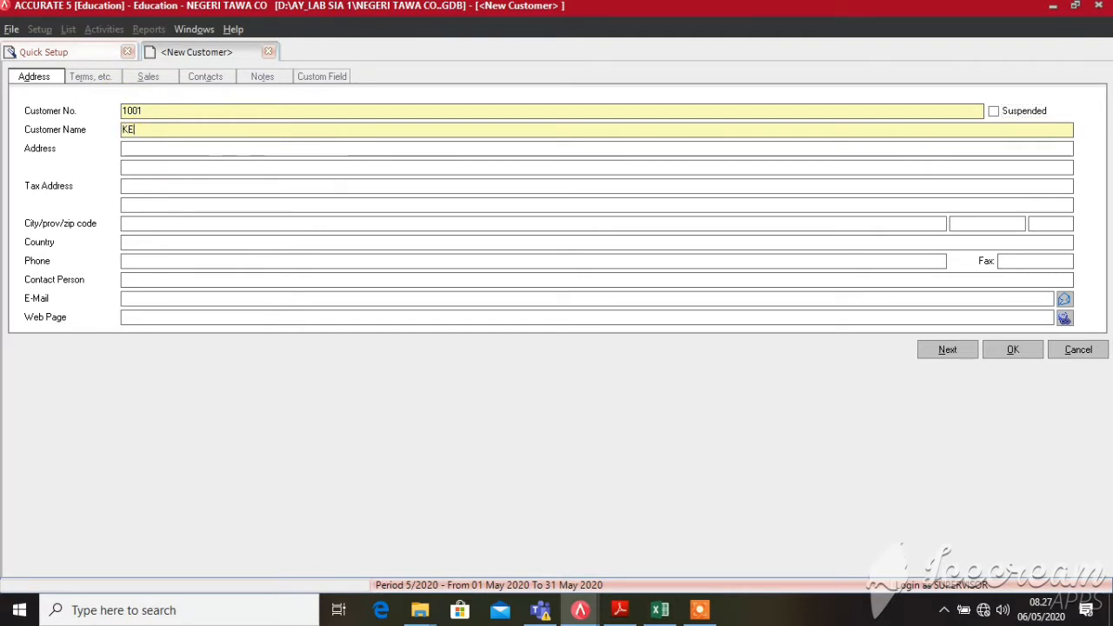
pyautogui.write('VINO ')
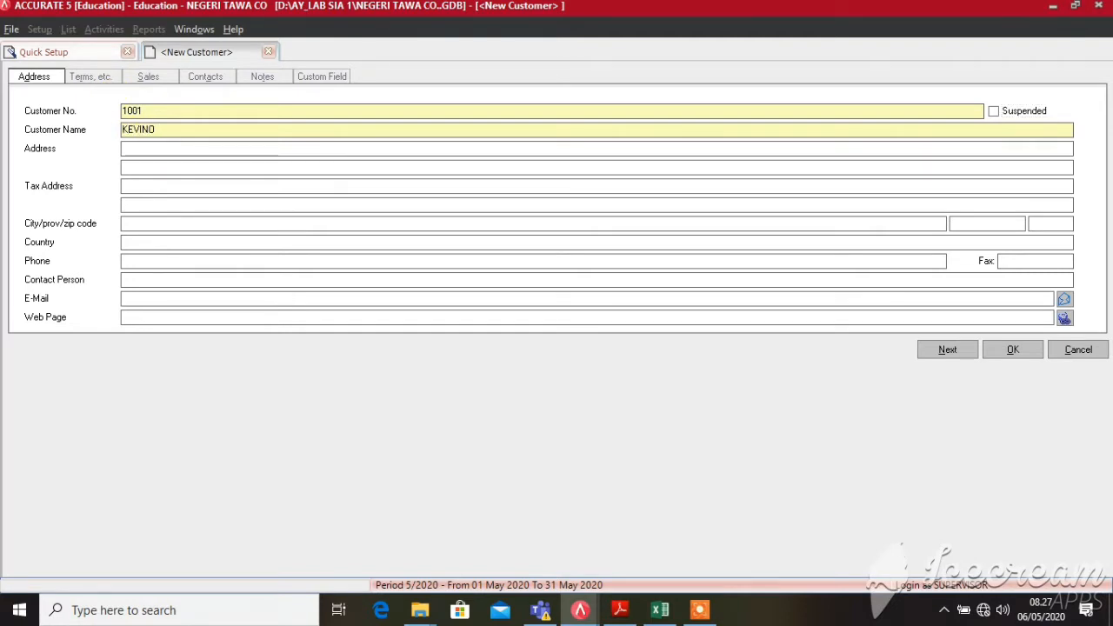
pyautogui.write('EDRICO YOUNGRICO')
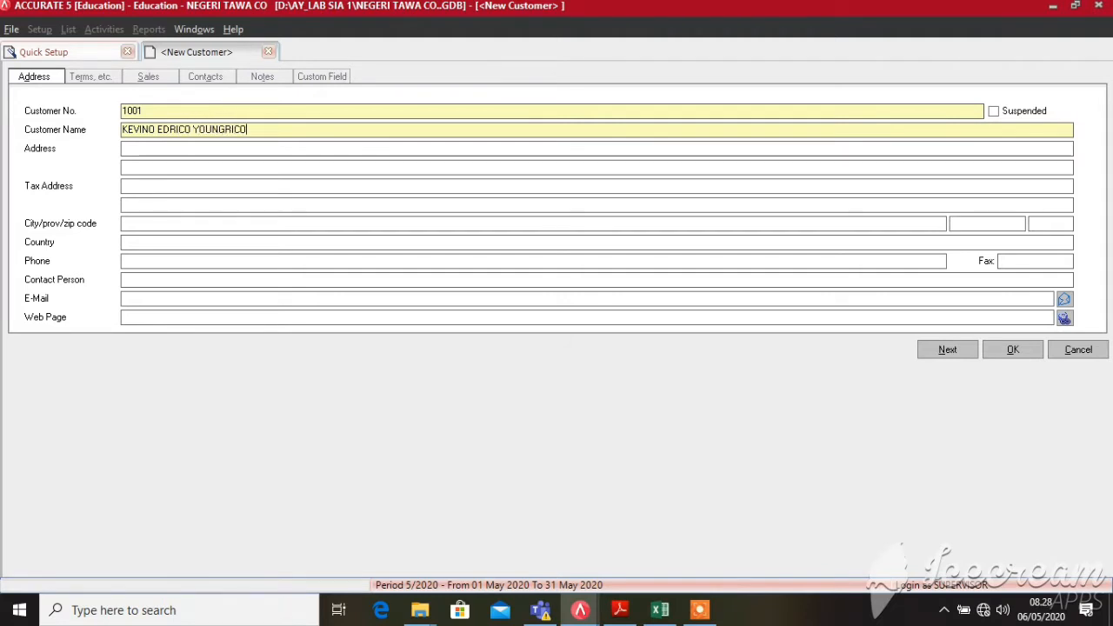
pyautogui.click(136, 147)
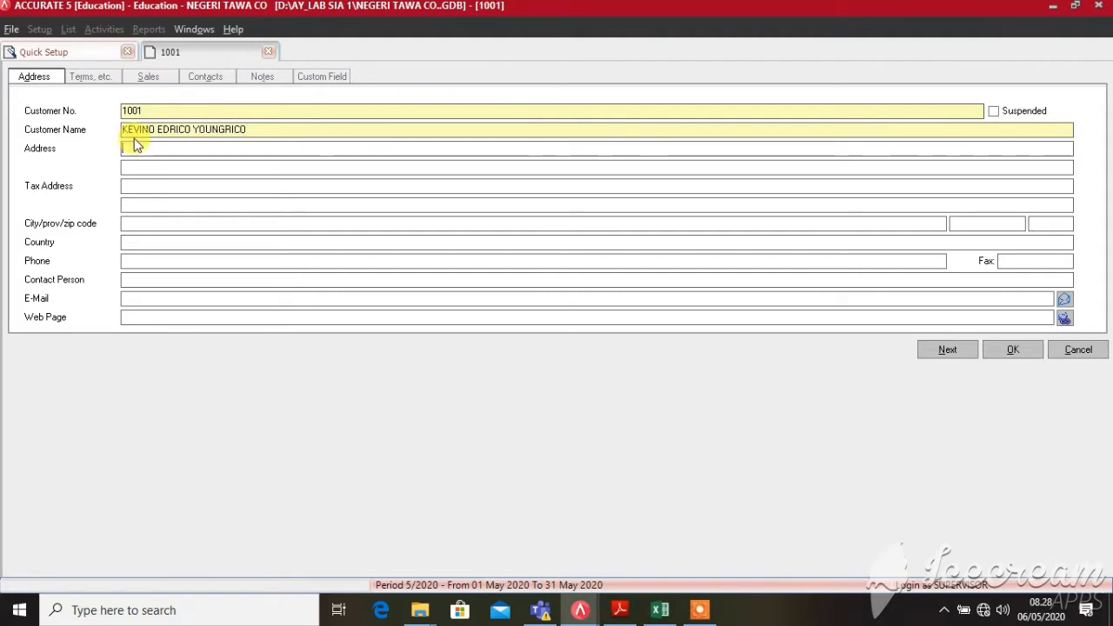
# - Set the customer's payment terms to Net 30
pyautogui.click(106, 82)
pyautogui.click(174, 110)
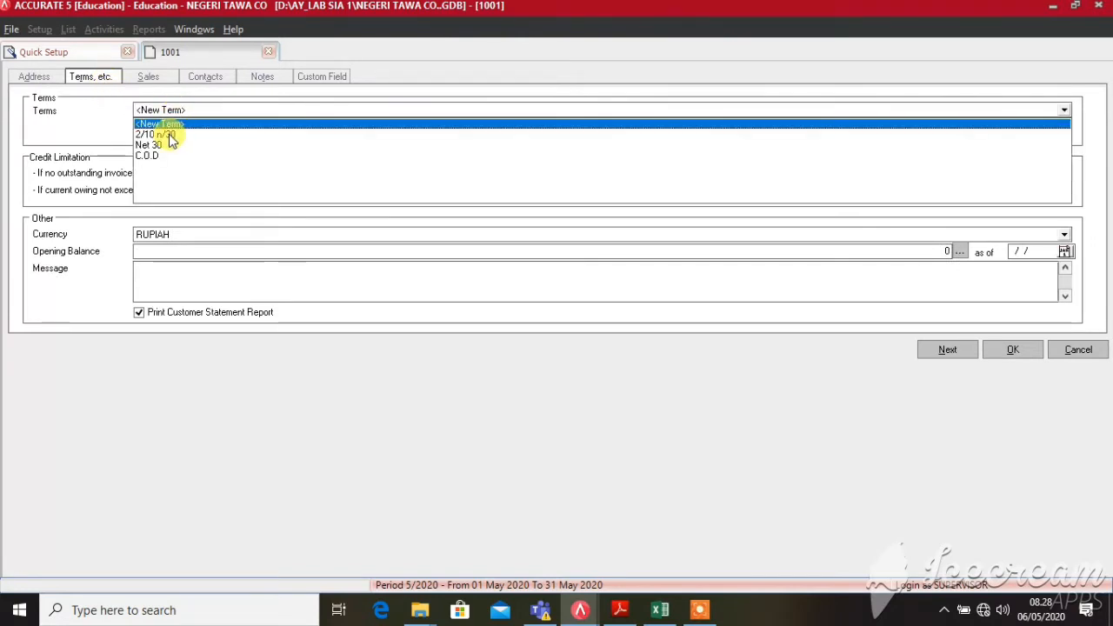
pyautogui.click(163, 145)
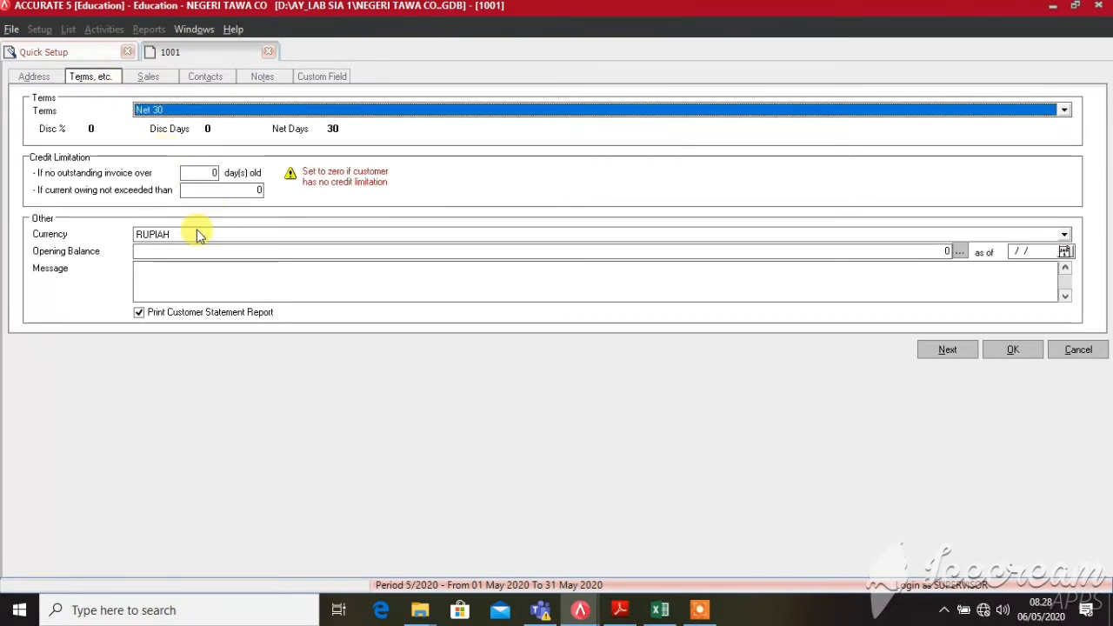
# - Open the customer's opening balance details and enter invoice number HAHA-15-1505-03
pyautogui.press('Tab')
pyautogui.press('Tab')
pyautogui.press('Tab')
pyautogui.press('Tab')
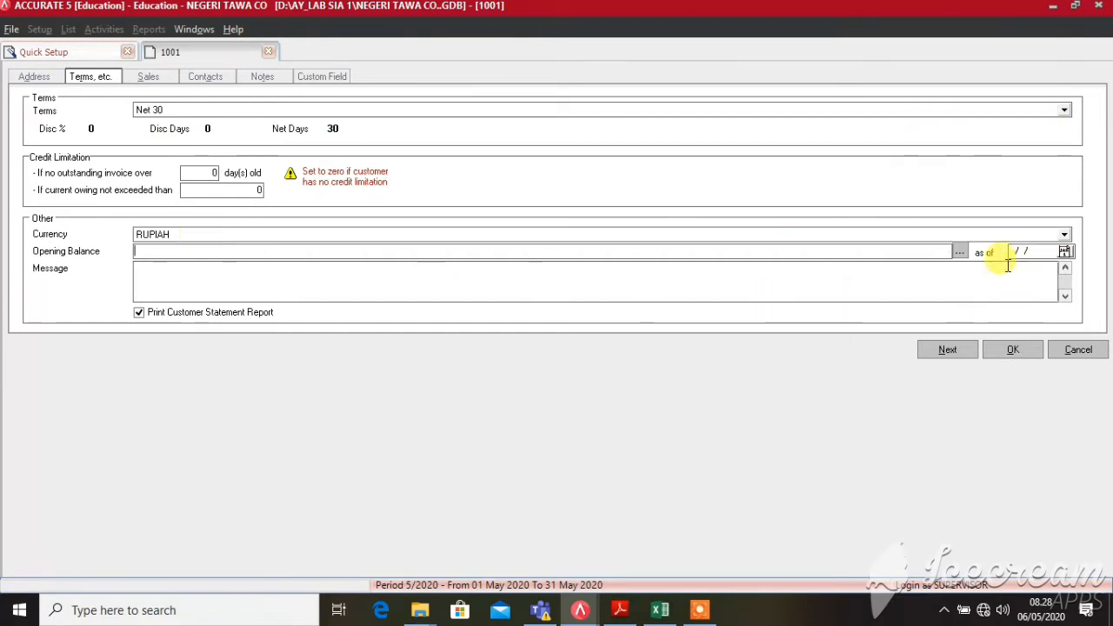
pyautogui.click(961, 252)
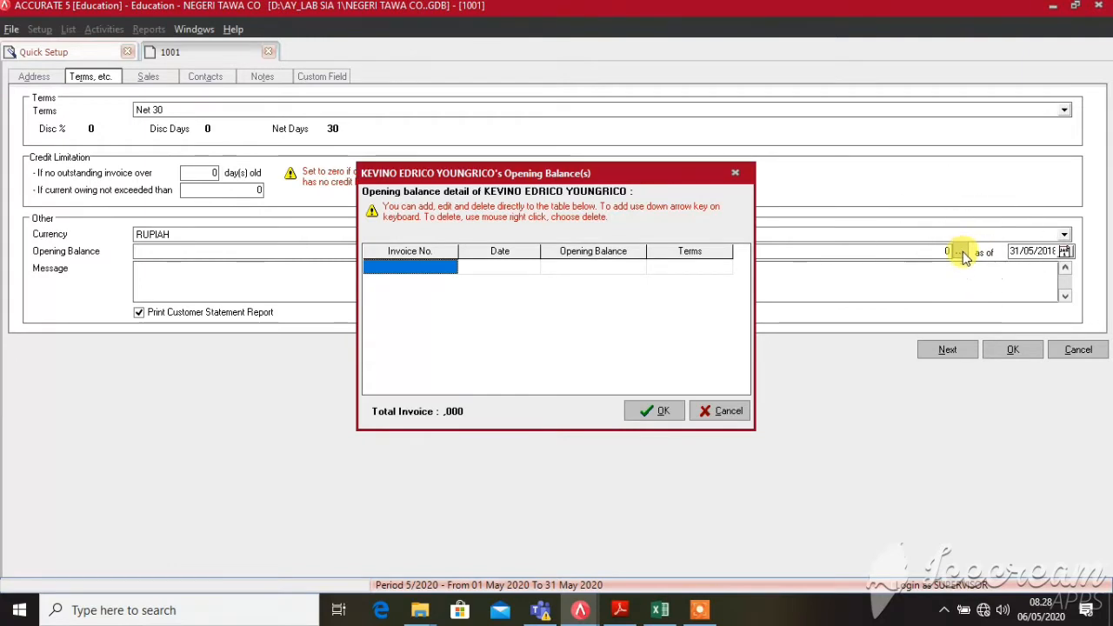
pyautogui.click(962, 252)
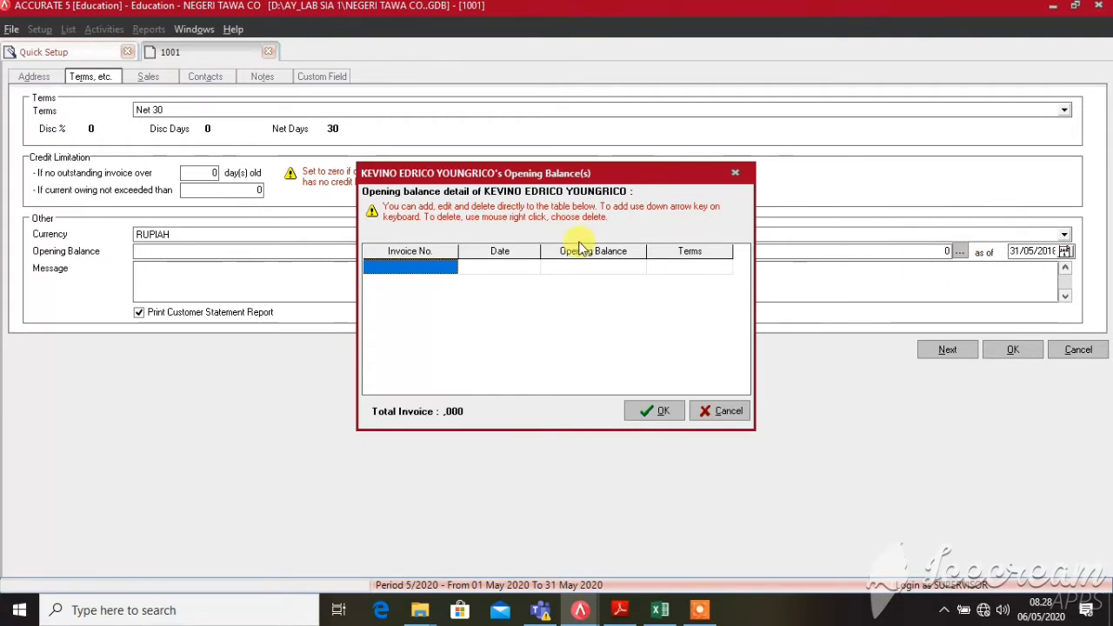
pyautogui.write('HAHA')
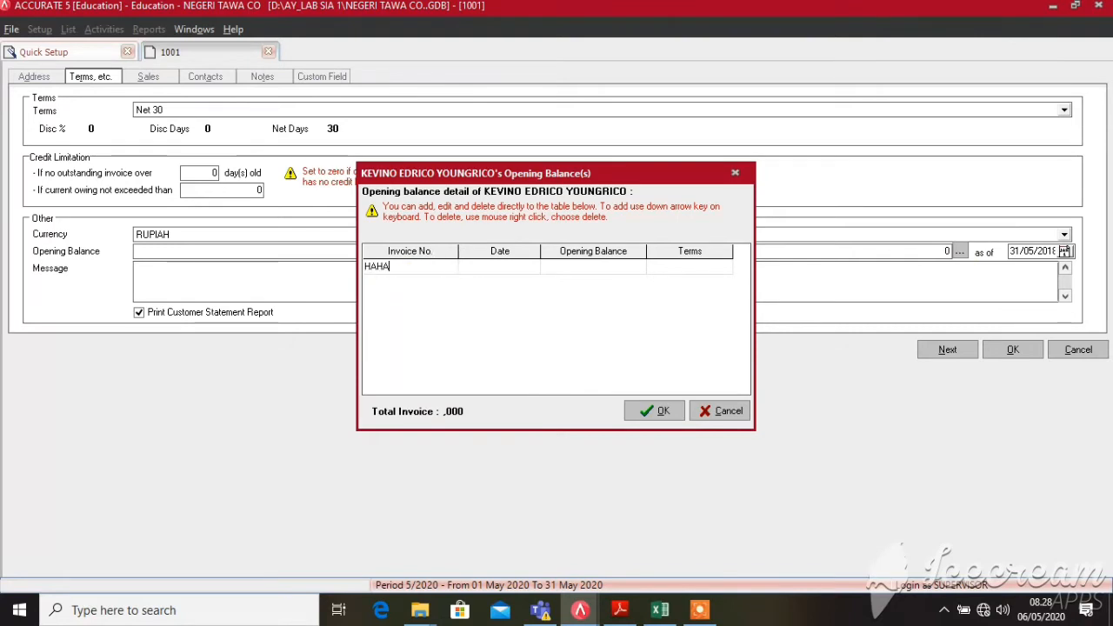
pyautogui.write('-15-1505')
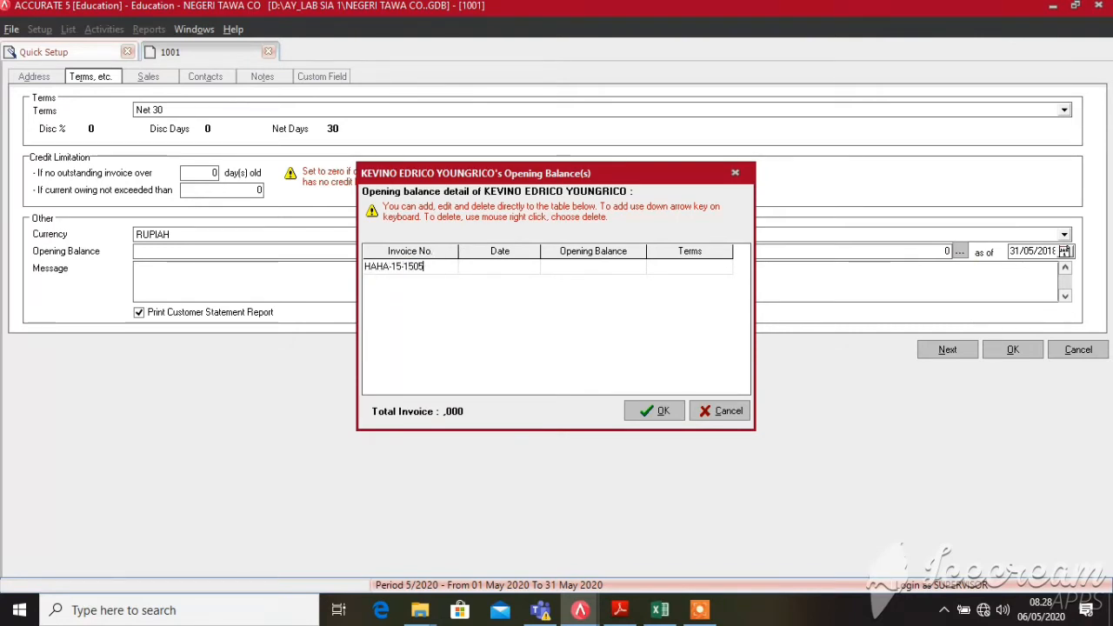
pyautogui.write('-03')
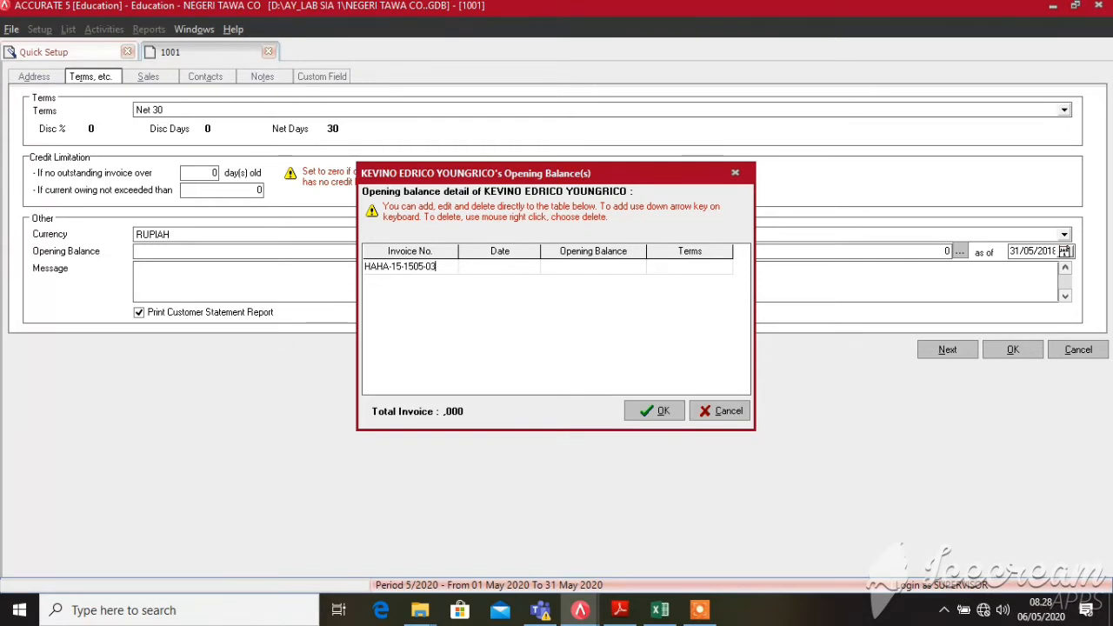
pyautogui.press('Tab')
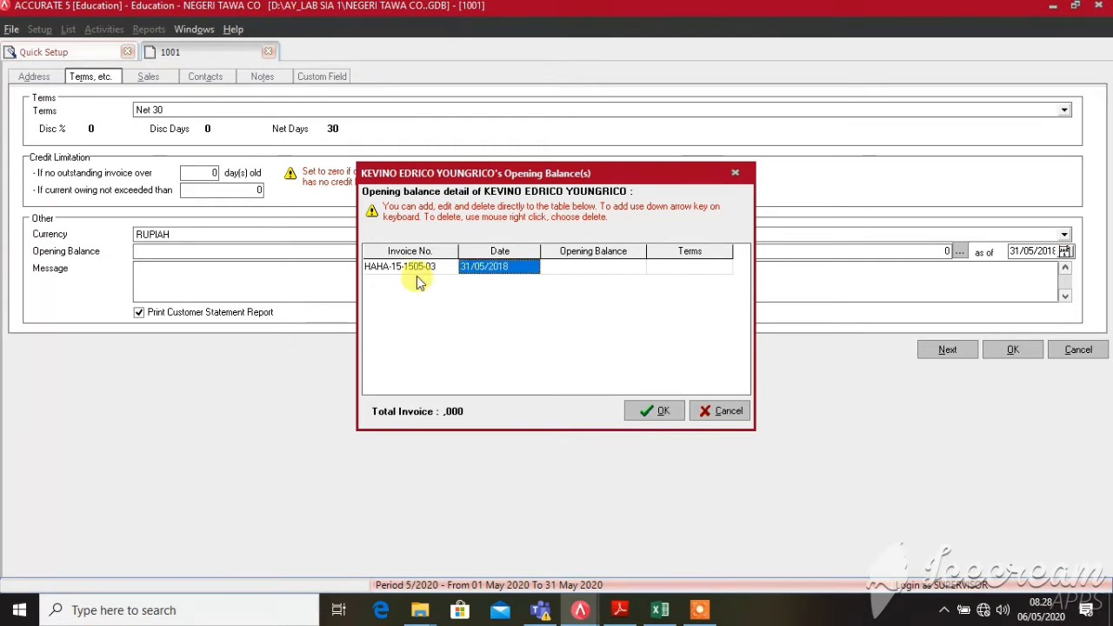
# - Date the opening invoice 15/05/2018, set its opening balance to 15.000.000, and save the opening balance details
pyautogui.write('15/05/')
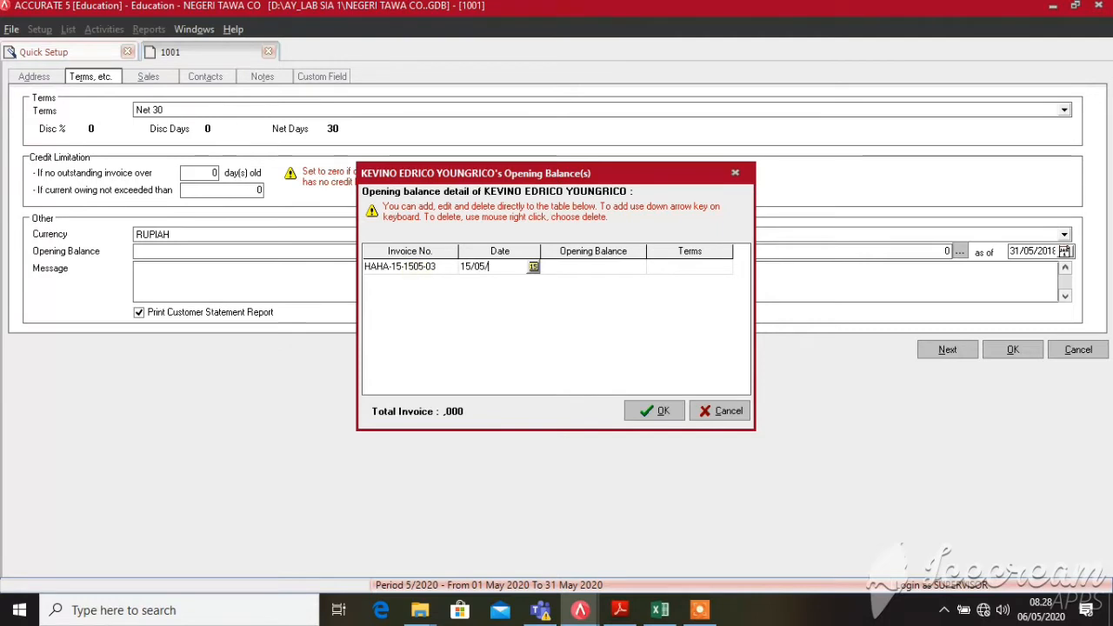
pyautogui.press('Tab')
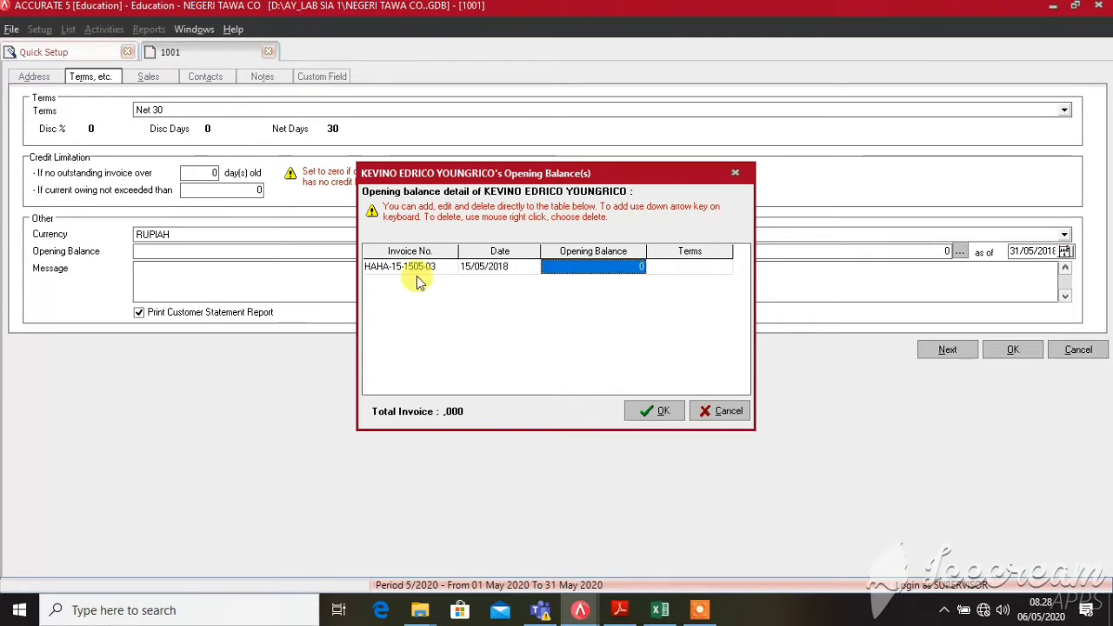
pyautogui.write('15.0')
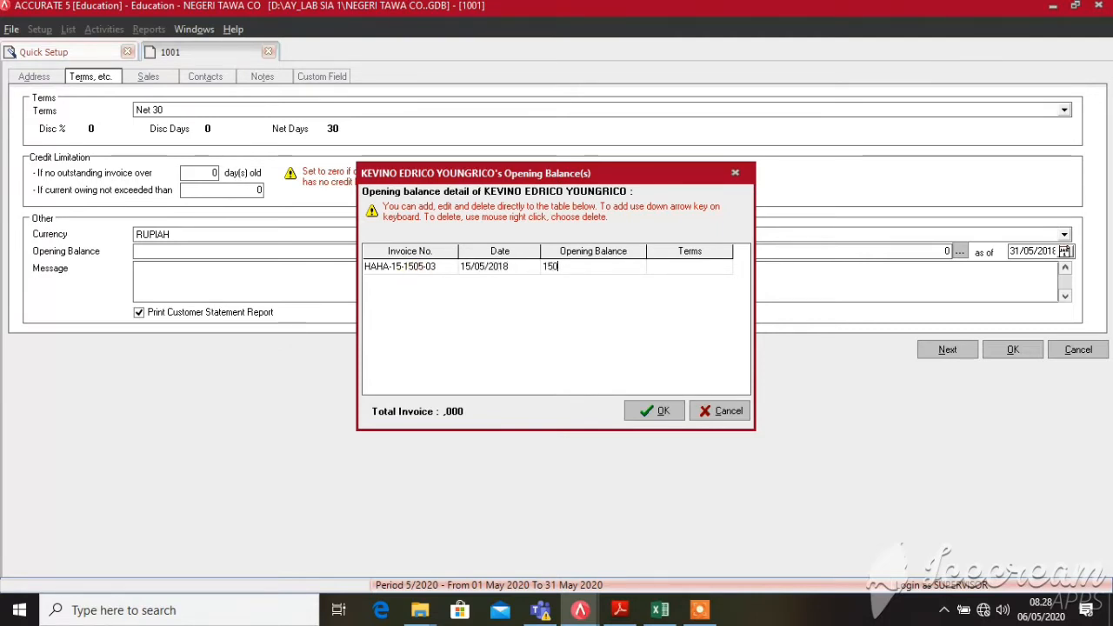
pyautogui.write('00.000')
pyautogui.press('Tab')
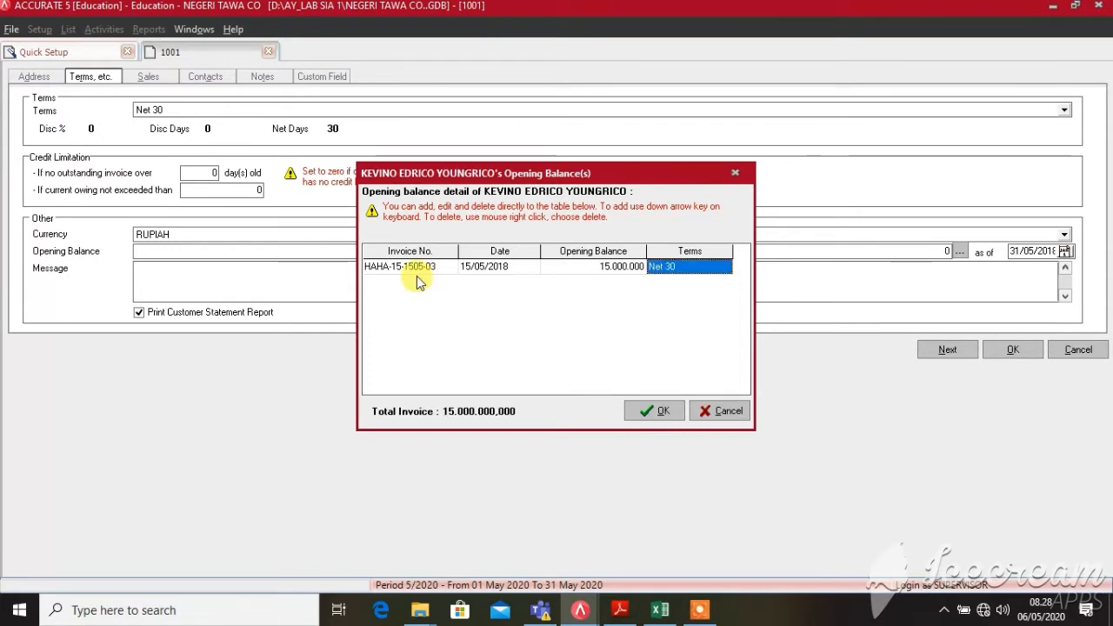
pyautogui.click(661, 410)
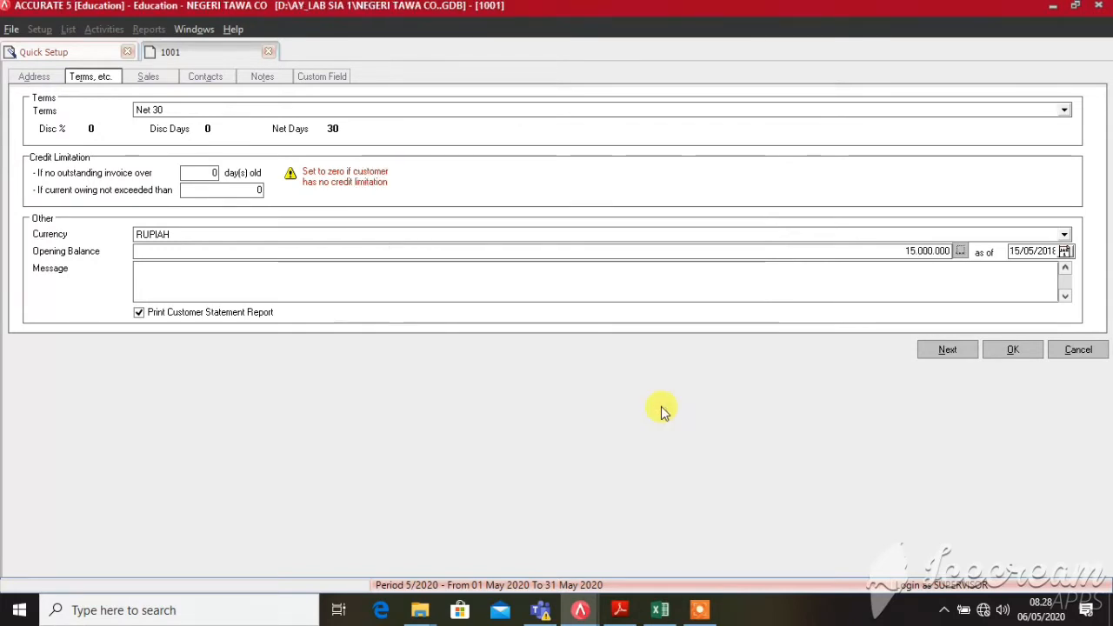
# - Open the customer's sales settings
pyautogui.click(155, 80)
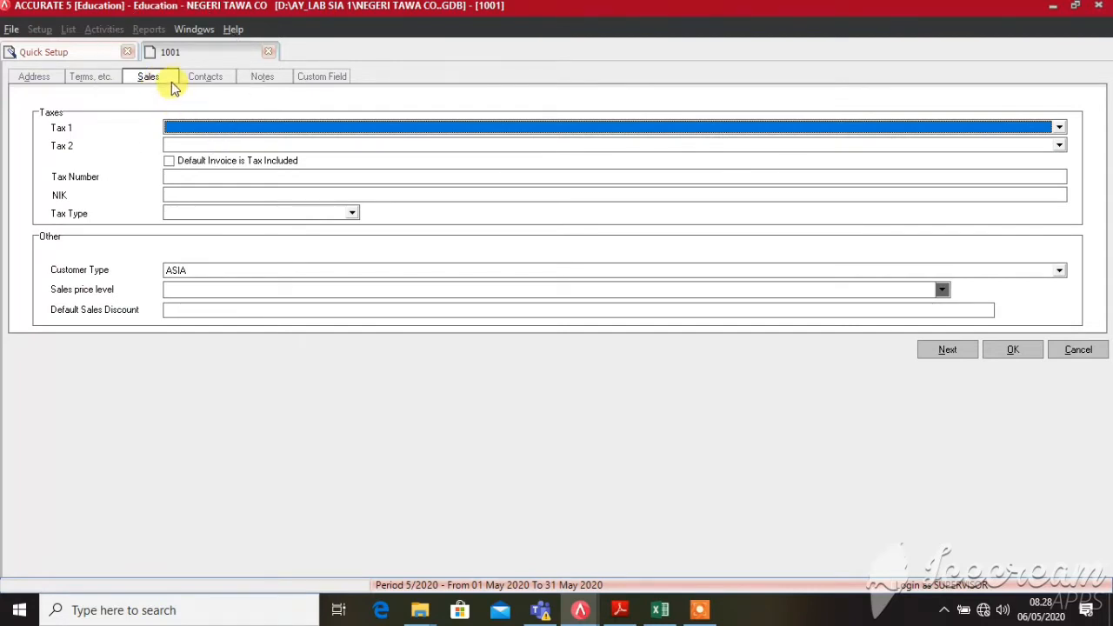
pyautogui.click(207, 130)
pyautogui.click(208, 138)
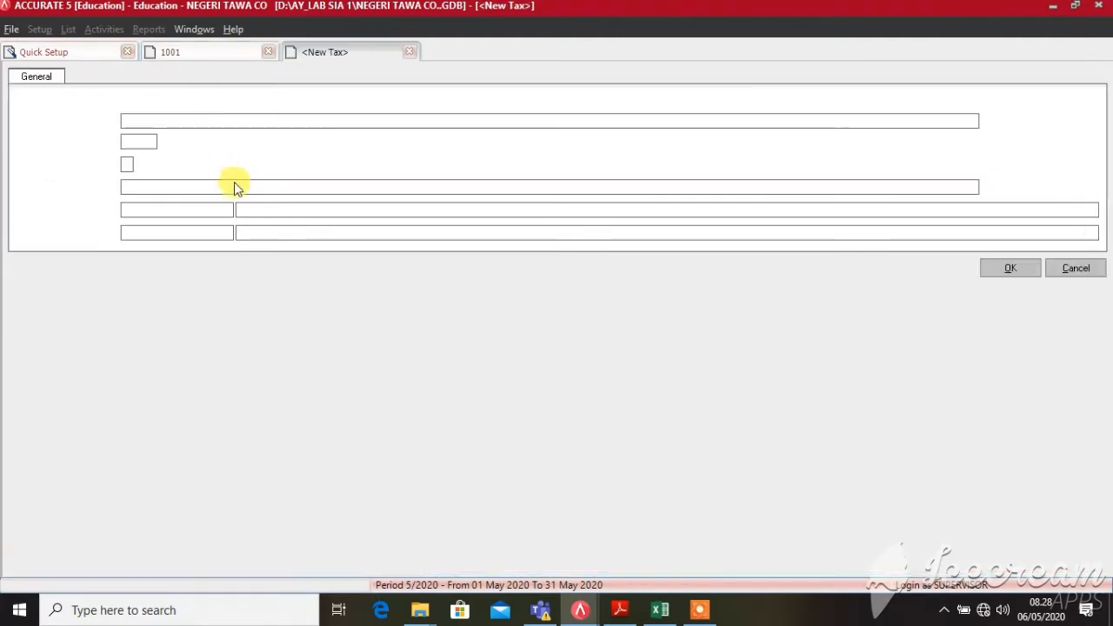
pyautogui.click(1064, 269)
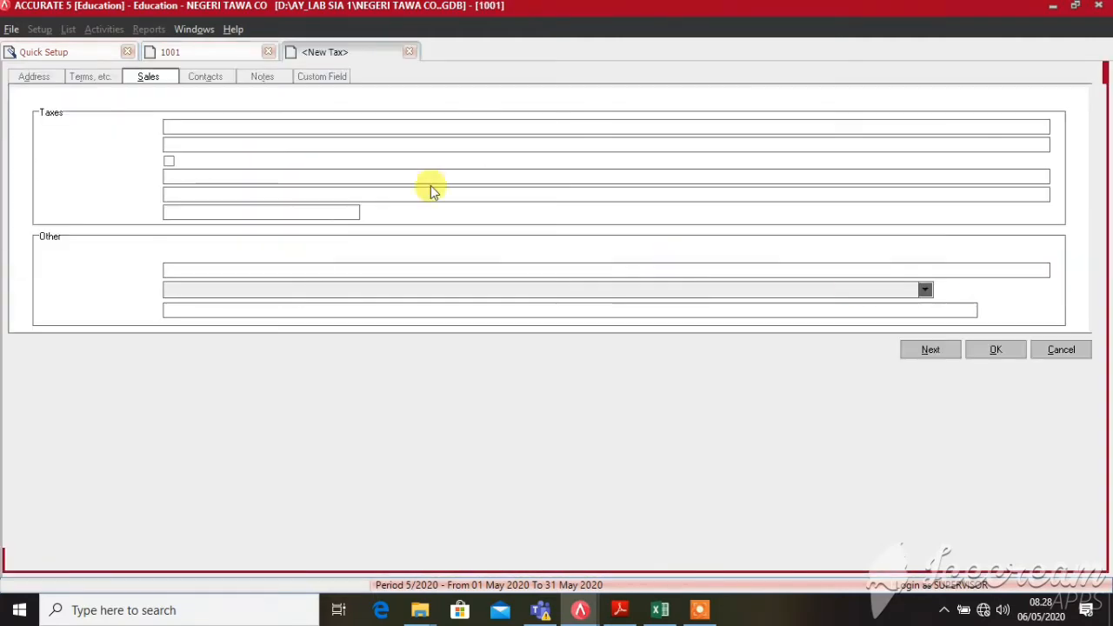
# - Set the customer's Tax 1 to PAJAK PERTAMBAHAN NILAI and the customer type to EROPA
pyautogui.click(178, 128)
pyautogui.click(205, 154)
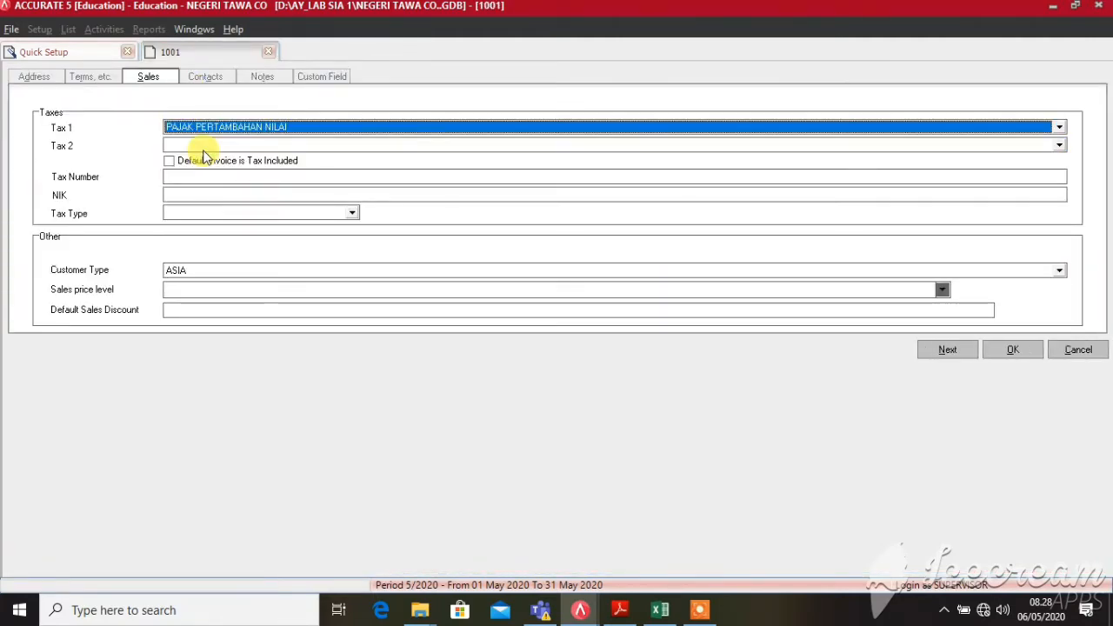
pyautogui.click(221, 270)
pyautogui.click(213, 304)
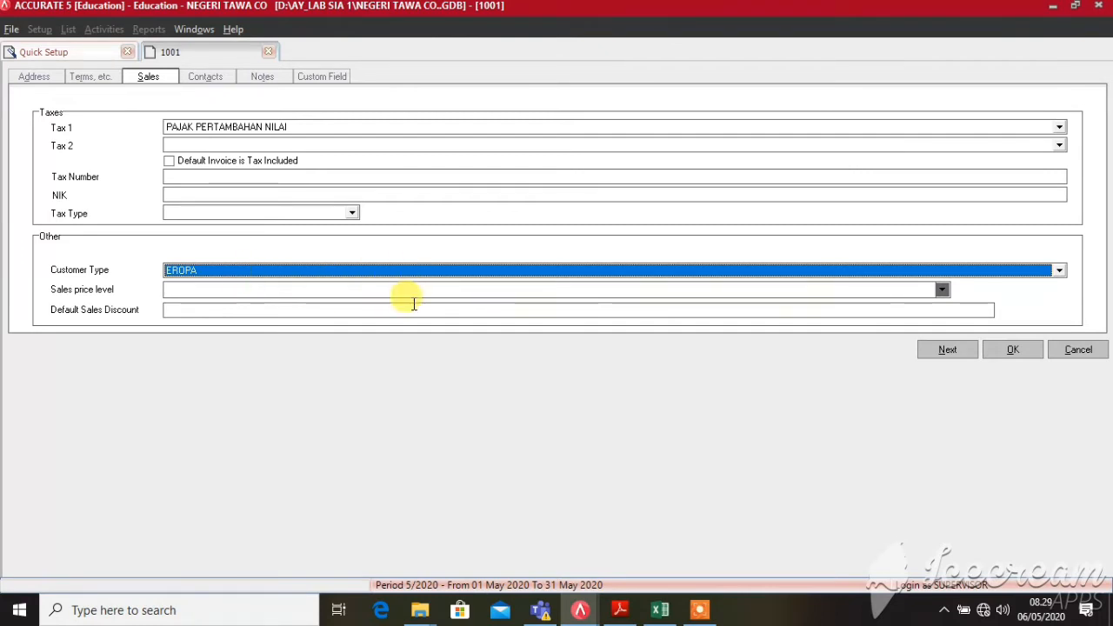
pyautogui.hotkey('alt', 'Down')
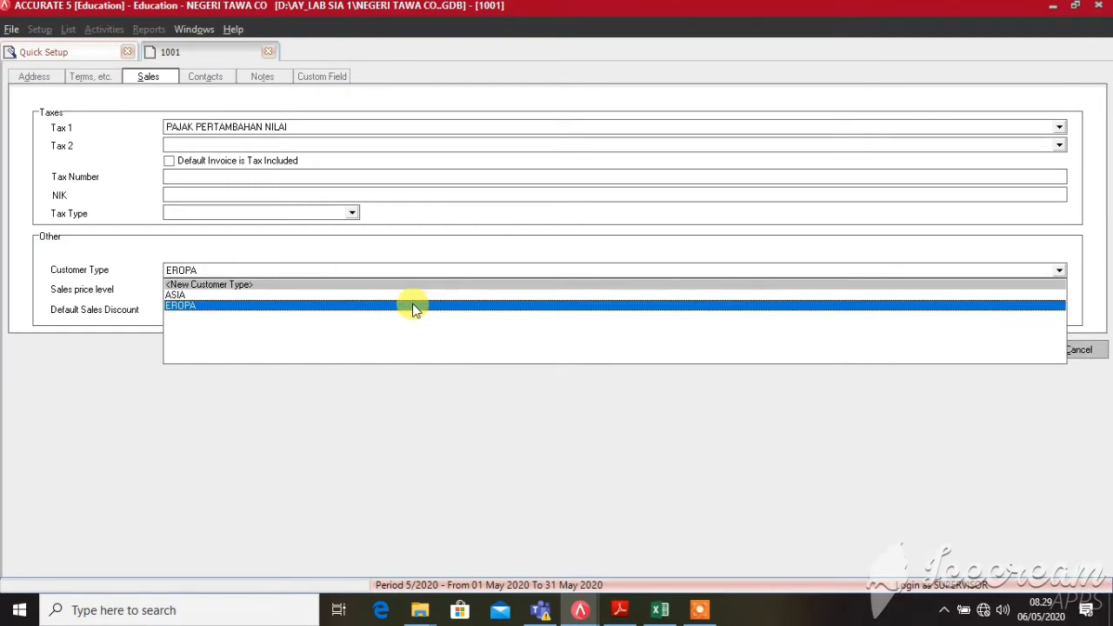
pyautogui.click(414, 307)
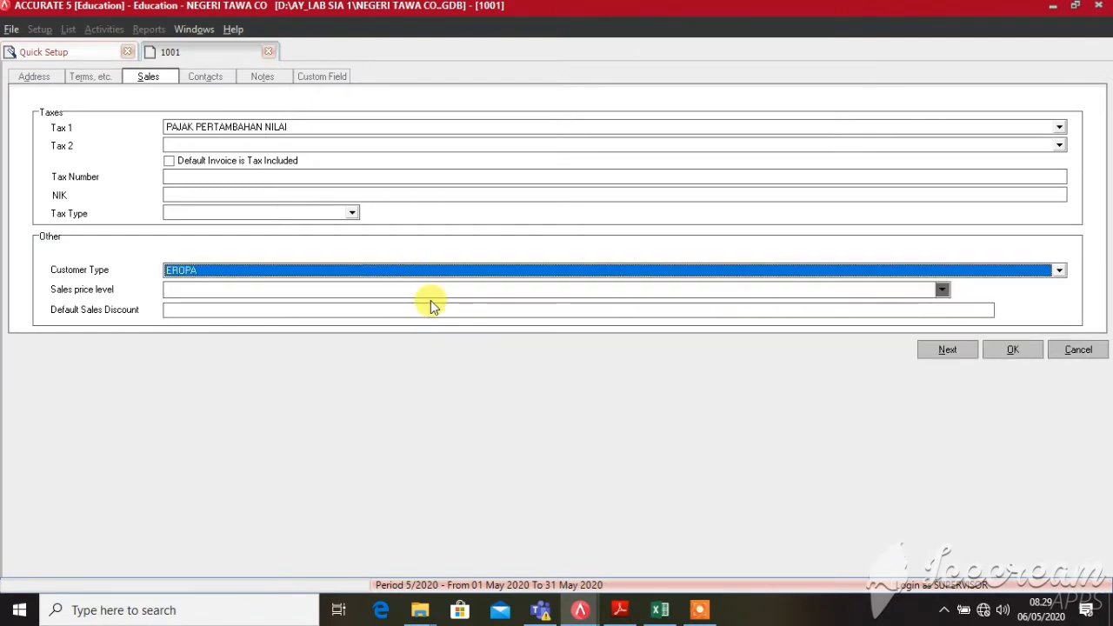
pyautogui.press('Tab')
pyautogui.press('Tab')
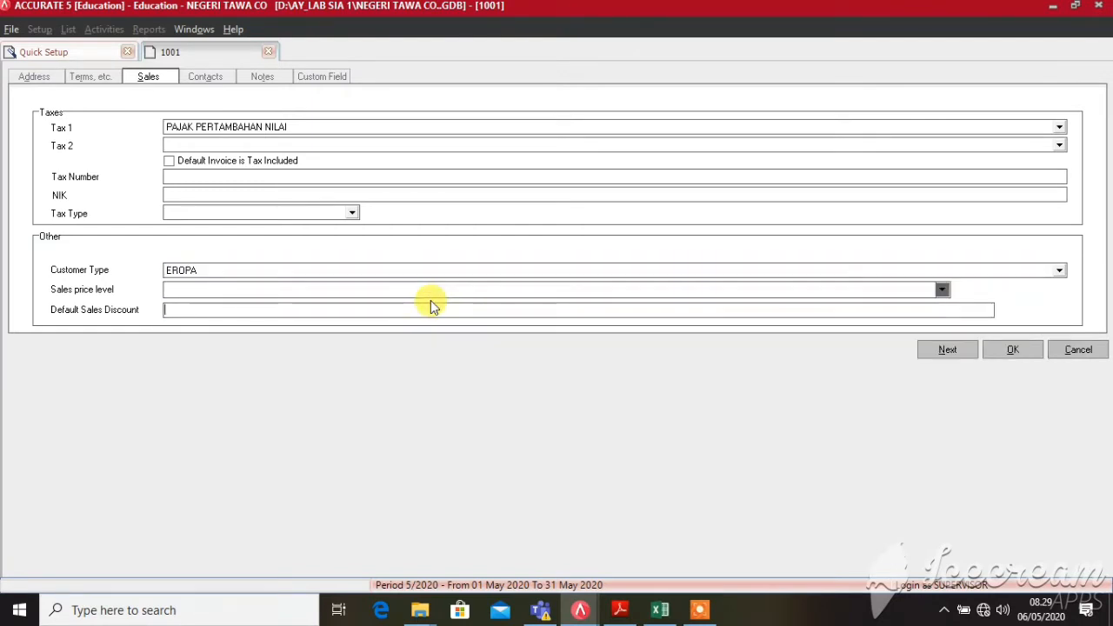
# - Save this customer, continue to a new customer record, and enter the next customer's full name
pyautogui.hotkey('alt', 'n')
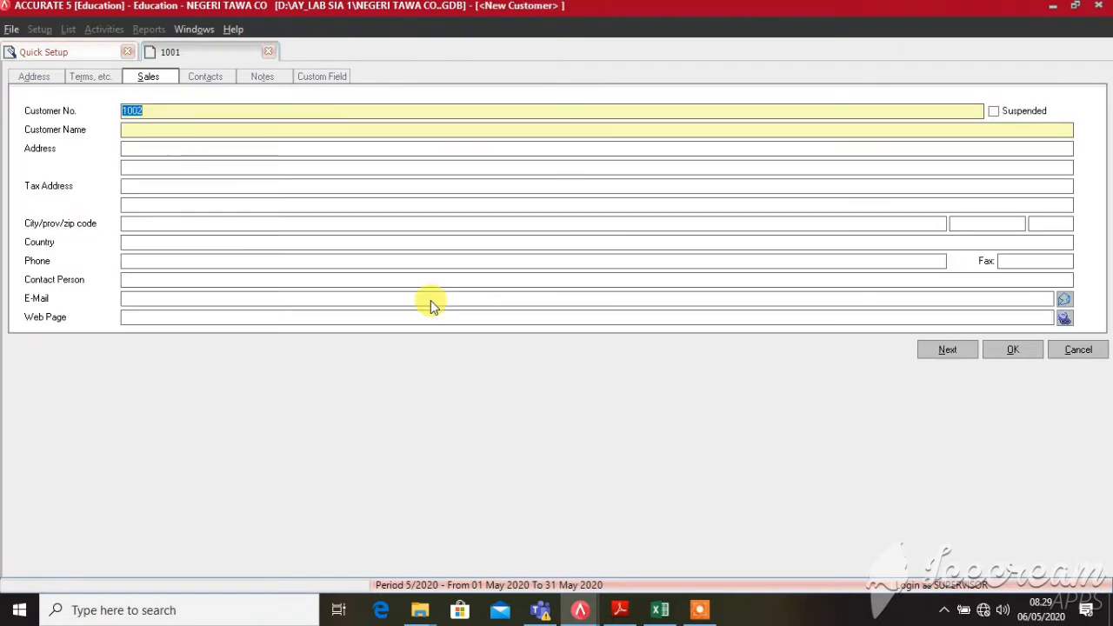
pyautogui.click(270, 130)
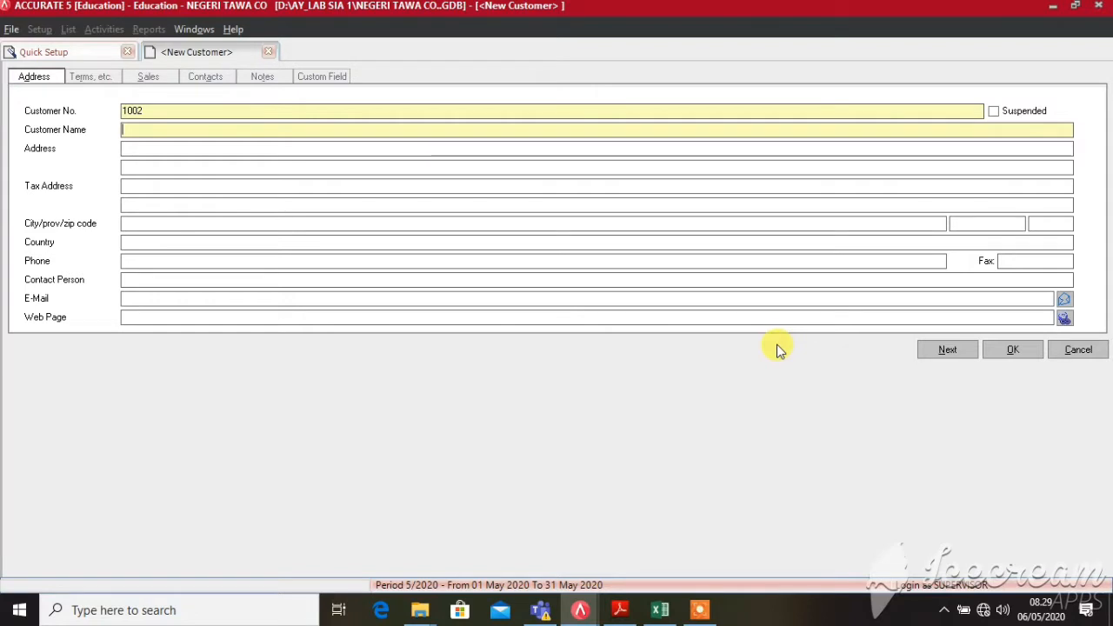
pyautogui.write('YESI')
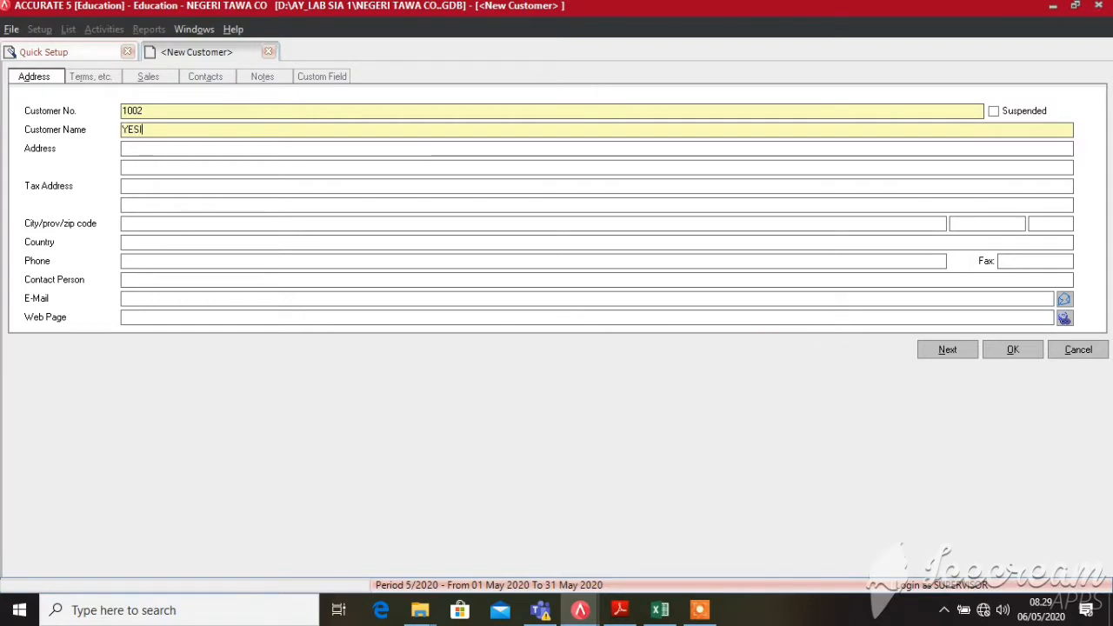
pyautogui.write(' GIOVANI')
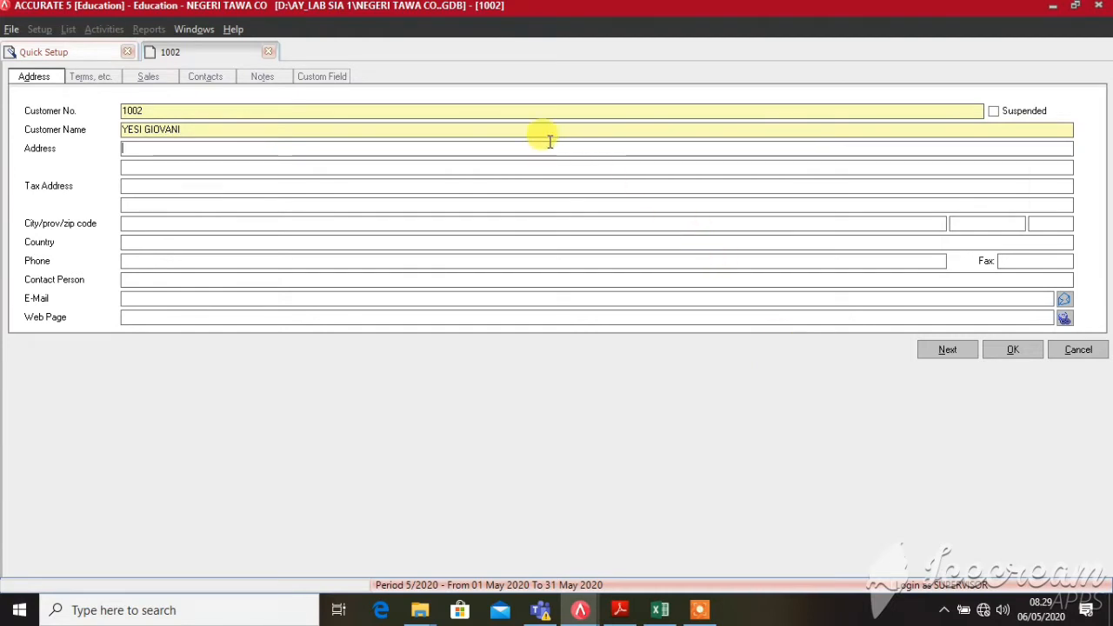
# - Set the new customer's payment terms to 2/10 n/30
pyautogui.click(110, 75)
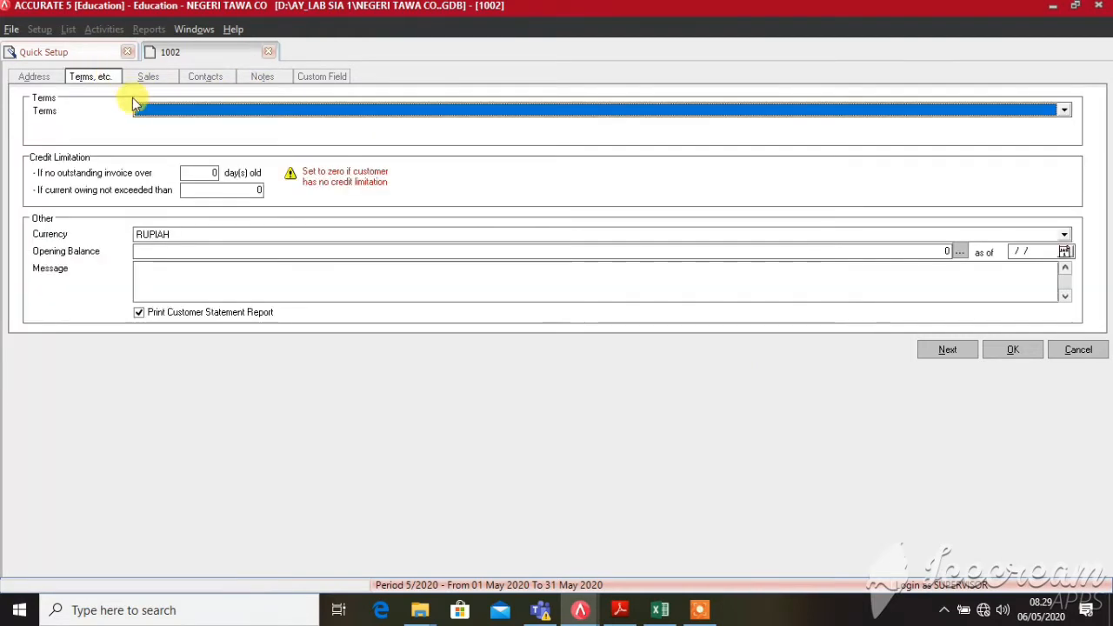
pyautogui.click(148, 112)
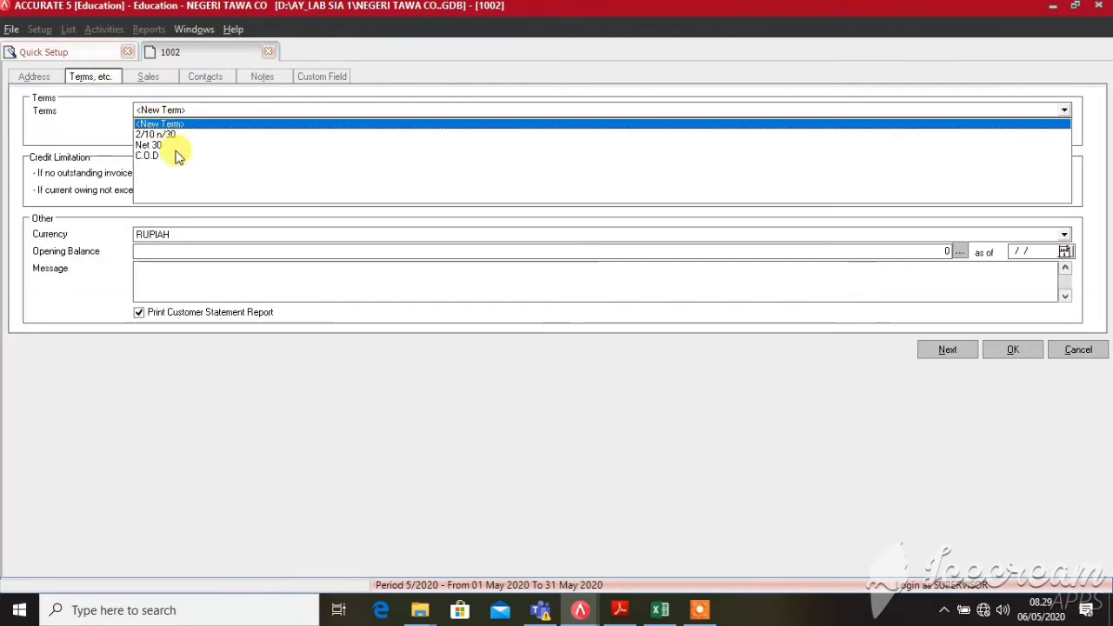
pyautogui.click(165, 135)
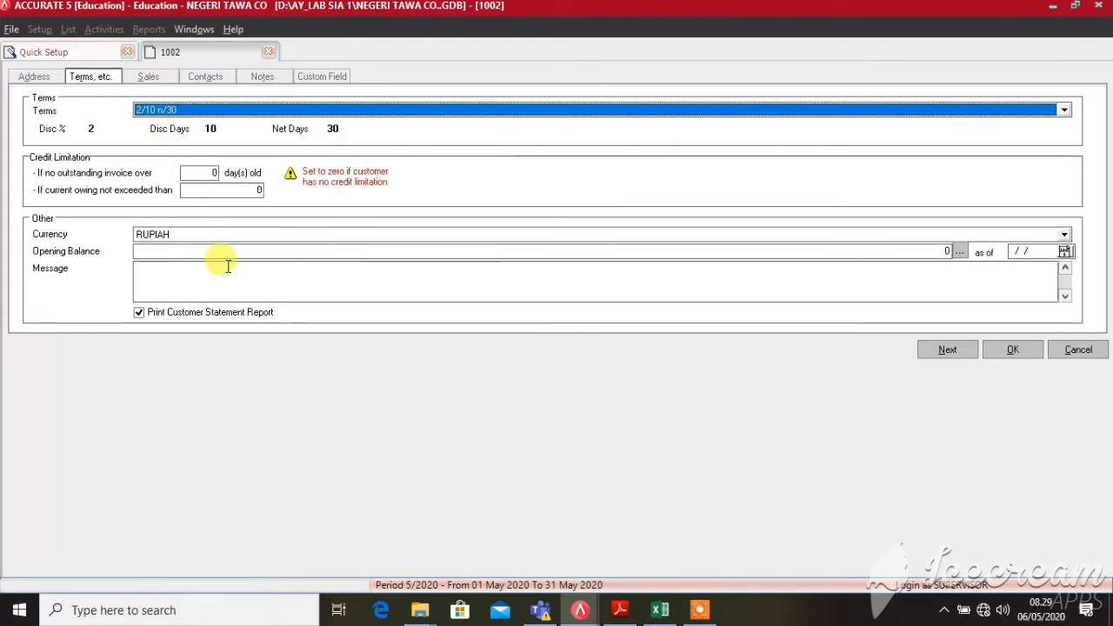
# - Open the new customer's opening balance details and enter HAHA-15-0705-01 as the first invoice number
pyautogui.click(958, 250)
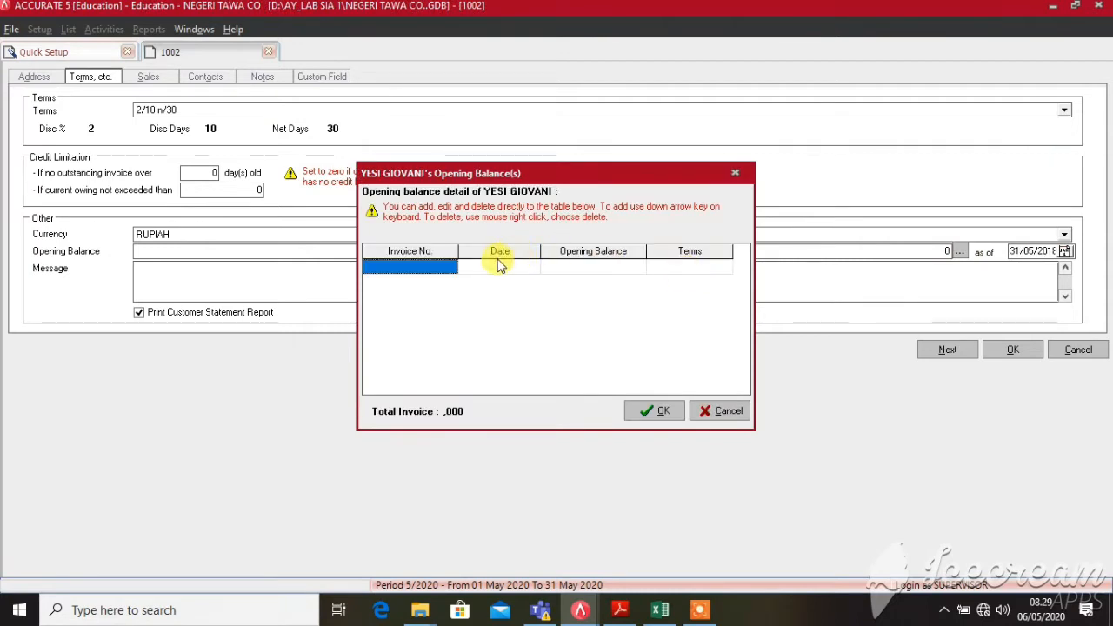
pyautogui.write('HAHA')
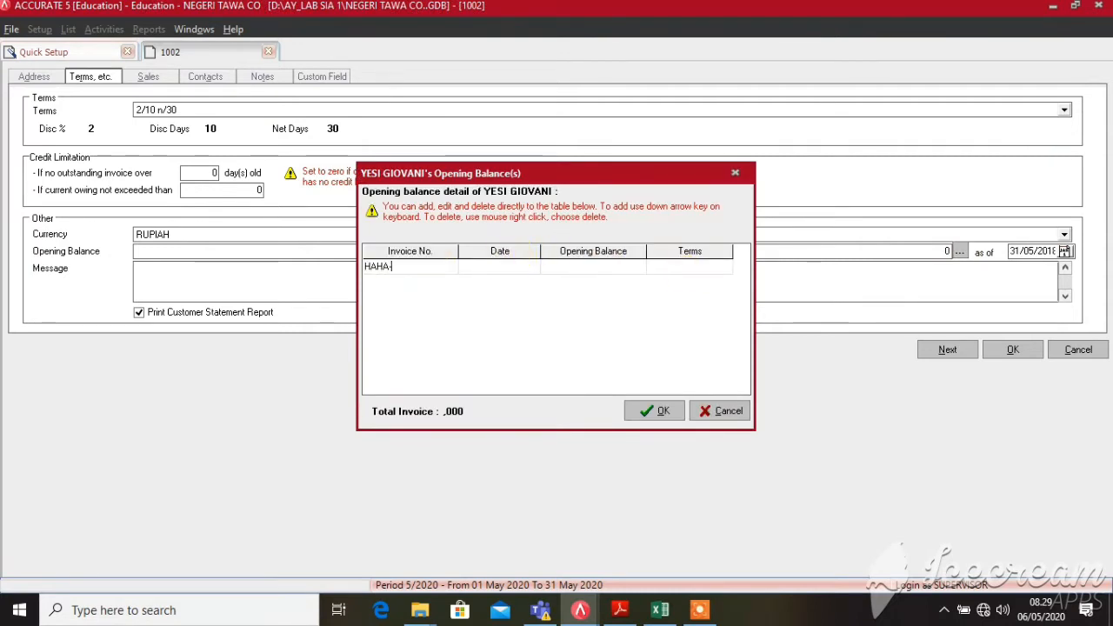
pyautogui.write('-15-0705-')
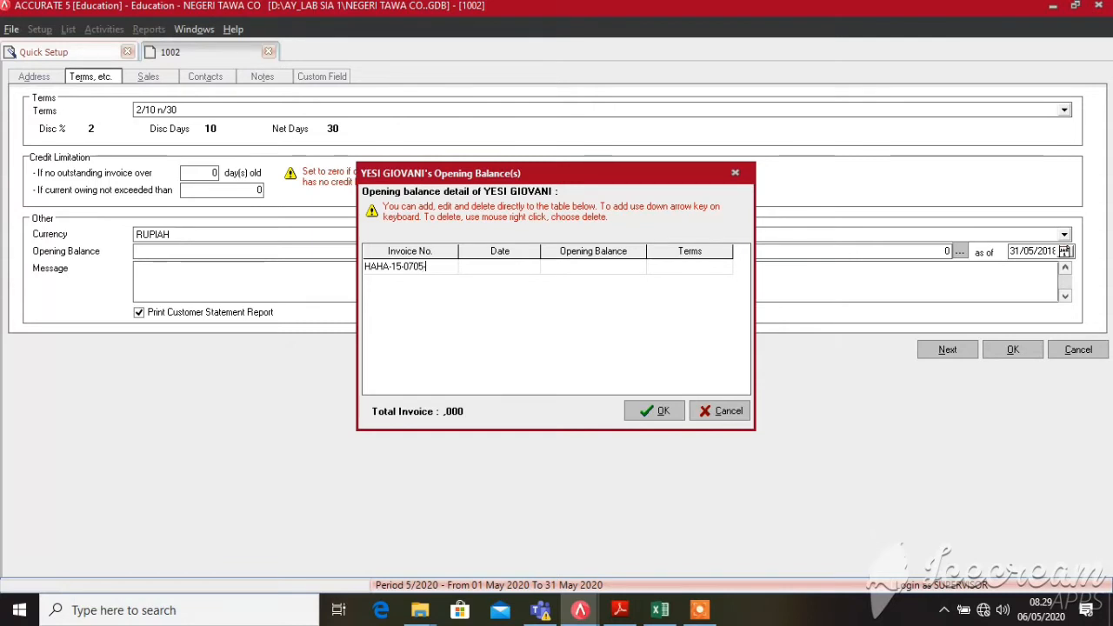
pyautogui.write('01')
# - Date the first opening invoice 07/05/2018 and set its opening balance to 6.000.000
pyautogui.click(500, 267)
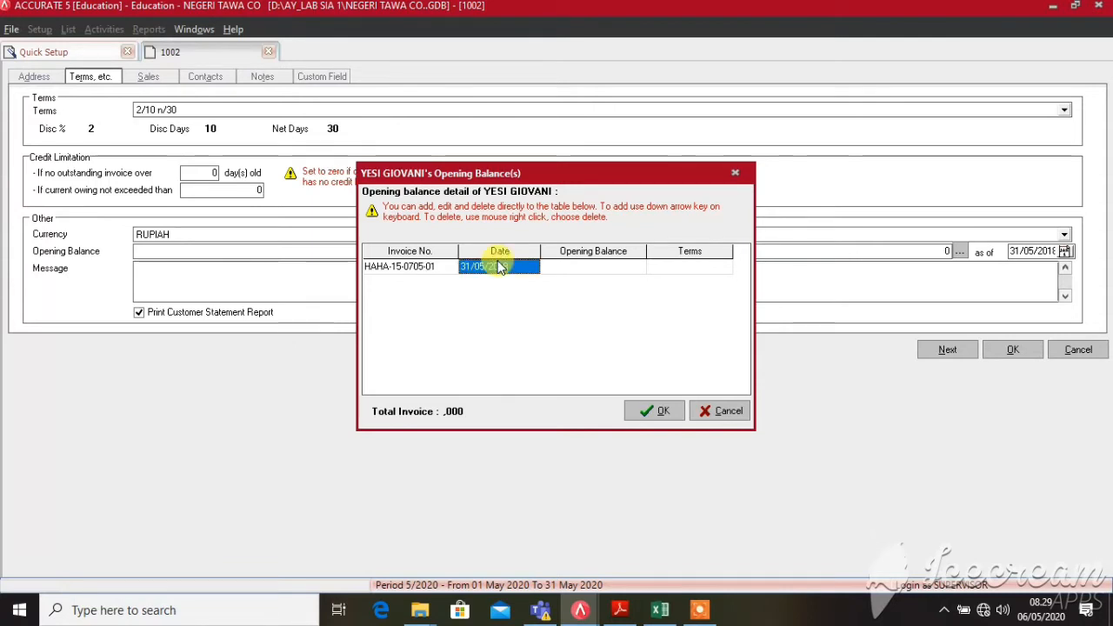
pyautogui.write('07/')
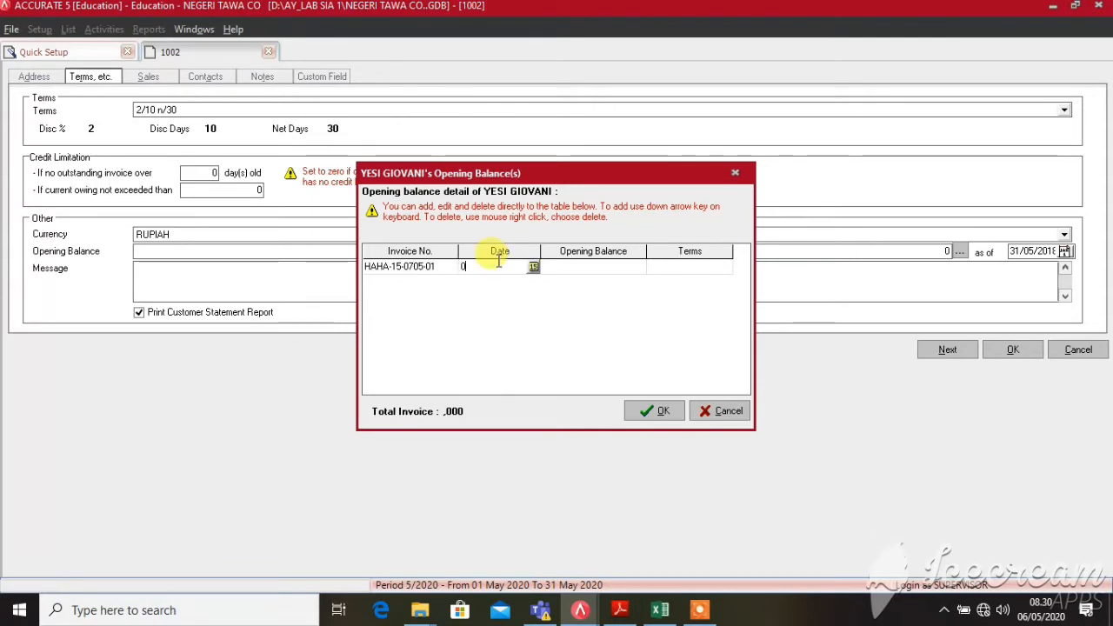
pyautogui.write('05/')
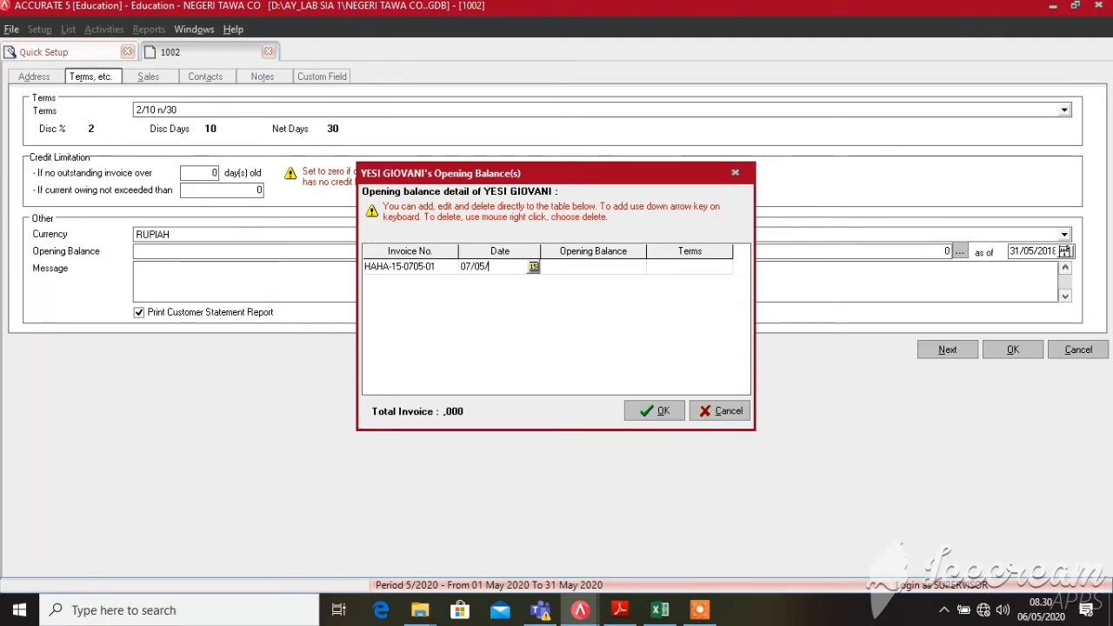
pyautogui.write('2018')
pyautogui.press('Tab')
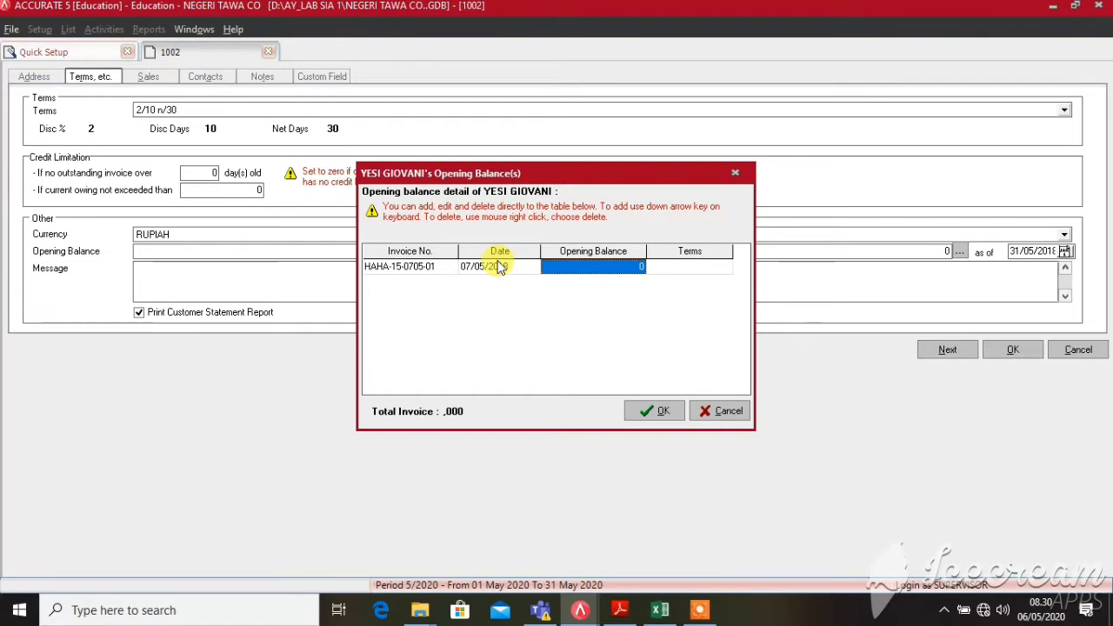
pyautogui.write('6000000')
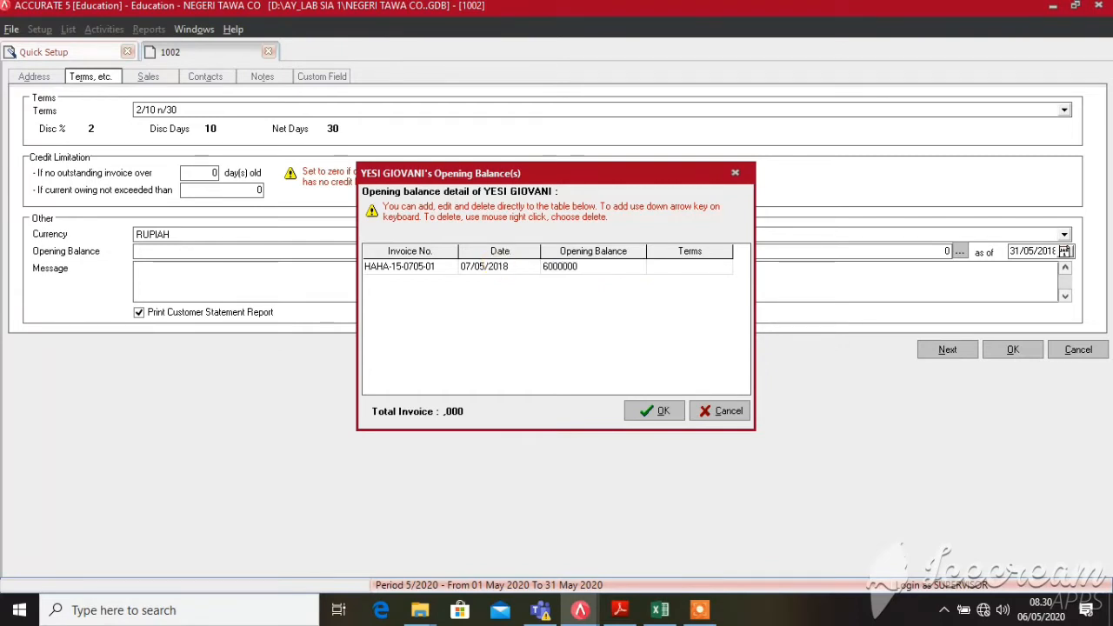
pyautogui.press('Tab')
# - Add a second opening balance row with invoice number HAHA-15-2405-05
pyautogui.press('Down')
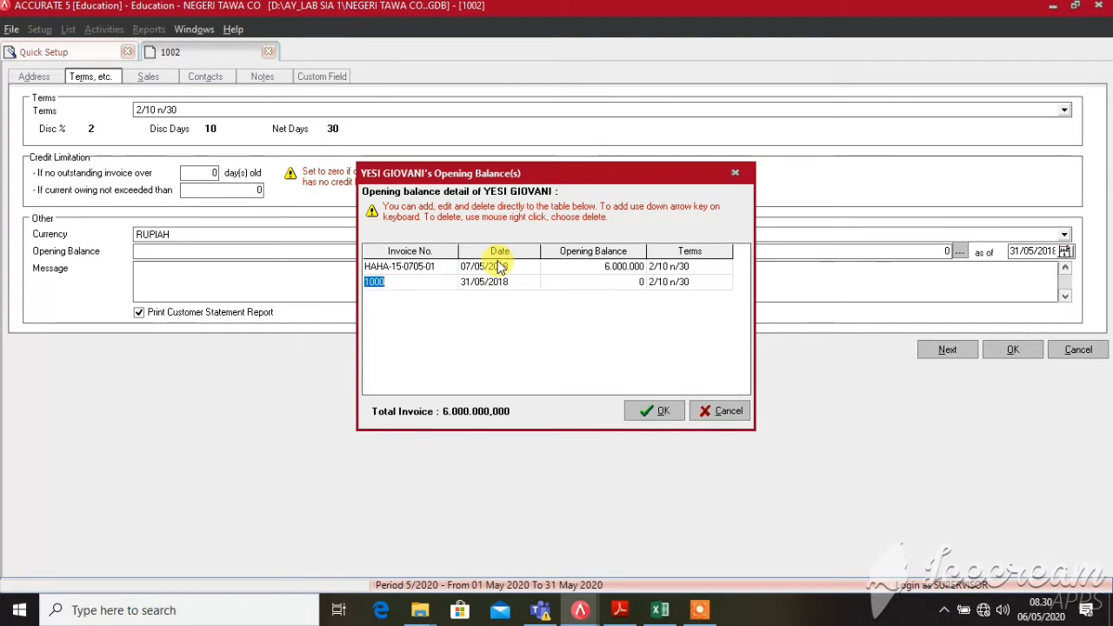
pyautogui.write('HAHA-')
pyautogui.write('1')
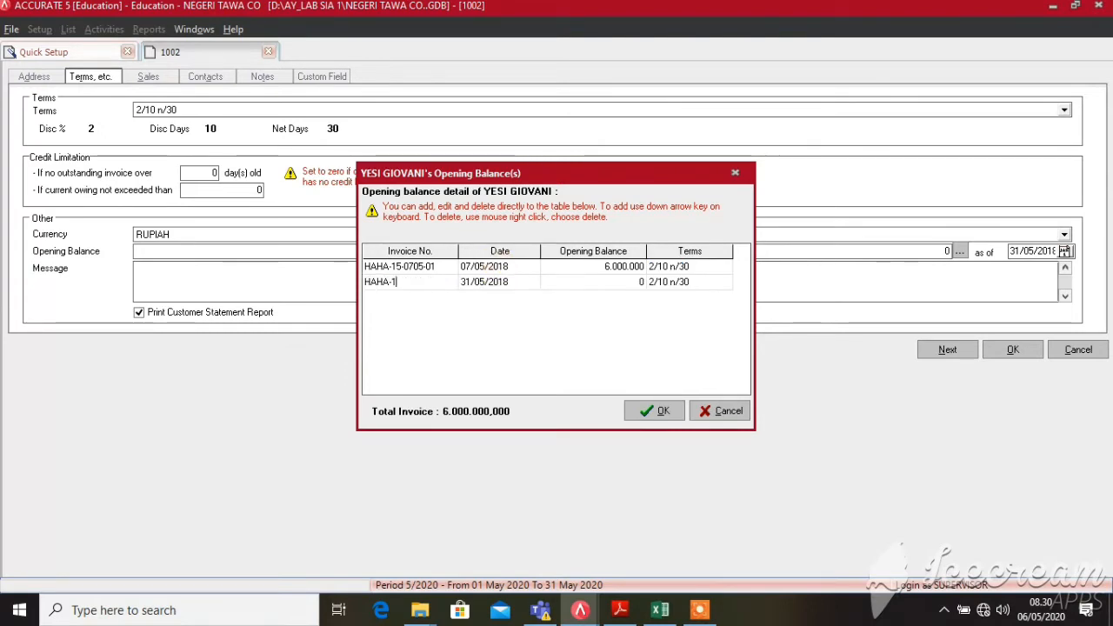
pyautogui.write('5-')
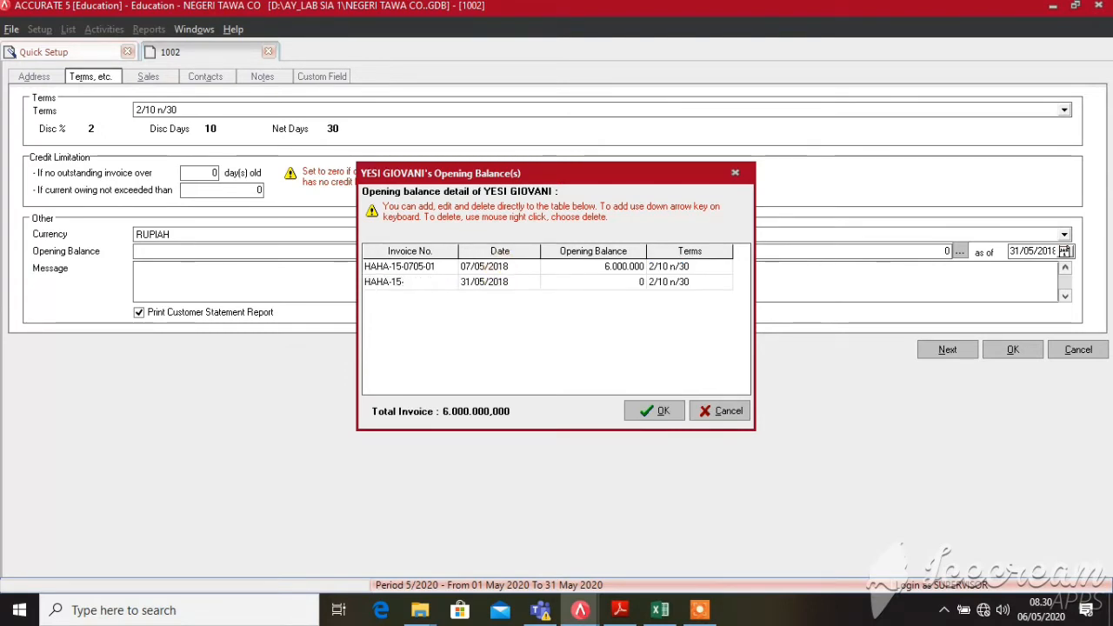
pyautogui.write('2405')
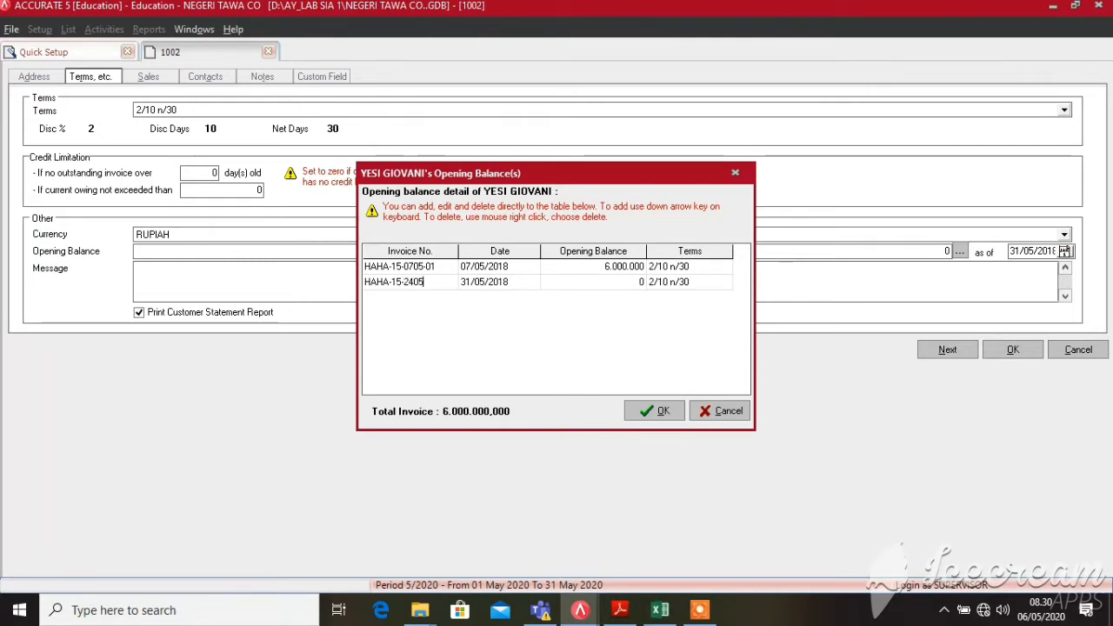
pyautogui.write('-05')
# - Date the second opening invoice 24/05/2018, set its opening balance to 8.250.000, and save the opening balance details
pyautogui.press('Tab')
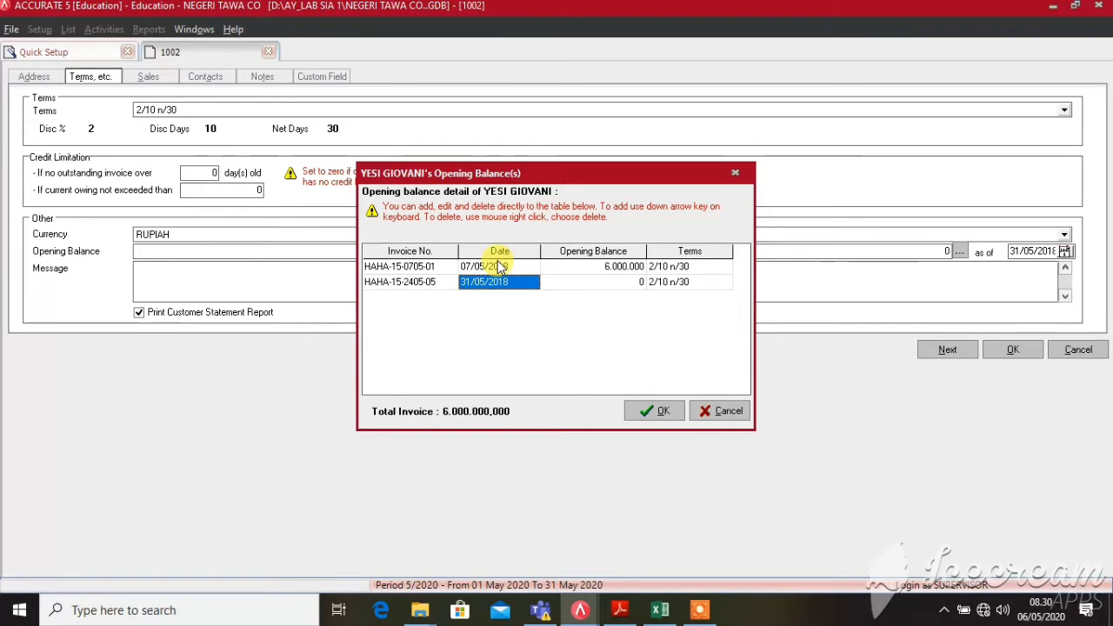
pyautogui.write('24/')
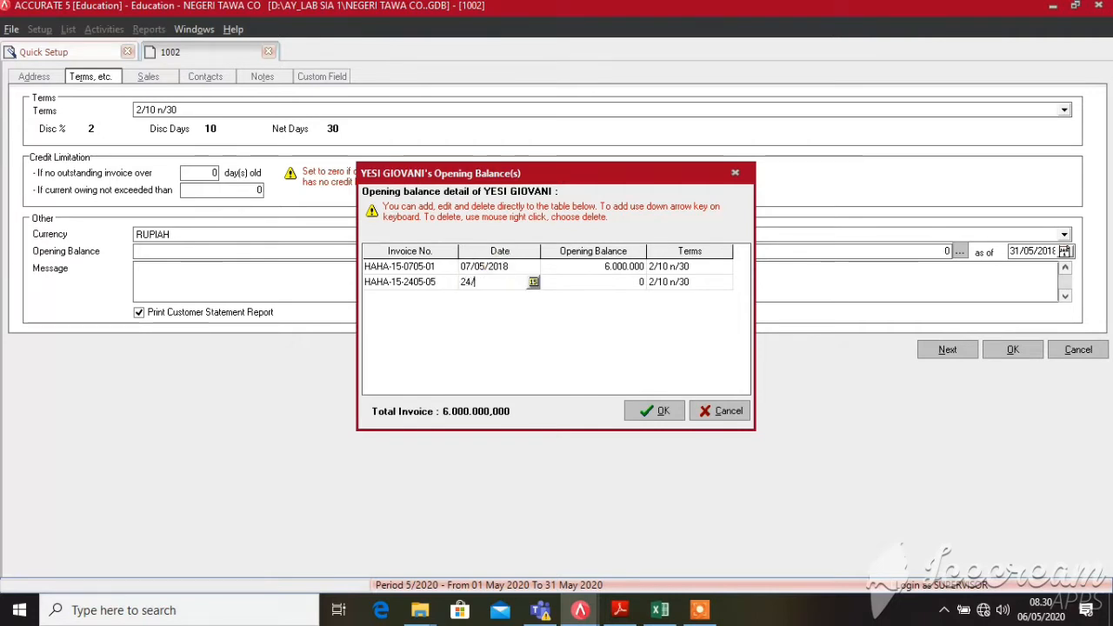
pyautogui.write('05/2018')
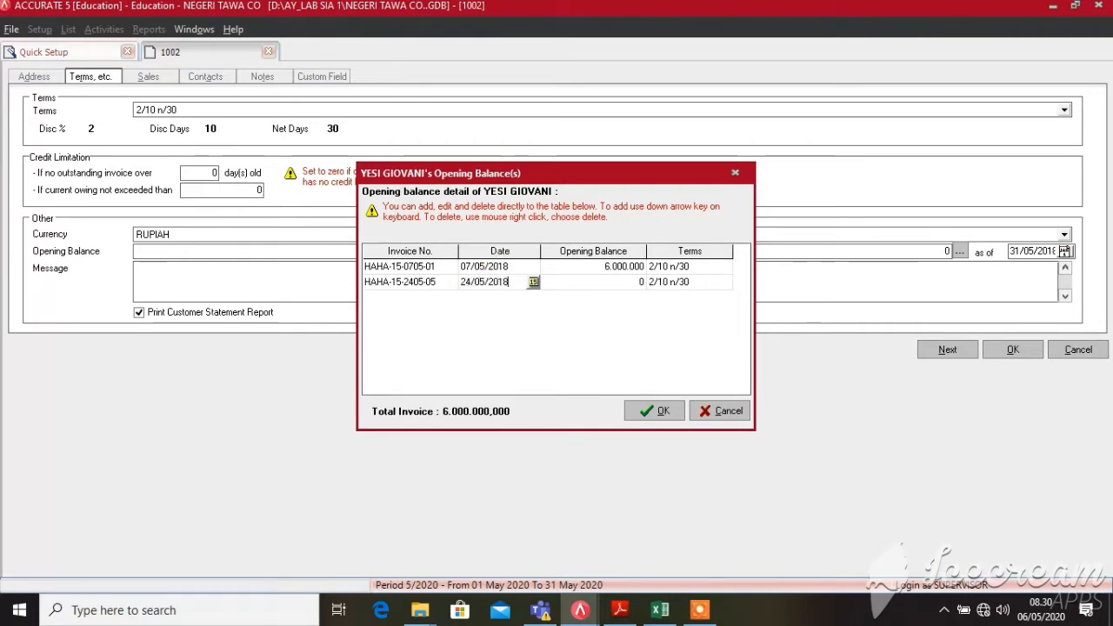
pyautogui.press('Tab')
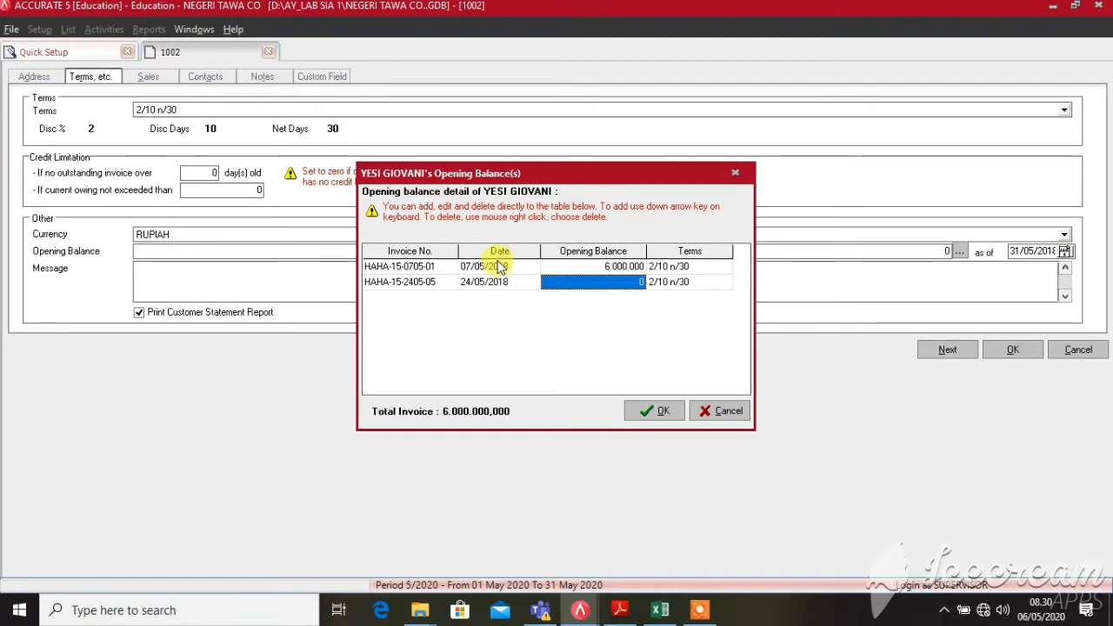
pyautogui.write('825')
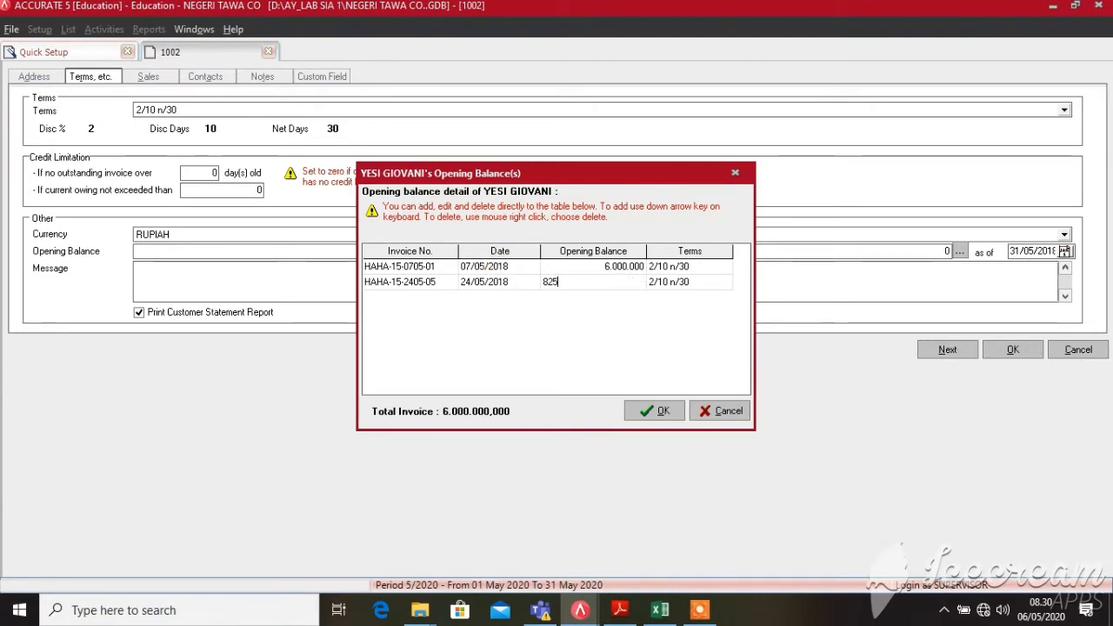
pyautogui.write('0000000')
pyautogui.press('Tab')
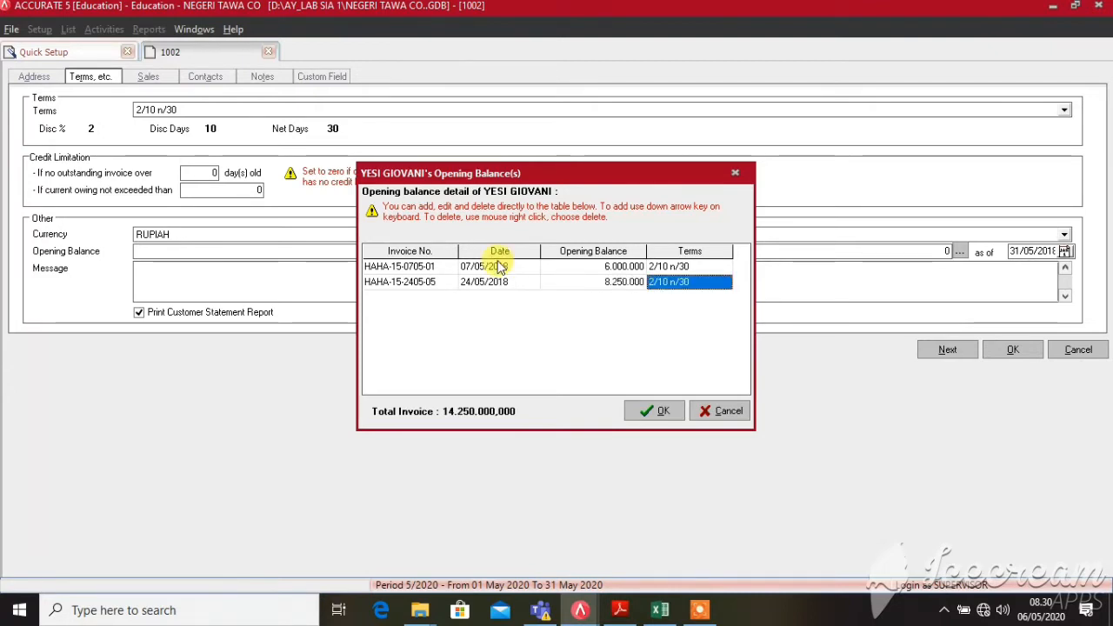
pyautogui.click(638, 412)
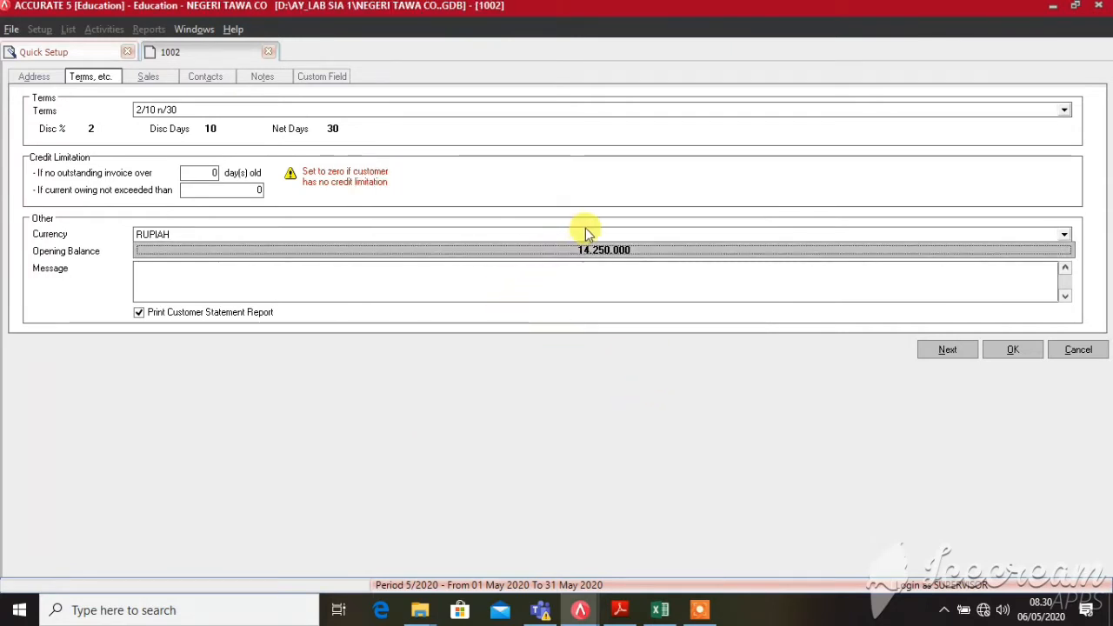
pyautogui.click(587, 261)
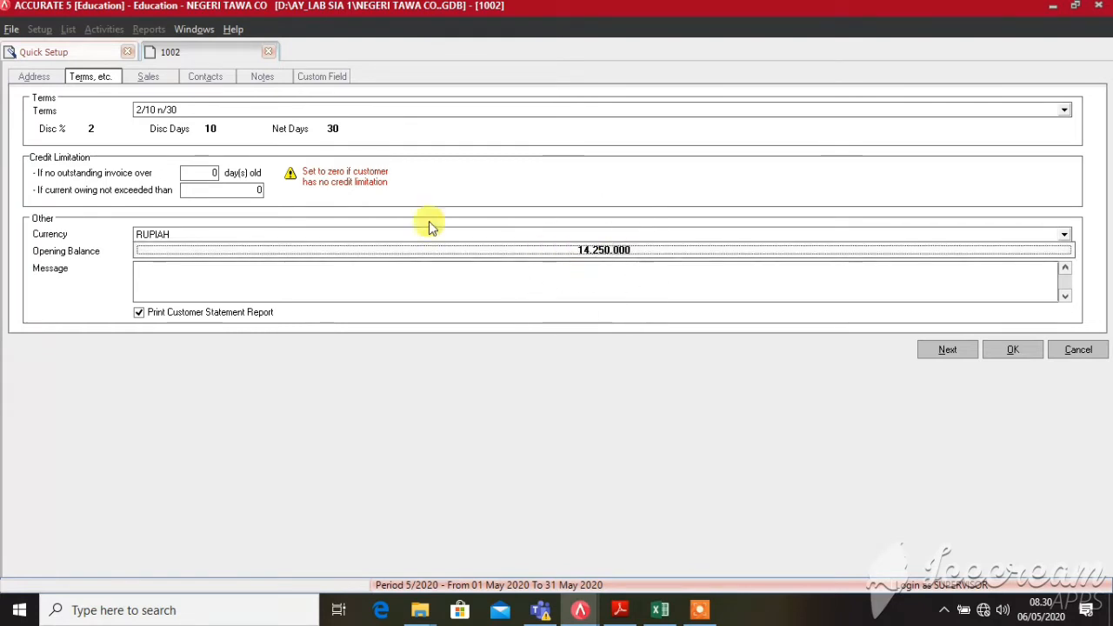
# - Set the customer's Tax 1 to PAJAK PERTAMBAHAN NILAI, save the record and continue to a new customer
pyautogui.click(171, 80)
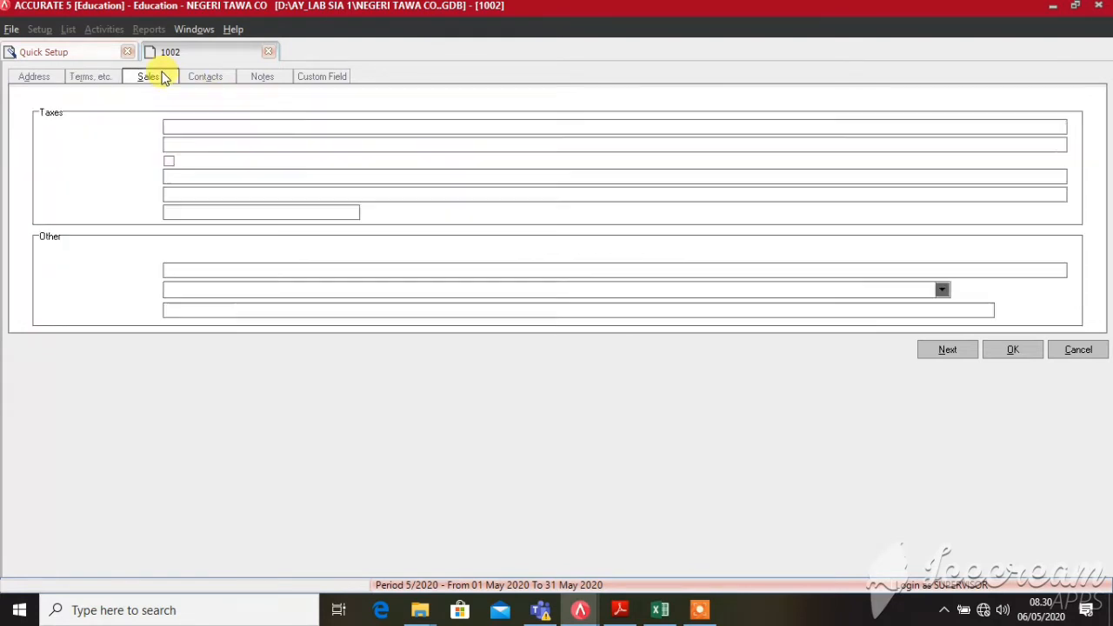
pyautogui.click(199, 127)
pyautogui.click(213, 148)
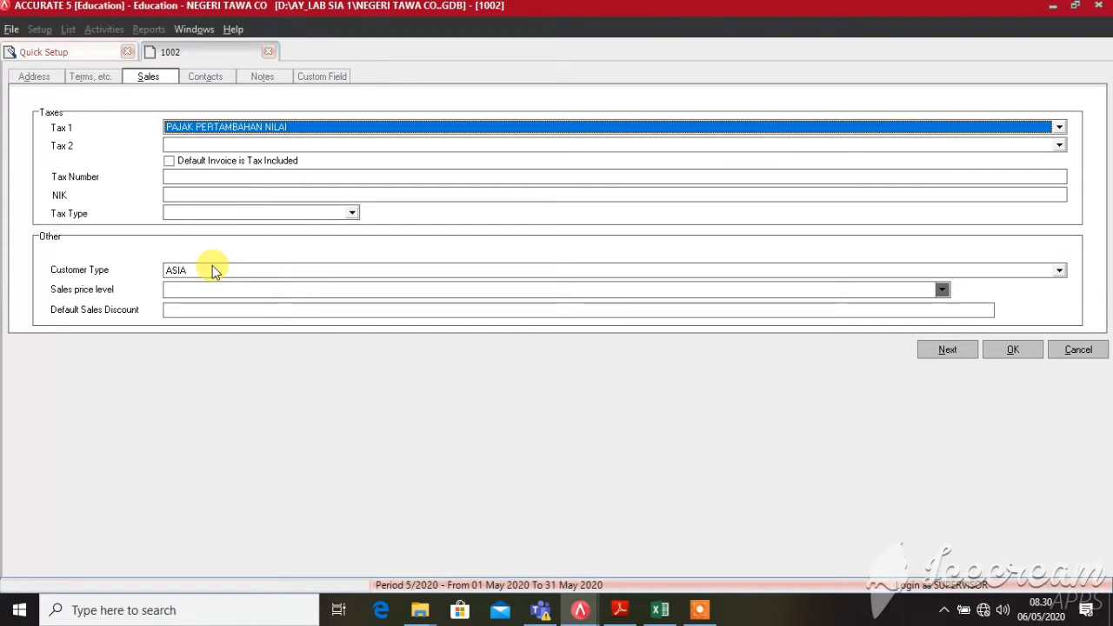
pyautogui.hotkey('alt', 'n')
# - Enter the new customer's full name in the blank customer record
pyautogui.press('Tab')
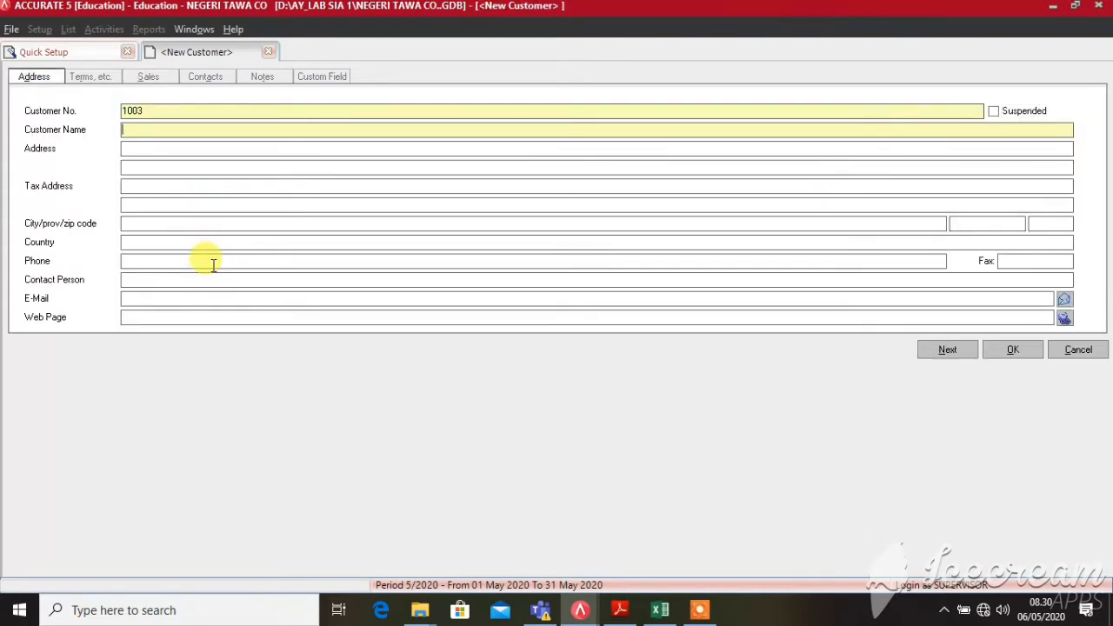
pyautogui.write('A')
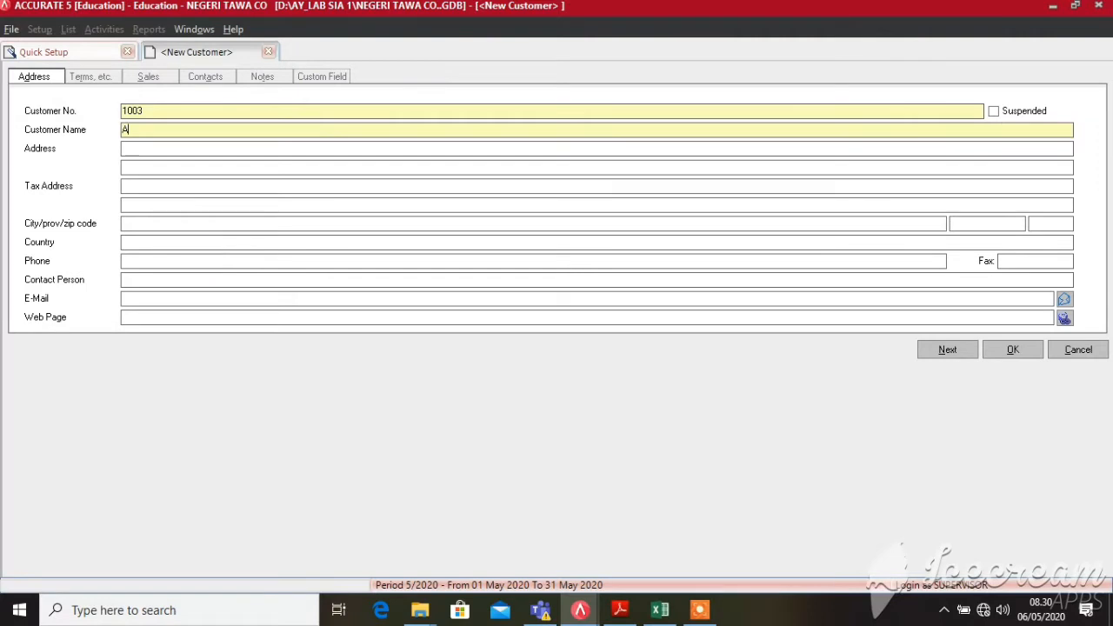
pyautogui.write('ZALEA SRI RAMDANI')
pyautogui.press('Tab')
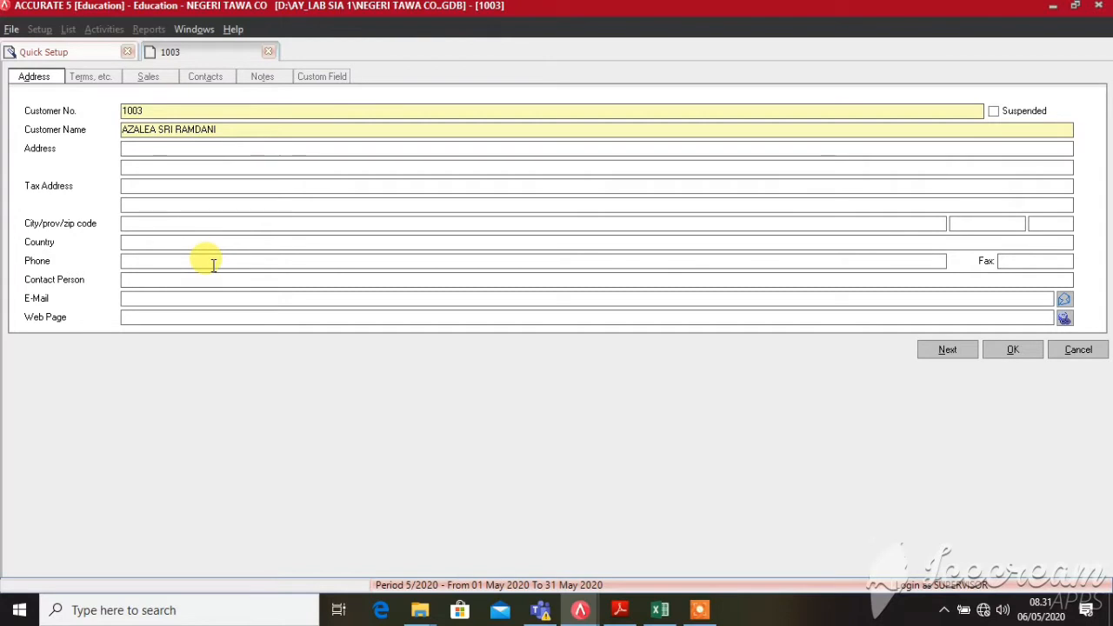
# - Set the new customer's payment terms to 2/10 n/30
pyautogui.click(100, 74)
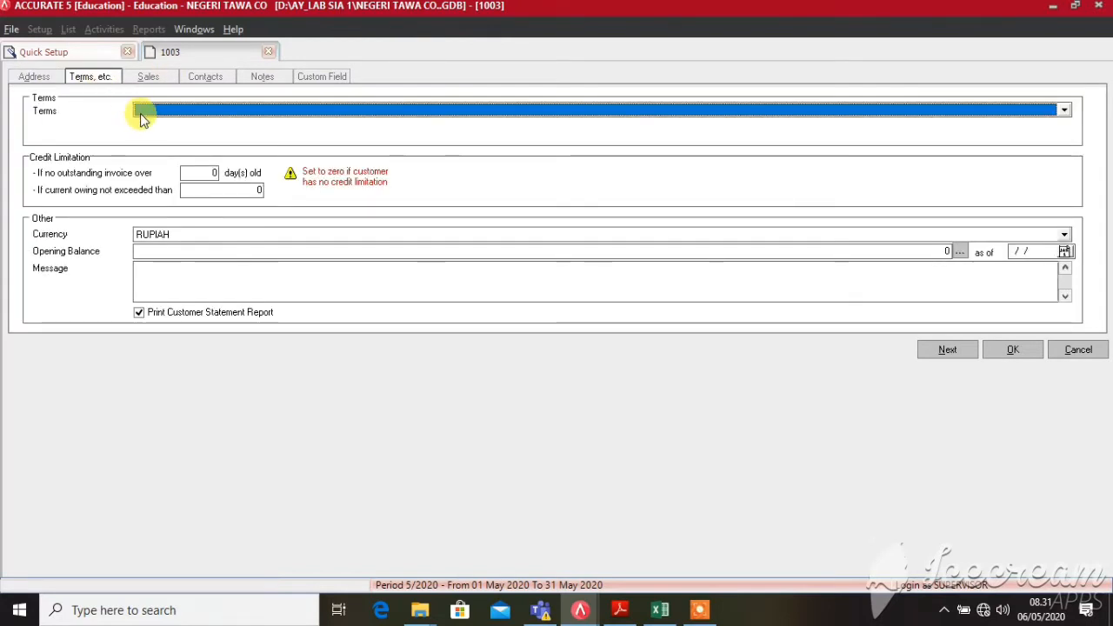
pyautogui.click(141, 113)
pyautogui.click(206, 136)
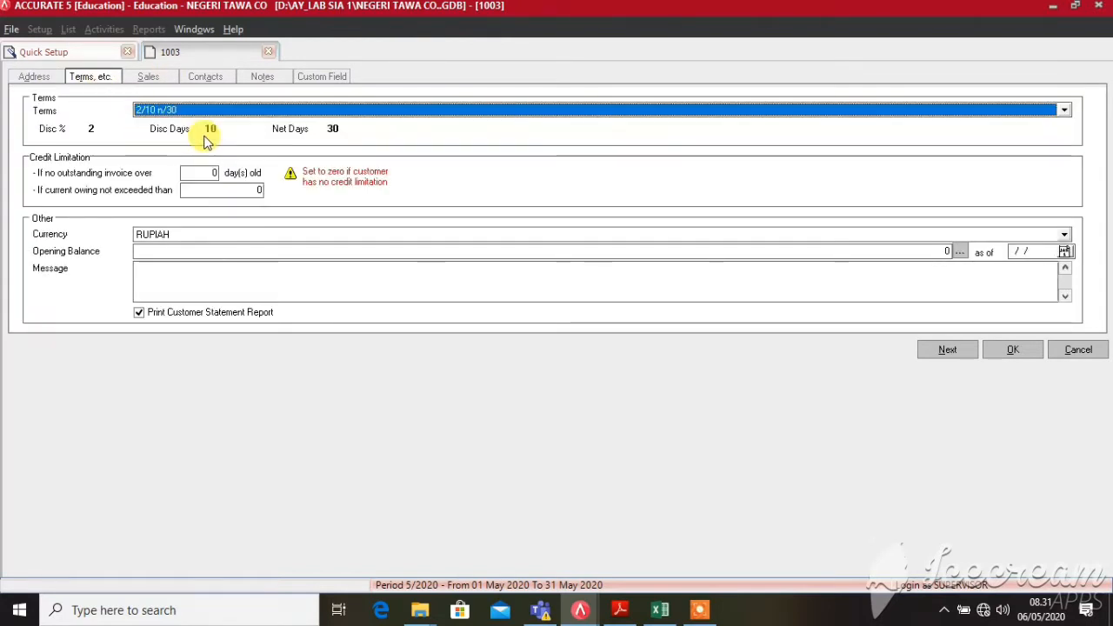
pyautogui.press('Tab')
pyautogui.click(206, 227)
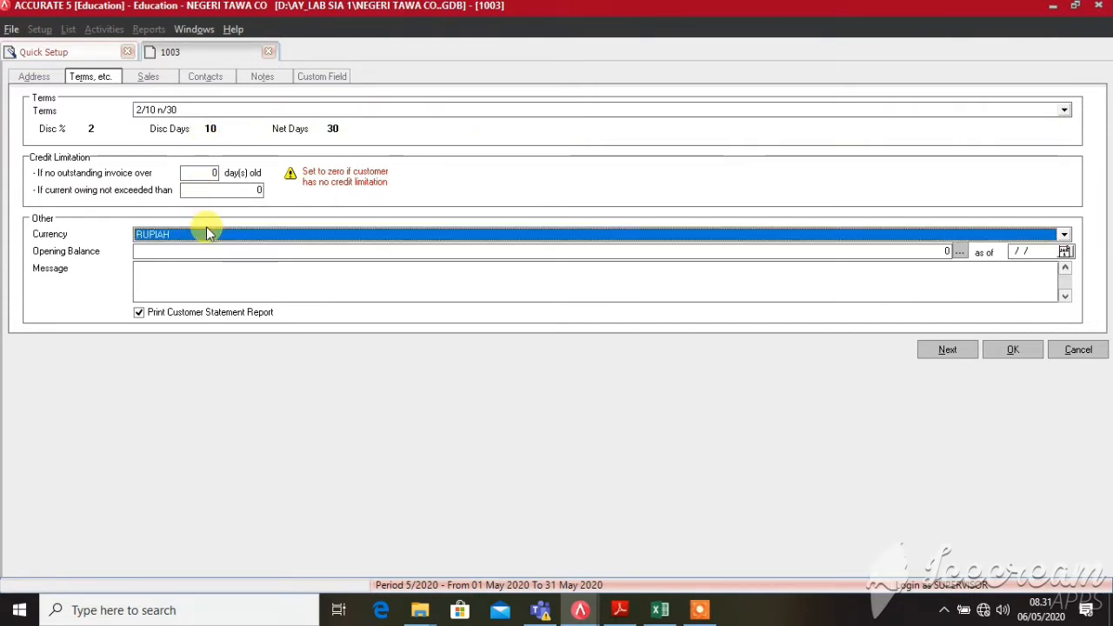
# - Open the customer's opening balance details and enter HAHA-15-1205-02 as the first invoice number
pyautogui.click(228, 249)
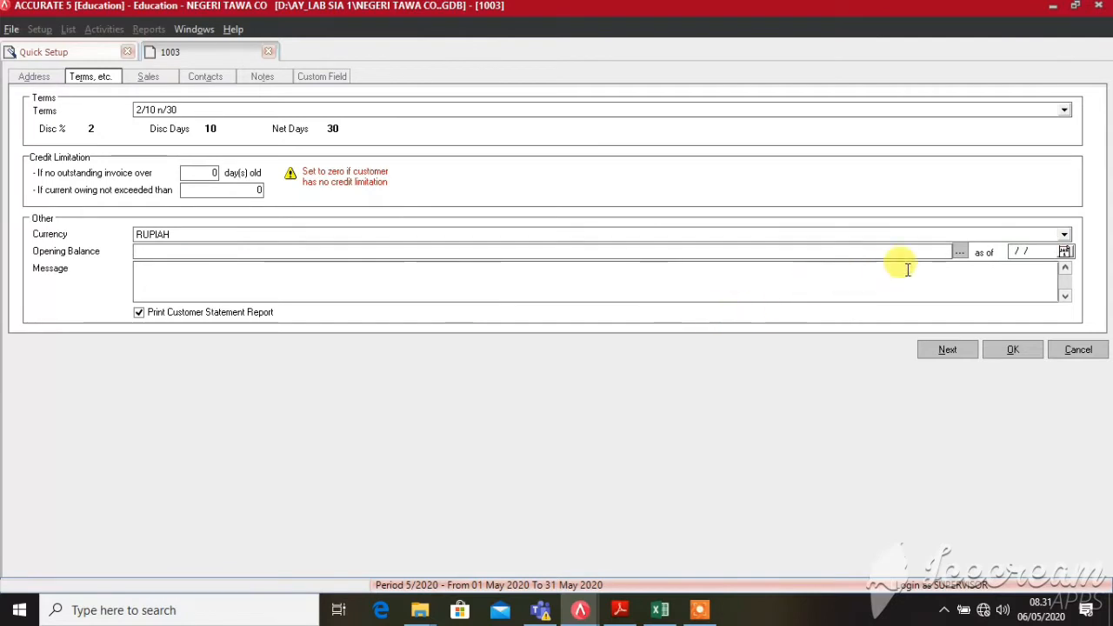
pyautogui.click(957, 253)
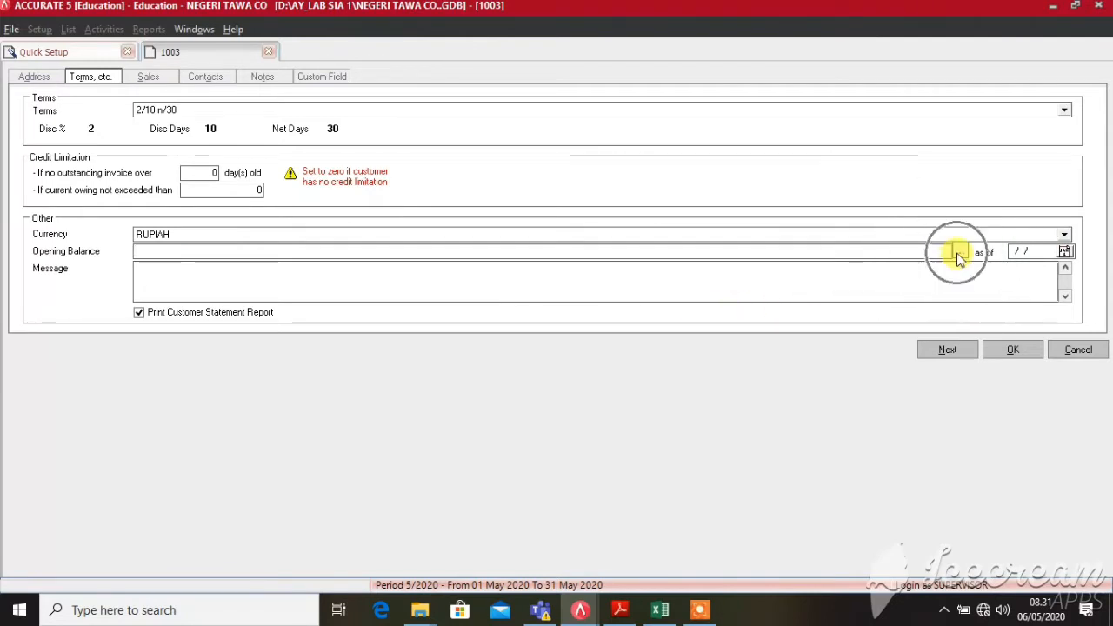
pyautogui.click(957, 253)
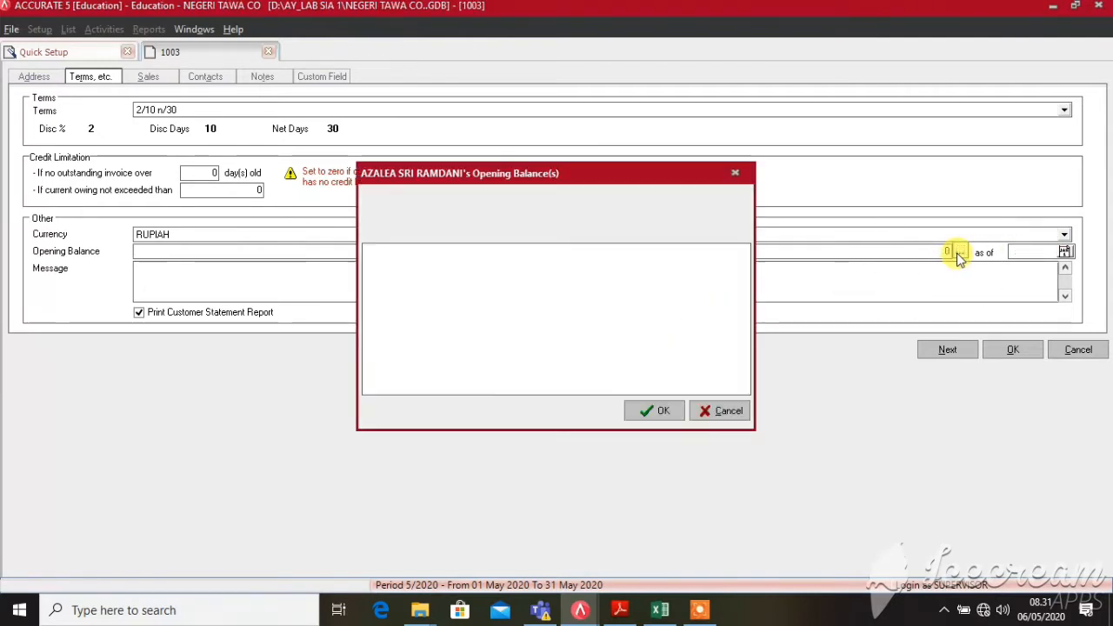
pyautogui.write('HAHA')
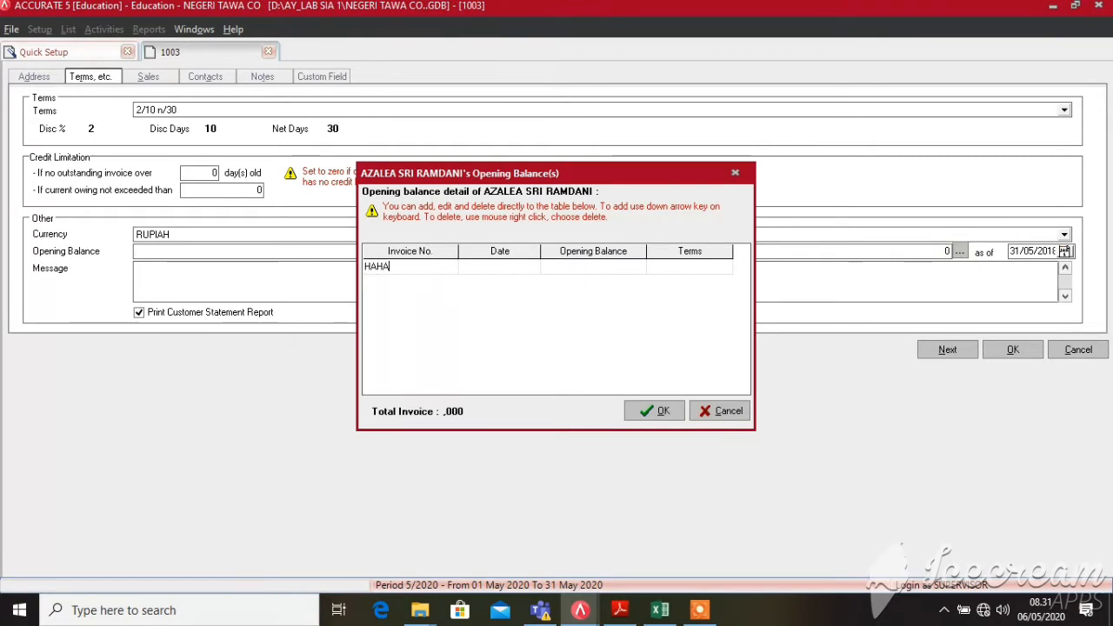
pyautogui.write('-15-1205')
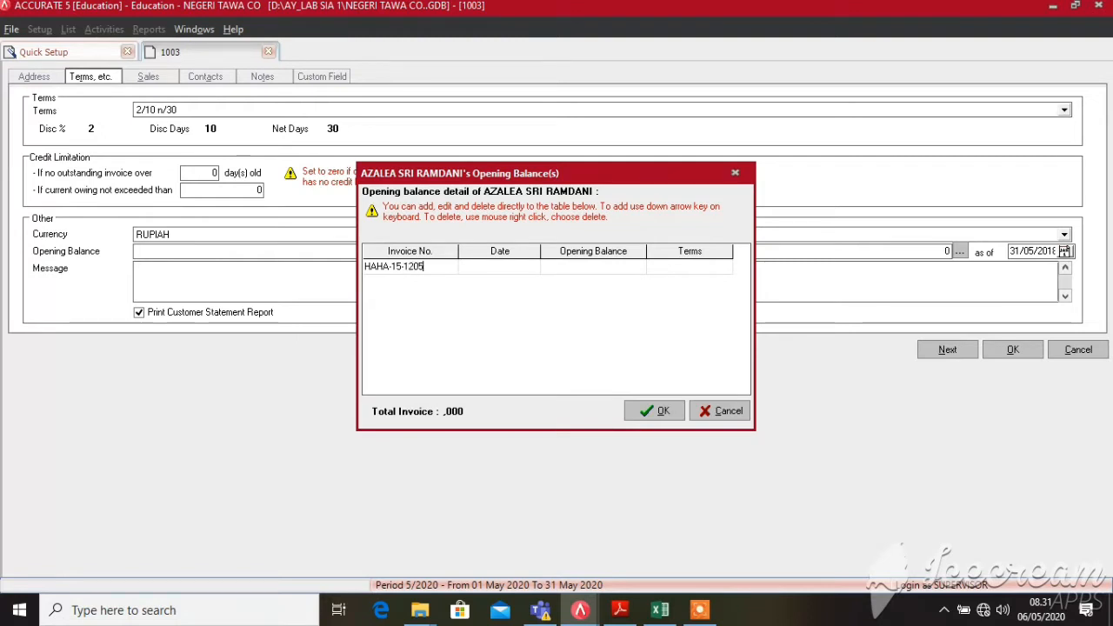
pyautogui.write('-02')
pyautogui.press('Tab')
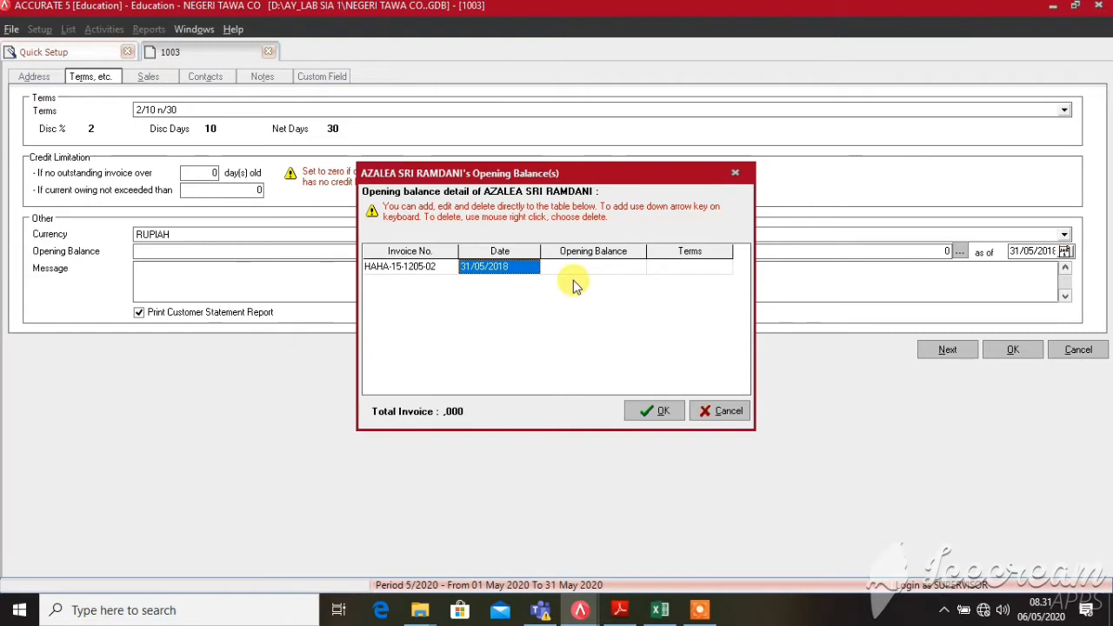
# - Date the first opening invoice 12/05/2018 and set its opening balance to 7.500.000
pyautogui.write('12')
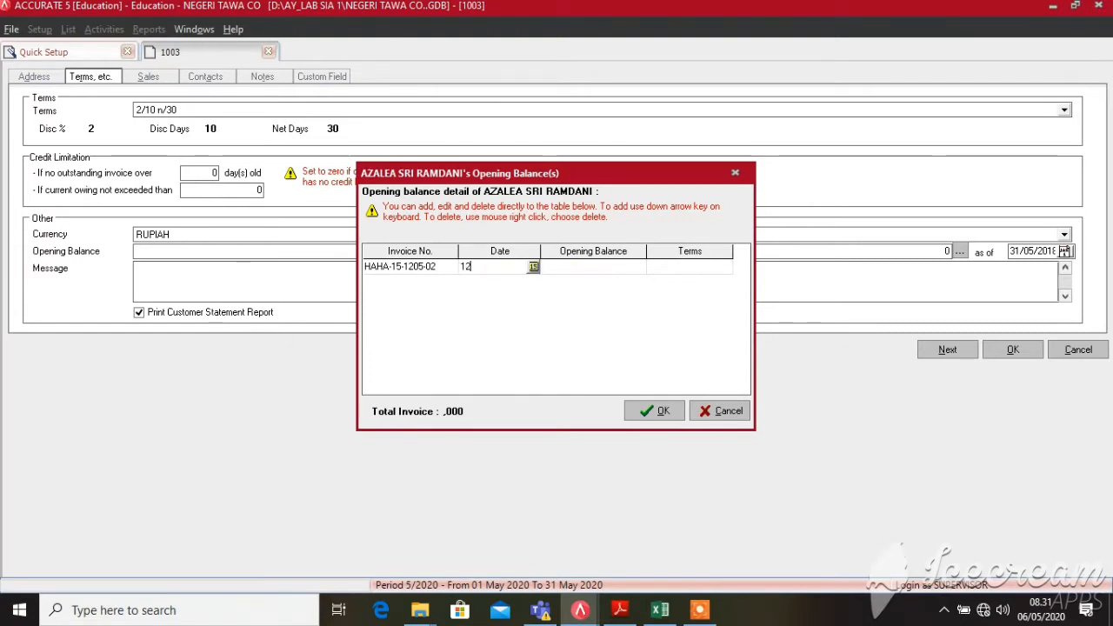
pyautogui.write('/05')
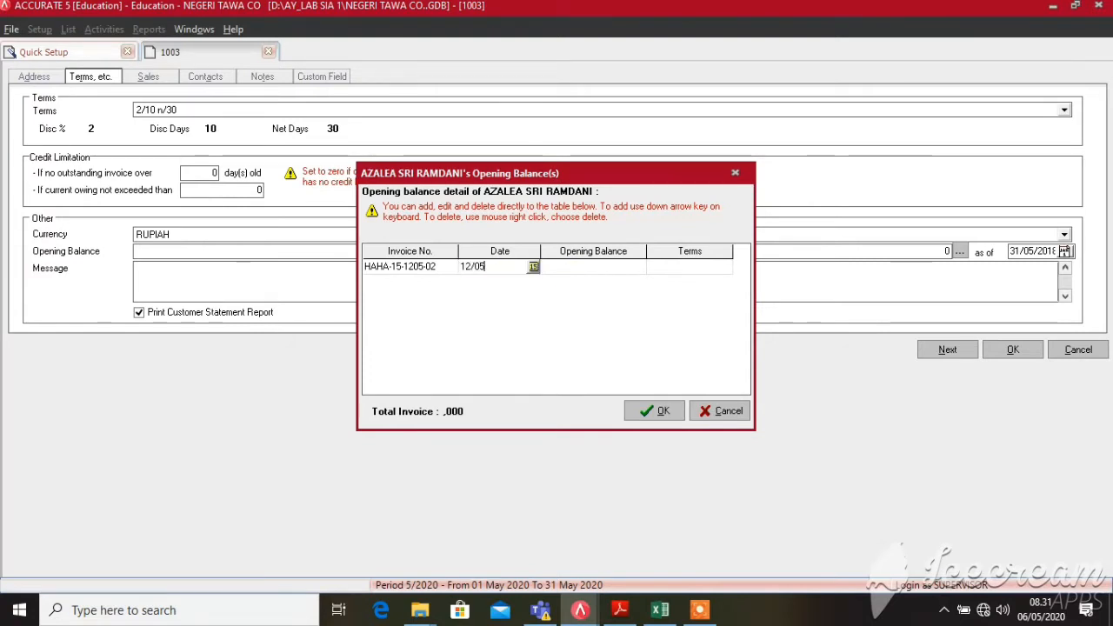
pyautogui.write('/2018')
pyautogui.press('Tab')
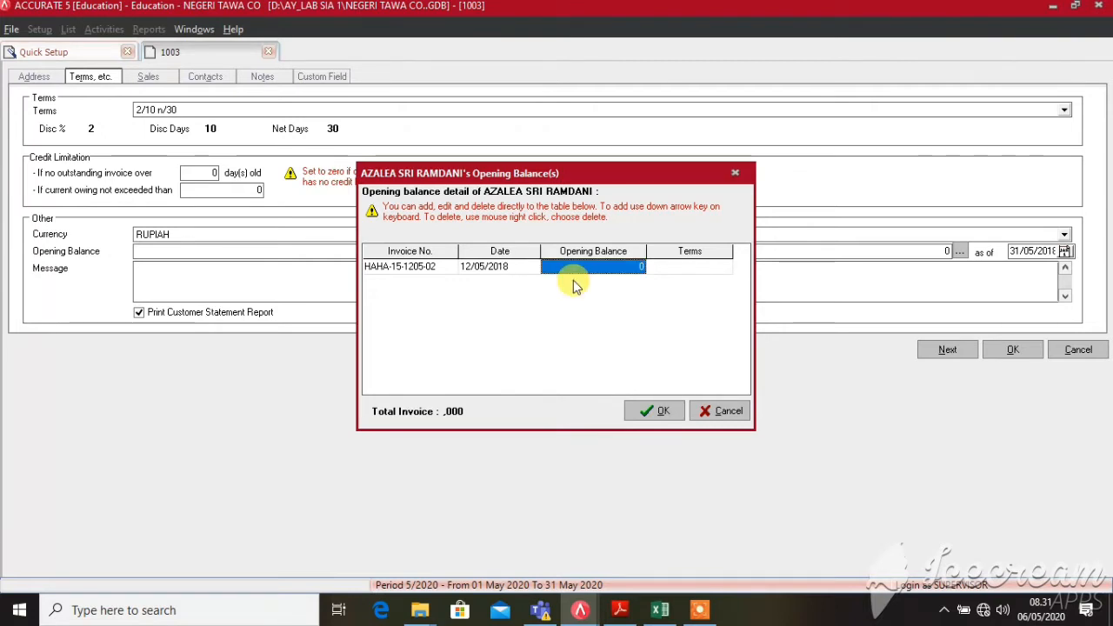
pyautogui.write('7500000')
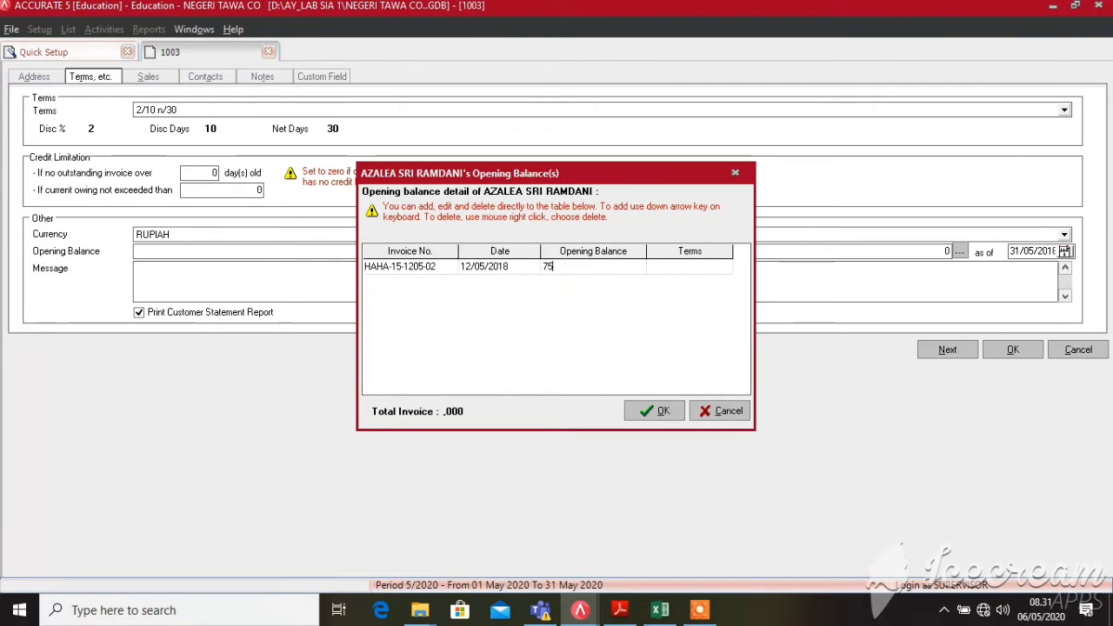
pyautogui.press('Tab')
pyautogui.press('Tab')
pyautogui.press('Tab')
pyautogui.press('Tab')
pyautogui.press('Tab')
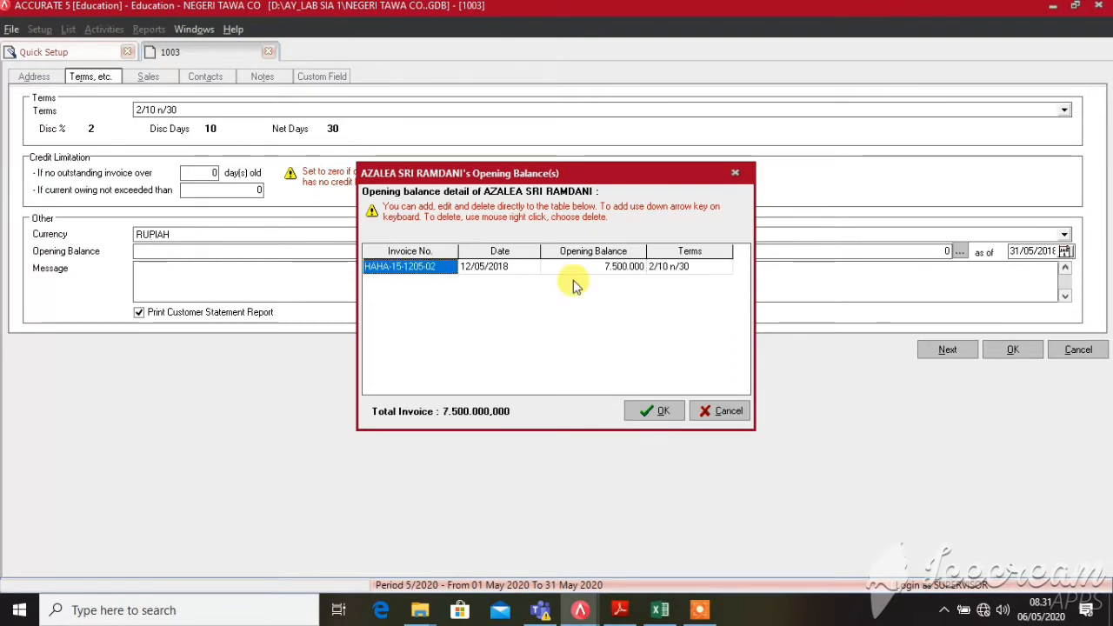
# - Add a second opening balance row with invoice number HAHA-15-2505-06
pyautogui.press('Down')
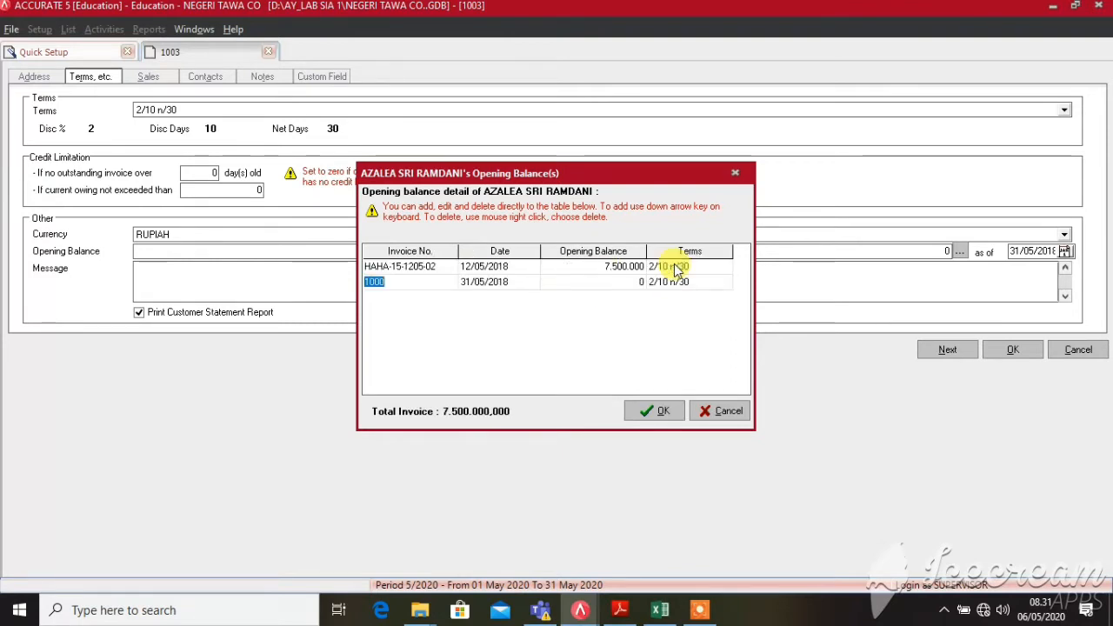
pyautogui.write('HAHA-')
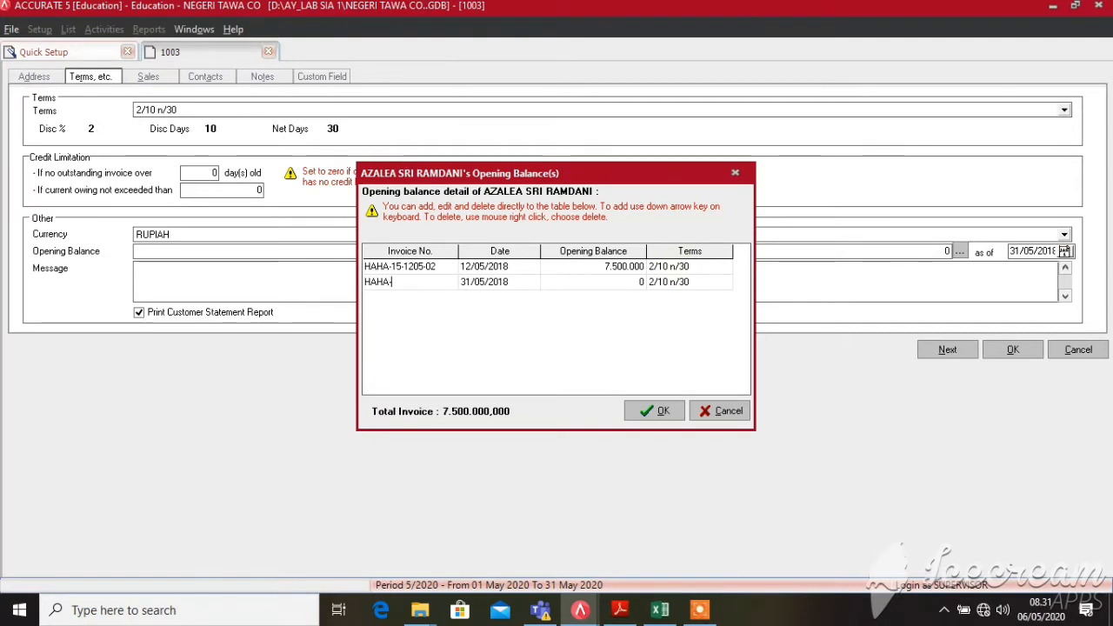
pyautogui.write('15-')
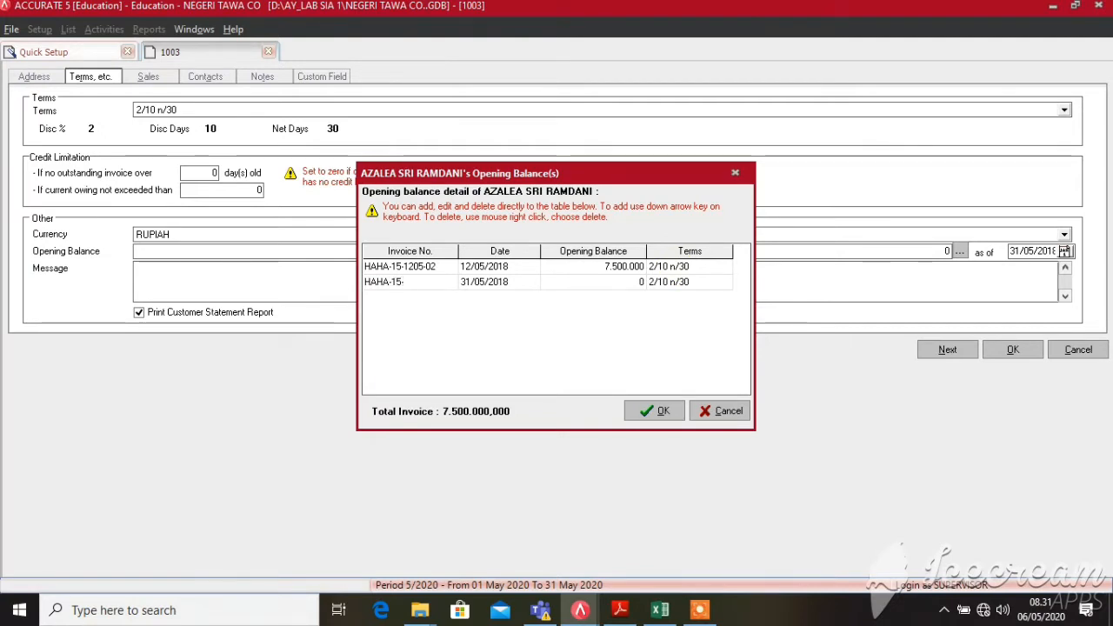
pyautogui.write('2505-1')
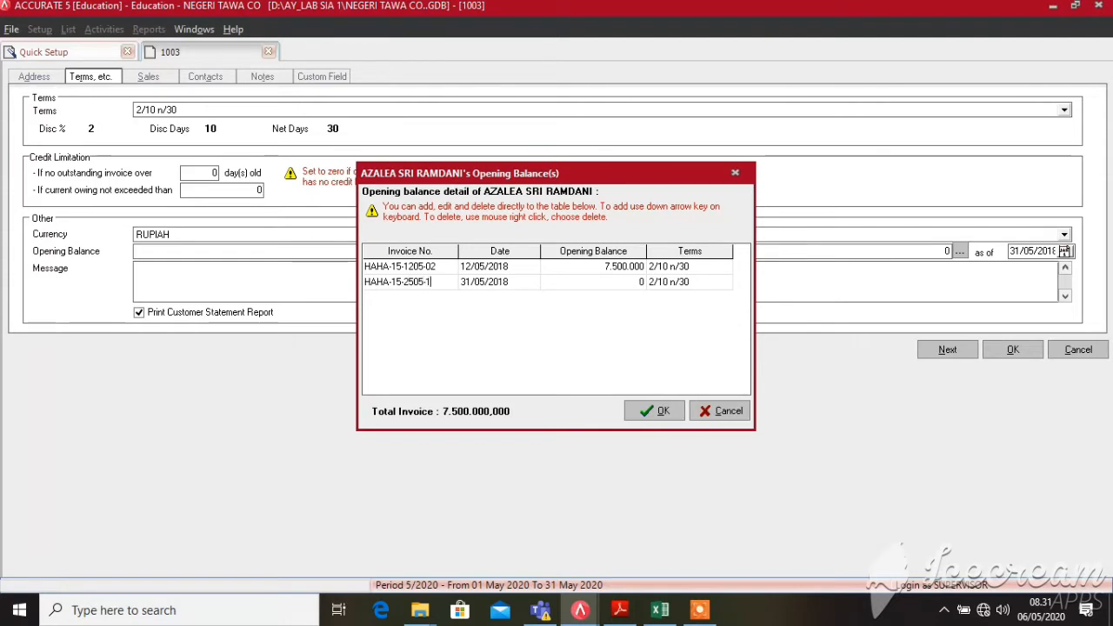
pyautogui.press('BackSpace')
pyautogui.write('06')
pyautogui.press('Tab')
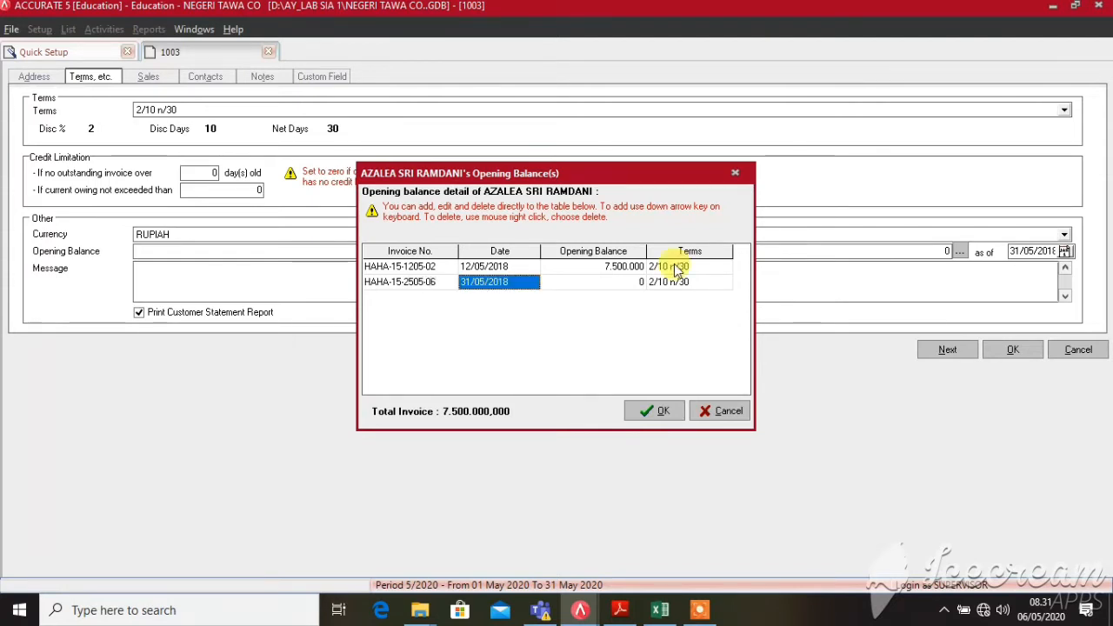
# - Date the second opening invoice 25/05/2018, set its opening balance to 9.000.000, and save the opening balance details
pyautogui.write('25/')
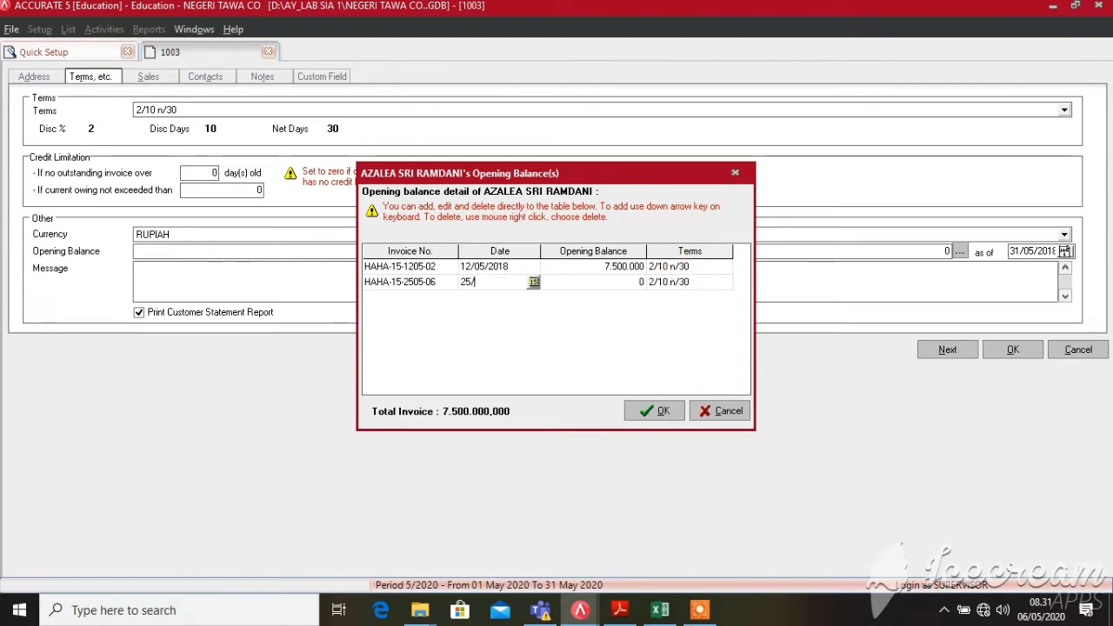
pyautogui.write('05/2018')
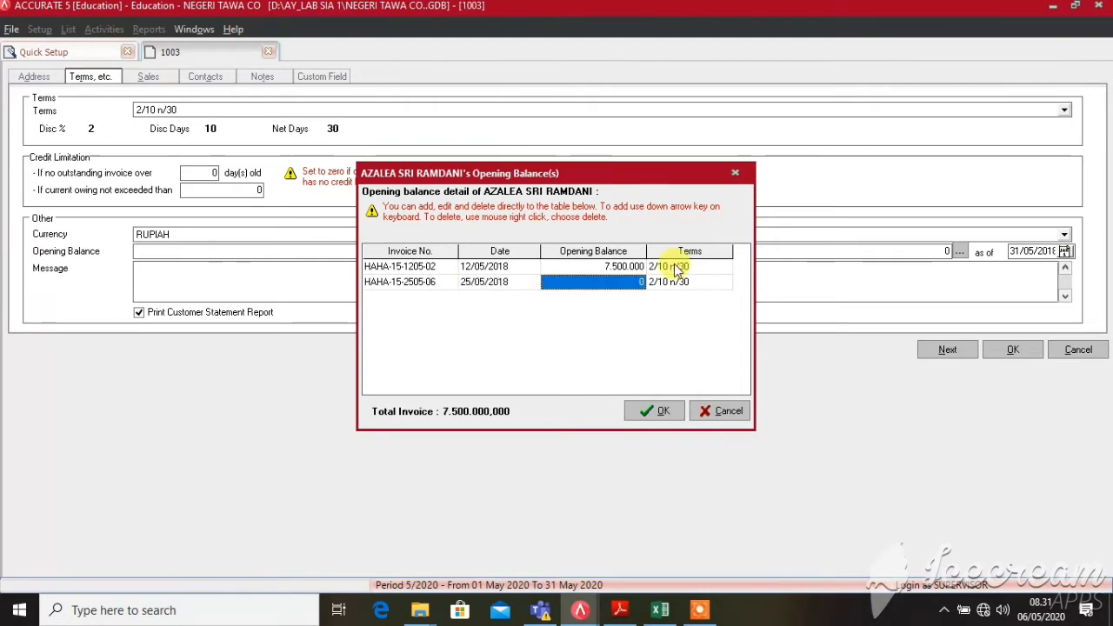
pyautogui.press('Tab')
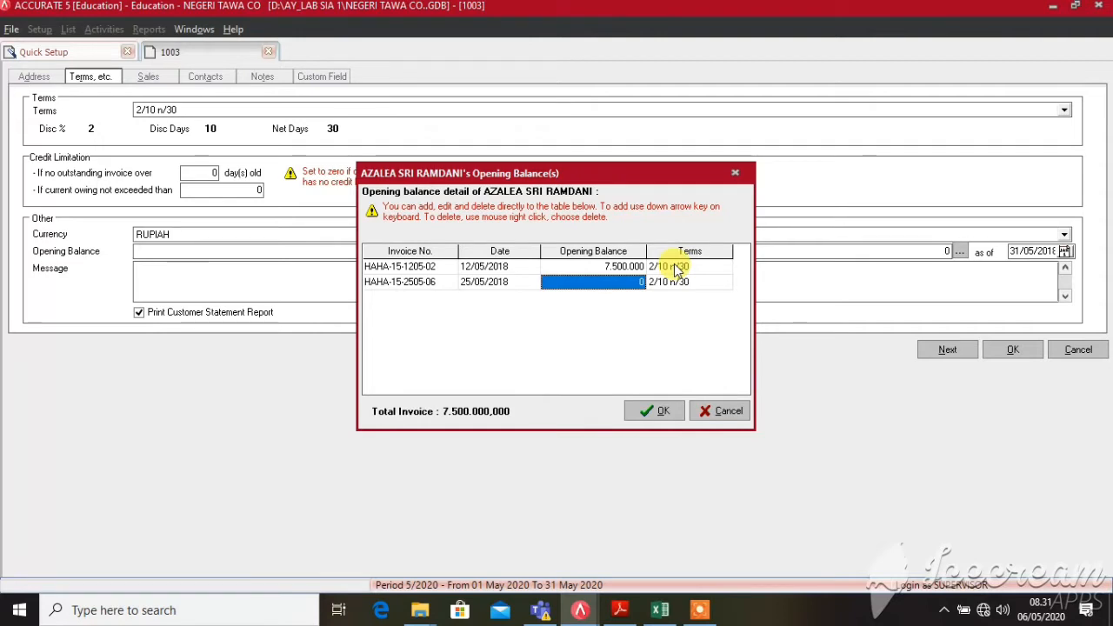
pyautogui.write('9.00')
pyautogui.write('0.000')
pyautogui.press('Tab')
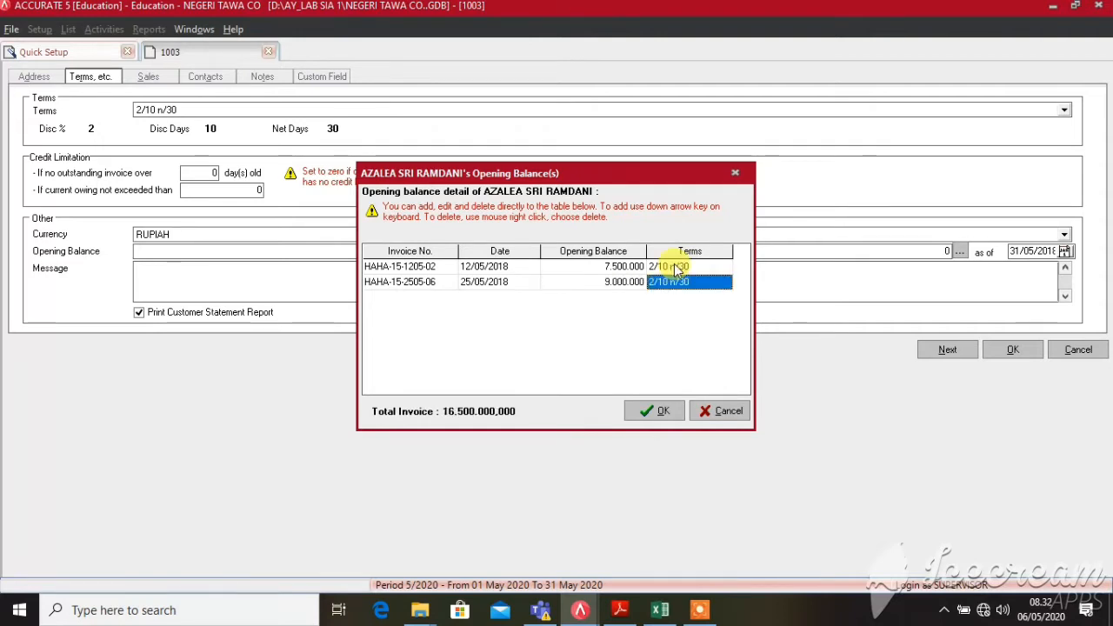
pyautogui.click(643, 411)
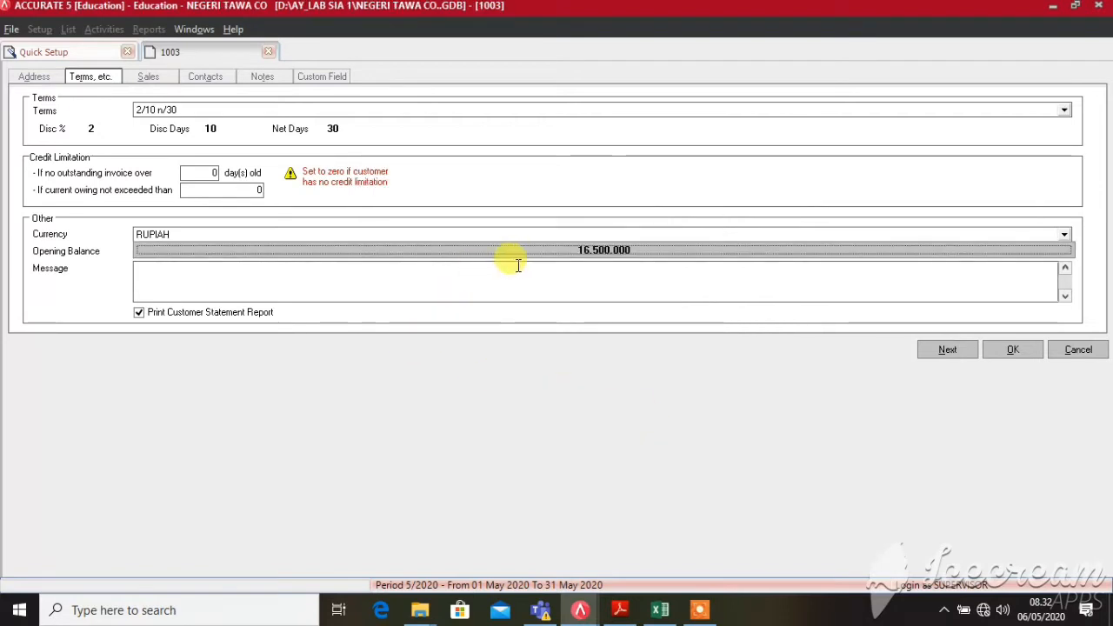
pyautogui.click(572, 254)
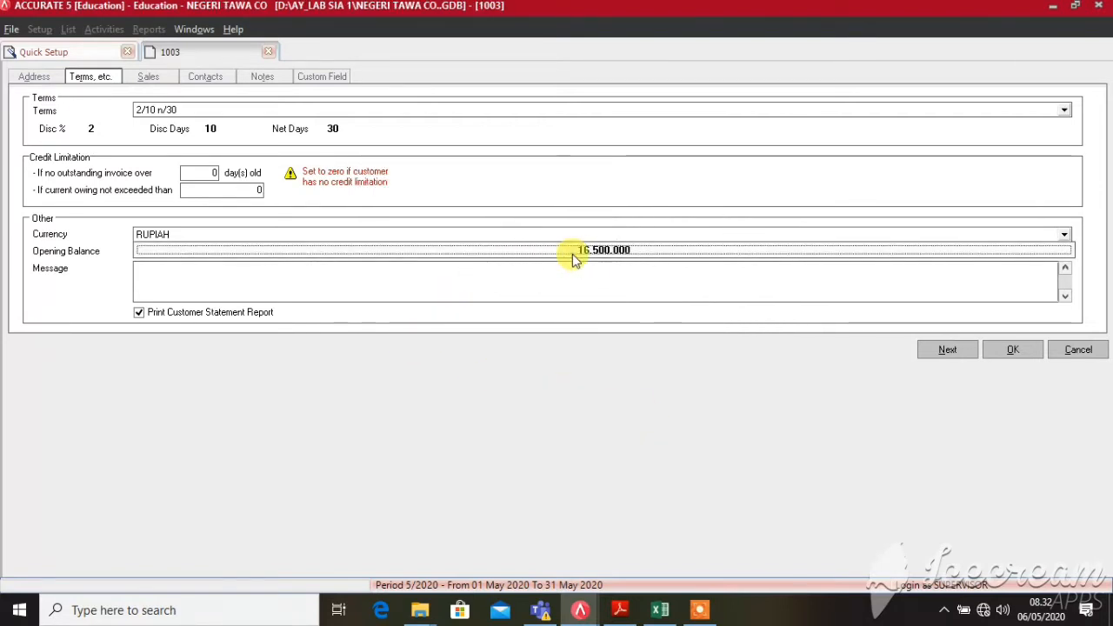
pyautogui.click(572, 254)
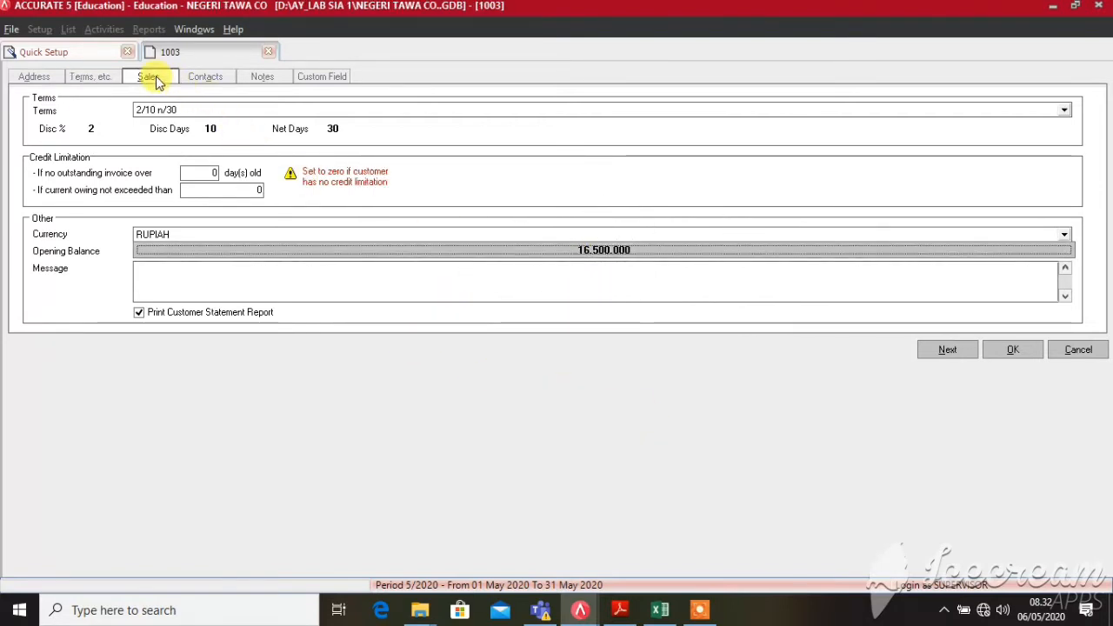
# - Set Tax 1 to PAJAK PERTAMBAHAN NILAI in the new customer's sales details
pyautogui.click(155, 76)
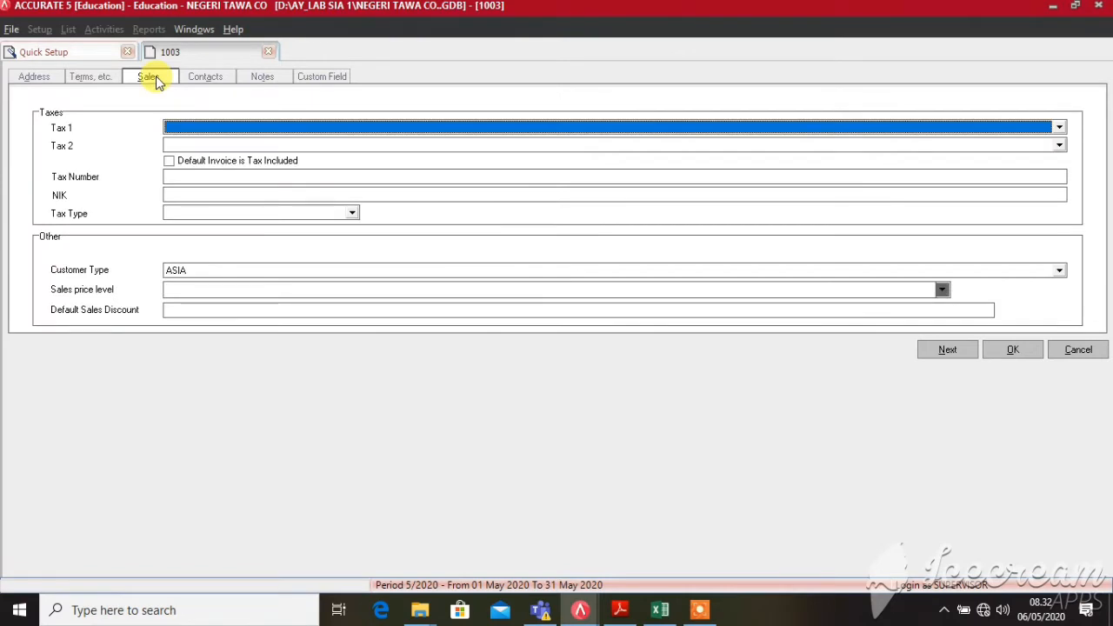
pyautogui.click(186, 131)
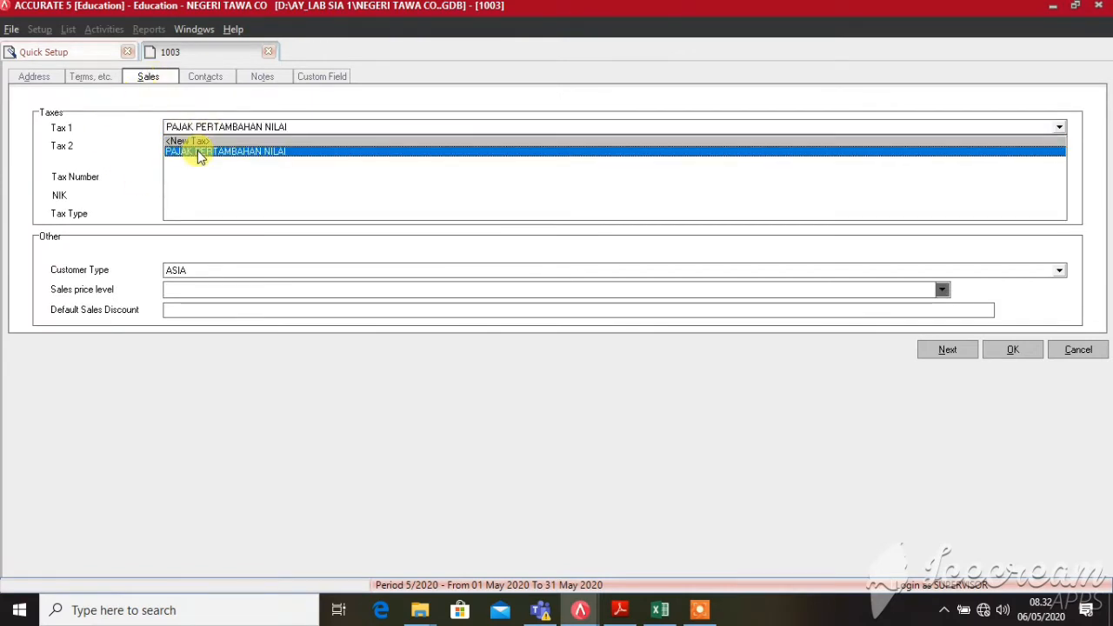
pyautogui.click(197, 151)
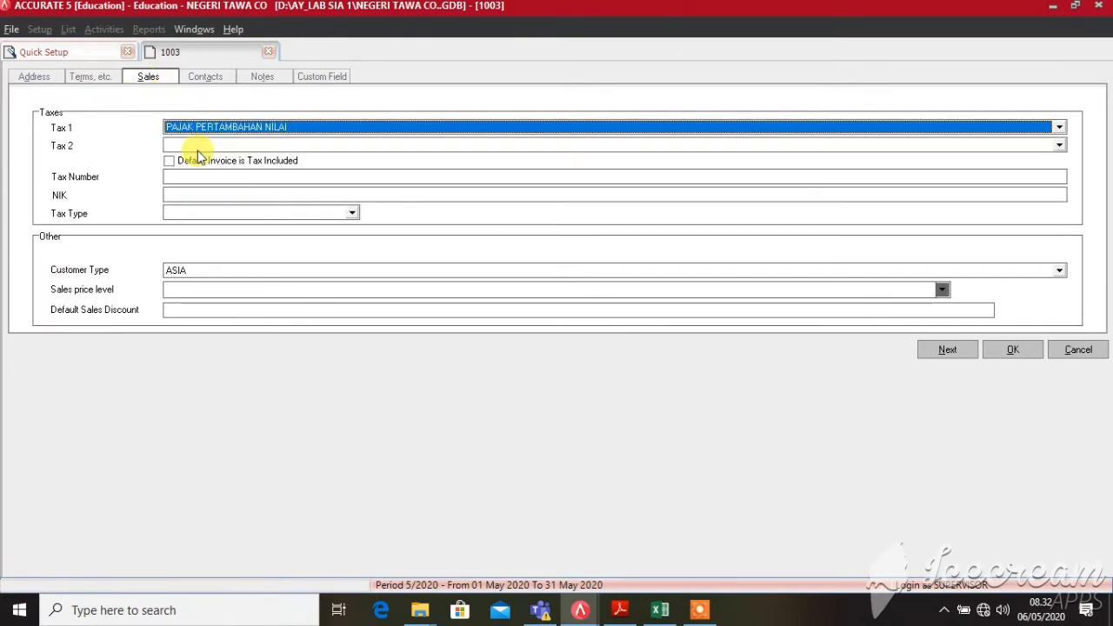
pyautogui.click(197, 274)
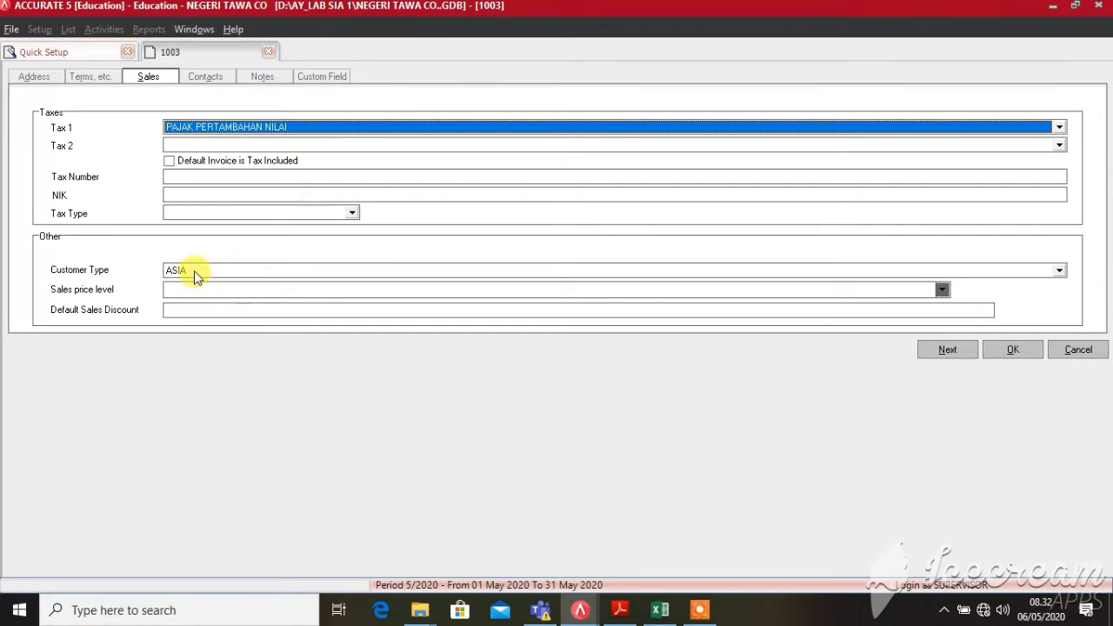
# - Save the current customer record, start a new one, and enter the customer's full name in Customer No
pyautogui.click(194, 270)
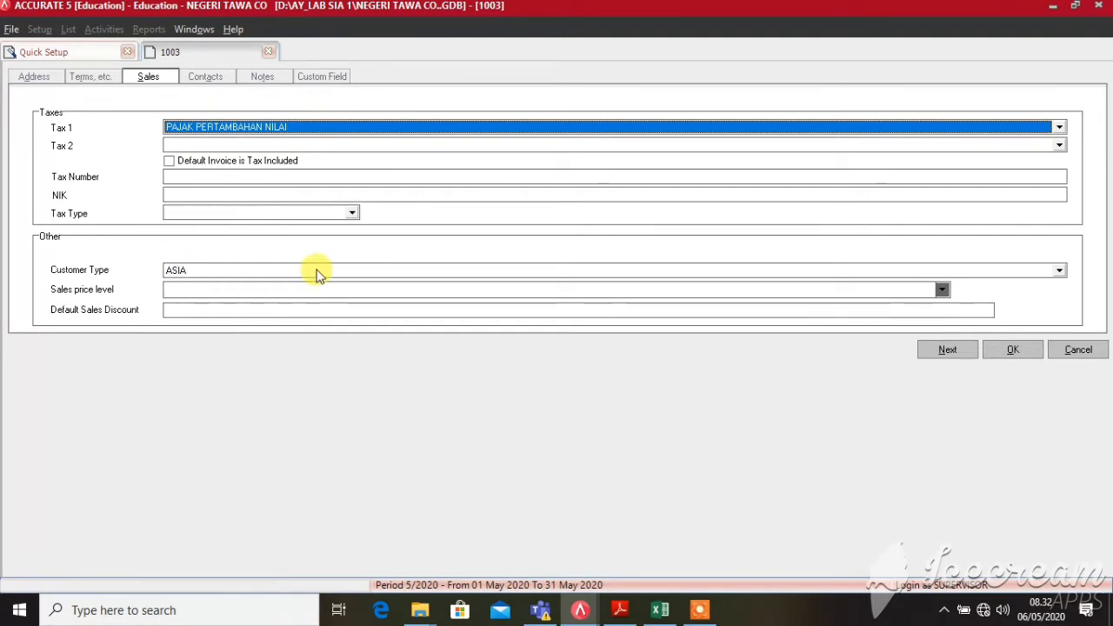
pyautogui.hotkey('alt', 'n')
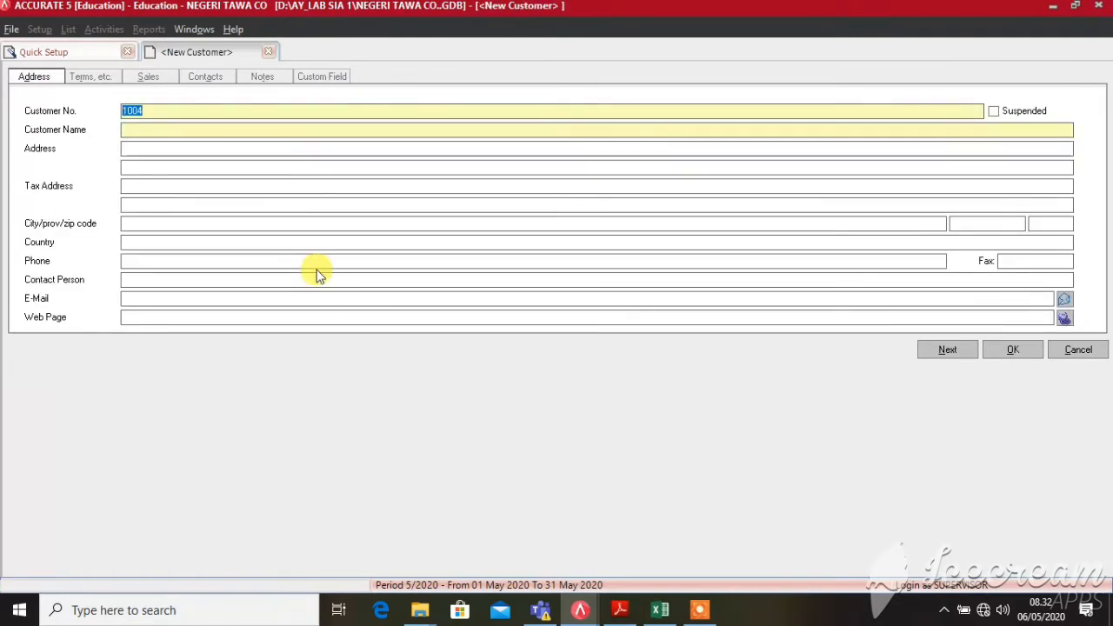
pyautogui.write('MISCHELLE SANJEU')
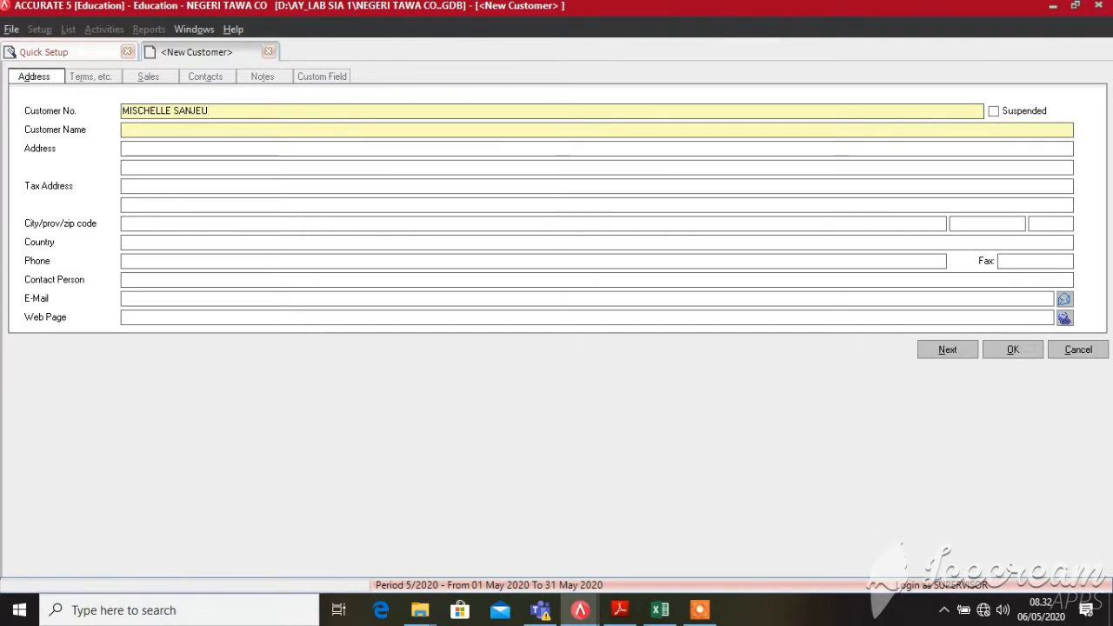
pyautogui.write('X')
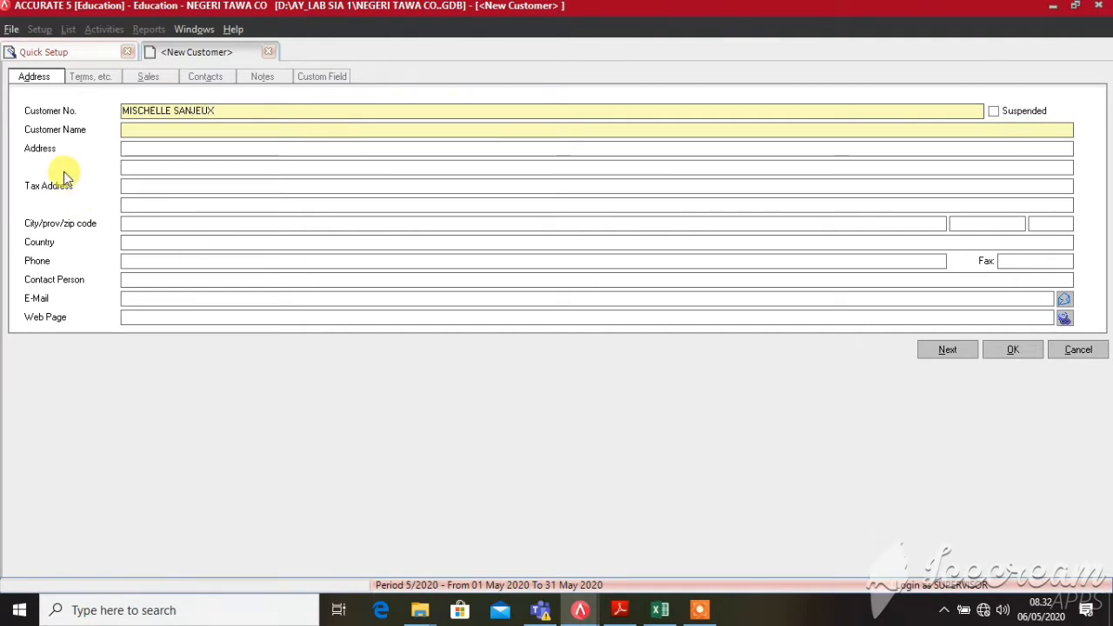
# - Set the new customer's payment terms to Net 30
pyautogui.click(111, 80)
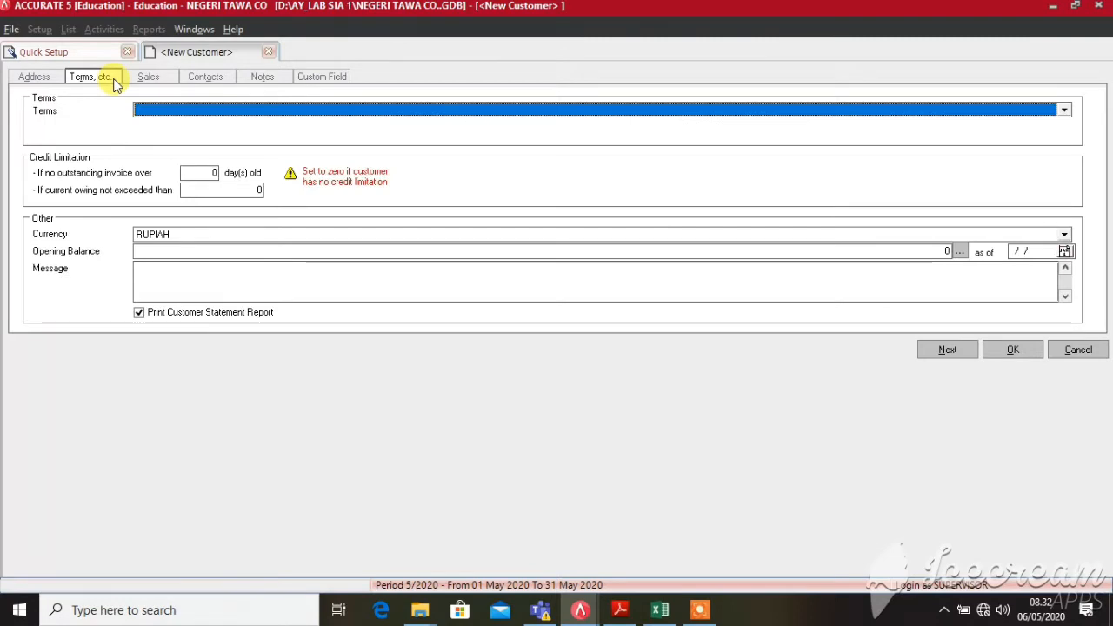
pyautogui.click(174, 111)
pyautogui.click(171, 147)
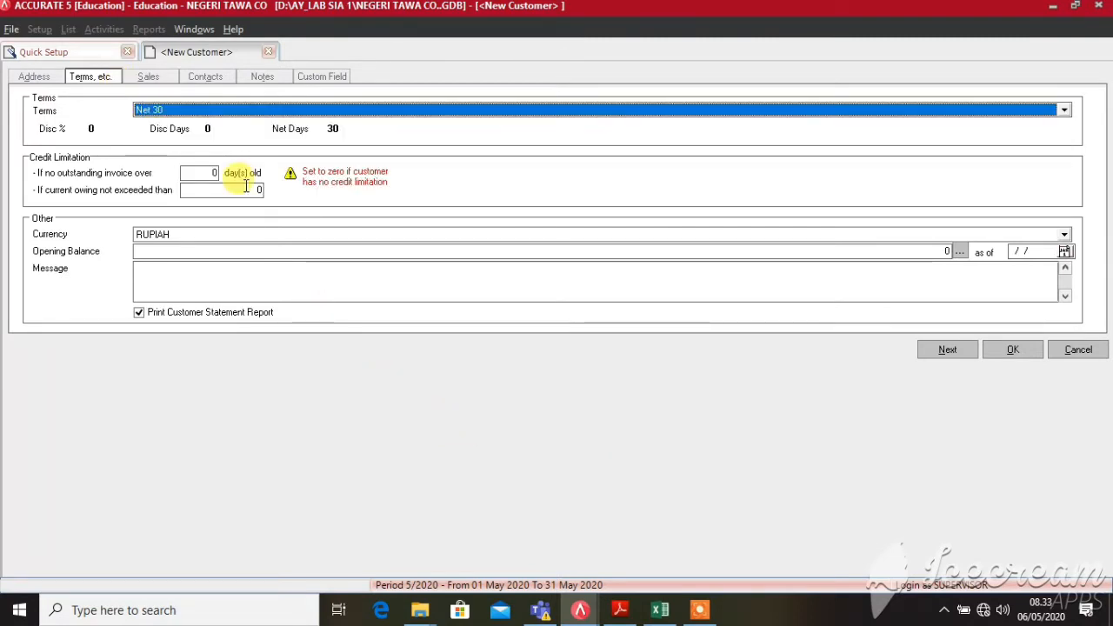
# - Set the new customer's currency to DOLLAR and accept an exchange rate of 13500
pyautogui.click(223, 237)
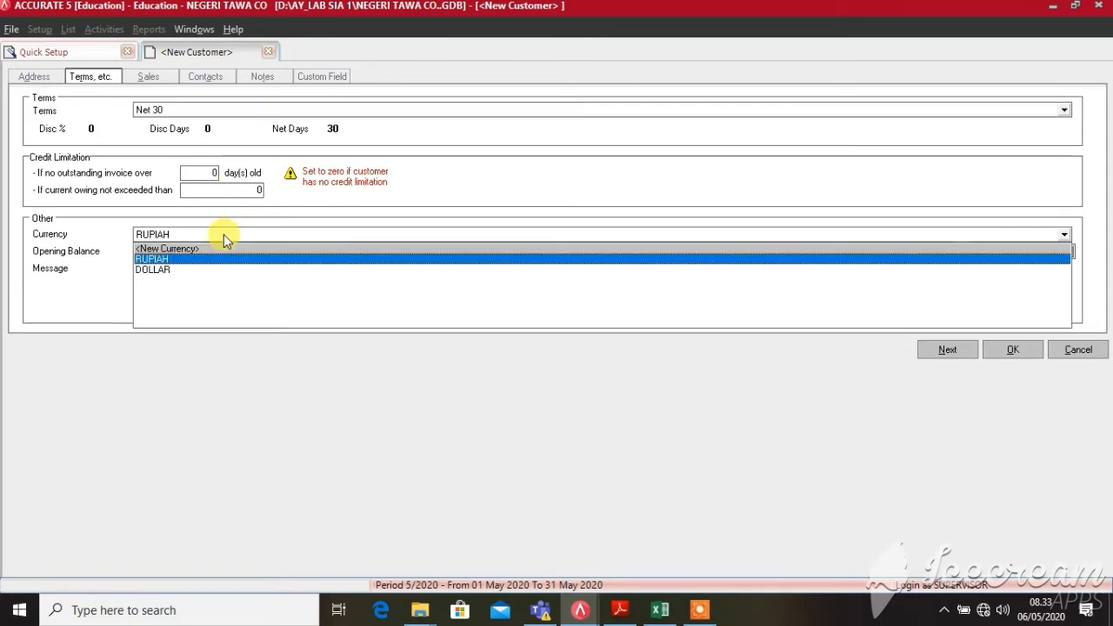
pyautogui.click(175, 270)
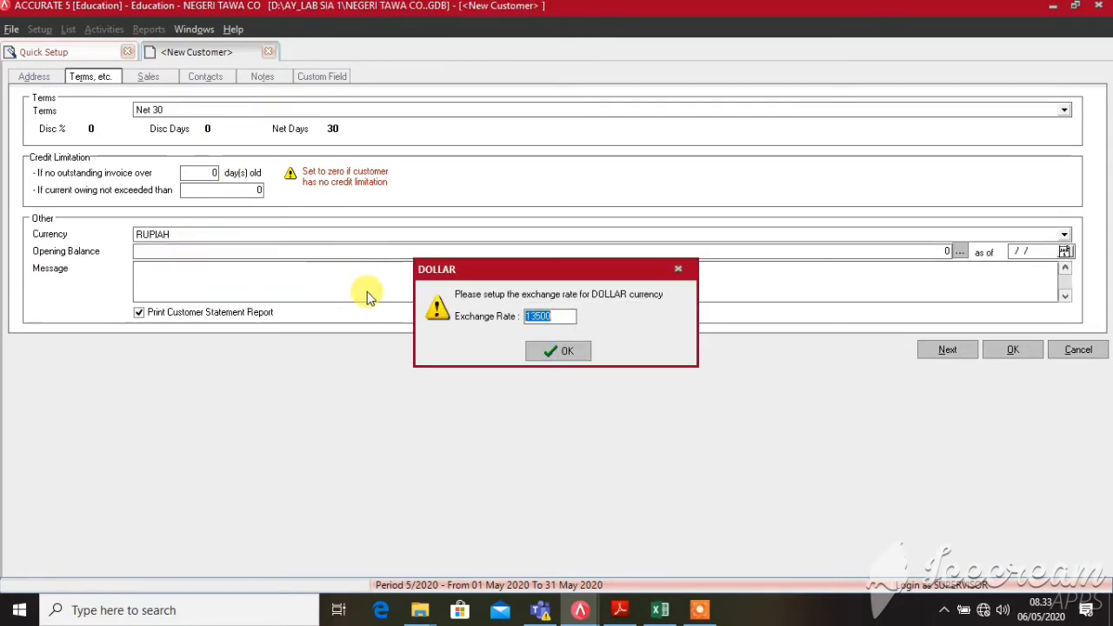
pyautogui.click(576, 316)
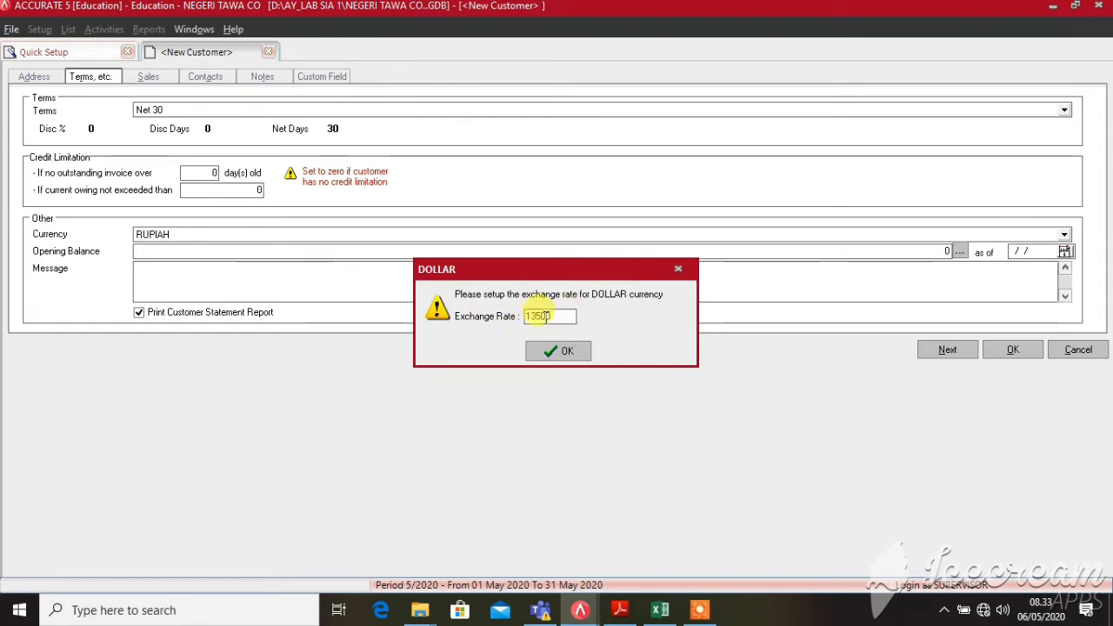
pyautogui.click(545, 317)
pyautogui.click(561, 316)
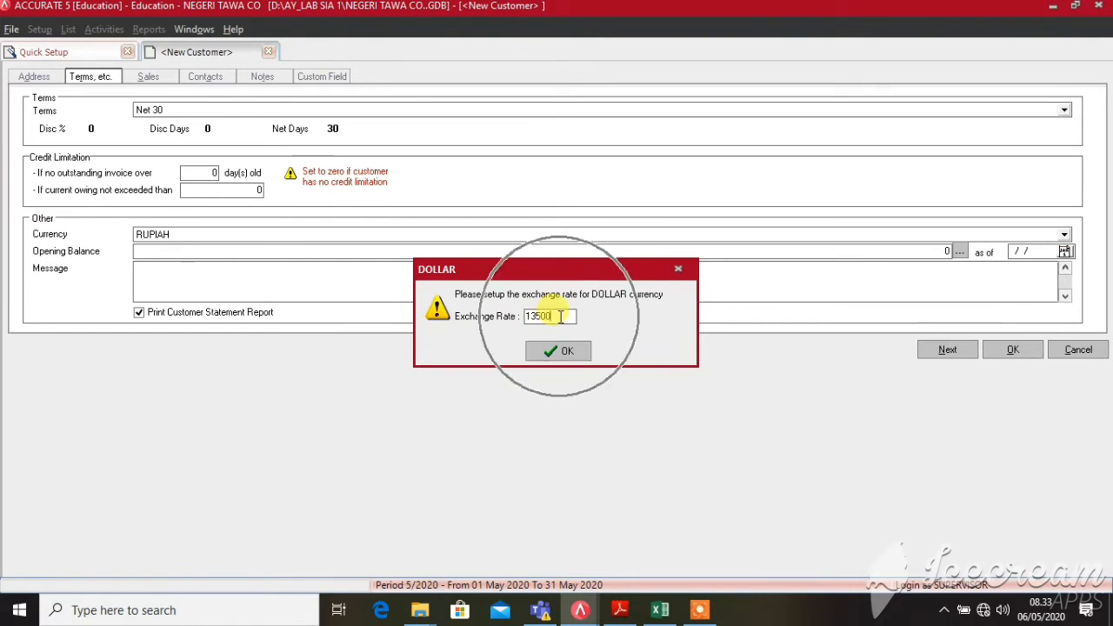
pyautogui.click(561, 317)
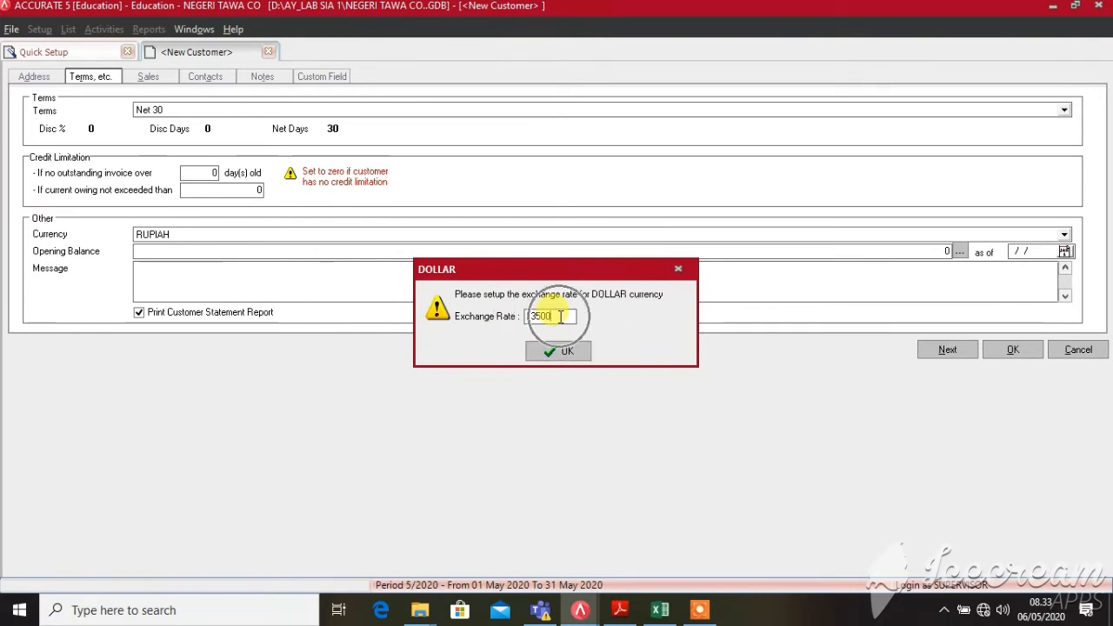
pyautogui.click(561, 316)
pyautogui.click(561, 317)
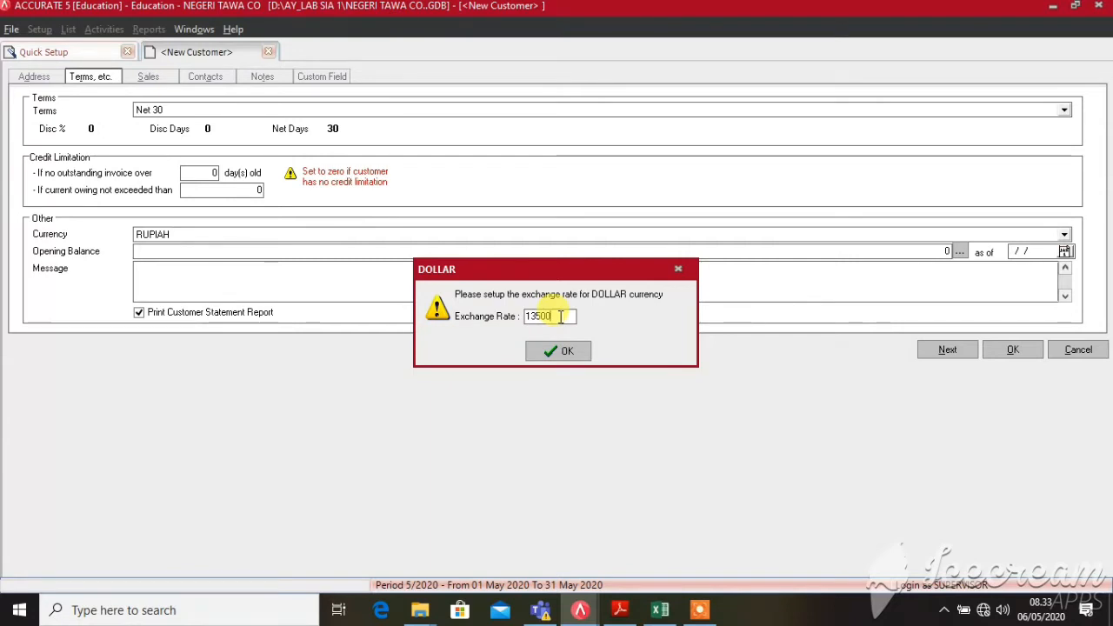
pyautogui.click(564, 351)
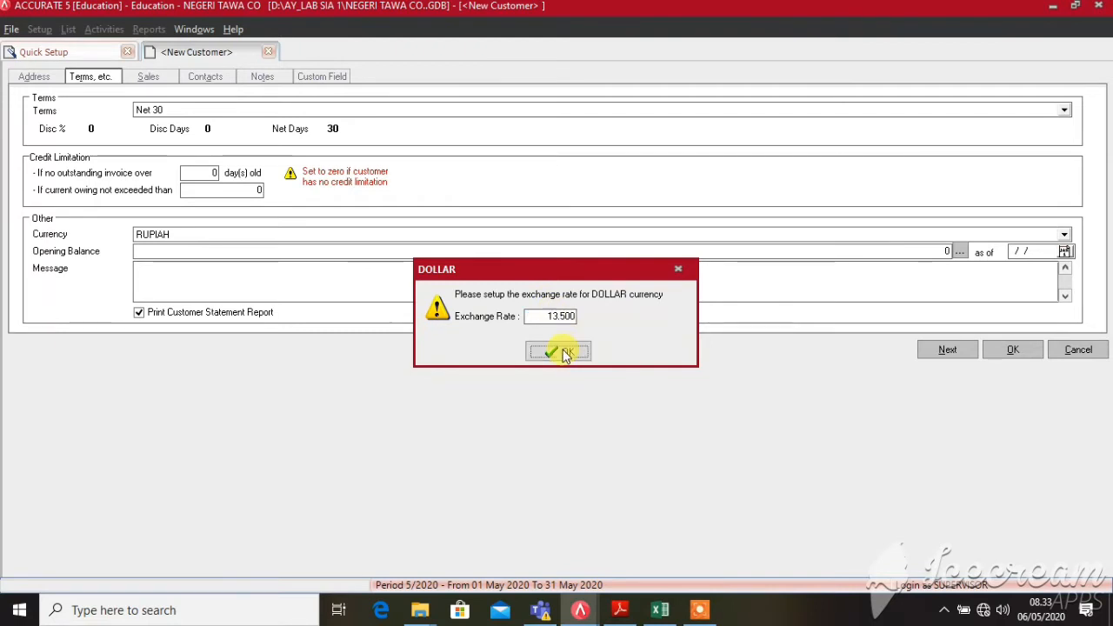
# - Open the customer's opening balance details and enter invoice number Hh-15-1605-04 in the first row
pyautogui.click(960, 252)
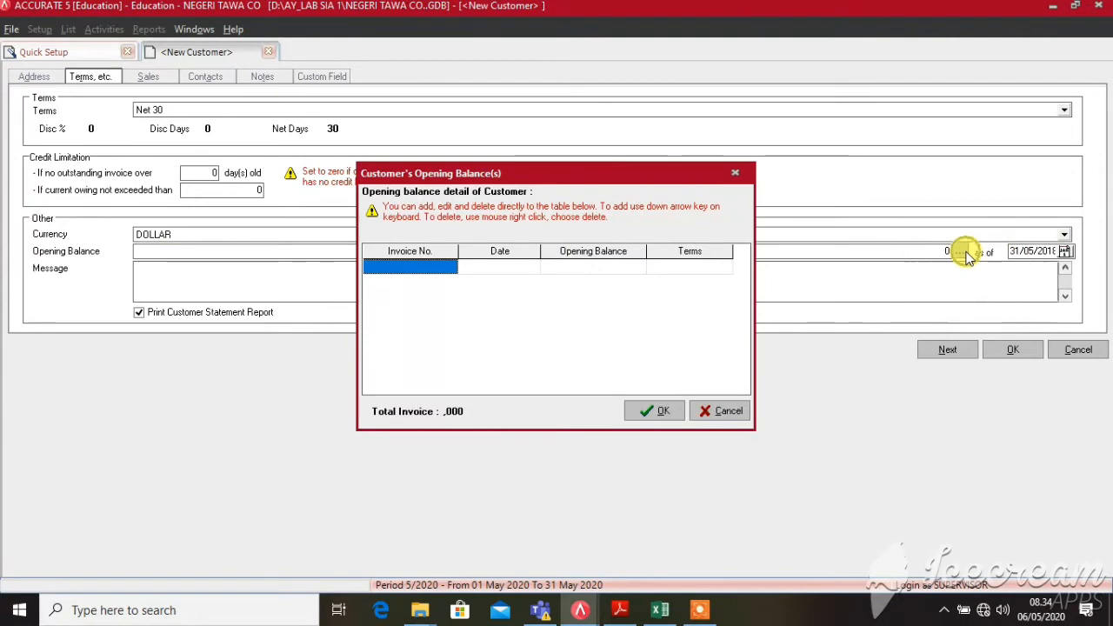
pyautogui.click(399, 269)
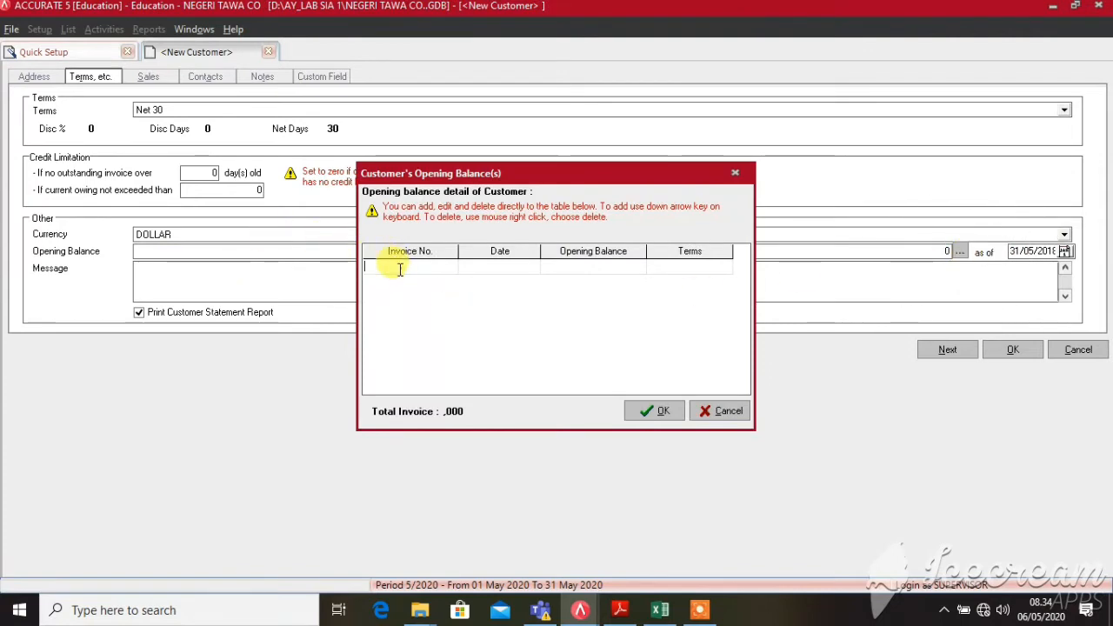
pyautogui.write('HH')
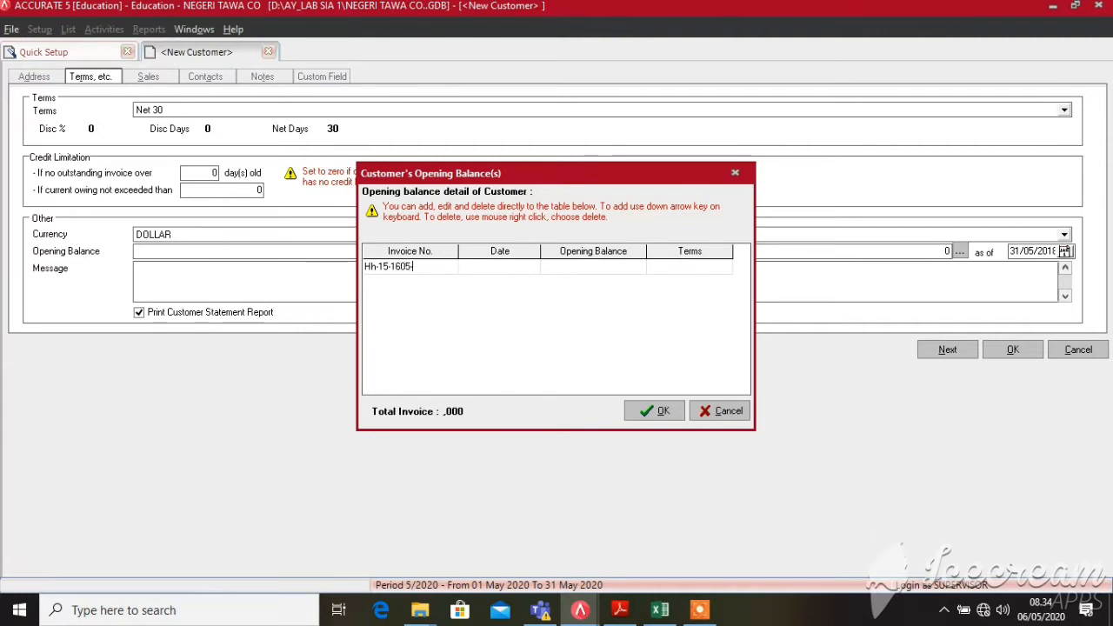
pyautogui.write('-1605-04')
pyautogui.press('Tab')
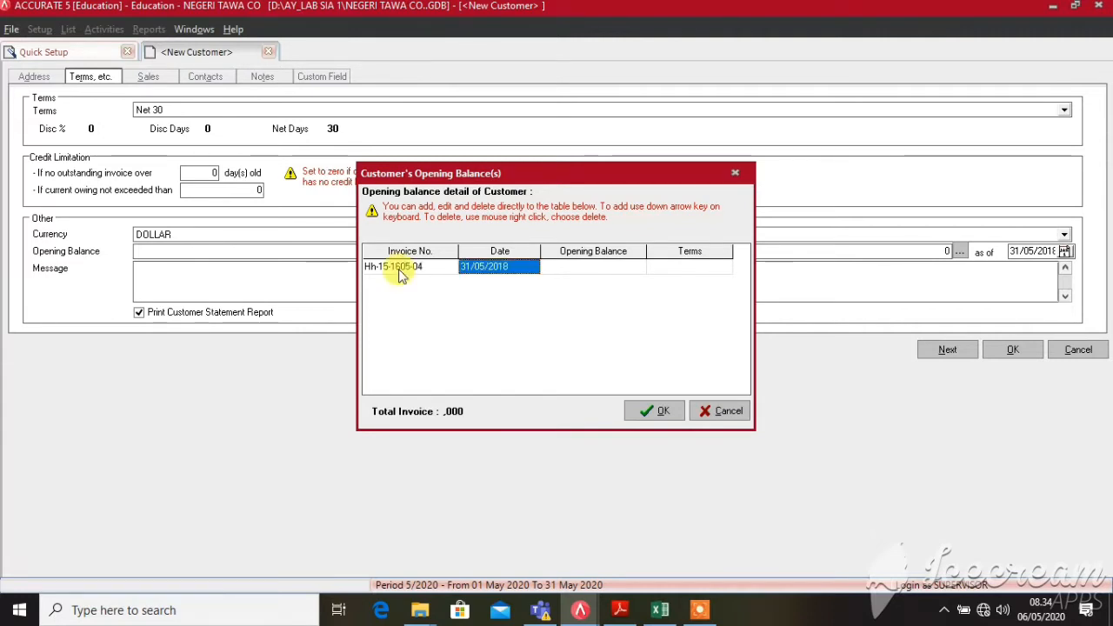
# - Date the opening invoice 16/05/2018 and set its opening balance to 1.500
pyautogui.write('16')
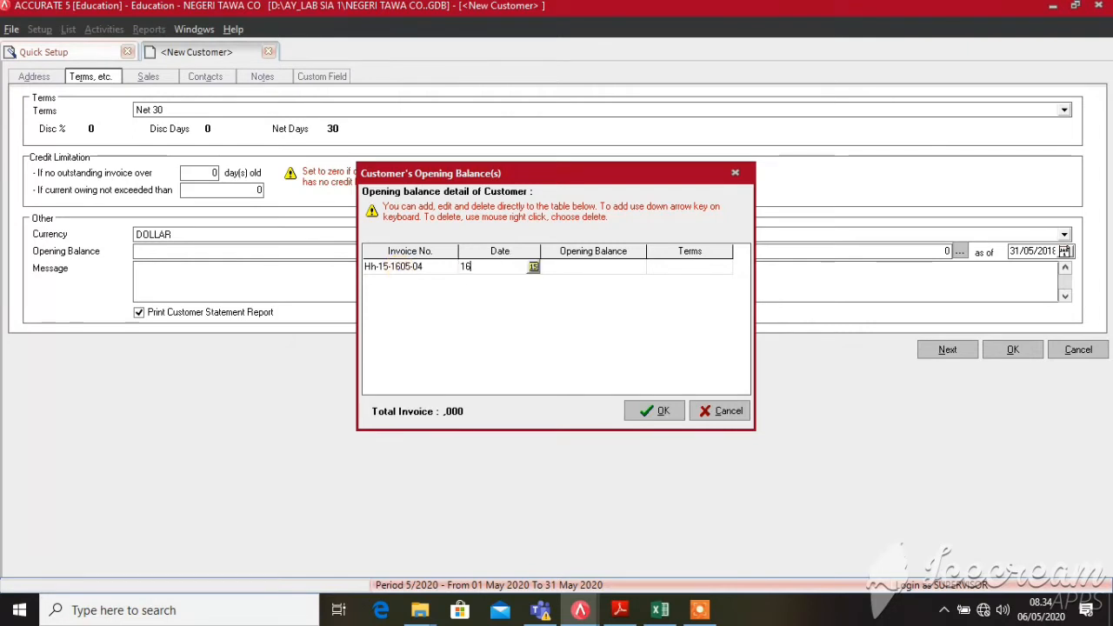
pyautogui.write('/05/2018')
pyautogui.press('Tab')
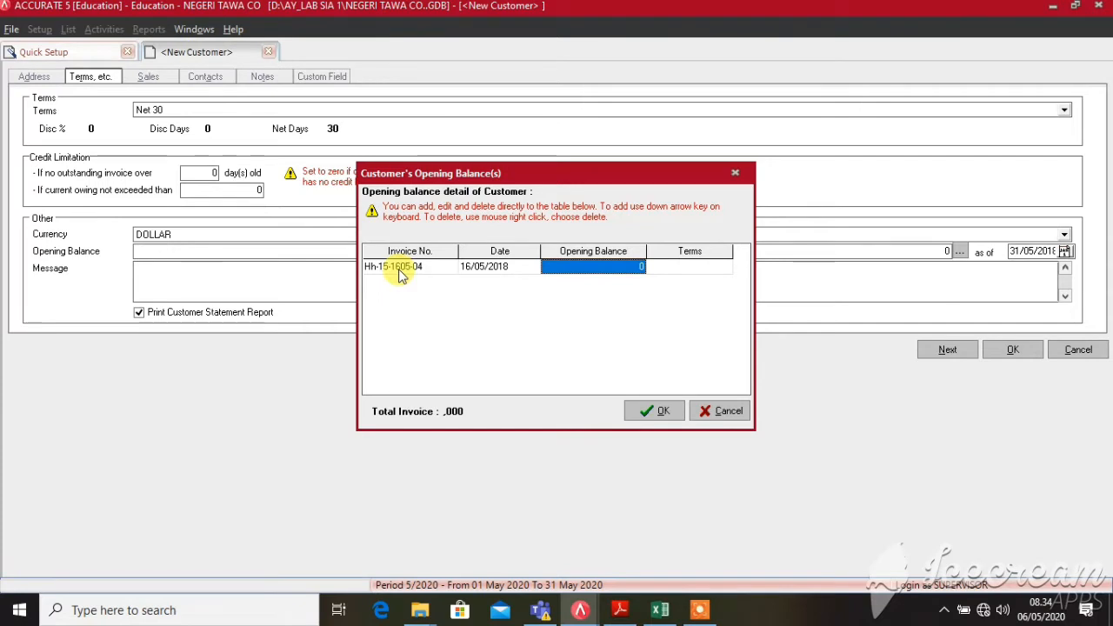
pyautogui.write('1.')
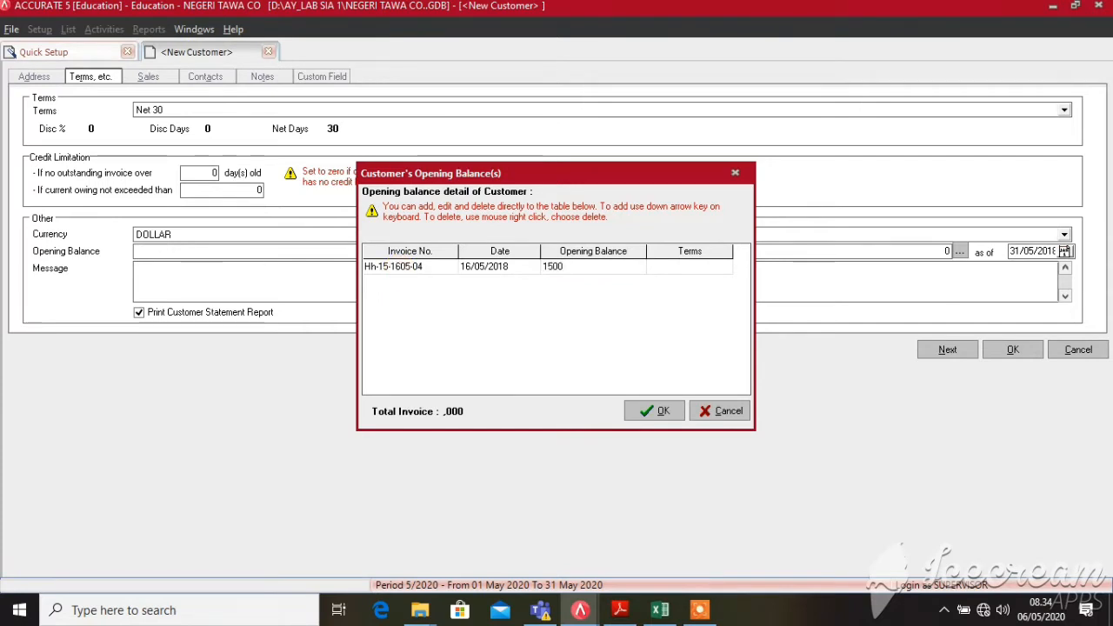
pyautogui.write('500')
pyautogui.press('Tab')
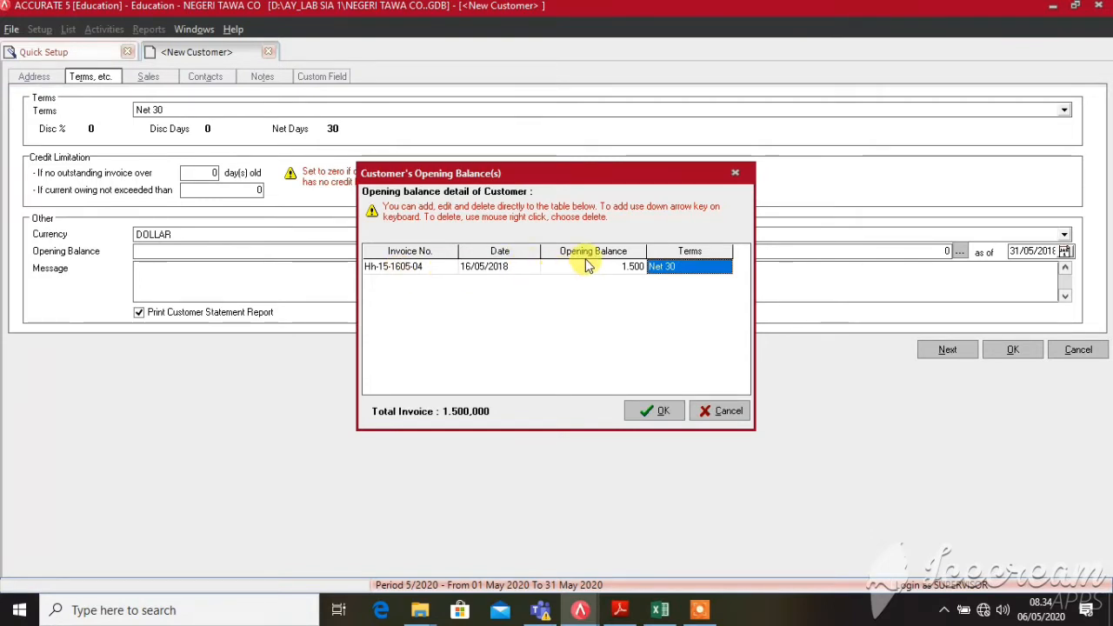
# - Check the opening invoice's terms and save the opening balance details
pyautogui.click(683, 275)
pyautogui.click(682, 275)
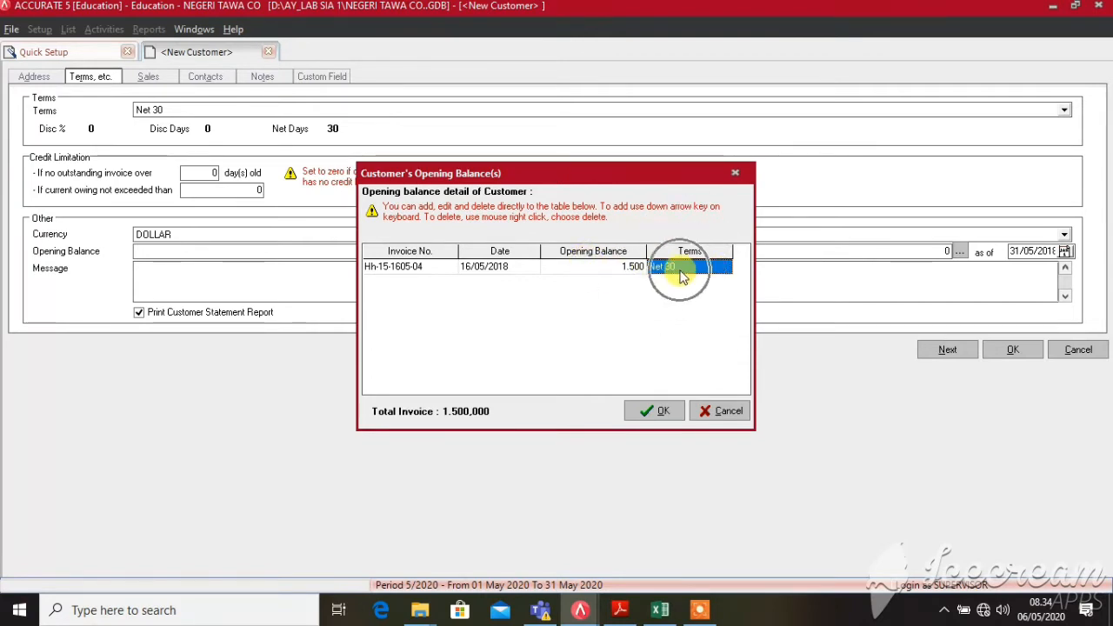
pyautogui.click(682, 275)
pyautogui.click(682, 275)
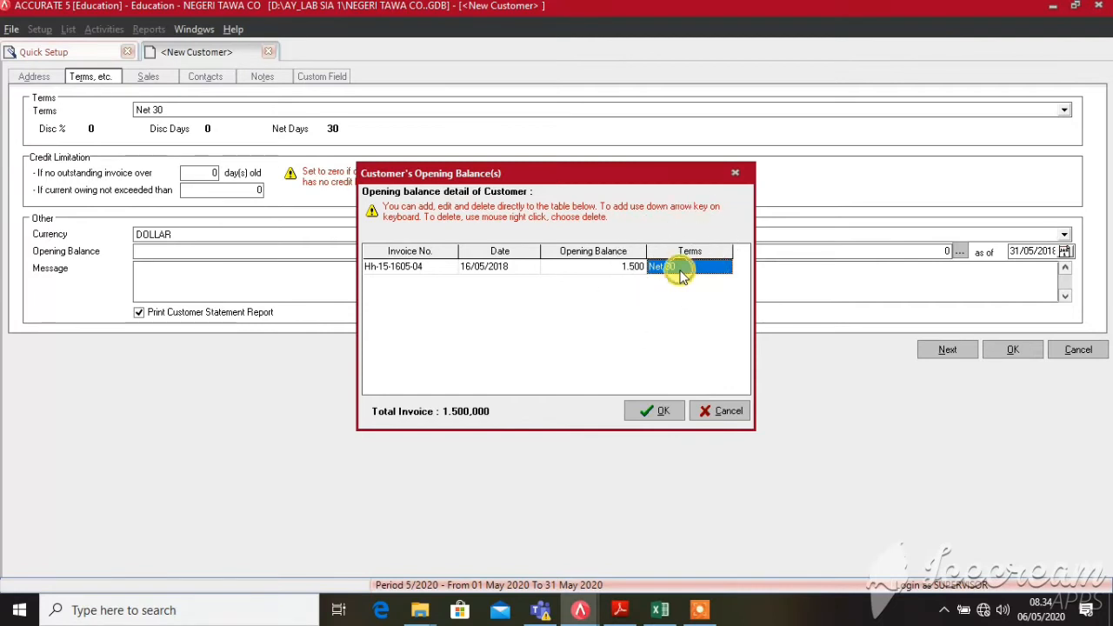
pyautogui.click(680, 271)
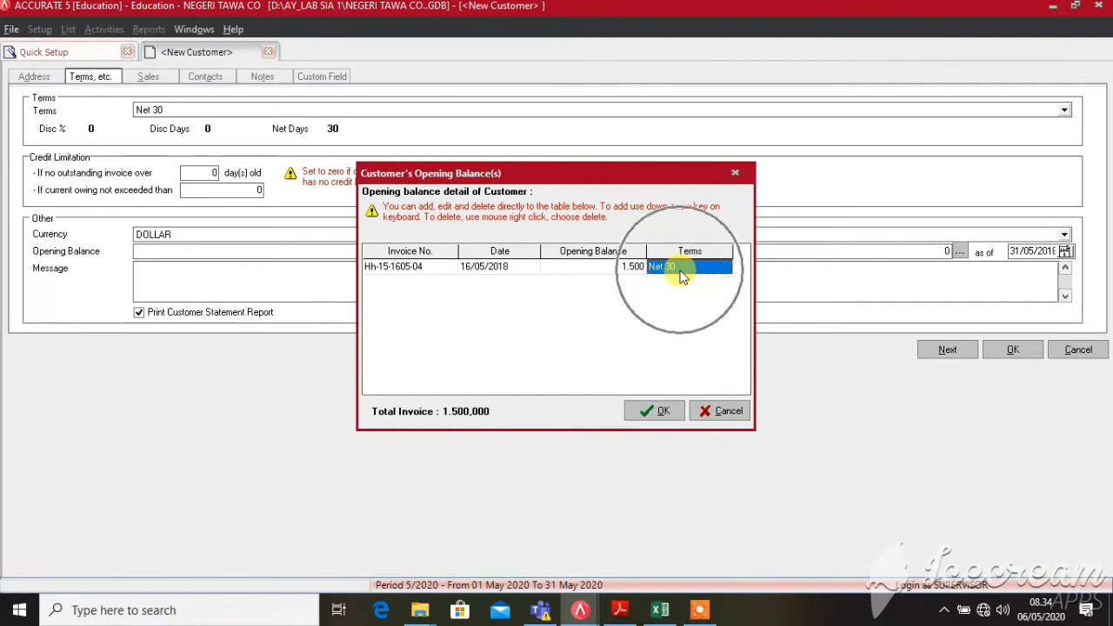
pyautogui.click(658, 412)
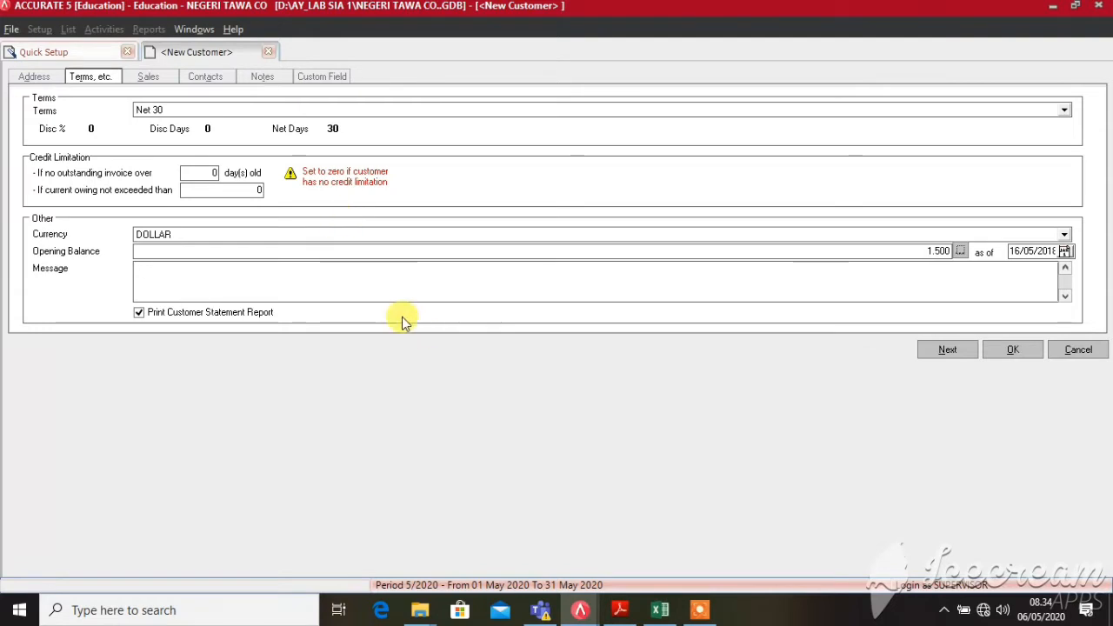
# - Try to save the new customer and clear the misplaced name from Customer No
pyautogui.press('Return')
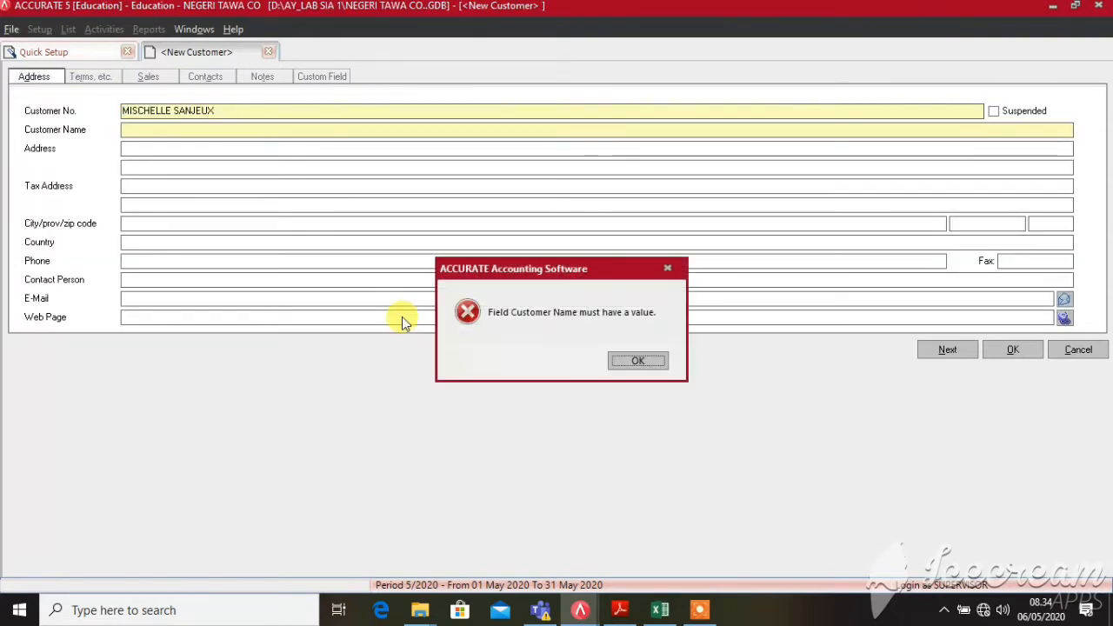
pyautogui.click(650, 361)
pyautogui.moveTo(228, 110); pyautogui.dragTo(122, 127)
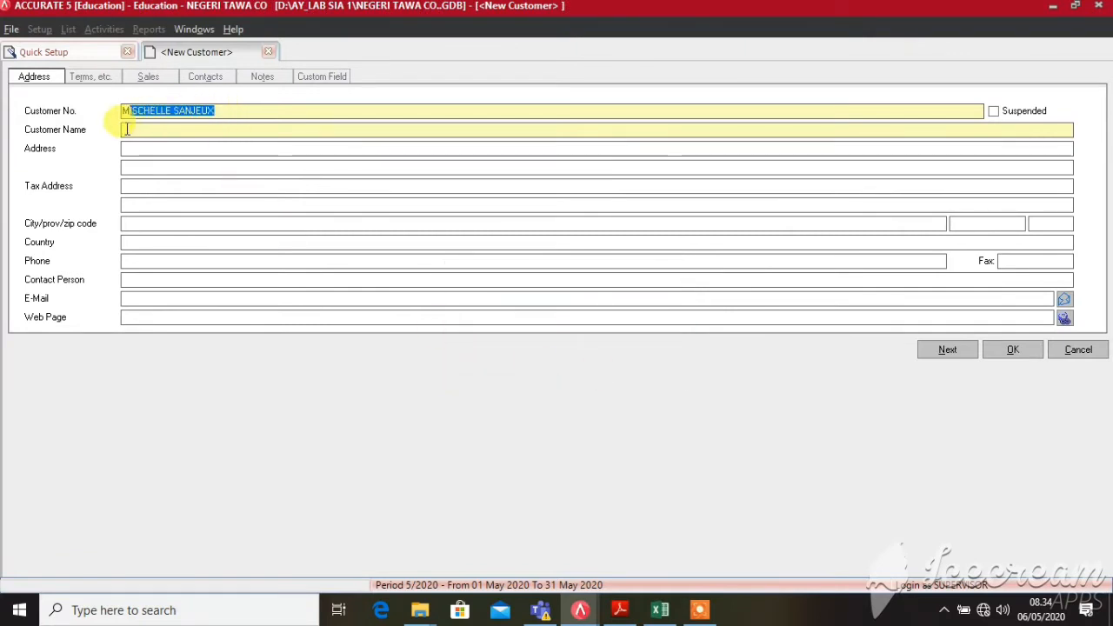
pyautogui.press('BackSpace')
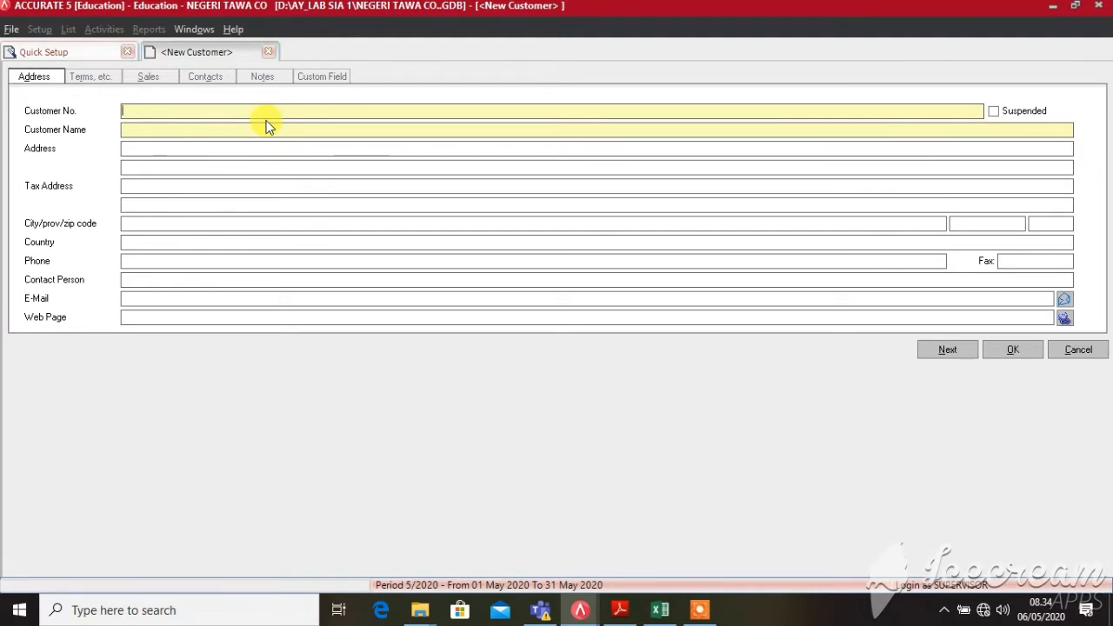
# - Enter the customer's number in Customer No. and set the Customer Name to TUNAI
pyautogui.write('1005')
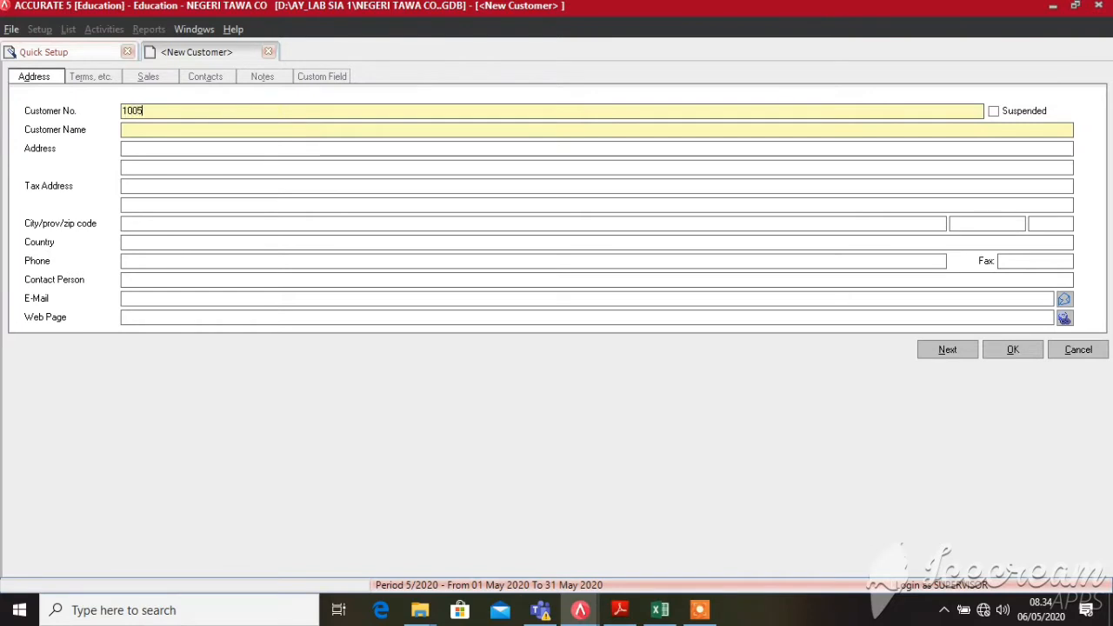
pyautogui.press('Tab')
pyautogui.press('Tab')
pyautogui.write('TUNAI')
pyautogui.press('Tab')
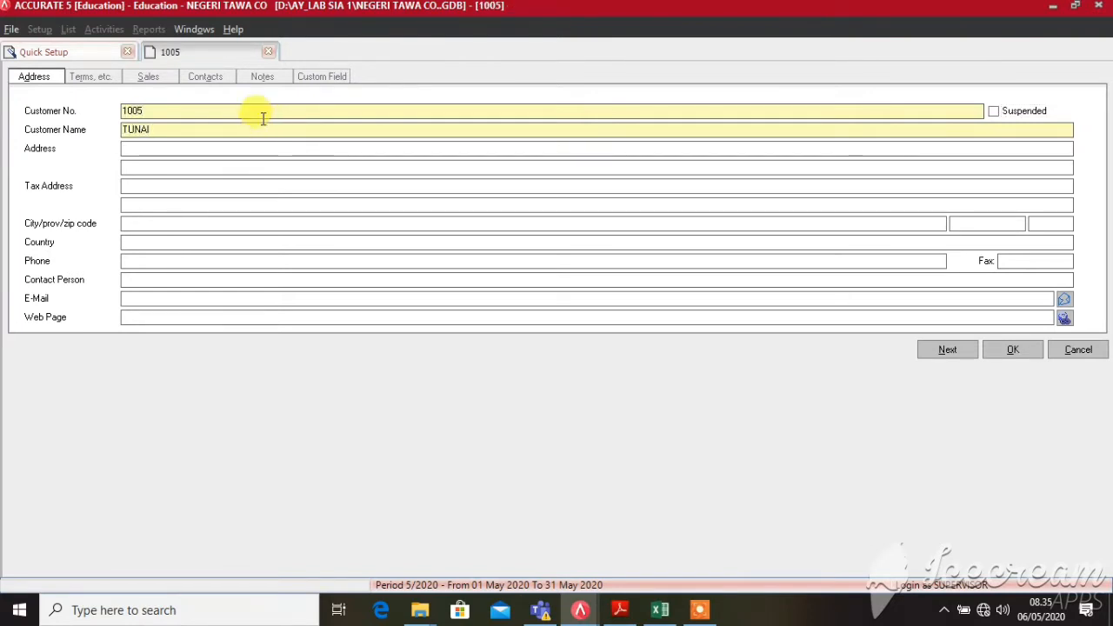
# - Set the TUNAI customer's payment terms to C.O.D and its currency to RUPIAH
pyautogui.click(91, 76)
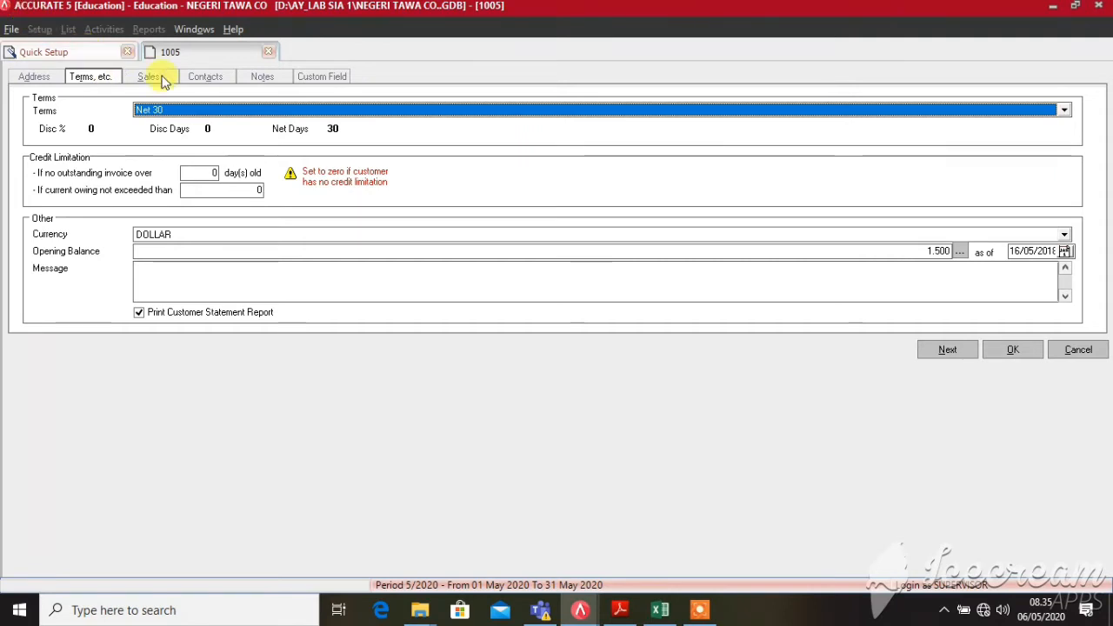
pyautogui.click(188, 111)
pyautogui.click(157, 154)
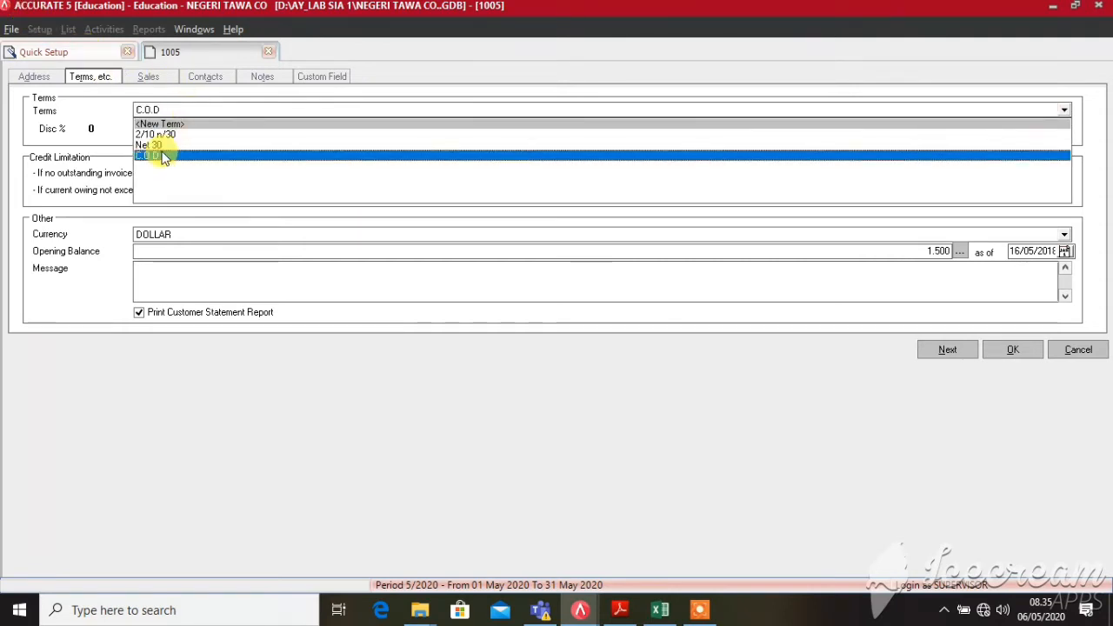
pyautogui.click(148, 233)
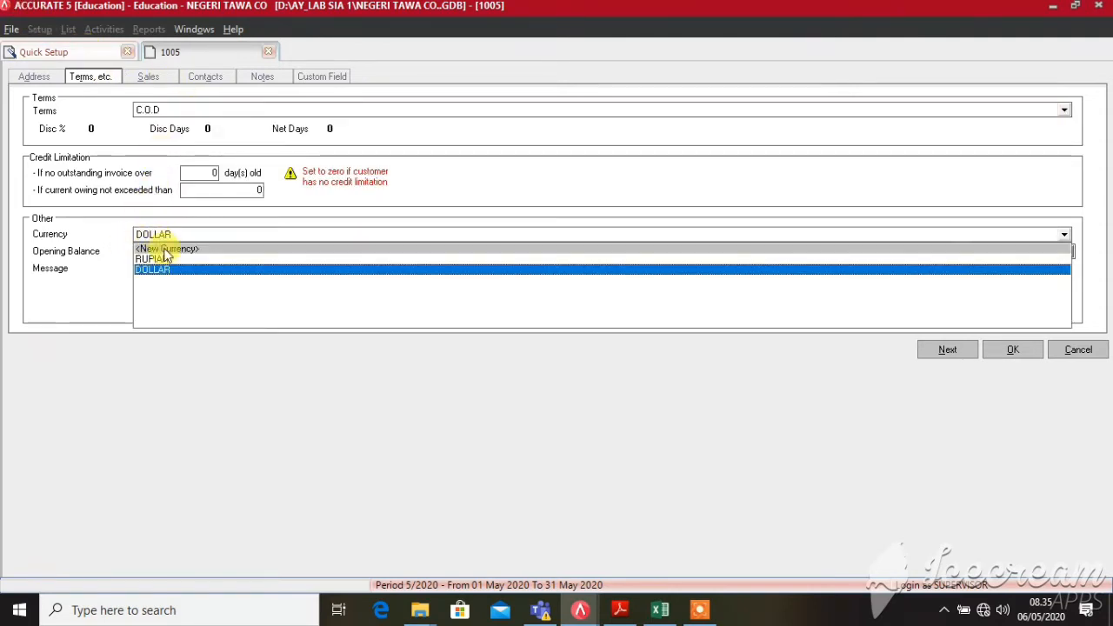
pyautogui.click(167, 255)
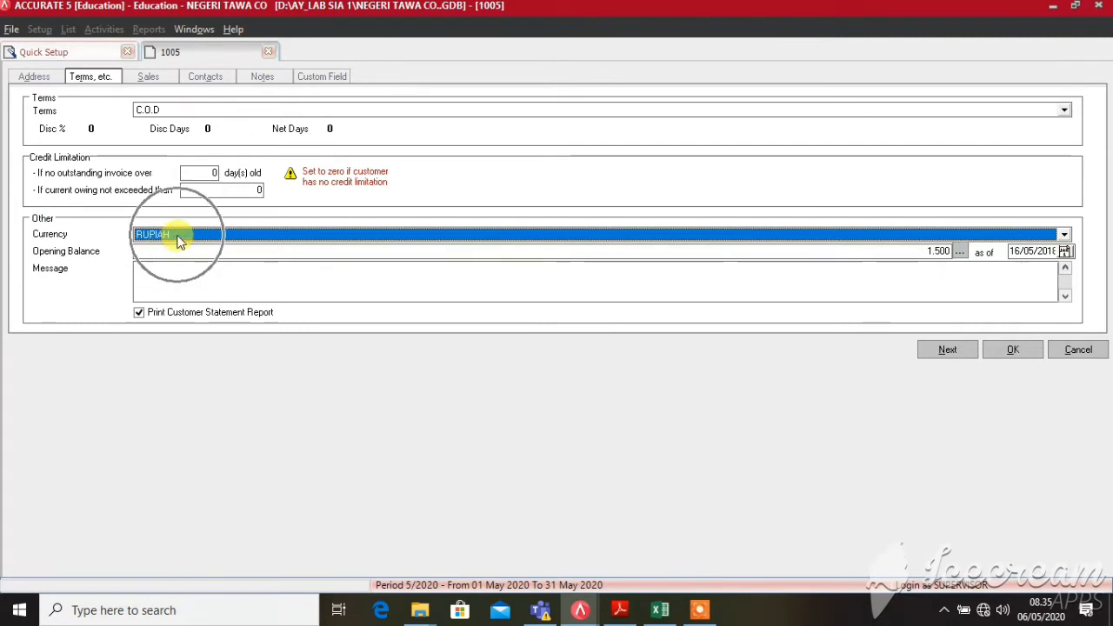
pyautogui.click(150, 77)
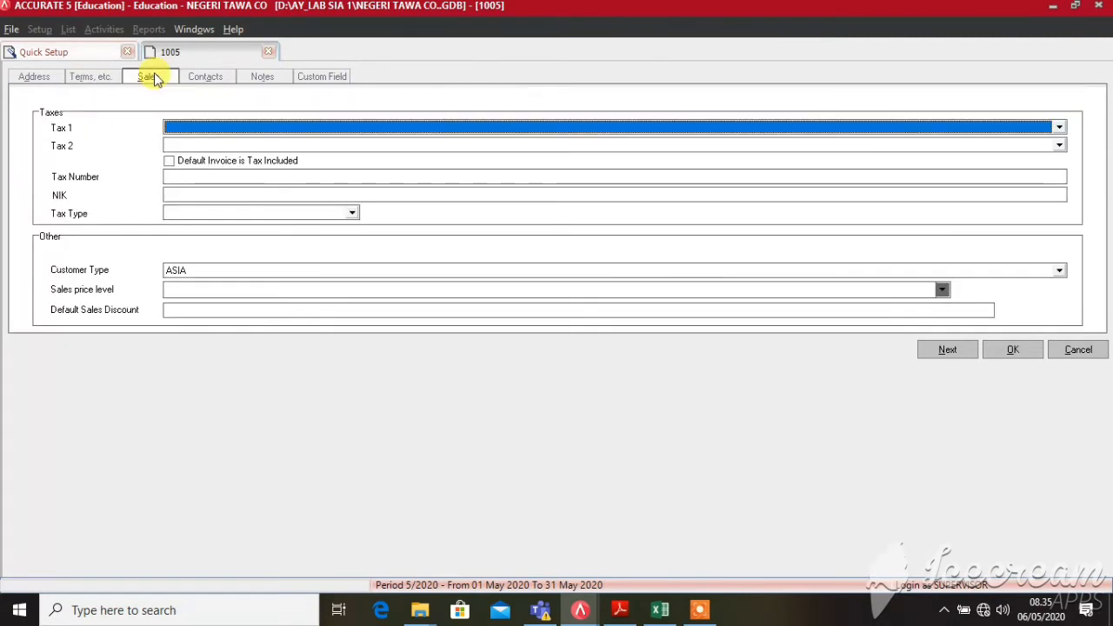
pyautogui.click(92, 77)
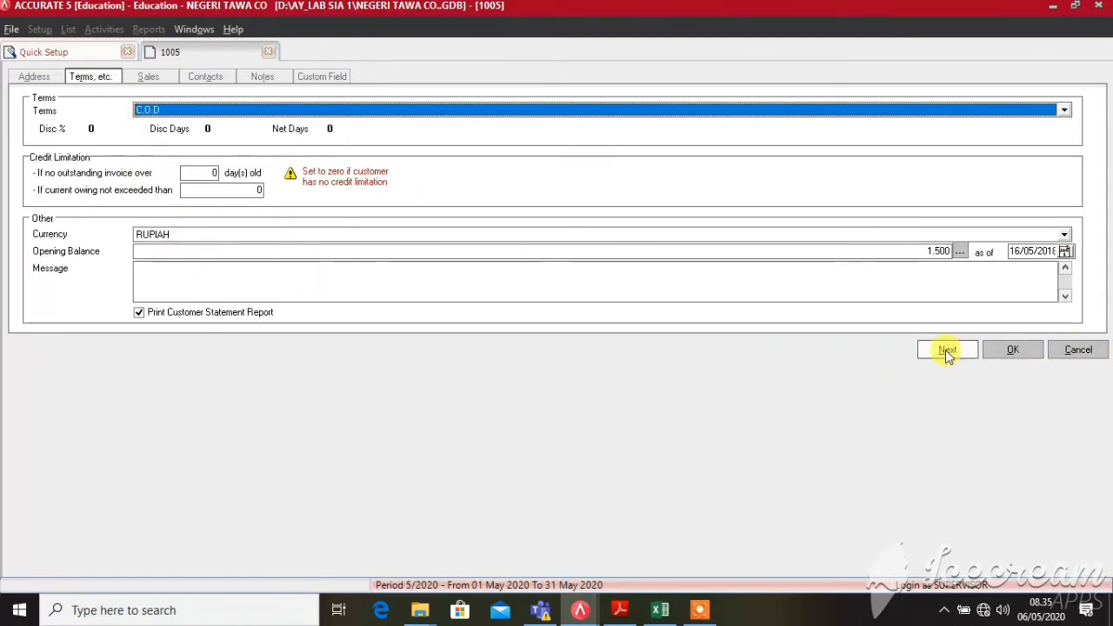
pyautogui.click(141, 109)
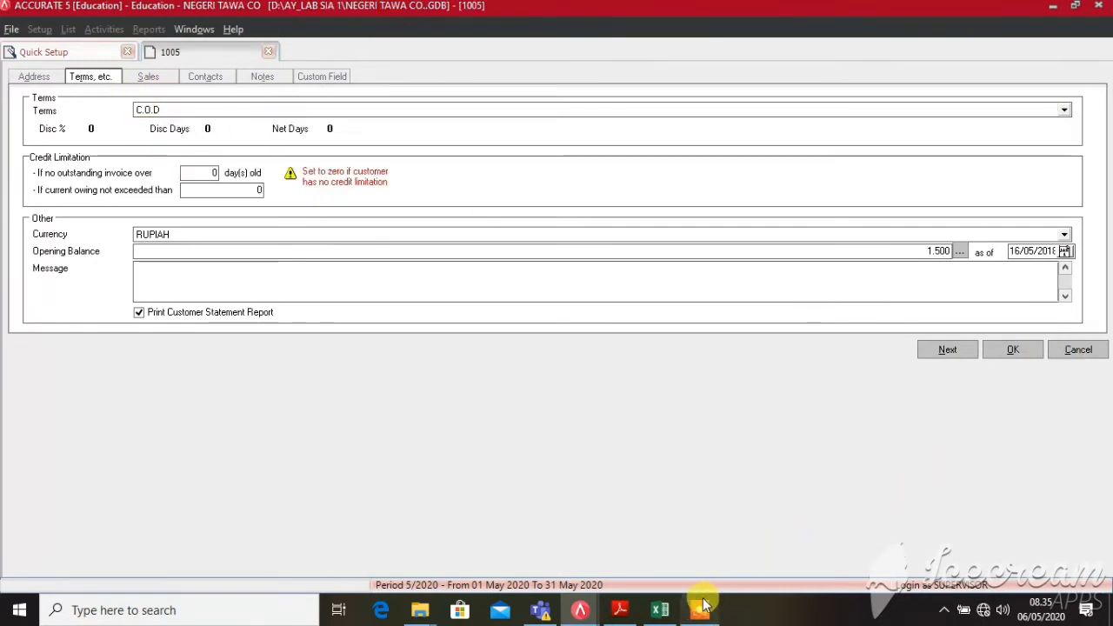
pyautogui.click(699, 609)
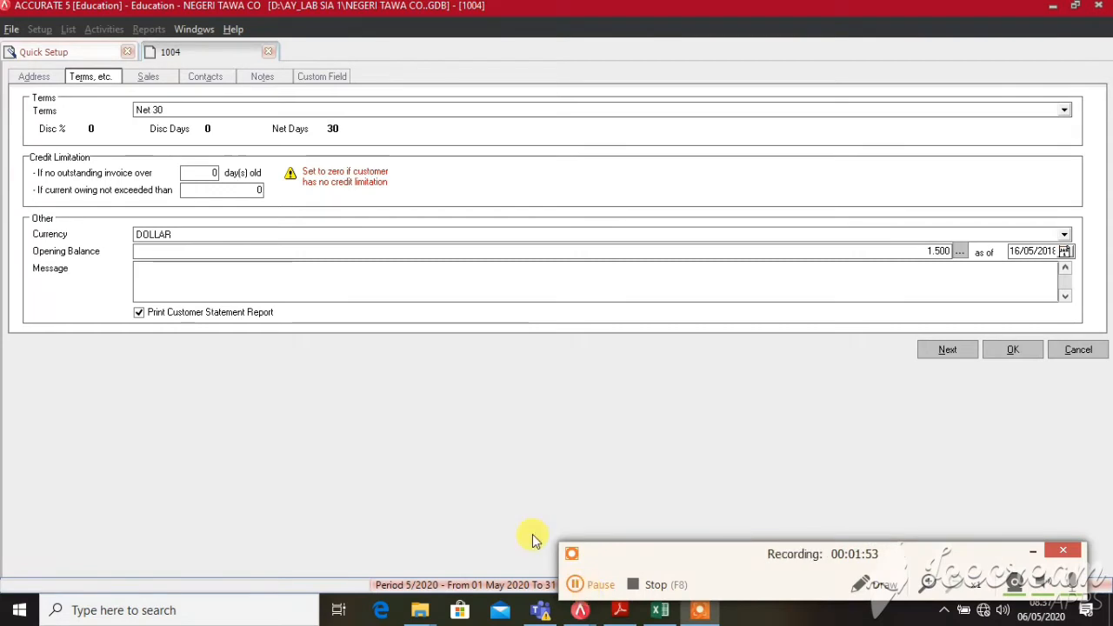
pyautogui.click(1032, 550)
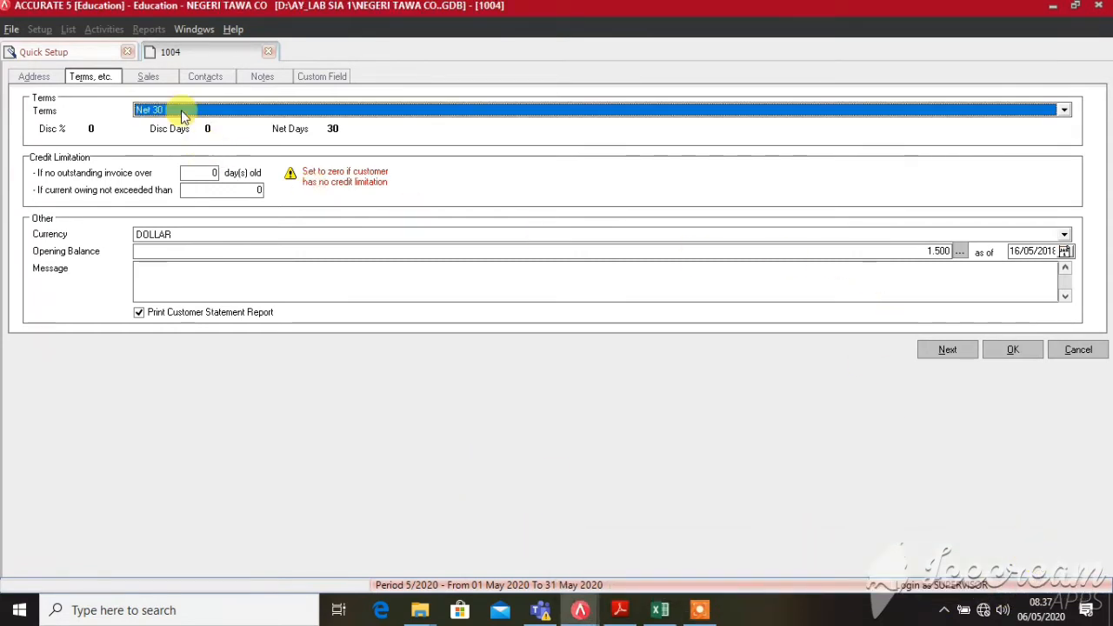
# - Set the DOLLAR customer's Tax 1 to PAJAK PERTAMBAHAN NILAI and its type to EROPA, and save it to start another customer
pyautogui.click(165, 77)
pyautogui.click(199, 129)
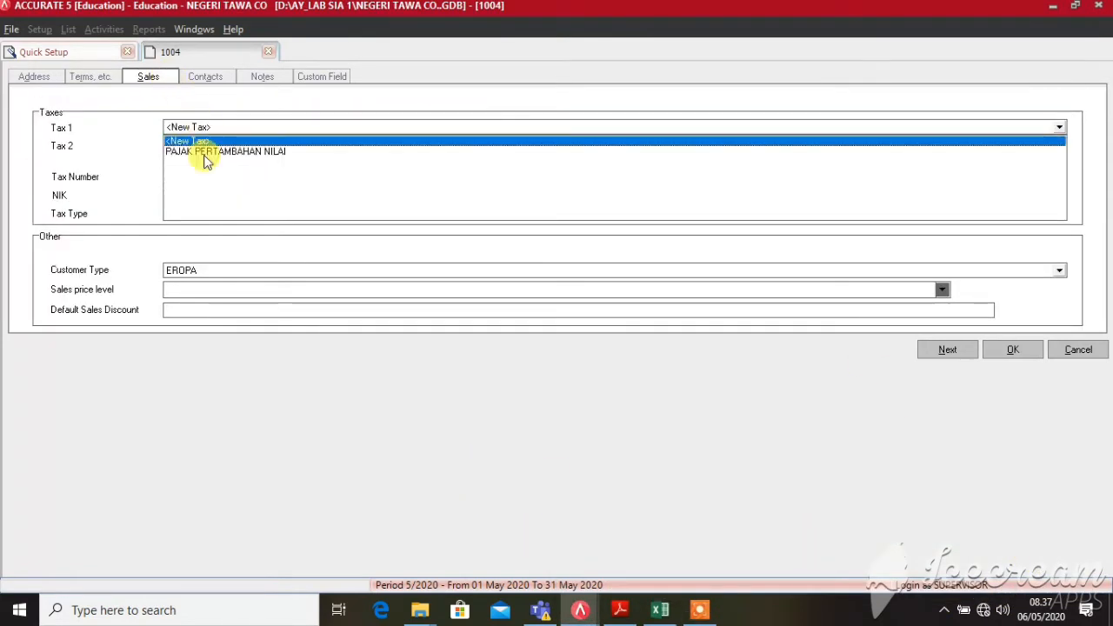
pyautogui.click(202, 152)
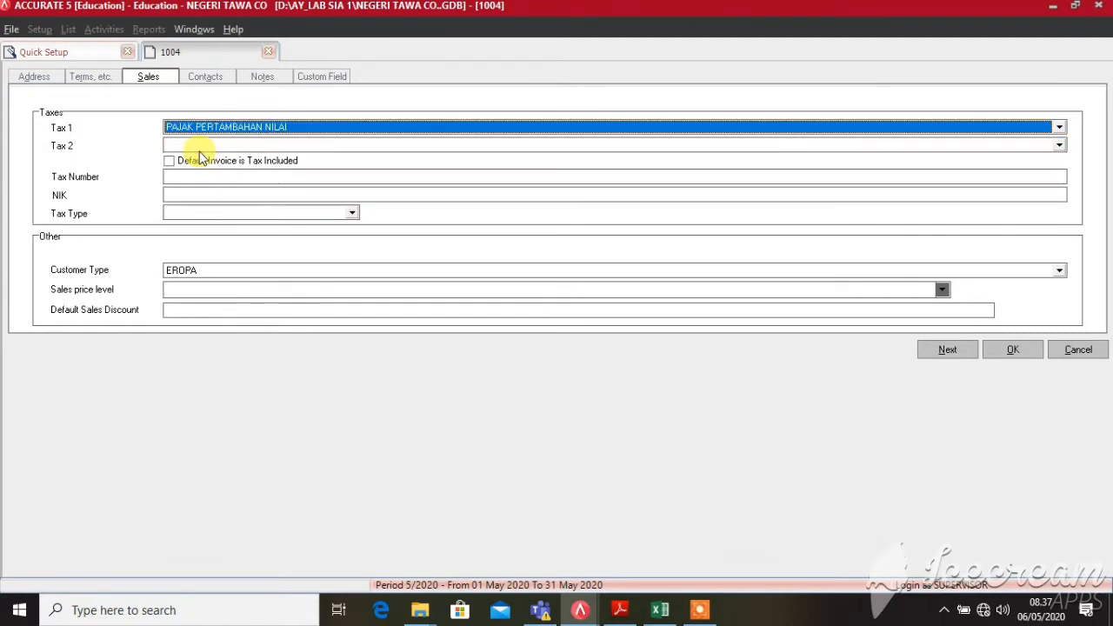
pyautogui.click(196, 271)
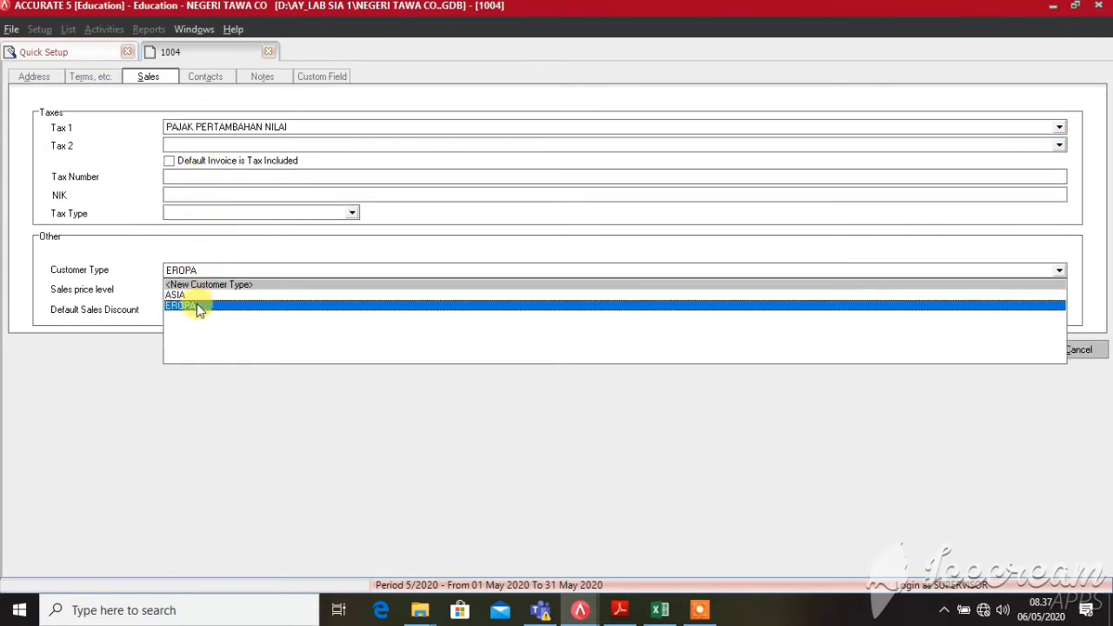
pyautogui.click(196, 305)
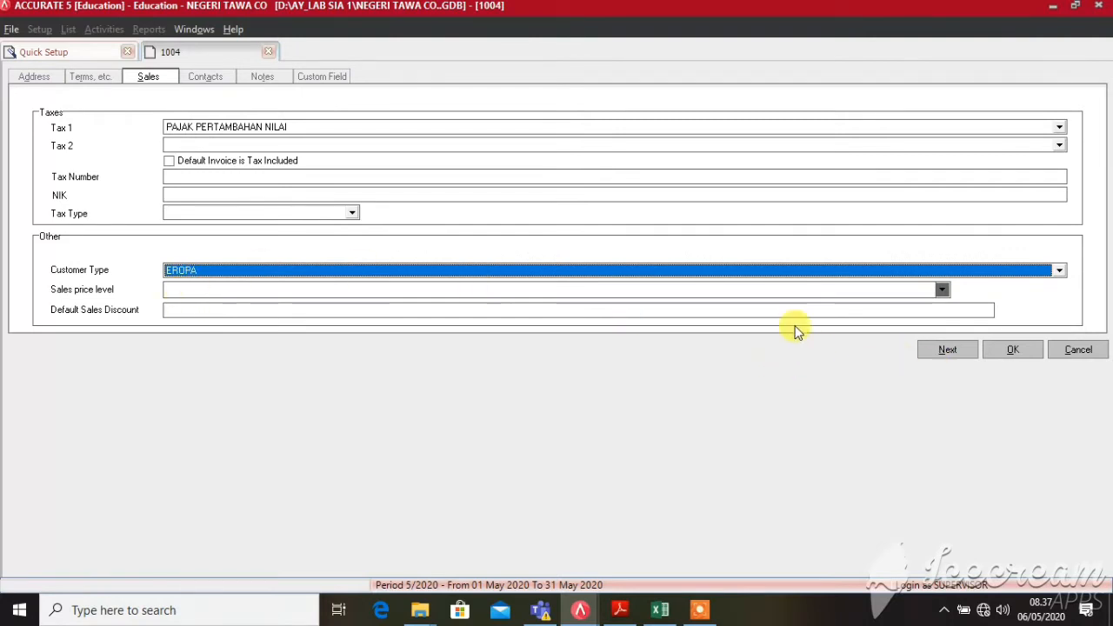
pyautogui.click(919, 311)
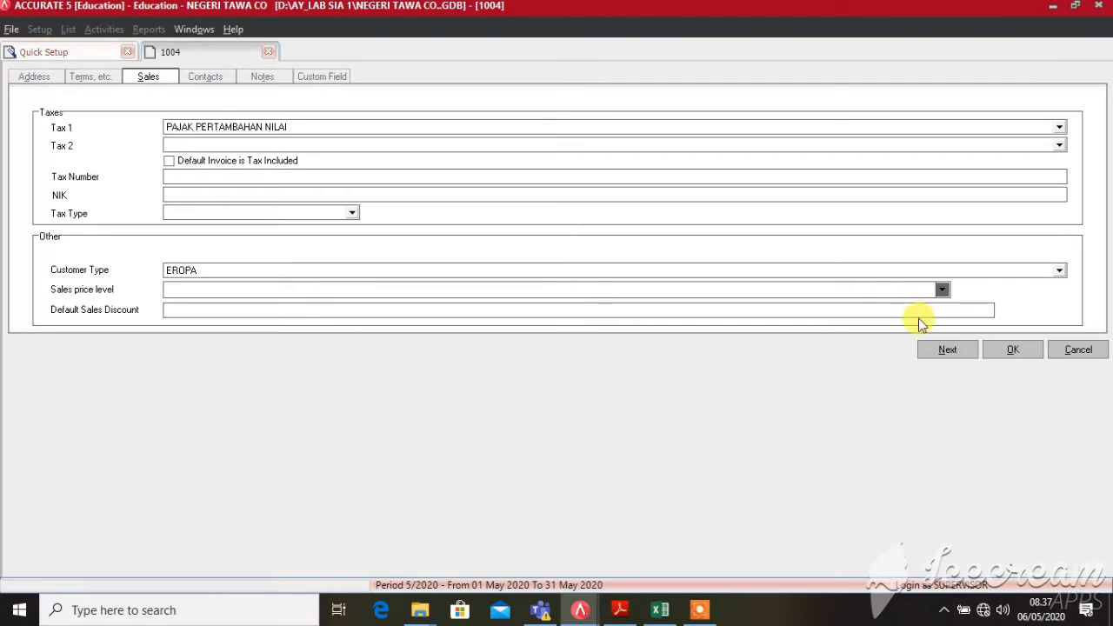
pyautogui.click(946, 348)
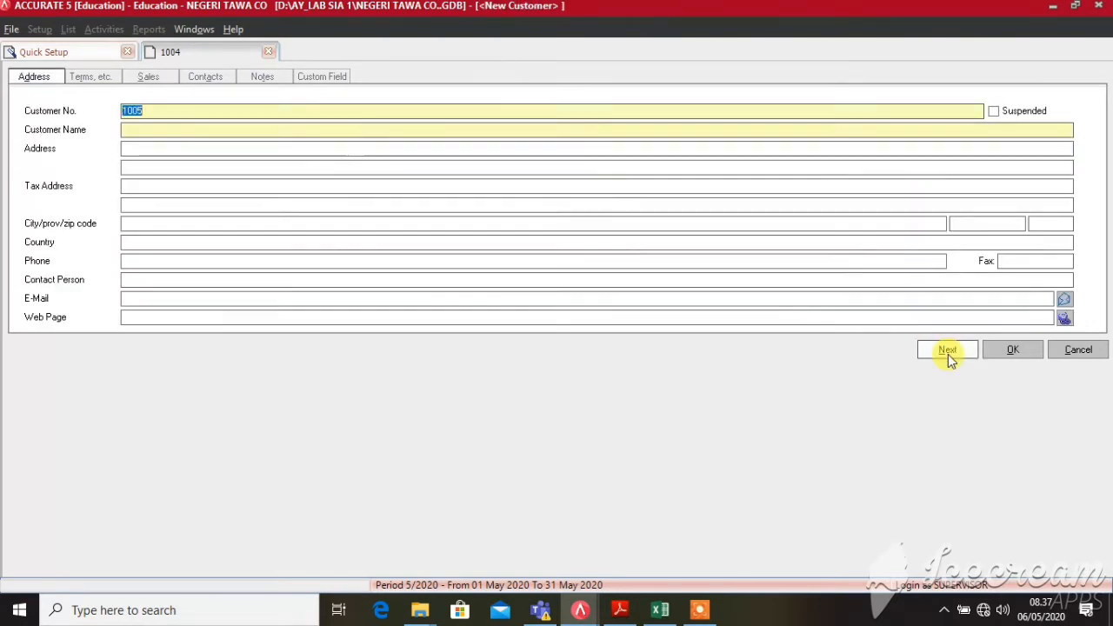
# - Name the new customer TUNAI, set its payment terms to C.O.D and save it with the default customer type
pyautogui.click(219, 125)
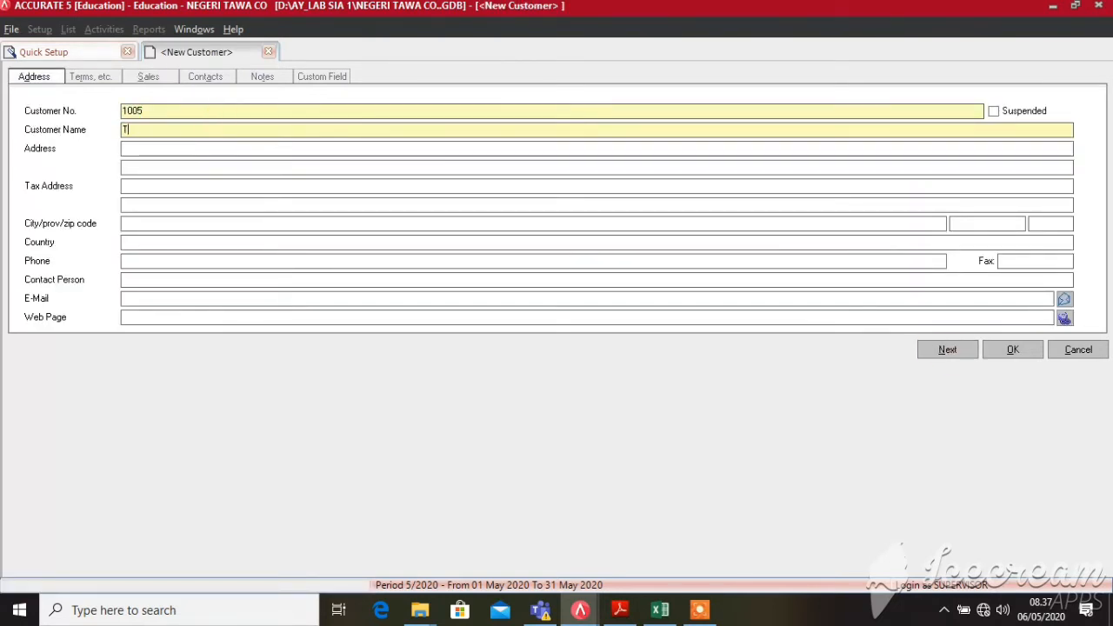
pyautogui.write('TUNAI')
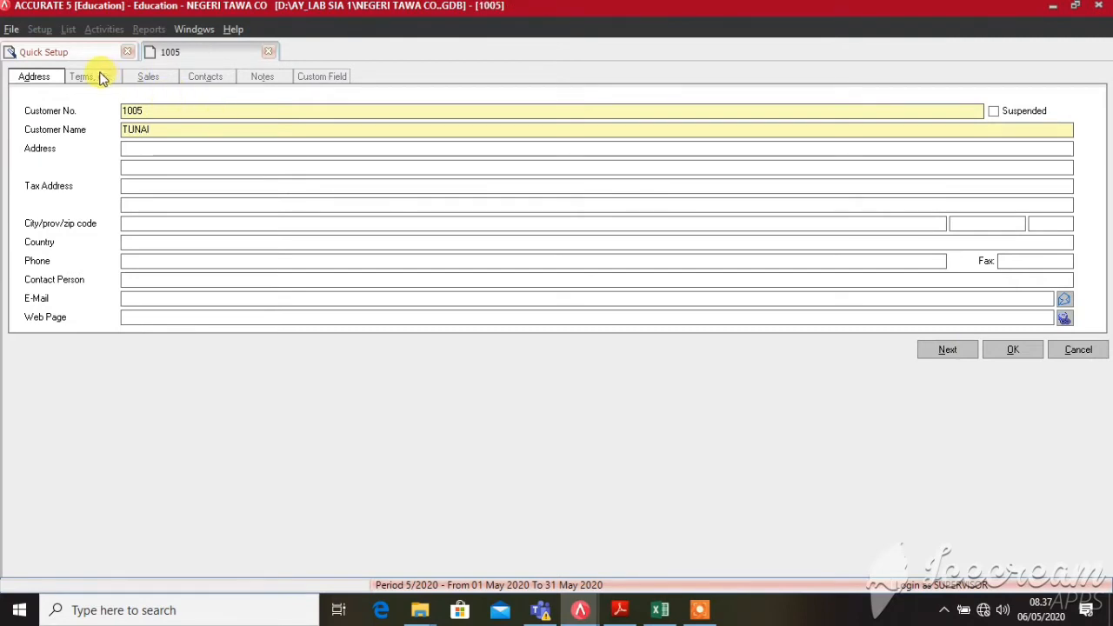
pyautogui.click(90, 76)
pyautogui.click(139, 109)
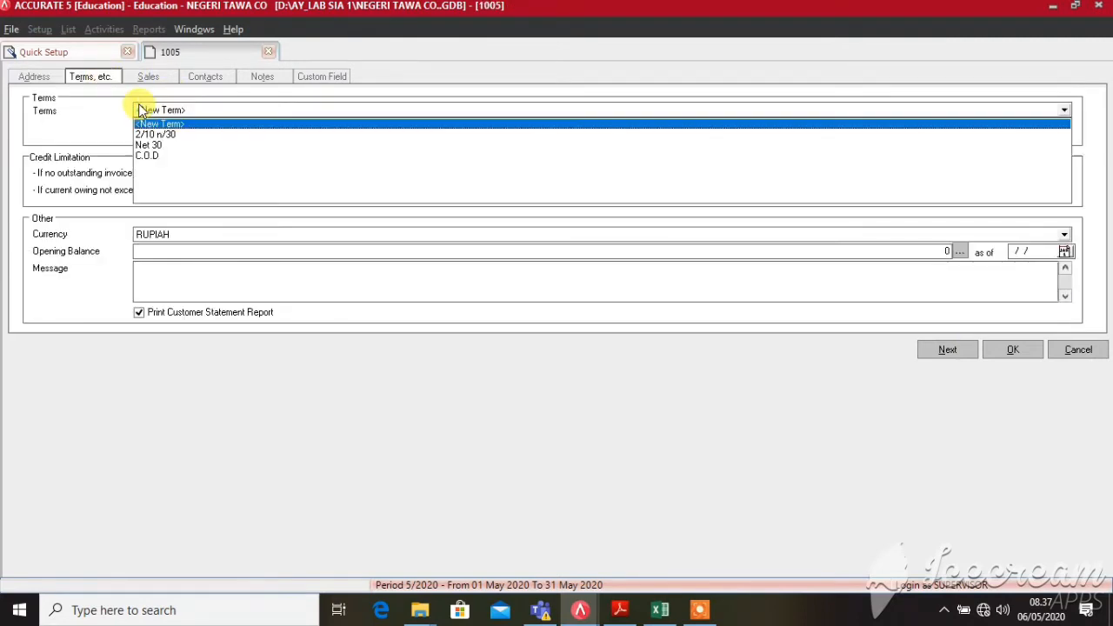
pyautogui.click(146, 155)
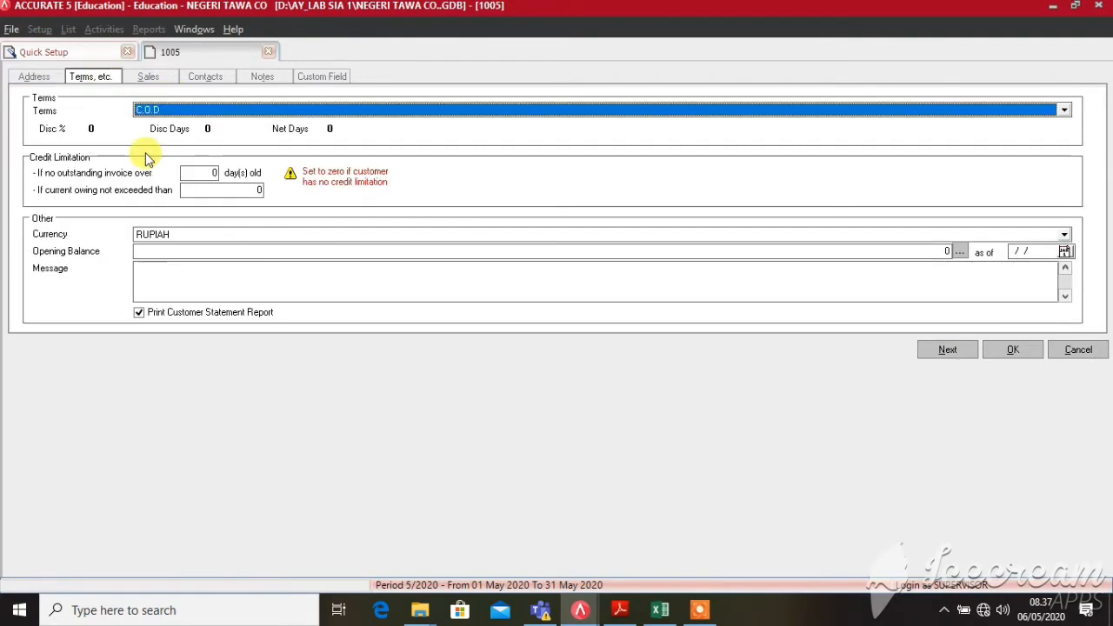
pyautogui.click(165, 77)
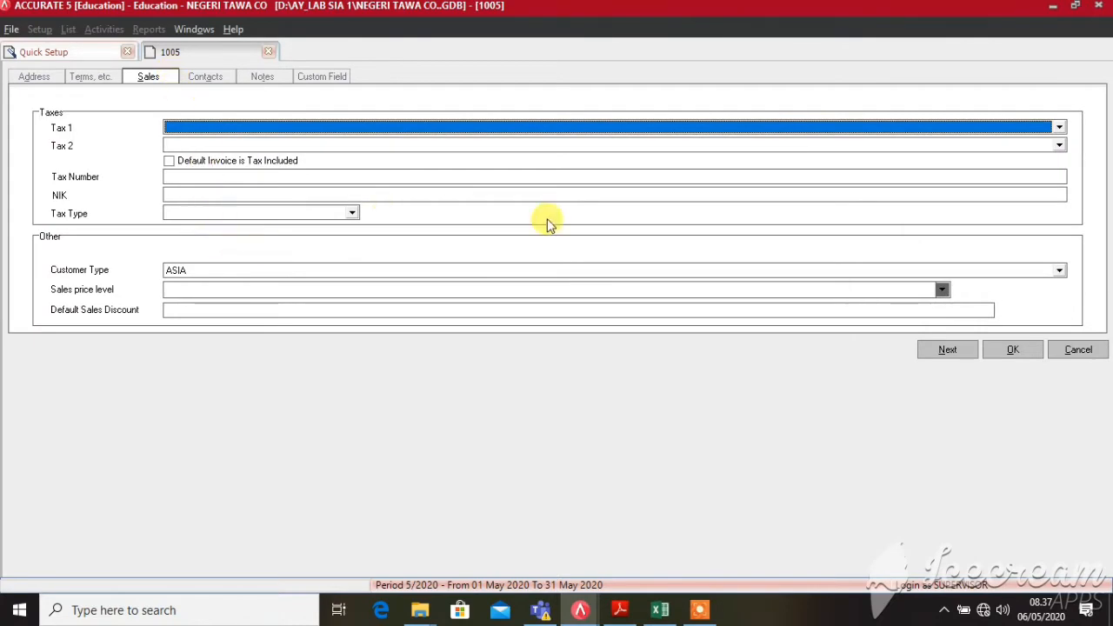
pyautogui.click(1014, 348)
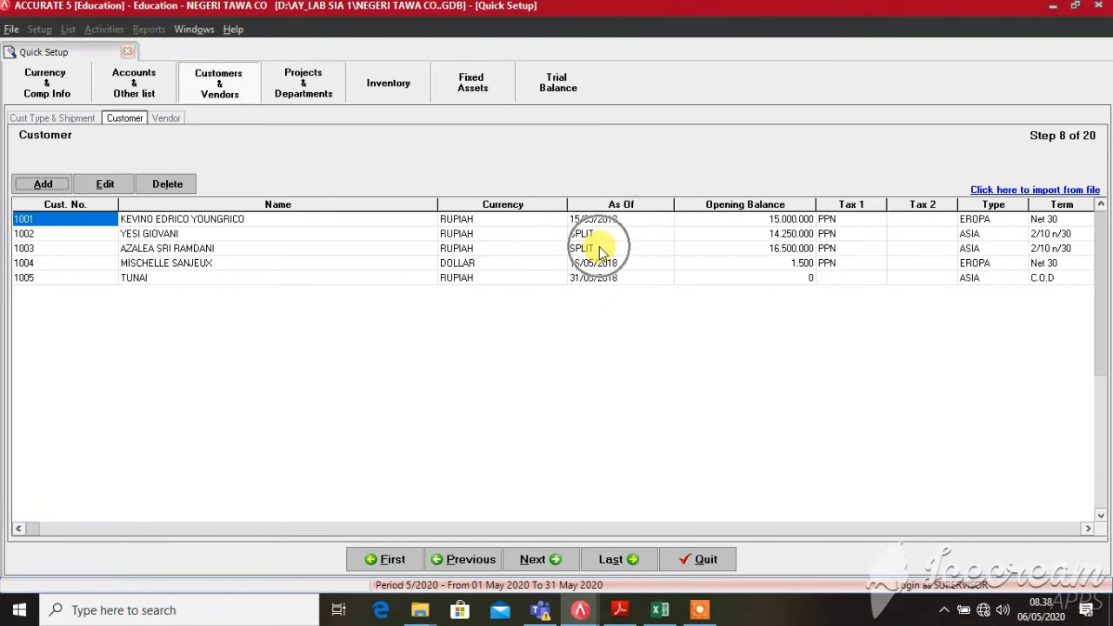
# - Proceed to the vendor setup and add vendor V001 with the vendor's full name, keeping RUPIAH as the currency
pyautogui.click(533, 561)
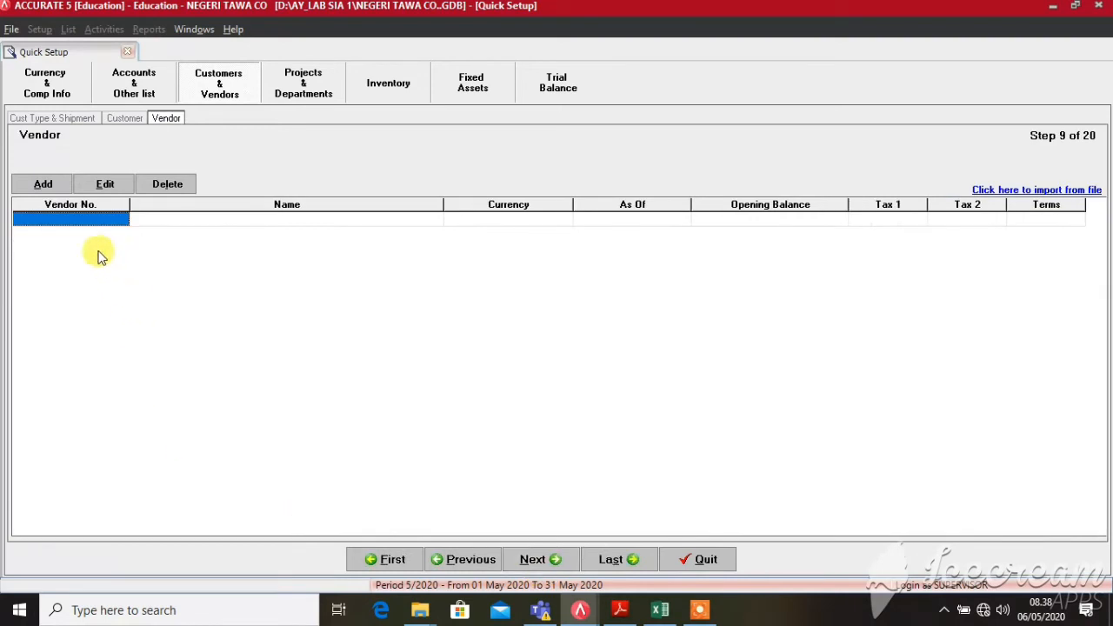
pyautogui.click(82, 218)
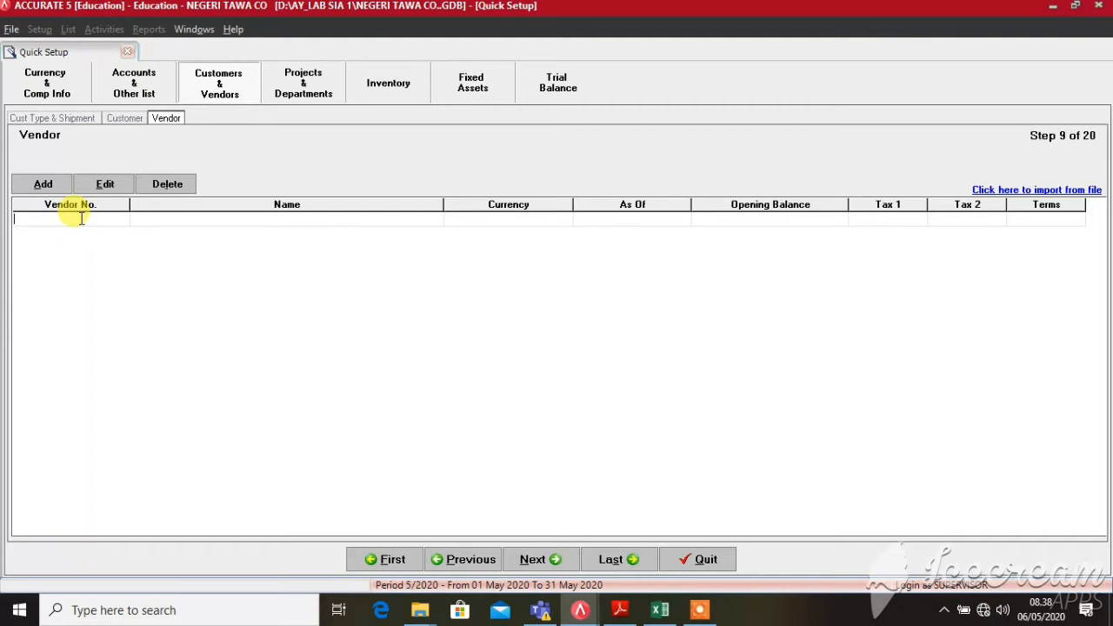
pyautogui.write('V001')
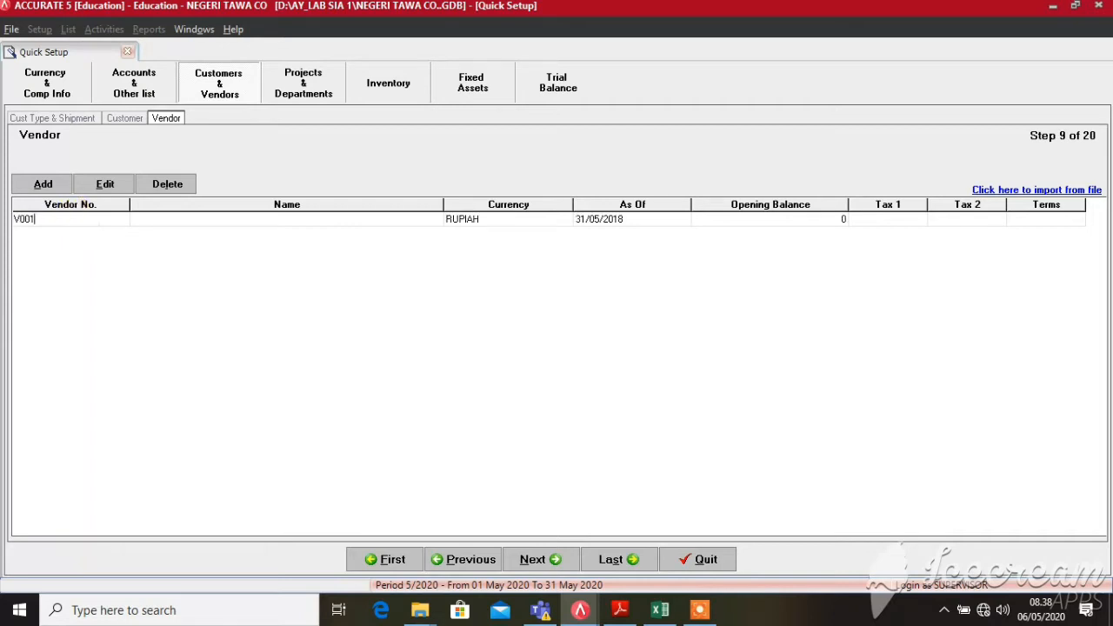
pyautogui.press('Tab')
pyautogui.write('AN DE RU WEI YUAN DAO')
pyautogui.press('Tab')
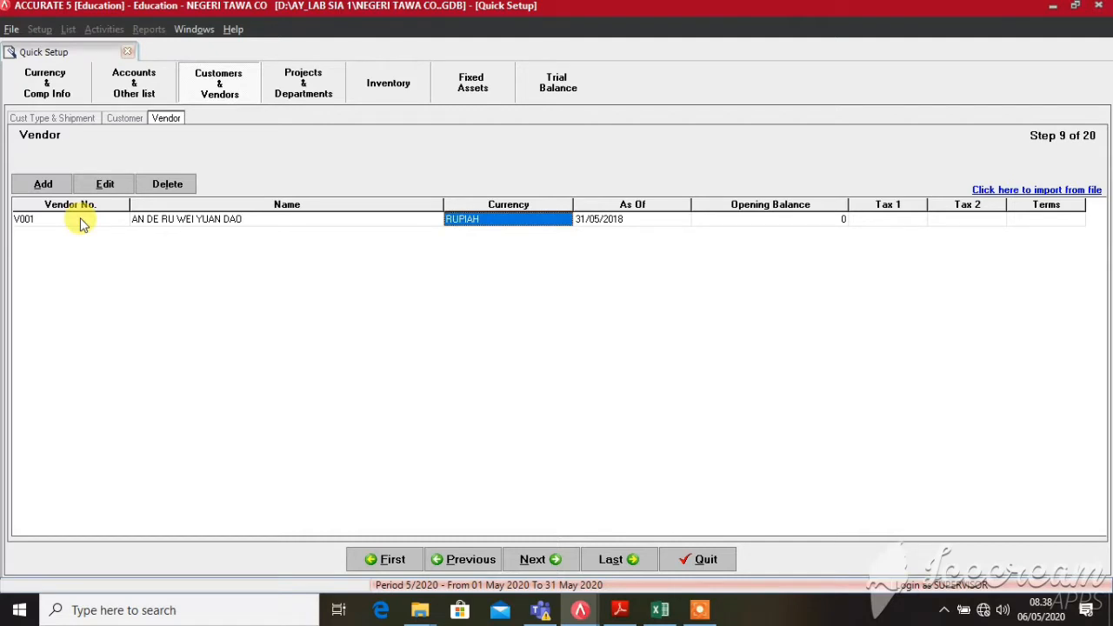
pyautogui.press('Tab')
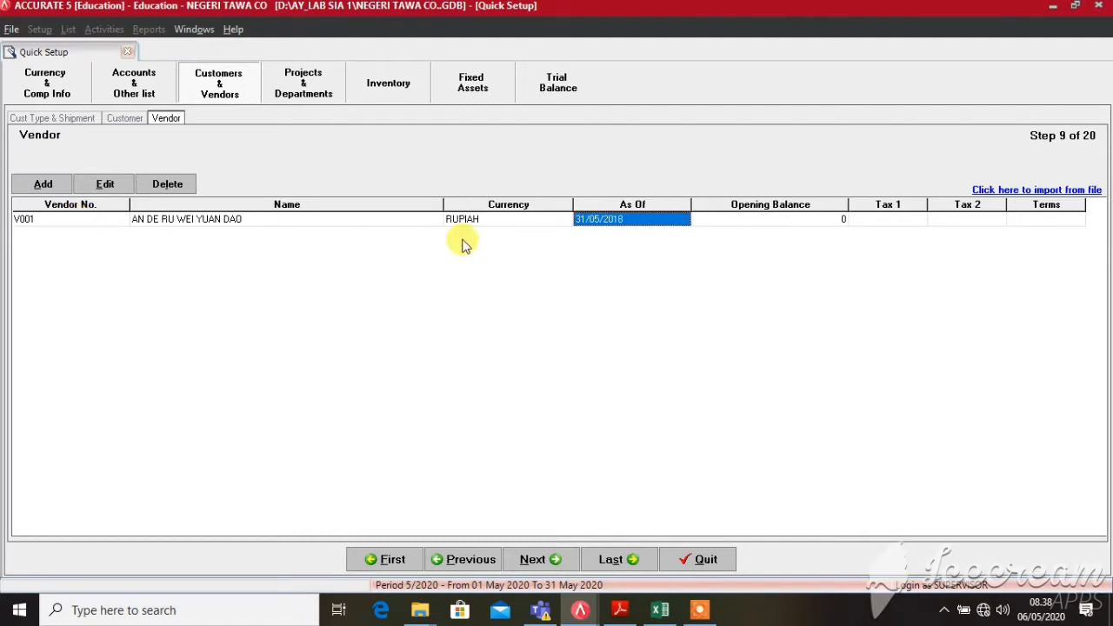
pyautogui.click(680, 219)
pyautogui.click(681, 219)
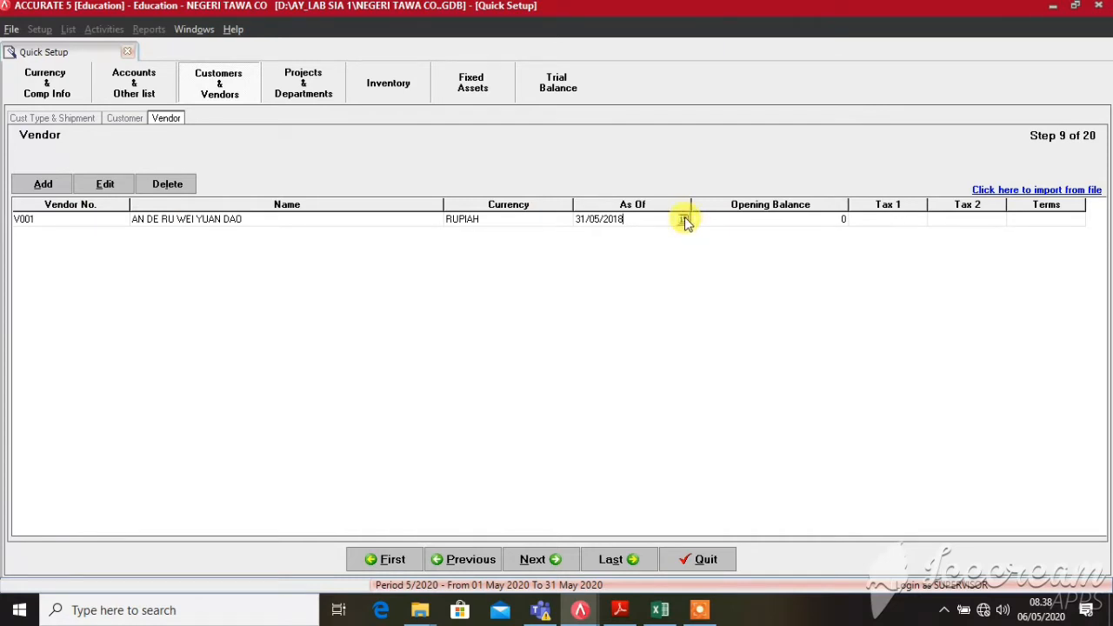
pyautogui.click(684, 219)
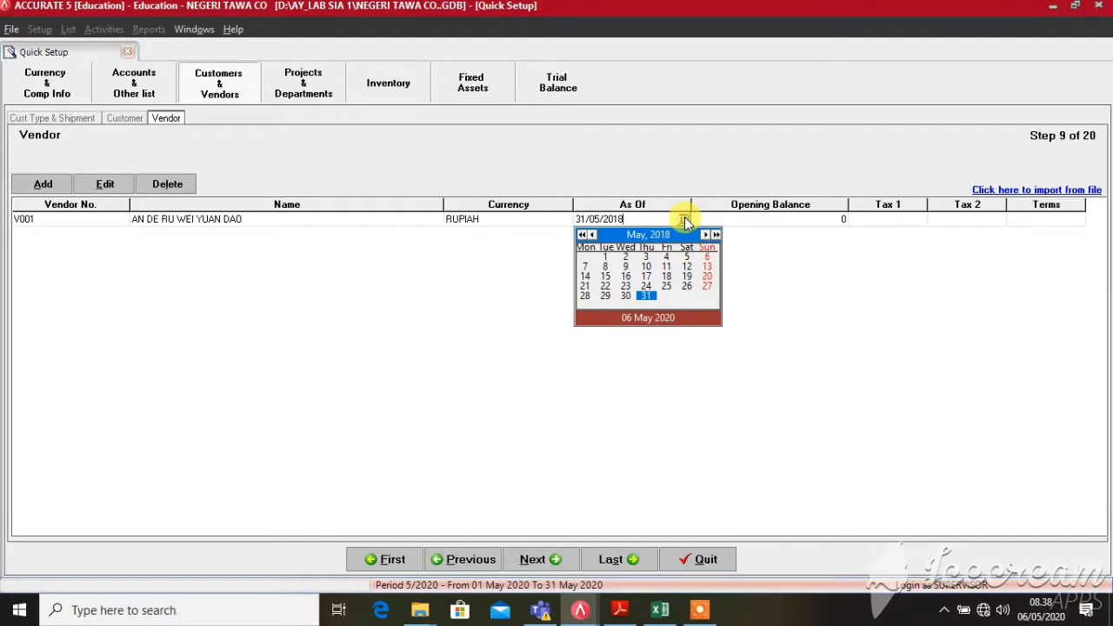
pyautogui.click(684, 219)
# - Add invoice AW-050515-01 dated 05/05/2018 to the opening balance details of vendor V001
pyautogui.click(813, 220)
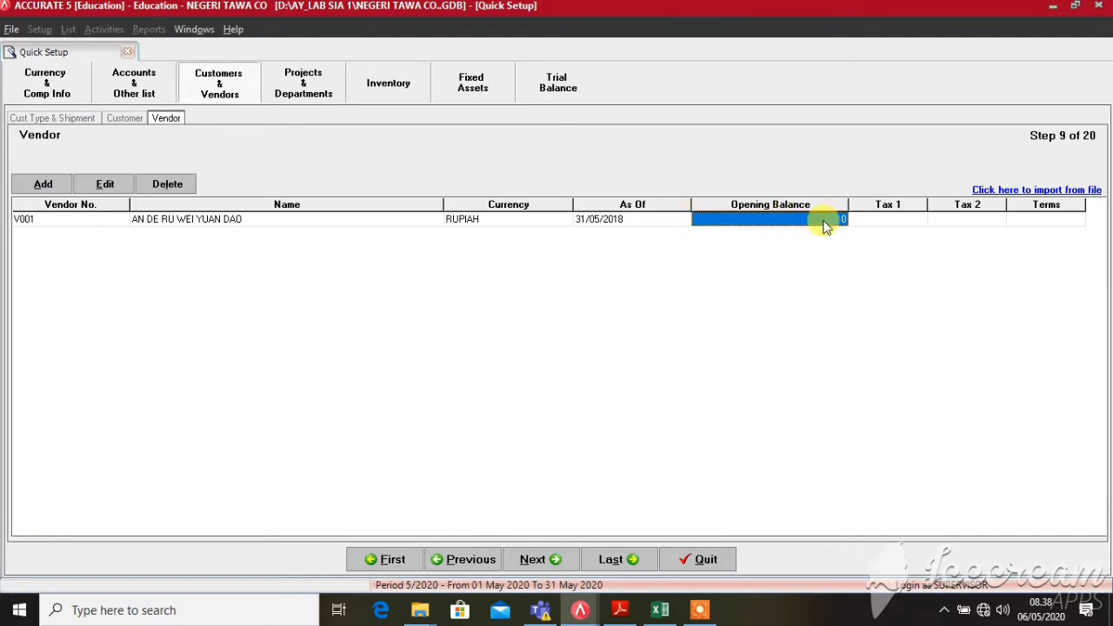
pyautogui.click(837, 221)
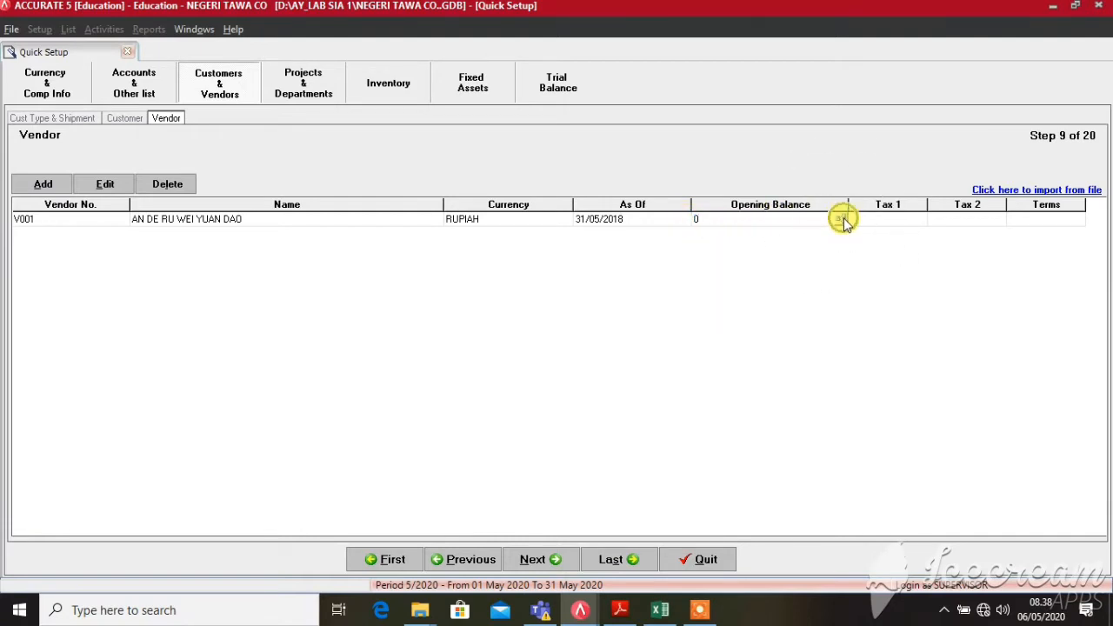
pyautogui.click(843, 218)
pyautogui.click(843, 217)
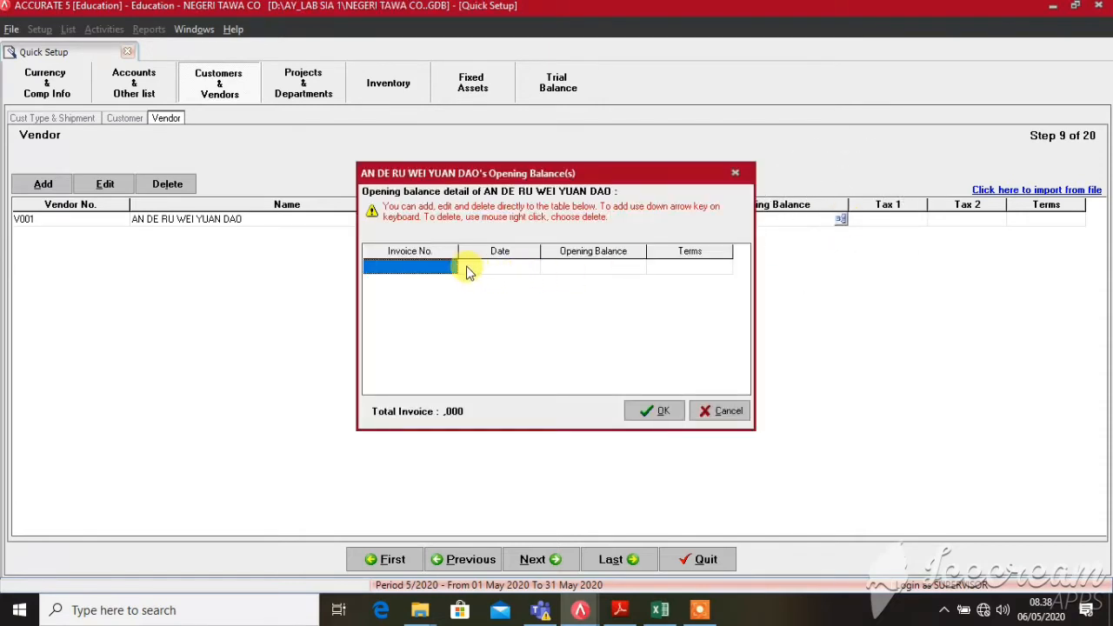
pyautogui.click(448, 262)
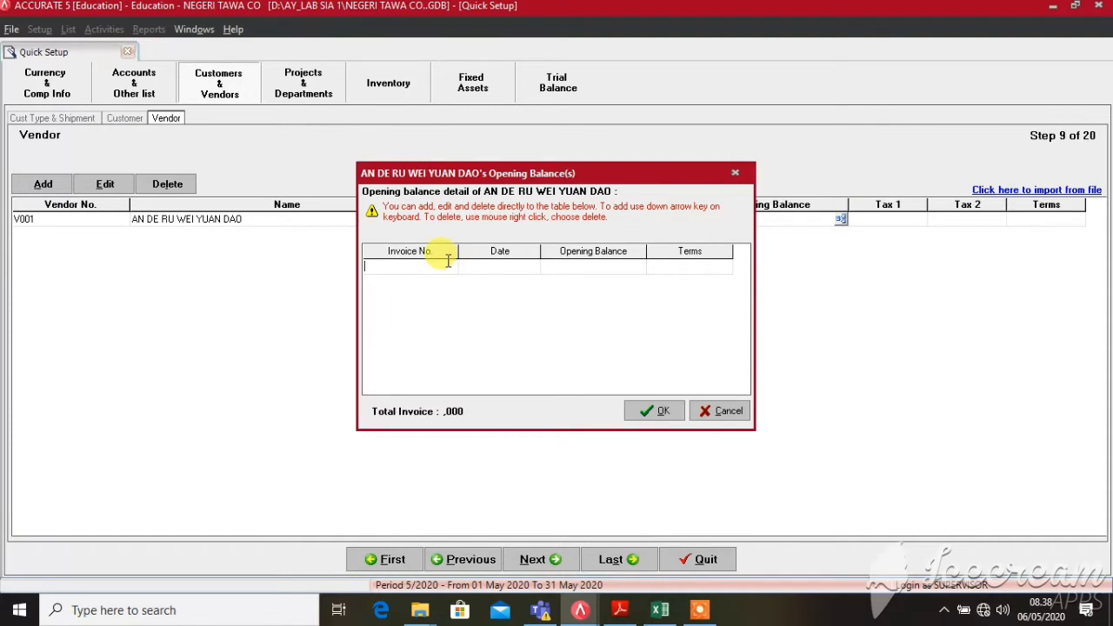
pyautogui.write('AW-0')
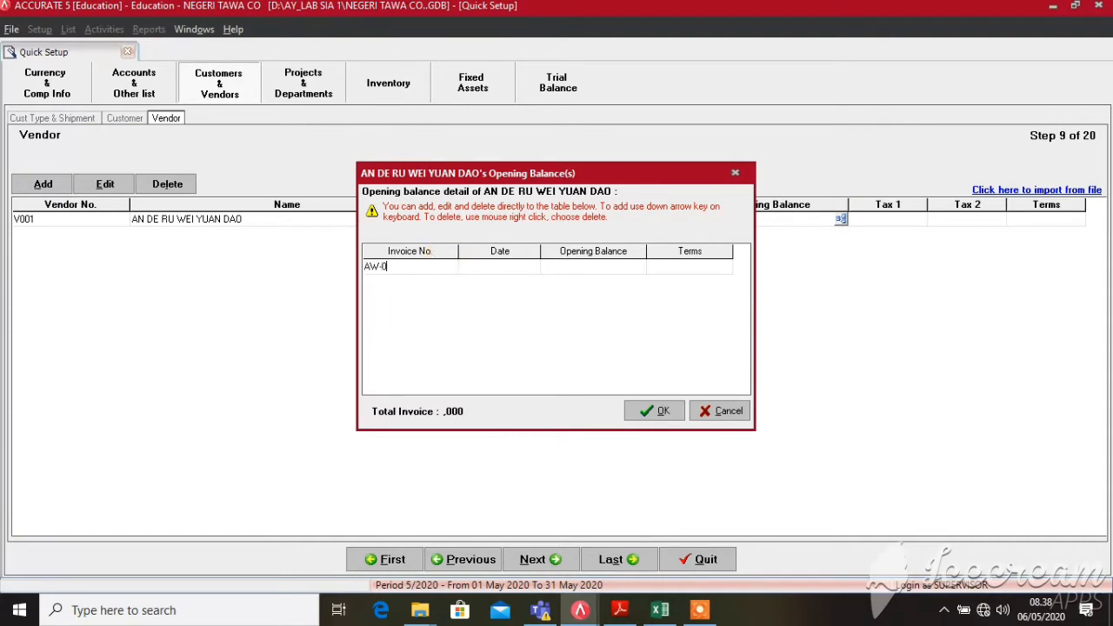
pyautogui.write('50515-01')
pyautogui.press('Tab')
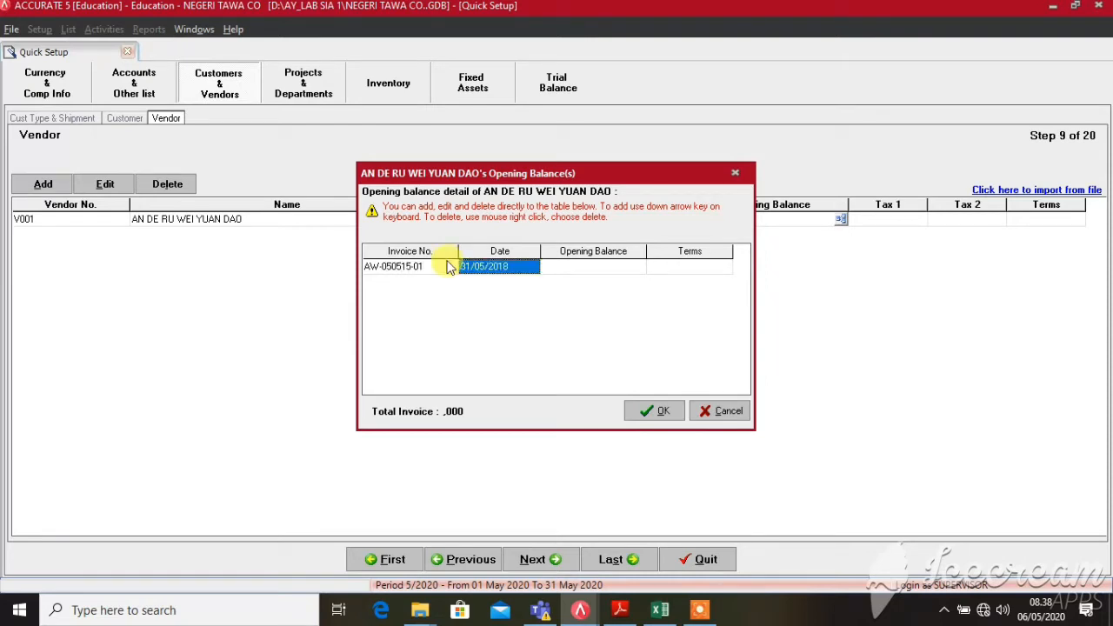
pyautogui.write('05')
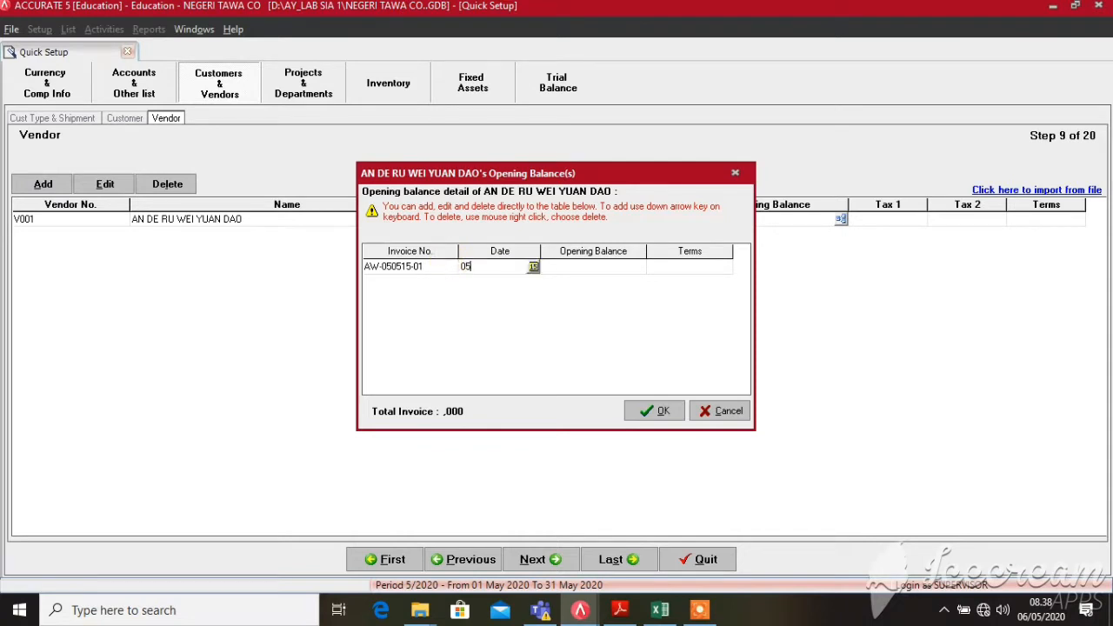
pyautogui.write('/05/2018')
pyautogui.press('Tab')
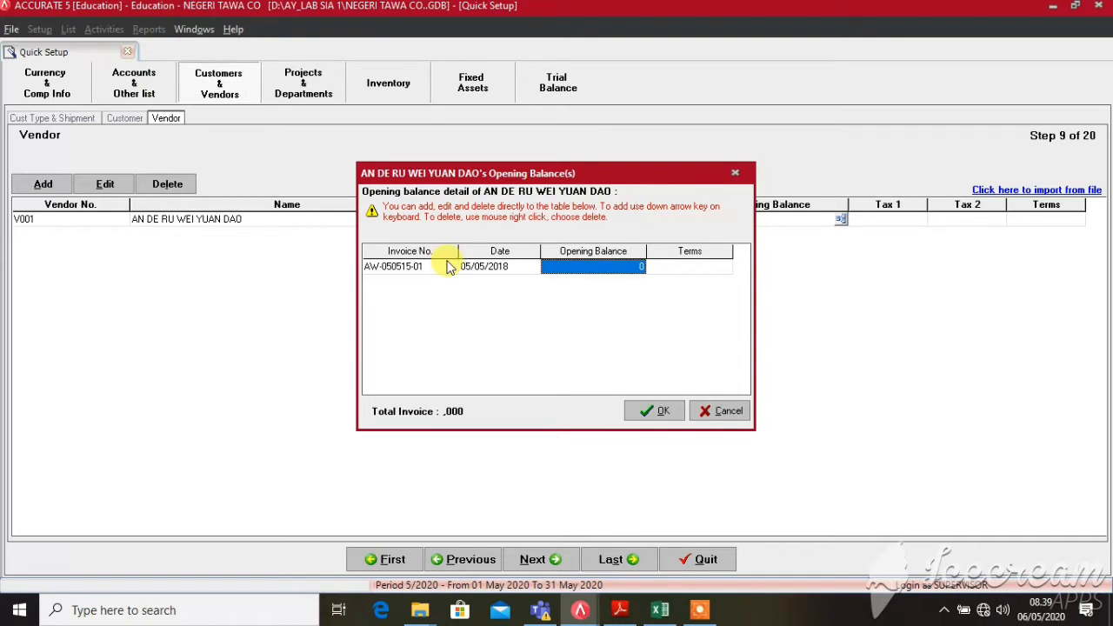
# - Set the opening balance of invoice AW-050515-01 to 12.000.000 with terms 2/10 n/30
pyautogui.write('12.')
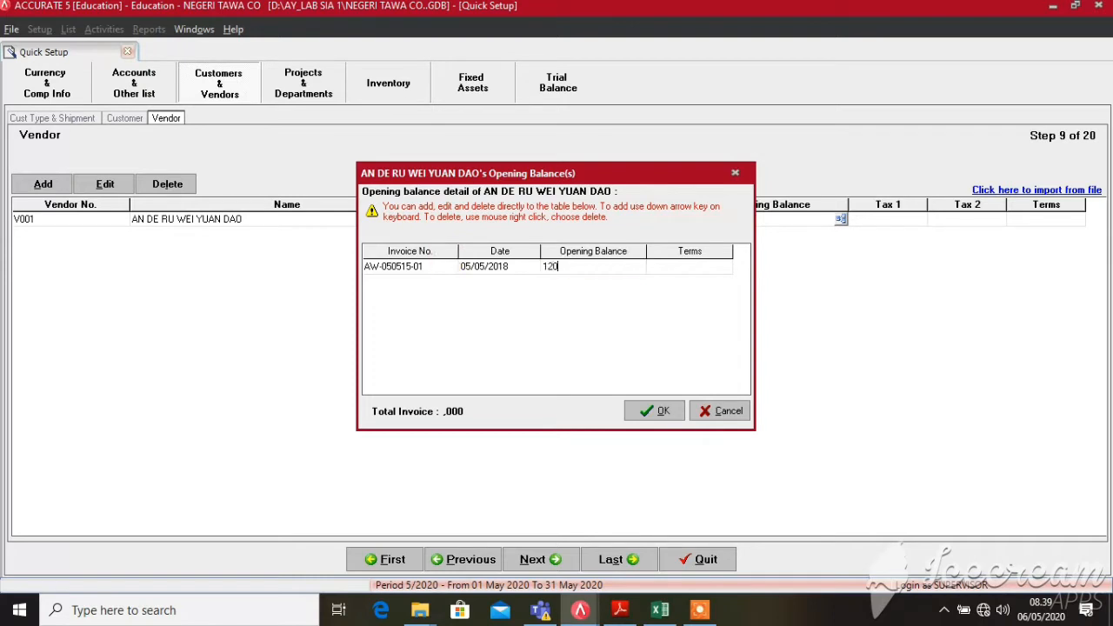
pyautogui.write('000.000')
pyautogui.press('Tab')
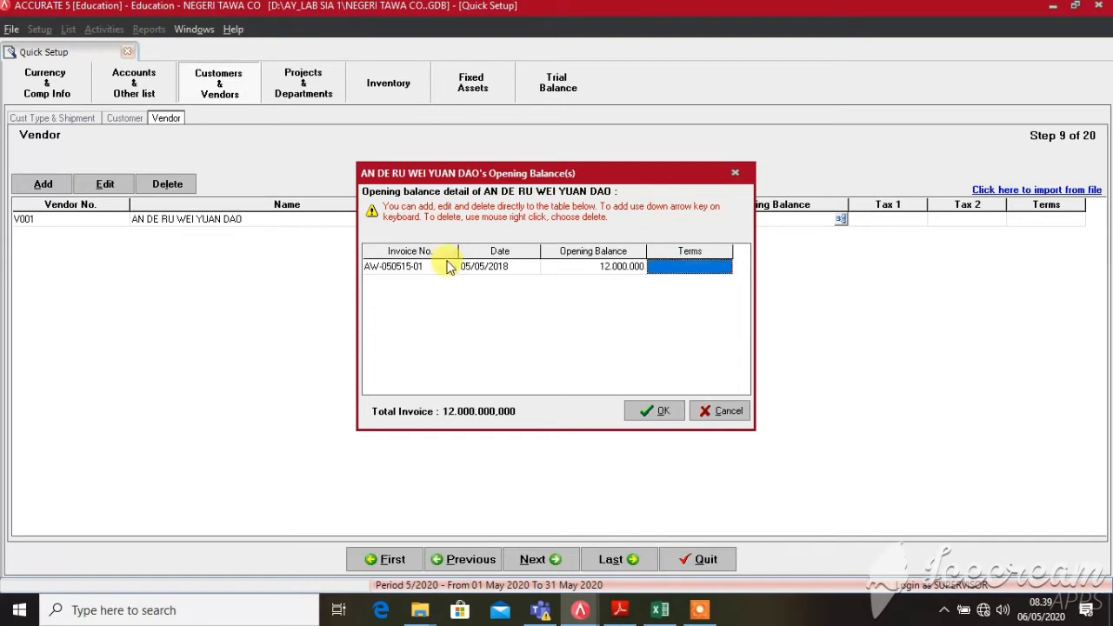
pyautogui.click(676, 266)
pyautogui.click(723, 267)
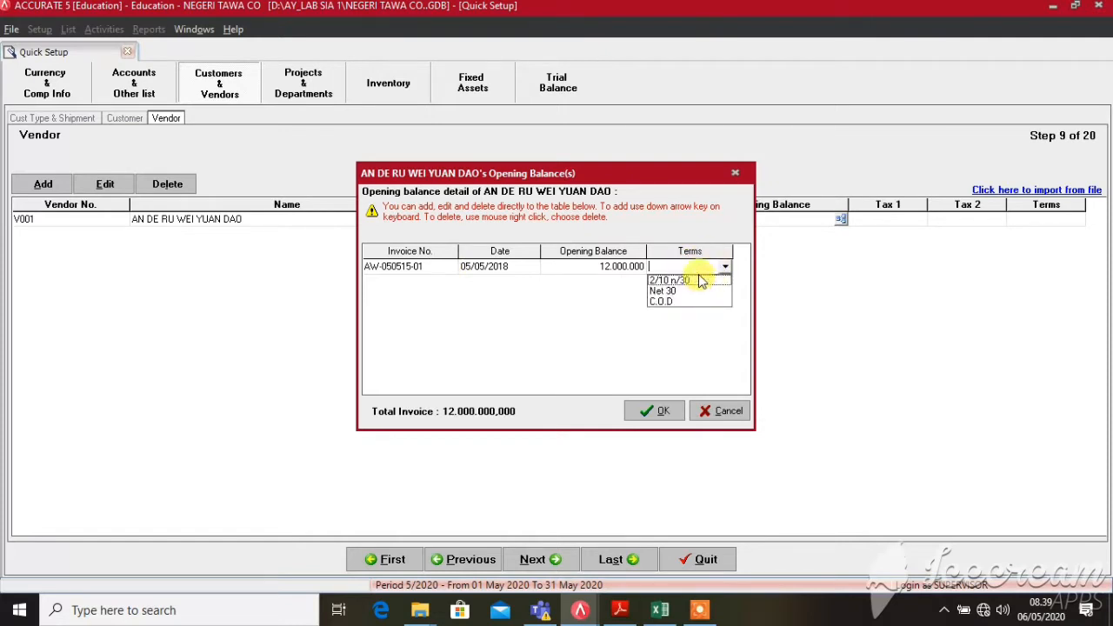
pyautogui.click(706, 280)
# - Add a second invoice AW-220515-02 dated 22/05/2018 to vendor V001's opening balance details
pyautogui.press('Down')
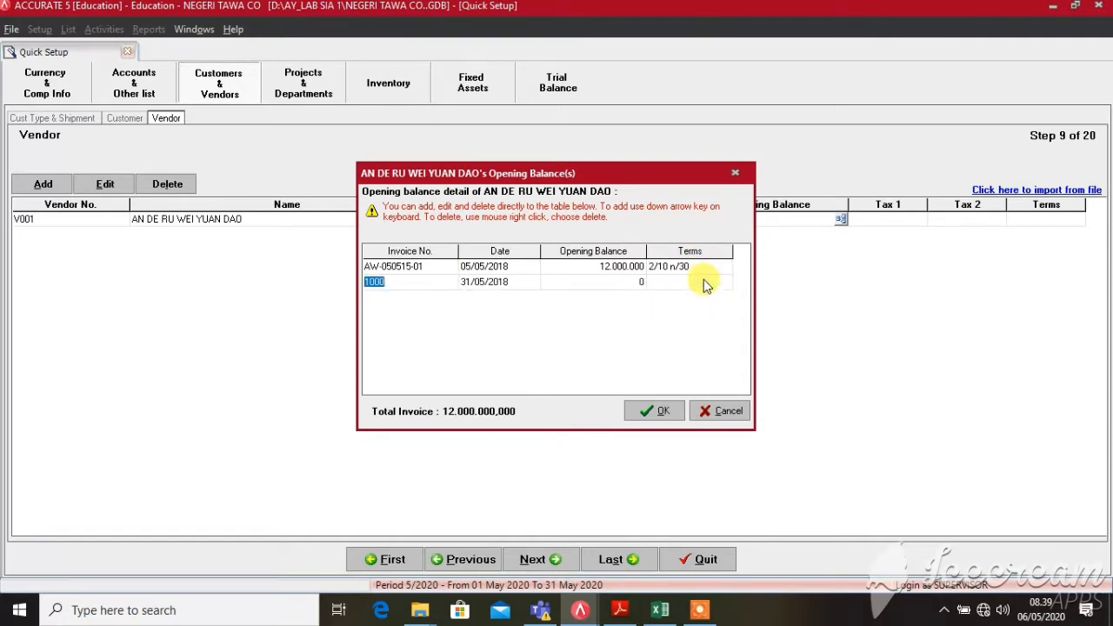
pyautogui.write('AW')
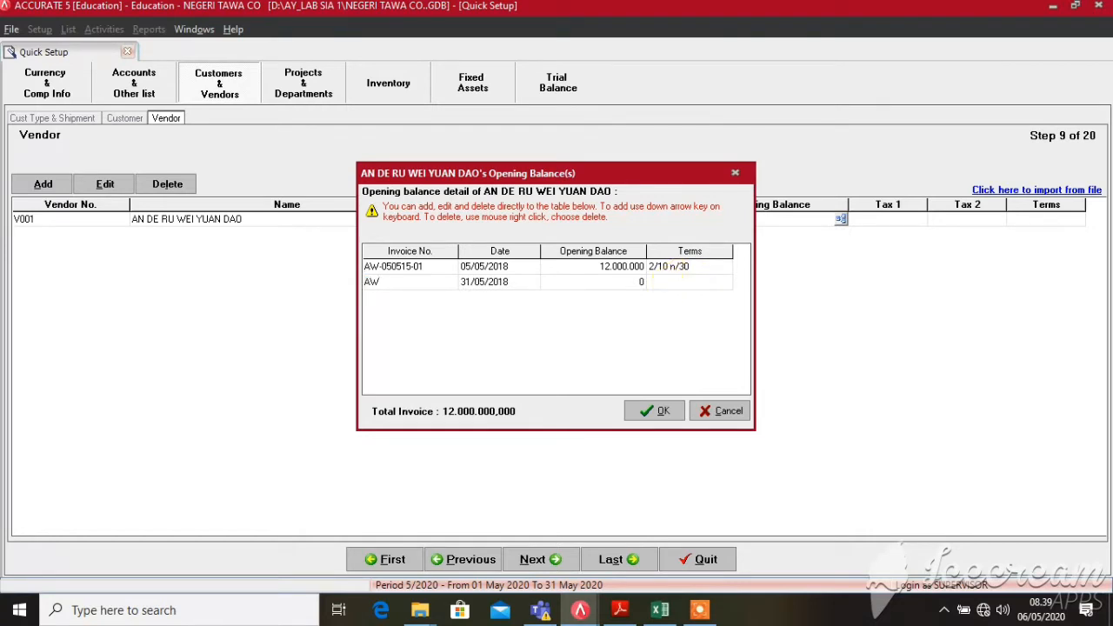
pyautogui.write('-220515-02')
pyautogui.press('Tab')
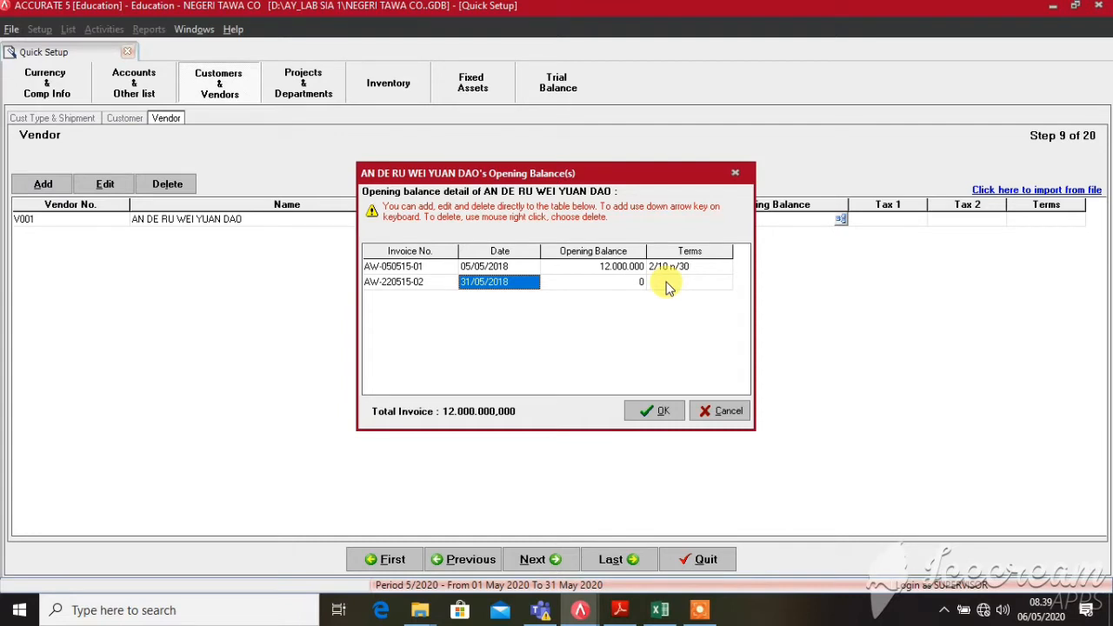
pyautogui.write('22/05/')
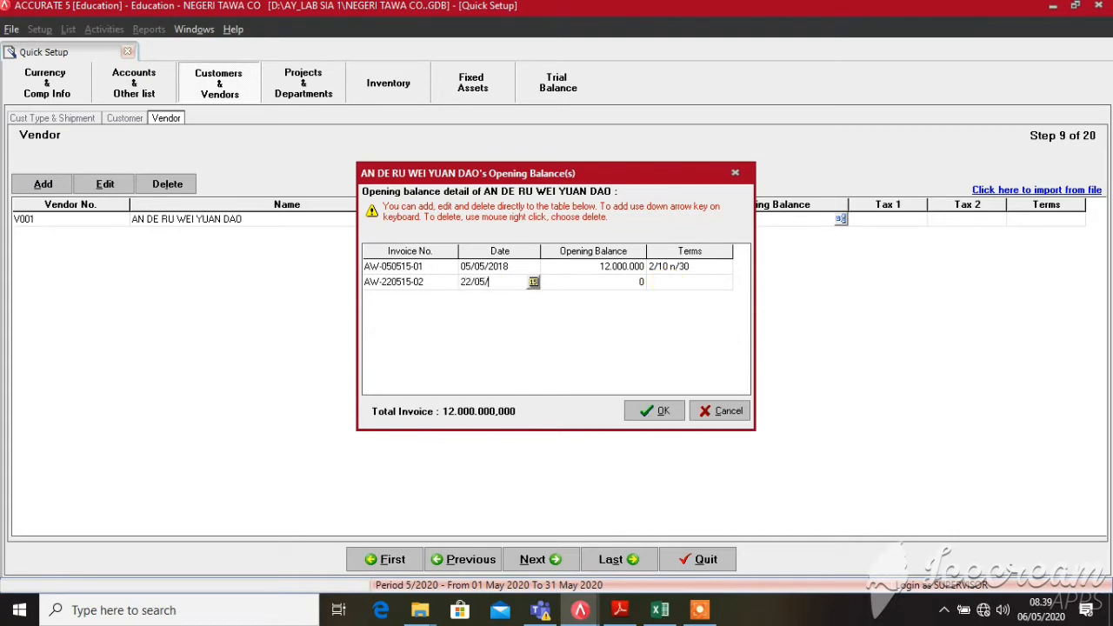
pyautogui.write('2018')
pyautogui.press('Tab')
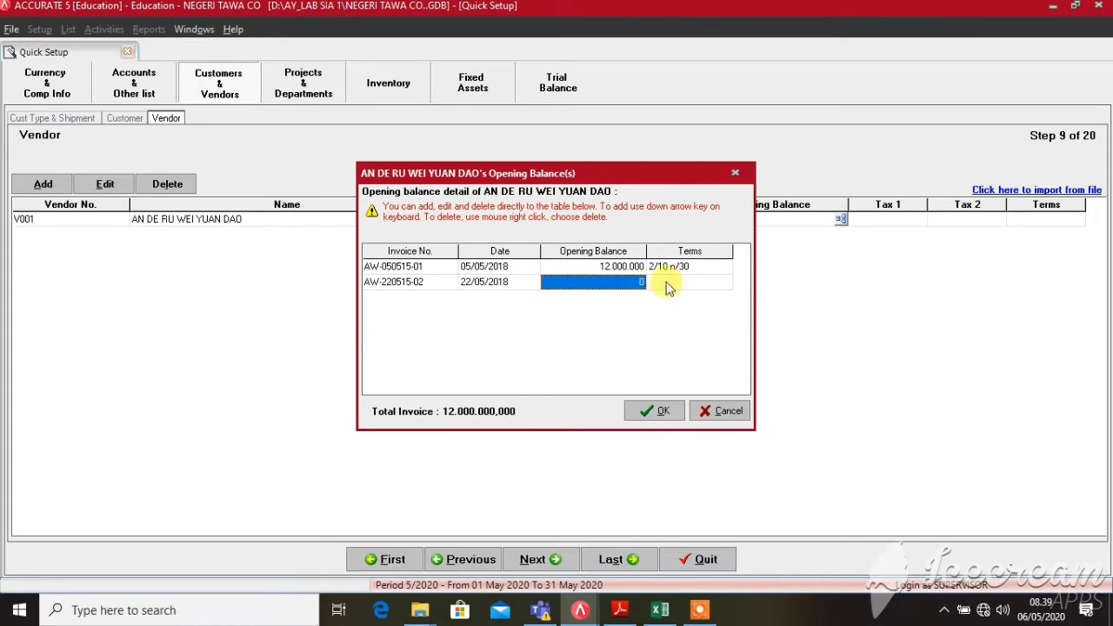
# - Set invoice AW-220515-02's opening balance to 8.000.000 with terms 2/10 n/30, and confirm vendor V001's opening balance details
pyautogui.write('8.000.')
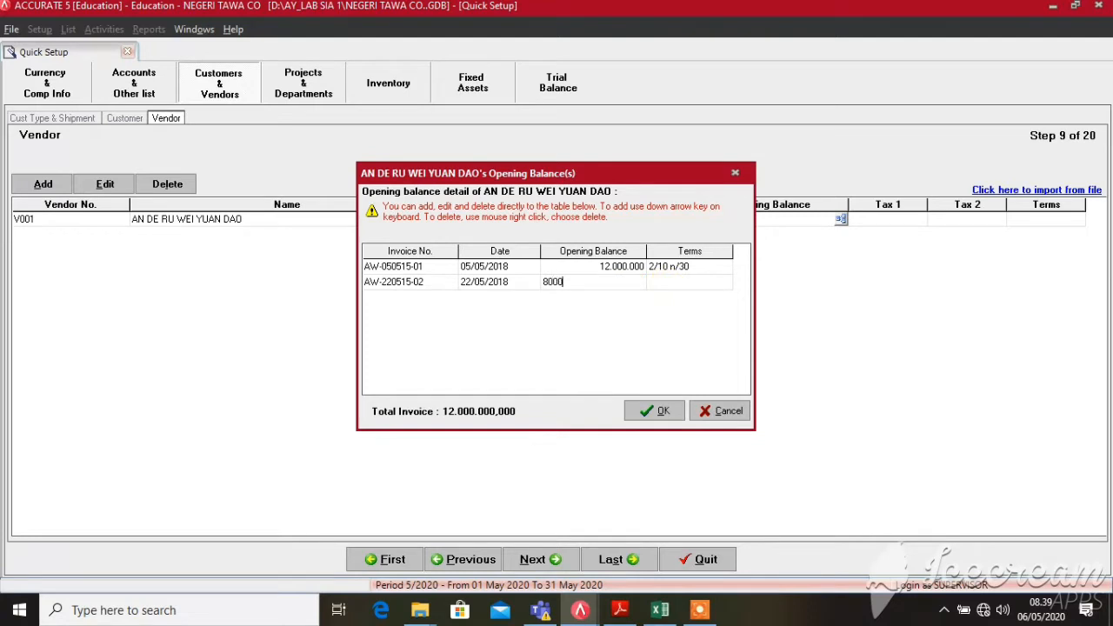
pyautogui.write('000')
pyautogui.click(667, 288)
pyautogui.click(668, 287)
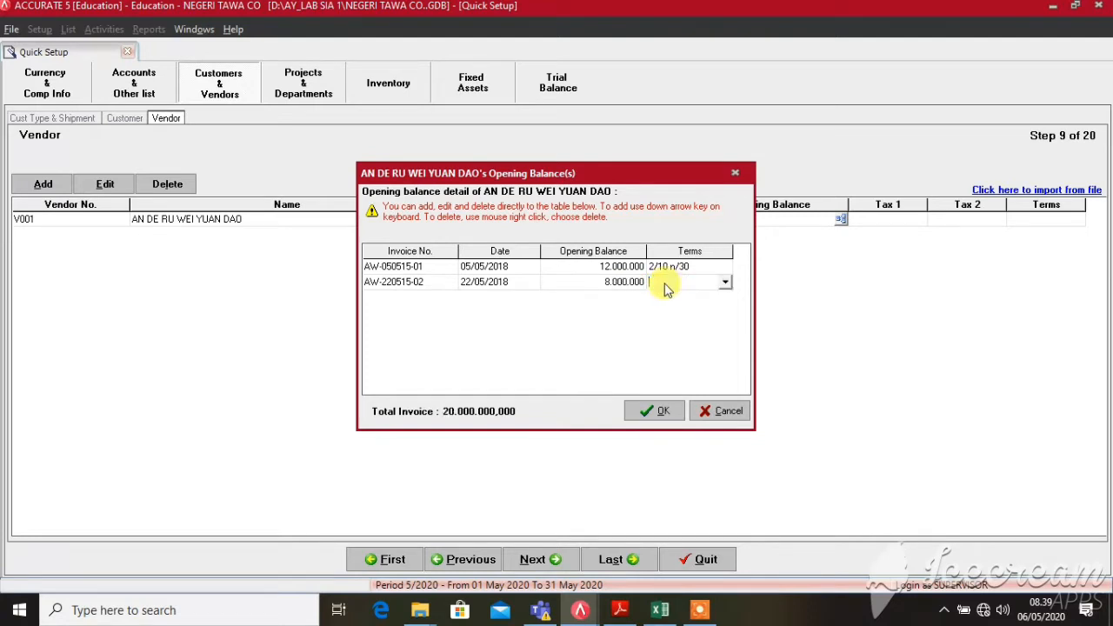
pyautogui.click(725, 283)
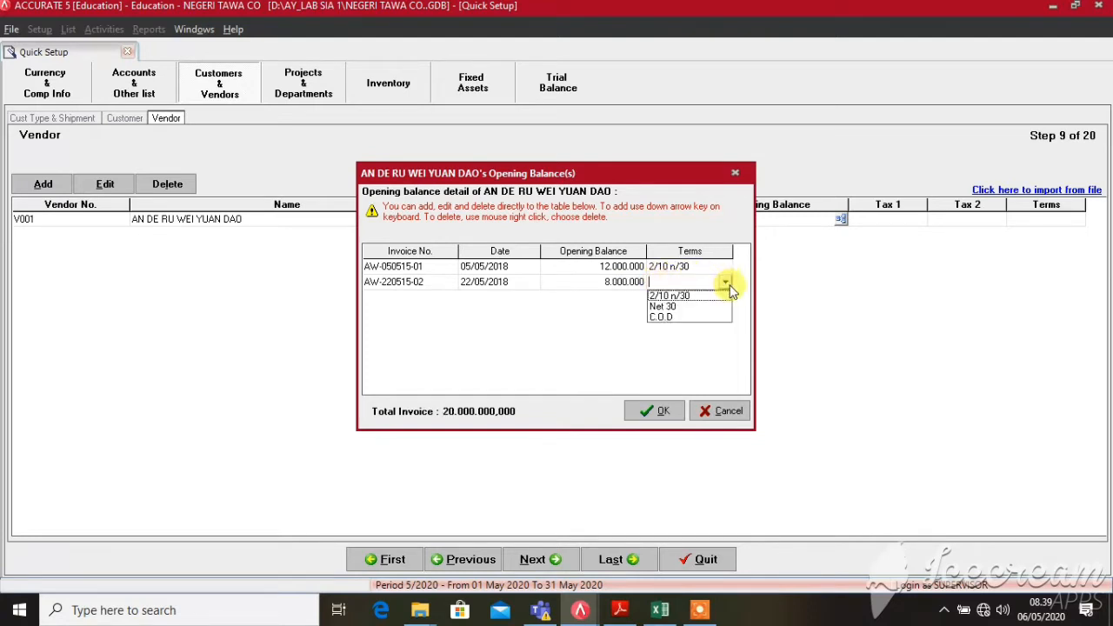
pyautogui.click(678, 296)
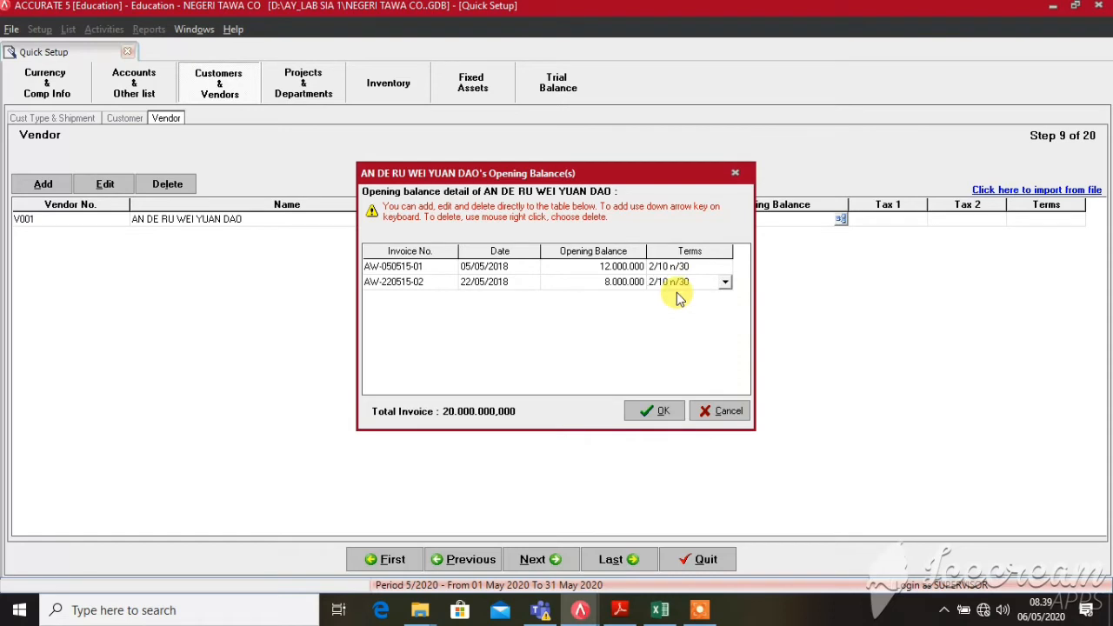
pyautogui.click(634, 411)
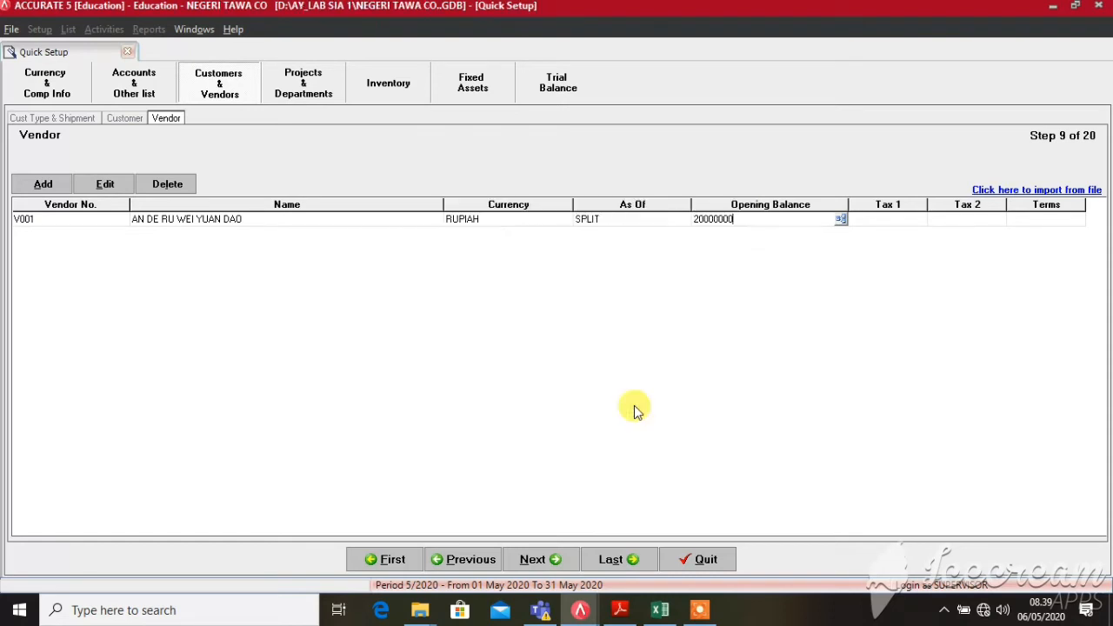
# - Set vendor V001's Tax 1 to PPN and its payment terms to 2/10 n/30
pyautogui.press('Tab')
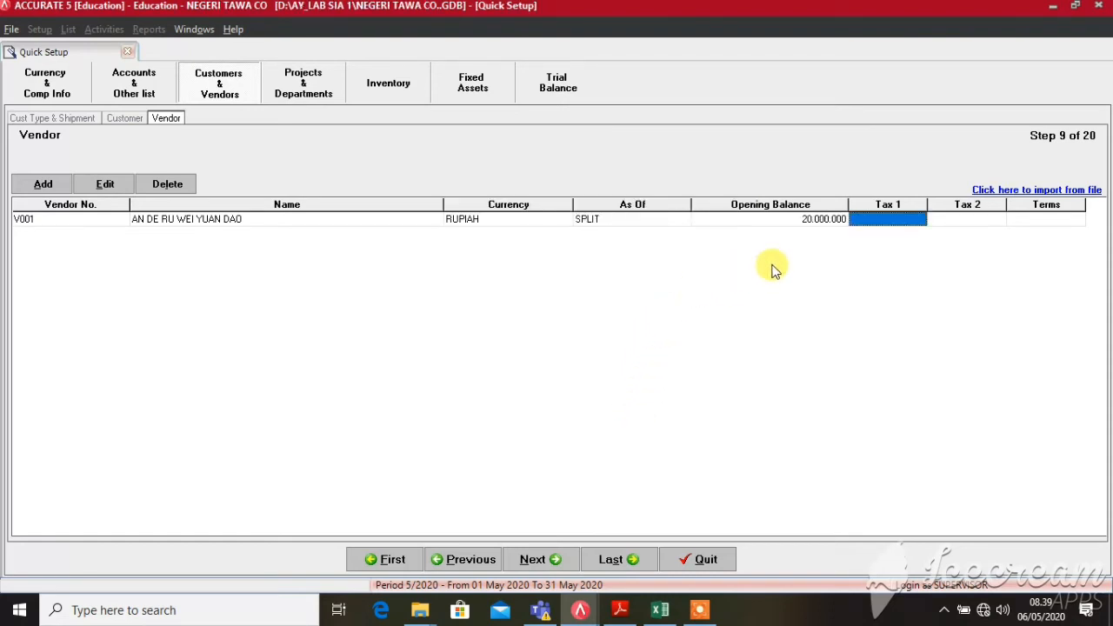
pyautogui.click(887, 218)
pyautogui.click(919, 221)
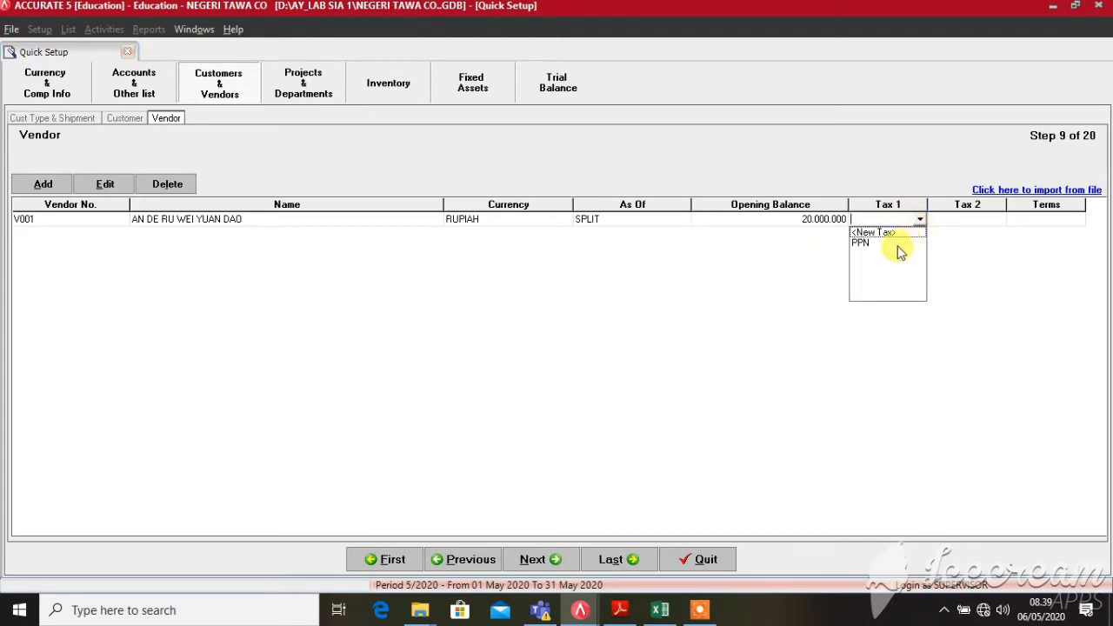
pyautogui.click(891, 244)
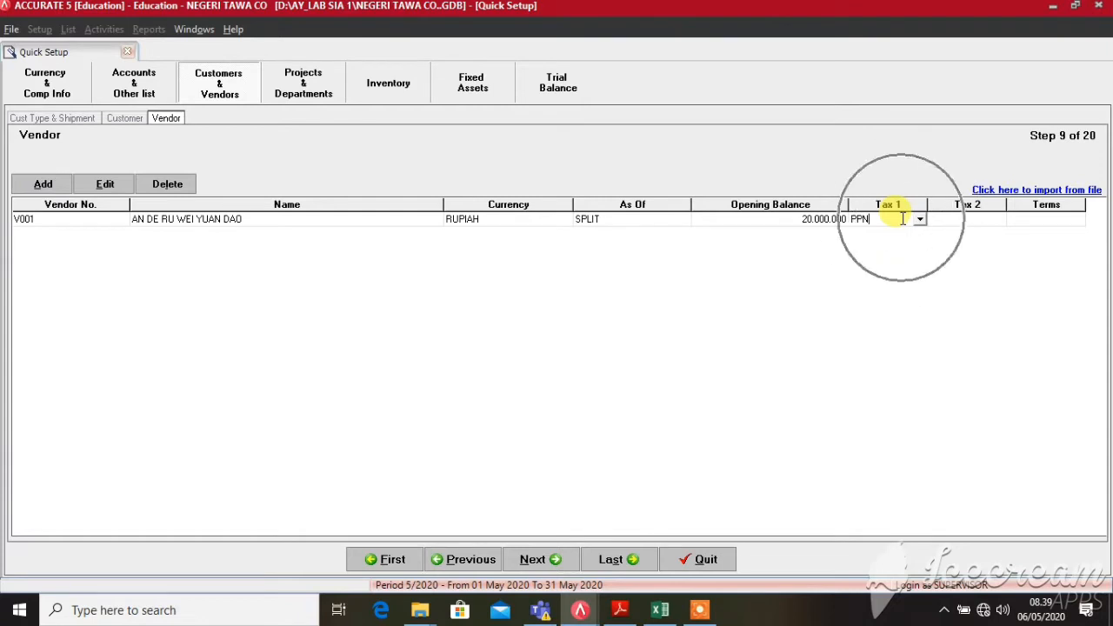
pyautogui.click(1030, 227)
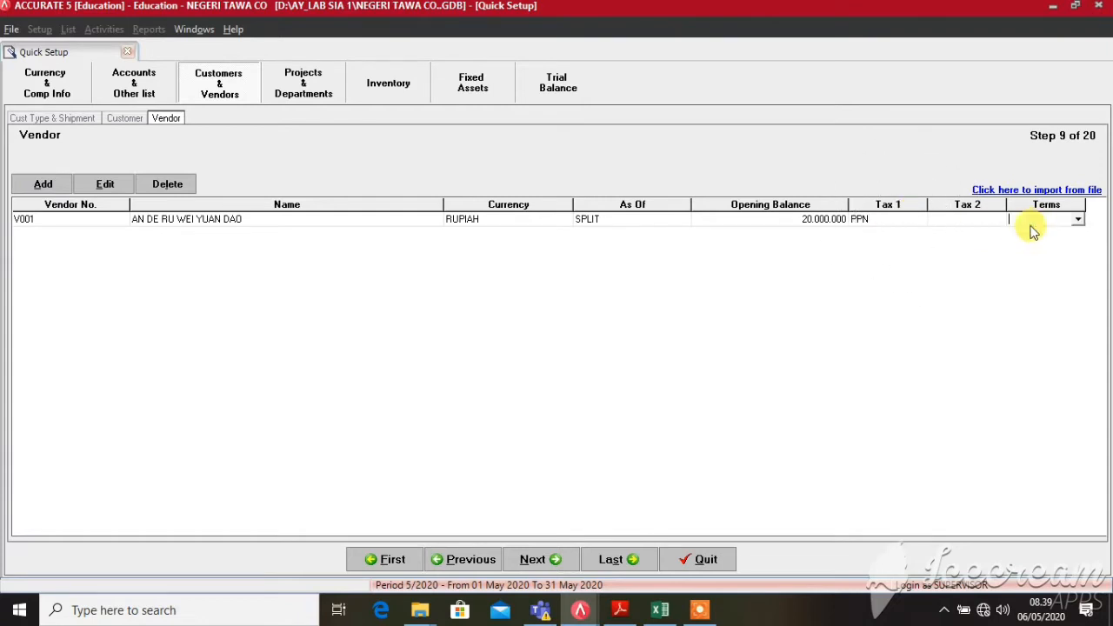
pyautogui.click(1077, 221)
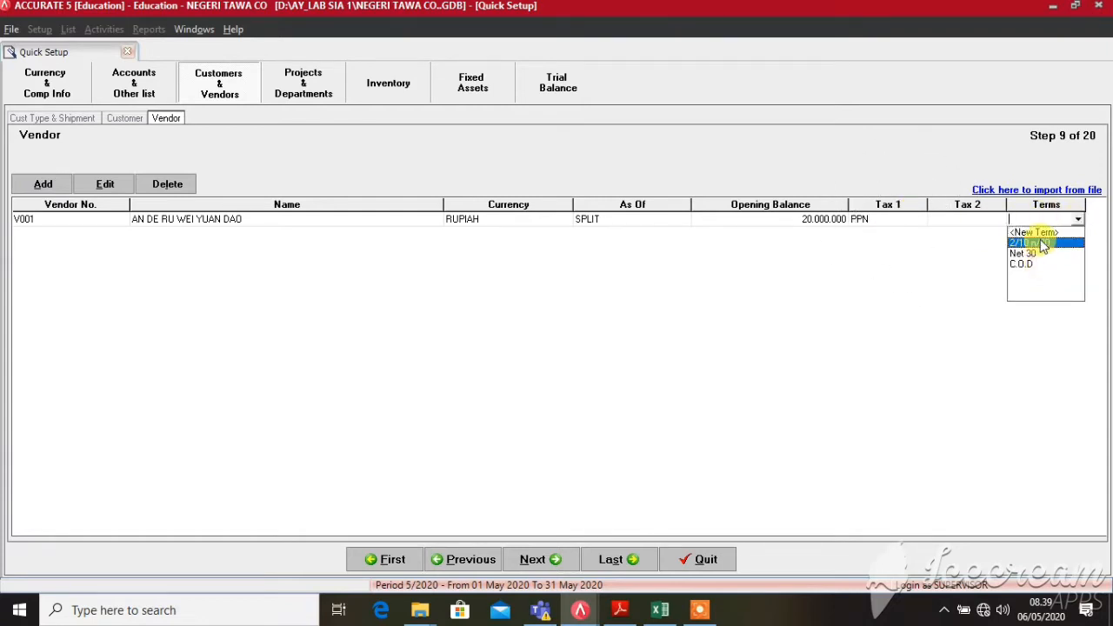
pyautogui.click(1042, 244)
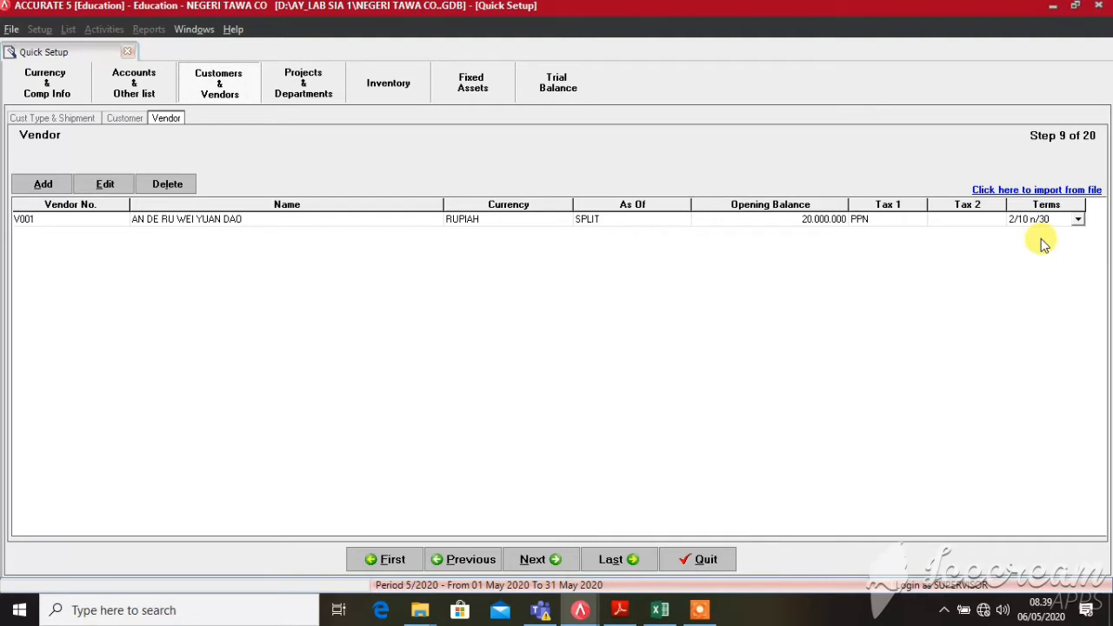
# - Add vendor V002 with the vendor's full name and set its currency to DOLLAR
pyautogui.press('Down')
pyautogui.press('Tab')
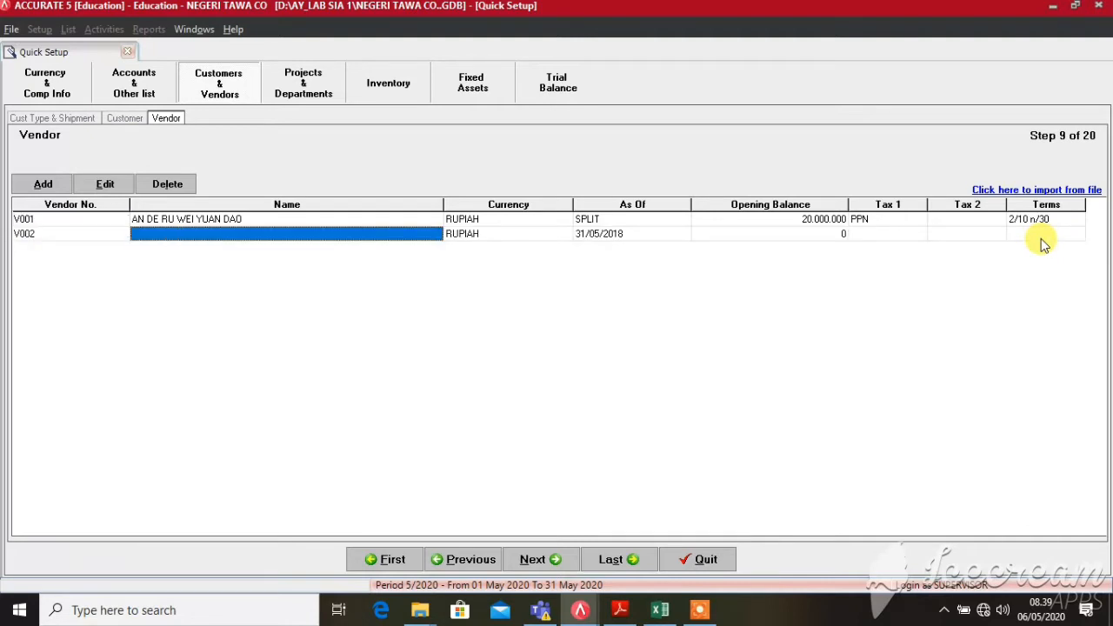
pyautogui.write('VENNY')
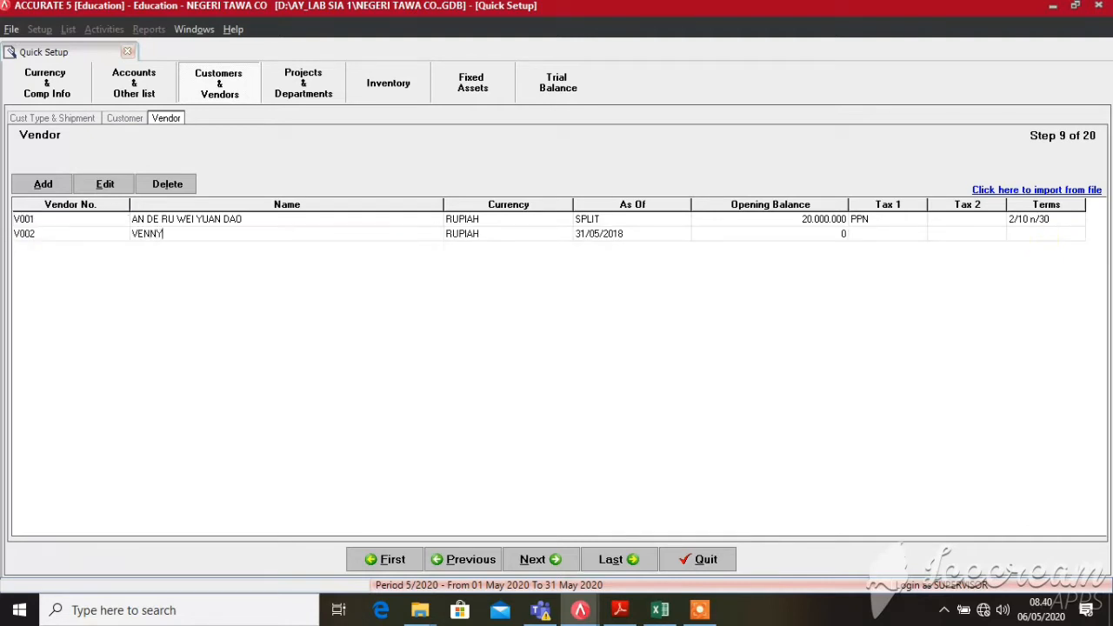
pyautogui.write(' MARYJOY')
pyautogui.press('Tab')
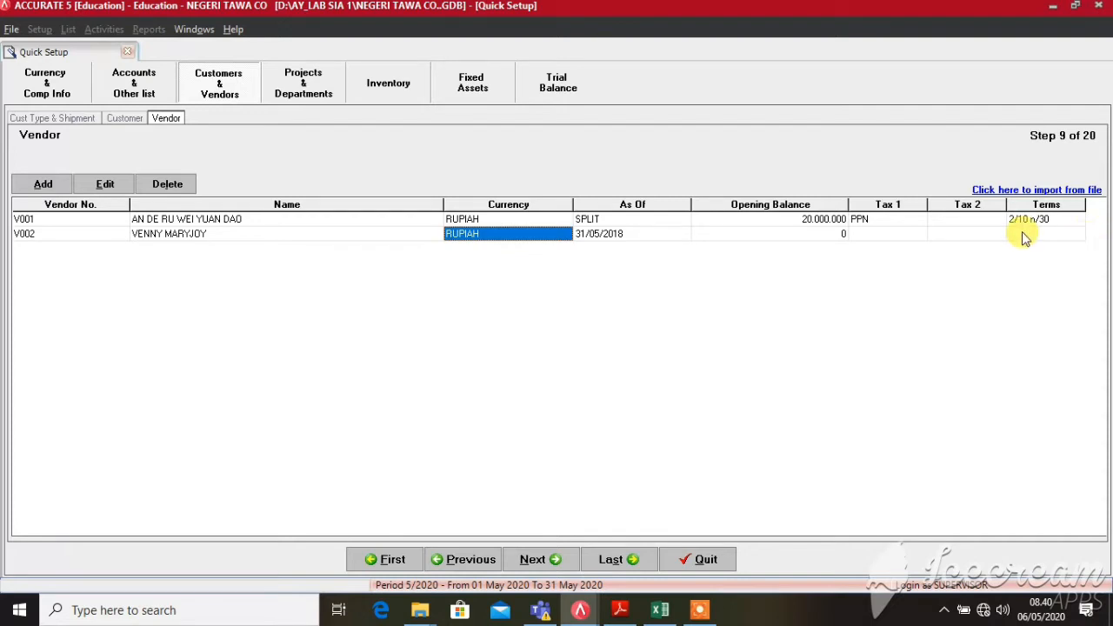
pyautogui.click(511, 233)
pyautogui.click(566, 233)
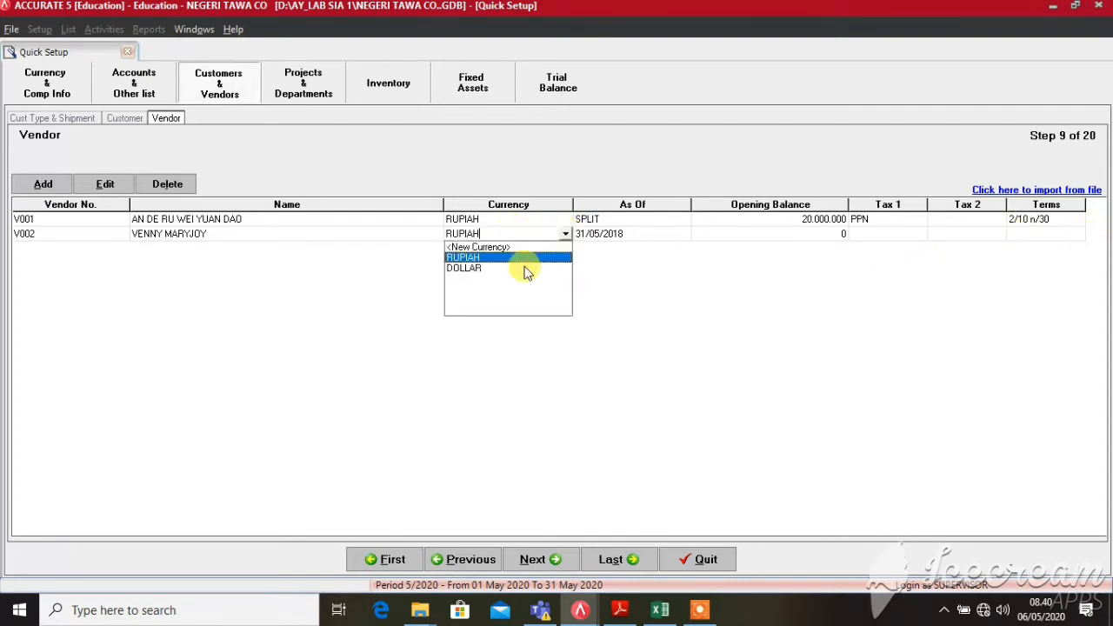
pyautogui.click(479, 268)
pyautogui.press('Tab')
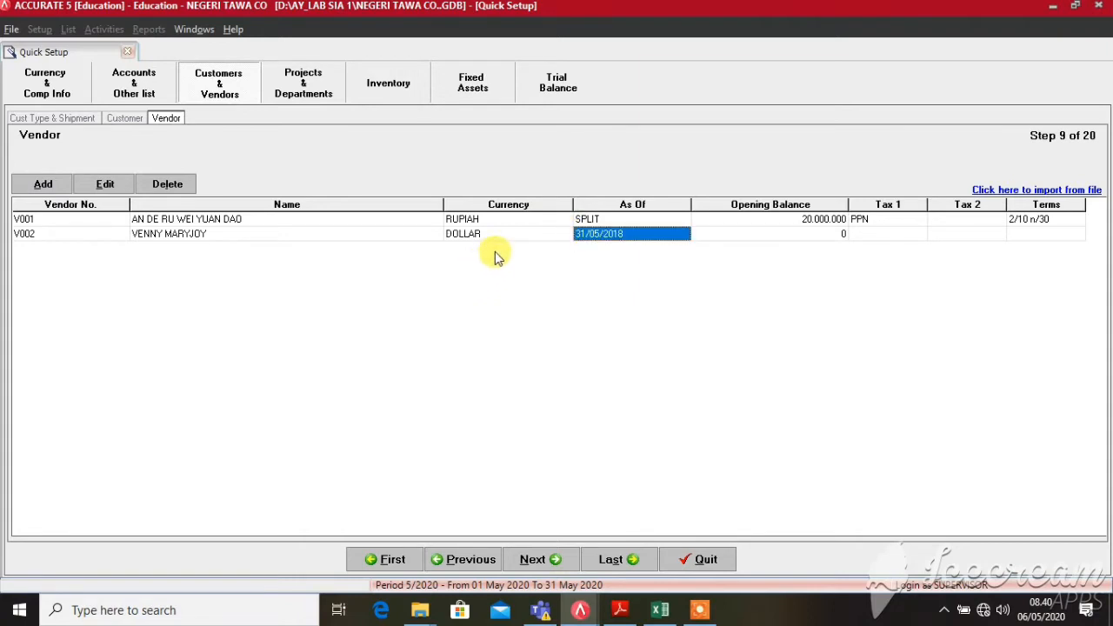
# - Open vendor V002's opening balance details and add invoice VM-180515-01 dated 18/05/2018
pyautogui.click(764, 240)
pyautogui.click(842, 236)
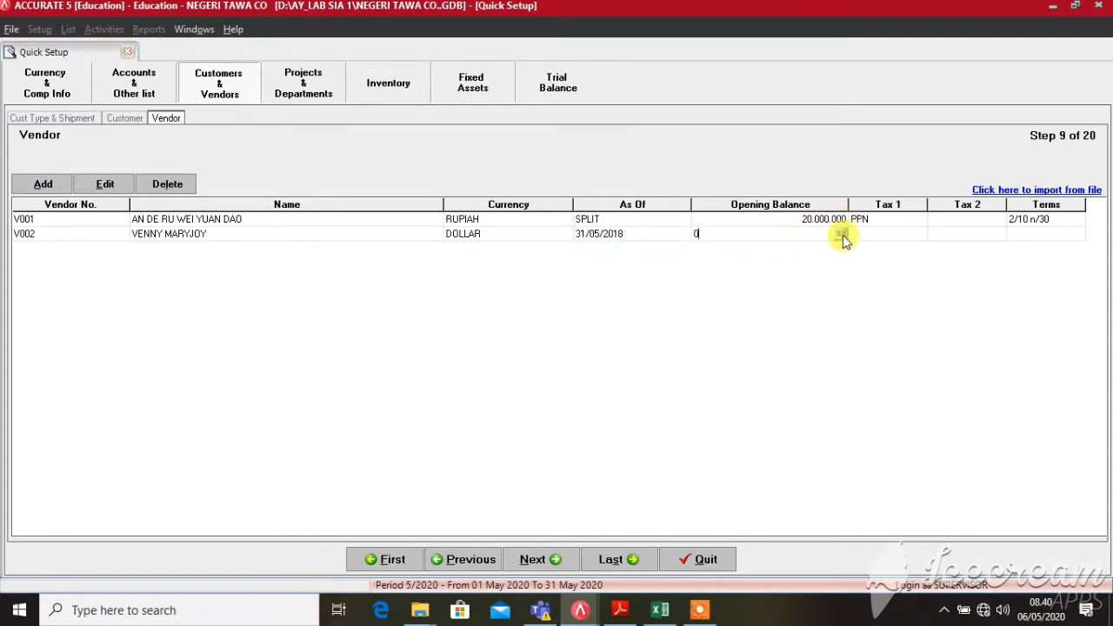
pyautogui.click(843, 236)
pyautogui.click(842, 236)
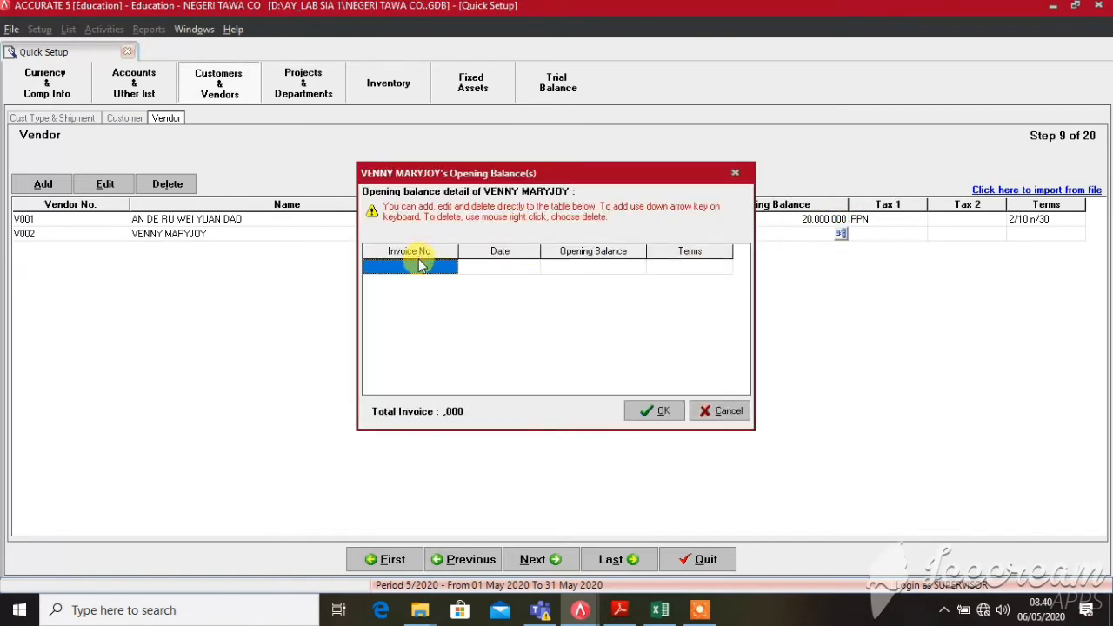
pyautogui.click(420, 265)
pyautogui.write('VM-')
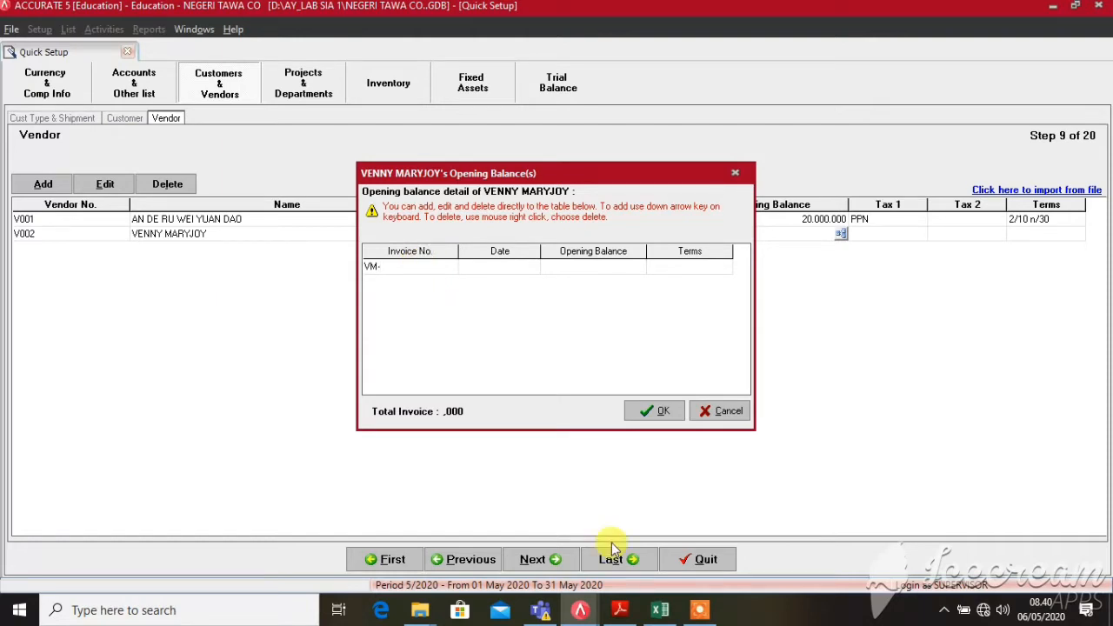
pyautogui.write('18')
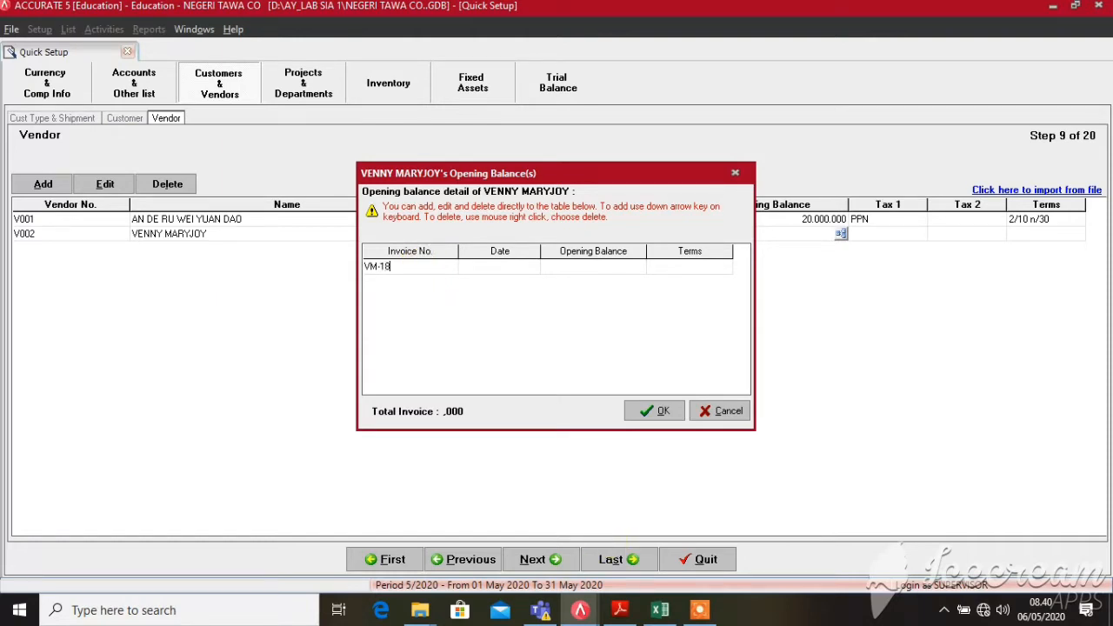
pyautogui.write('0515-01')
pyautogui.press('Tab')
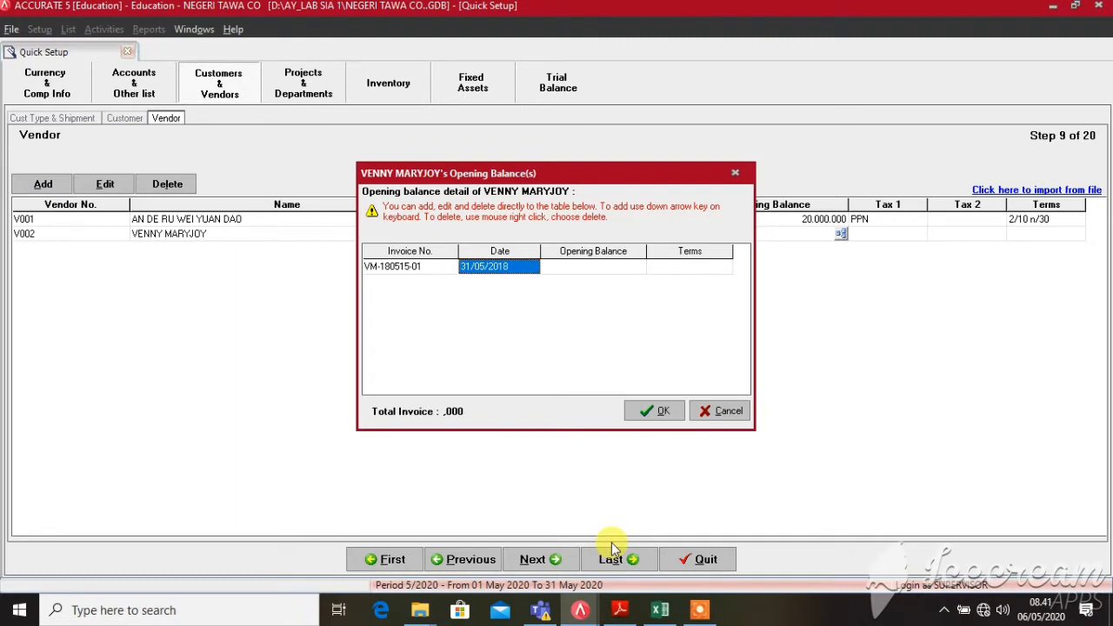
pyautogui.write('18/')
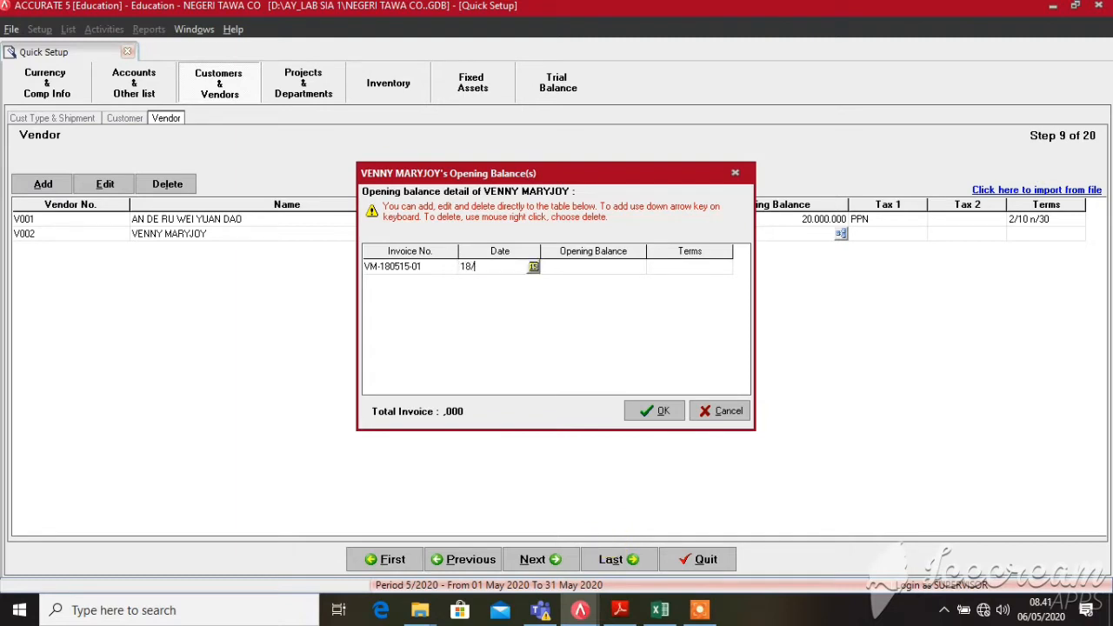
pyautogui.write('05/2018')
pyautogui.press('Tab')
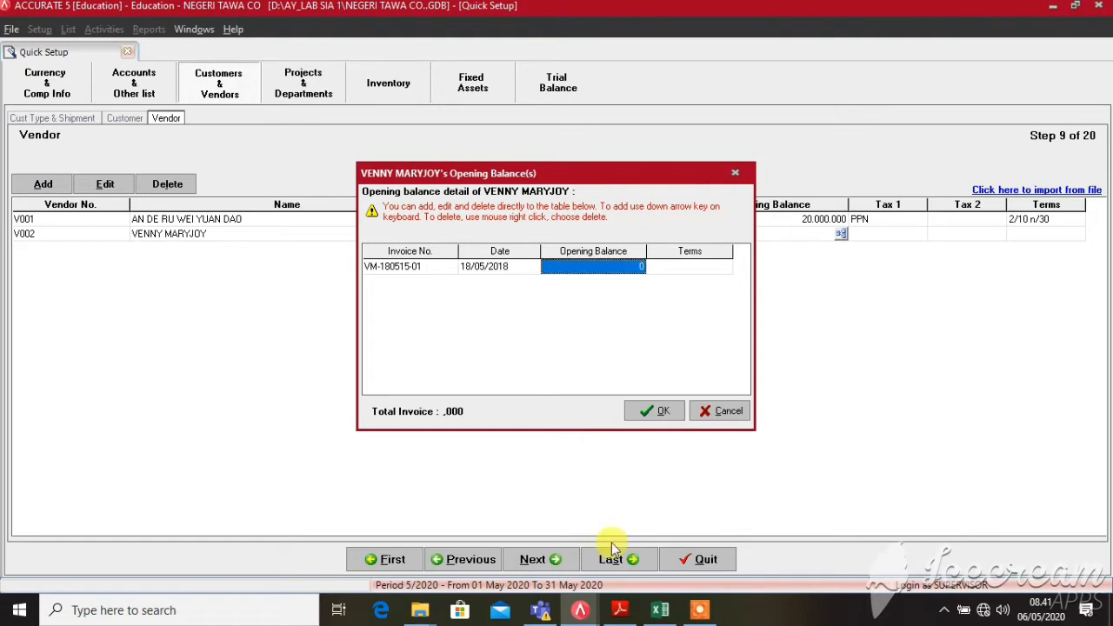
# - Set the opening balance of invoice VM-180515-01 to 2.000 with terms Net 30
pyautogui.write('2000')
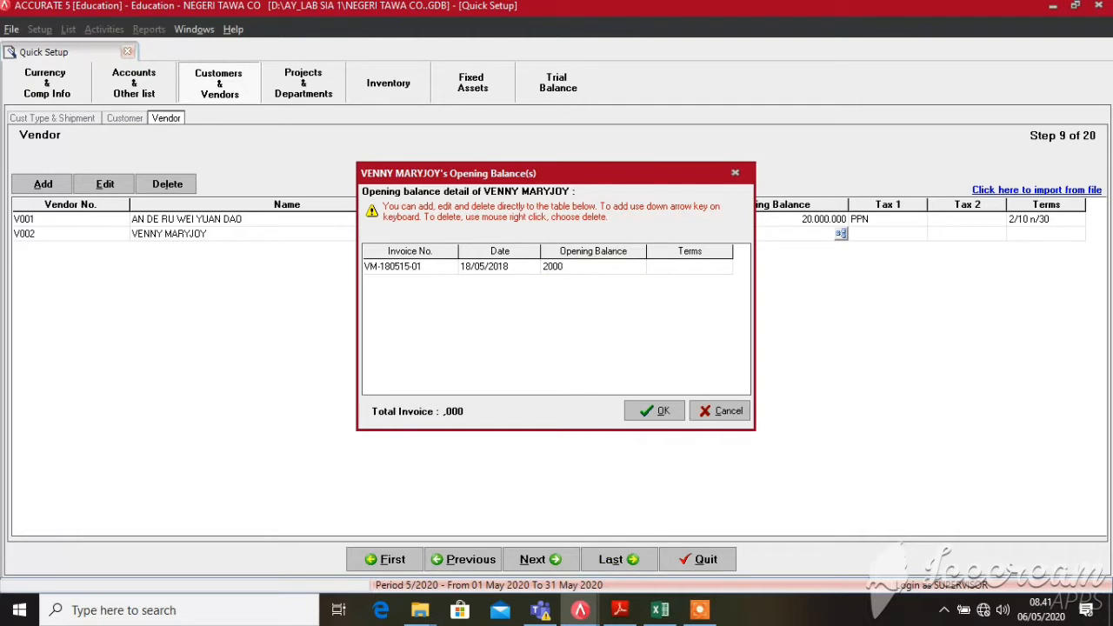
pyautogui.press('Tab')
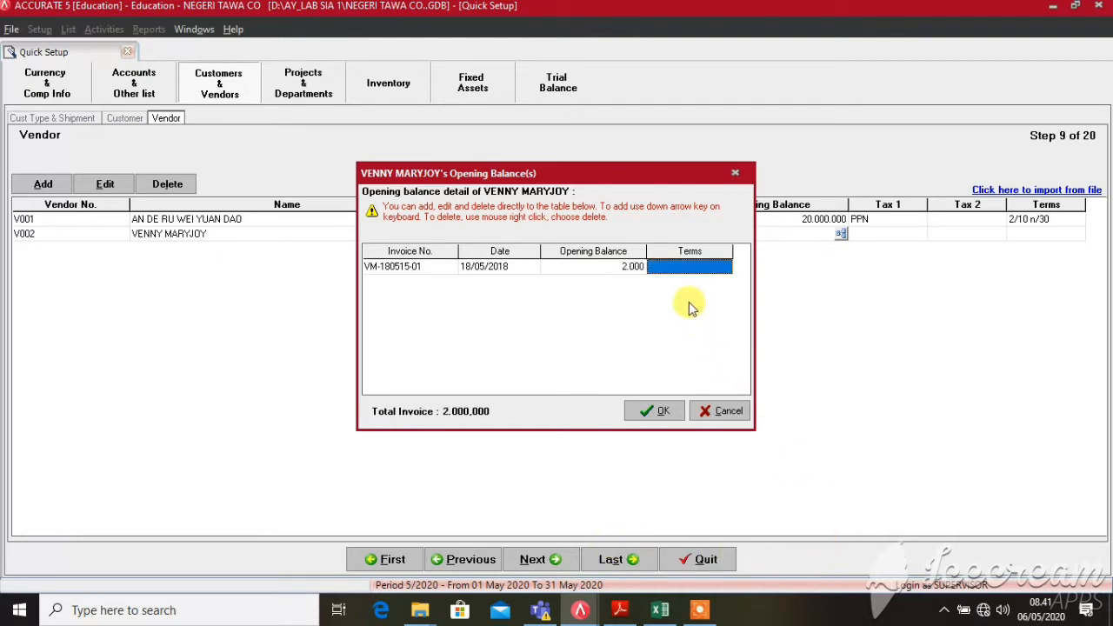
pyautogui.click(690, 266)
pyautogui.click(724, 268)
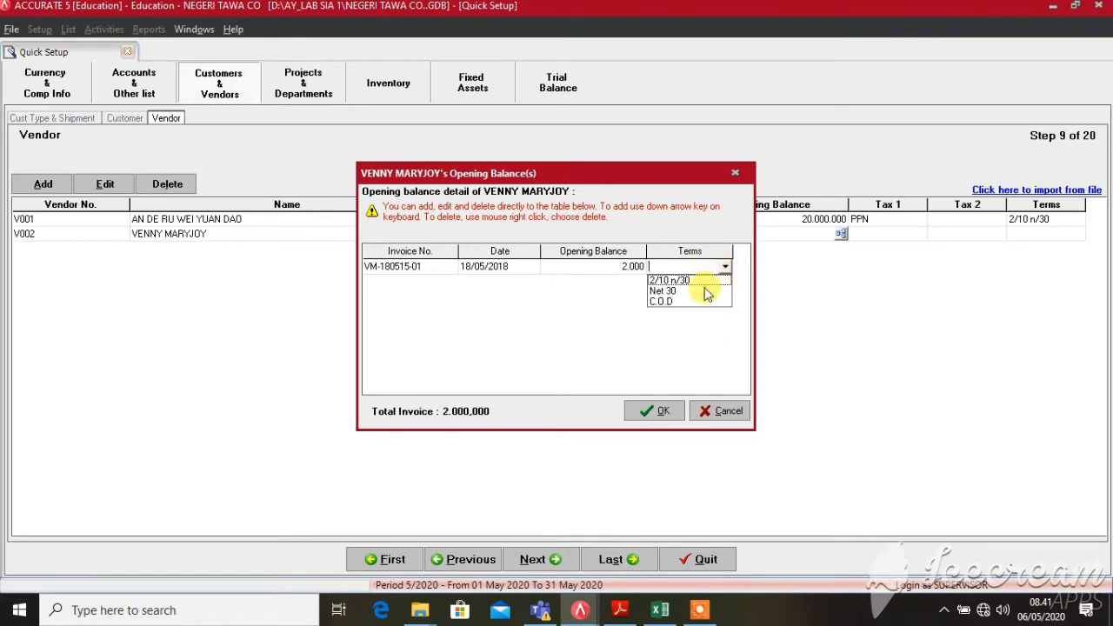
pyautogui.click(695, 291)
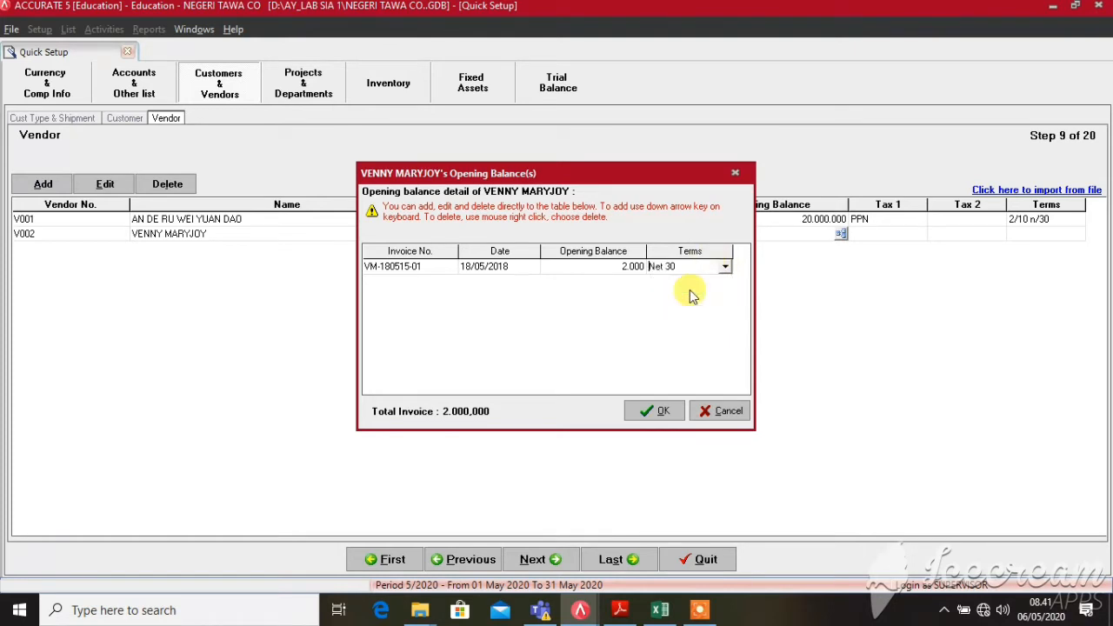
# - Accept vendor V002's opening balance details and set the vendor's Tax 1 to PPN
pyautogui.click(639, 409)
pyautogui.press('Tab')
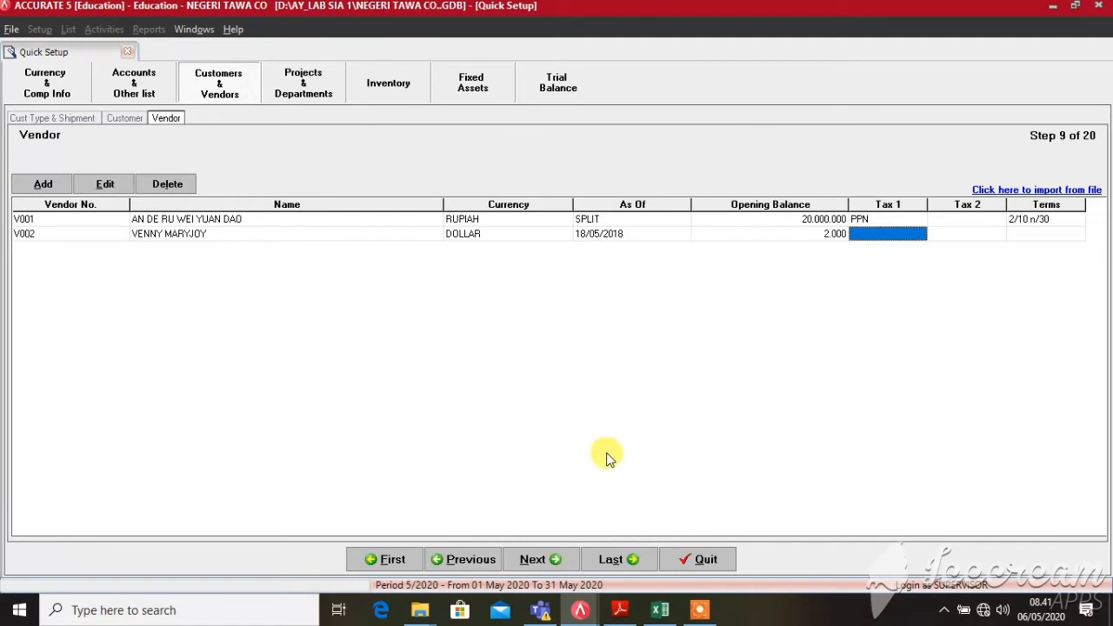
pyautogui.press('Tab')
pyautogui.click(900, 234)
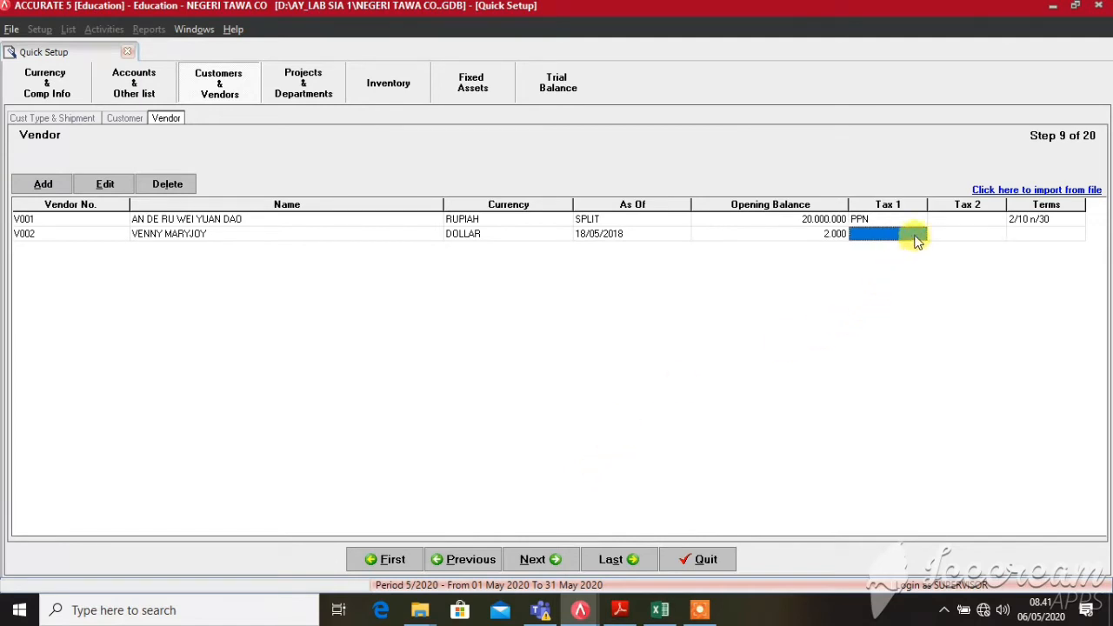
pyautogui.click(917, 236)
pyautogui.click(919, 233)
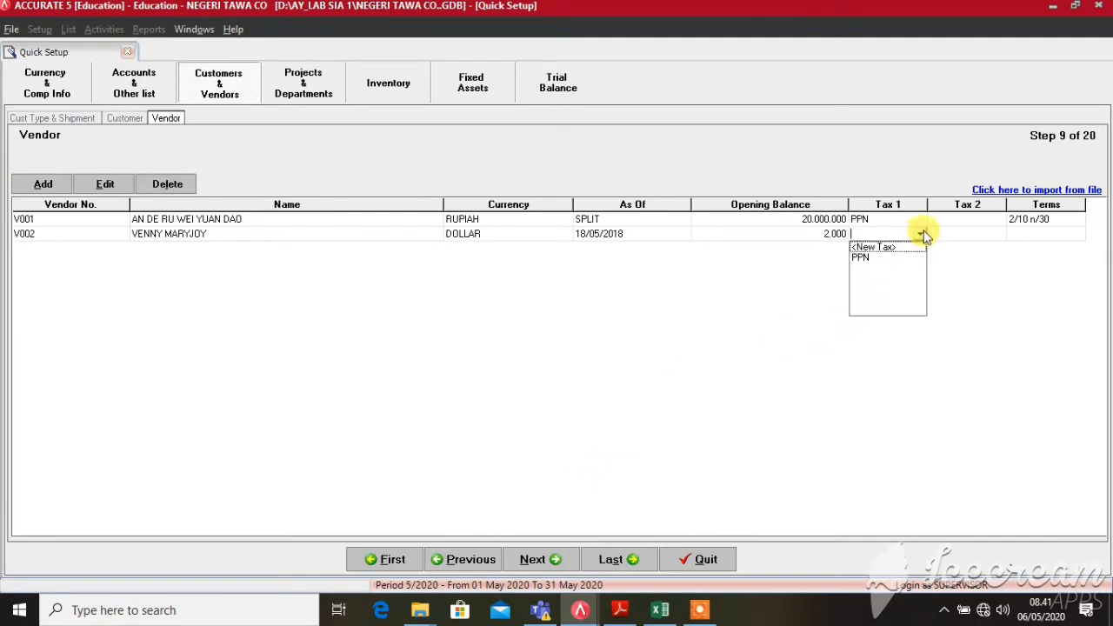
pyautogui.click(873, 257)
# - Set vendor V002's payment terms to Net 30
pyautogui.press('Tab')
pyautogui.press('Tab')
pyautogui.click(1018, 235)
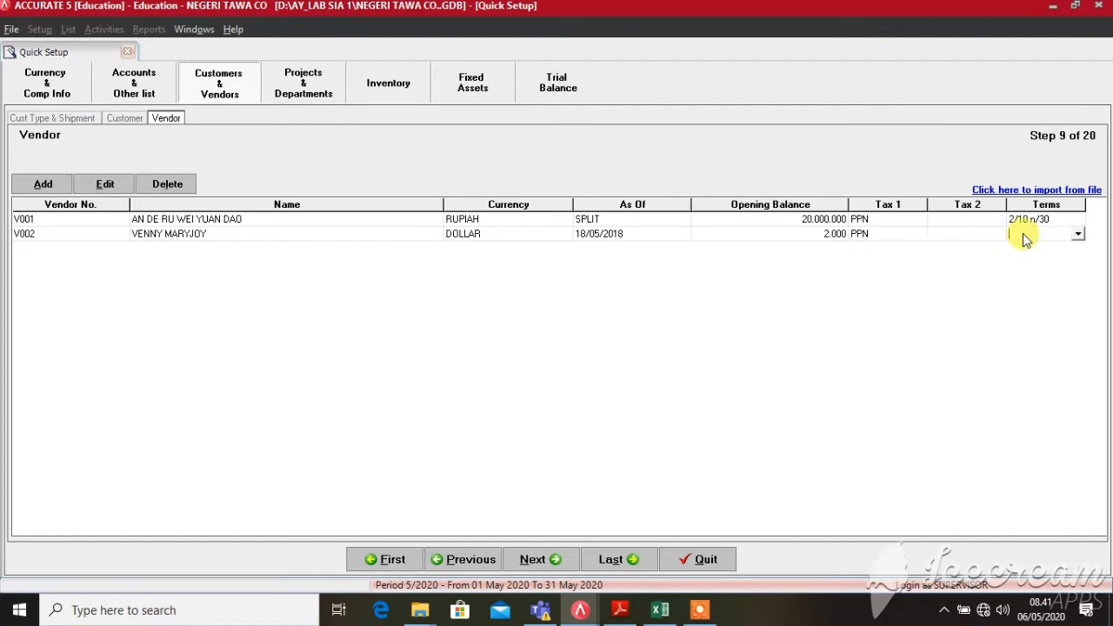
pyautogui.click(1077, 234)
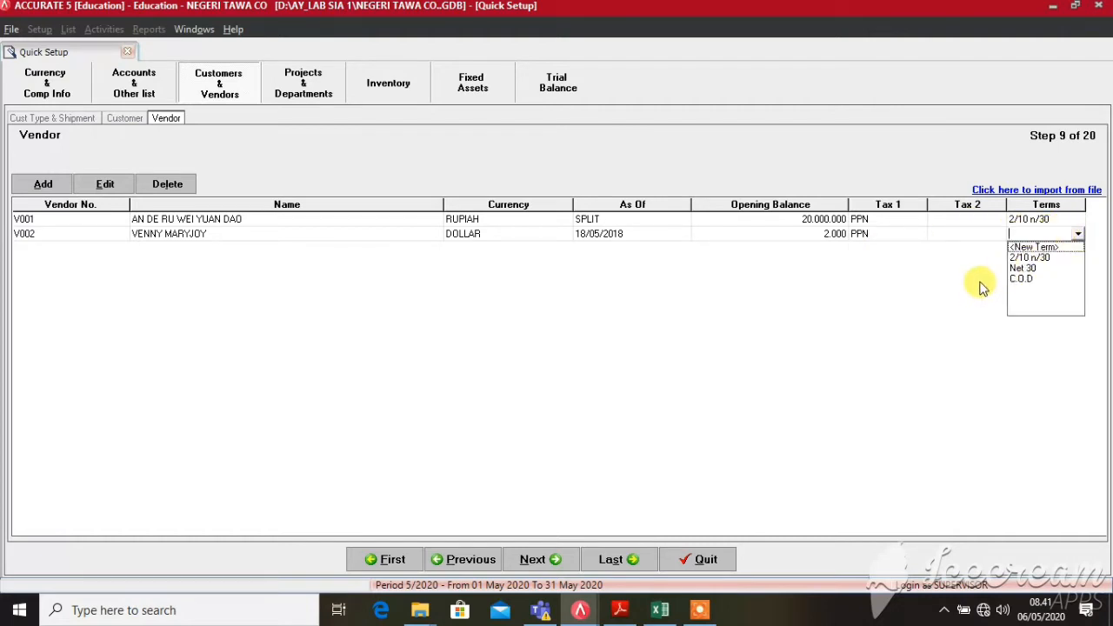
pyautogui.click(1022, 269)
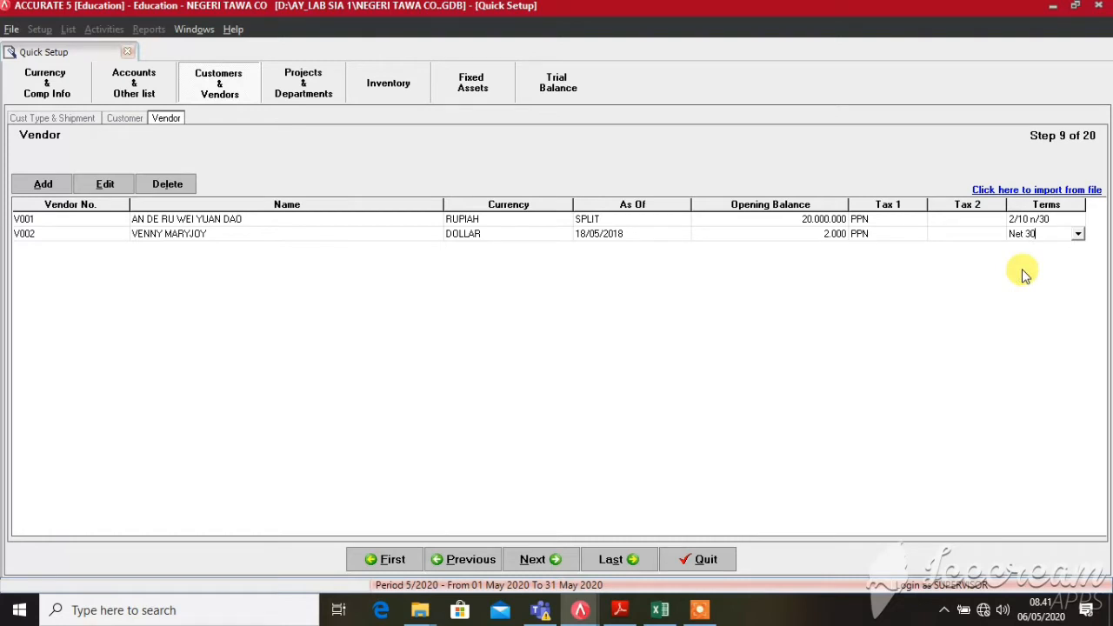
# - Add vendor V003 with the vendor's full name
pyautogui.press('Tab')
pyautogui.press('Tab')
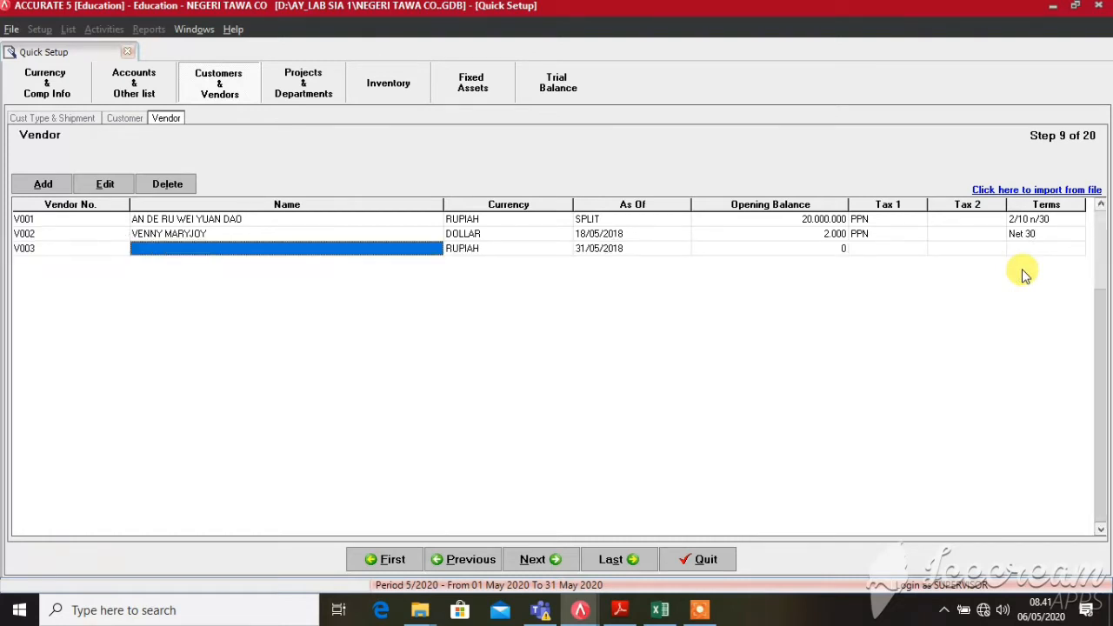
pyautogui.write('YO')
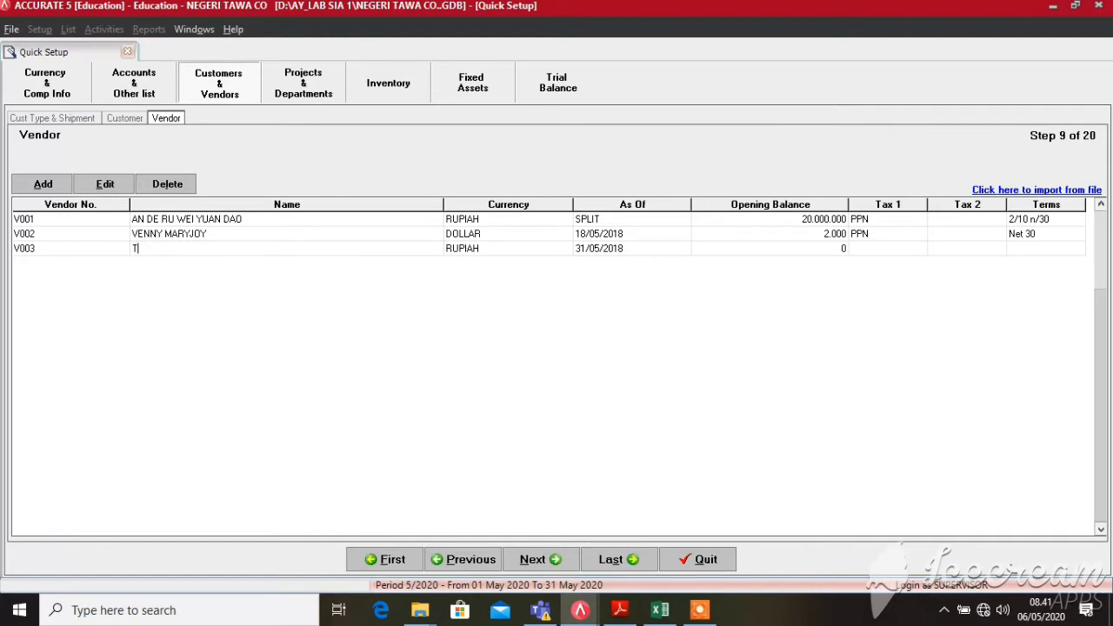
pyautogui.write('ANA ALI')
pyautogui.press('BackSpace')
pyautogui.press('BackSpace')
pyautogui.write('IFA')
pyautogui.press('Tab')
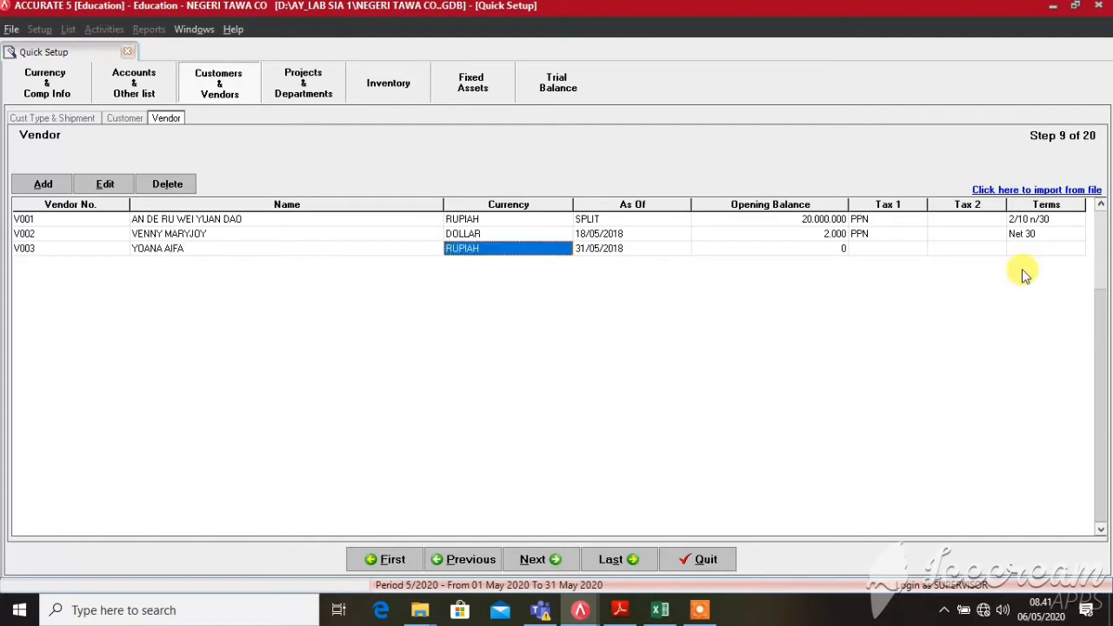
# - Open vendor V003's opening balance details and add invoice YA-150515-01 dated 15/05/2018
pyautogui.press('Tab')
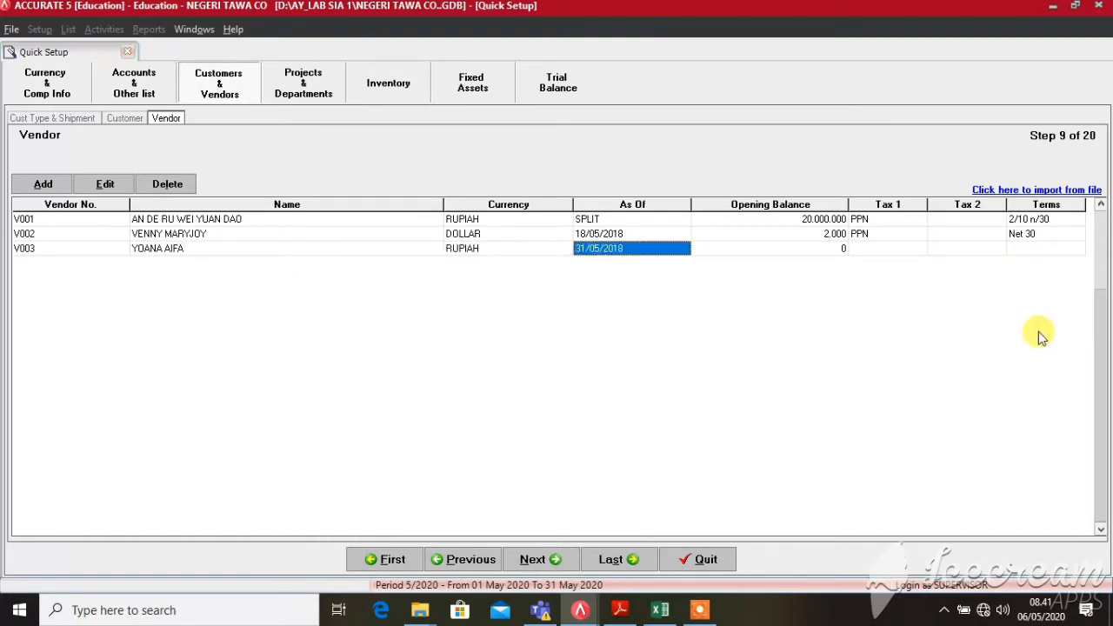
pyautogui.press('Tab')
pyautogui.click(832, 249)
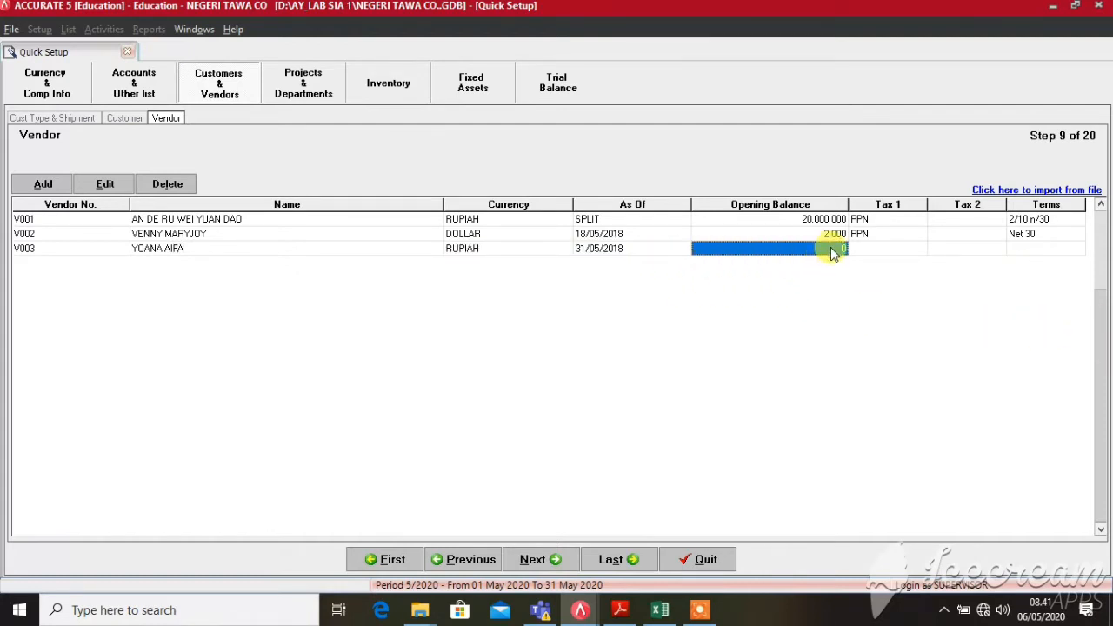
pyautogui.click(840, 249)
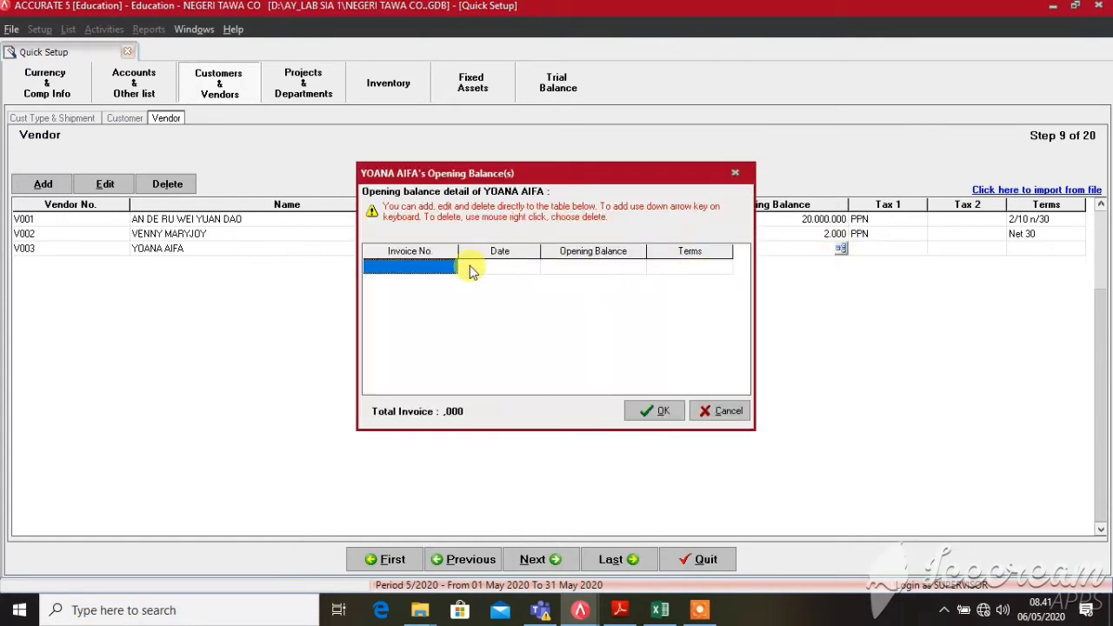
pyautogui.click(426, 267)
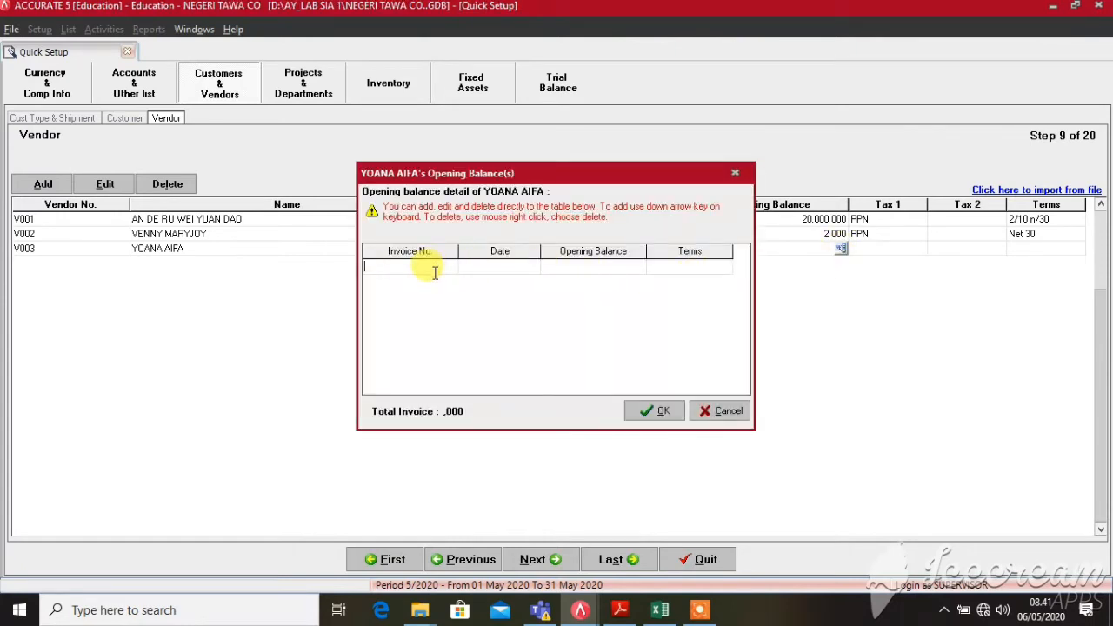
pyautogui.write('YA-')
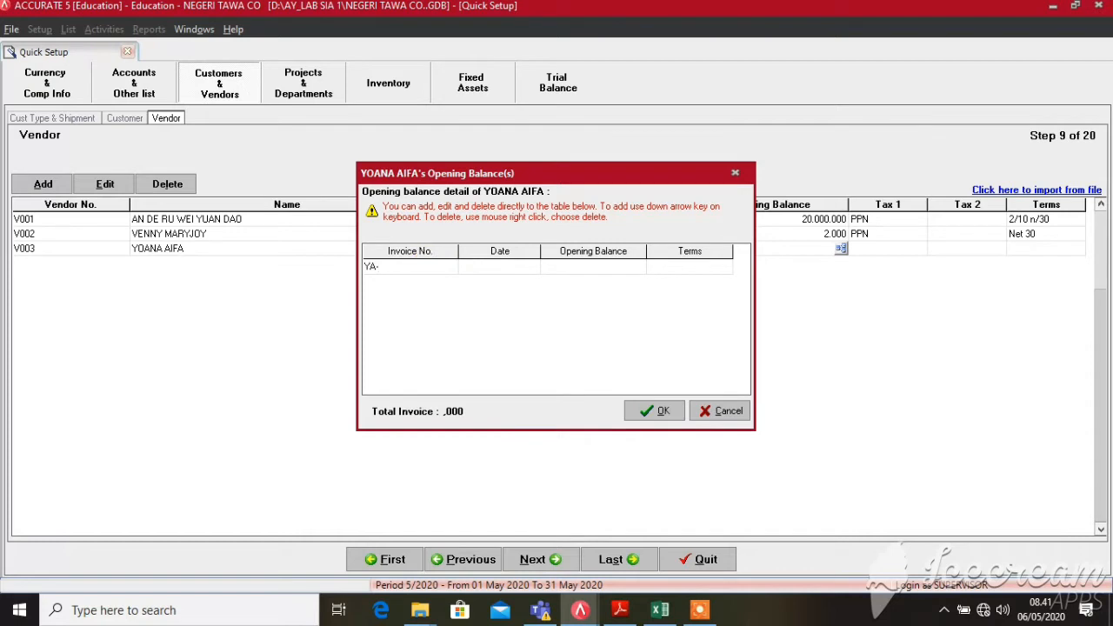
pyautogui.write('150515-01')
pyautogui.press('Tab')
pyautogui.write('15/05/20')
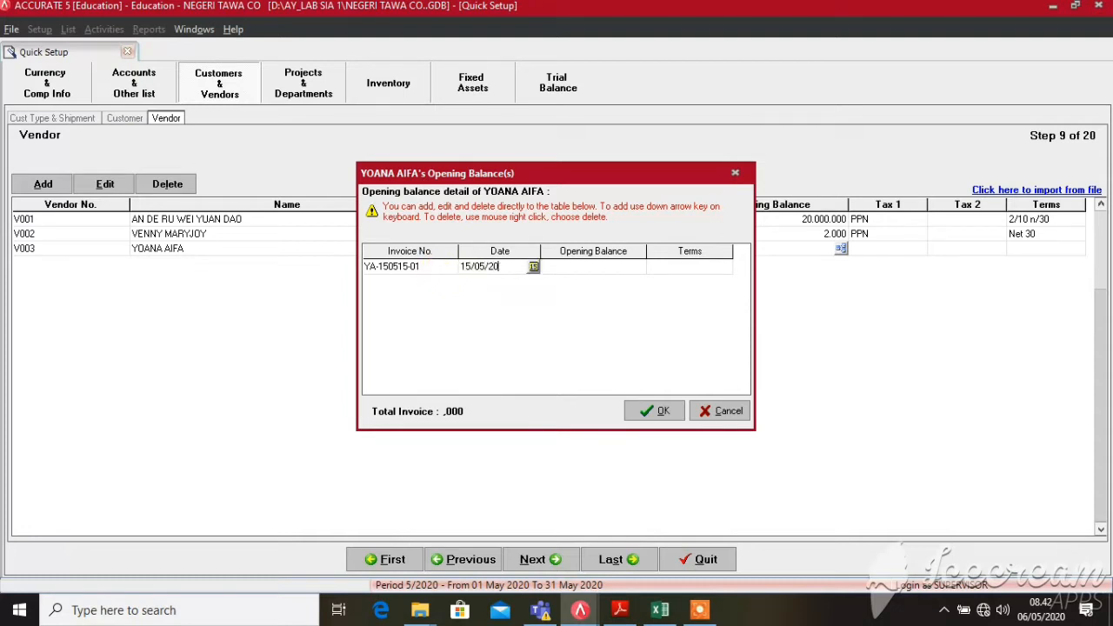
pyautogui.write('18')
pyautogui.press('Tab')
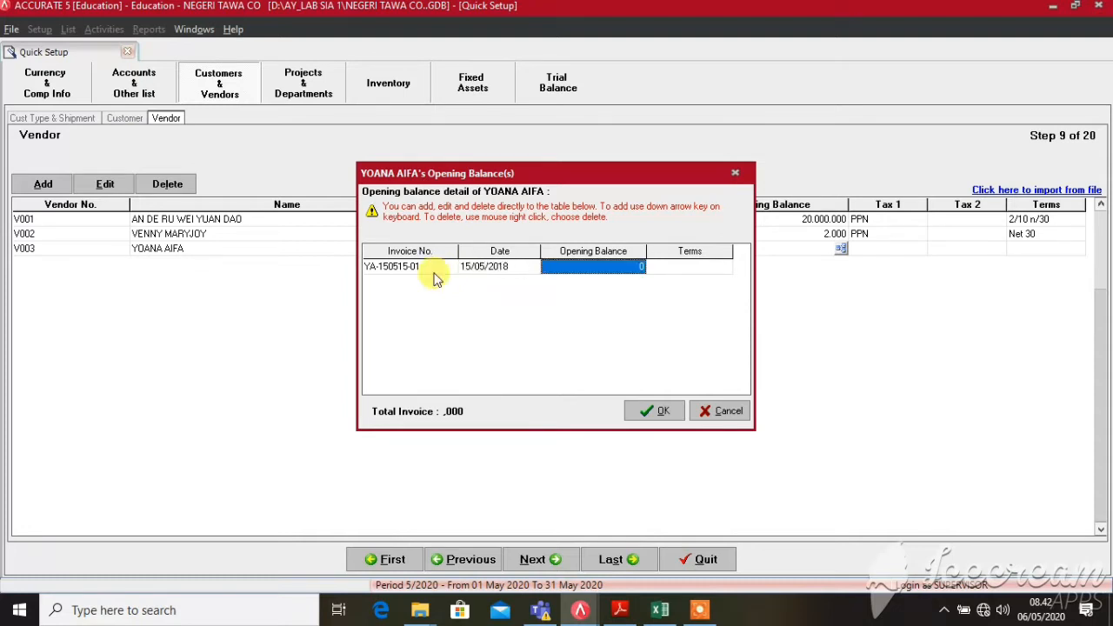
# - Set the opening balance of invoice YA-150515-01 to 9.000.000 with terms Net 30
pyautogui.write('9000000')
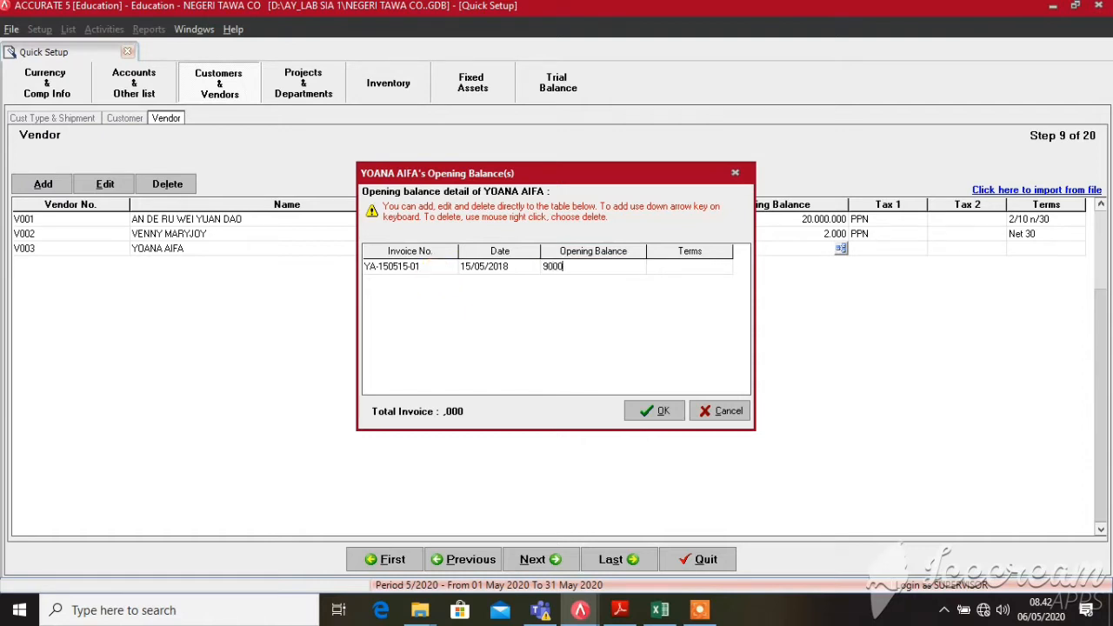
pyautogui.press('Tab')
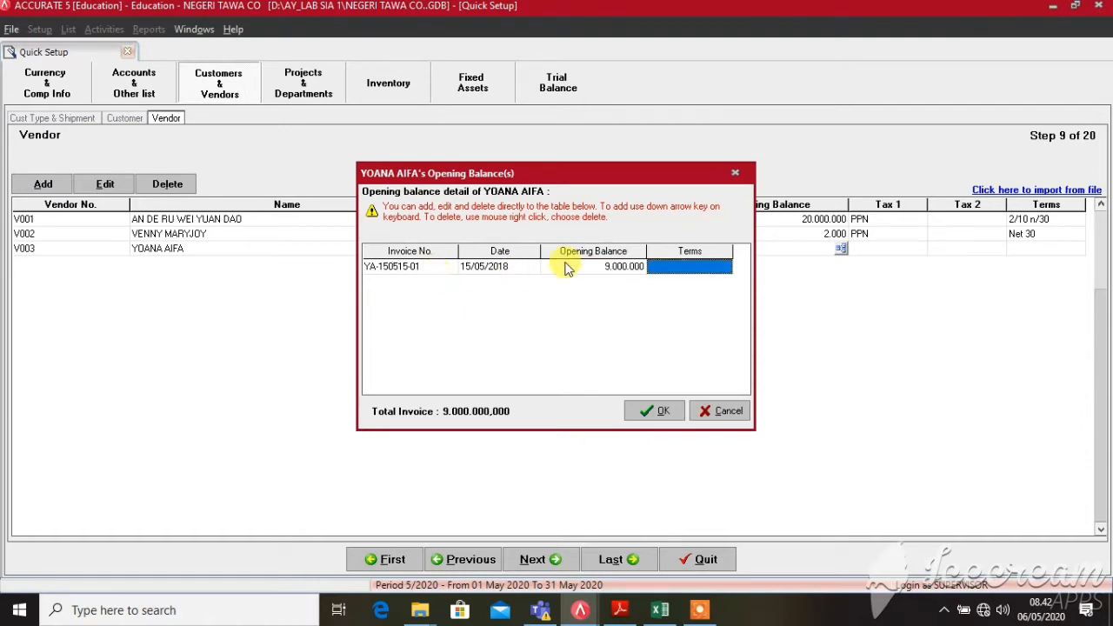
pyautogui.click(669, 268)
pyautogui.click(724, 267)
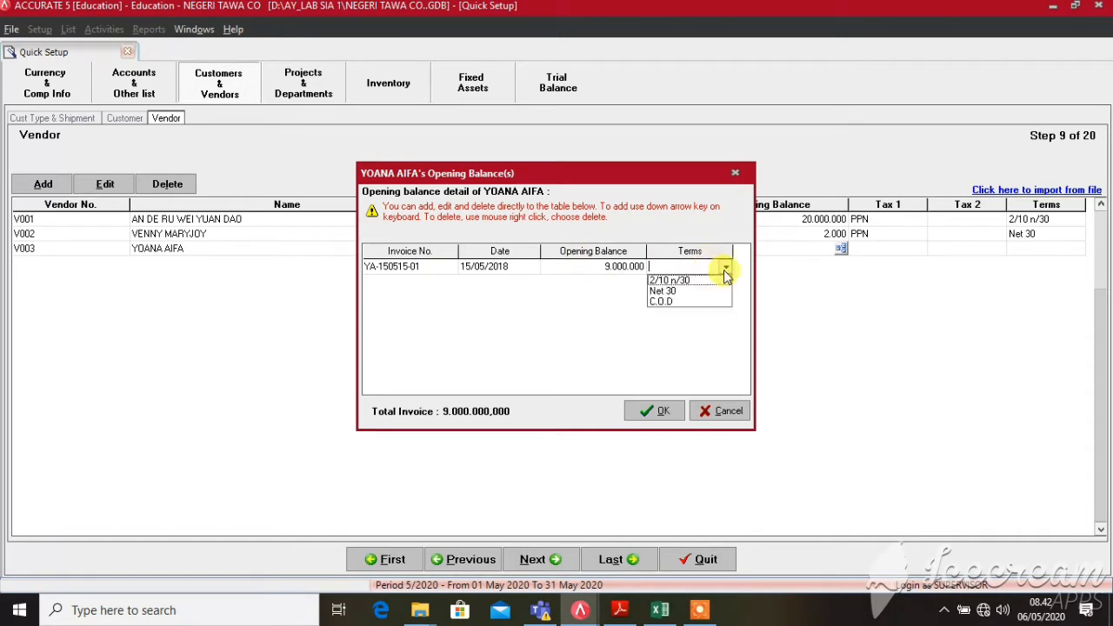
pyautogui.click(668, 293)
# - Add a second opening balance invoice for vendor V003, numbered YA-250515-02 and dated 25/05/2018
pyautogui.press('Down')
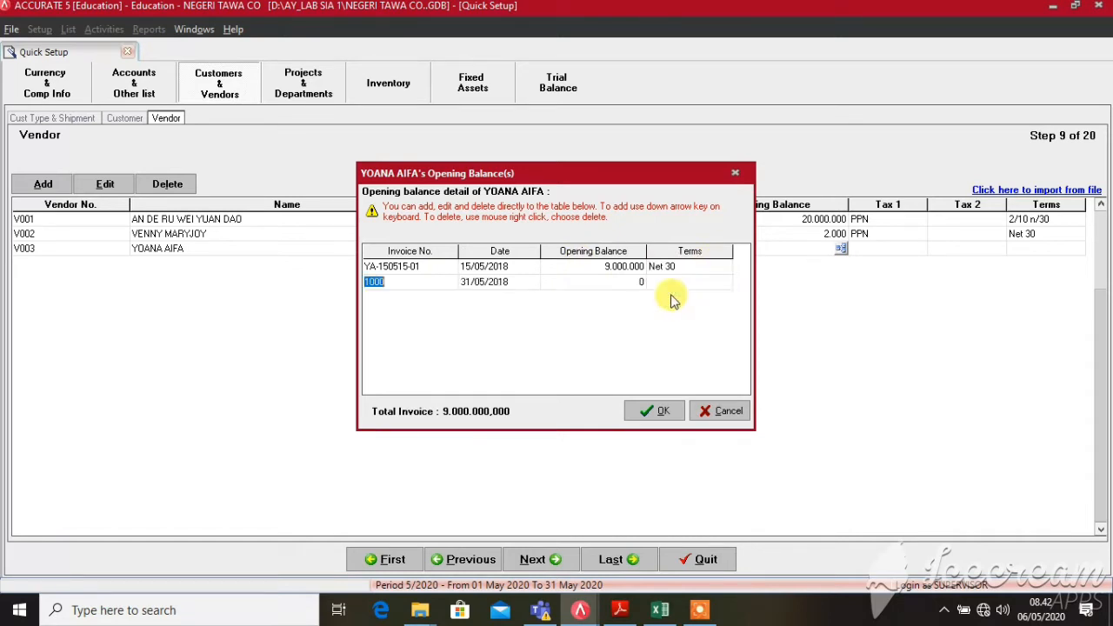
pyautogui.write('YA')
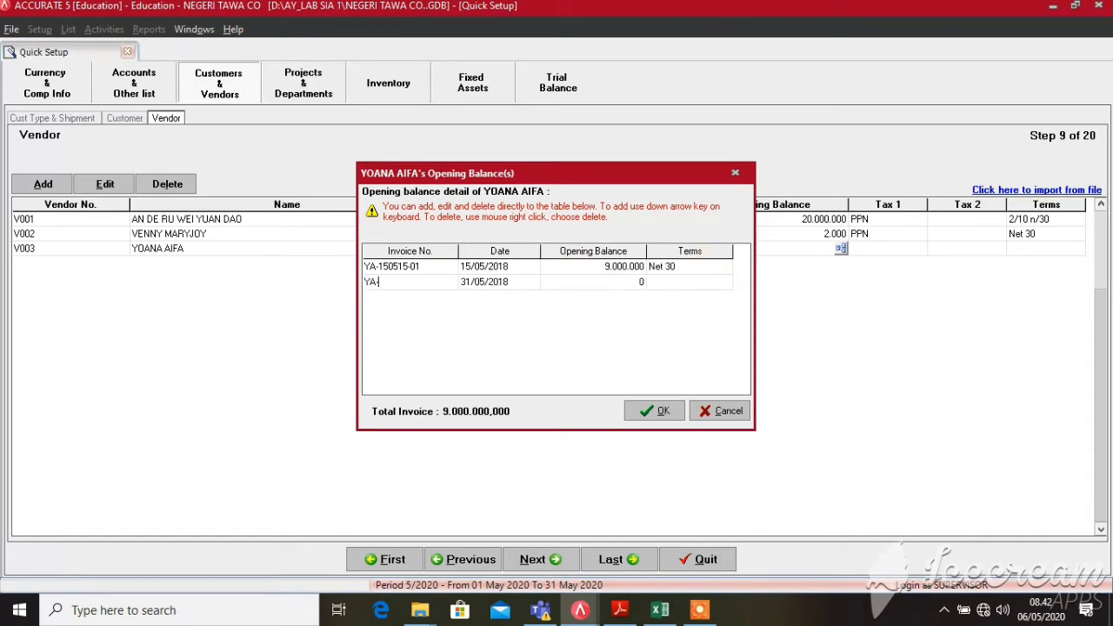
pyautogui.write('-250515-02')
pyautogui.press('Tab')
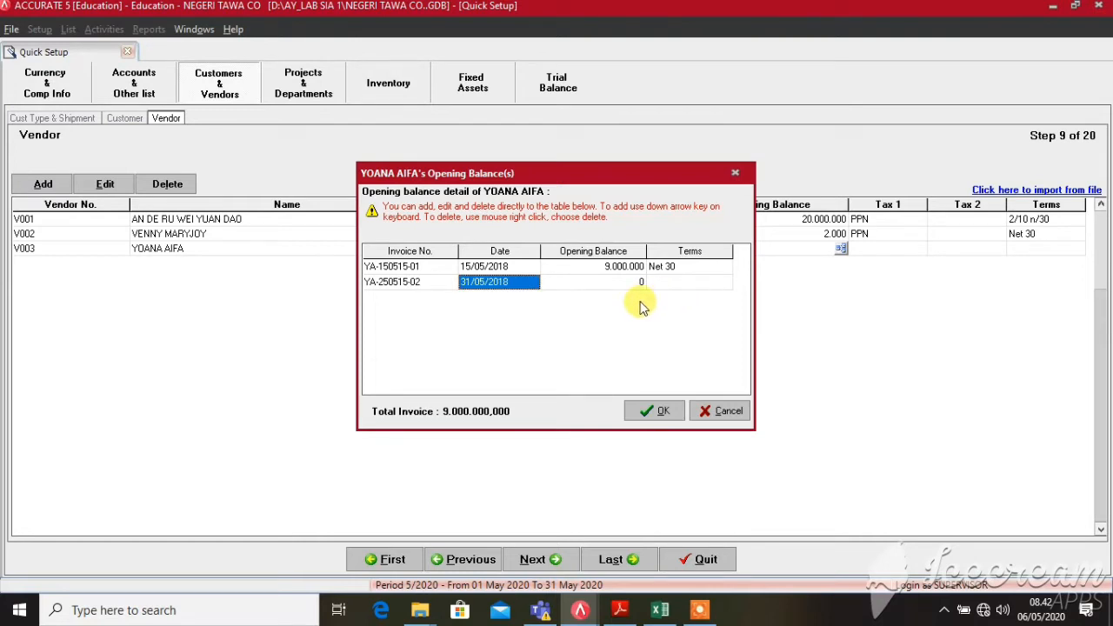
pyautogui.write('25/0')
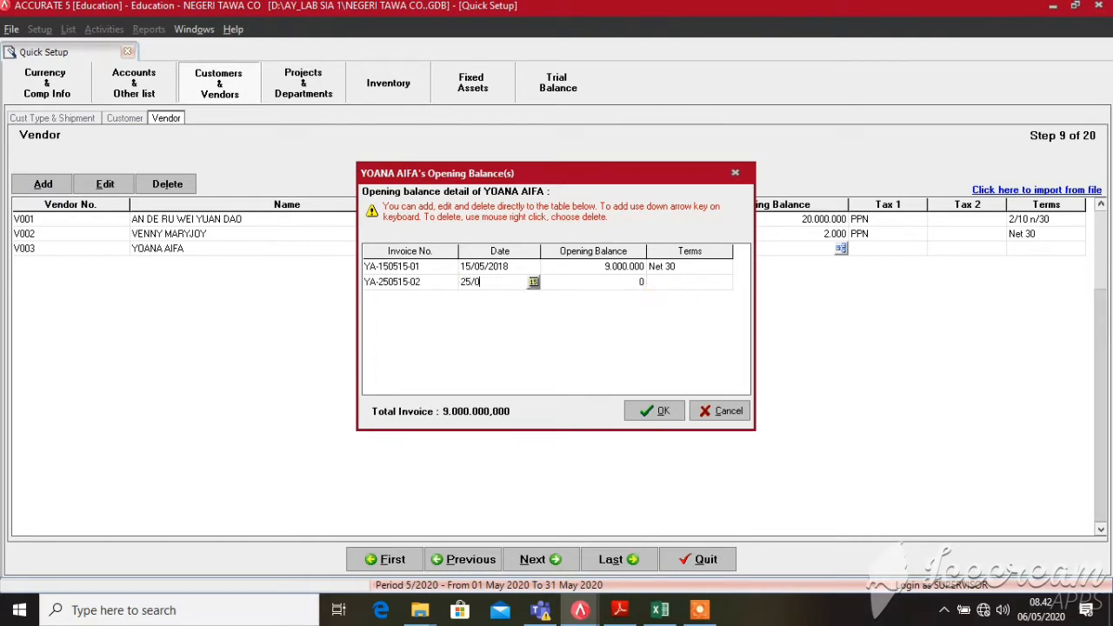
pyautogui.write('5/2018')
pyautogui.press('Tab')
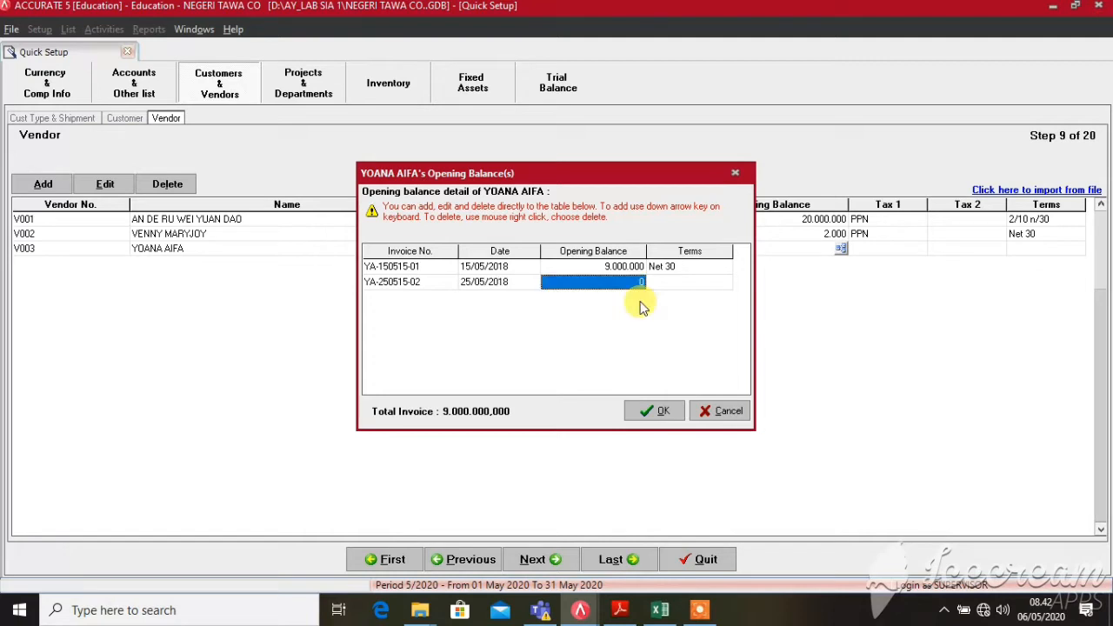
# - Set invoice YA-250515-02's opening balance to 9.600.000 with terms Net 30 and accept the opening balance details
pyautogui.write('9')
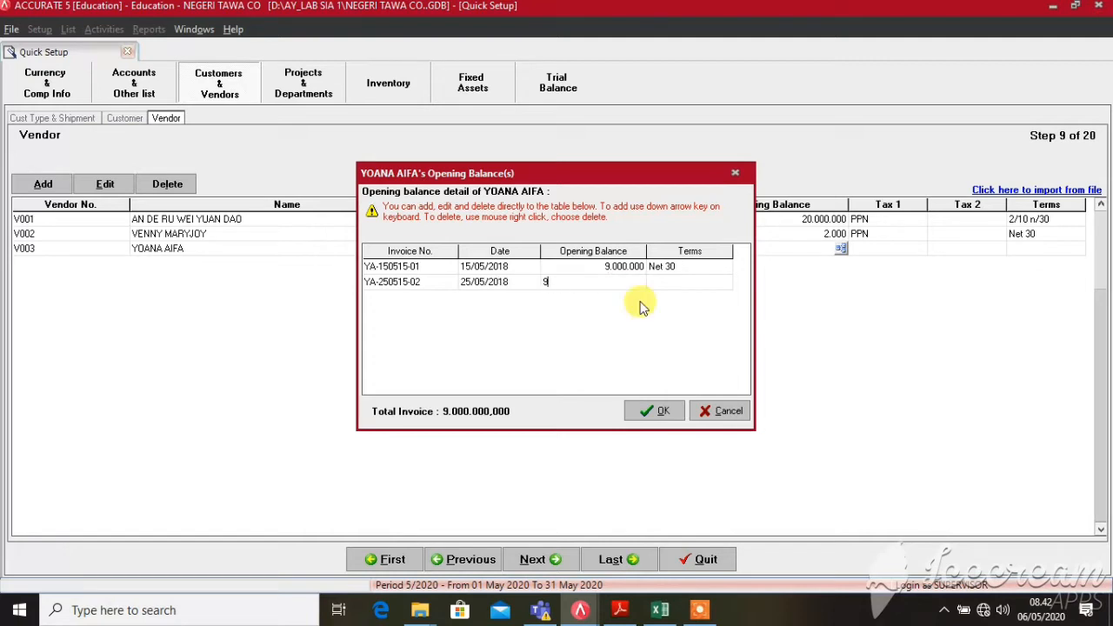
pyautogui.write('.600.000000')
pyautogui.press('Tab')
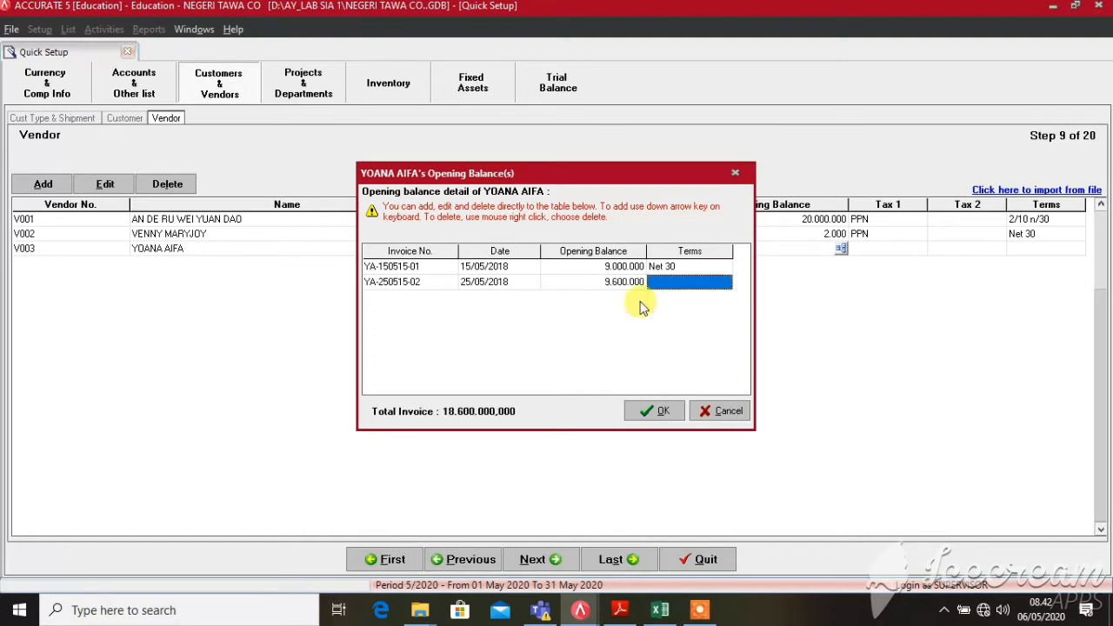
pyautogui.click(660, 282)
pyautogui.click(725, 281)
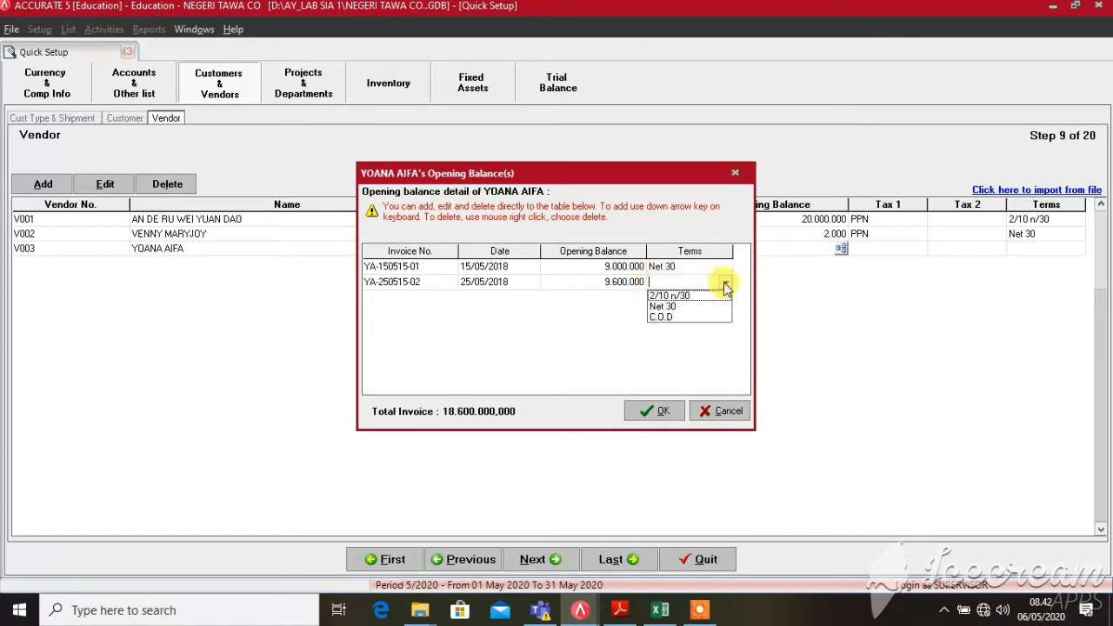
pyautogui.click(706, 306)
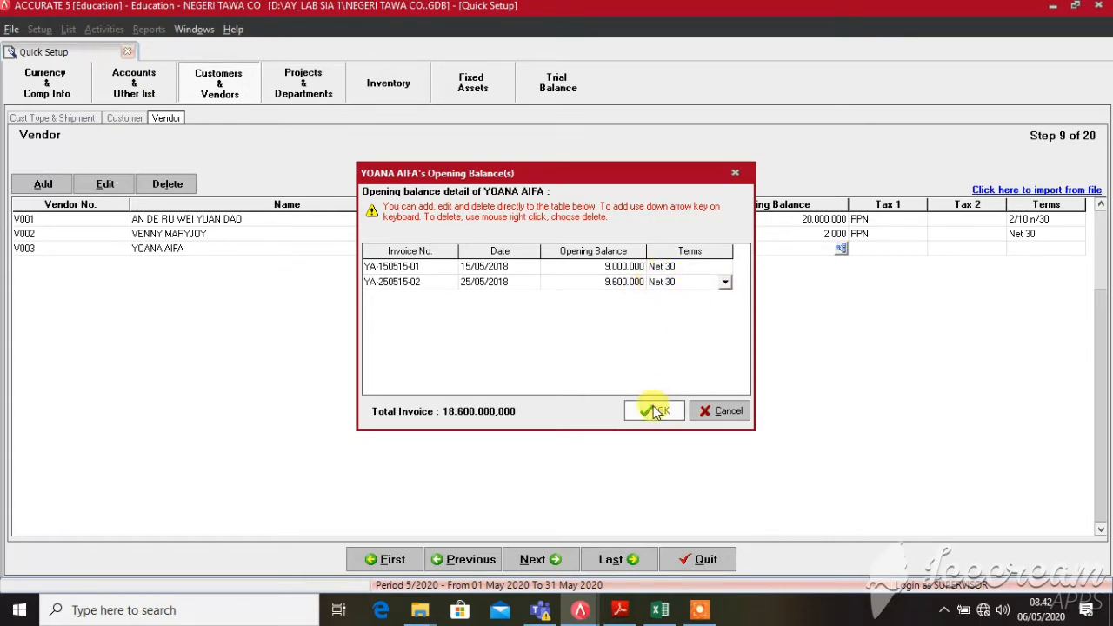
pyautogui.click(656, 411)
# - Set vendor V003's Tax 1 to PPN and its payment terms to Net 30
pyautogui.press('Tab')
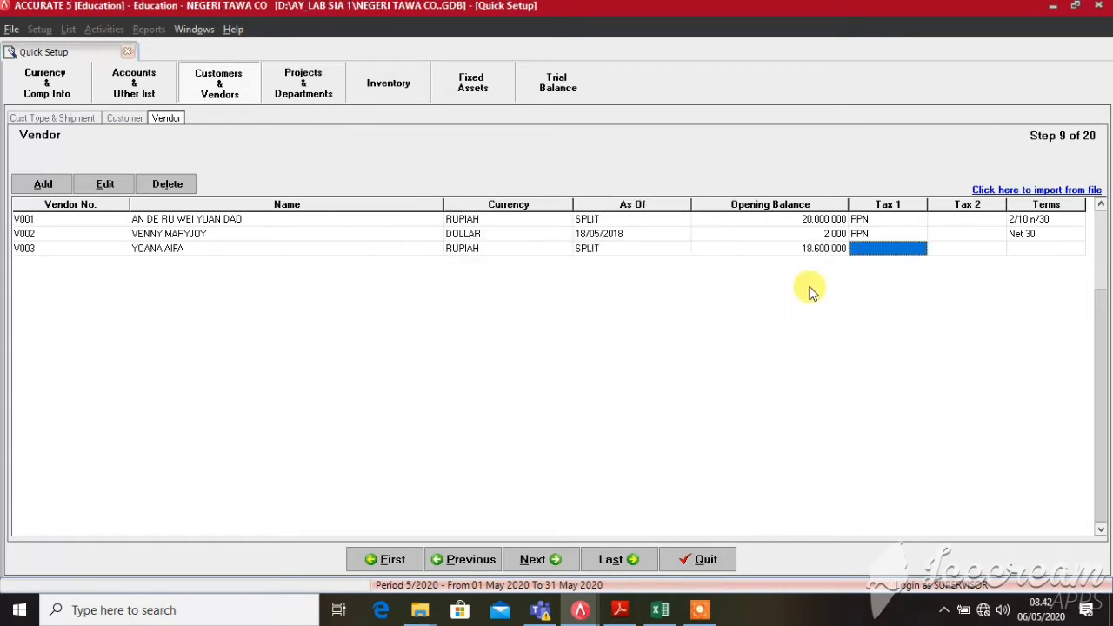
pyautogui.click(920, 248)
pyautogui.click(920, 249)
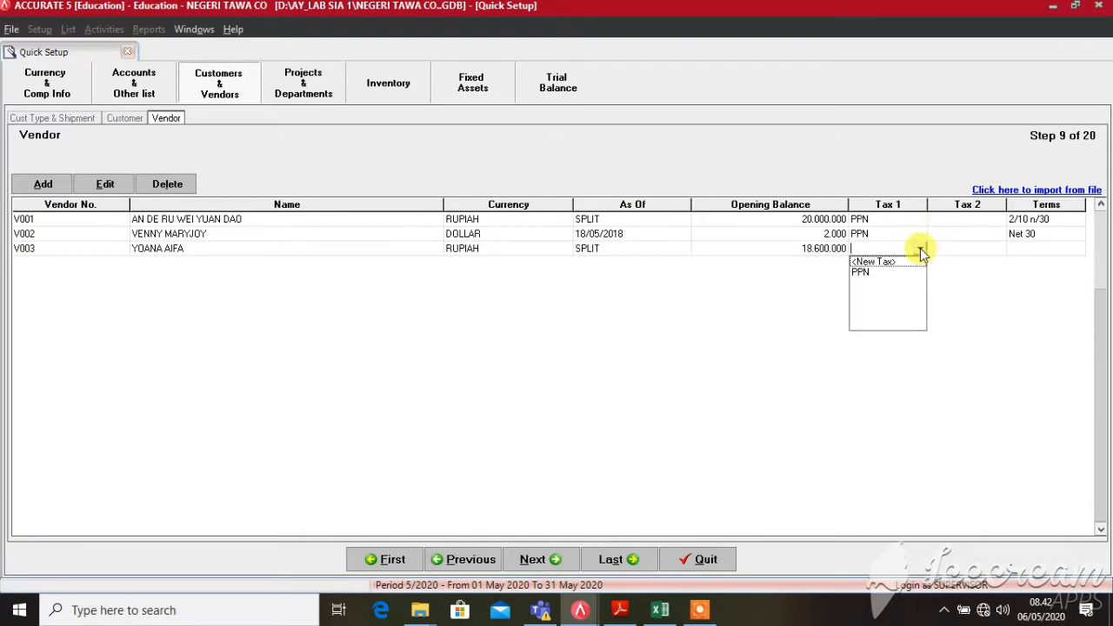
pyautogui.click(881, 275)
pyautogui.click(1039, 250)
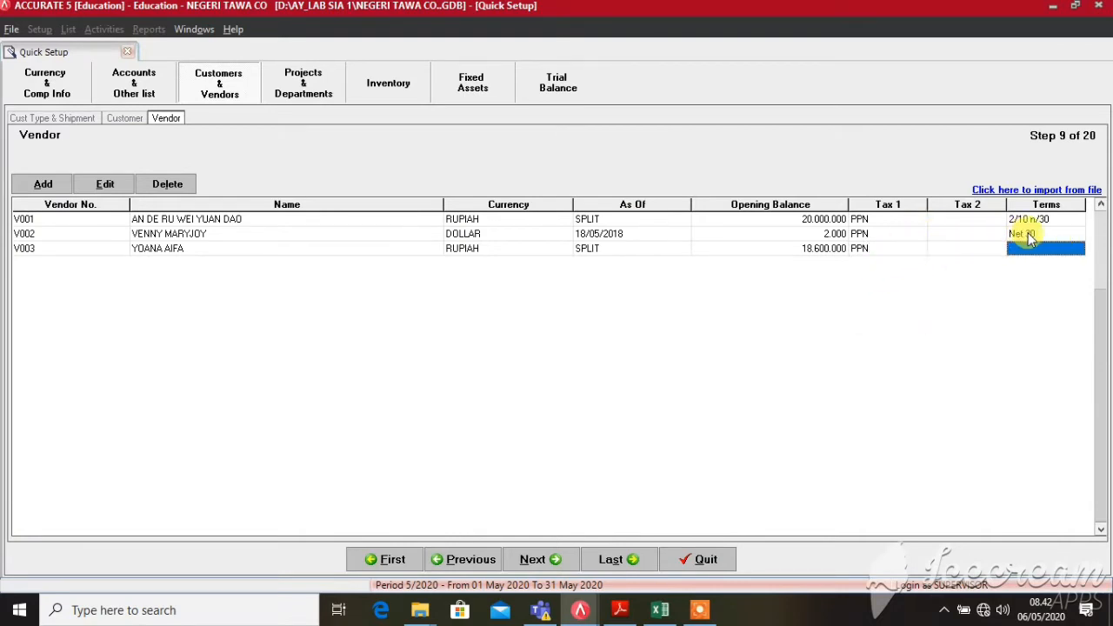
pyautogui.click(1041, 252)
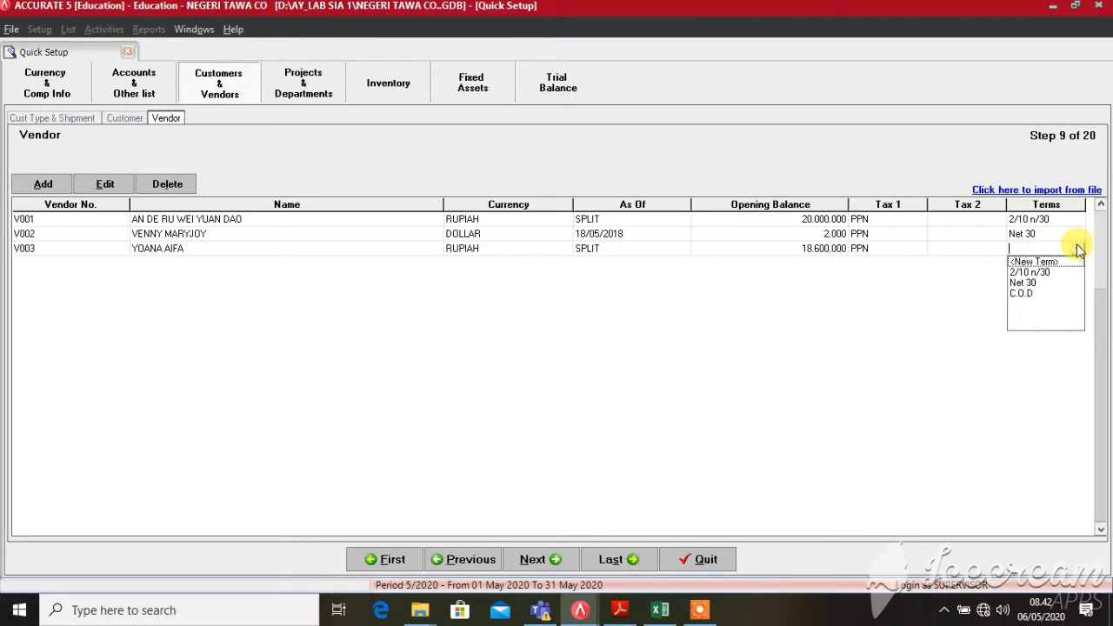
pyautogui.click(1078, 248)
pyautogui.click(1026, 283)
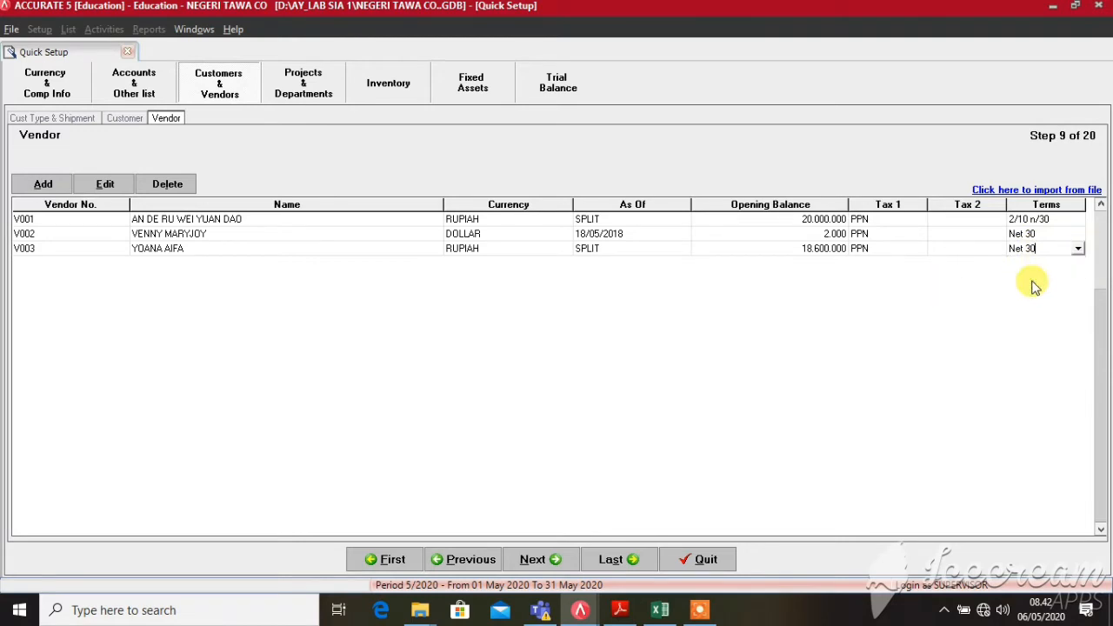
# - Add a new vendor row below V003 and enter the vendor's full name, keeping RUPIAH as the currency
pyautogui.press('Tab')
pyautogui.press('Tab')
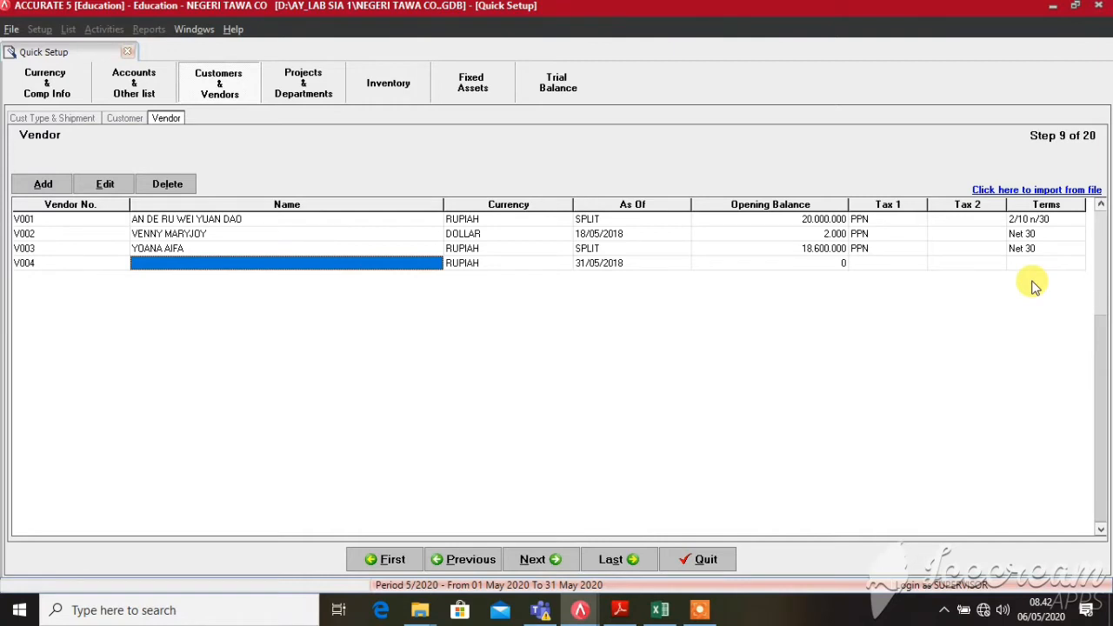
pyautogui.write('AND')
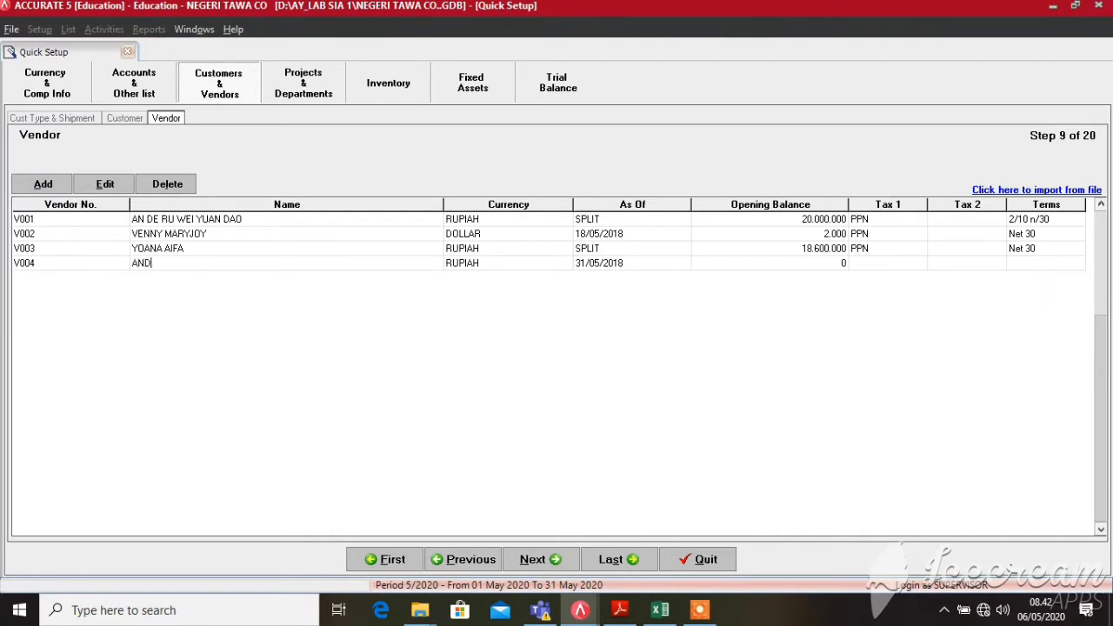
pyautogui.write('RZEY KOZEK')
pyautogui.press('Tab')
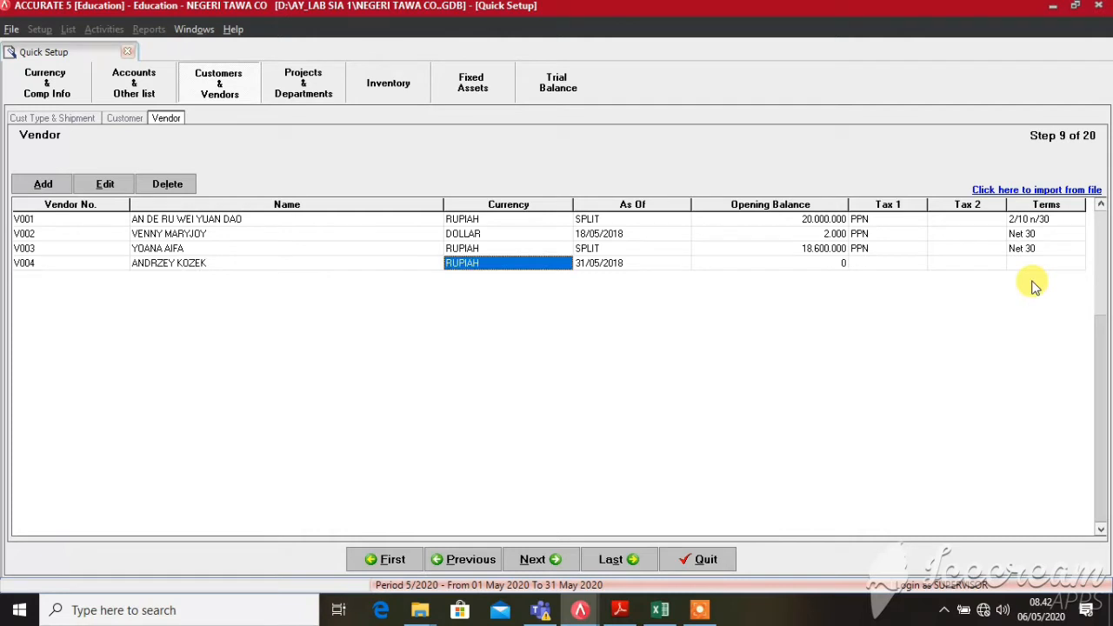
pyautogui.press('Tab')
pyautogui.press('Tab')
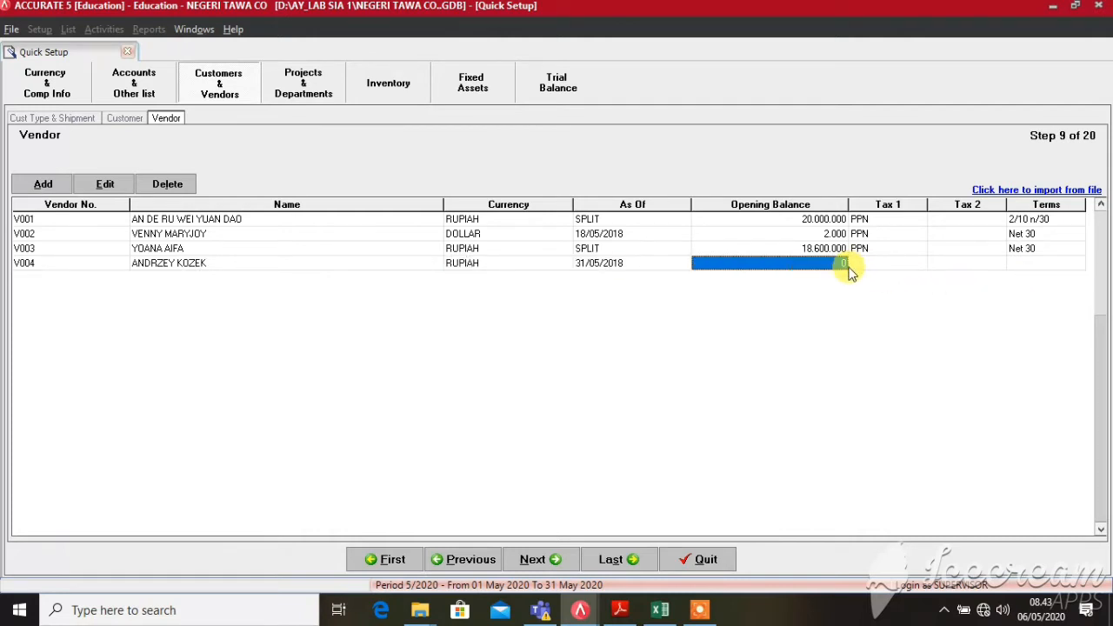
# - Add an opening balance invoice for vendor V004, numbered AK-100515-01 and dated 10/05/2018
pyautogui.click(840, 264)
pyautogui.click(840, 264)
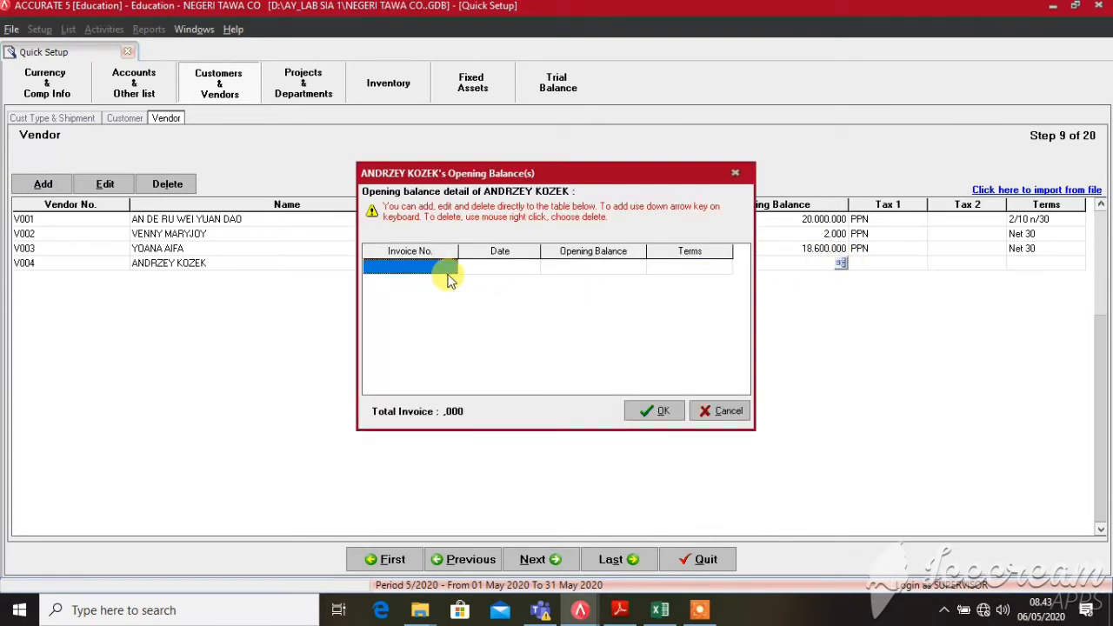
pyautogui.write('AK')
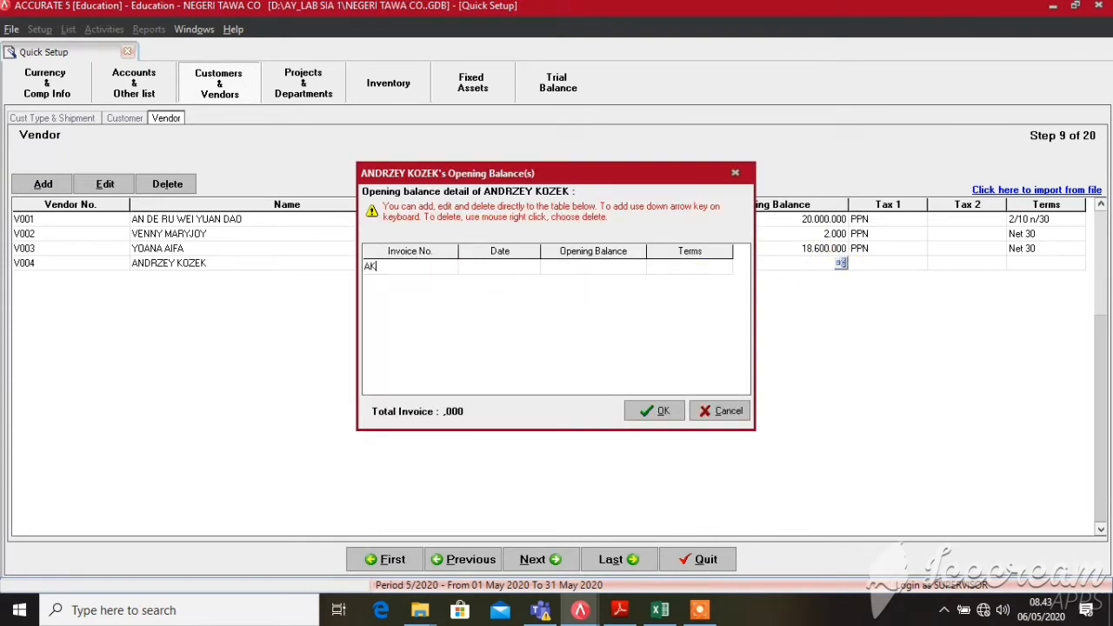
pyautogui.write('-100515-01')
pyautogui.press('Tab')
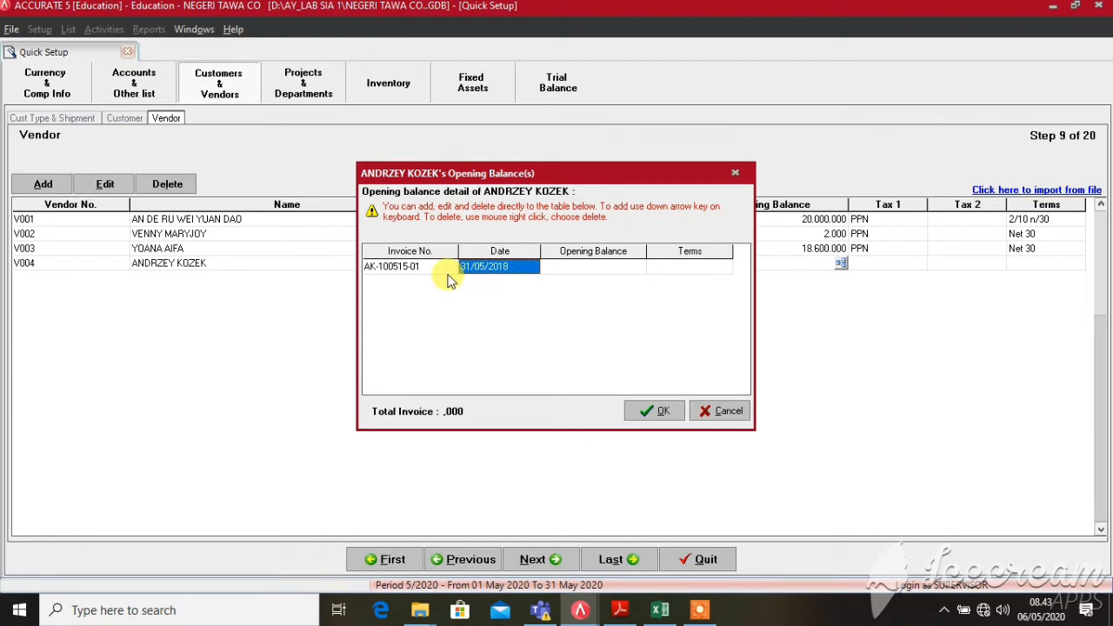
pyautogui.write('10/0')
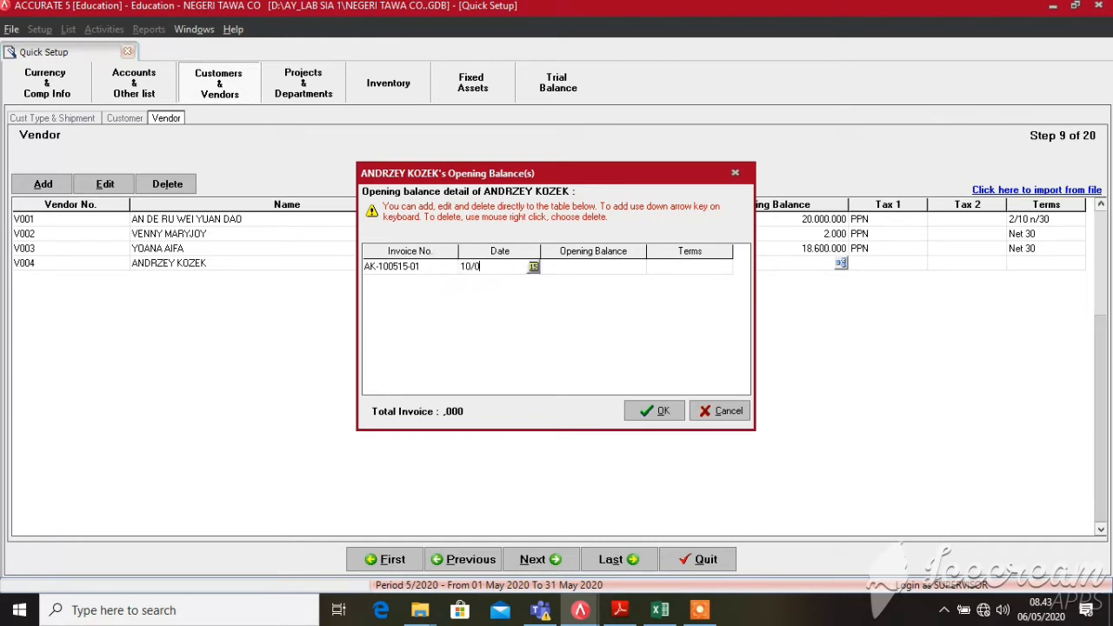
pyautogui.write('5/2018')
pyautogui.press('Tab')
# - Set invoice AK-100515-01's opening balance to 10.800.000 with terms 2/10 n/30
pyautogui.write('10.800.0')
pyautogui.write('000')
pyautogui.press('Tab')
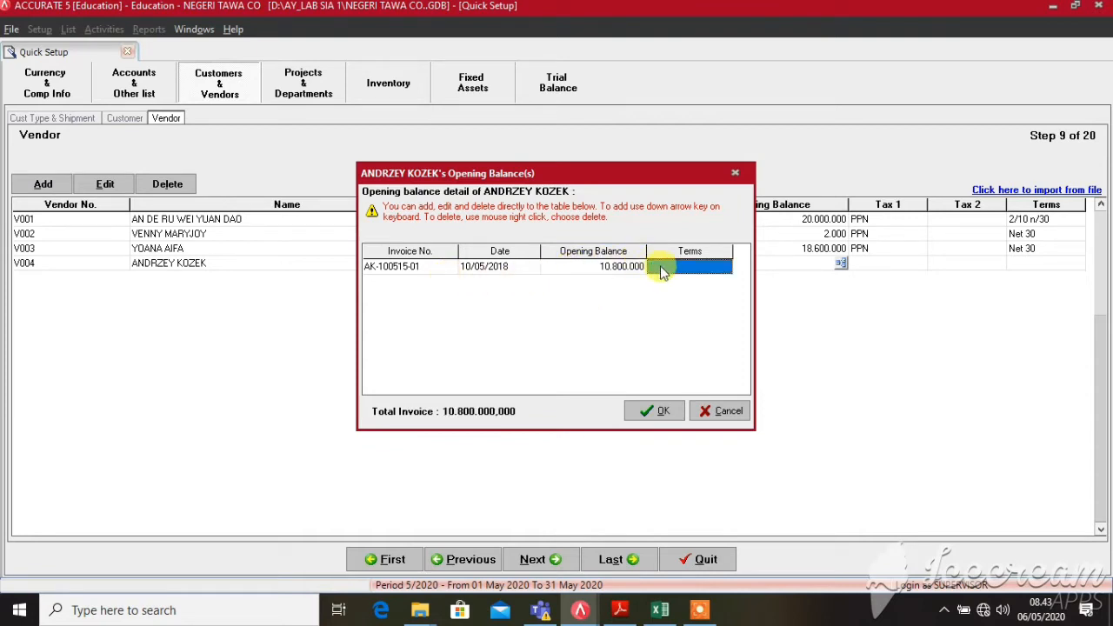
pyautogui.click(704, 265)
pyautogui.click(725, 266)
pyautogui.click(701, 280)
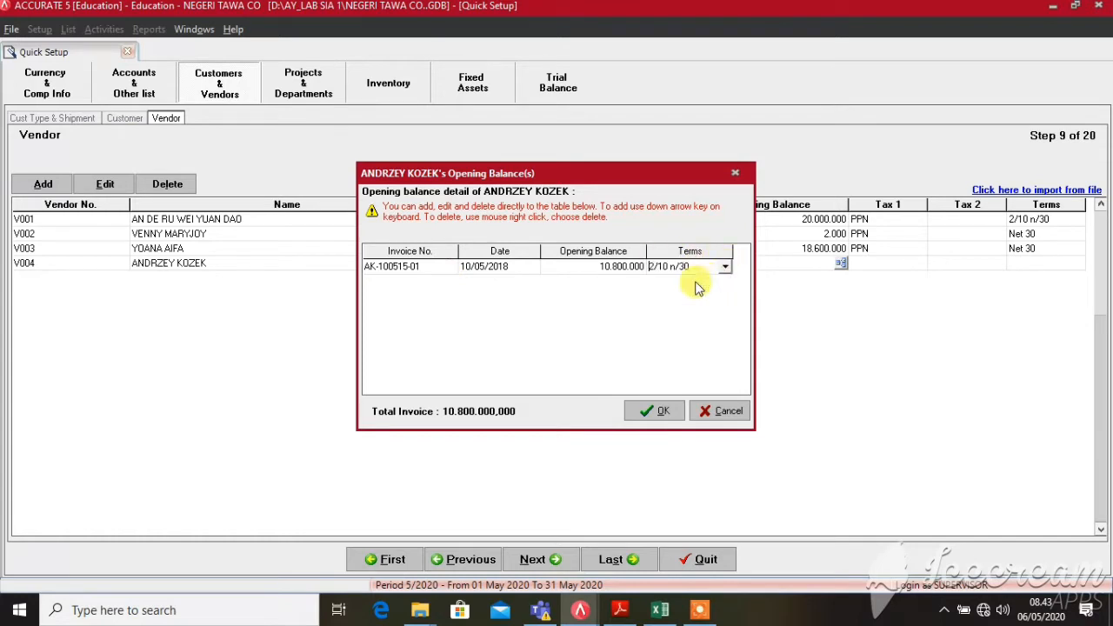
# - Add a second opening balance invoice for vendor V004, numbered AK-240515-02 and dated 24/05/2018
pyautogui.press('Down')
pyautogui.write('AK-')
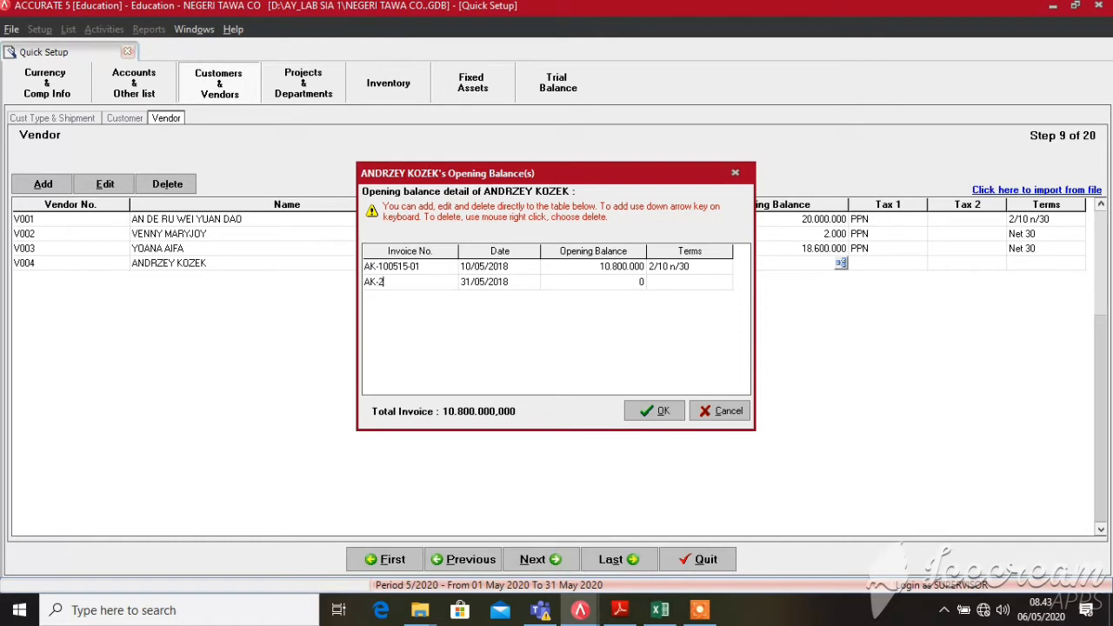
pyautogui.write('0515-02')
pyautogui.press('Tab')
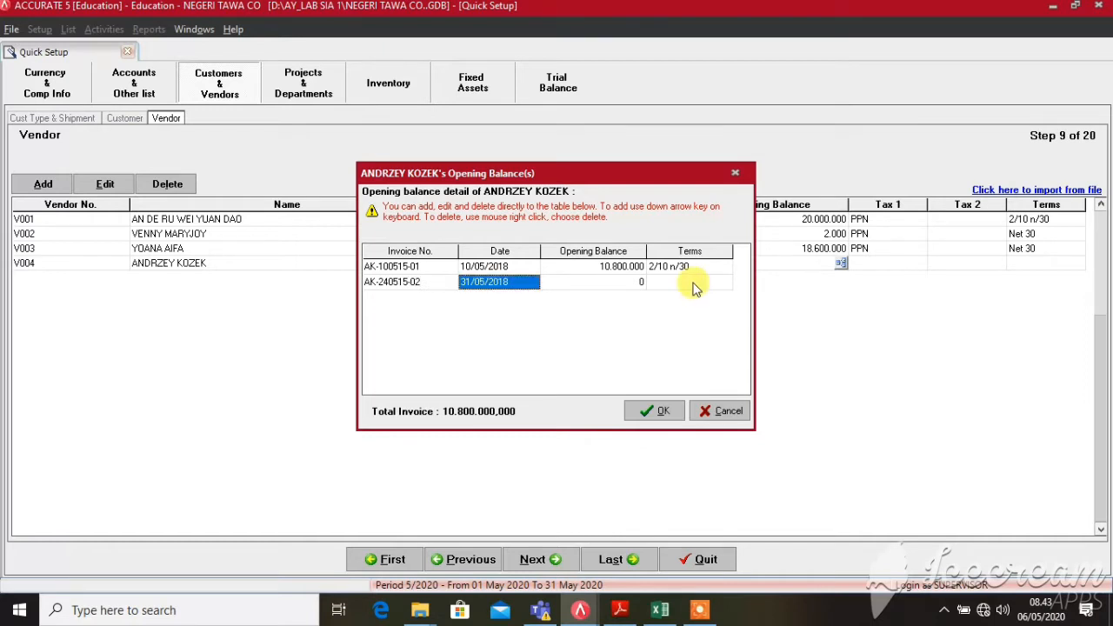
pyautogui.write('24')
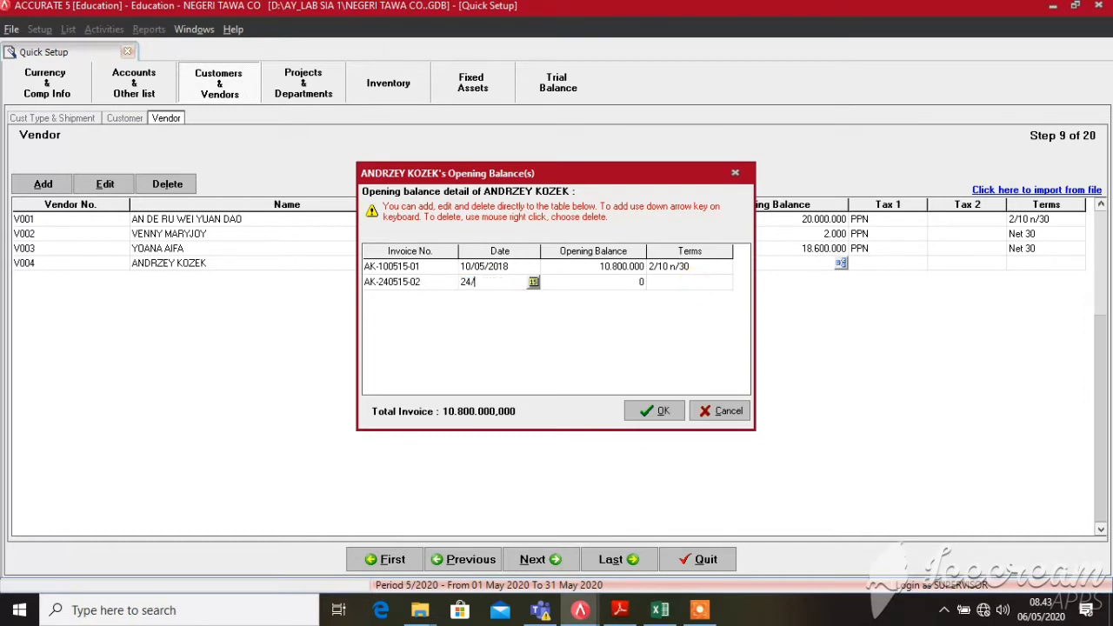
pyautogui.write('/05/2018')
pyautogui.press('Tab')
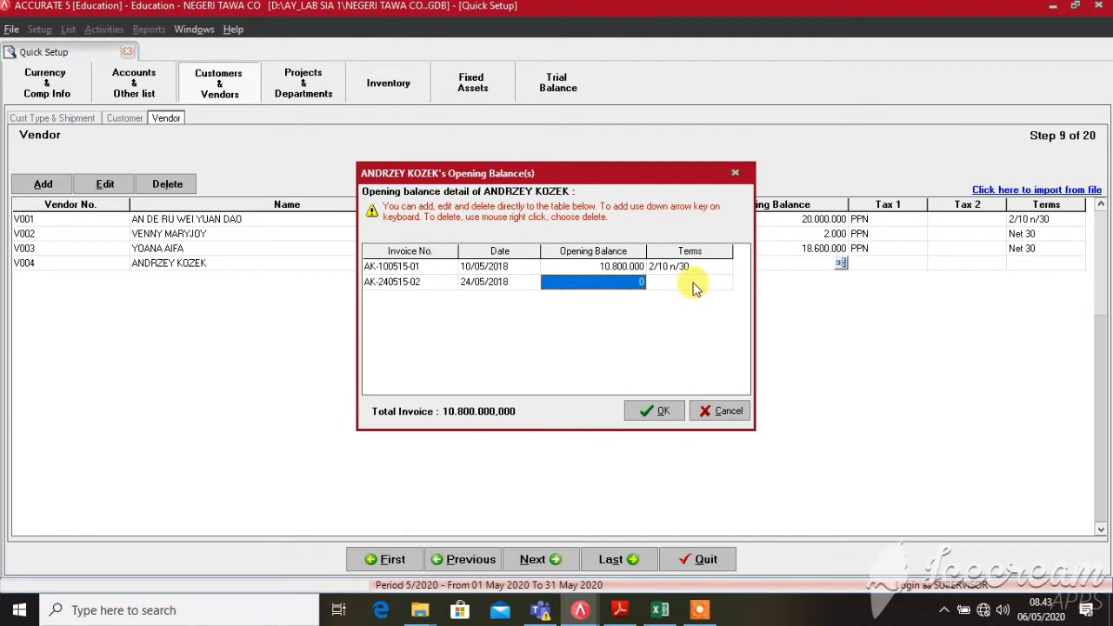
# - Set invoice AK-240515-02's opening balance to 9.200.000 with terms 2/10 n/30 and accept the opening balance details
pyautogui.write('9.2')
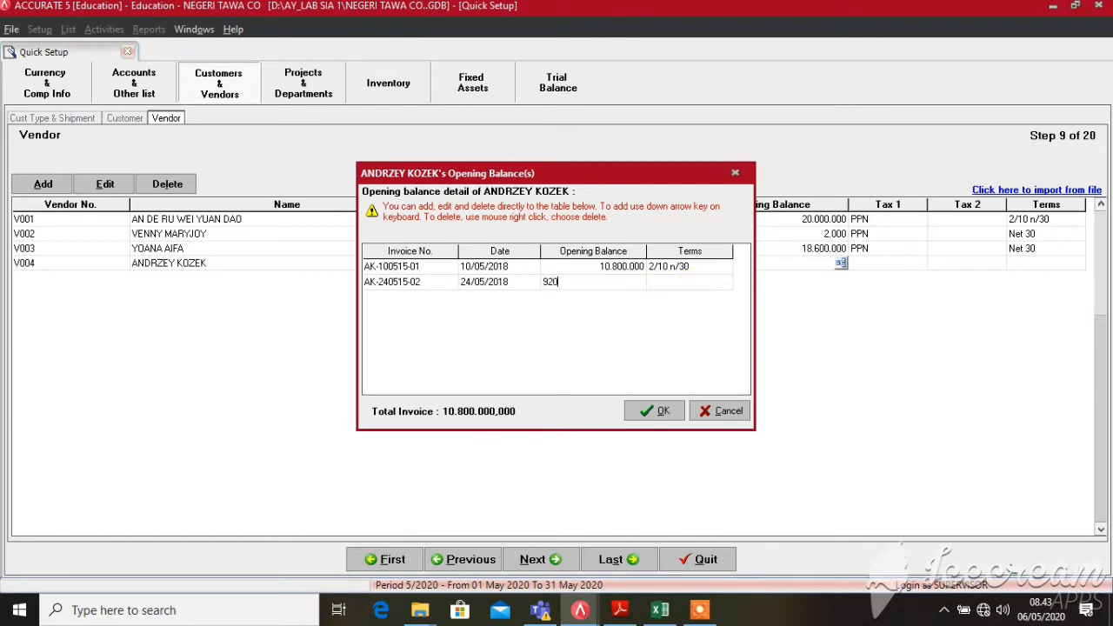
pyautogui.write('00.000')
pyautogui.click(696, 286)
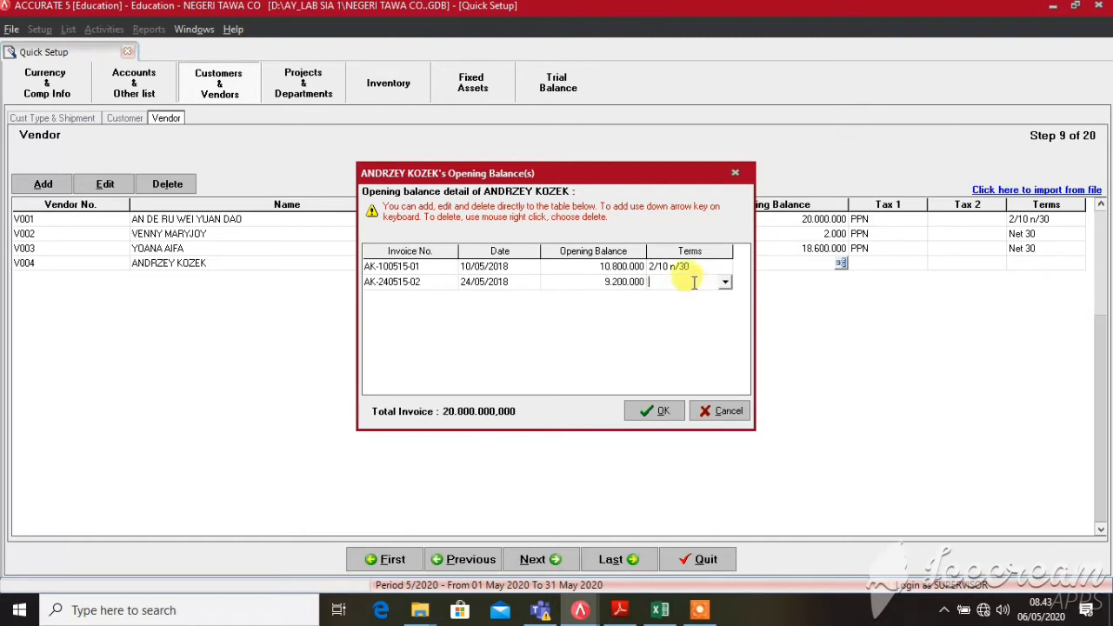
pyautogui.click(725, 281)
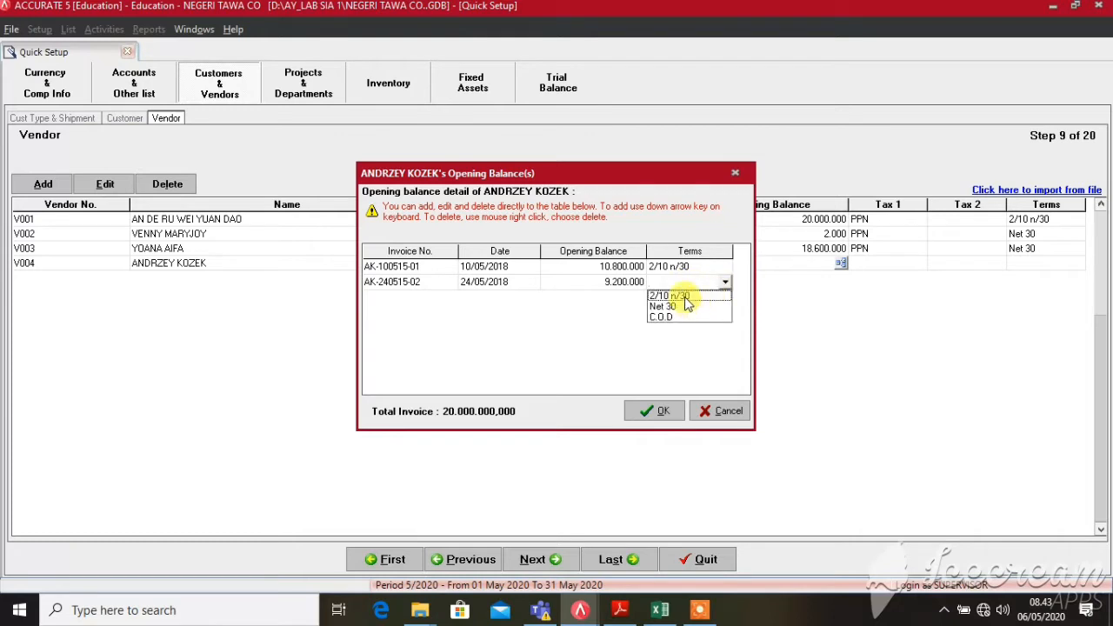
pyautogui.click(676, 297)
pyautogui.click(654, 412)
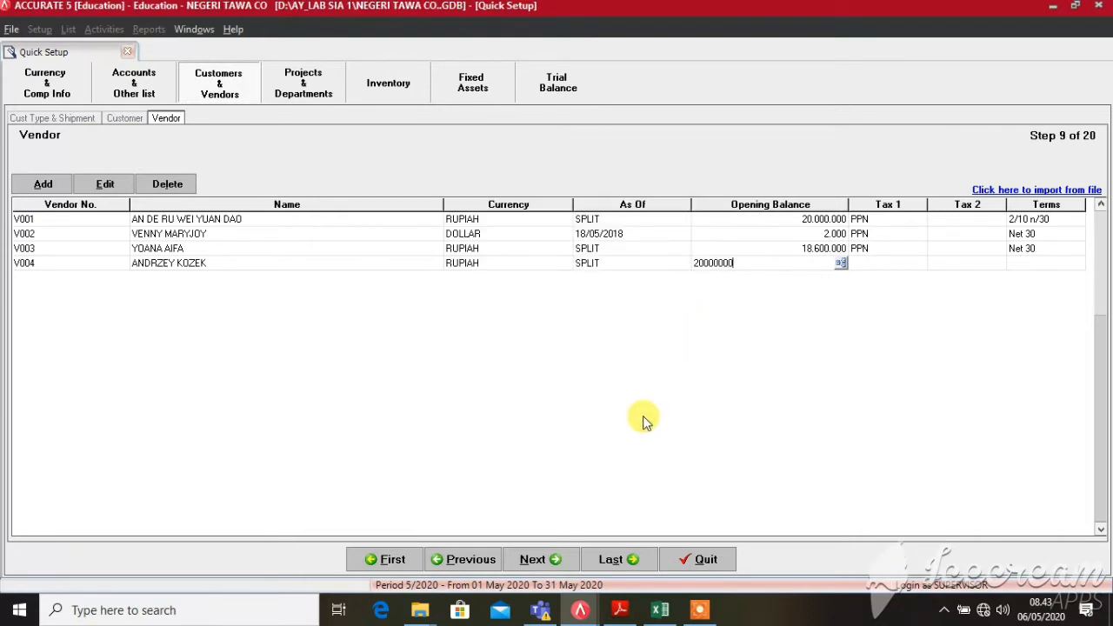
# - Set vendor V004's Tax 1 to PPN and its payment terms to 2/10 n/30
pyautogui.click(904, 269)
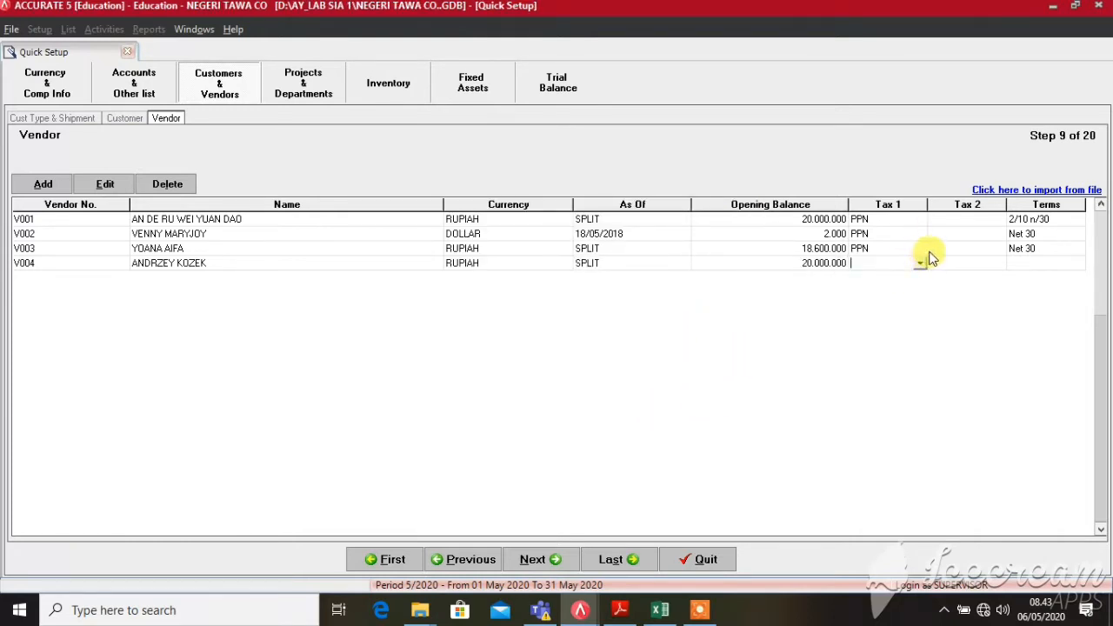
pyautogui.click(922, 263)
pyautogui.click(878, 288)
pyautogui.press('Tab')
pyautogui.press('Tab')
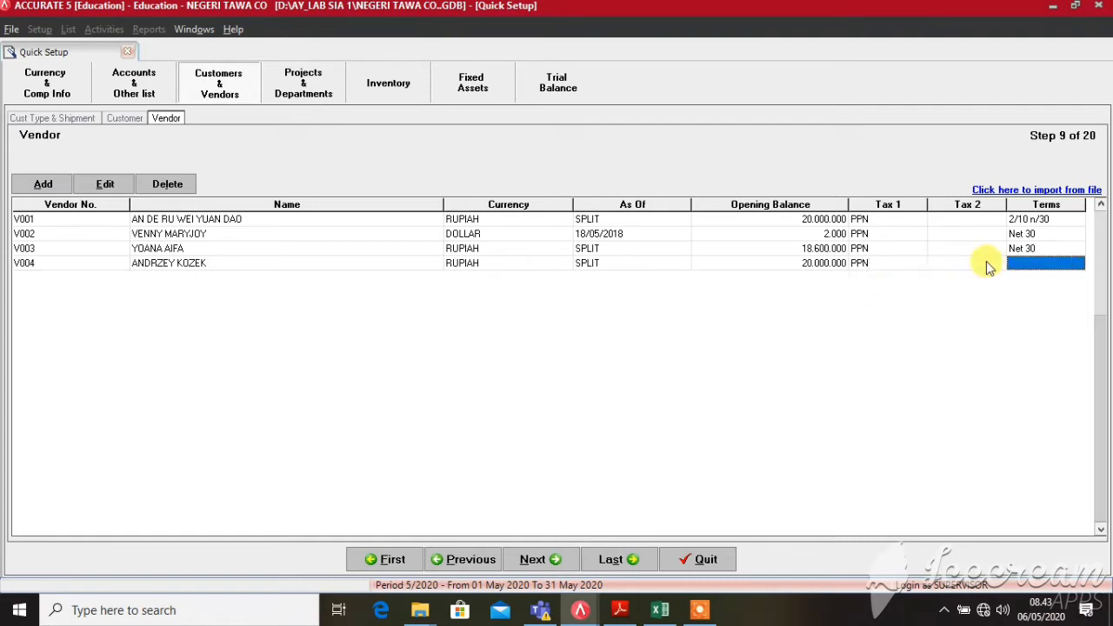
pyautogui.click(1039, 264)
pyautogui.click(1077, 263)
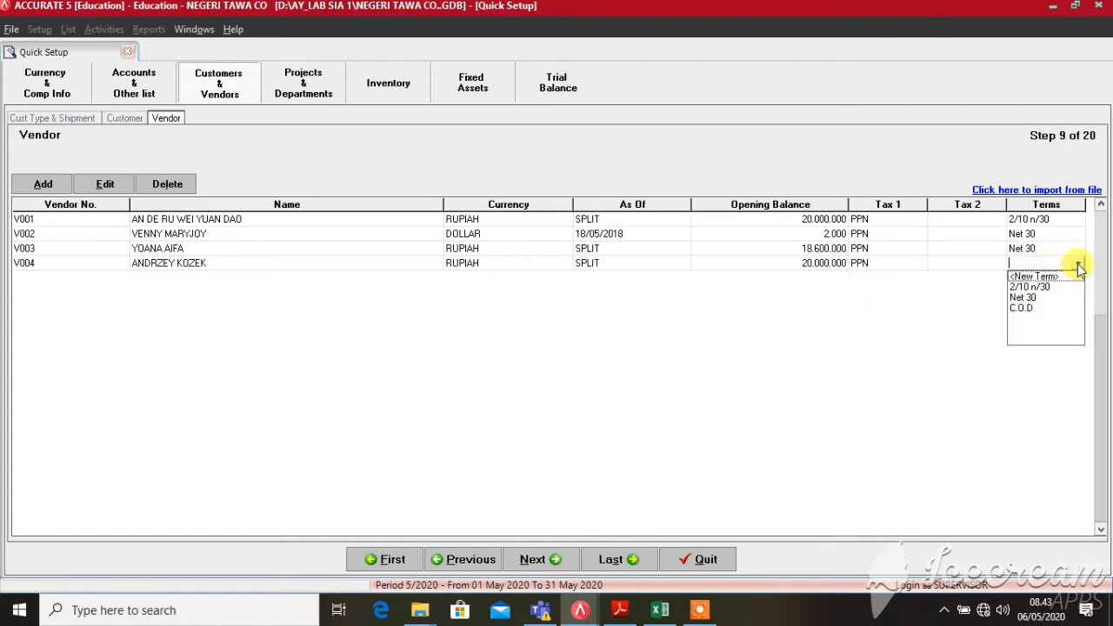
pyautogui.click(1033, 288)
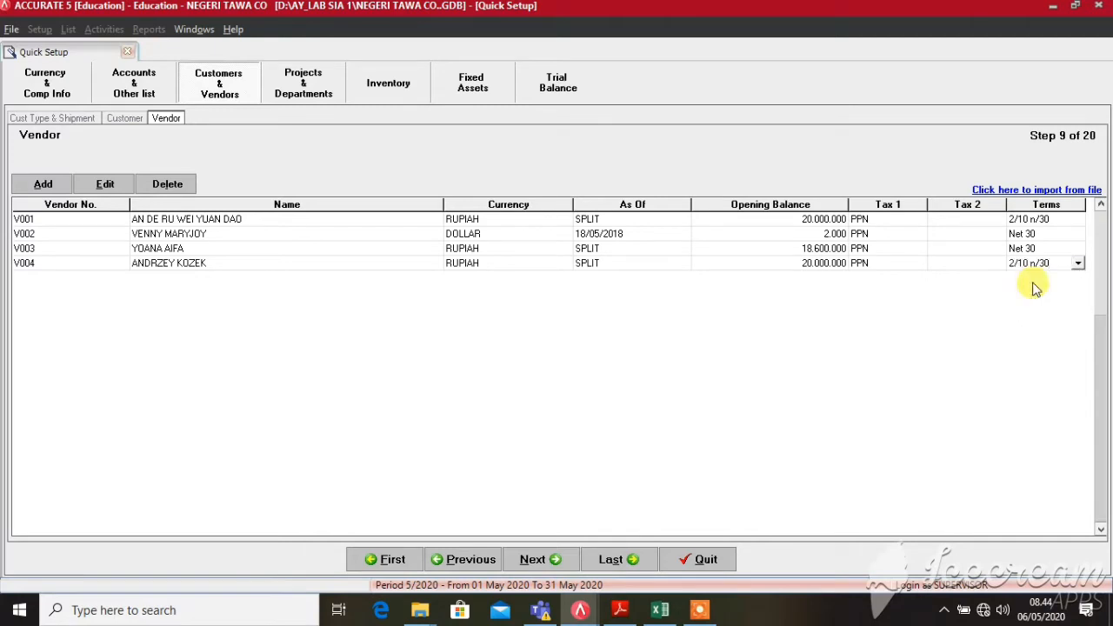
# - Add a new vendor row below V004 and enter the vendor's full name
pyautogui.press('Tab')
pyautogui.press('Tab')
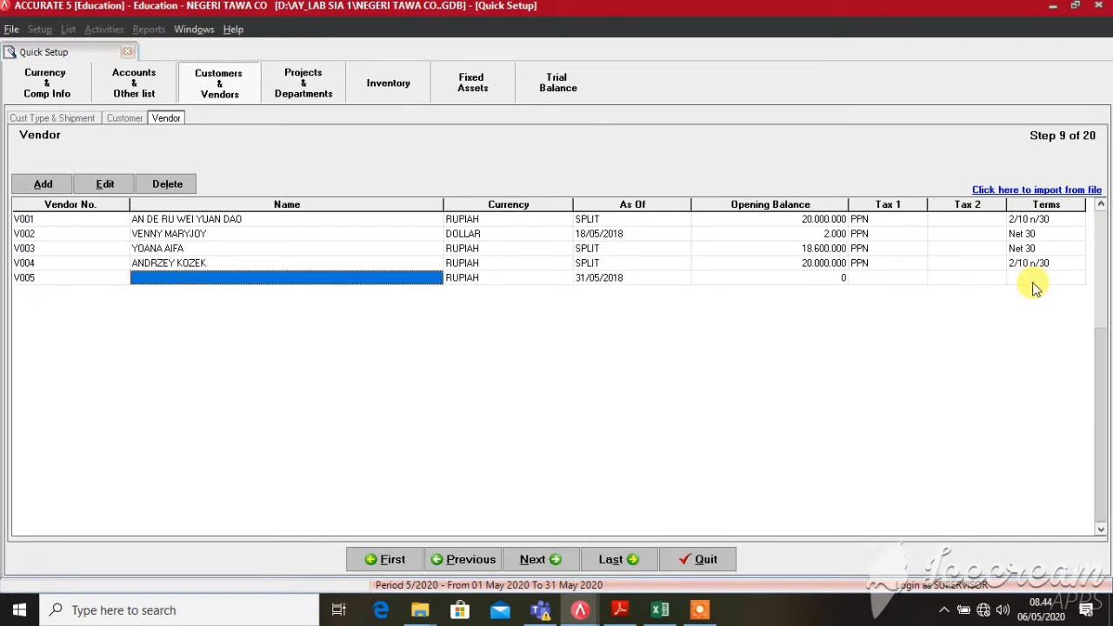
pyautogui.write('JOON')
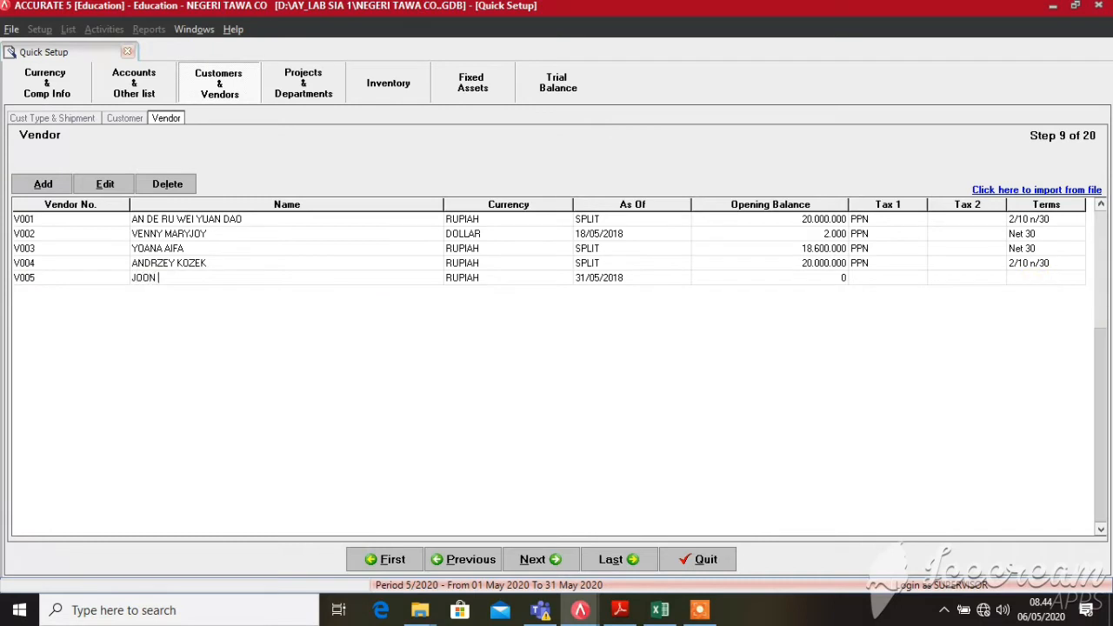
pyautogui.write(' I CHA')
pyautogui.press('Tab')
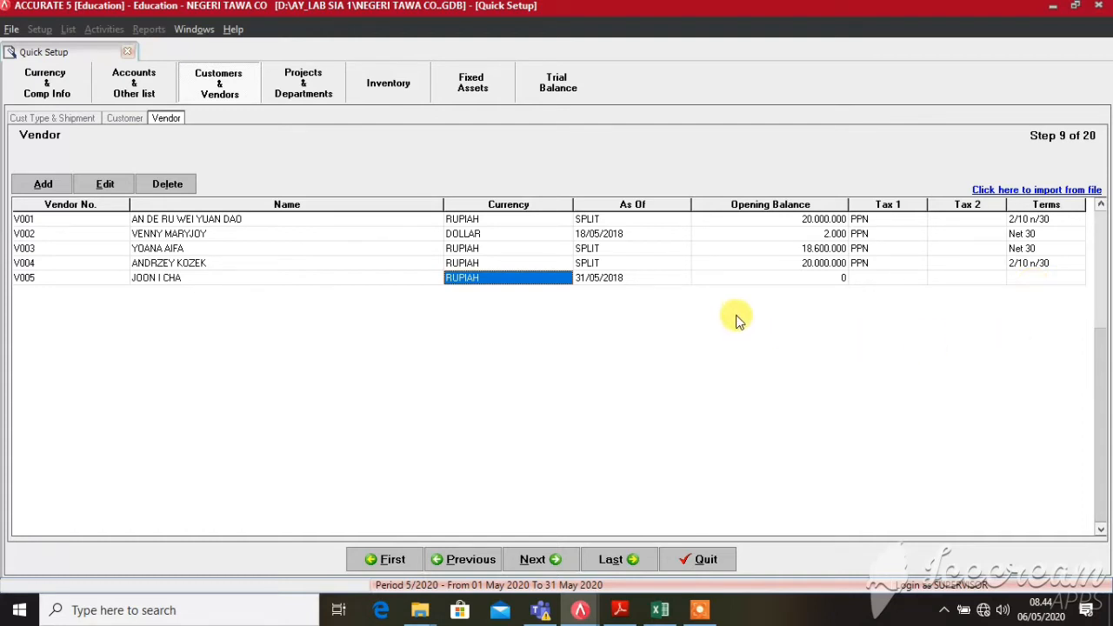
# - Add an opening balance invoice for vendor V005, numbered JC-280515-01 and dated 28/05/2018
pyautogui.click(768, 280)
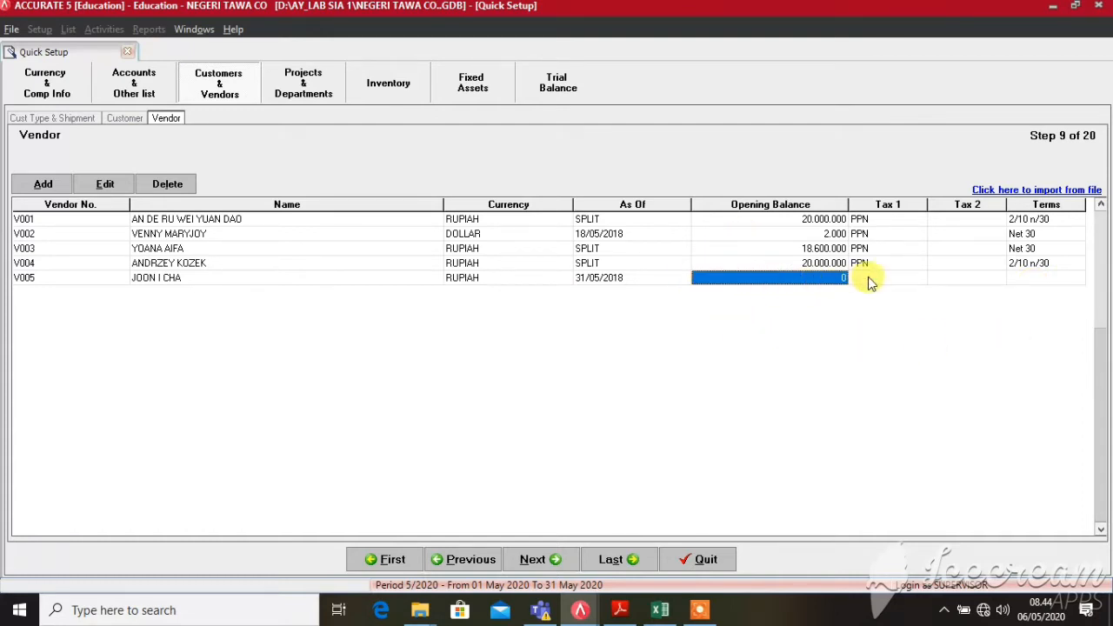
pyautogui.click(838, 280)
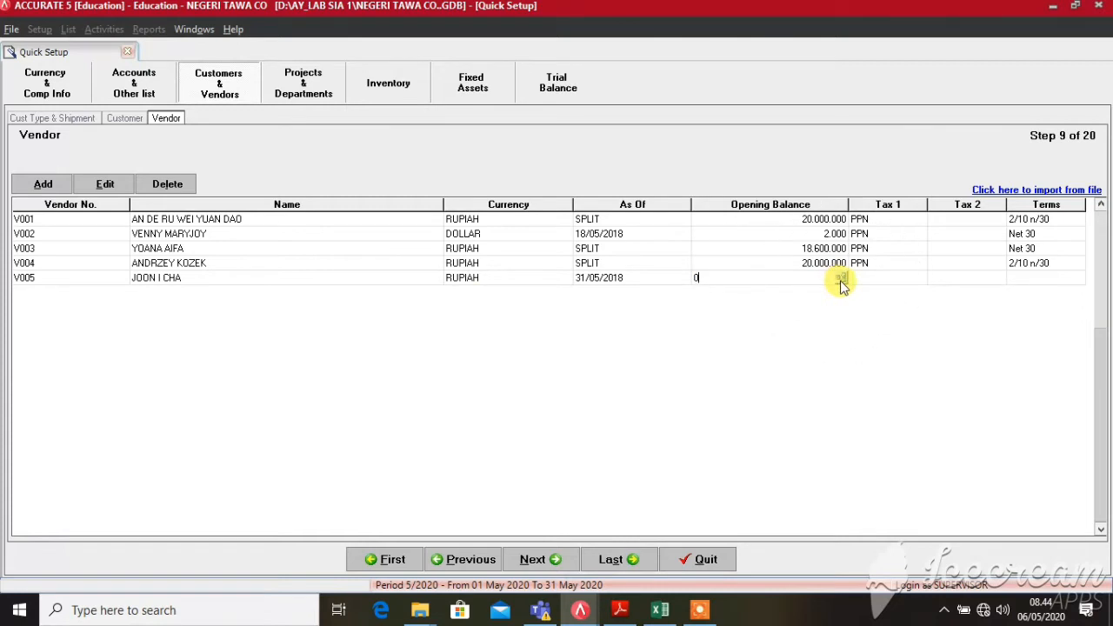
pyautogui.click(839, 278)
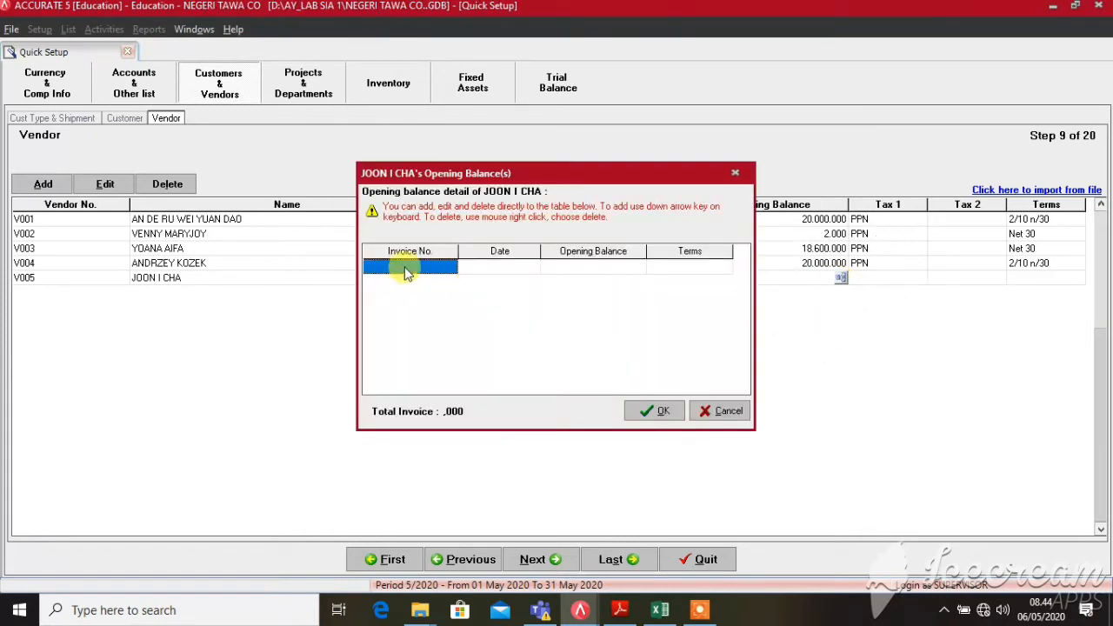
pyautogui.click(406, 270)
pyautogui.write('JC-280515-01')
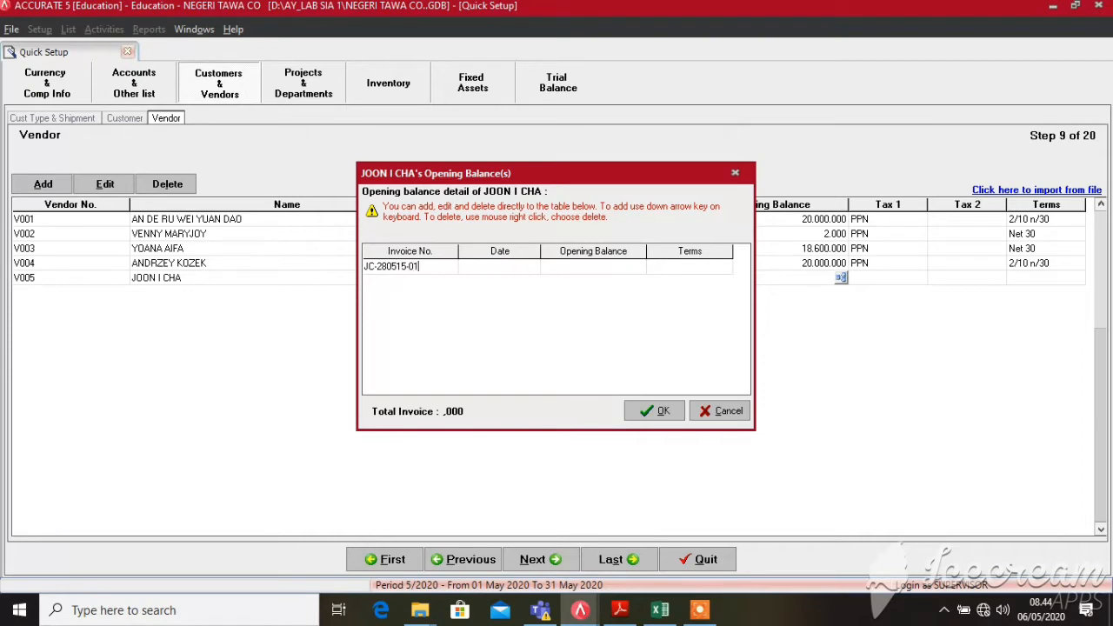
pyautogui.press('Tab')
pyautogui.write('28/05/2018')
pyautogui.press('Tab')
# - Set invoice JC-280515-01's opening balance to 10.000.000 with terms 2/10 n/30 and accept the opening balance details
pyautogui.write('10.000.000')
pyautogui.press('Tab')
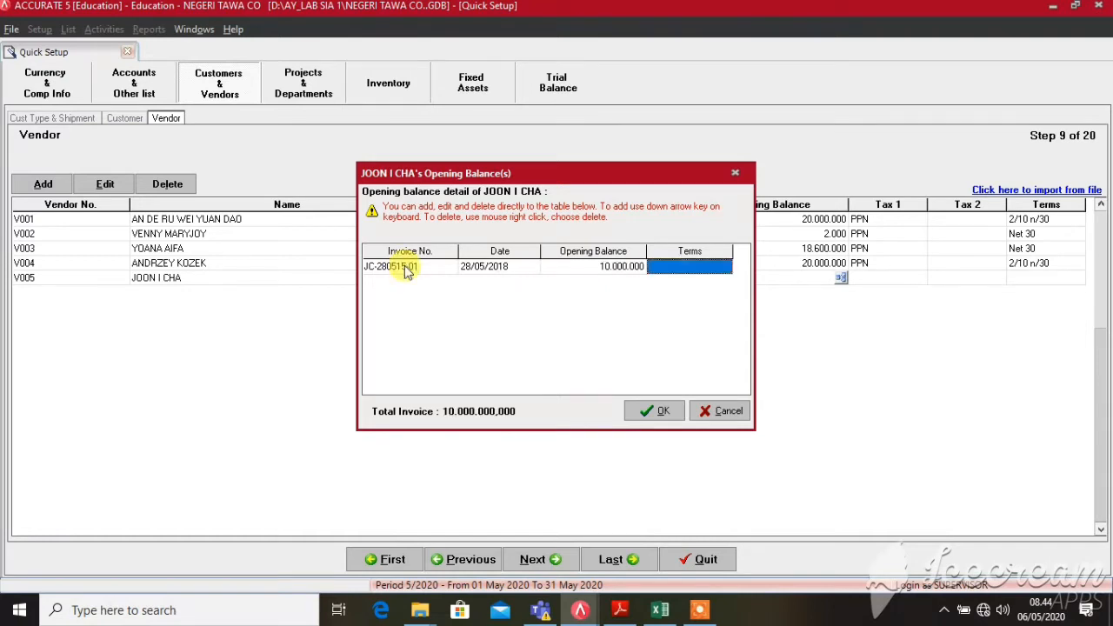
pyautogui.click(710, 267)
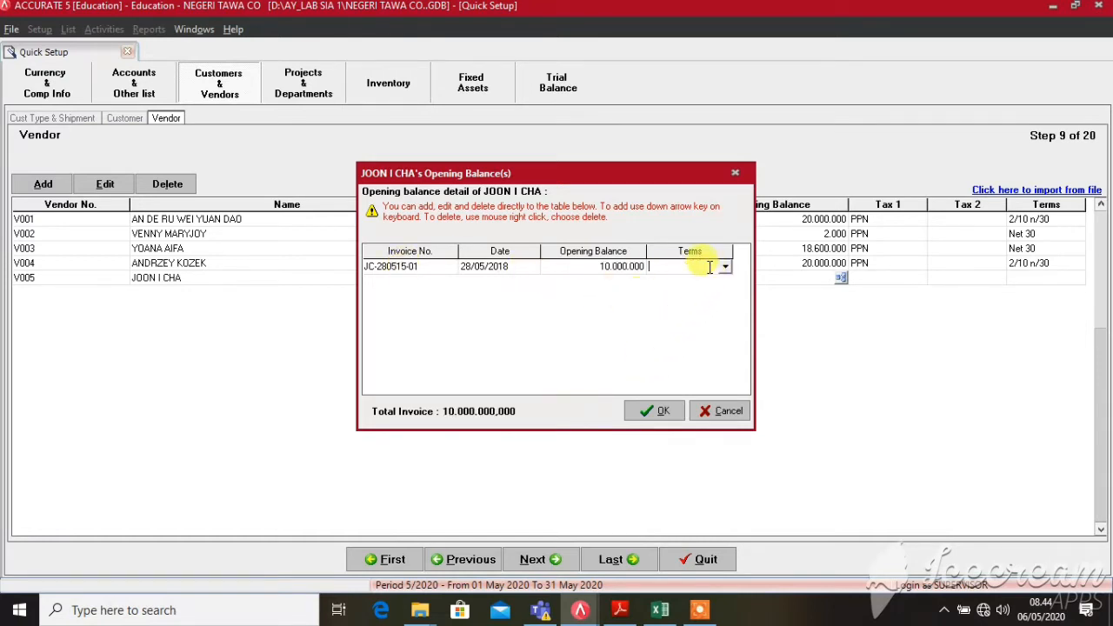
pyautogui.click(724, 267)
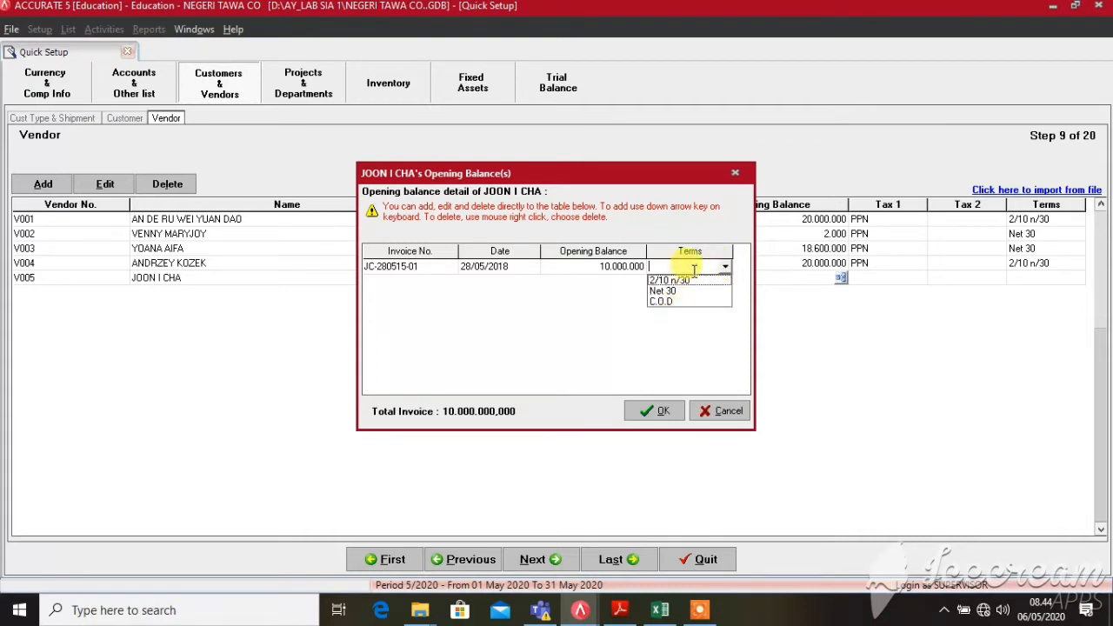
pyautogui.click(691, 279)
pyautogui.click(654, 410)
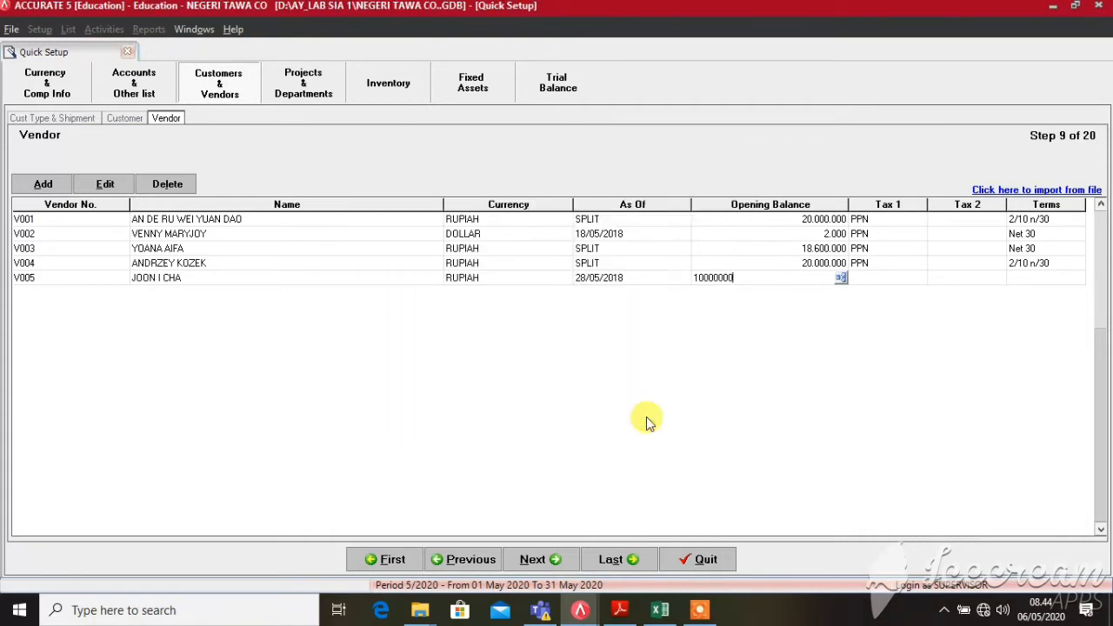
# - Set vendor V005's Tax 1 to PPN and its payment terms to 2/10 n/30
pyautogui.click(904, 279)
pyautogui.click(930, 276)
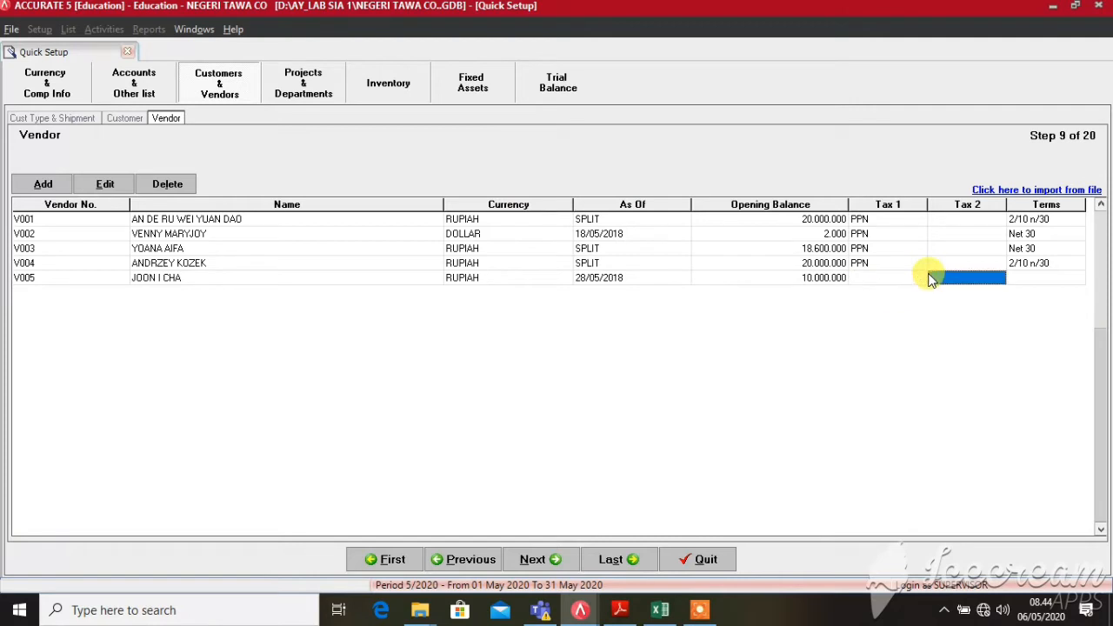
pyautogui.click(913, 277)
pyautogui.click(919, 279)
pyautogui.click(919, 279)
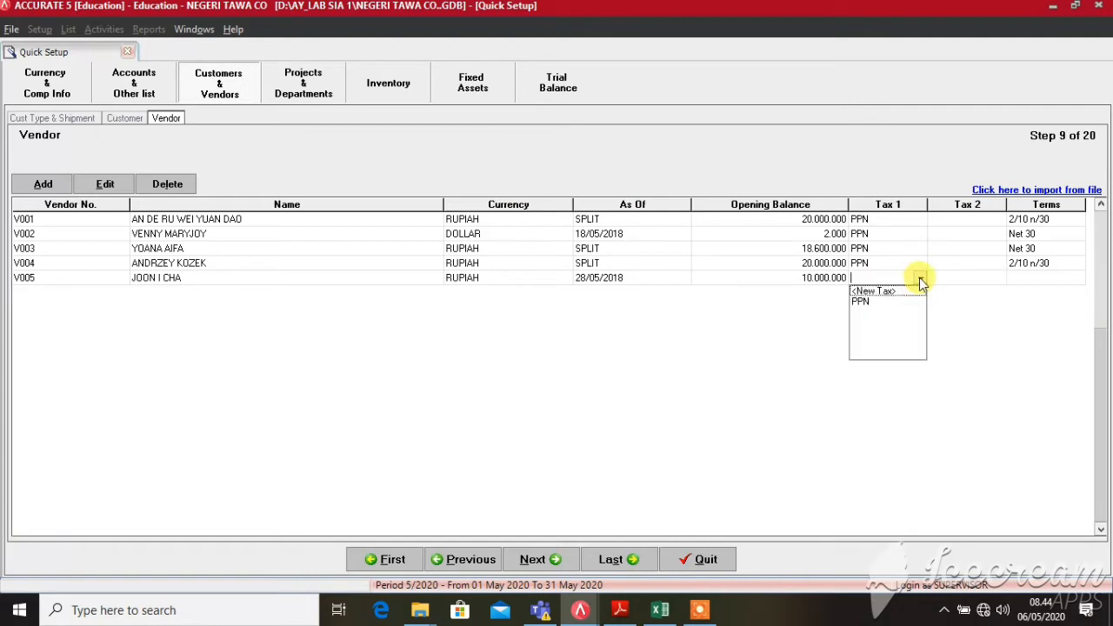
pyautogui.click(859, 304)
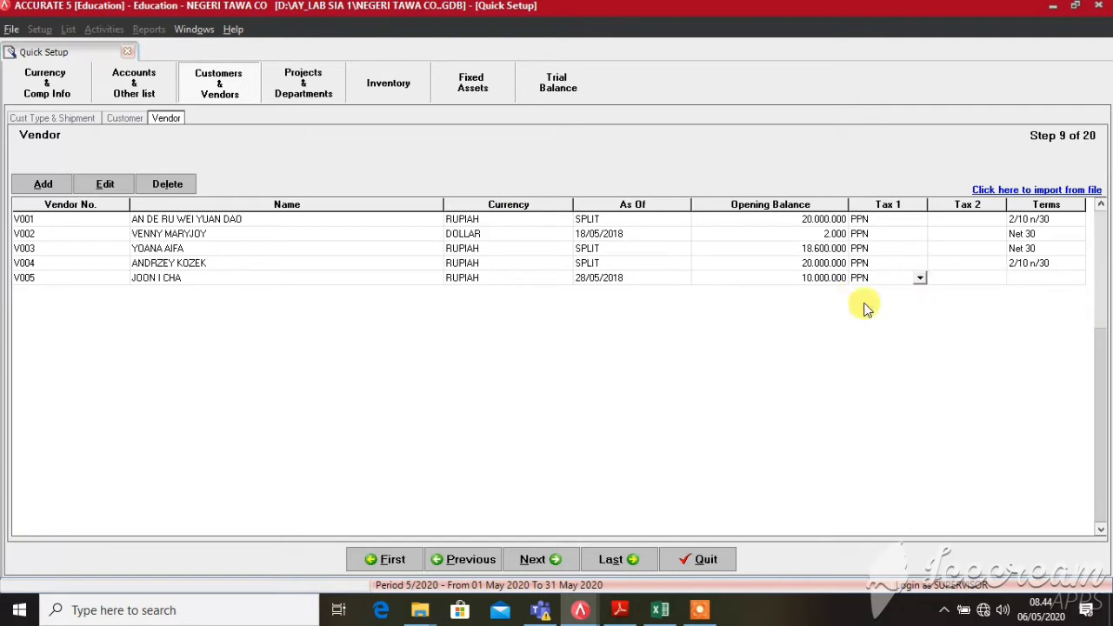
pyautogui.click(1033, 278)
pyautogui.click(1033, 279)
pyautogui.click(1078, 279)
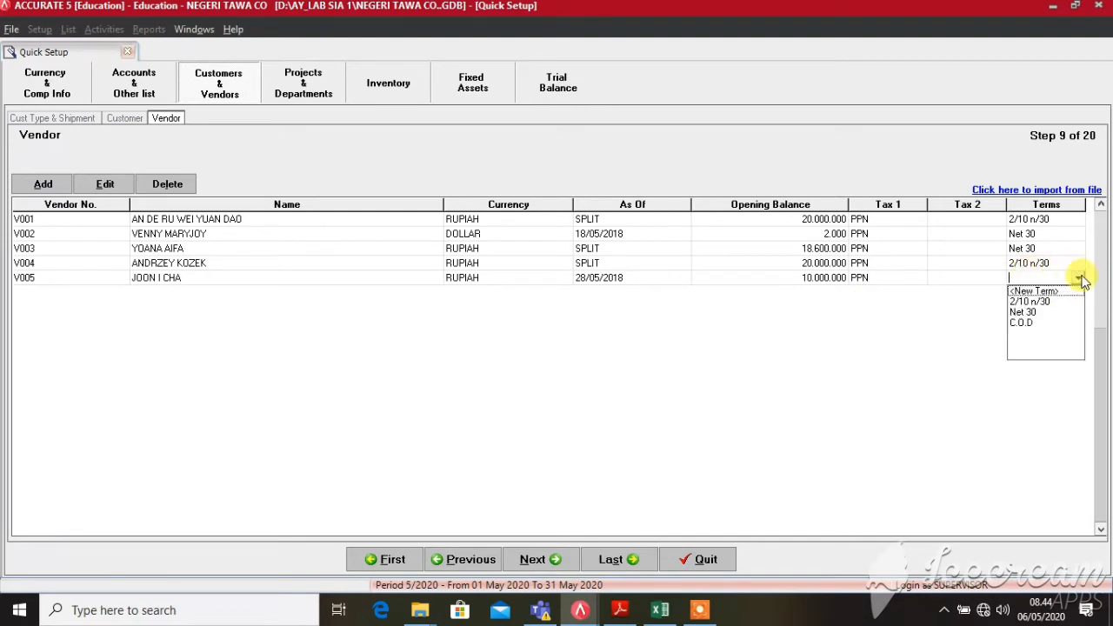
pyautogui.click(1056, 304)
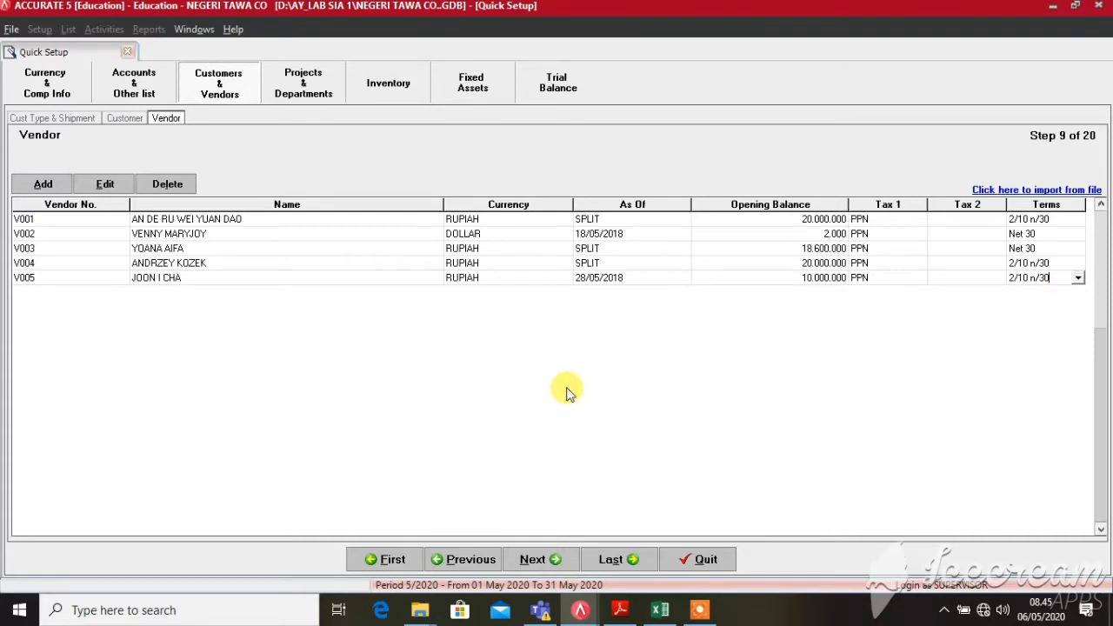
# - Sort the vendor list by vendor number in descending order
pyautogui.moveTo(12, 206); pyautogui.dragTo(36, 226)
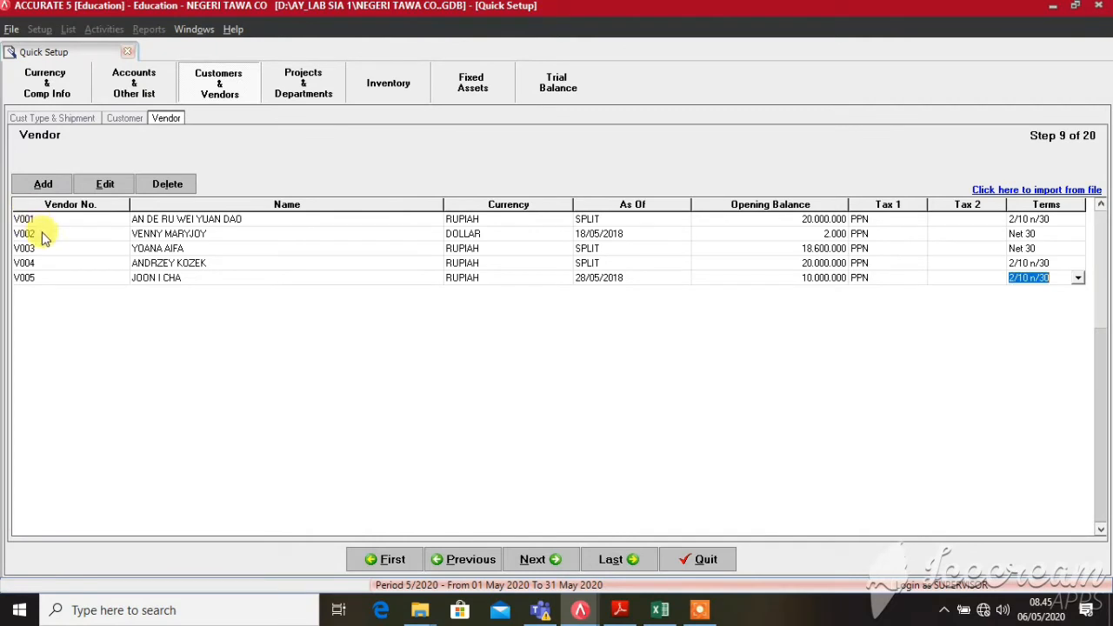
pyautogui.click(44, 209)
pyautogui.click(127, 280)
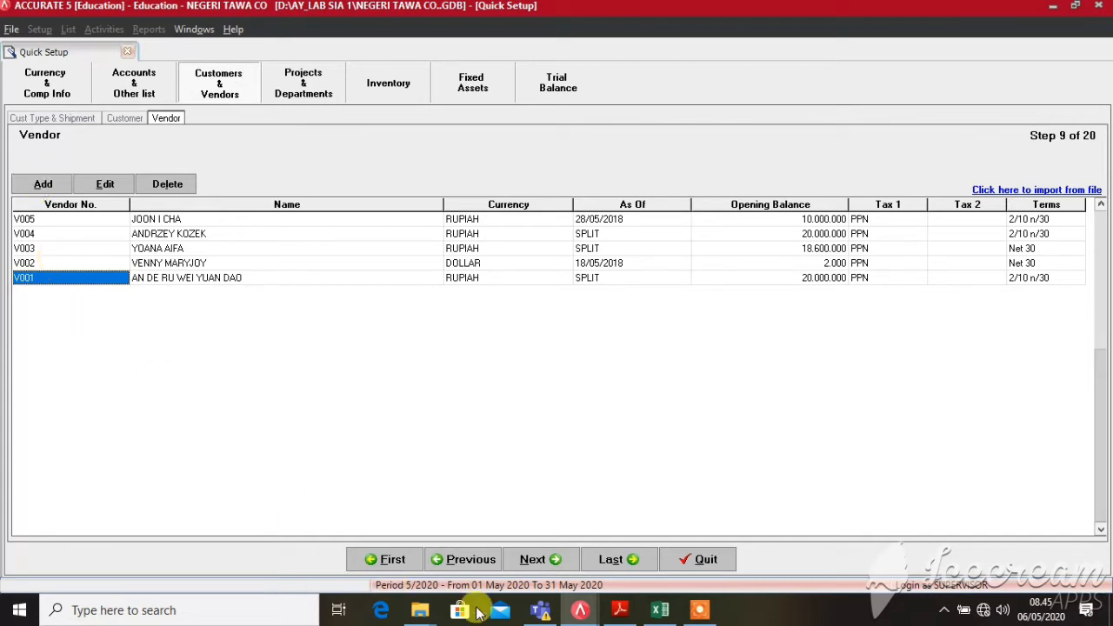
# - Go to the Company Preferences step of Quick Setup and open the other preferences for editing
pyautogui.click(556, 561)
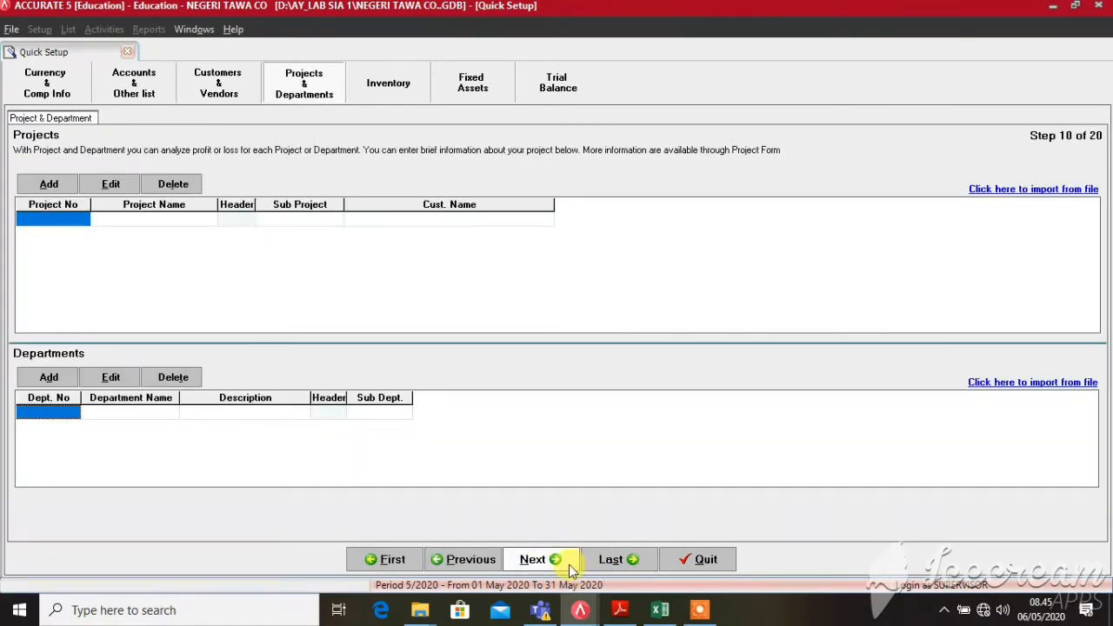
pyautogui.click(474, 560)
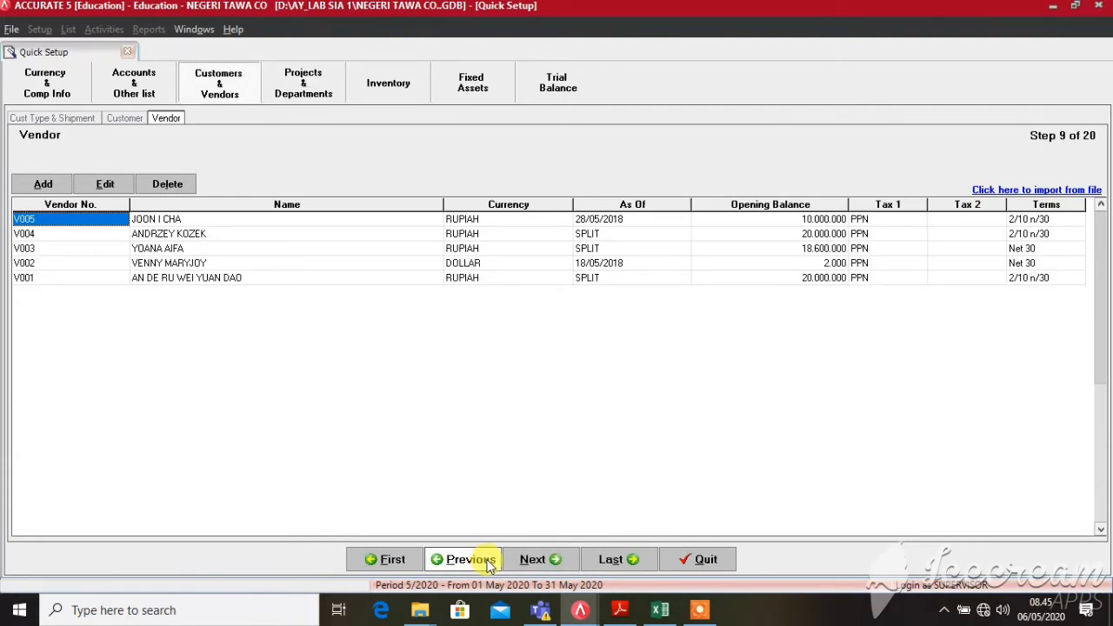
pyautogui.click(619, 560)
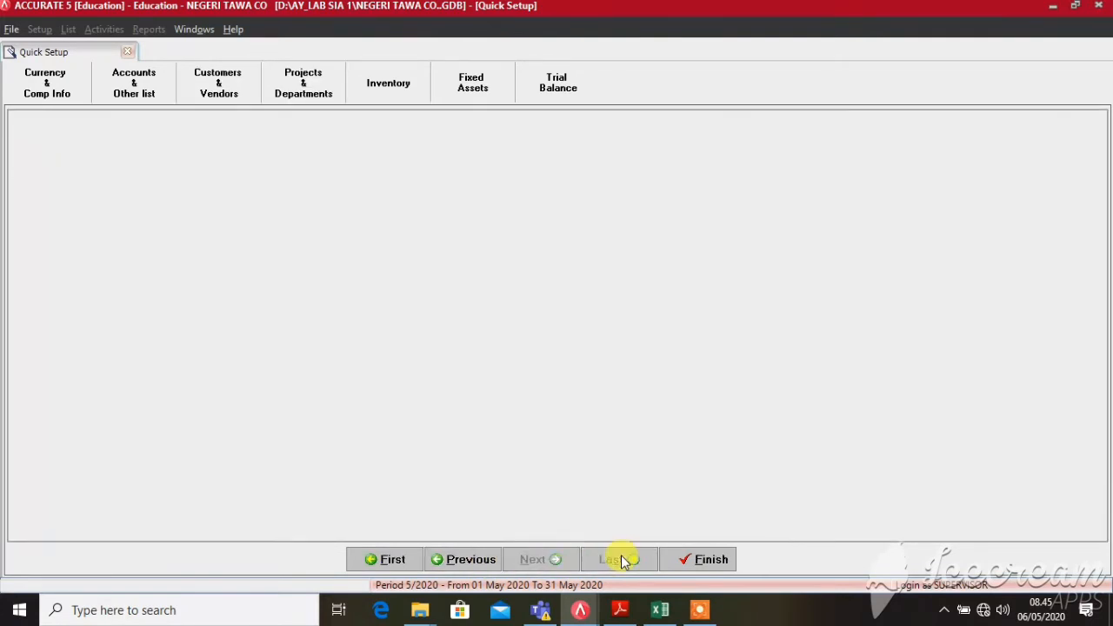
pyautogui.click(493, 563)
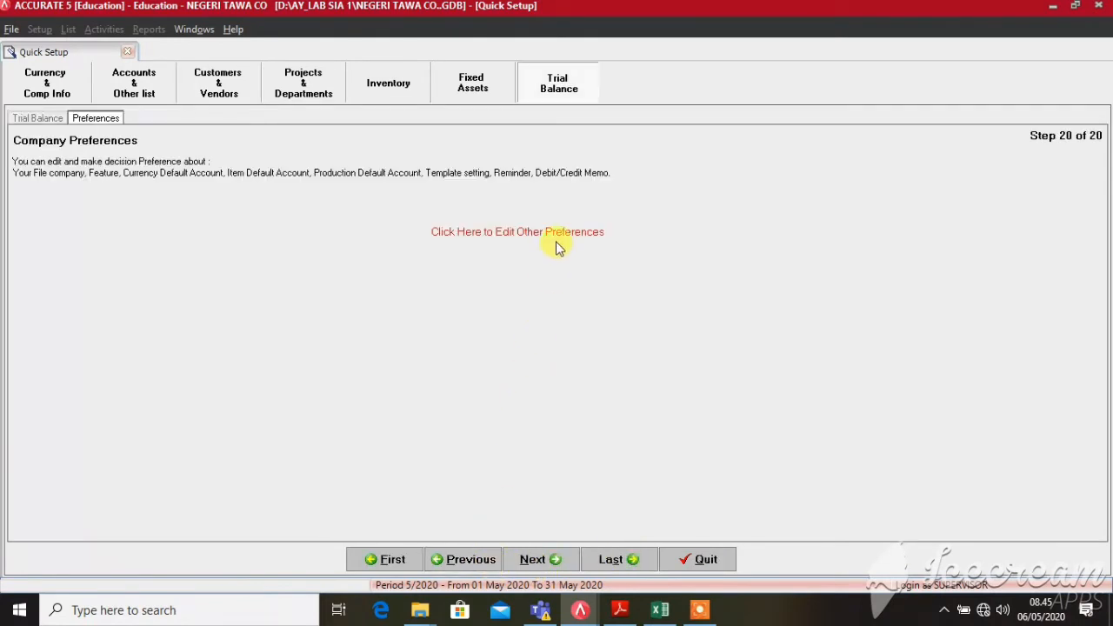
pyautogui.click(559, 232)
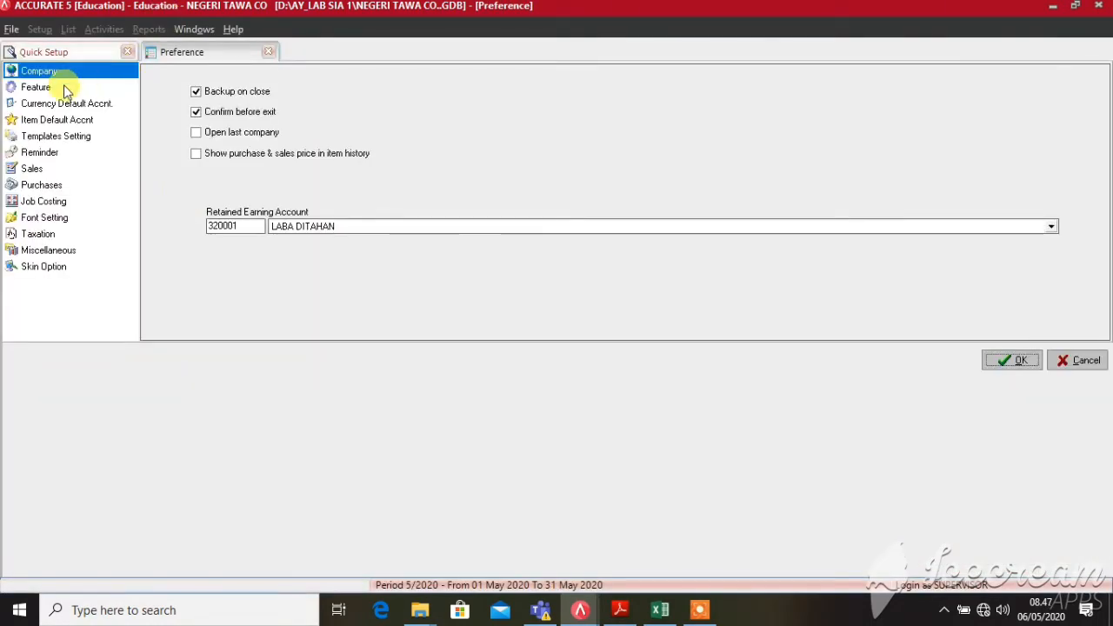
# - Enable Multi Warehouse, Warehouse qty can < 0 and Multi Unit in the Feature preferences
pyautogui.click(36, 87)
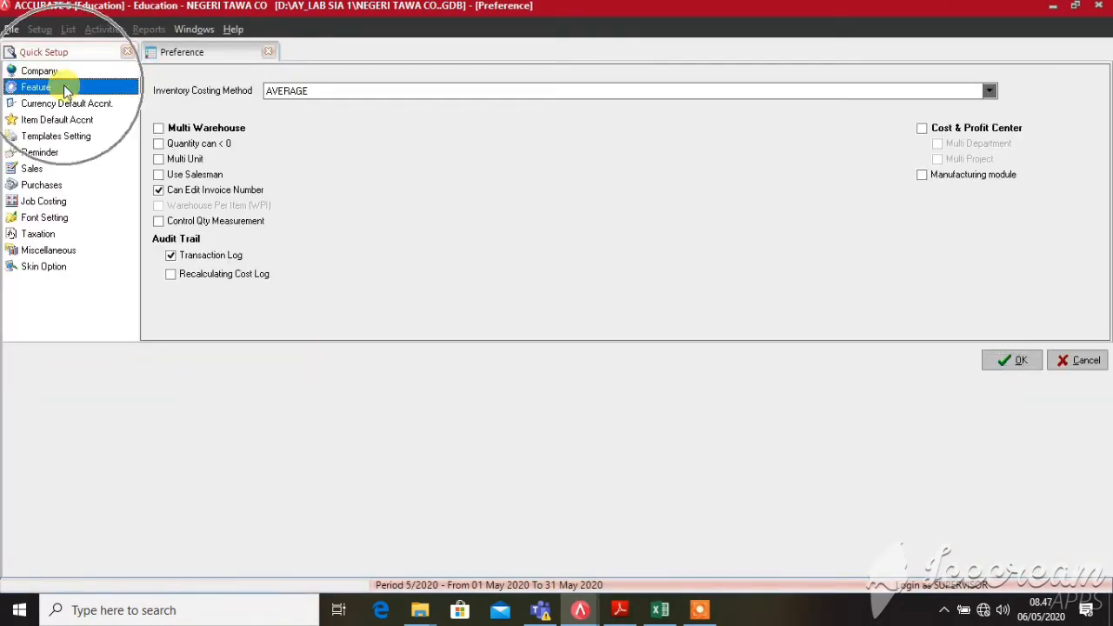
pyautogui.click(158, 128)
pyautogui.click(160, 144)
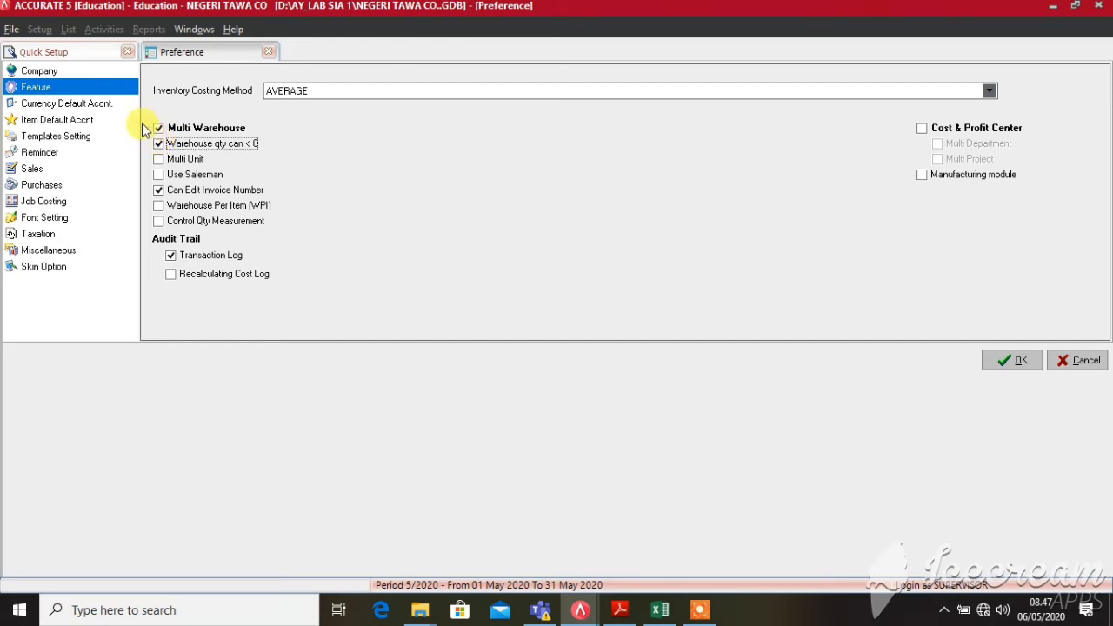
pyautogui.click(170, 167)
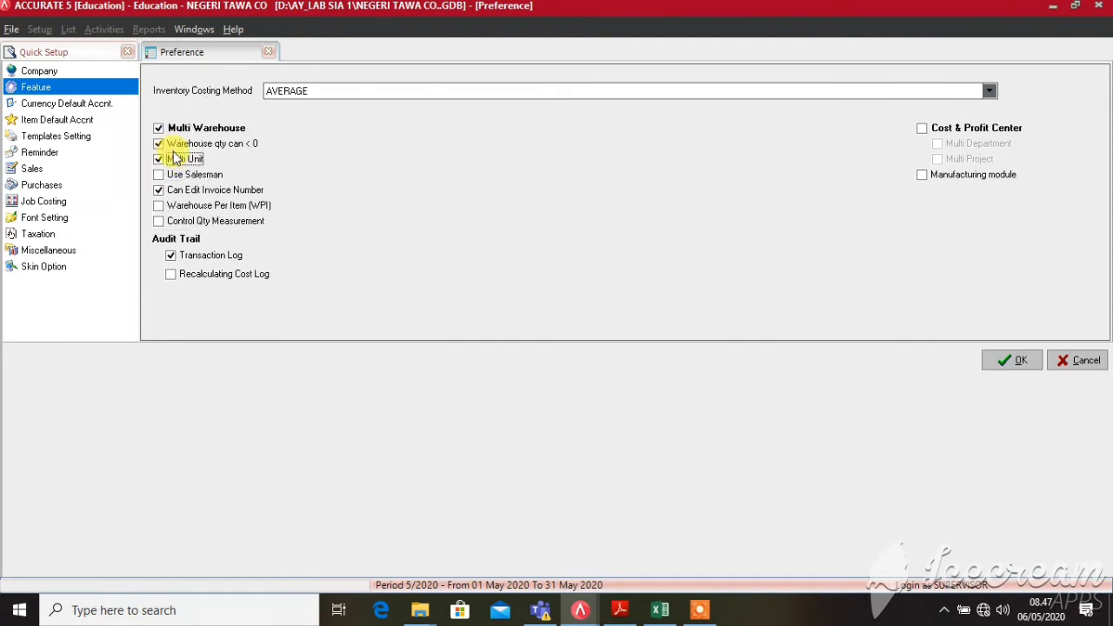
# - Start a new Cost of Goods Sold GL account numbered 5999 for the Default Difference Unbilled Account in the Purchases preferences
pyautogui.click(41, 185)
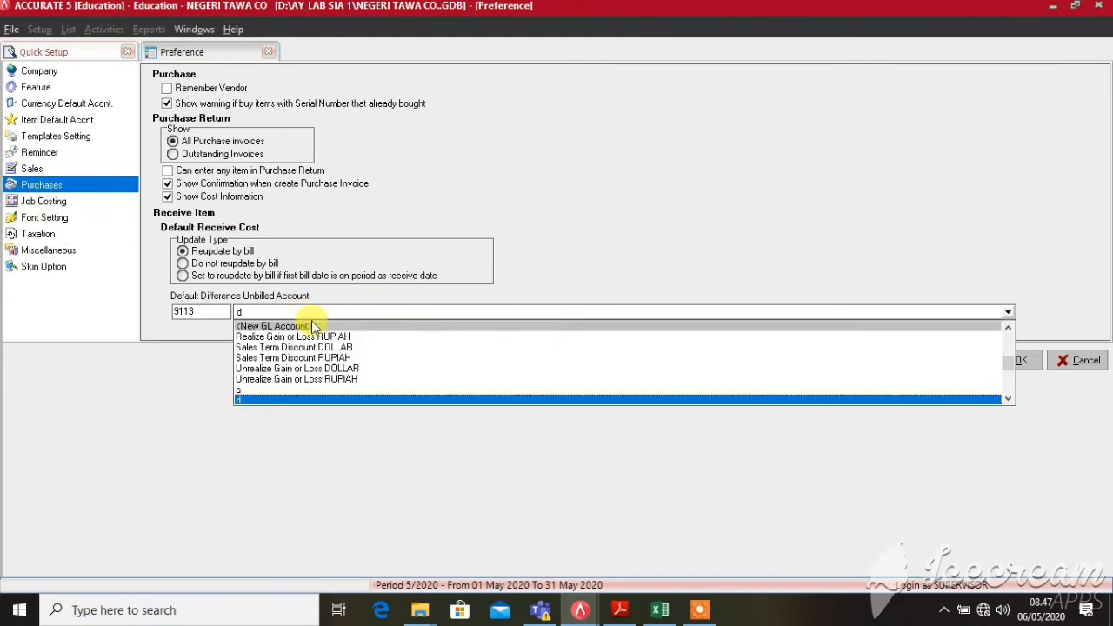
pyautogui.click(309, 322)
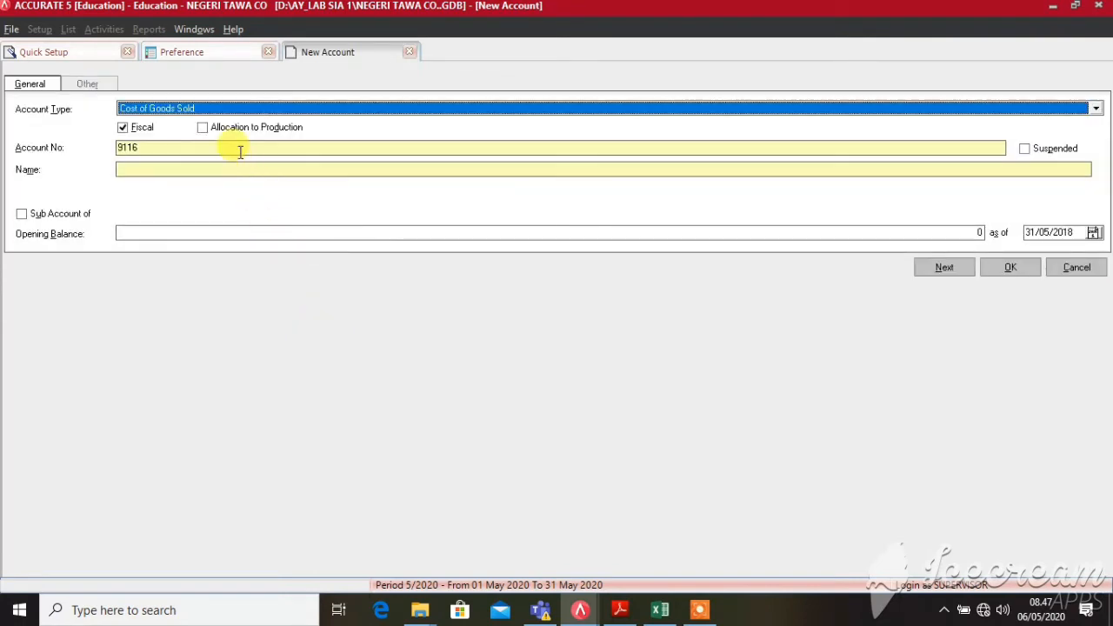
pyautogui.click(188, 153)
pyautogui.press('BackSpace')
pyautogui.press('BackSpace')
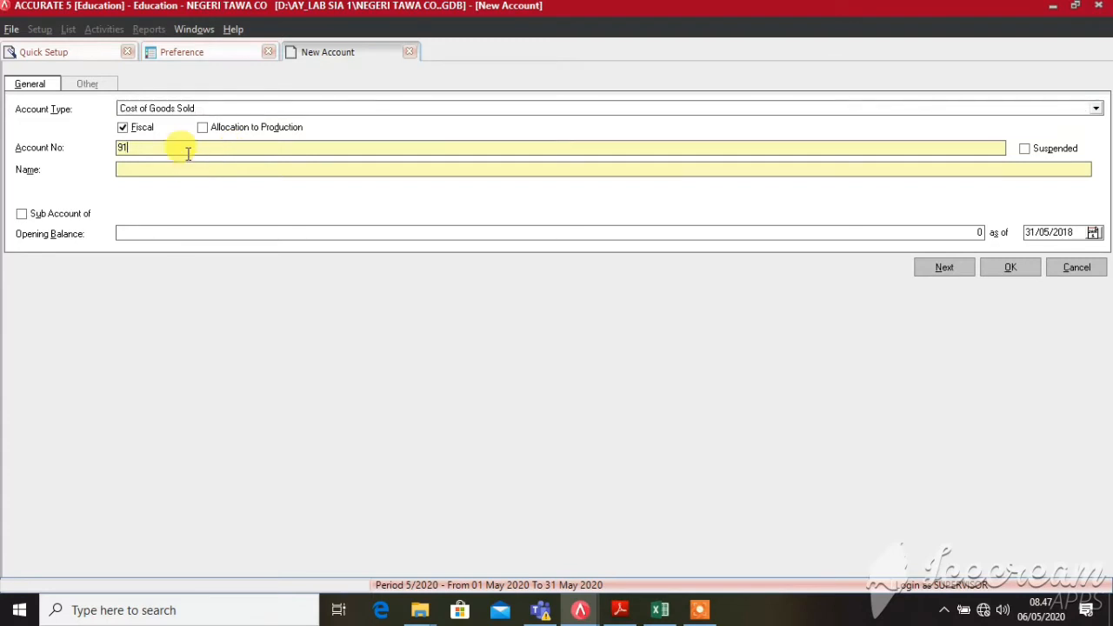
pyautogui.press('BackSpace')
pyautogui.press('BackSpace')
pyautogui.write('5999')
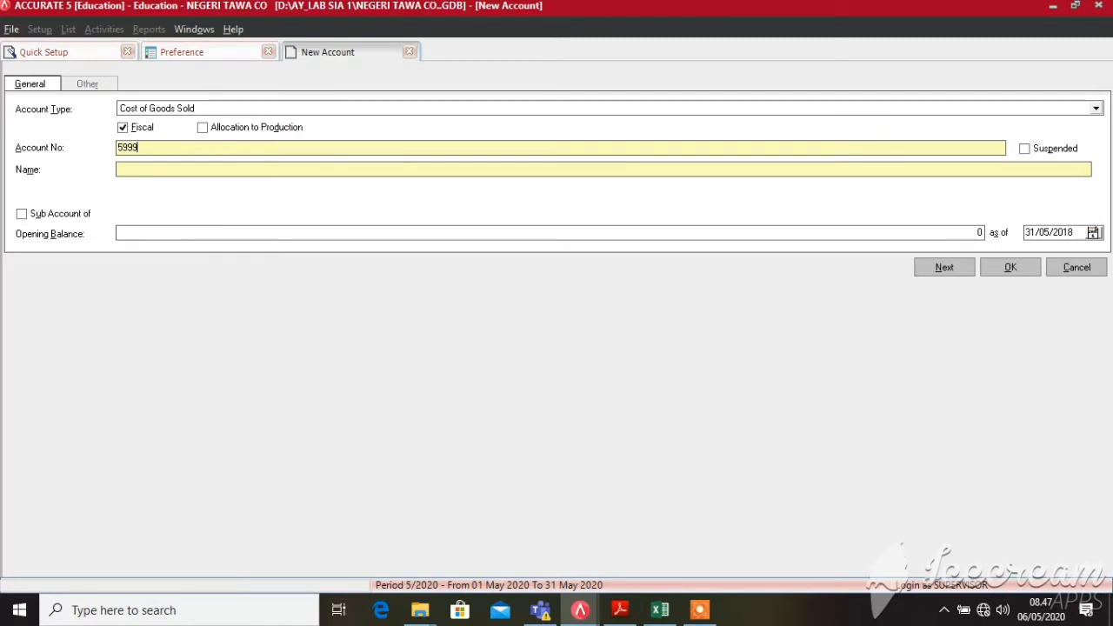
pyautogui.press('Tab')
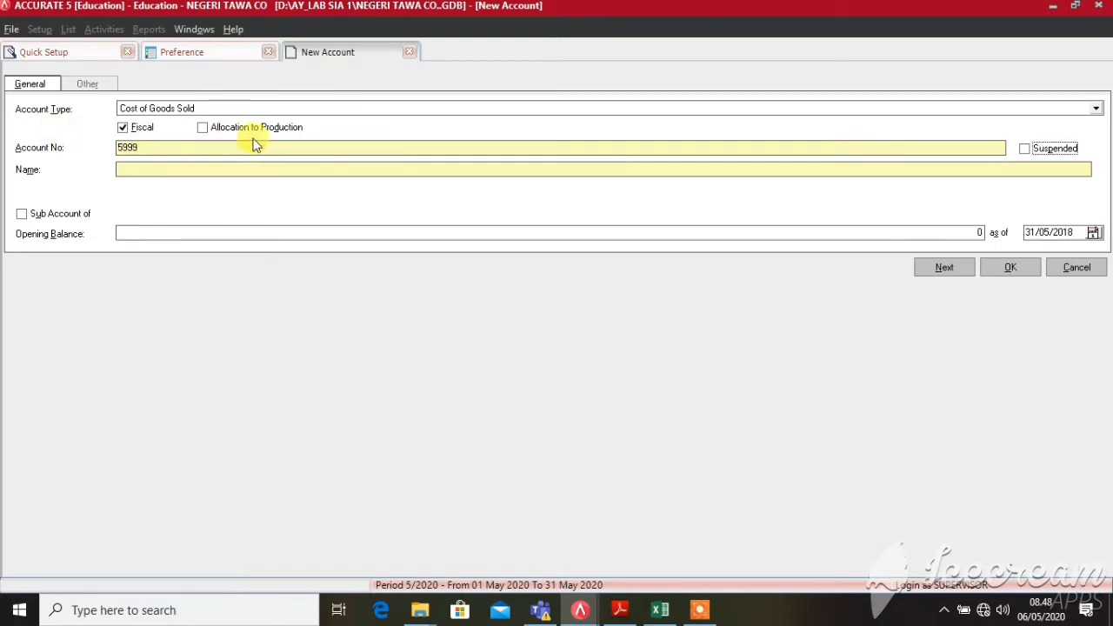
# - Name account 5999 PENERIMAAN BARANG BELUM DITAGIH, save it and accept the preferences
pyautogui.click(232, 169)
pyautogui.write('PENERIMAAN')
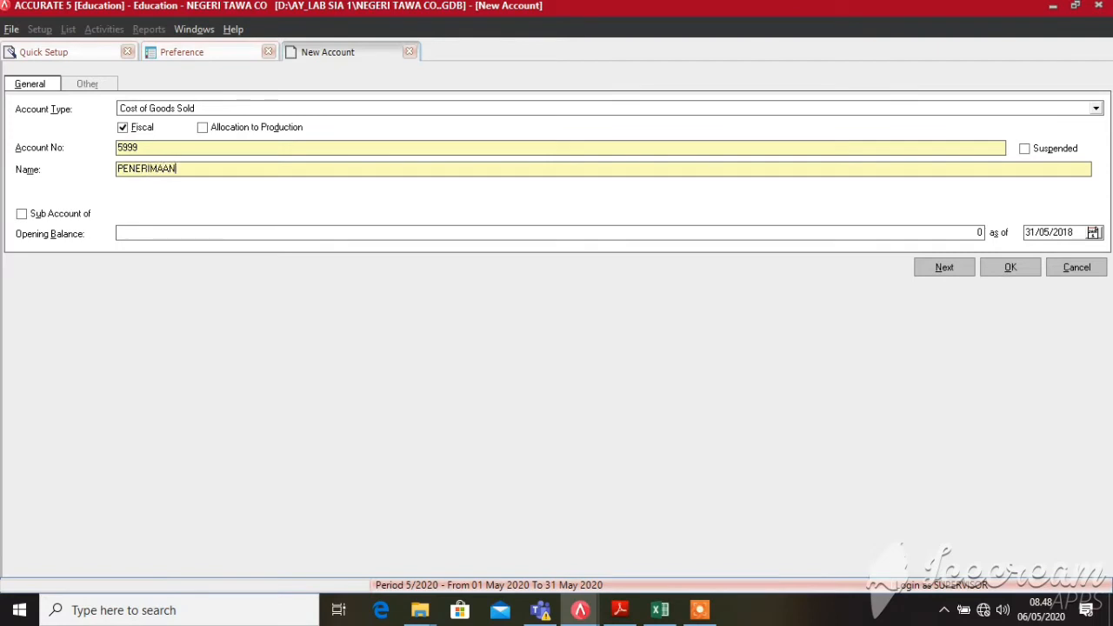
pyautogui.write(' BARANG BE')
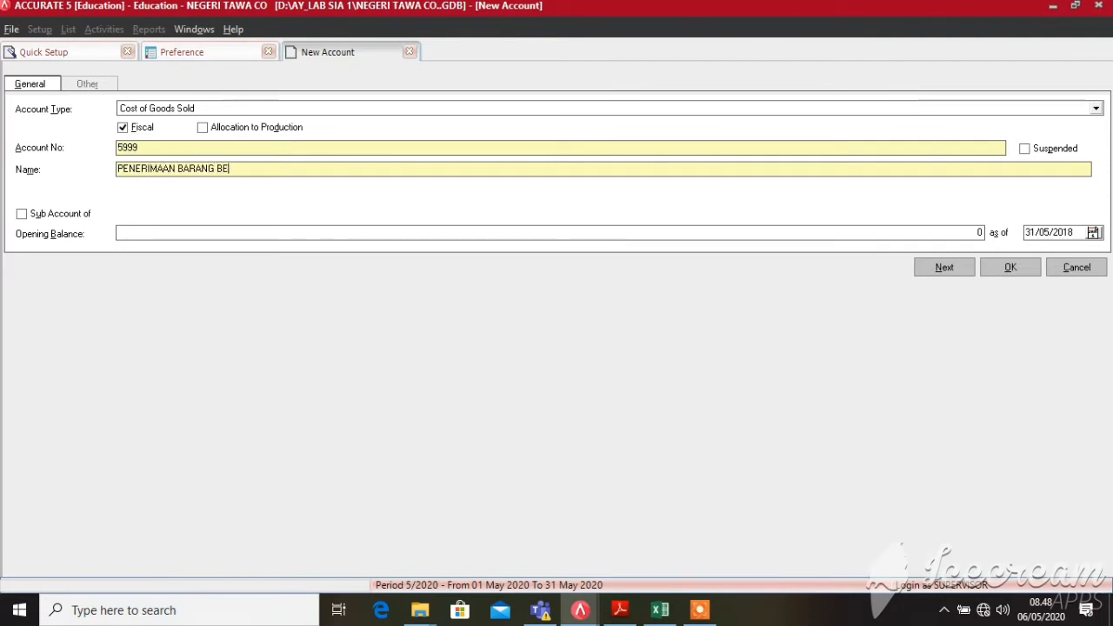
pyautogui.write('LUM DI')
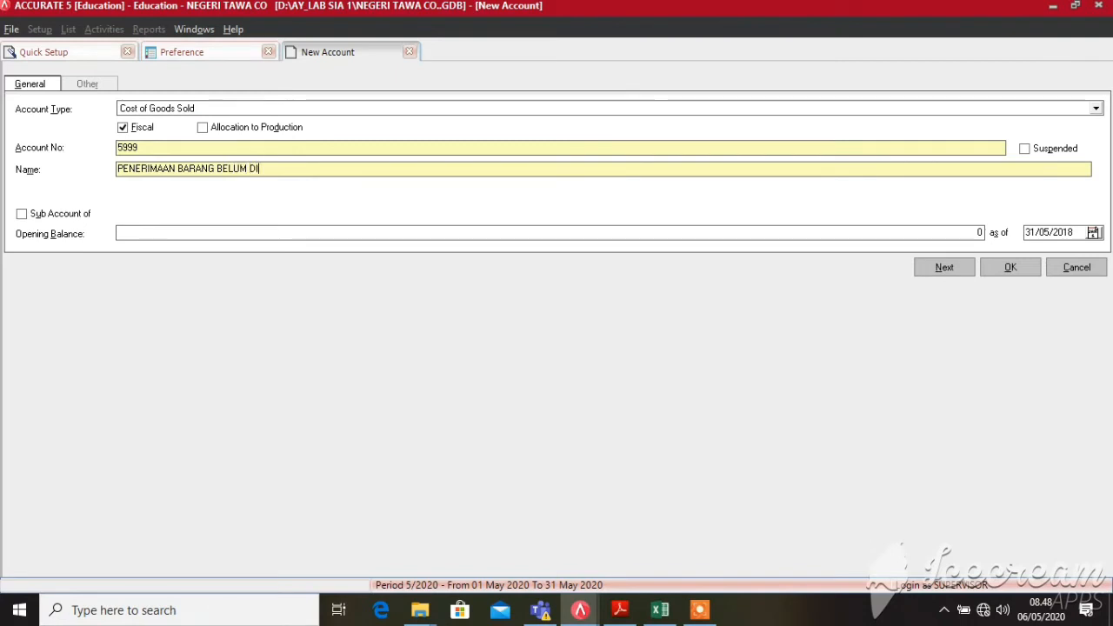
pyautogui.write('TAGIH')
pyautogui.click(1030, 271)
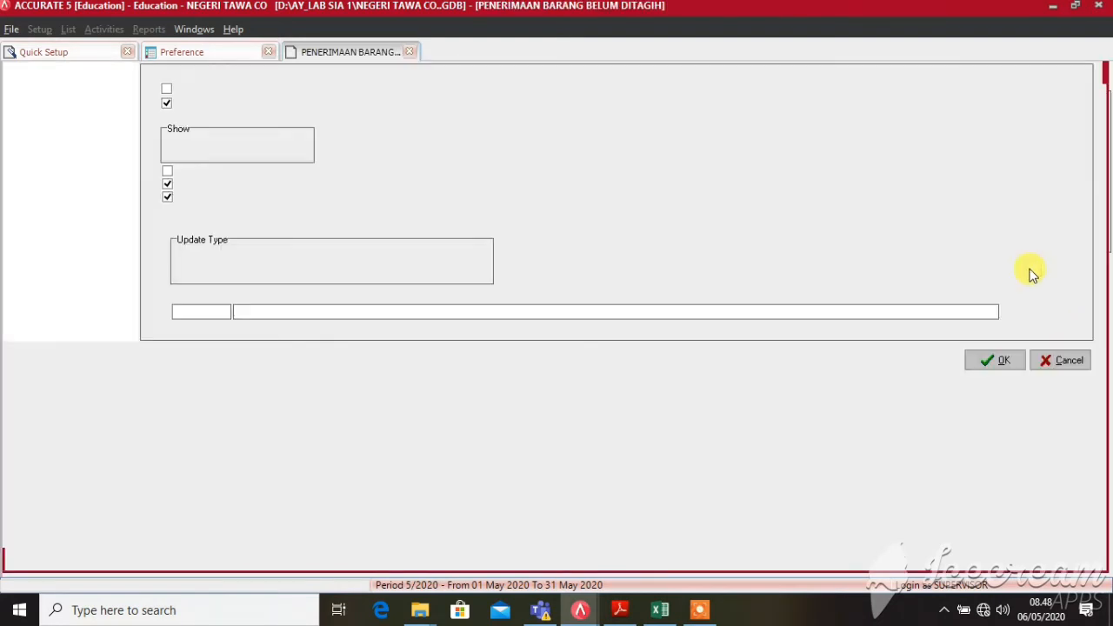
pyautogui.click(1006, 358)
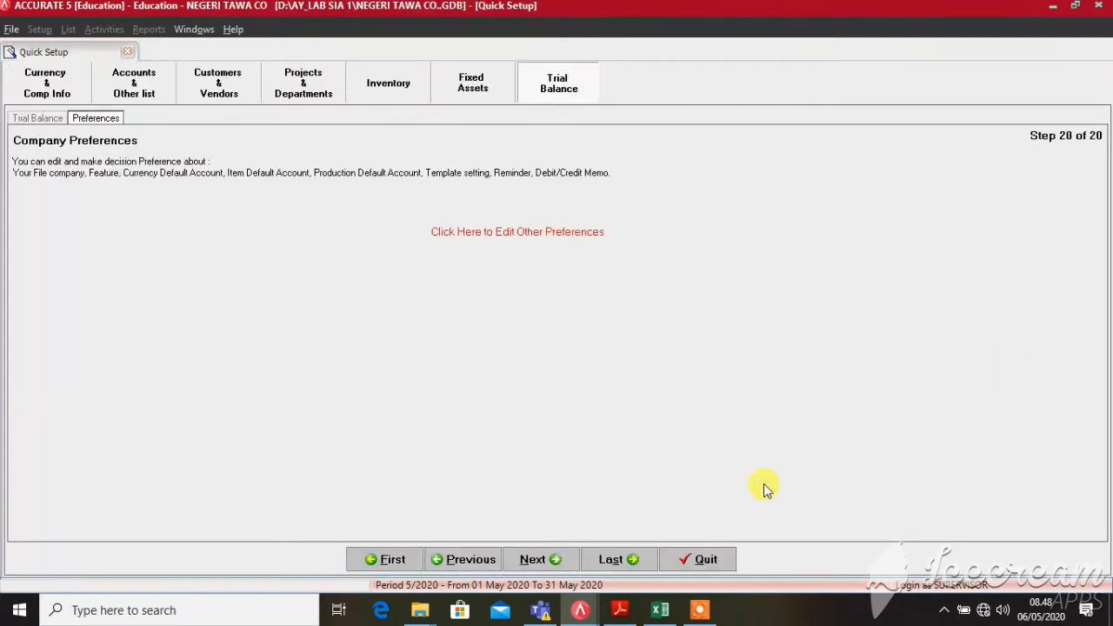
# - Return to the Customers & Vendors section and advance past the vendor list to the Projects & Departments step
pyautogui.click(472, 563)
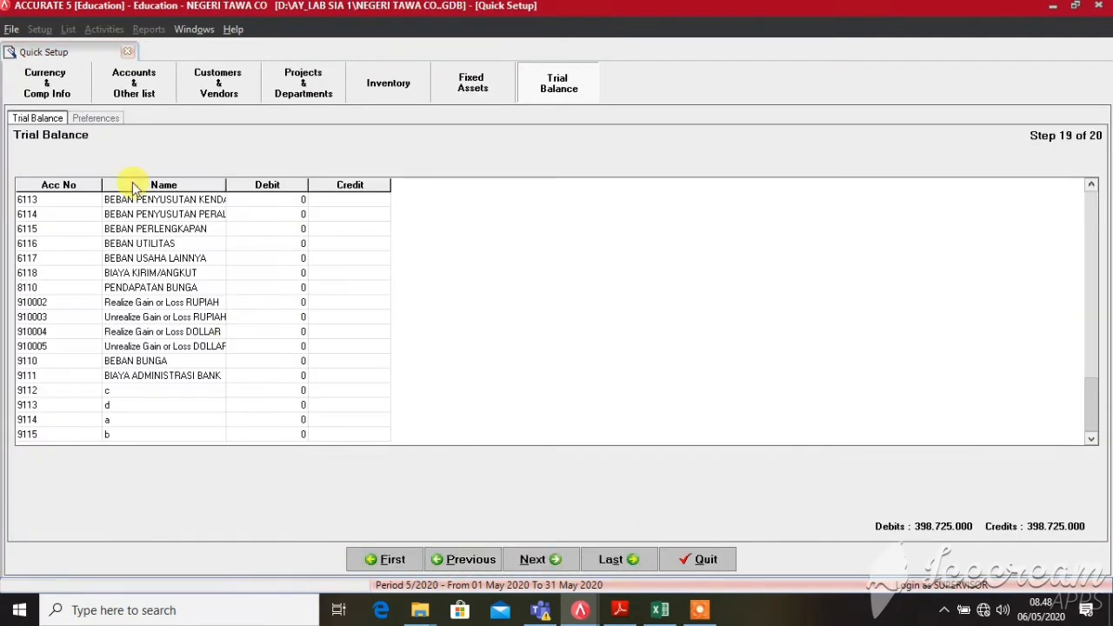
pyautogui.click(244, 88)
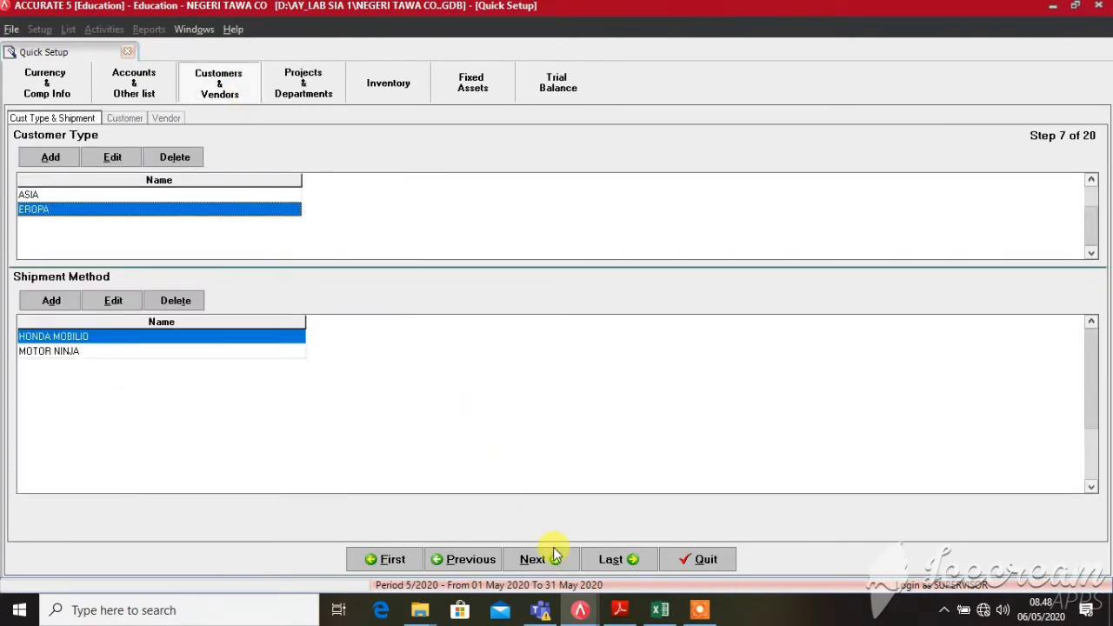
pyautogui.click(559, 559)
pyautogui.click(559, 559)
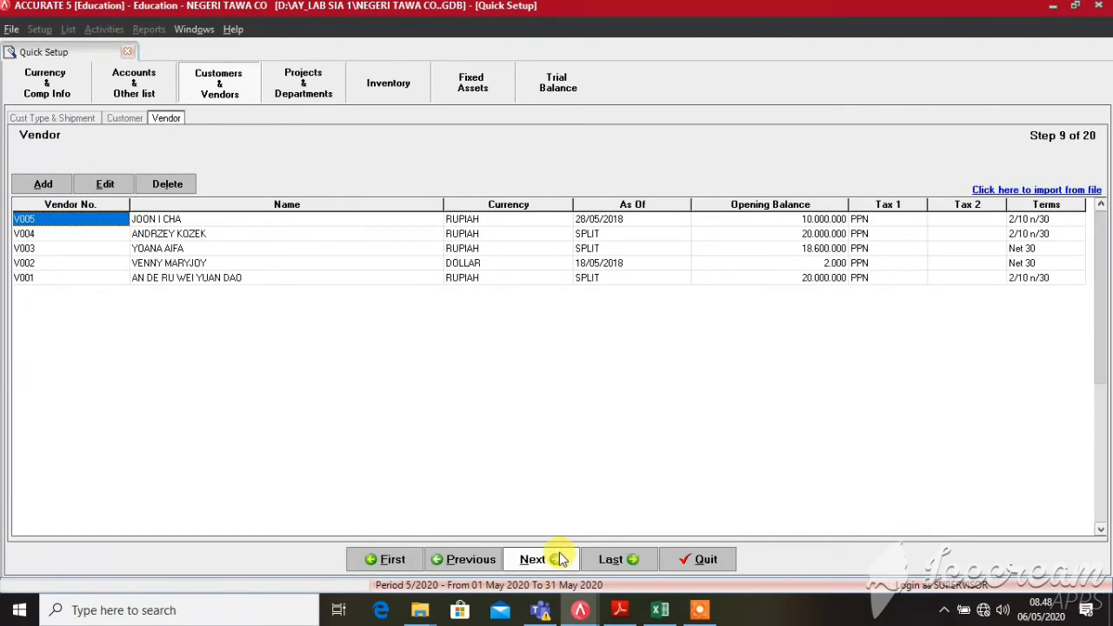
pyautogui.click(559, 559)
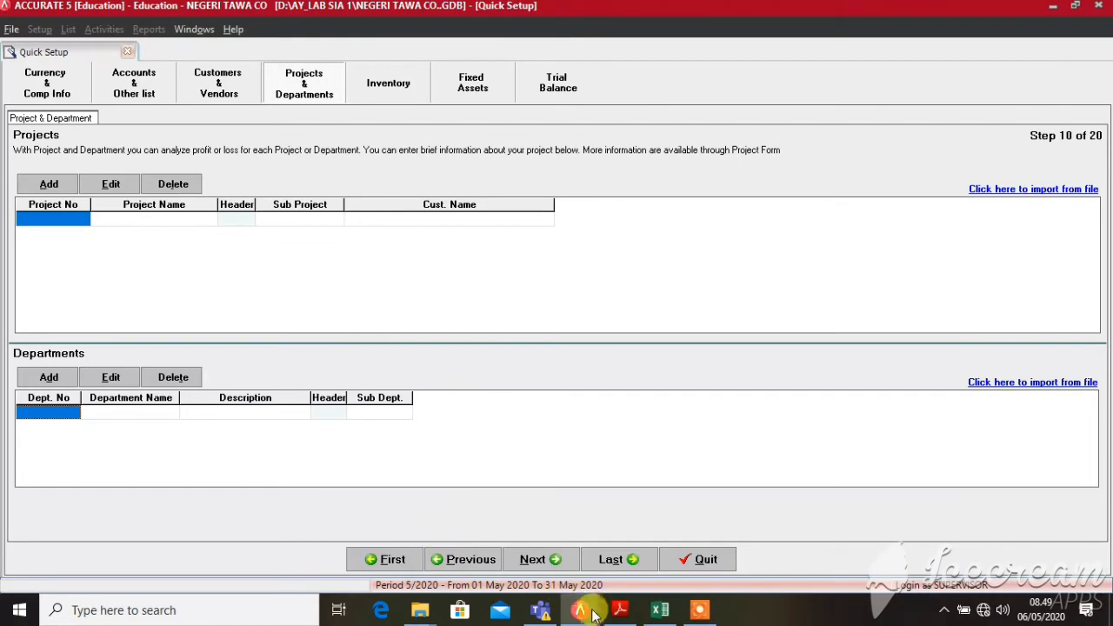
# - Switch to the lab module PDF in Adobe Reader and find the warehouse information in the Negeri Tawa Co. case
pyautogui.click(620, 609)
pyautogui.scroll(-4, 322, 356)
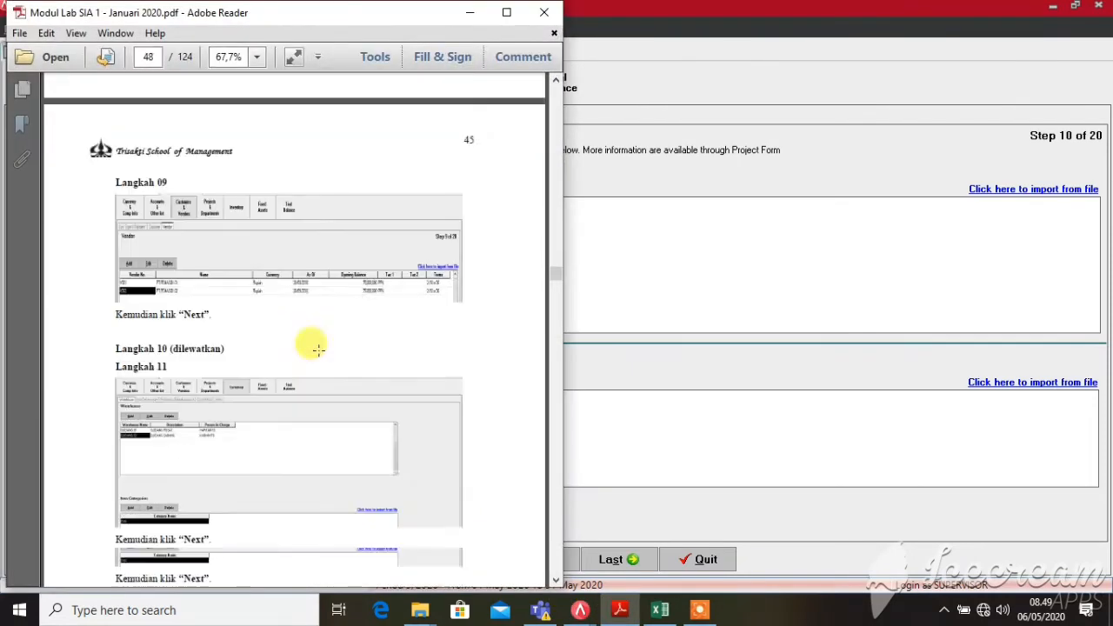
pyautogui.scroll(-10, 318, 348)
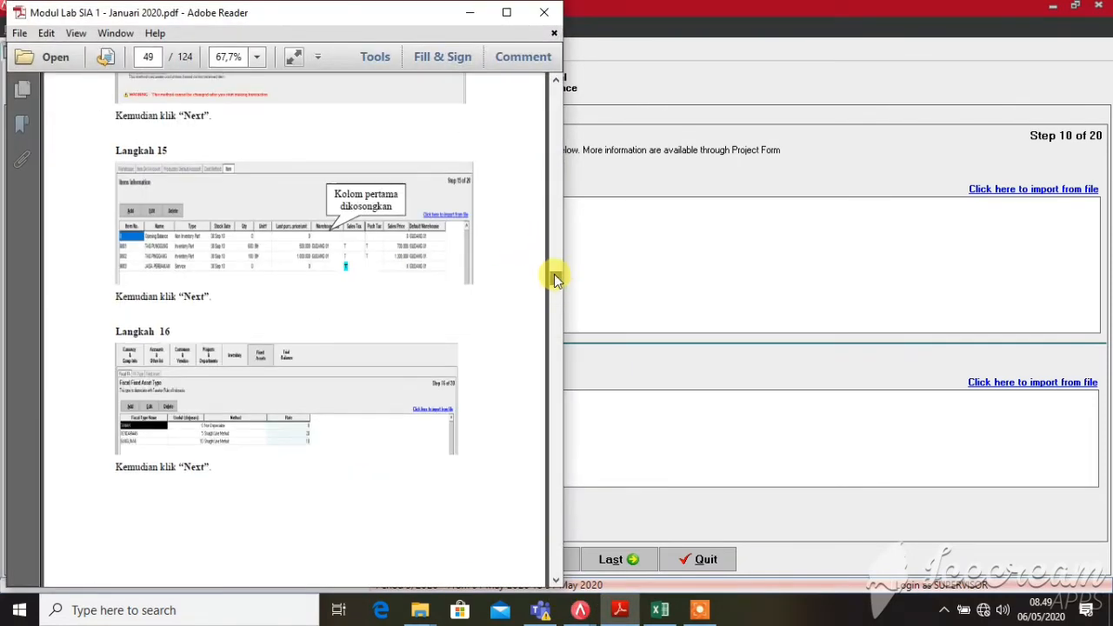
pyautogui.moveTo(556, 278); pyautogui.dragTo(555, 530)
pyautogui.scroll(-20, 268, 305)
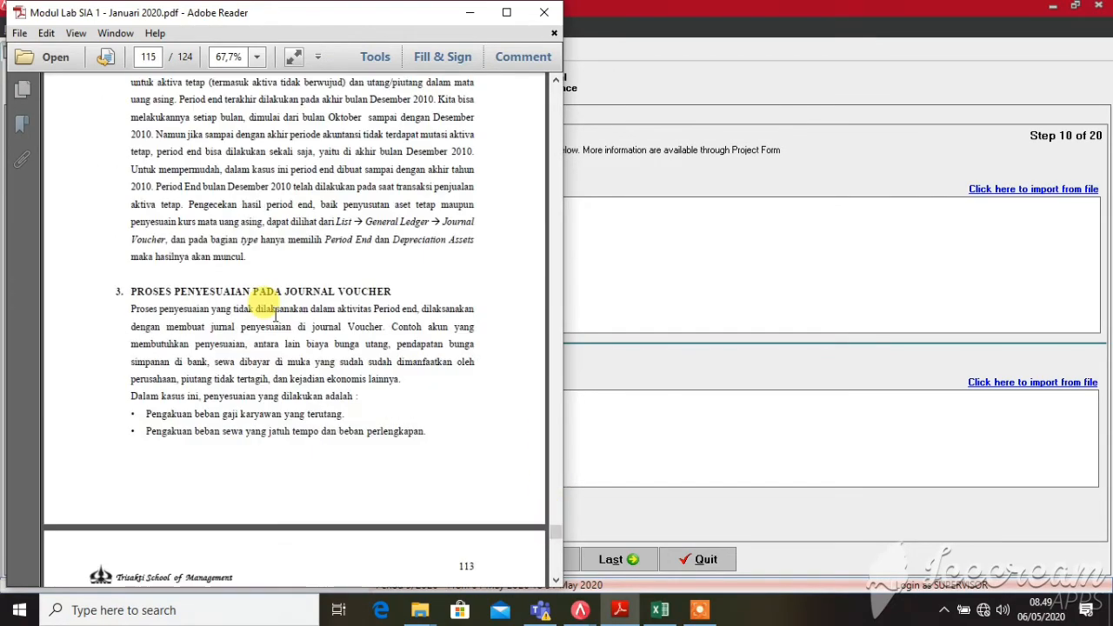
pyautogui.scroll(-20, 268, 307)
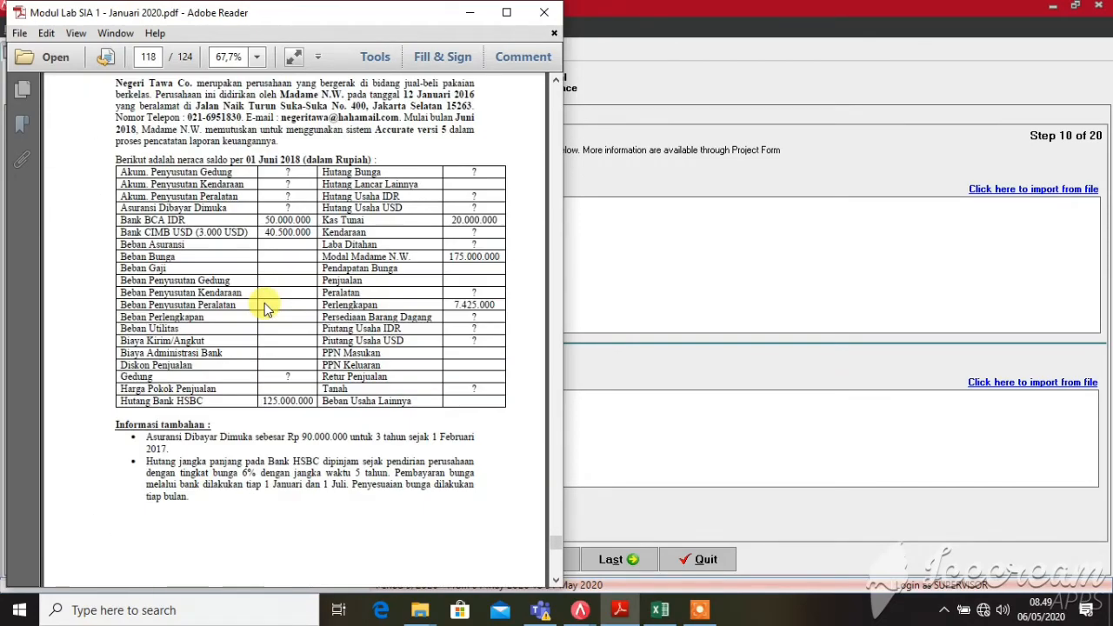
pyautogui.scroll(-15, 265, 306)
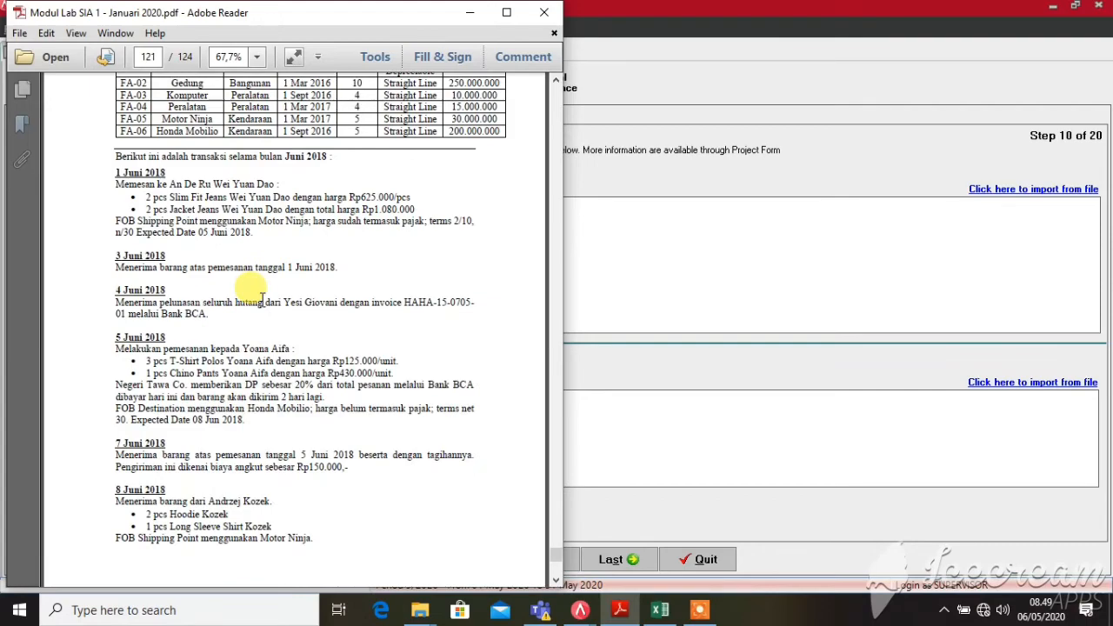
pyautogui.scroll(-8, 260, 300)
pyautogui.scroll(10, 246, 320)
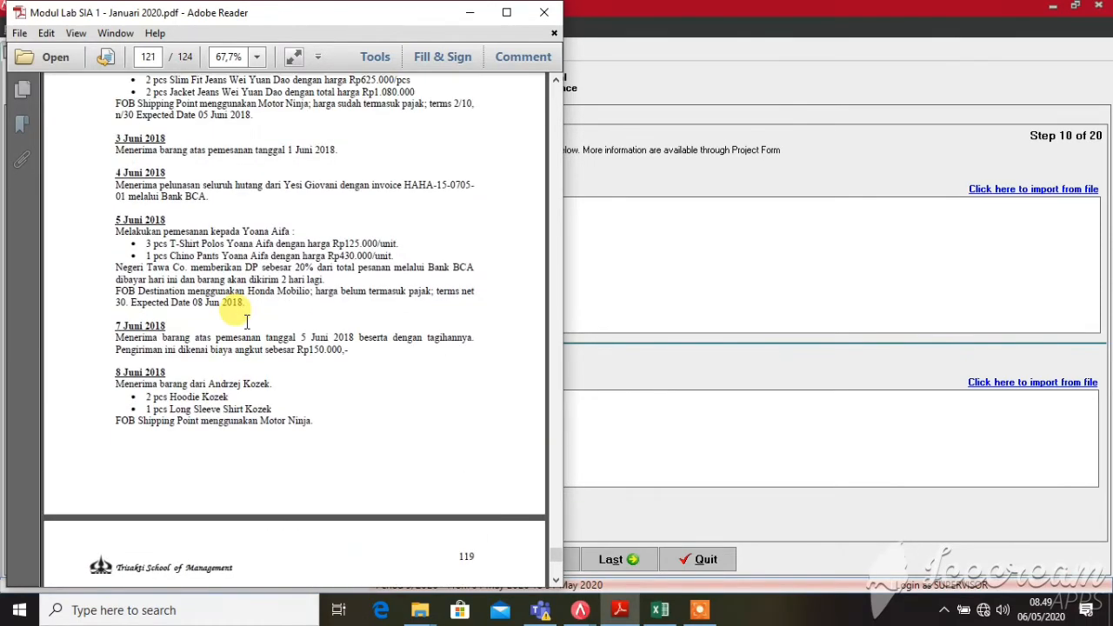
pyautogui.scroll(3, 219, 465)
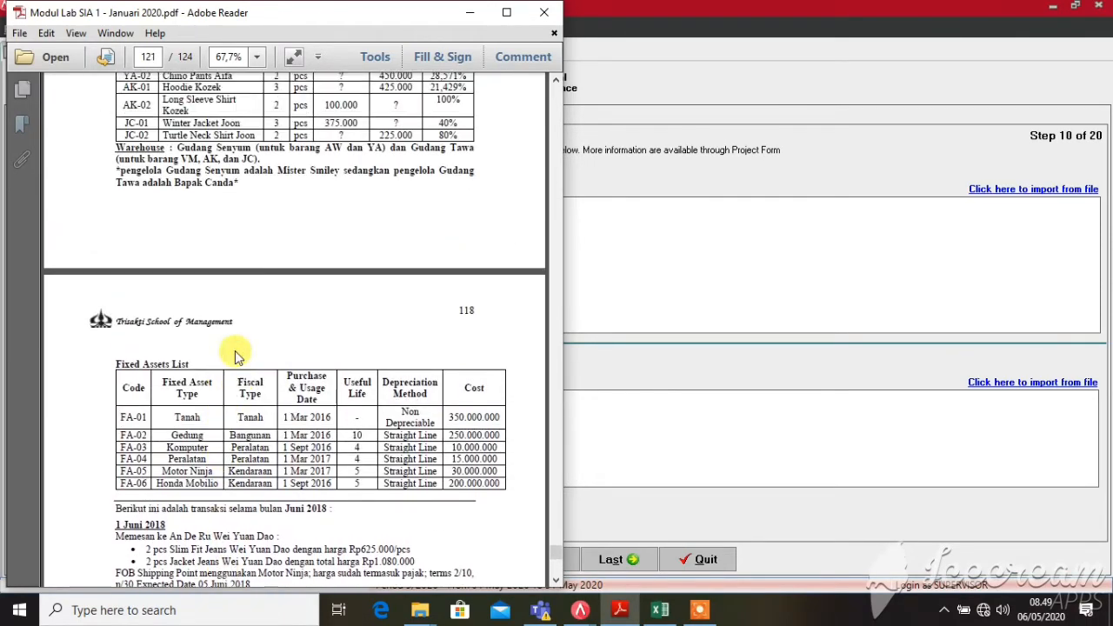
# - Highlight the note on warehouses and their managers below the item table, and return to ACCURATE 5
pyautogui.moveTo(114, 148); pyautogui.dragTo(305, 211)
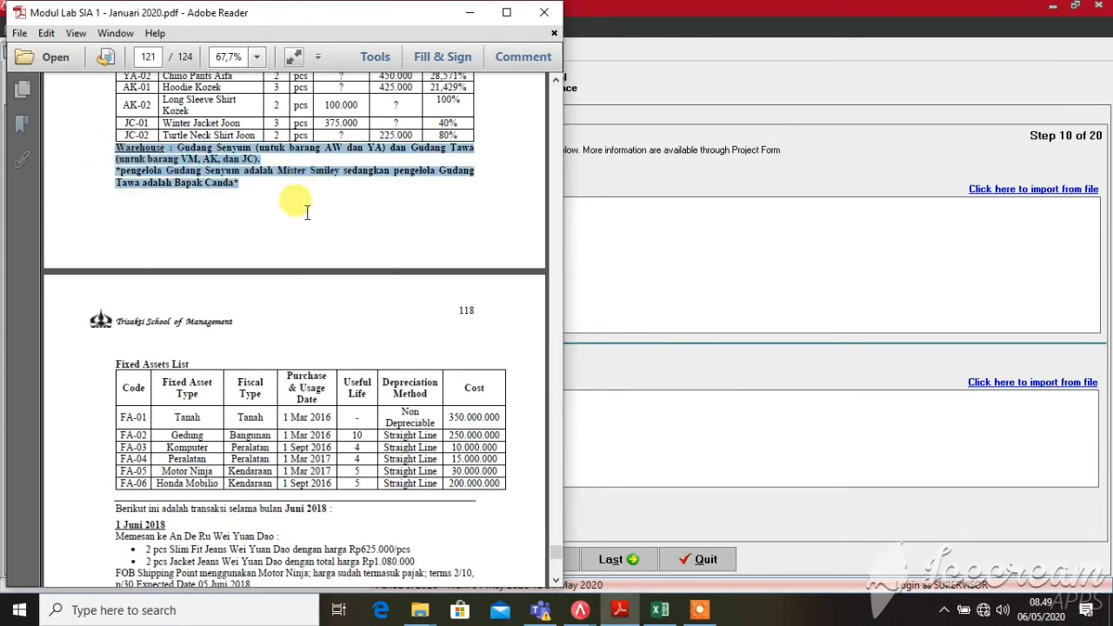
pyautogui.rightClick(193, 160)
pyautogui.click(191, 157)
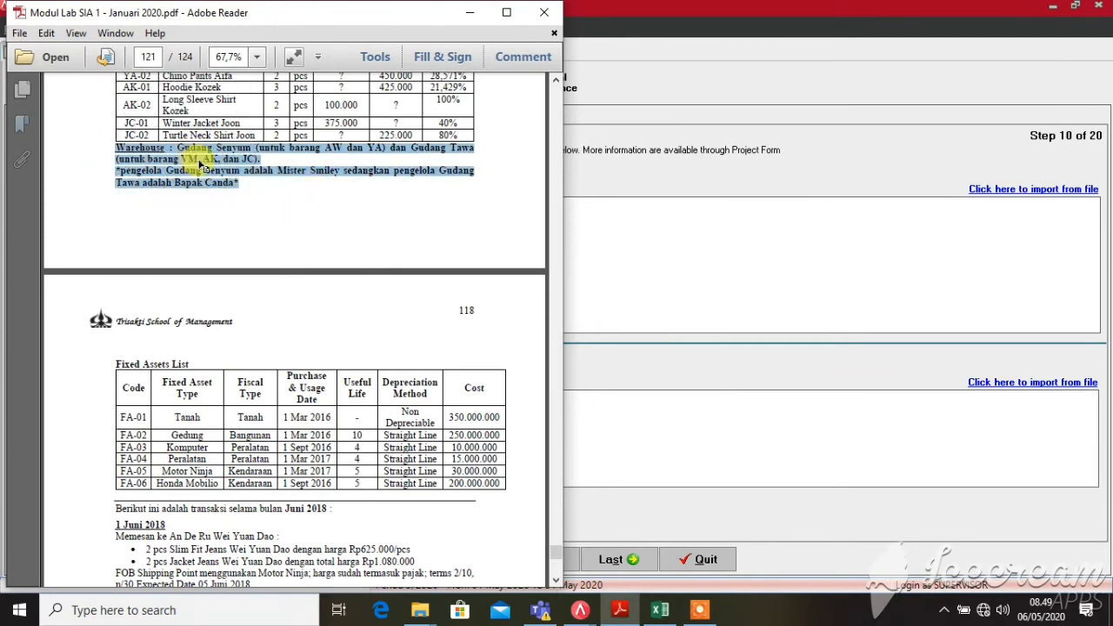
pyautogui.click(201, 163)
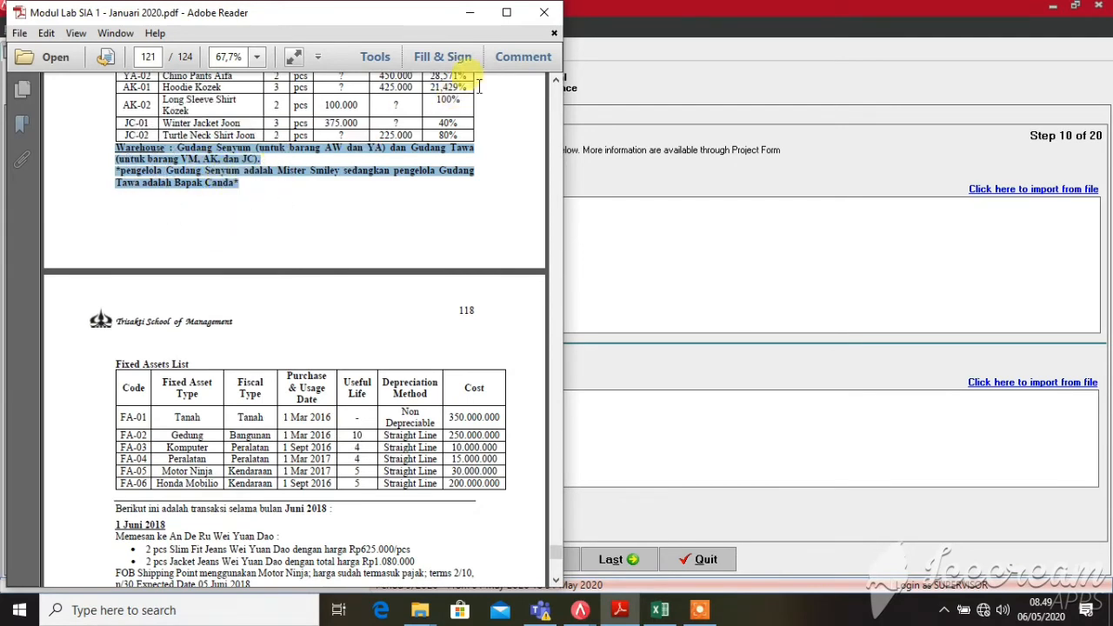
pyautogui.click(472, 14)
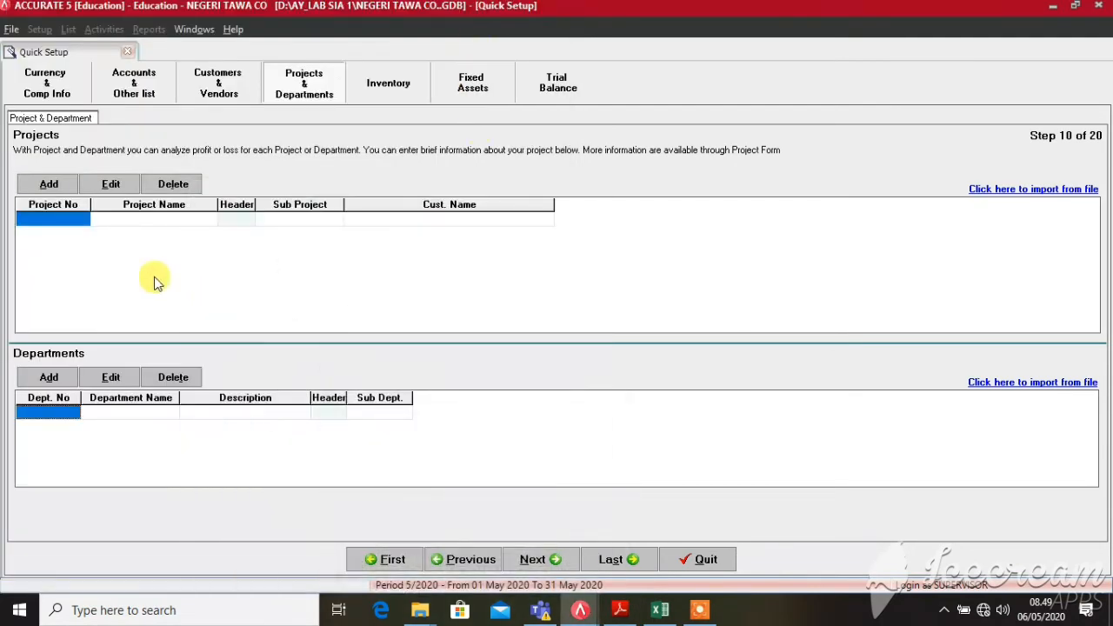
# - Skip Projects & Departments and rename the CENTRE warehouse in the Inventory section as GUDANG SENYUM
pyautogui.click(40, 216)
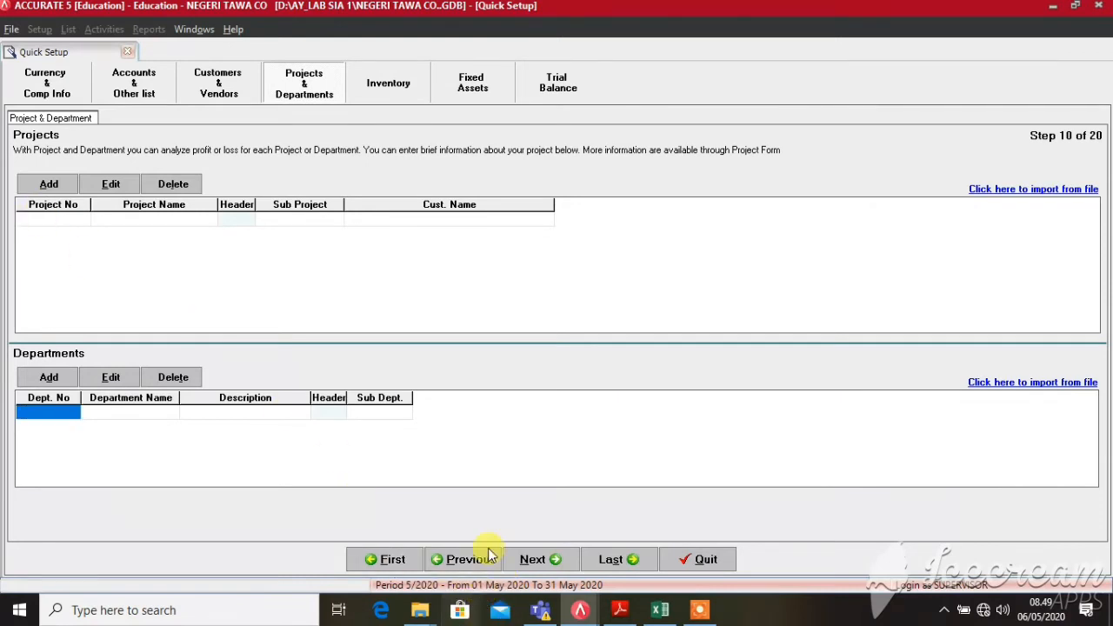
pyautogui.click(524, 560)
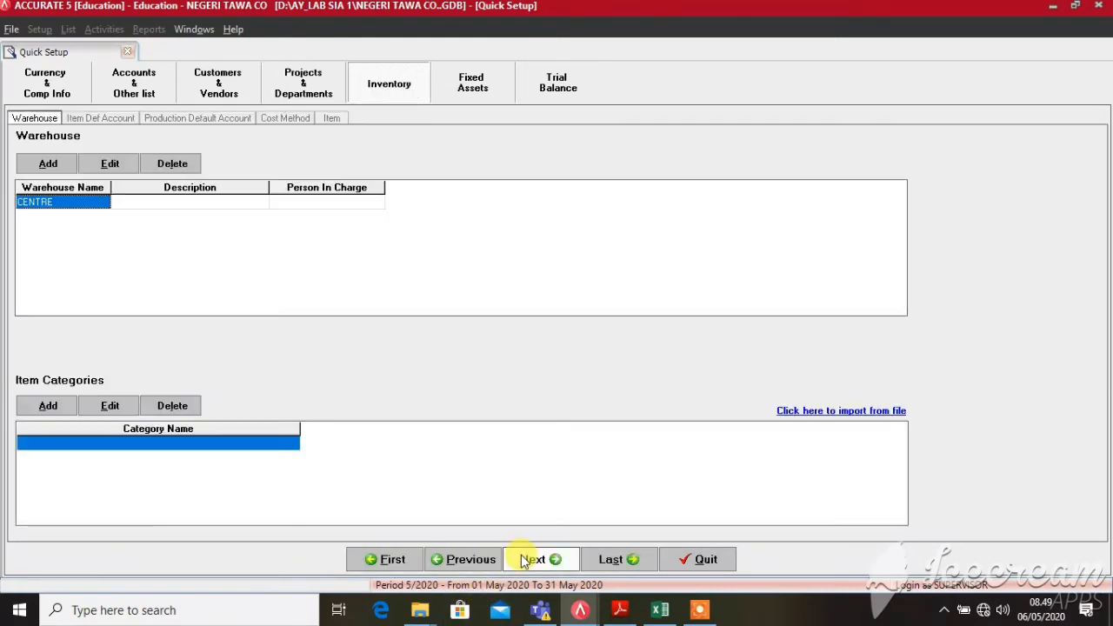
pyautogui.click(66, 200)
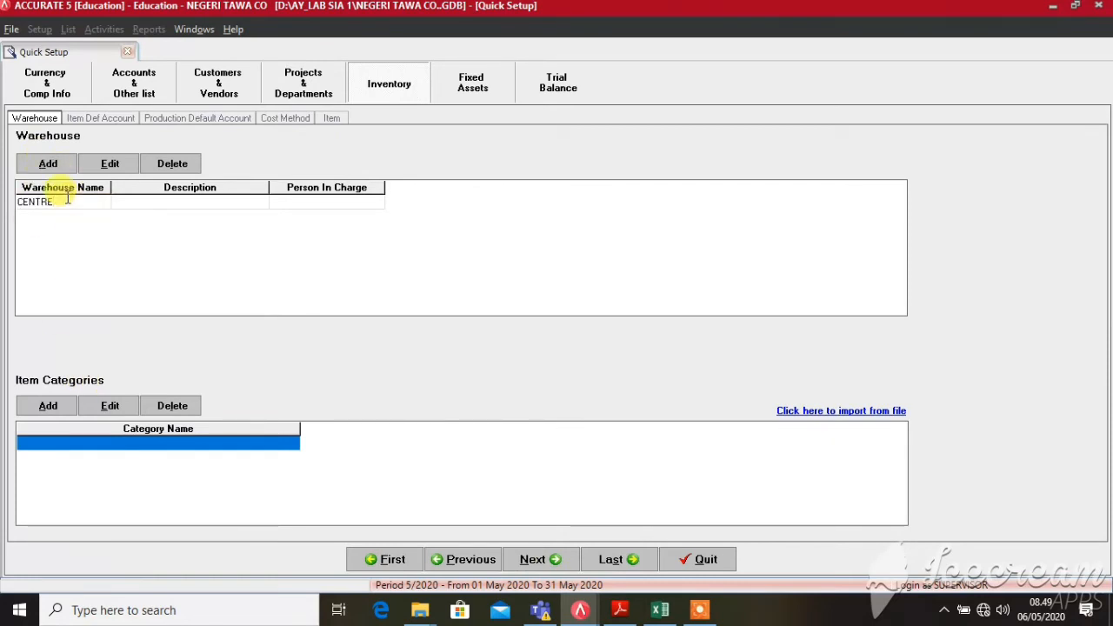
pyautogui.press('BackSpace')
pyautogui.press('BackSpace')
pyautogui.press('BackSpace')
pyautogui.press('BackSpace')
pyautogui.press('BackSpace')
pyautogui.write('GU')
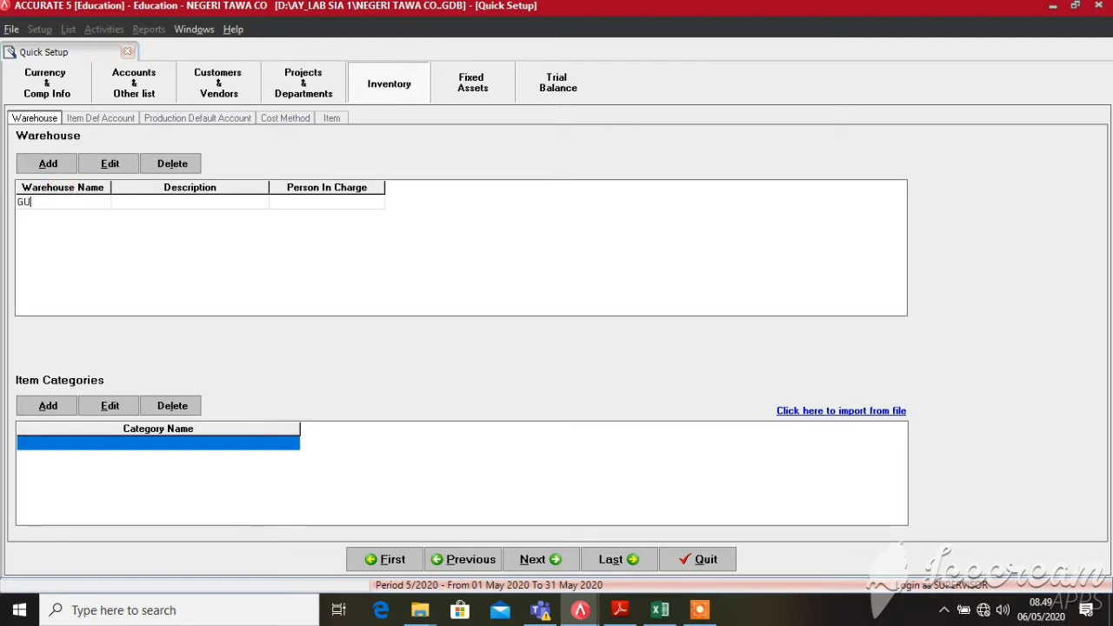
pyautogui.write('DANG SENYUM')
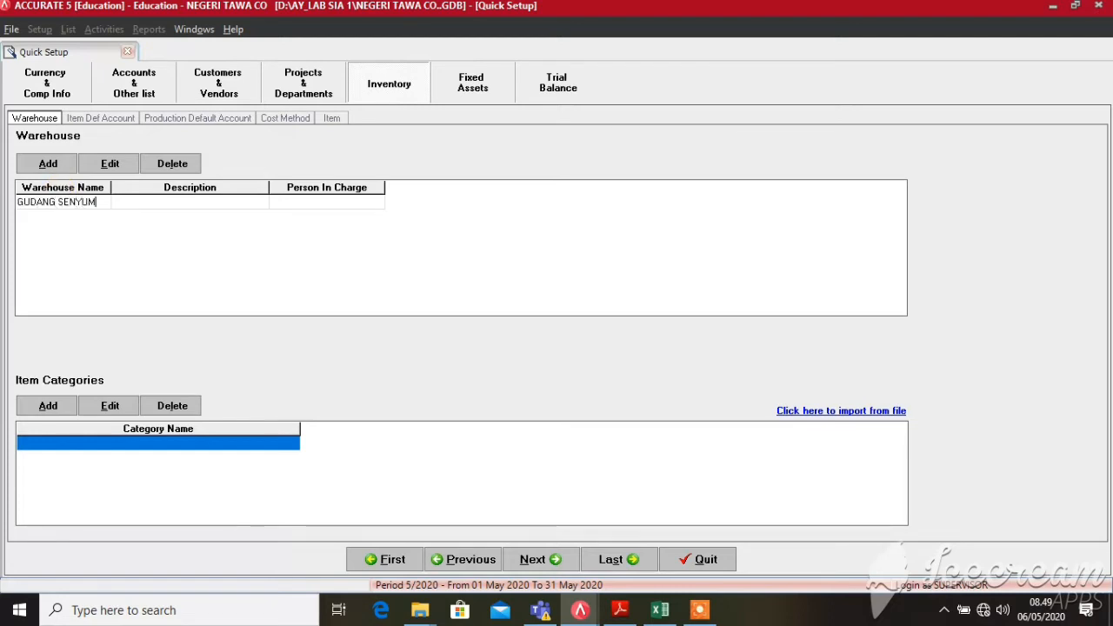
# - Describe GUDANG SENYUM as UNTUK BARANG AW DAN YA and enter the name of its person in charge
pyautogui.press('Tab')
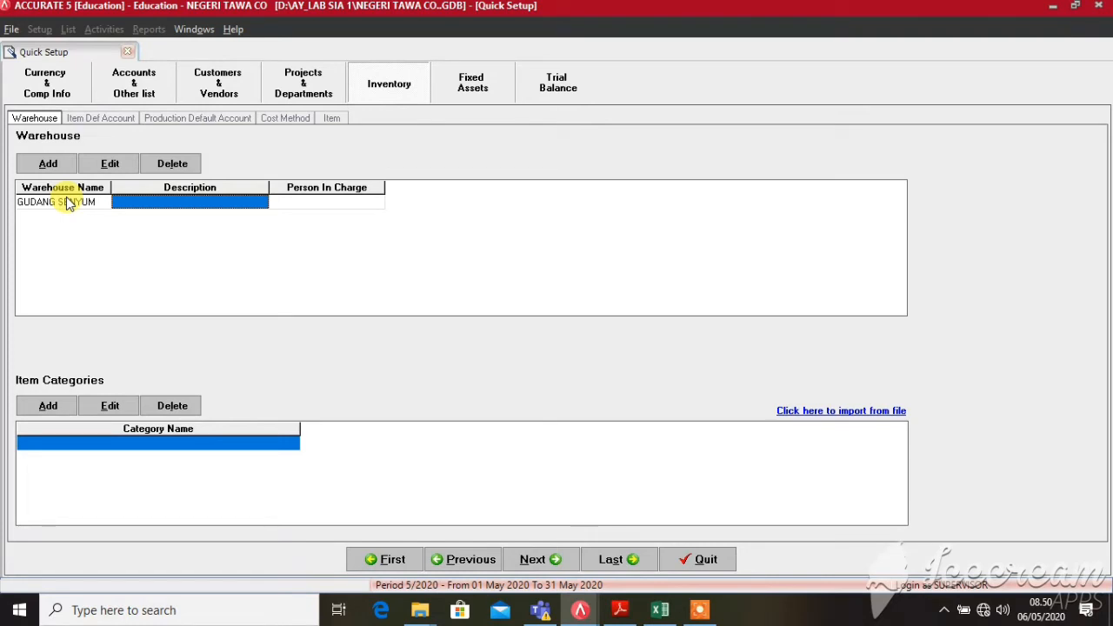
pyautogui.write('UNTUK BA')
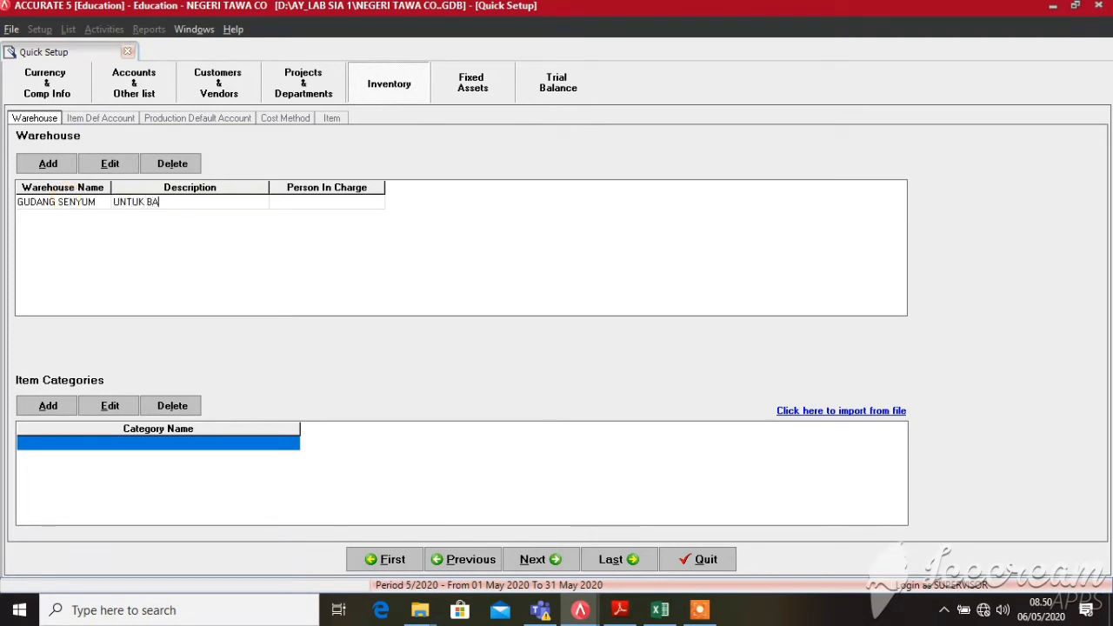
pyautogui.write('RANG ')
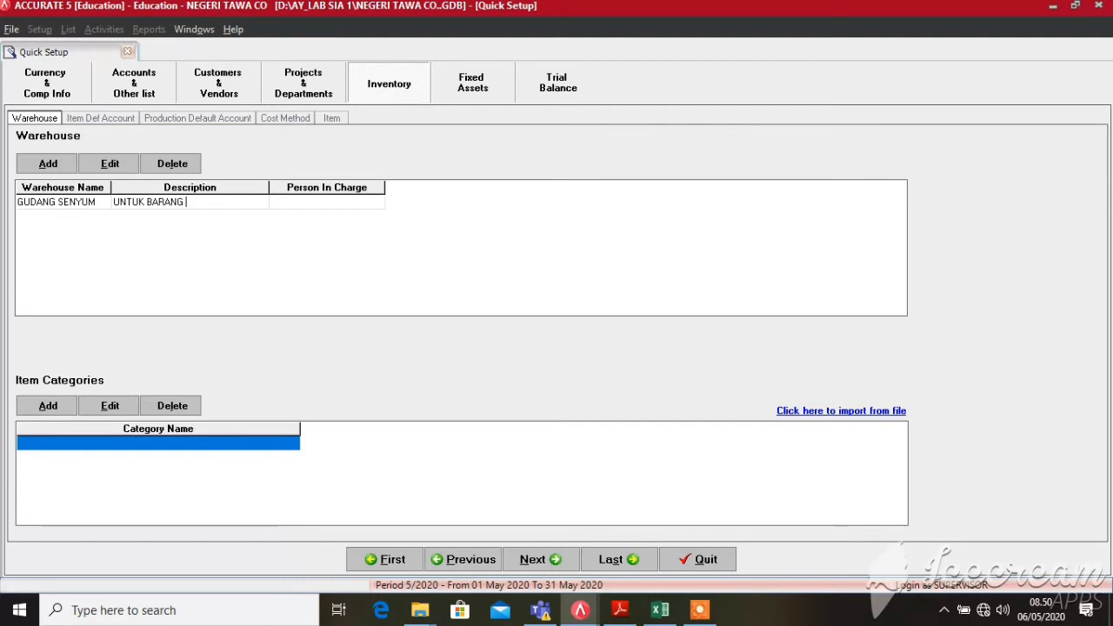
pyautogui.write('AW DAN YA')
pyautogui.press('Tab')
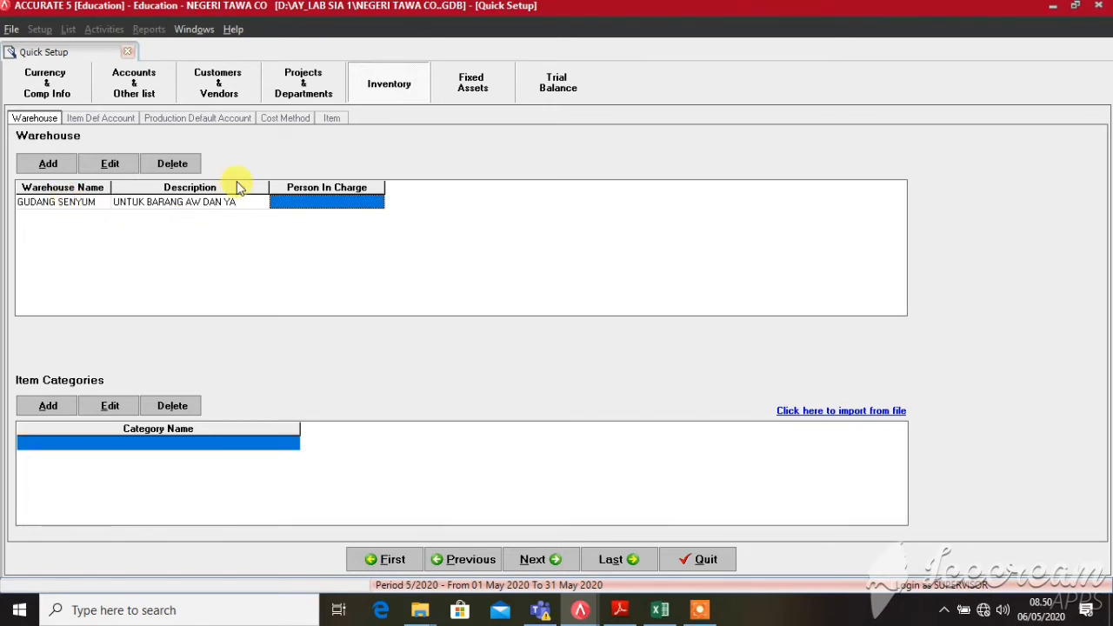
pyautogui.write('MISTE')
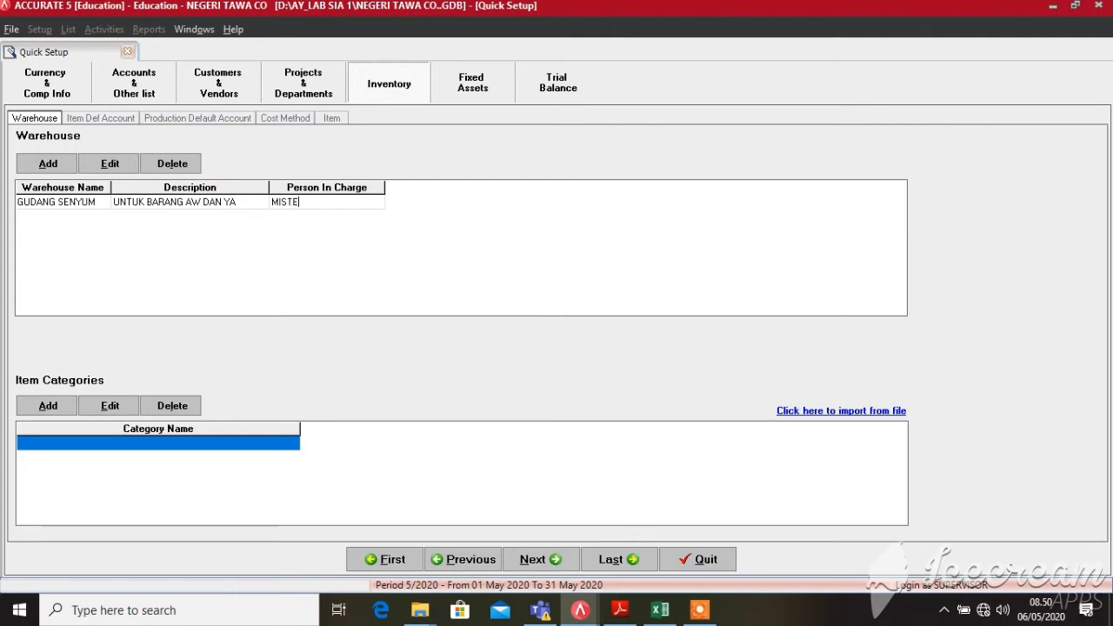
pyautogui.write('R SMILEY')
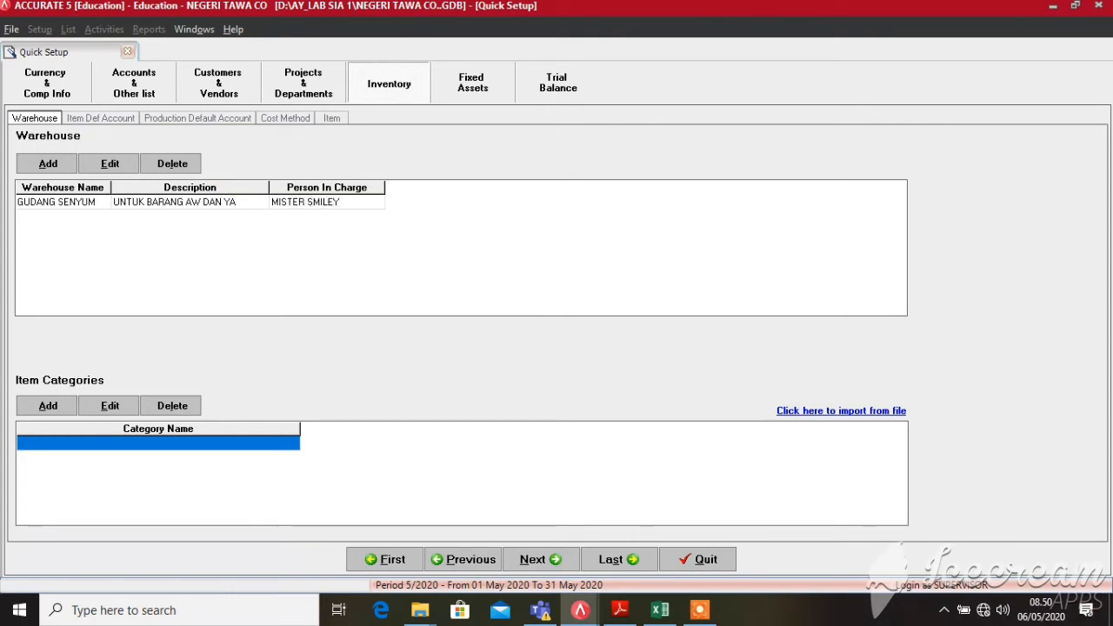
# - Add the warehouse GUDANG TAWA with the description UNTUK BARANG VM, AK, DAN JC and the name of its person in charge
pyautogui.press('Return')
pyautogui.write('GUDANG ')
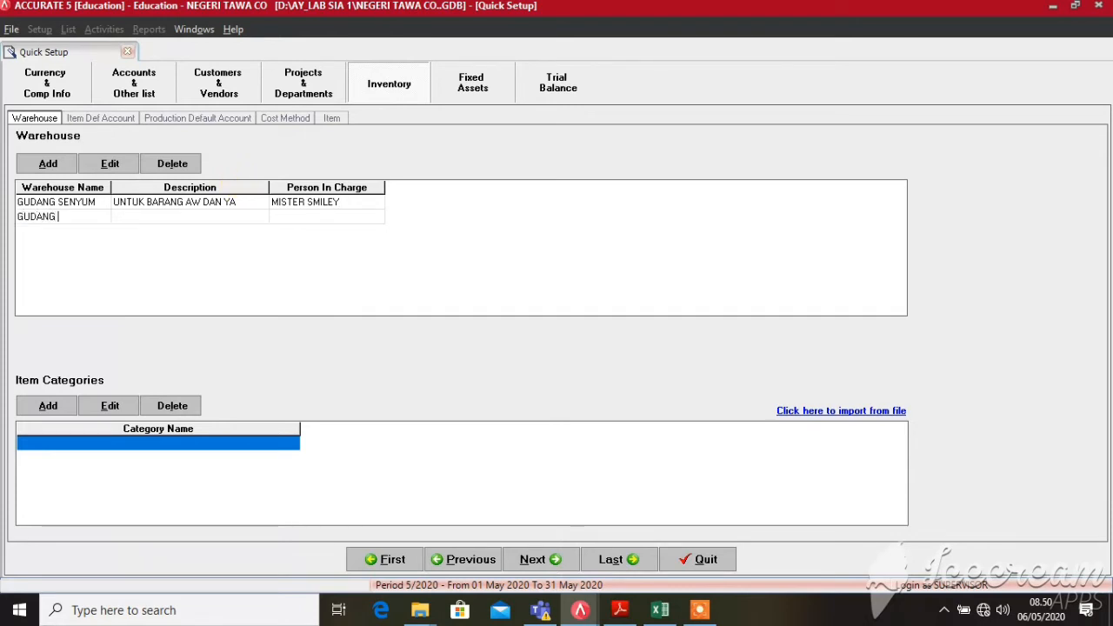
pyautogui.write('TAWA')
pyautogui.press('Return')
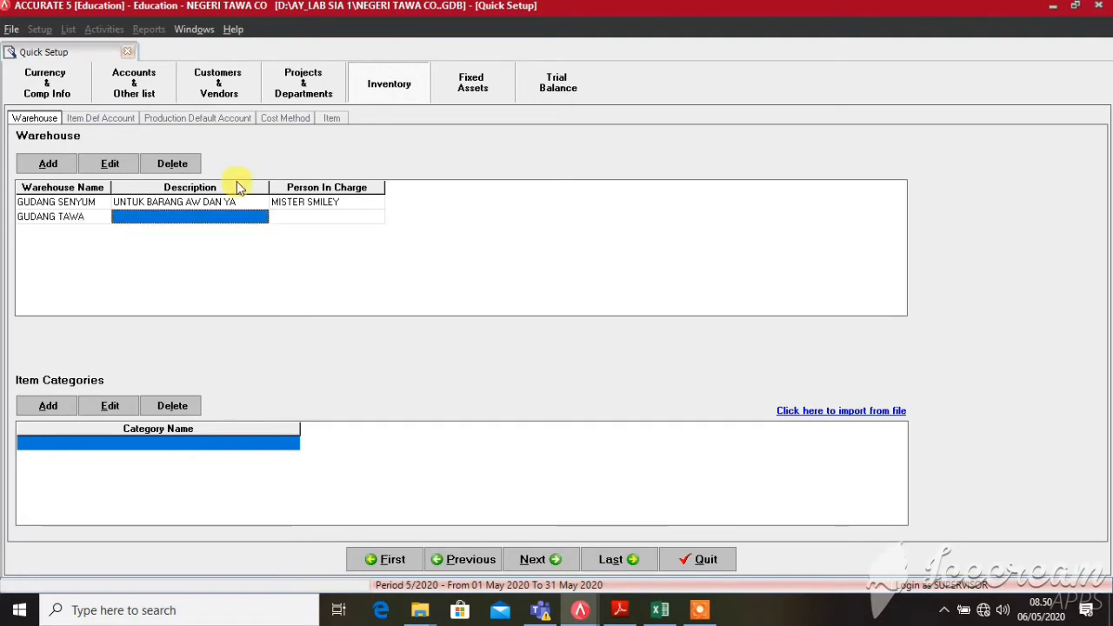
pyautogui.write('UNTUK BAWA')
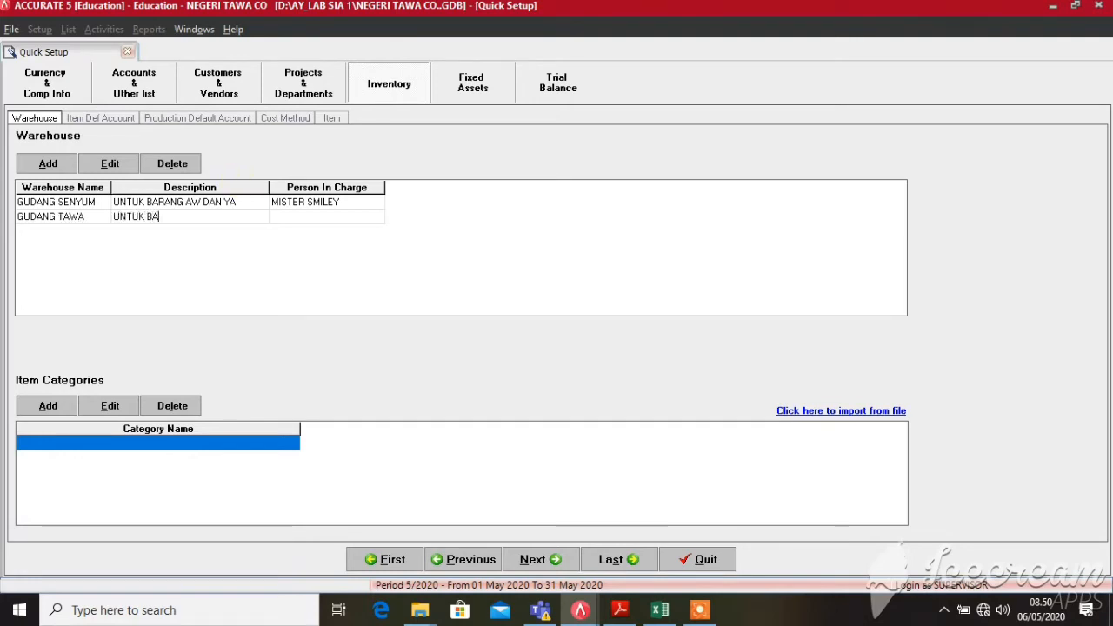
pyautogui.press('BackSpace')
pyautogui.press('BackSpace')
pyautogui.write('RANG VM')
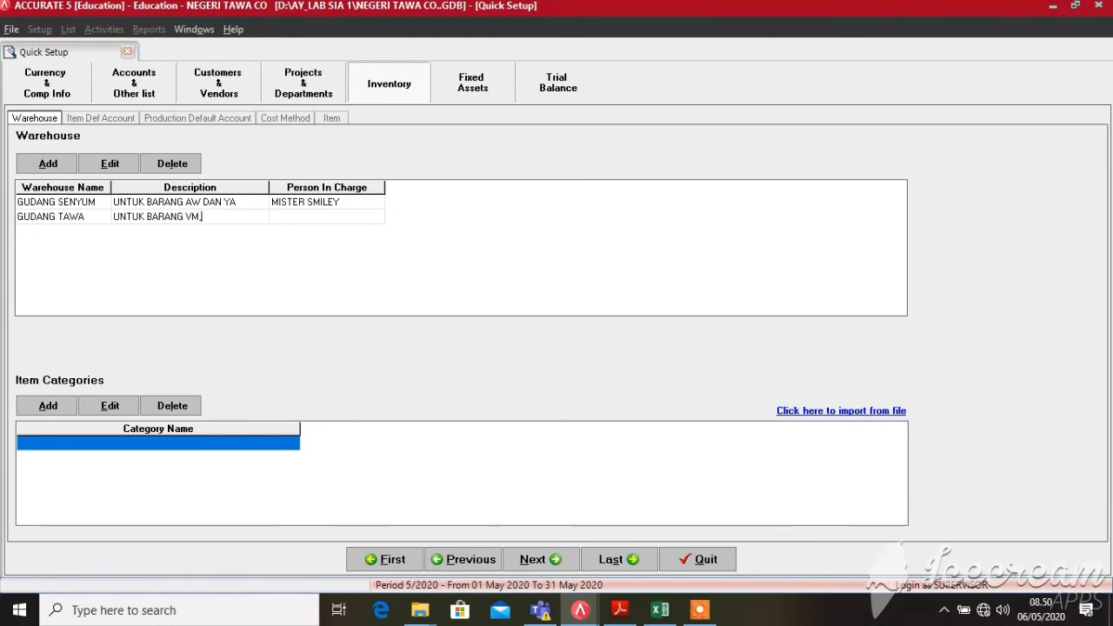
pyautogui.write(', AK, DAN JC')
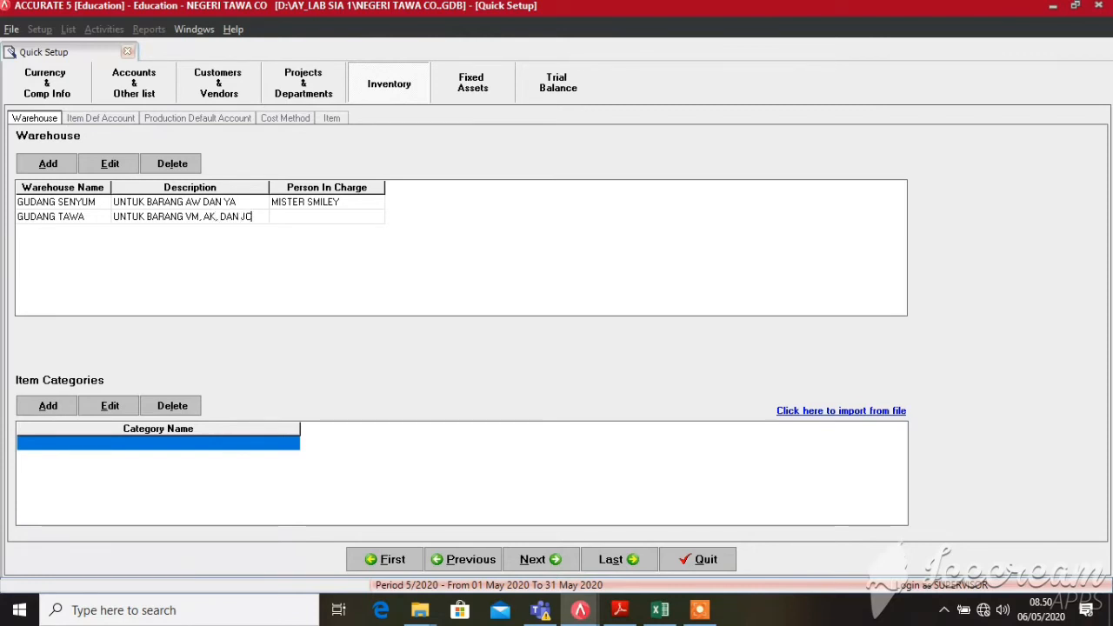
pyautogui.press('Tab')
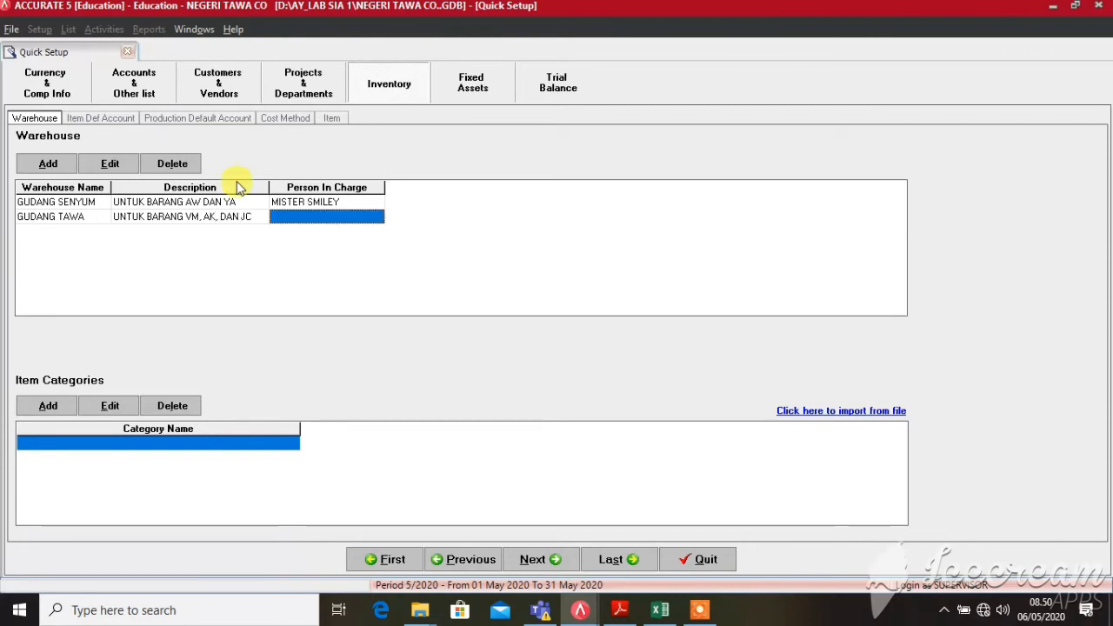
pyautogui.write('BAPAK CANDA')
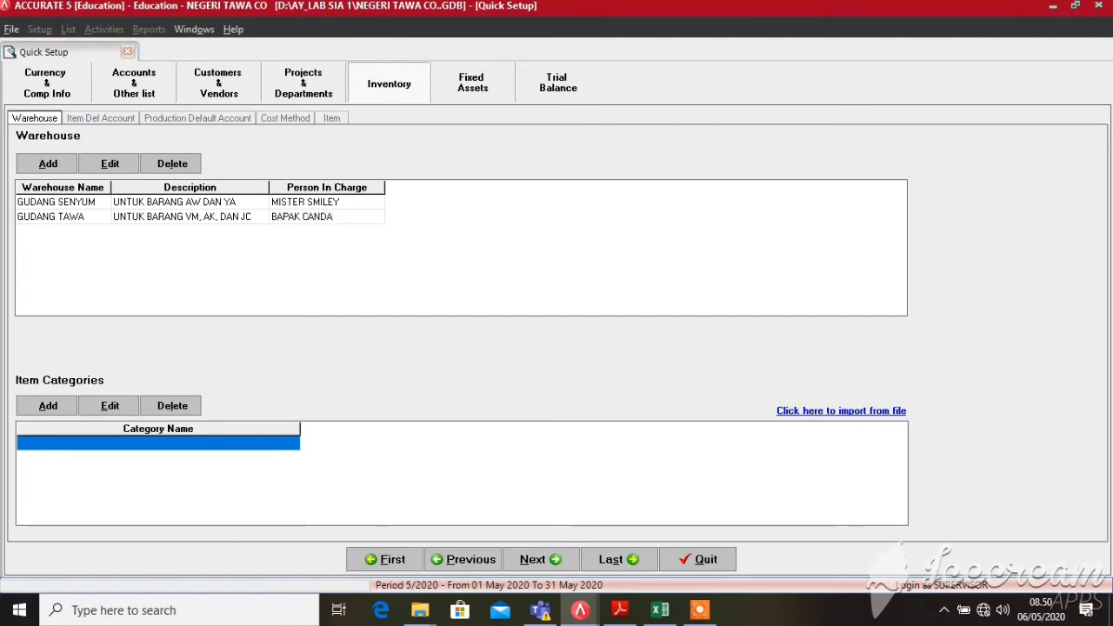
# - Leave the item categories empty and advance from the warehouse list to the Item Default Account step
pyautogui.click(157, 442)
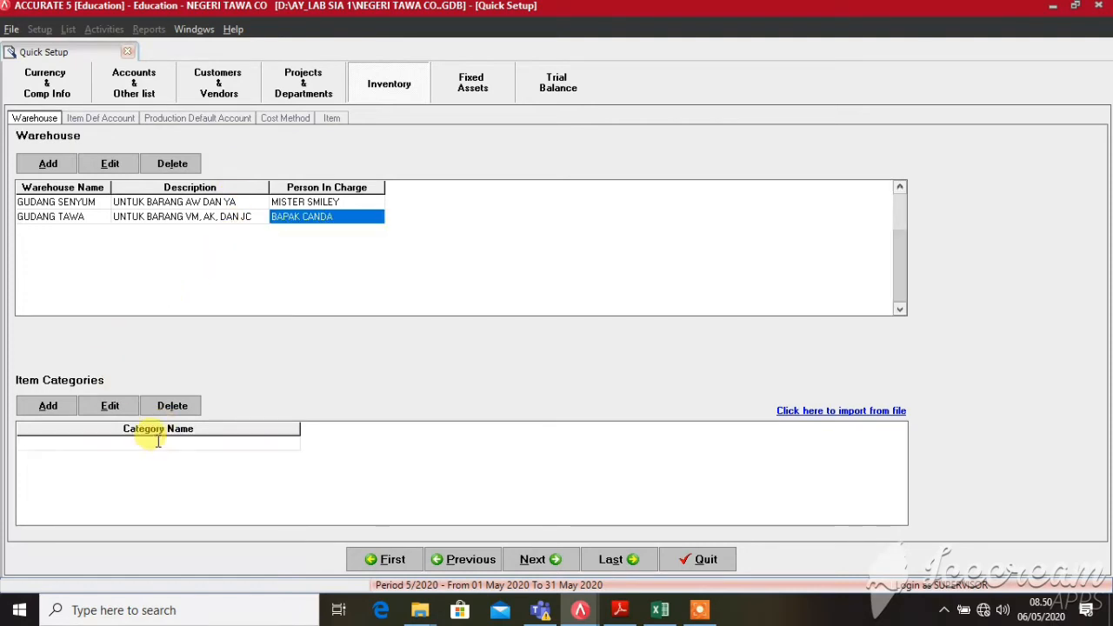
pyautogui.click(299, 218)
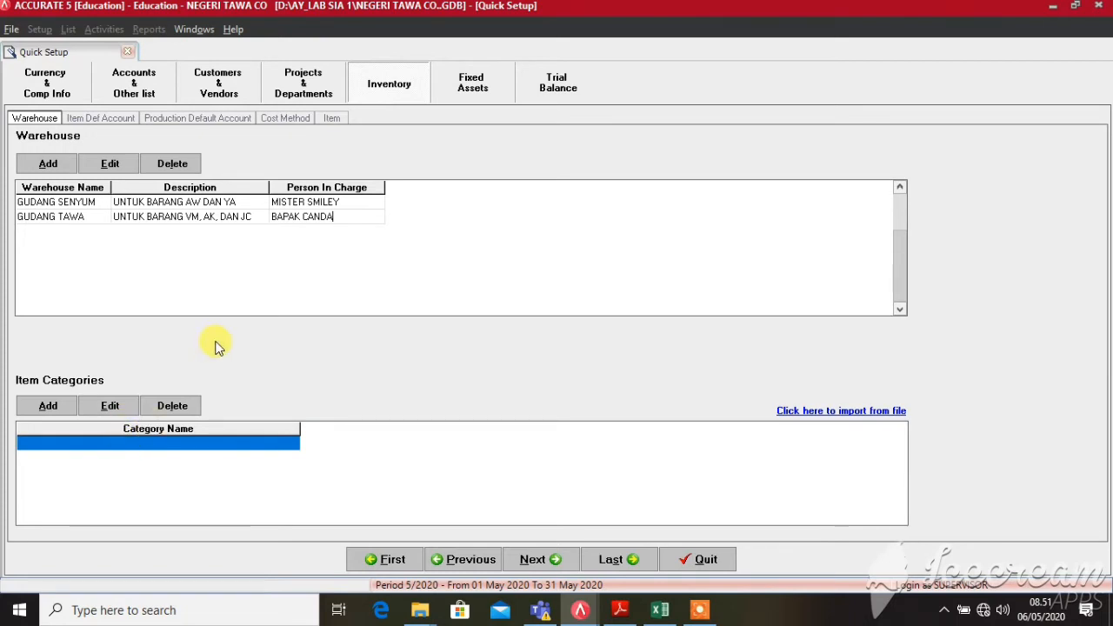
pyautogui.click(153, 444)
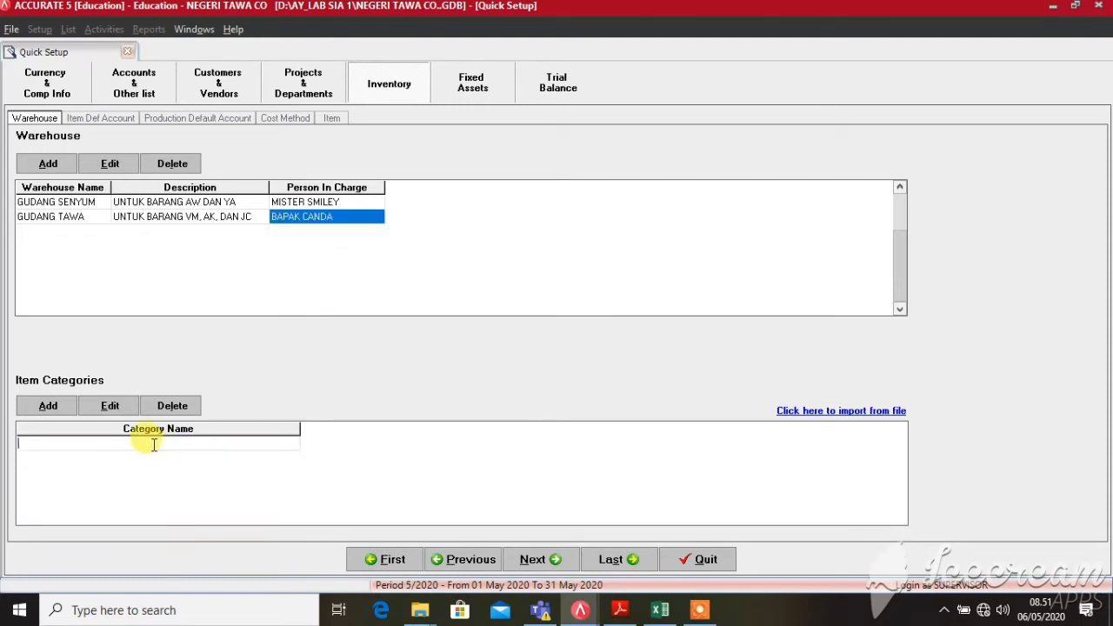
pyautogui.click(540, 561)
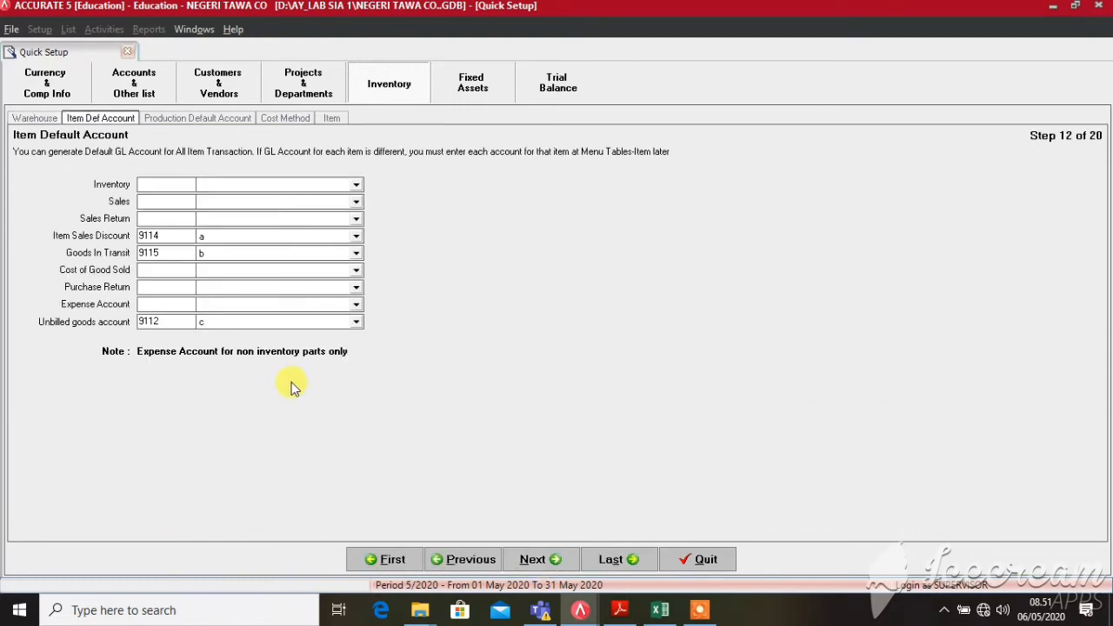
# - Open the list of GL accounts available for the Inventory default account
pyautogui.click(328, 184)
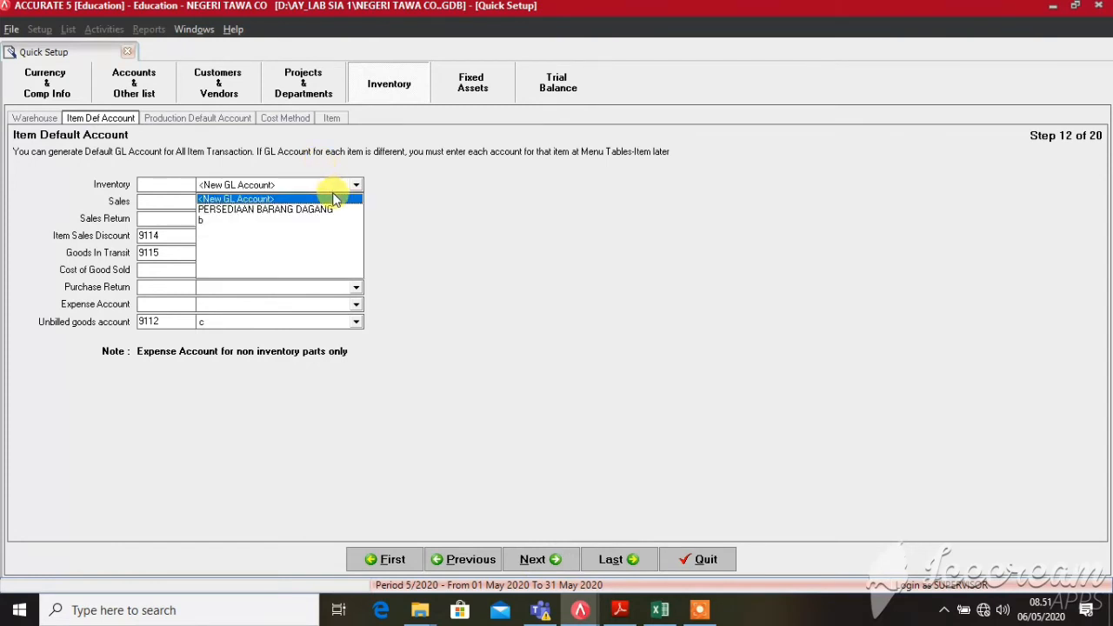
# - Set the default Inventory account to PERSEDIAAN BARANG DAGANG and the default Sales account to PENJUALAN
pyautogui.click(337, 210)
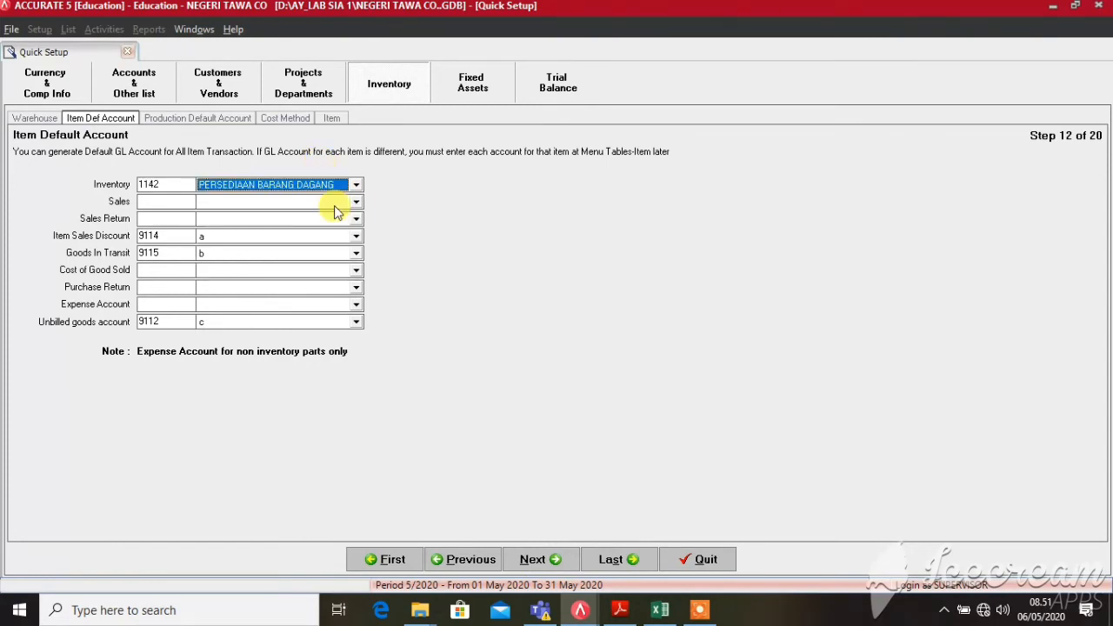
pyautogui.click(338, 208)
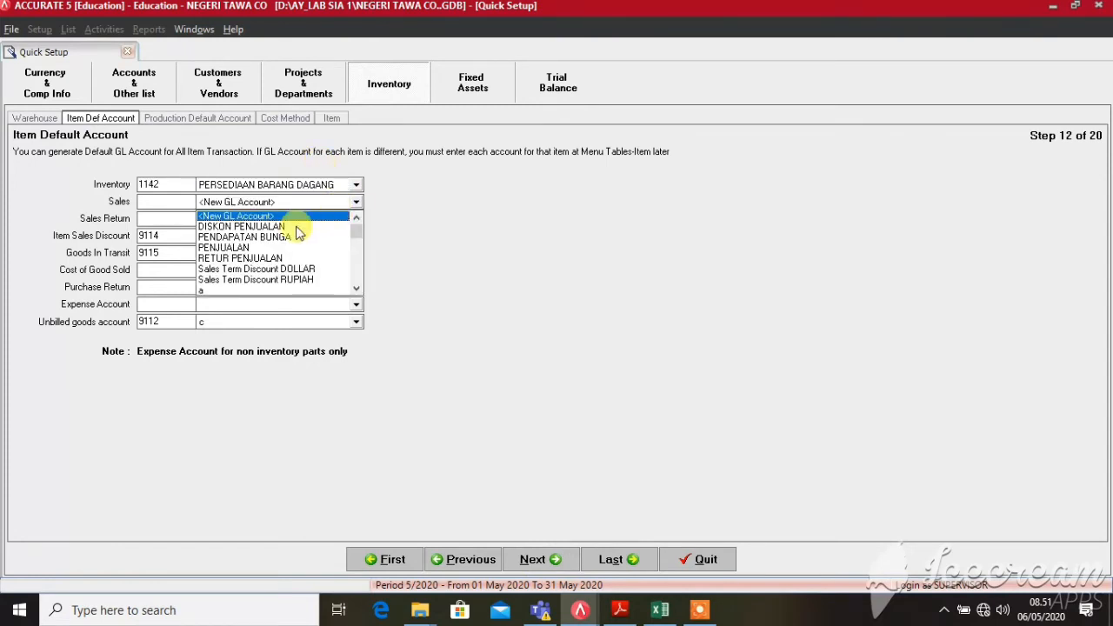
pyautogui.click(241, 247)
# - Set the default Sales Return account to RETUR PENJUALAN and the Item Sales Discount account to DISKON PENJUALAN
pyautogui.click(271, 218)
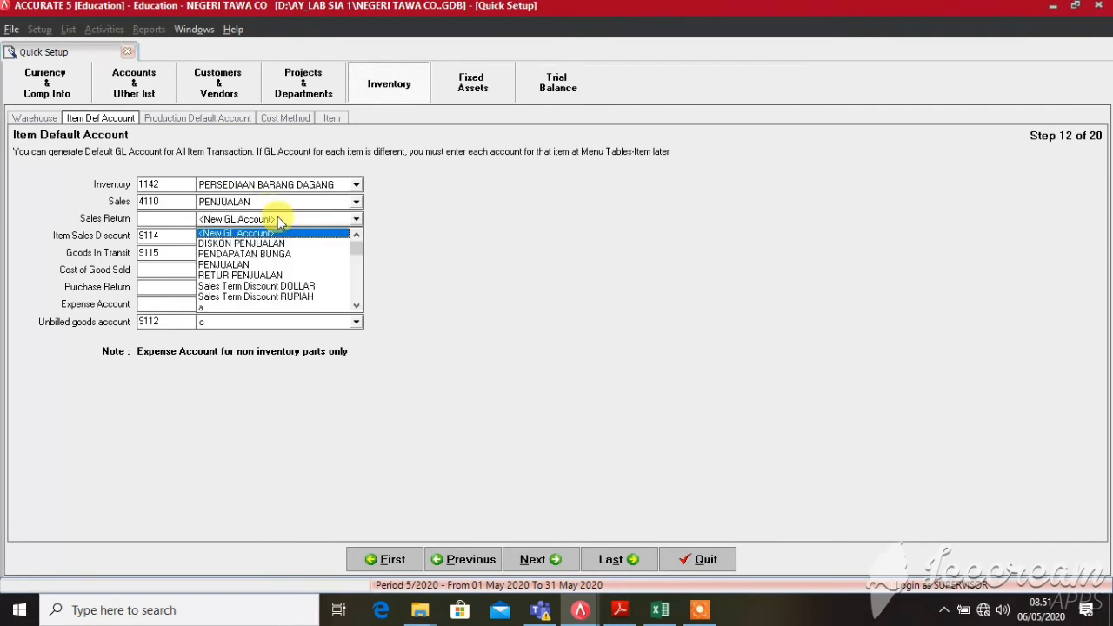
pyautogui.click(248, 275)
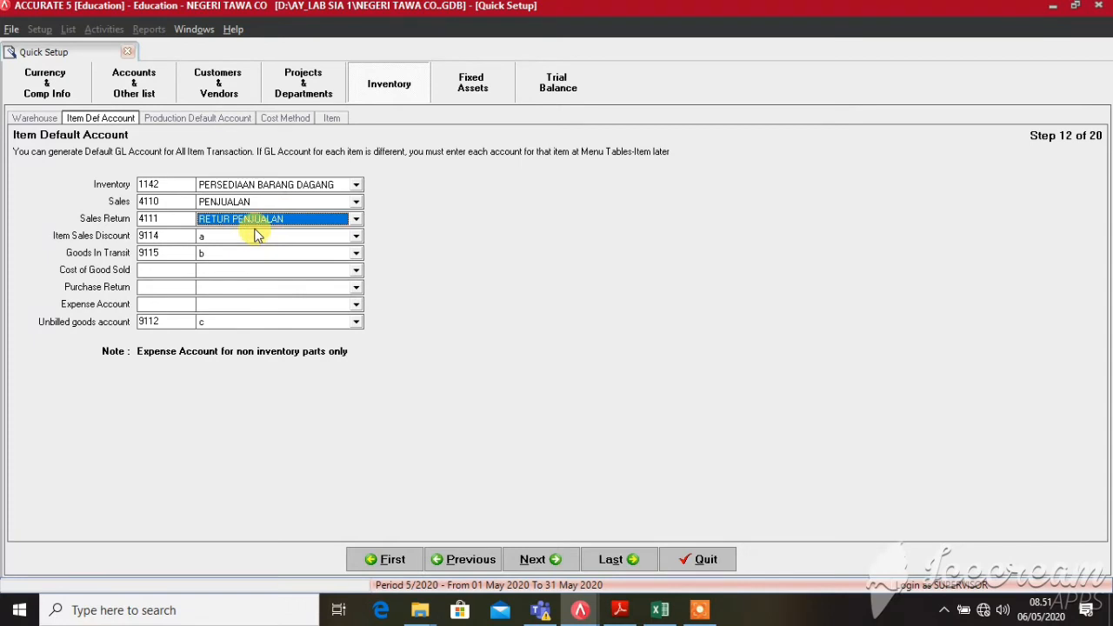
pyautogui.click(265, 236)
pyautogui.click(256, 265)
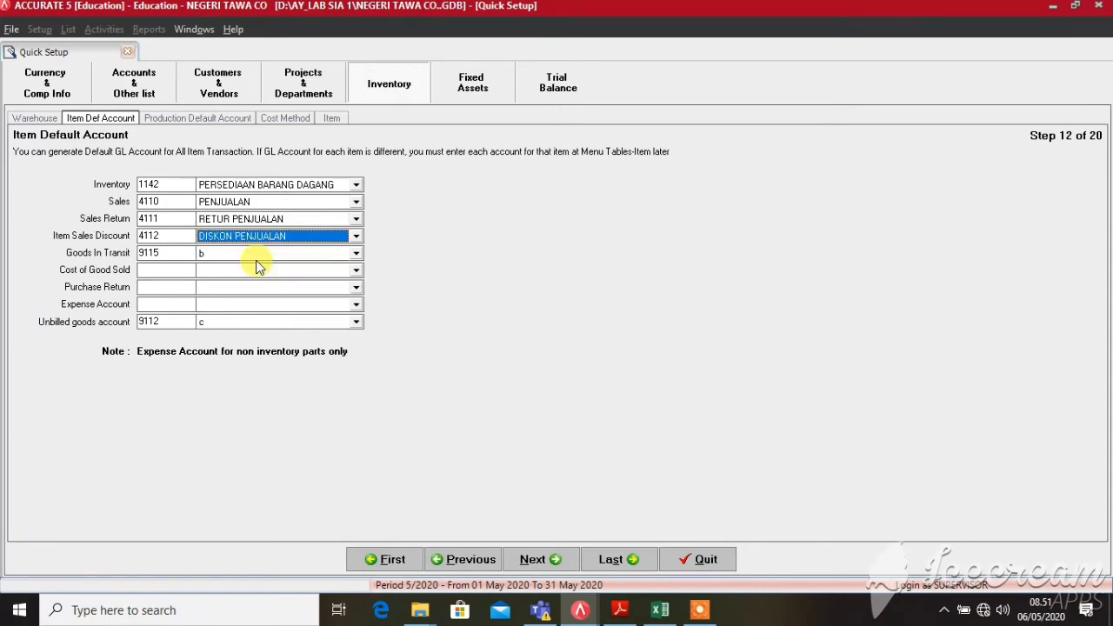
# - Assign PERSEDIAAN BARANG DAGANG to Goods In Transit and Purchase Return, and HARGA POKOK PENJUALAN to Cost of Good Sold
pyautogui.click(273, 249)
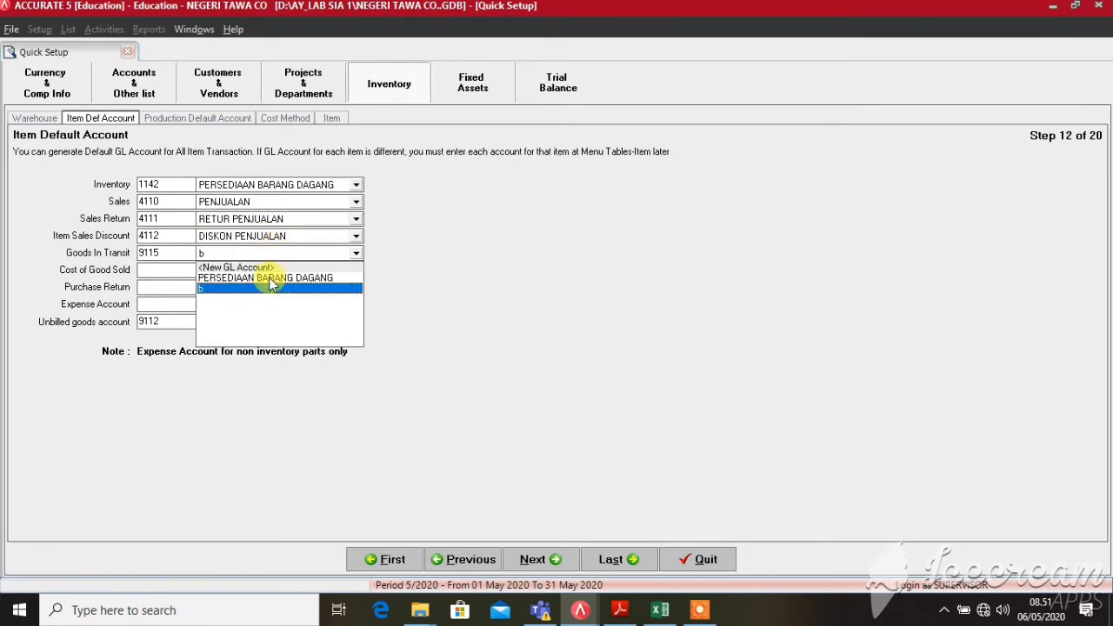
pyautogui.click(265, 278)
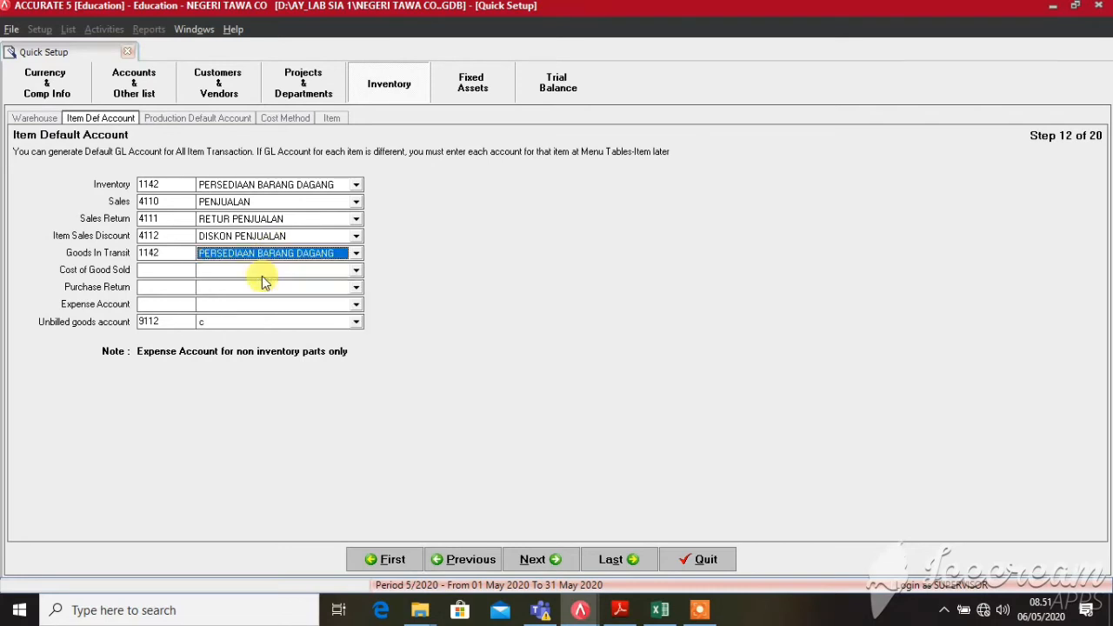
pyautogui.click(257, 271)
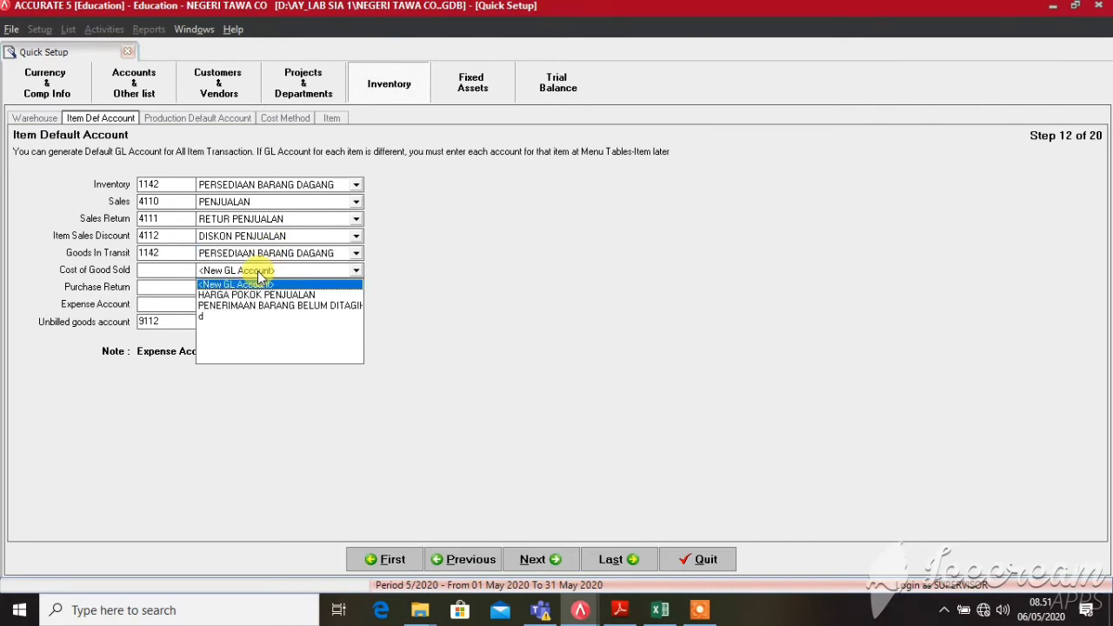
pyautogui.click(269, 295)
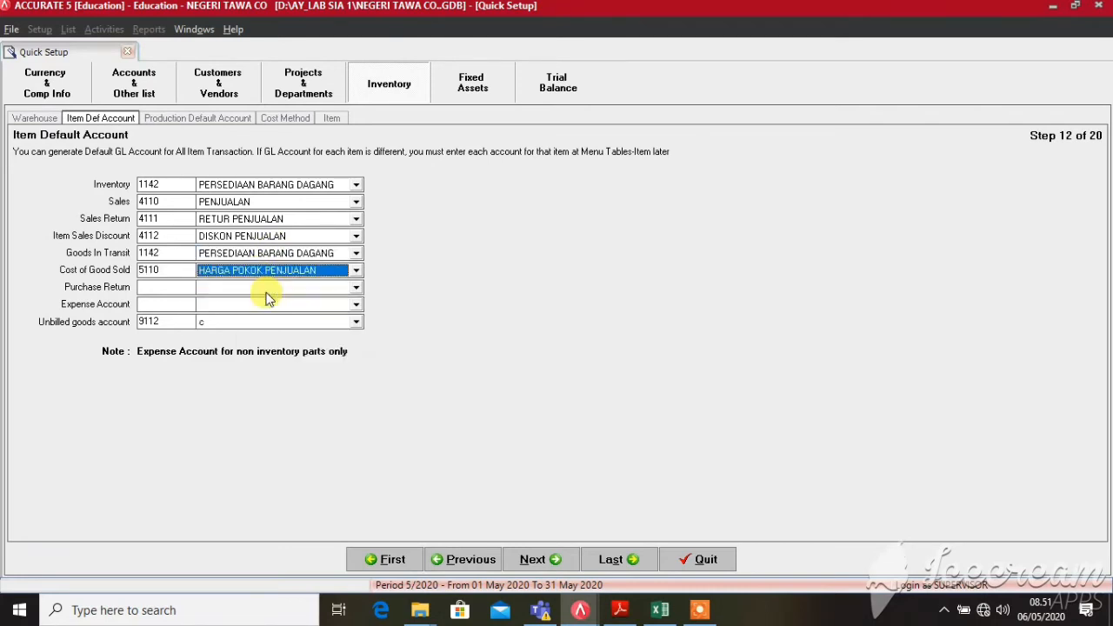
pyautogui.click(257, 285)
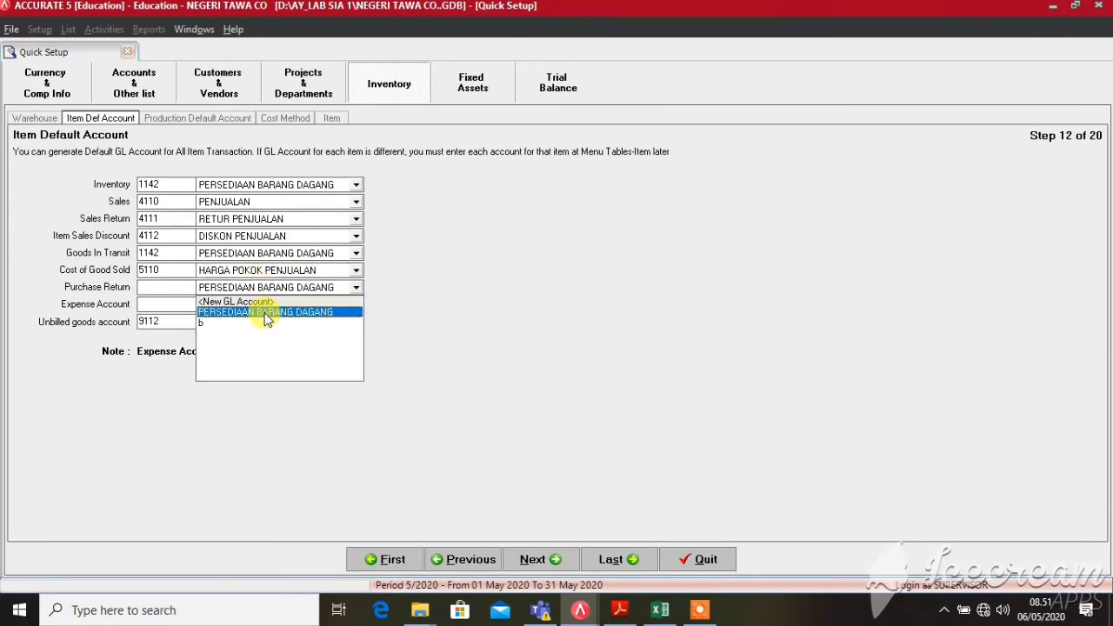
pyautogui.click(263, 311)
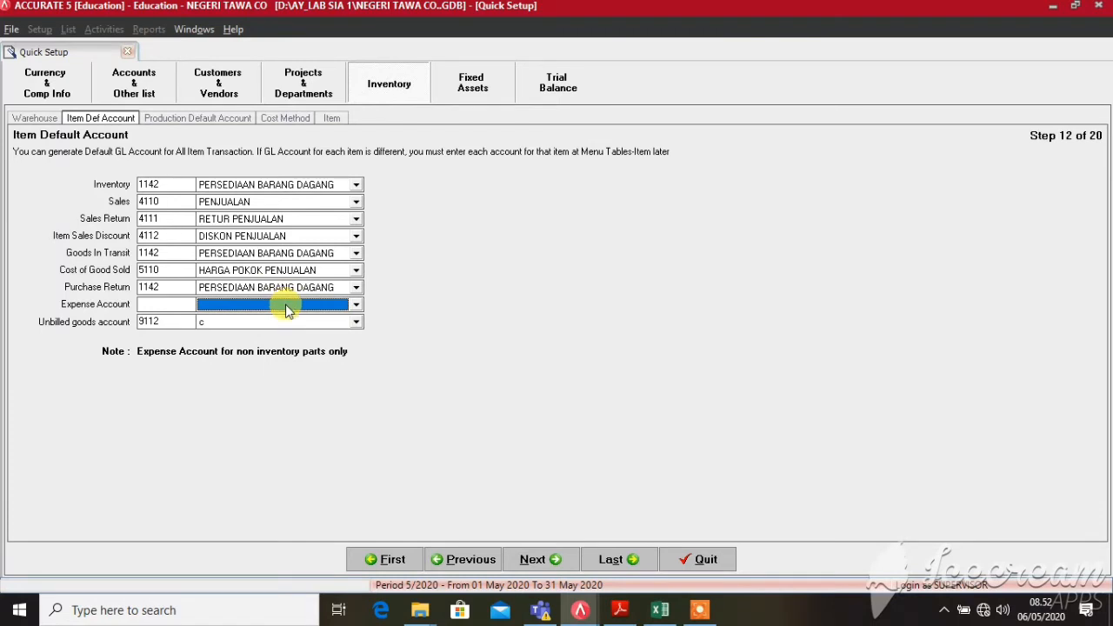
pyautogui.click(356, 304)
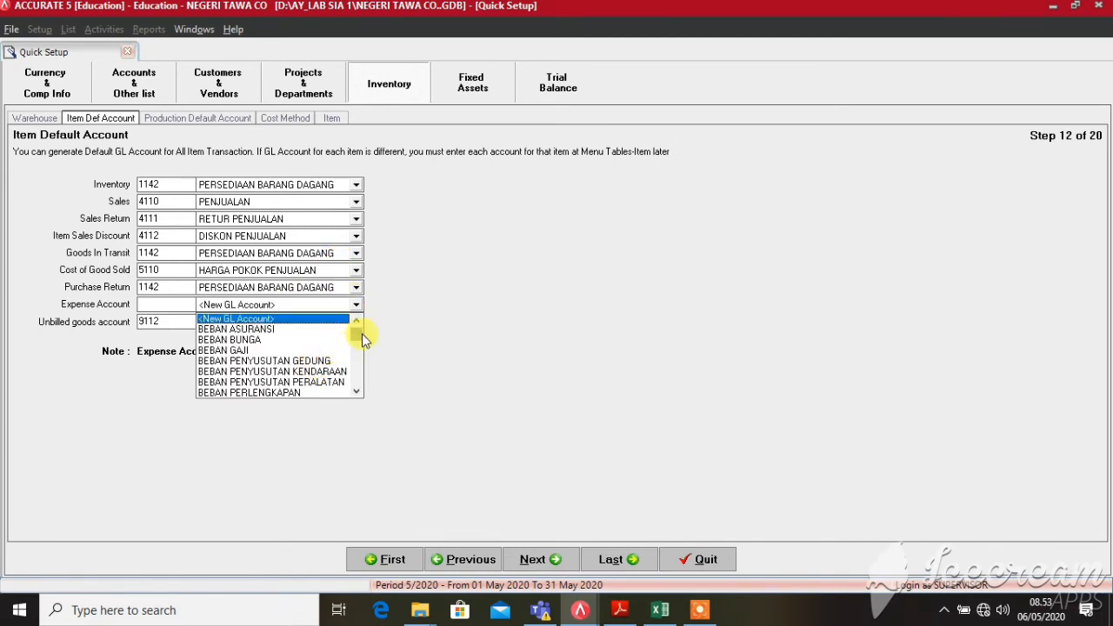
pyautogui.moveTo(358, 333); pyautogui.dragTo(307, 352)
pyautogui.click(299, 340)
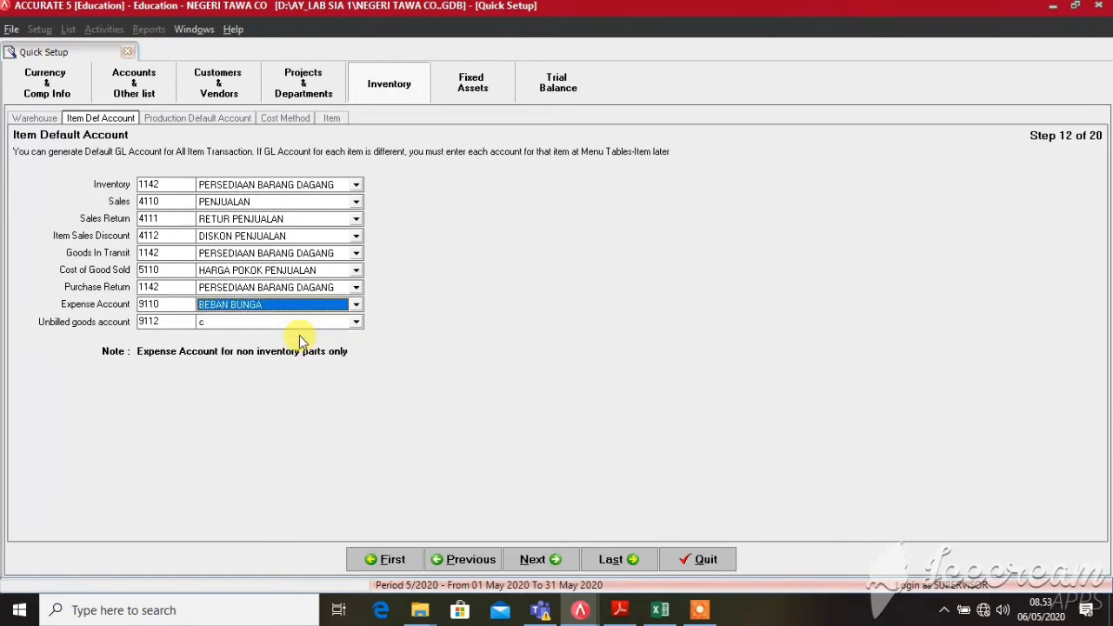
# - Start a new GL account for the default Expense Account and set its account number to 6999
pyautogui.click(355, 304)
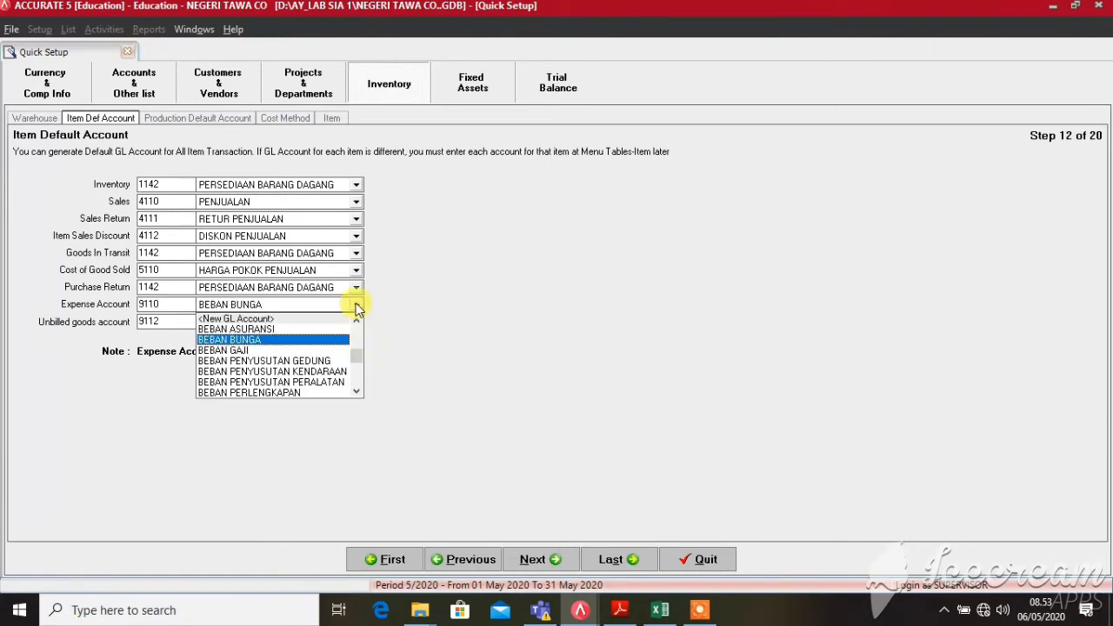
pyautogui.click(356, 391)
pyautogui.click(357, 391)
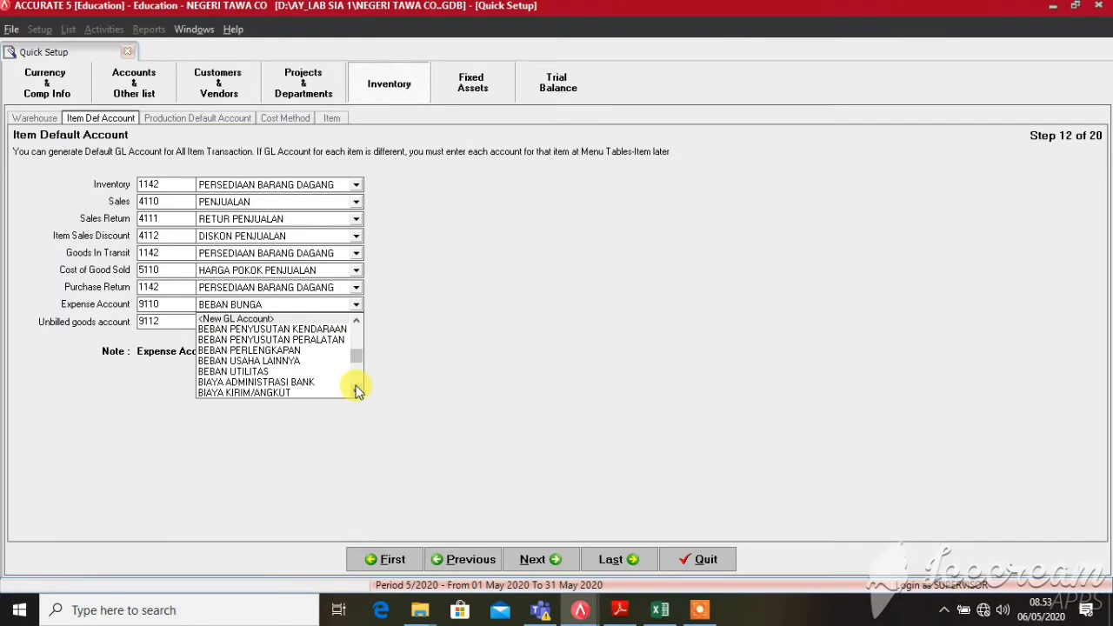
pyautogui.click(357, 391)
pyautogui.click(357, 391)
pyautogui.click(356, 391)
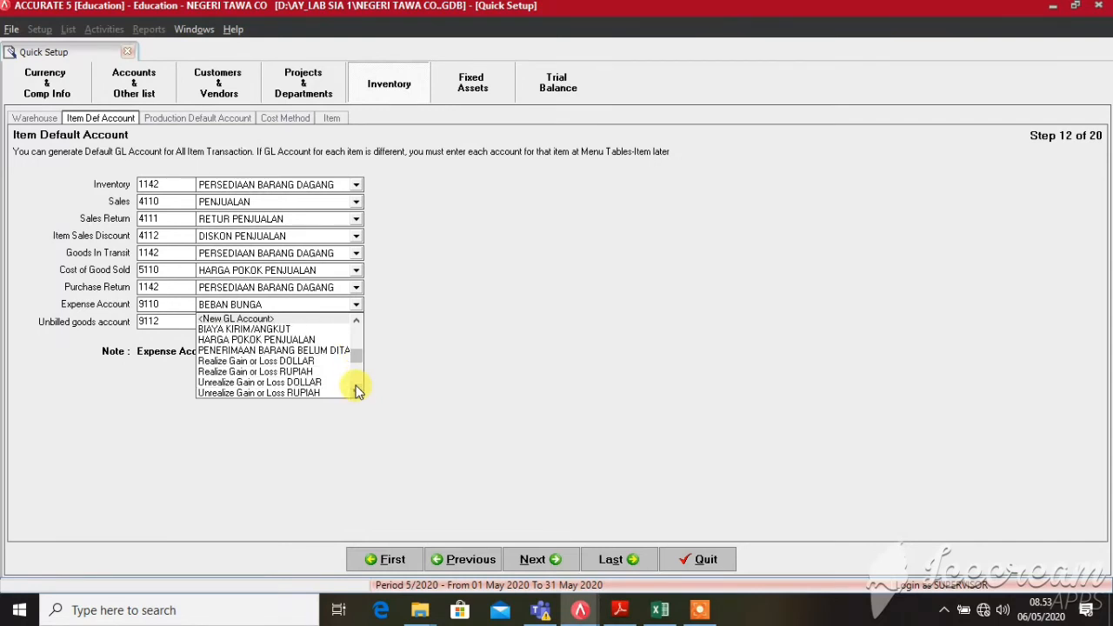
pyautogui.click(356, 319)
pyautogui.click(356, 319)
pyautogui.click(357, 319)
pyautogui.click(271, 318)
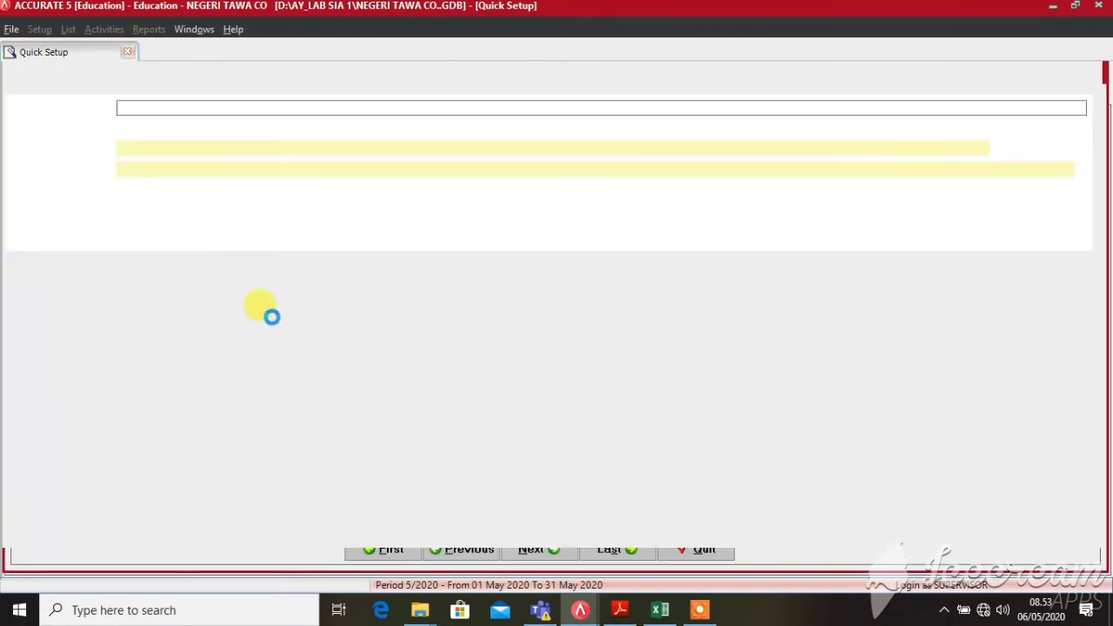
pyautogui.click(187, 151)
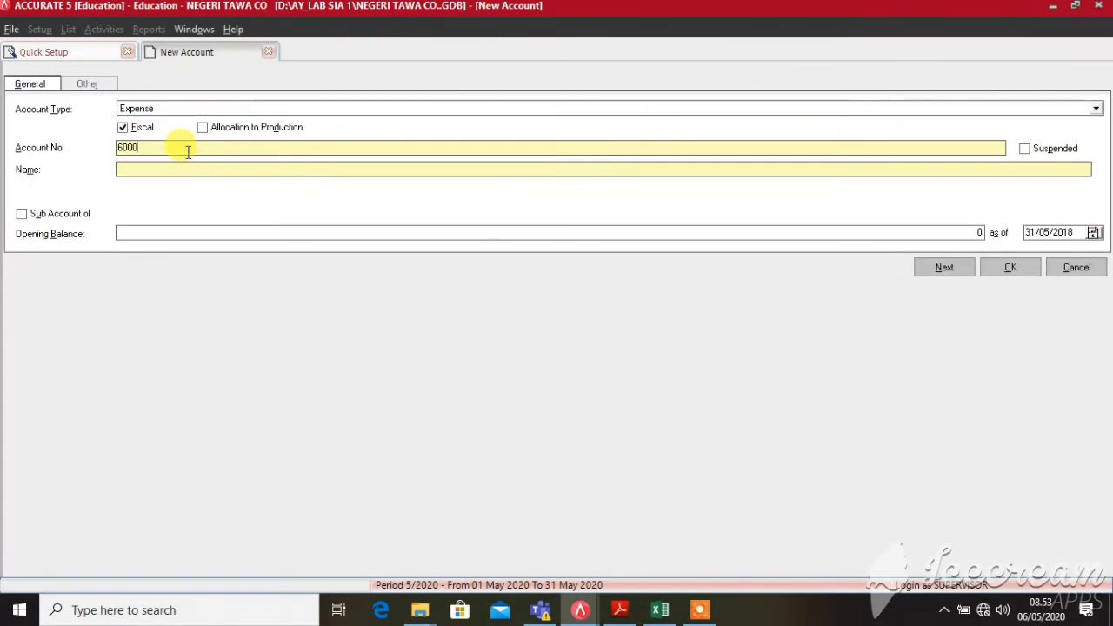
pyautogui.press('BackSpace')
pyautogui.press('BackSpace')
pyautogui.press('BackSpace')
pyautogui.press('BackSpace')
pyautogui.write('6999')
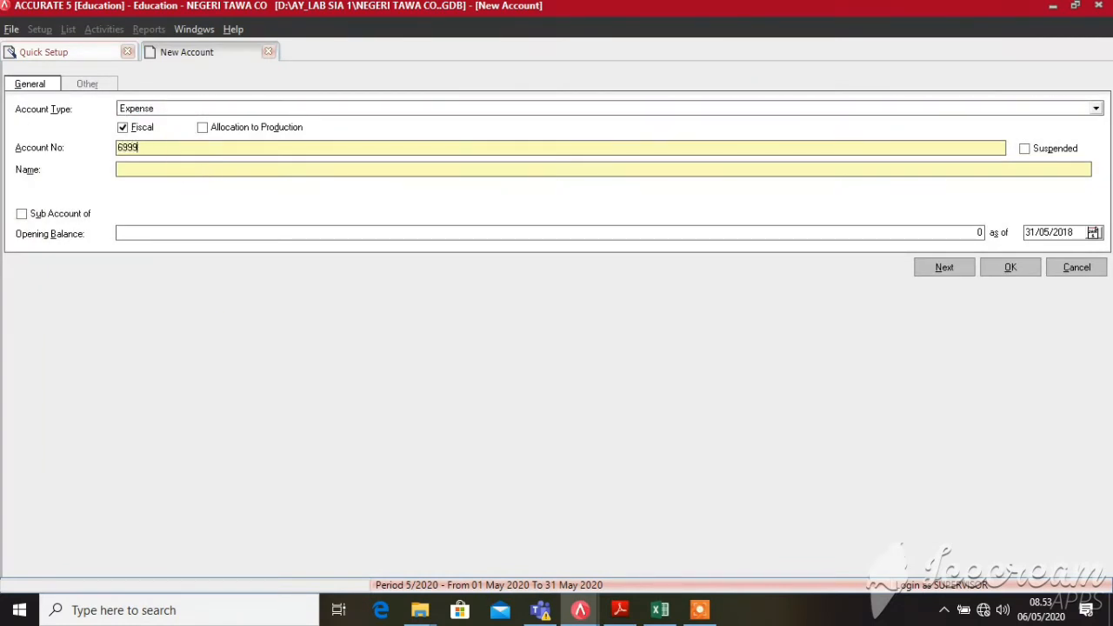
# - Name the new expense account BEBAN ADMINISTRASI KANTOR and save it
pyautogui.press('Tab')
pyautogui.press('Tab')
pyautogui.write('BEBAN ADMINISTRASI KANTOR')
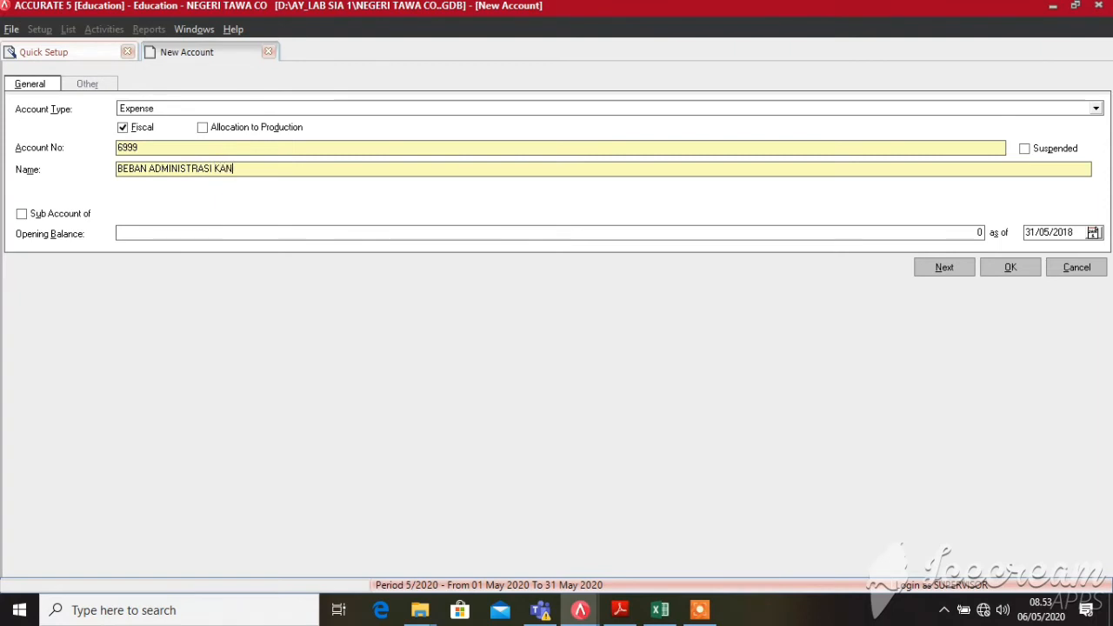
pyautogui.click(1023, 269)
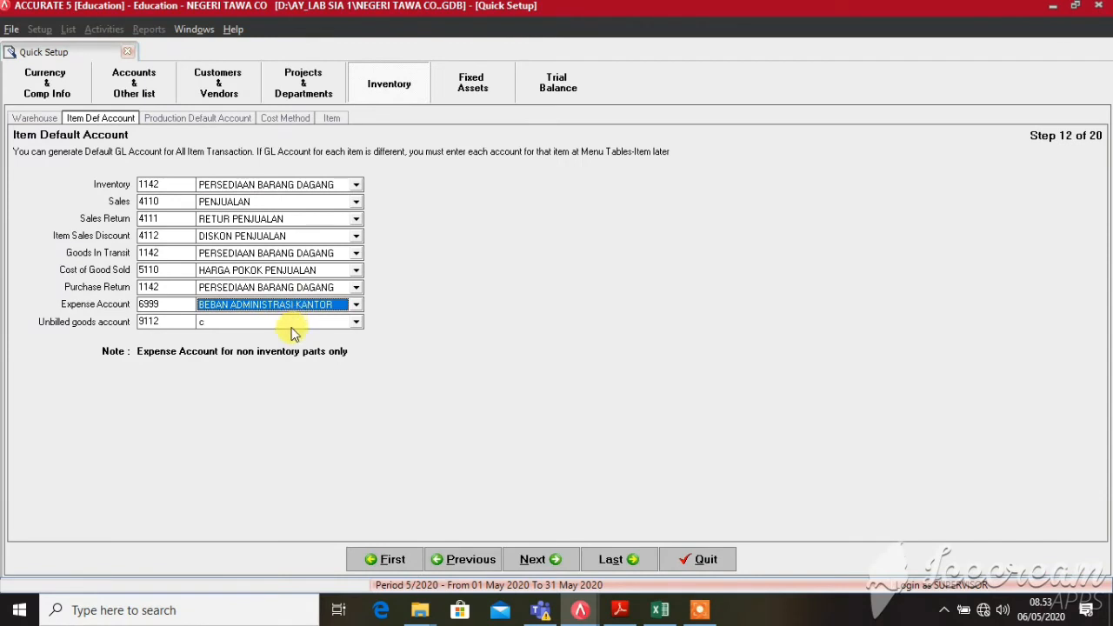
# - Set the Unbilled goods account to UTANG LANCAR LAINNYA and continue to the production default accounts
pyautogui.click(293, 328)
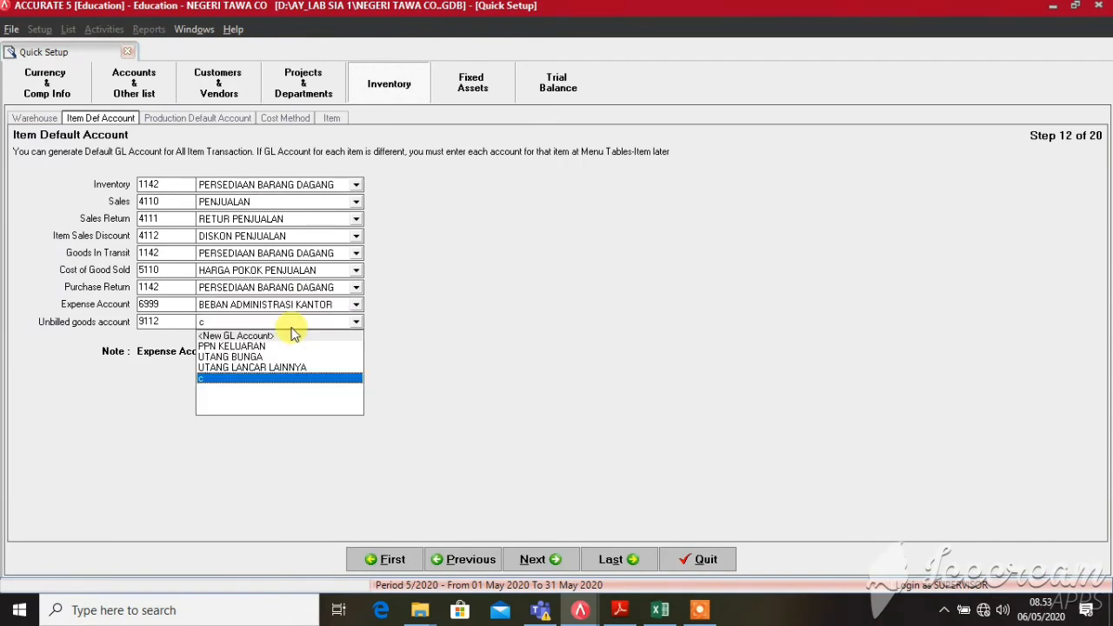
pyautogui.click(251, 368)
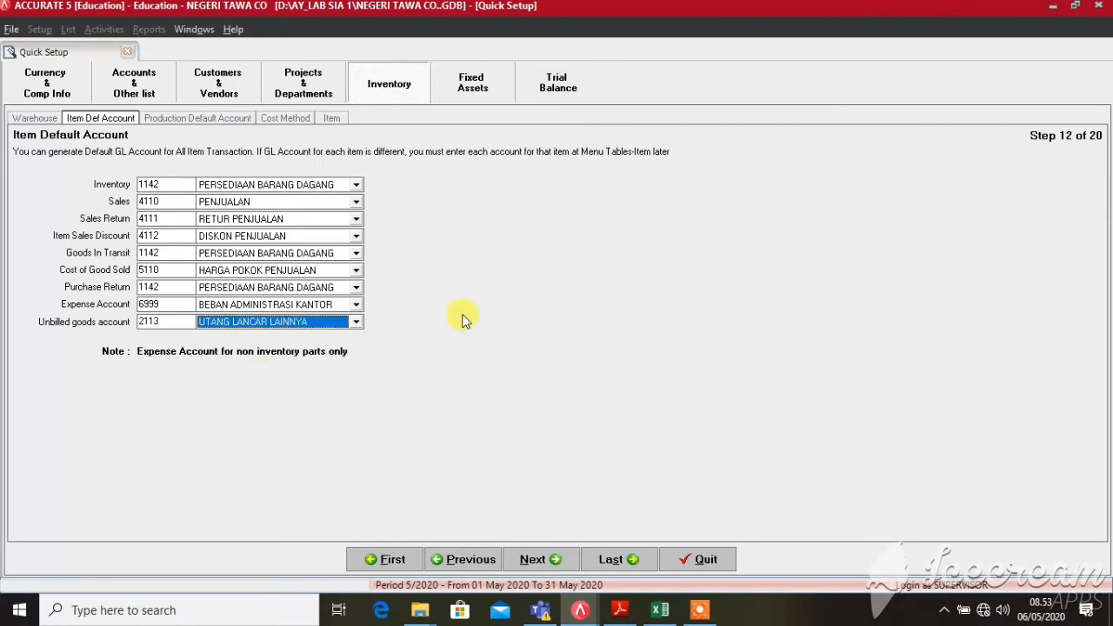
pyautogui.click(534, 560)
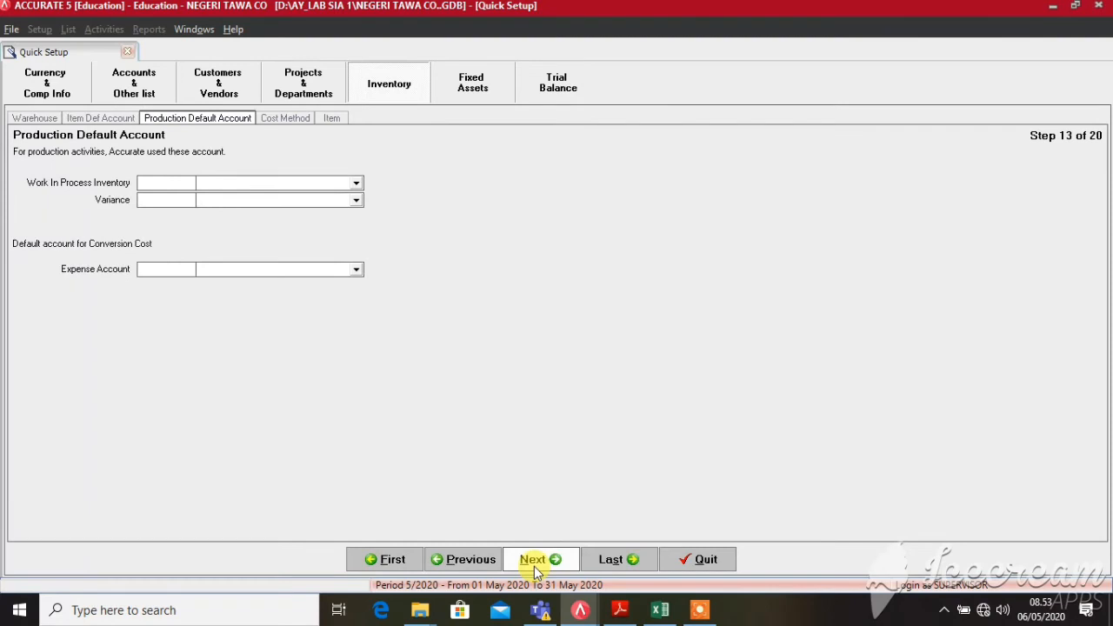
# - Skip the production default accounts, choose First In First Out as the costing method, and continue to the items list
pyautogui.click(533, 560)
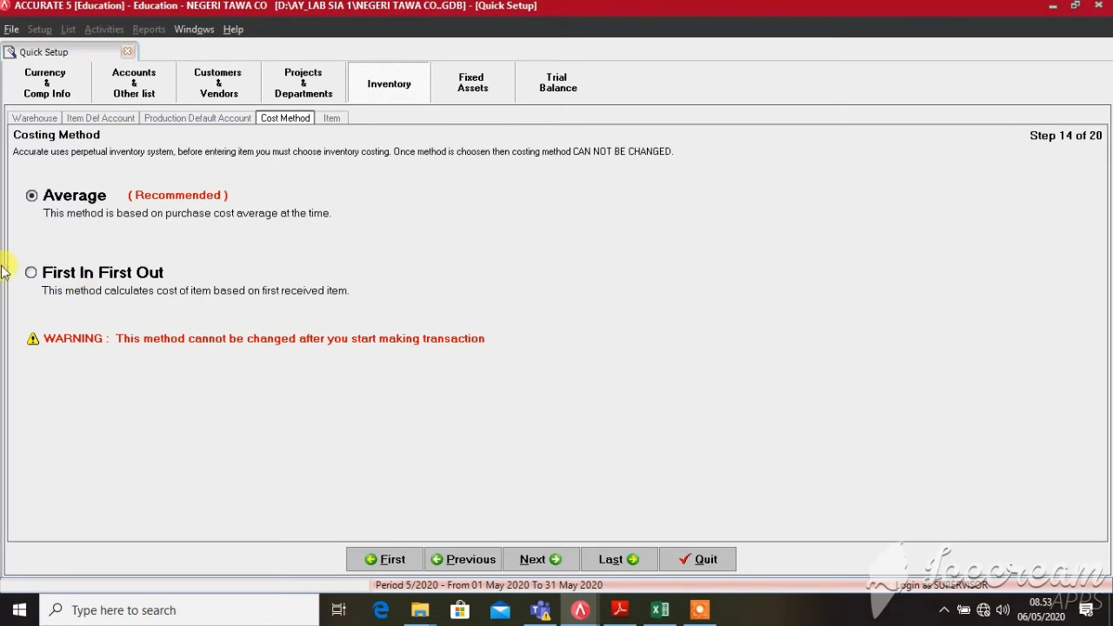
pyautogui.click(31, 272)
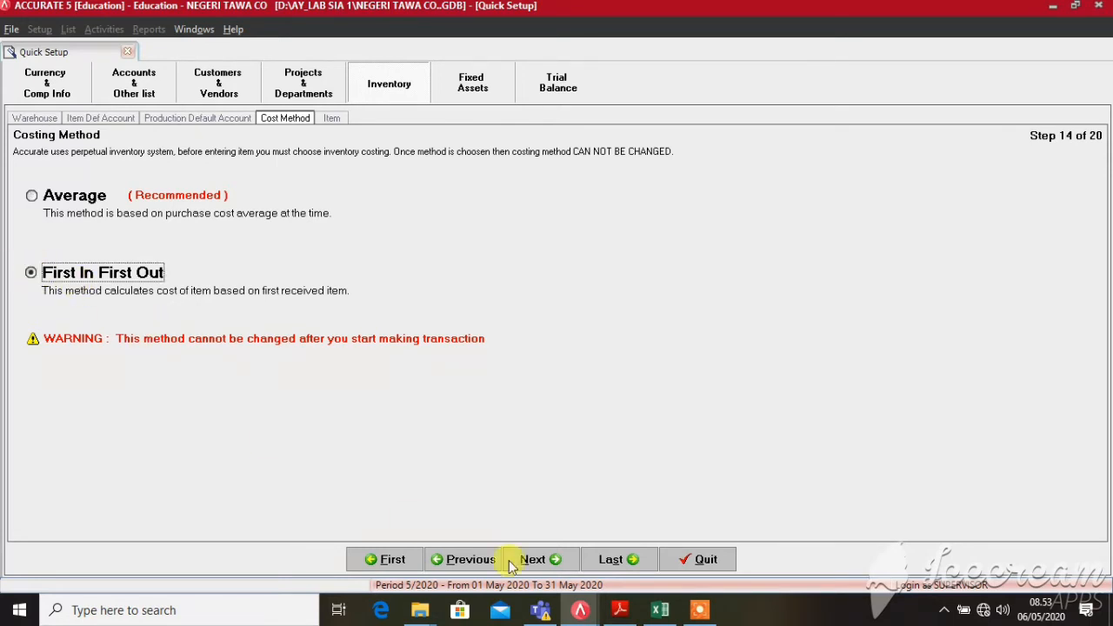
pyautogui.click(541, 559)
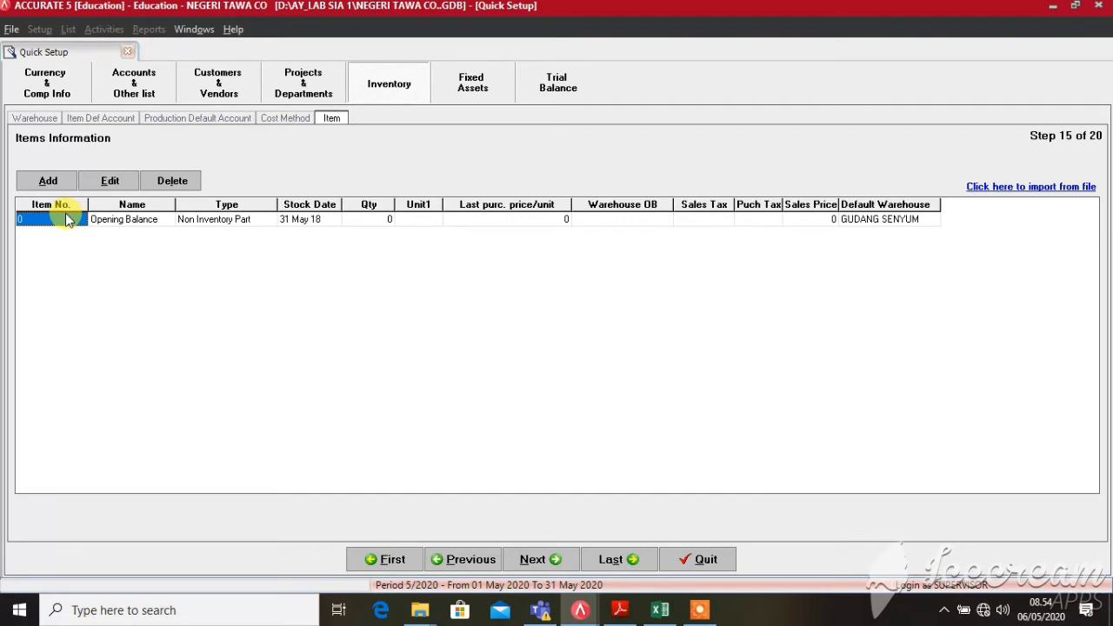
# - Examine the columns of the Opening Balance item row, from item number through default warehouse
pyautogui.press('Tab')
pyautogui.press('Tab')
pyautogui.press('Tab')
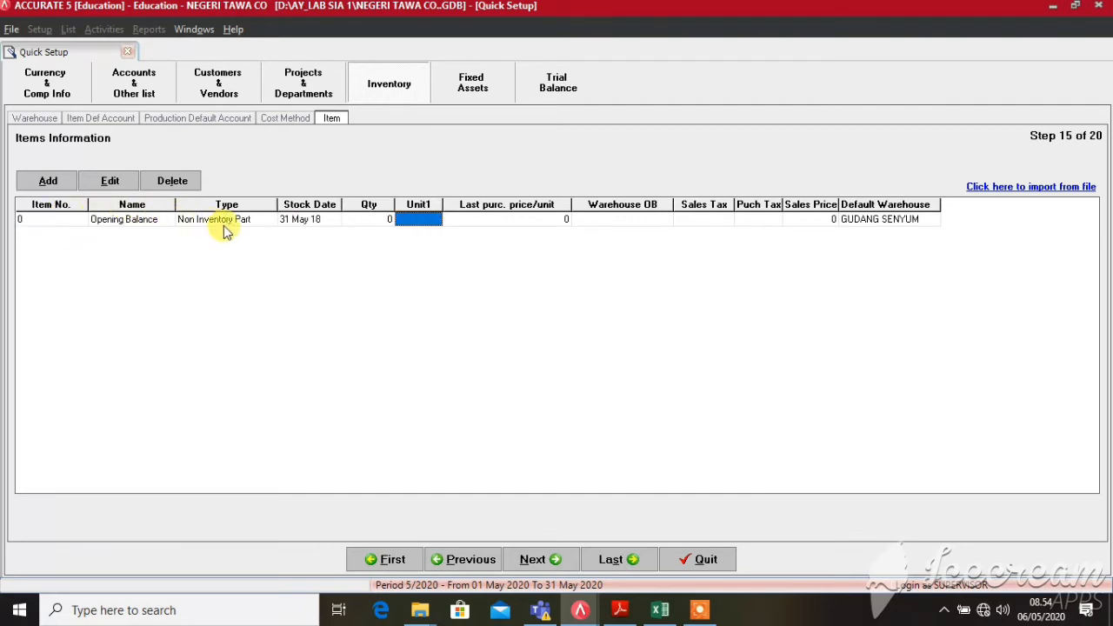
pyautogui.press('Tab')
pyautogui.press('Tab')
pyautogui.press('Tab')
pyautogui.press('Tab')
pyautogui.press('Tab')
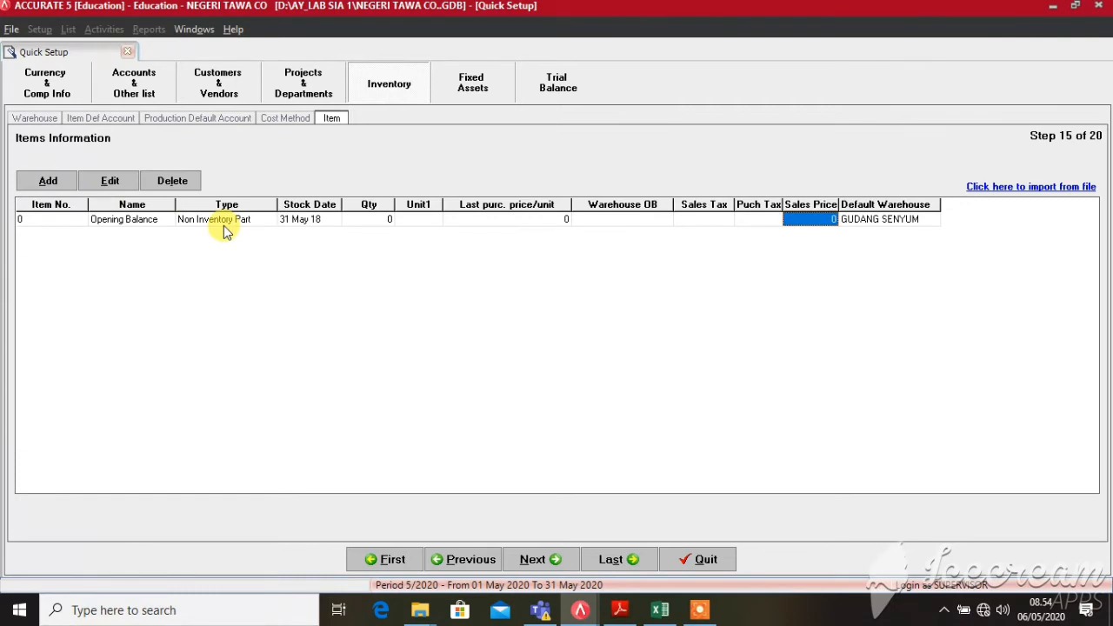
pyautogui.press('Tab')
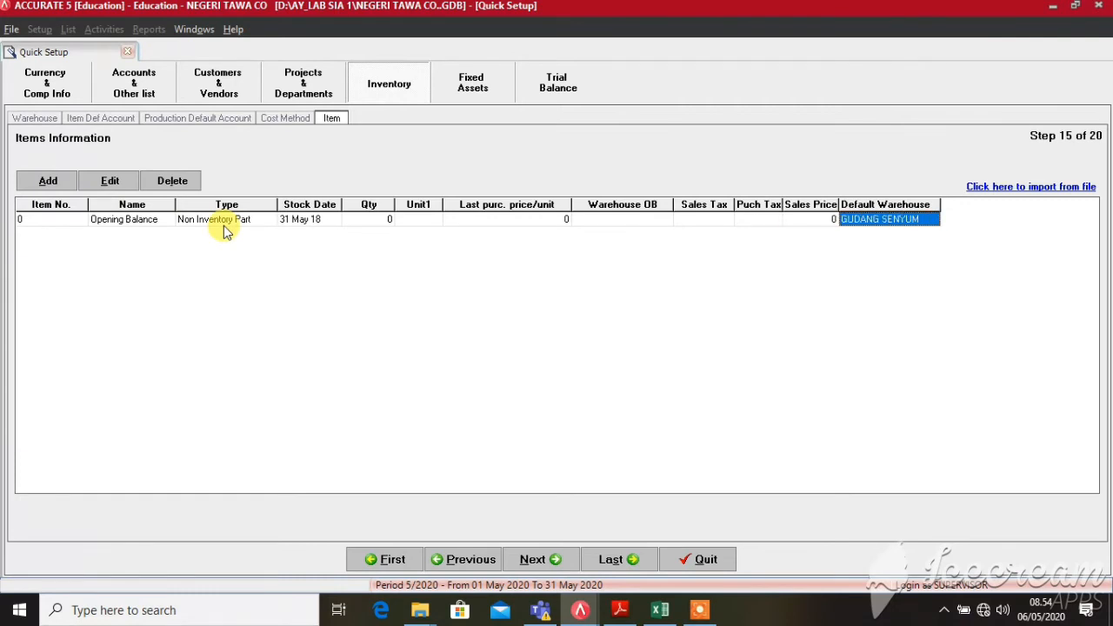
# - Add an inventory item numbered AW-01 and name it SKINNY JEANS WEI YUAN DA
pyautogui.click(29, 185)
pyautogui.click(28, 185)
pyautogui.click(29, 185)
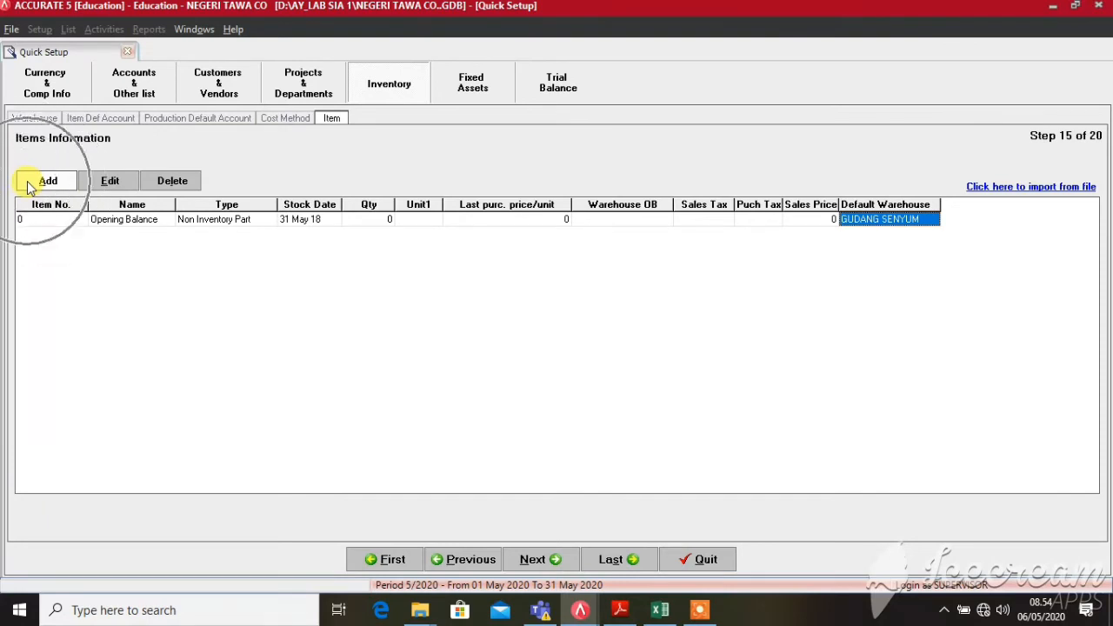
pyautogui.click(28, 186)
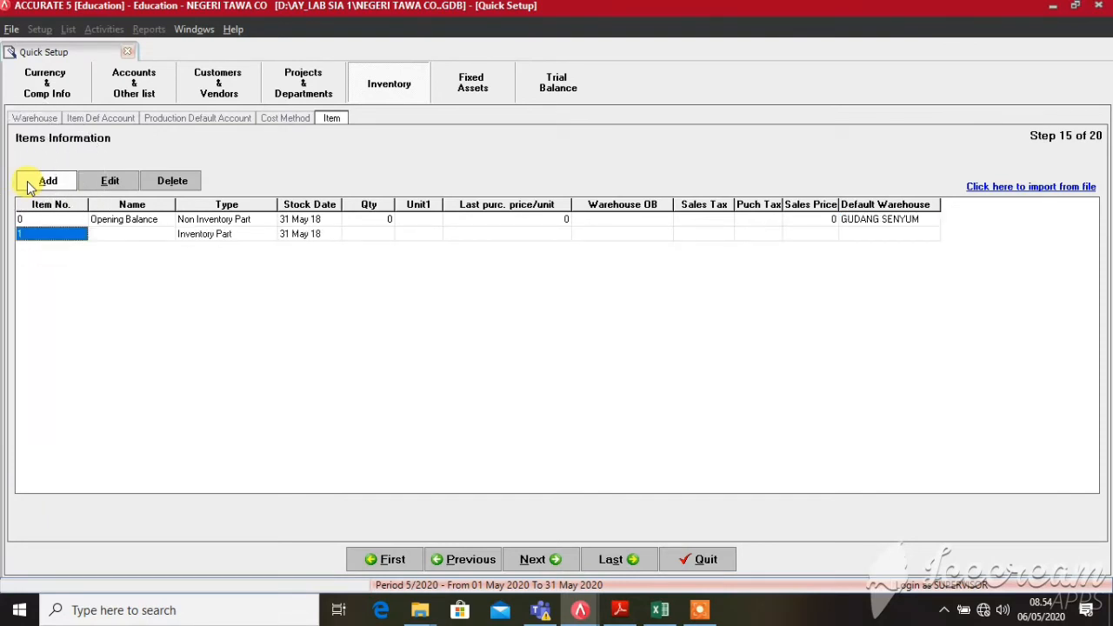
pyautogui.write('AW-01')
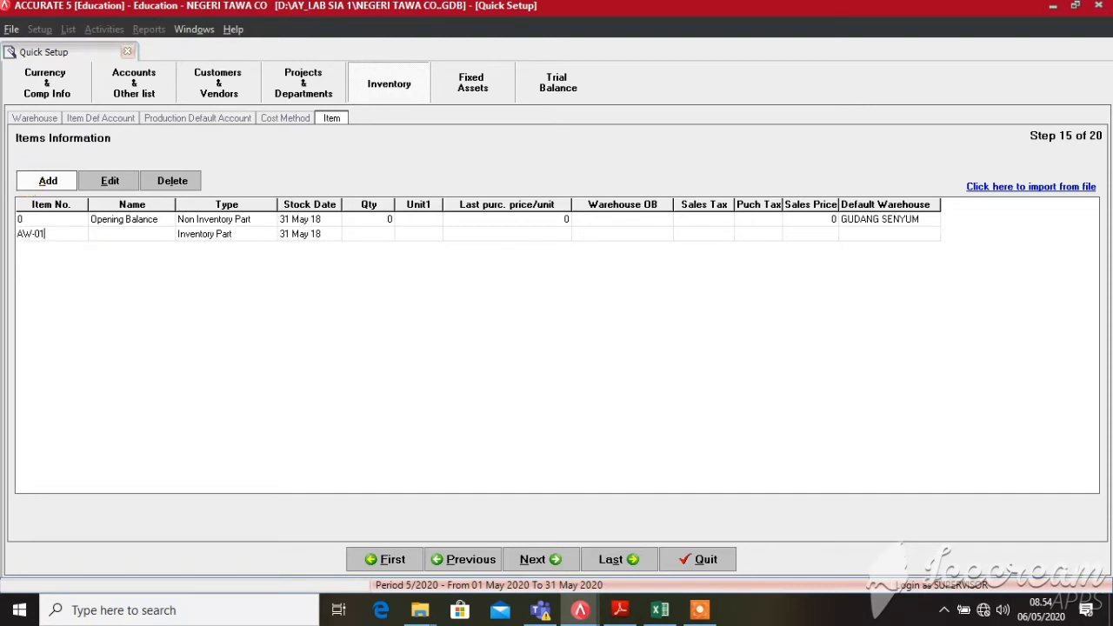
pyautogui.press('Tab')
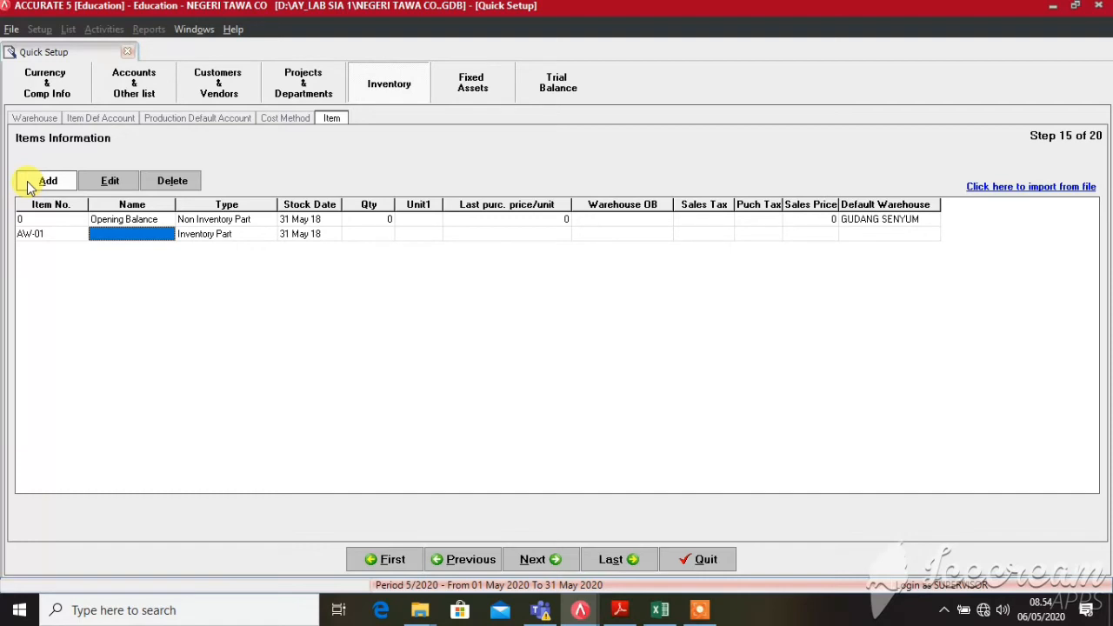
pyautogui.write('SKINNY')
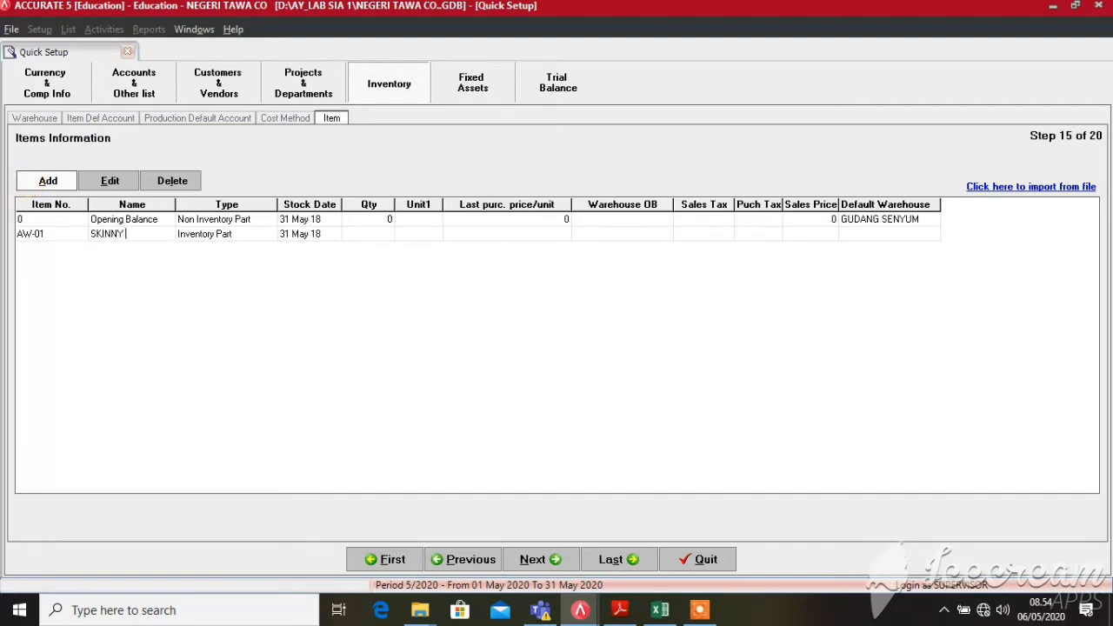
pyautogui.write(' JEANS WEI YUAN DA')
pyautogui.press('Tab')
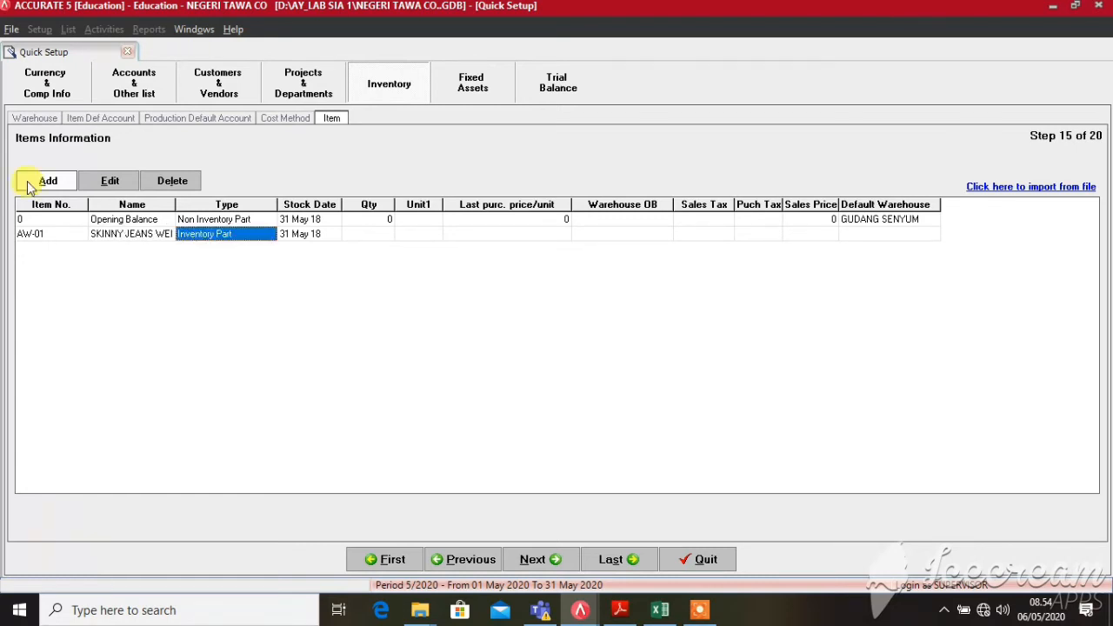
# - Keep item AW-01's type and stock date, and set its quantity to 4 and its unit to PCS
pyautogui.press('Tab')
pyautogui.press('Tab')
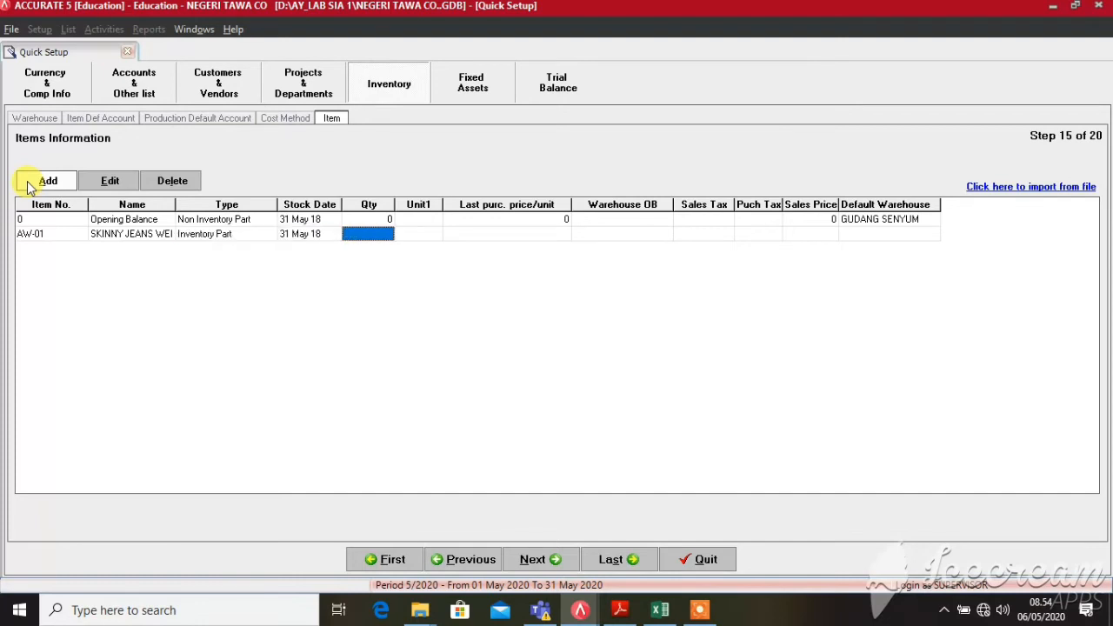
pyautogui.write('4')
pyautogui.press('Tab')
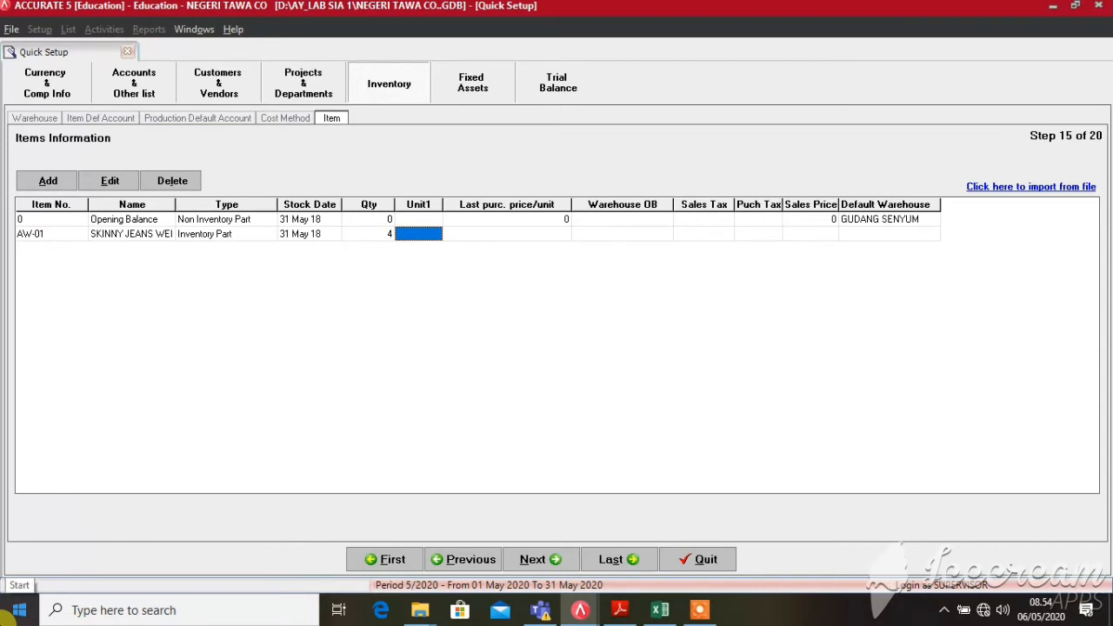
pyautogui.write('PCS')
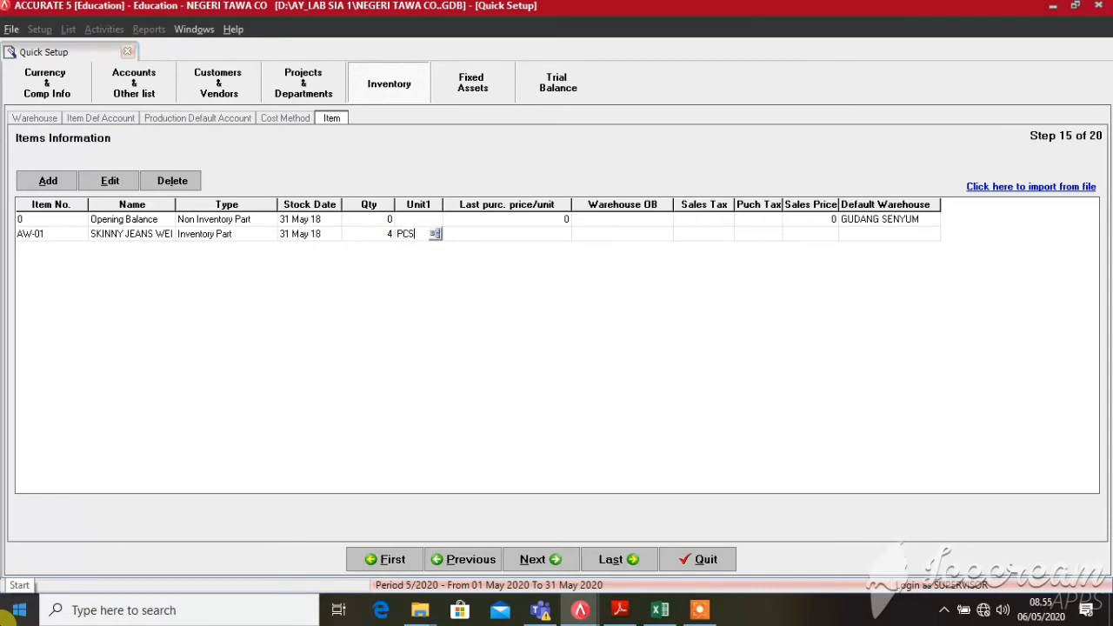
pyautogui.press('Tab')
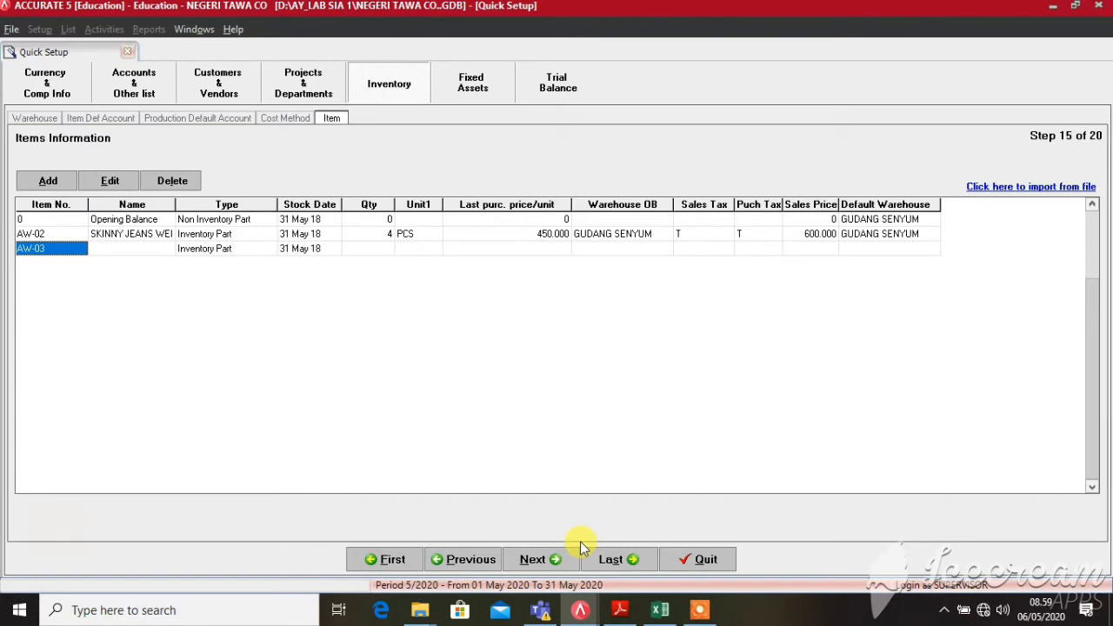
# - Name item AW-03 SLIM FIT JEANS WEI YUAN DAO, keeping its number, type and stock date
pyautogui.press('Tab')
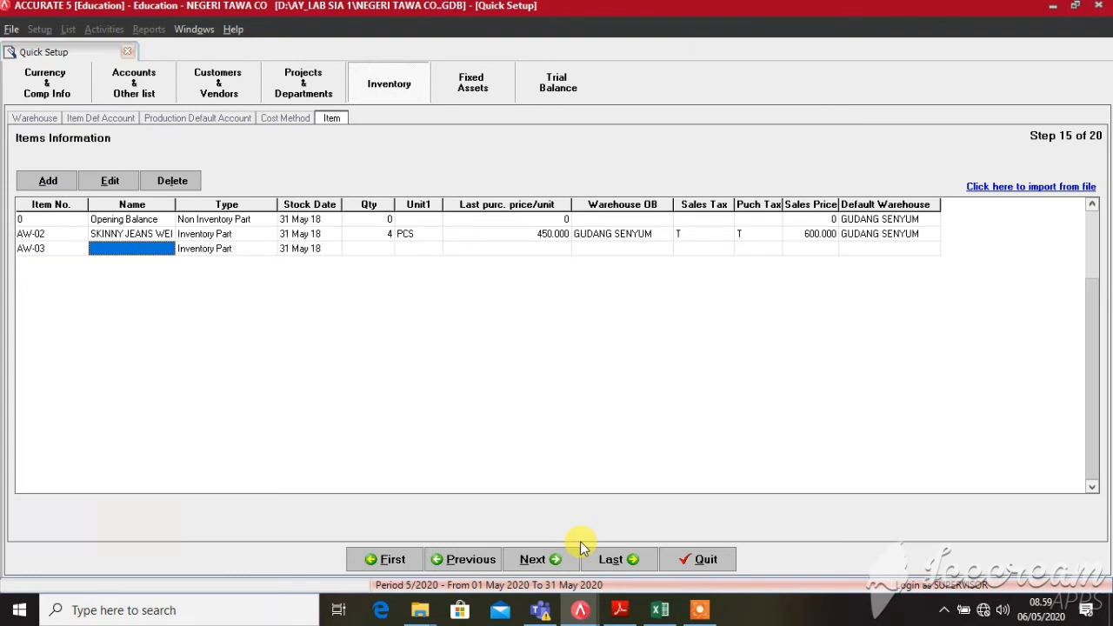
pyautogui.write('SLIM ')
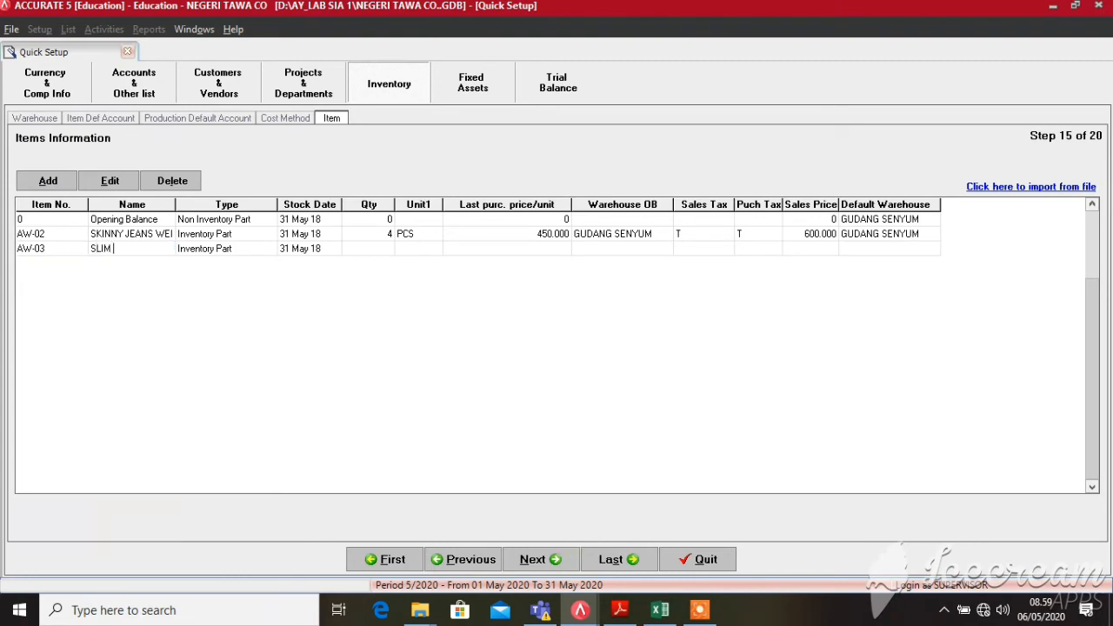
pyautogui.write('FIT JEANS')
pyautogui.write(' WEI YUAN DAO')
pyautogui.press('Tab')
pyautogui.press('Tab')
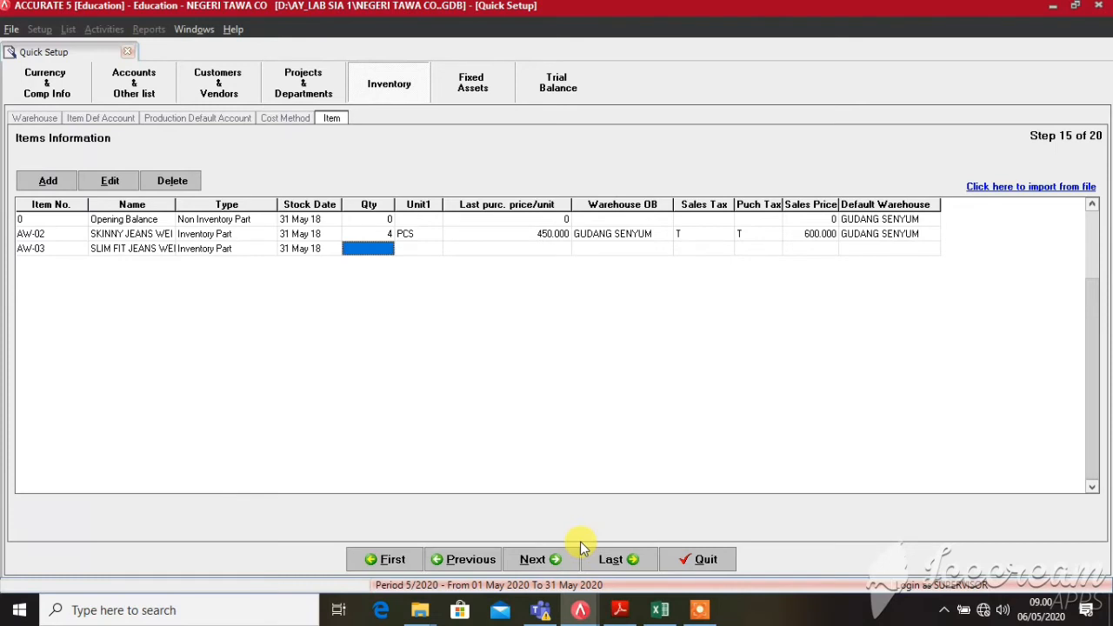
# - Set item AW-03's quantity to 2 PCS and its last purchase price per unit to 500000
pyautogui.write('2')
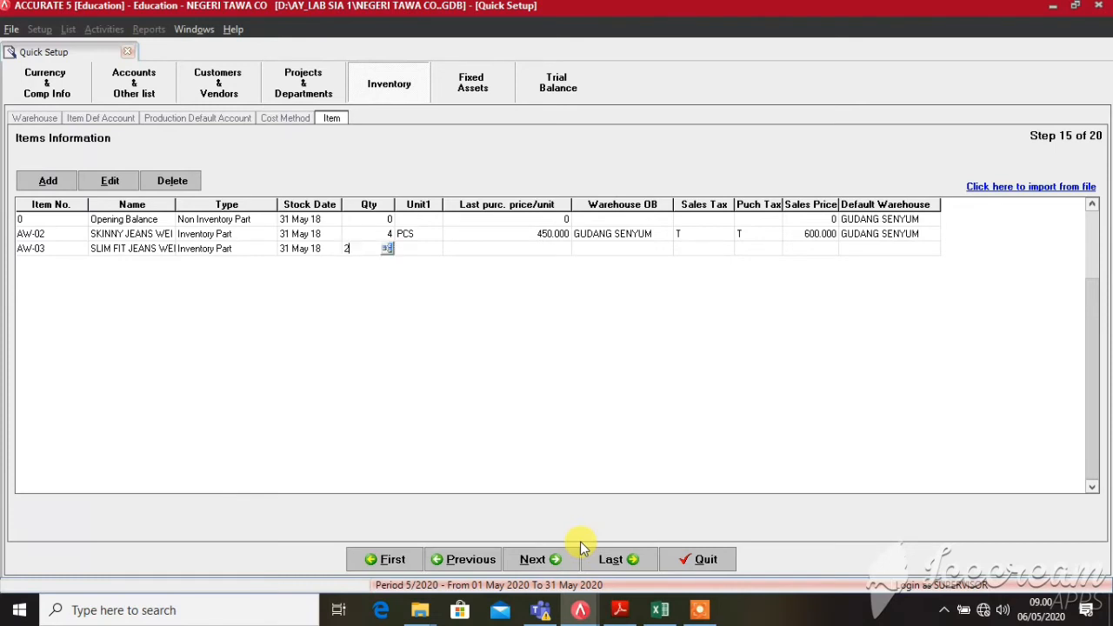
pyautogui.press('Tab')
pyautogui.write('PCS')
pyautogui.press('Tab')
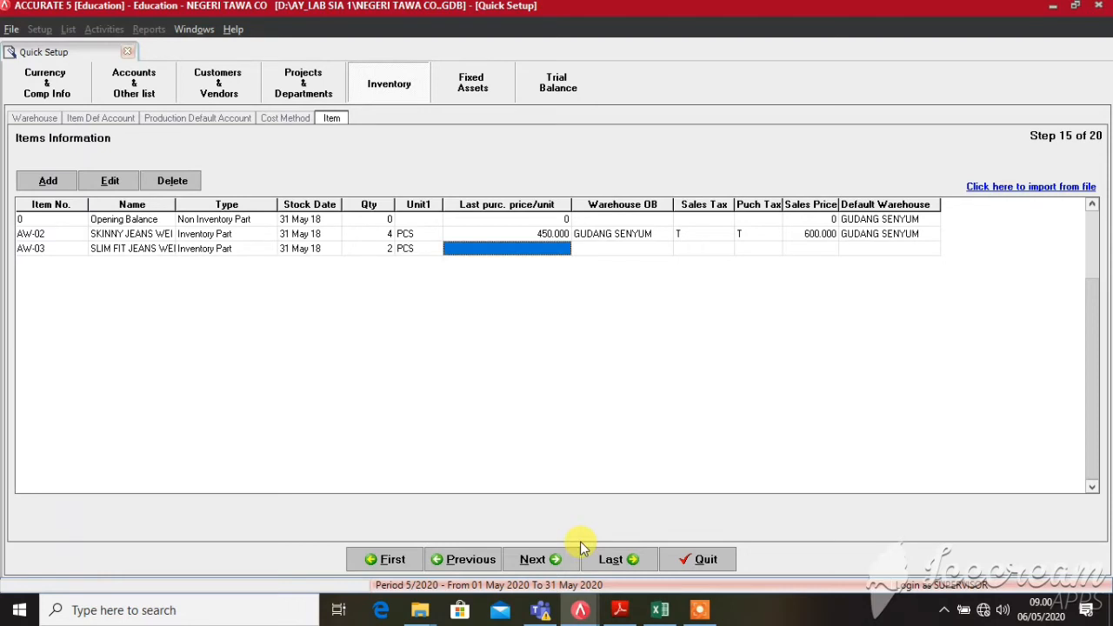
pyautogui.write('500')
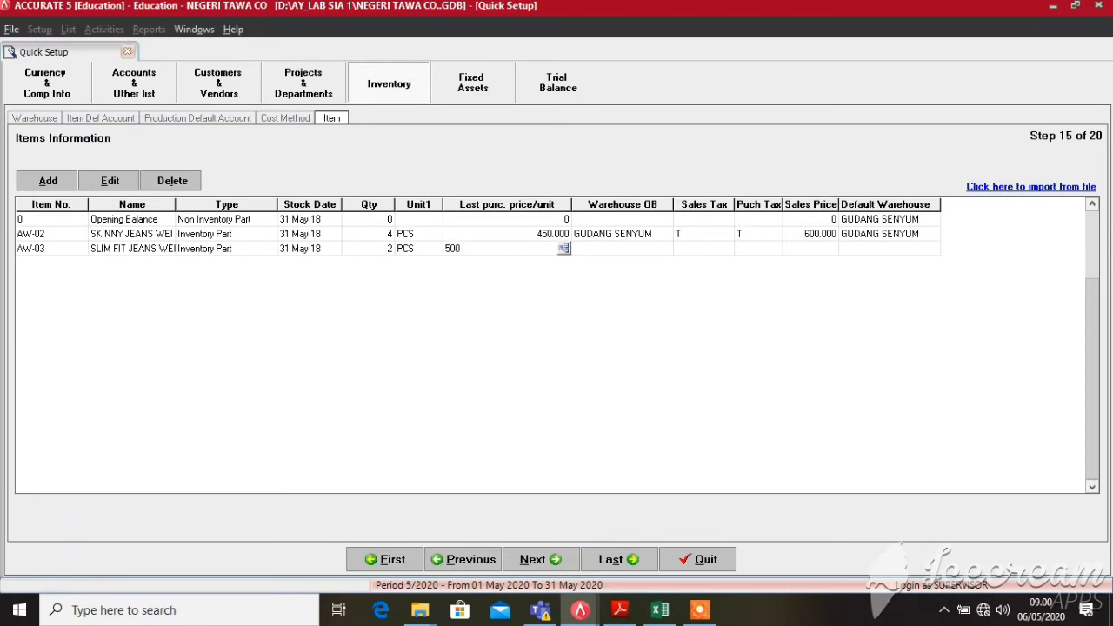
pyautogui.write('000')
pyautogui.press('Tab')
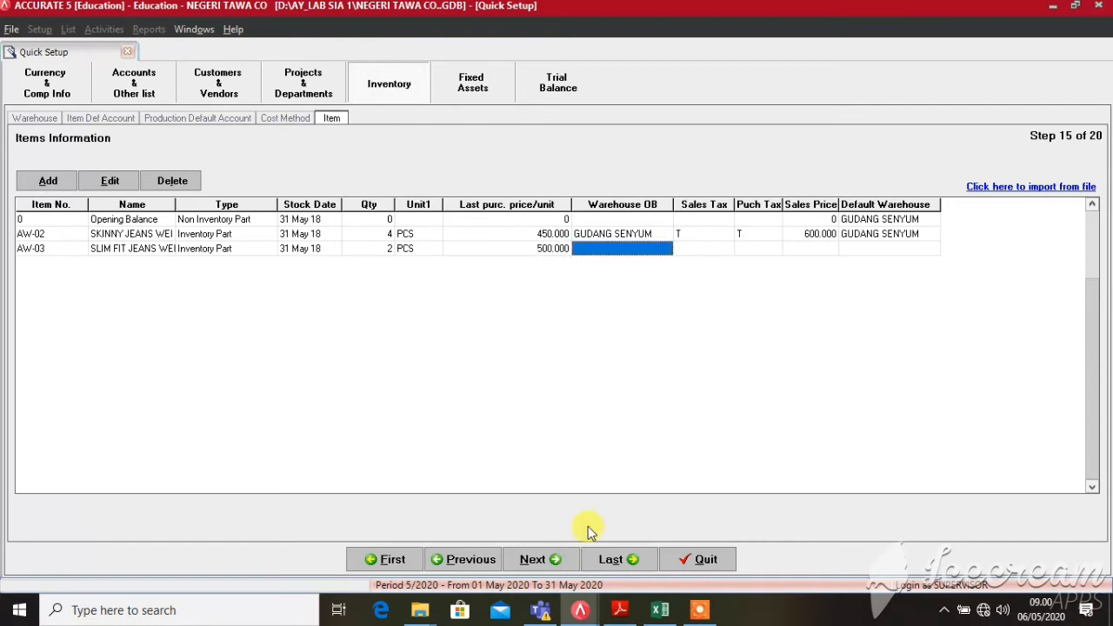
# - Set item AW-03's opening balance warehouse to GUDANG SENYUM and both its sales and purchase tax codes to T
pyautogui.click(638, 249)
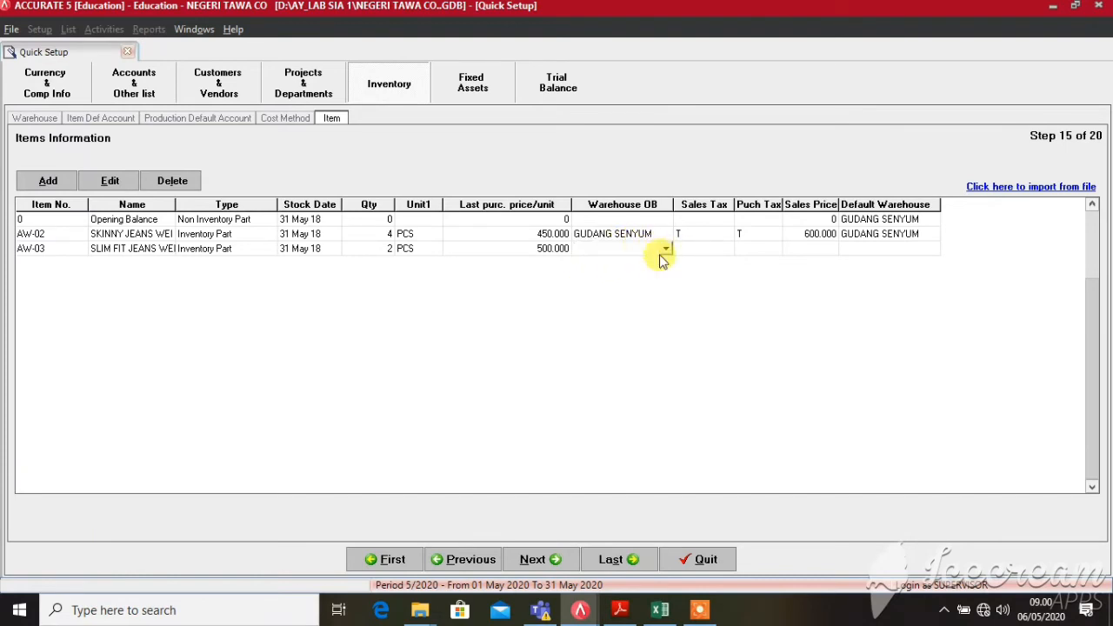
pyautogui.click(666, 250)
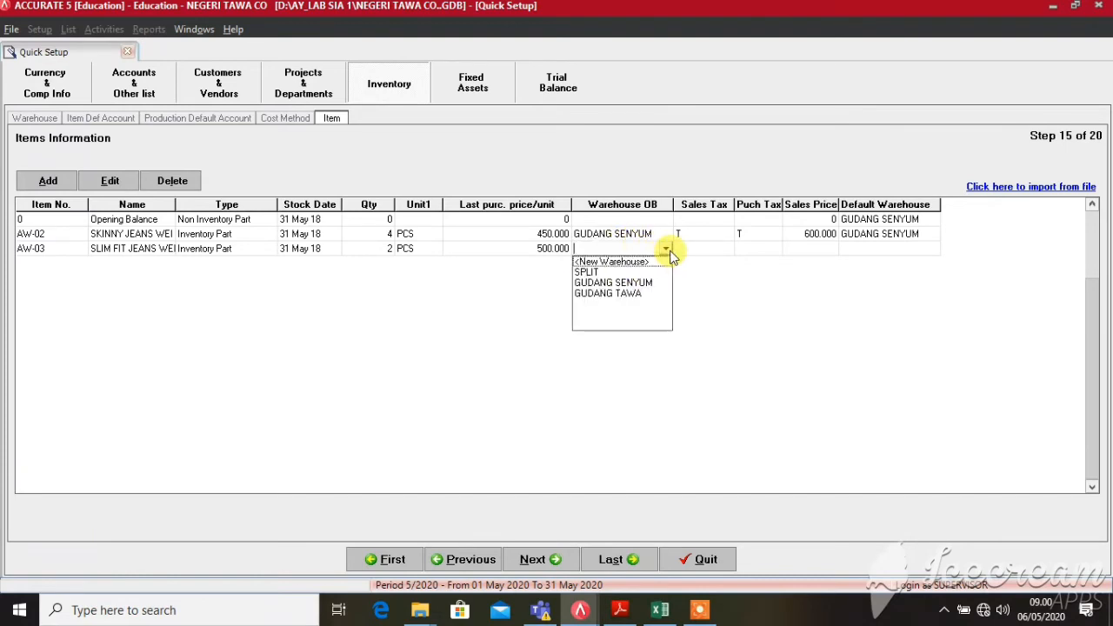
pyautogui.click(625, 284)
pyautogui.press('Tab')
pyautogui.write('T')
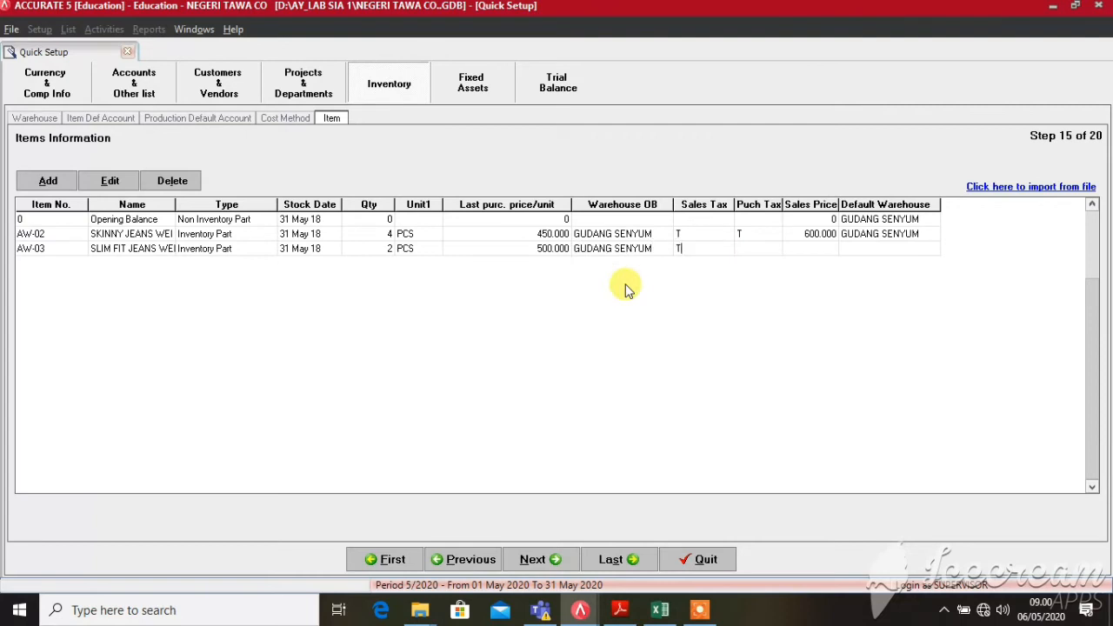
pyautogui.press('Tab')
pyautogui.write('T')
pyautogui.press('Tab')
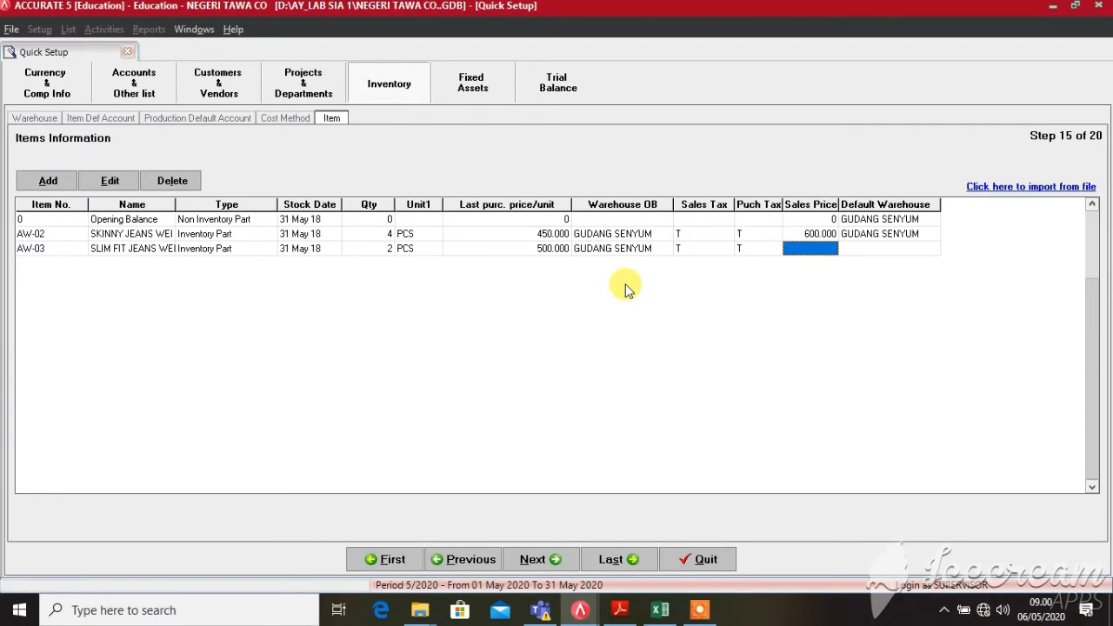
# - Set item AW-03's sales price to 650000 and its default warehouse to GUDANG SENYUM, and continue to a new item row
pyautogui.write('650')
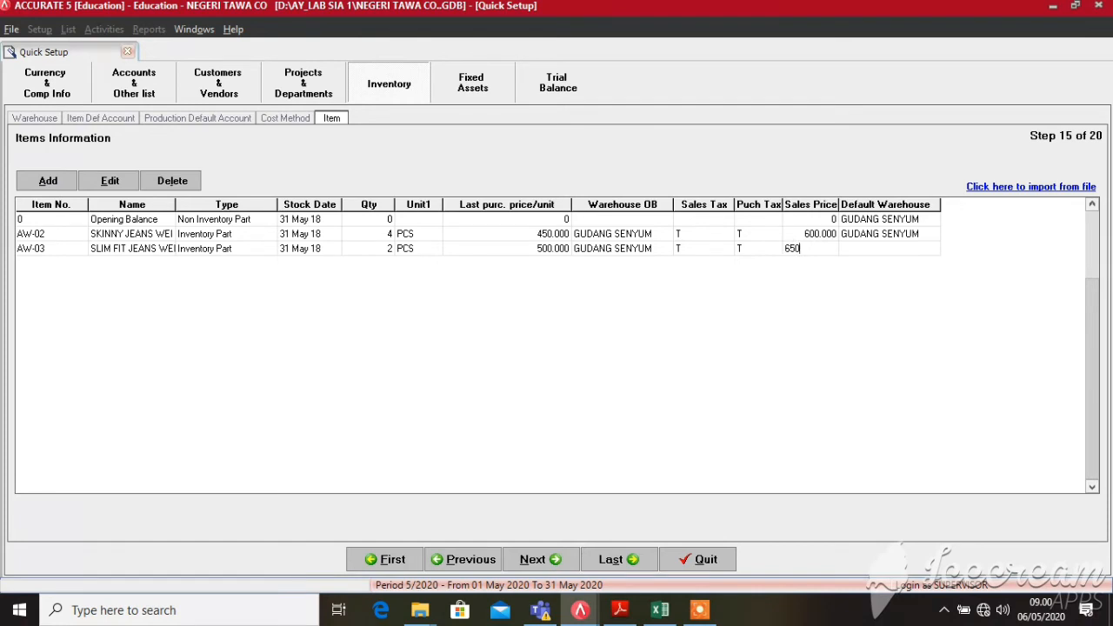
pyautogui.write('000')
pyautogui.press('Tab')
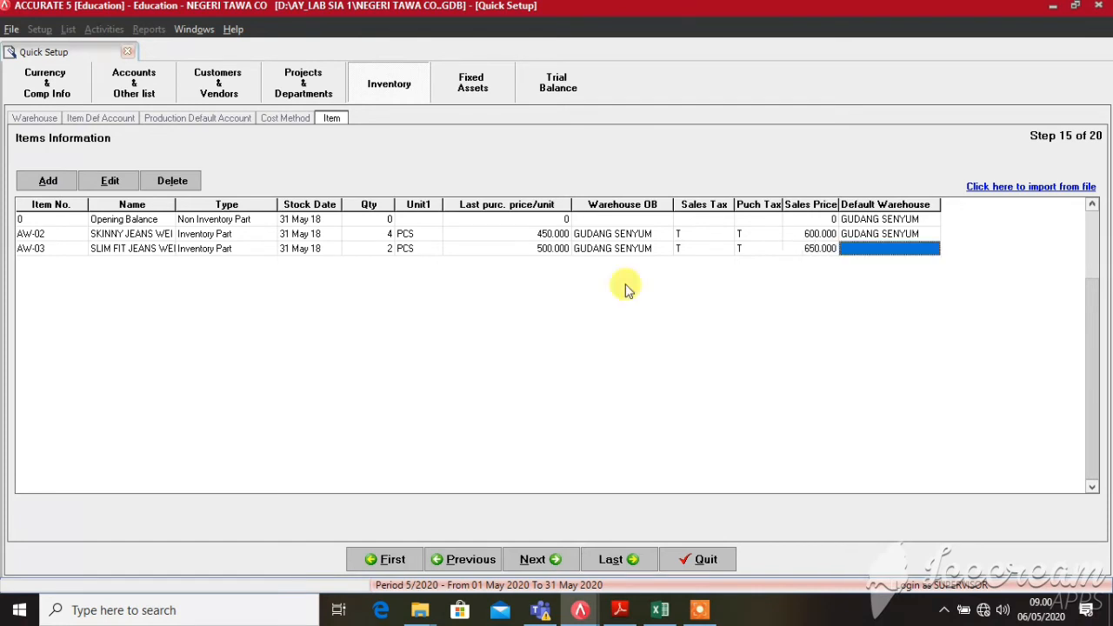
pyautogui.click(894, 248)
pyautogui.click(932, 250)
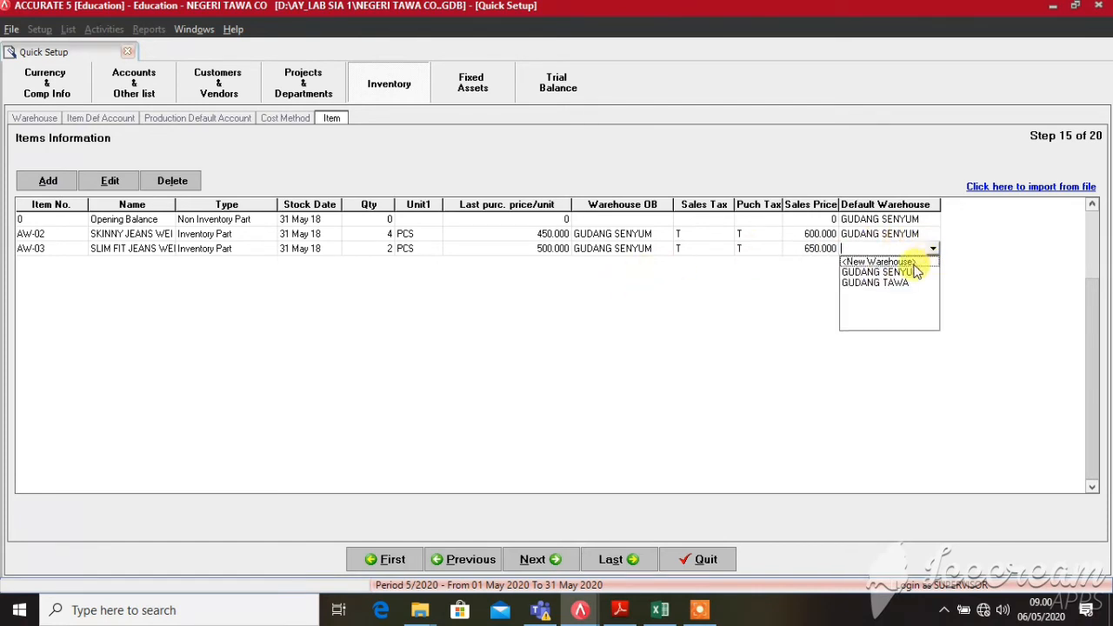
pyautogui.click(908, 272)
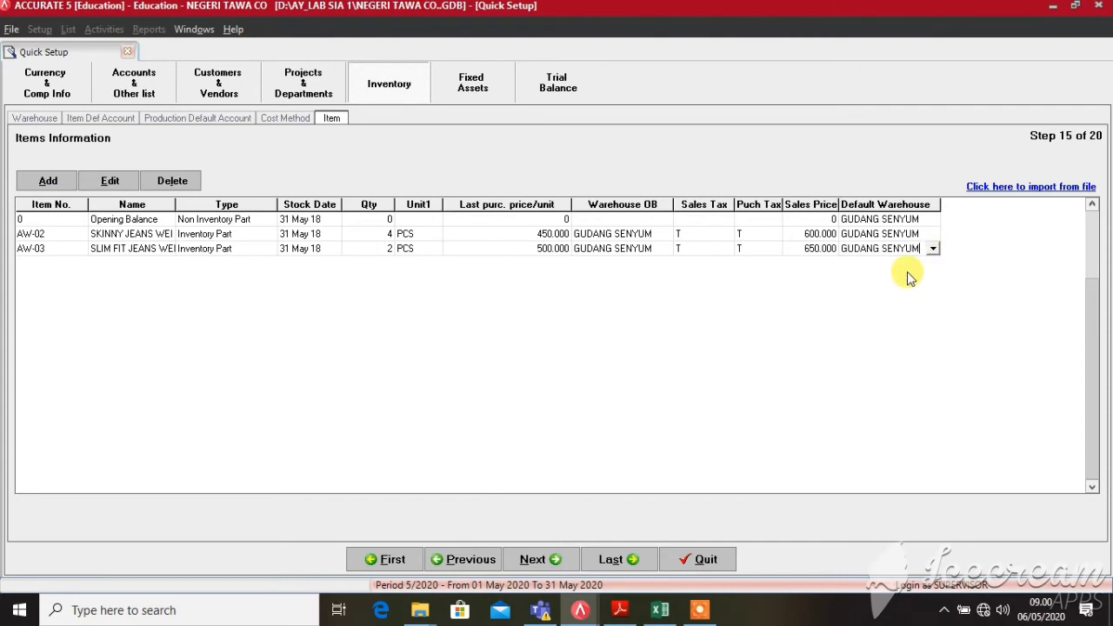
pyautogui.press('Tab')
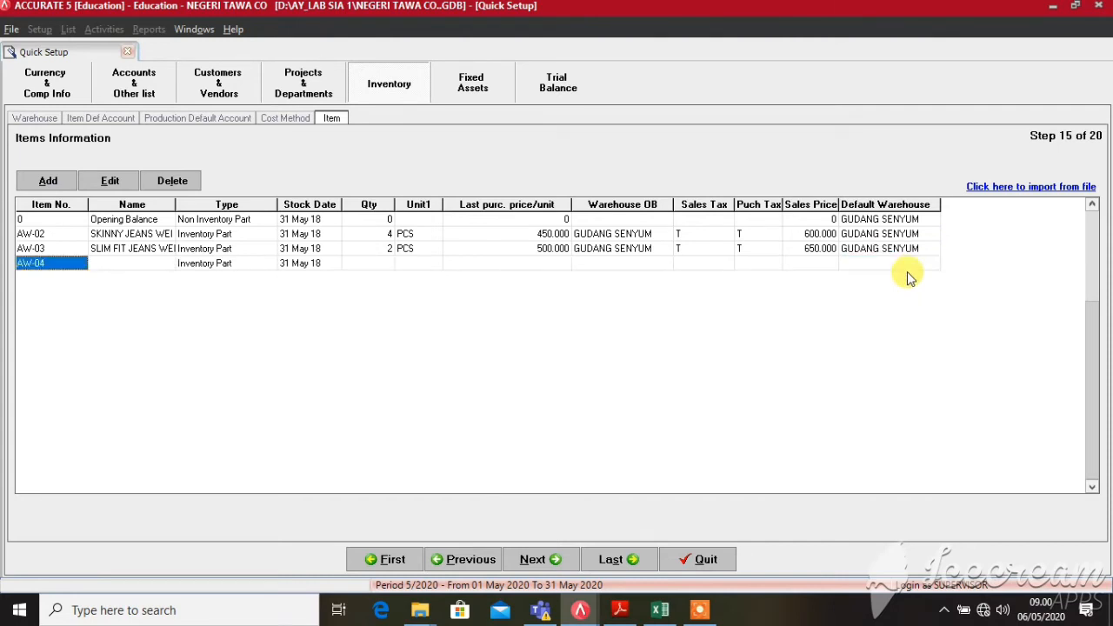
pyautogui.write('JACKET')
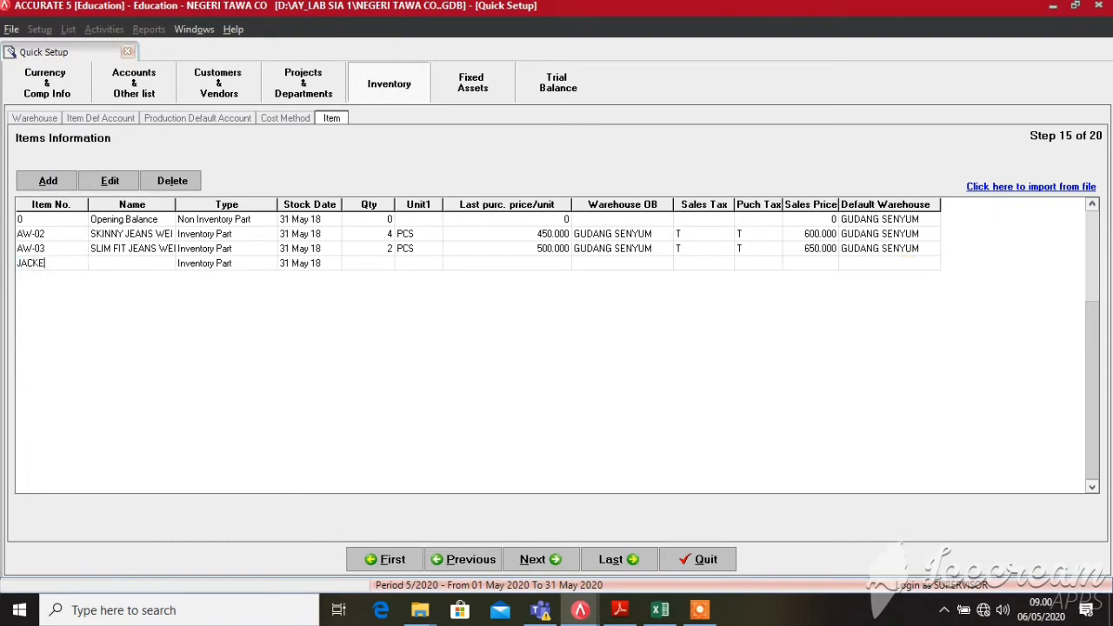
pyautogui.press('BackSpace')
pyautogui.press('BackSpace')
pyautogui.press('BackSpace')
pyautogui.press('BackSpace')
pyautogui.press('BackSpace')
pyautogui.press('BackSpace')
# - Number the new item AW-04 and name it JACKET JEANS WEI YUAN DAO, keeping its type and stock date
pyautogui.write('AW-04')
pyautogui.press('Tab')
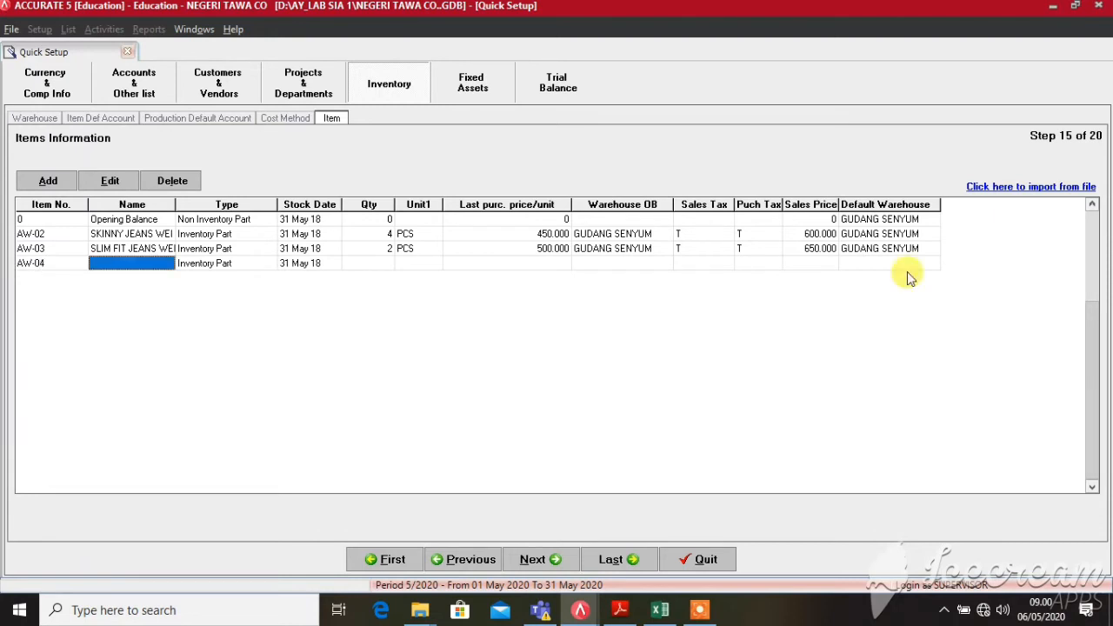
pyautogui.write('JACKET JE')
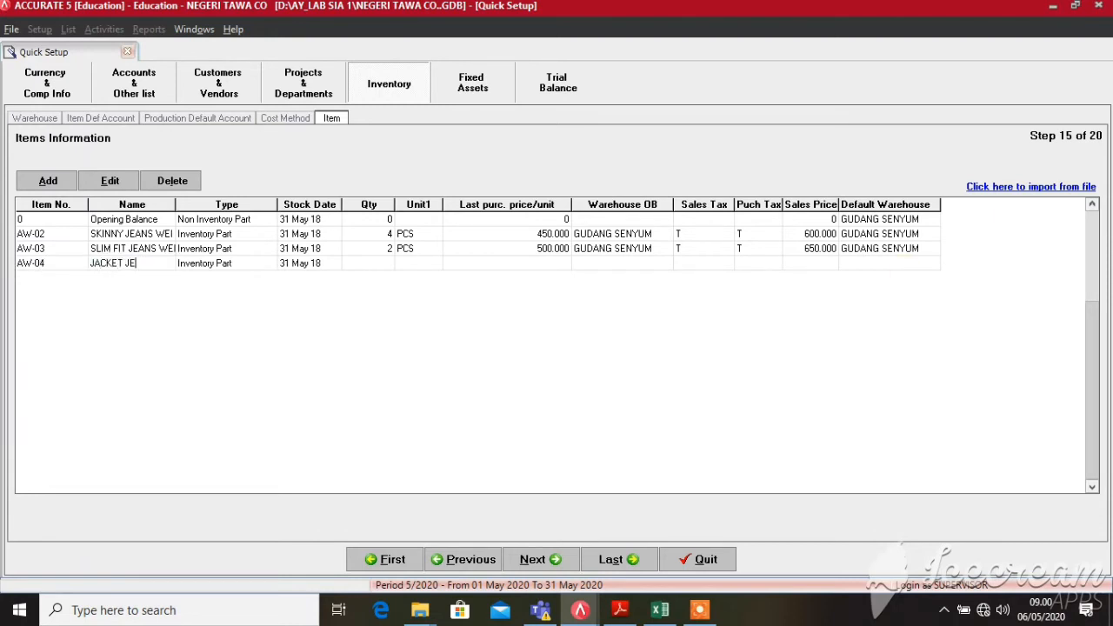
pyautogui.write('ANS WEI YUAN DAO')
pyautogui.press('Tab')
pyautogui.press('Tab')
pyautogui.press('Tab')
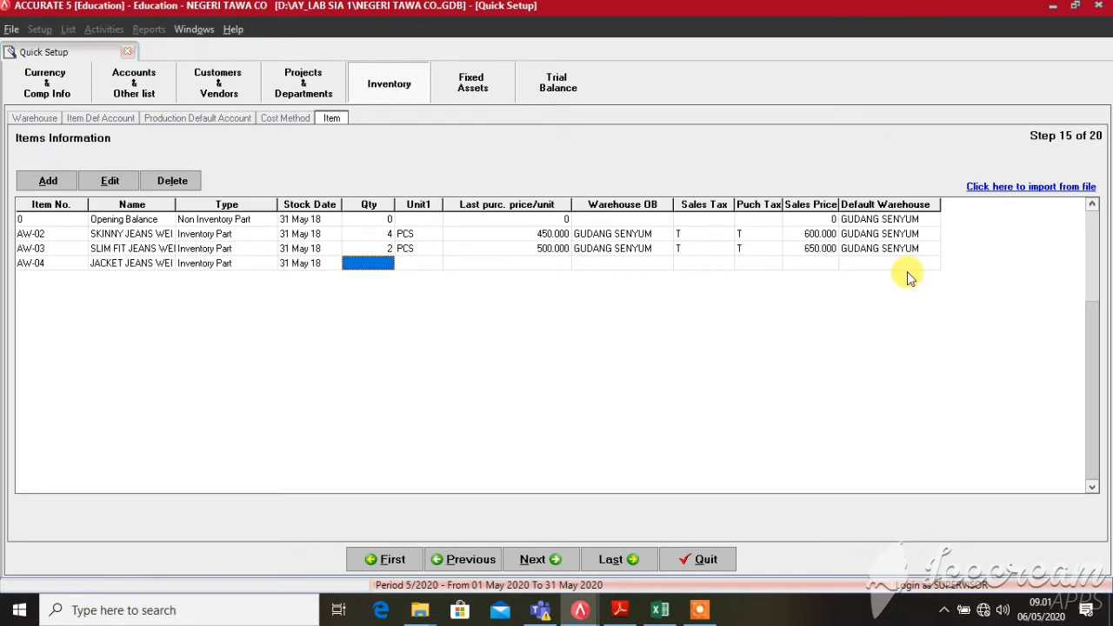
# - Set item AW-04's quantity to 2 and its unit to CPS
pyautogui.write('2')
pyautogui.press('Tab')
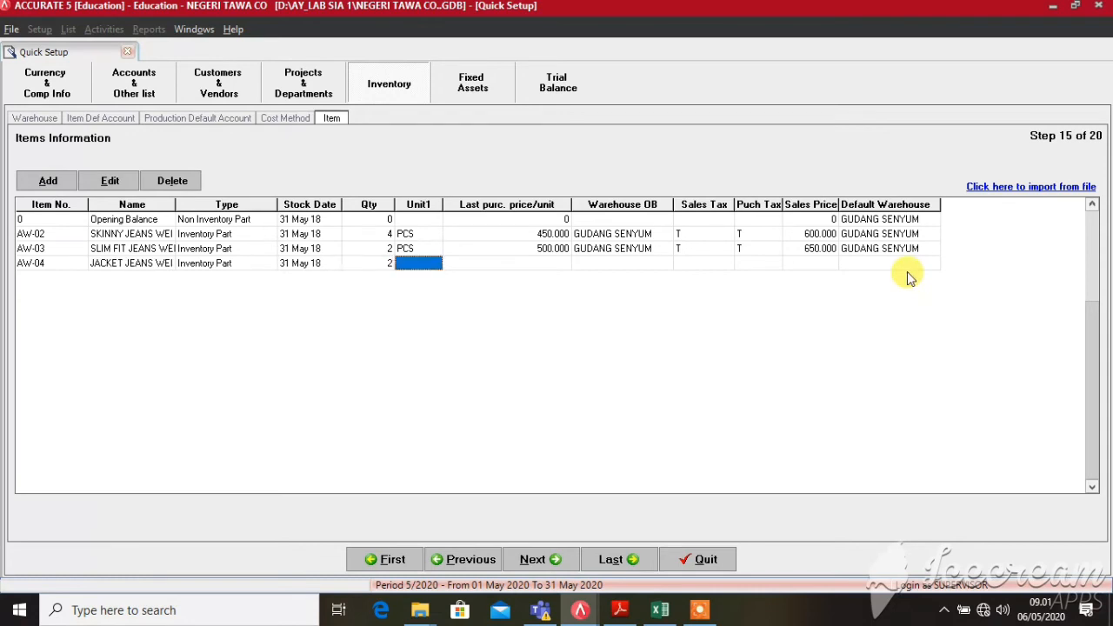
pyautogui.write('CPS')
pyautogui.press('Tab')
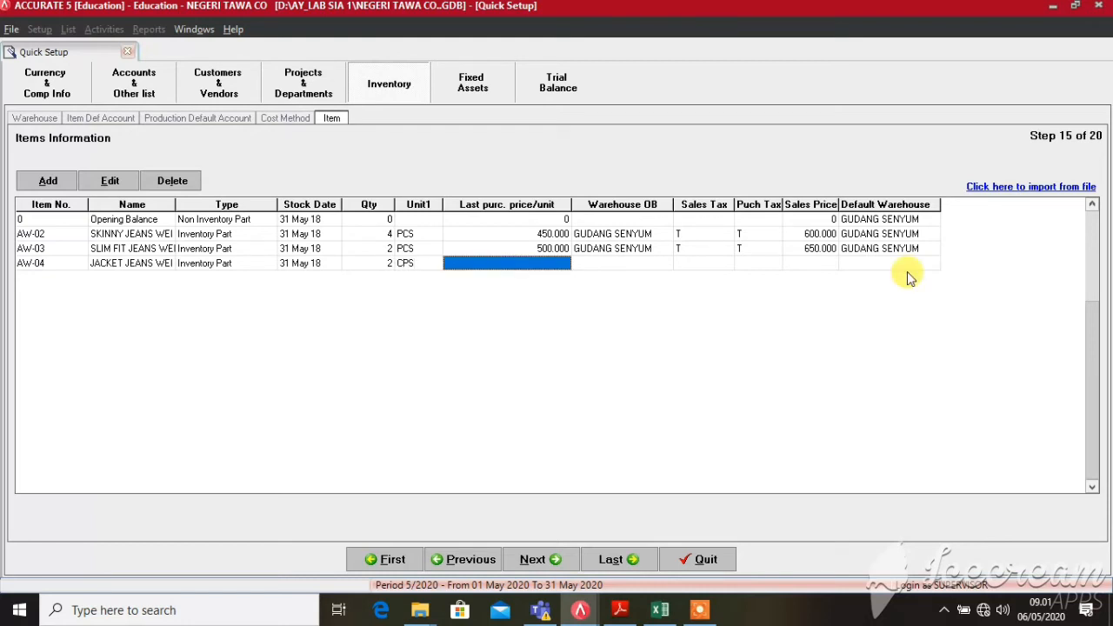
# - Set item AW-04's last purchase price per unit to 400000 and its opening balance warehouse to GUDANG SENYUM
pyautogui.write('400000')
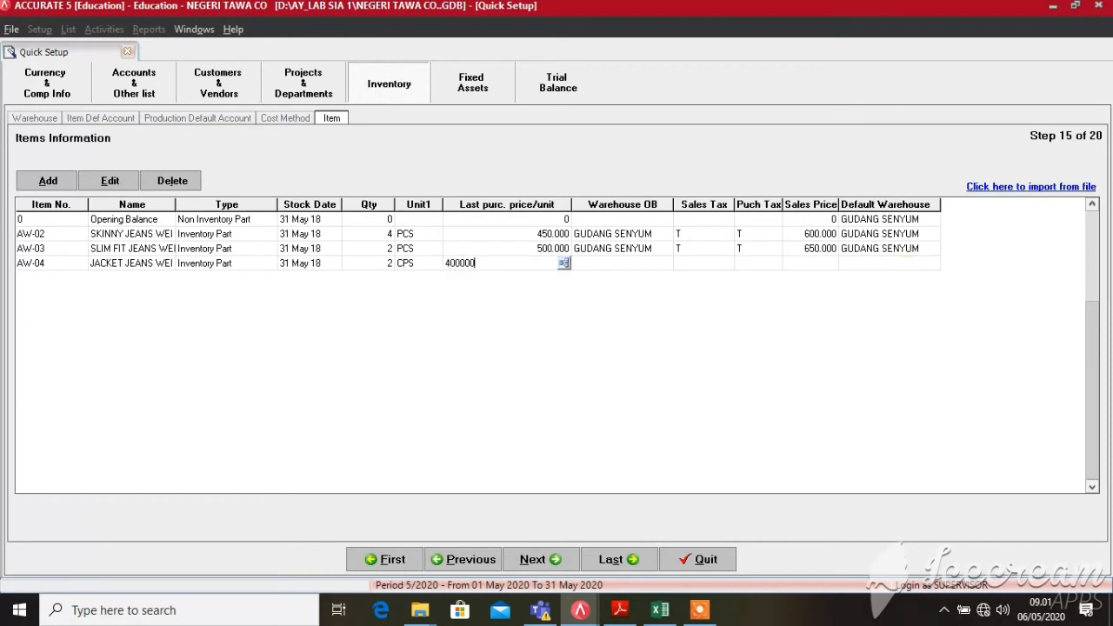
pyautogui.press('Tab')
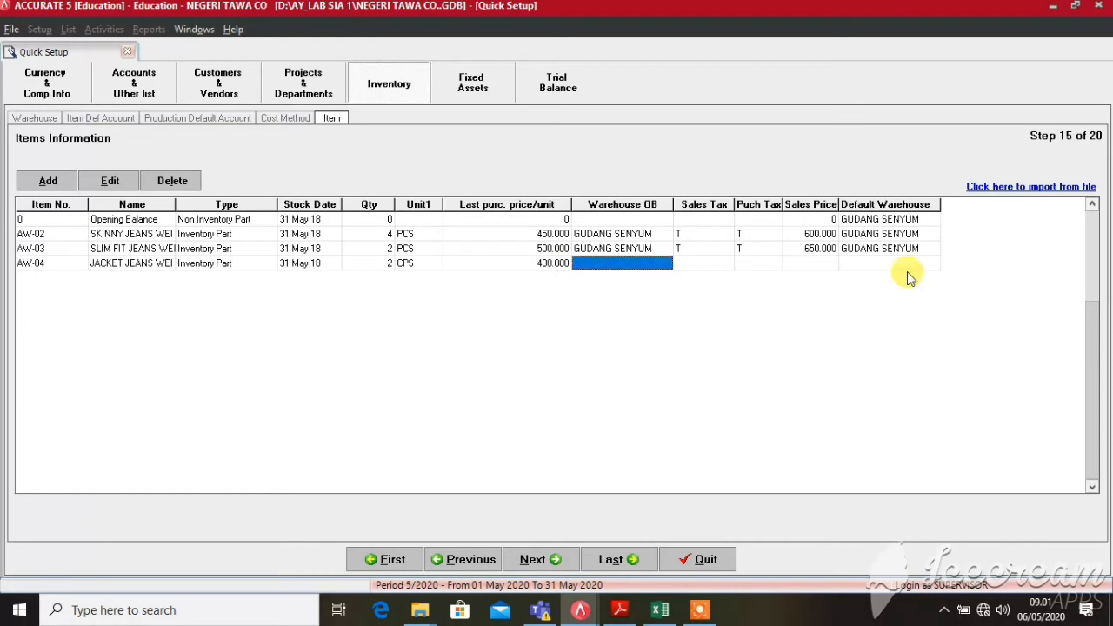
pyautogui.click(667, 255)
pyautogui.click(674, 263)
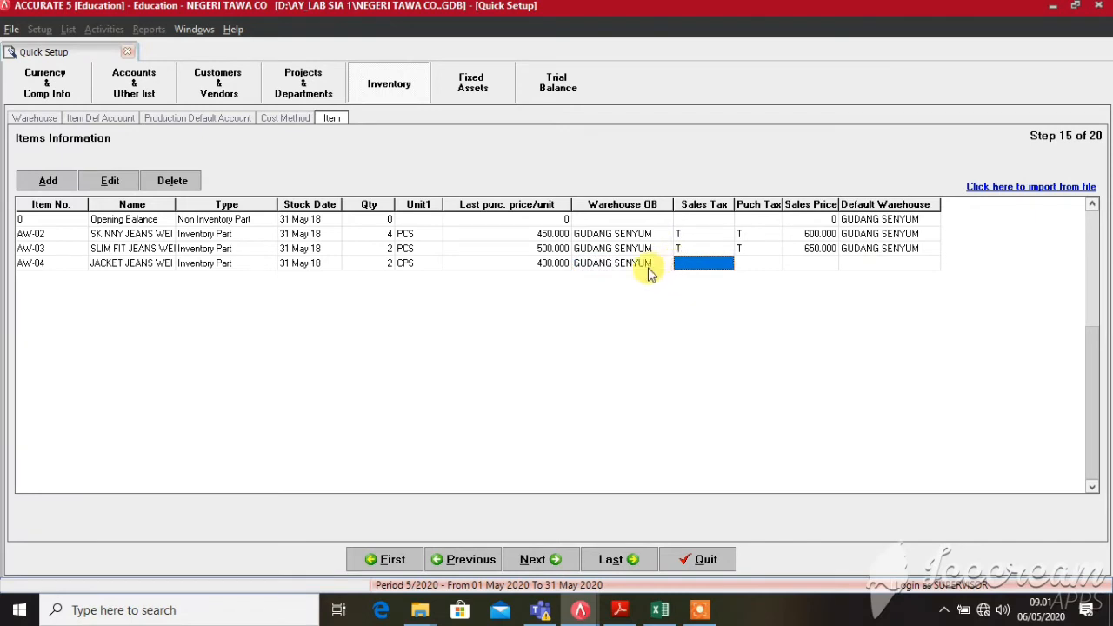
# - Set both the sales tax and the purchase tax of item AW-04 to T
pyautogui.press('Tab')
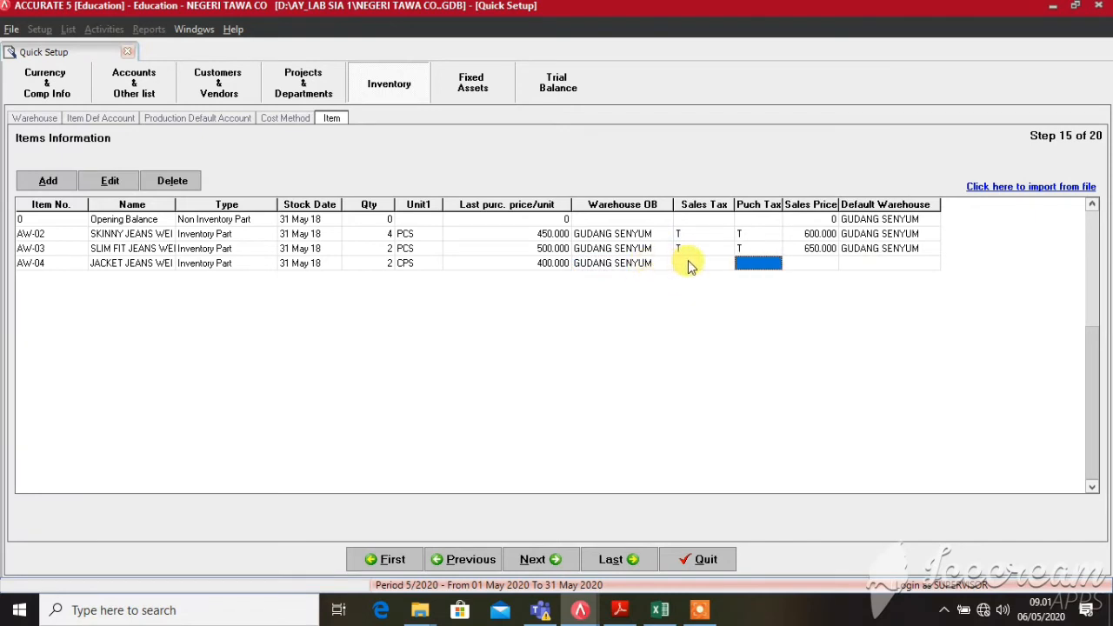
pyautogui.click(687, 264)
pyautogui.write('T')
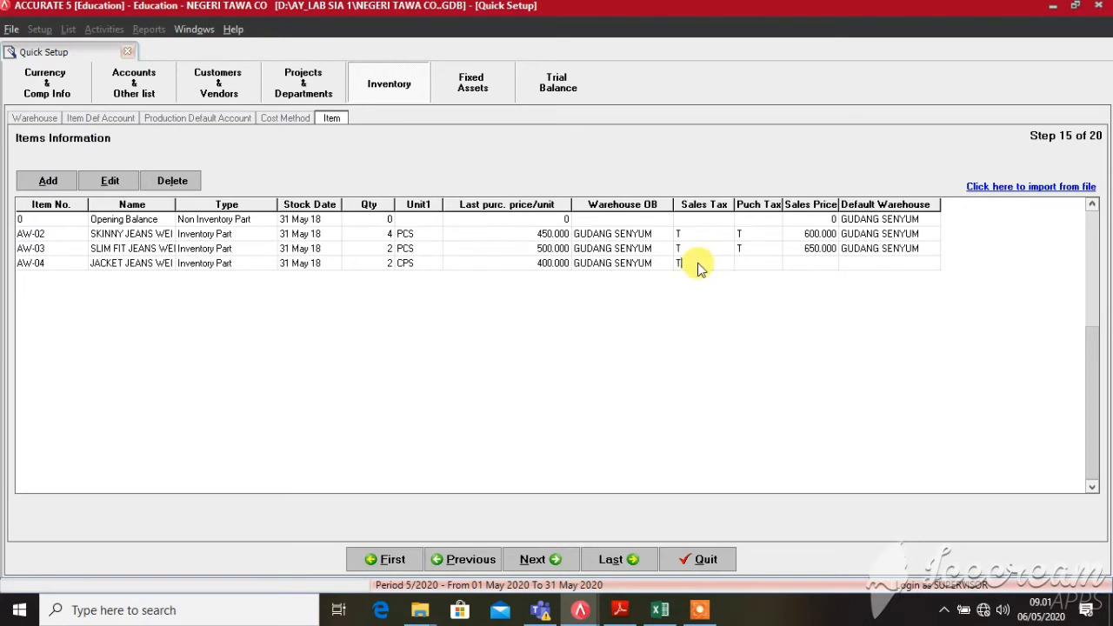
pyautogui.press('Tab')
pyautogui.write('T')
pyautogui.press('Tab')
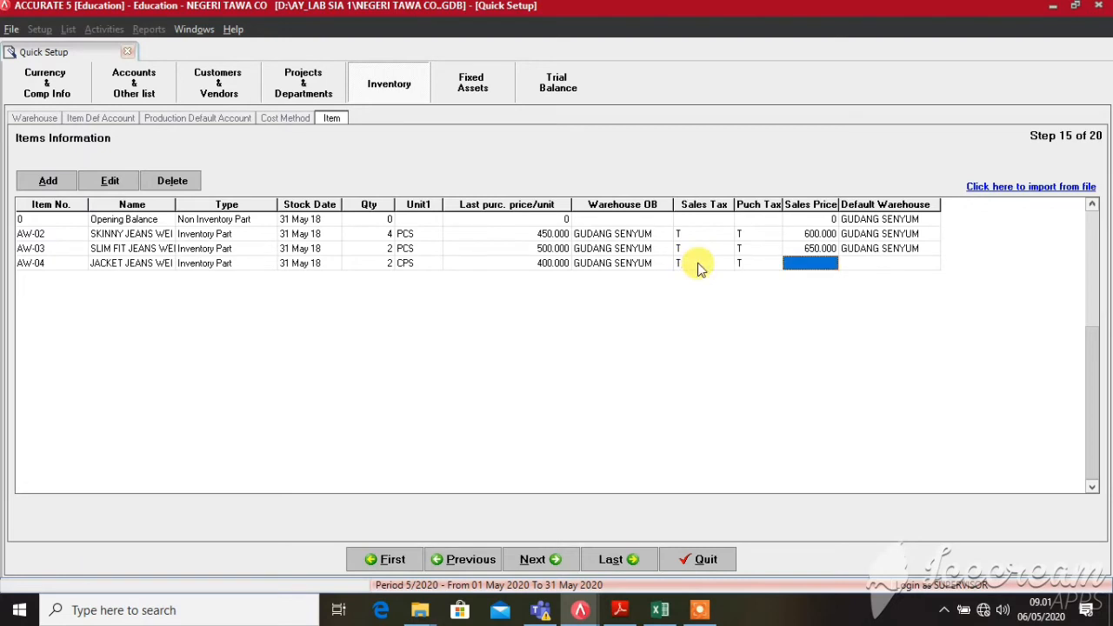
# - Set item AW-04's sales price to 550000 and its default warehouse to GUDANG SENYUM, and try to save the row
pyautogui.write('55')
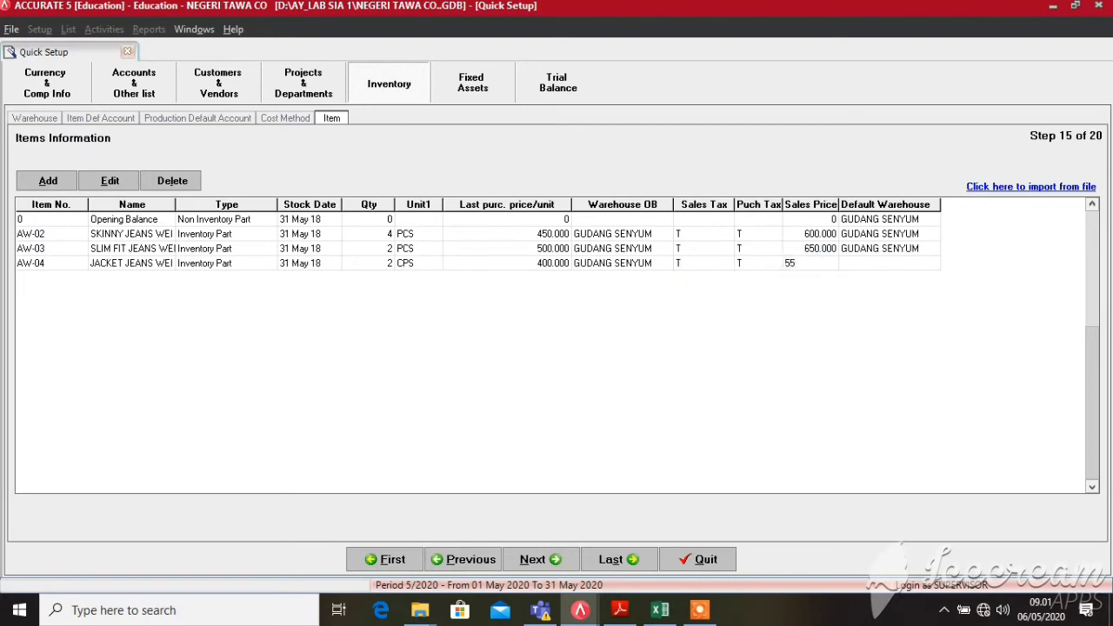
pyautogui.write('000')
pyautogui.press('Tab')
pyautogui.click(913, 265)
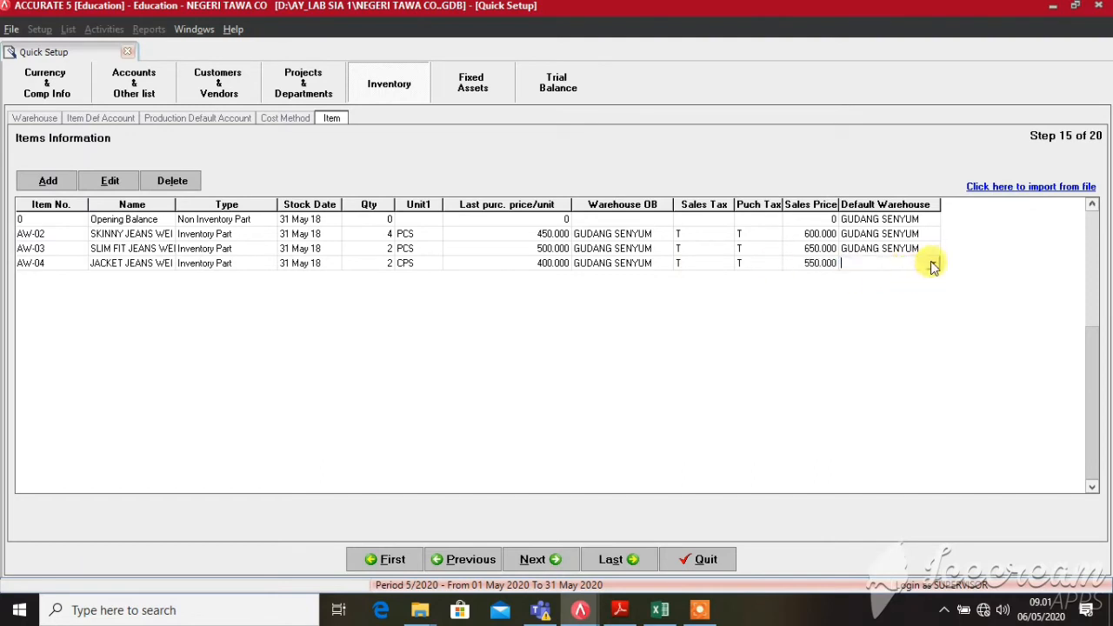
pyautogui.click(932, 265)
pyautogui.click(906, 287)
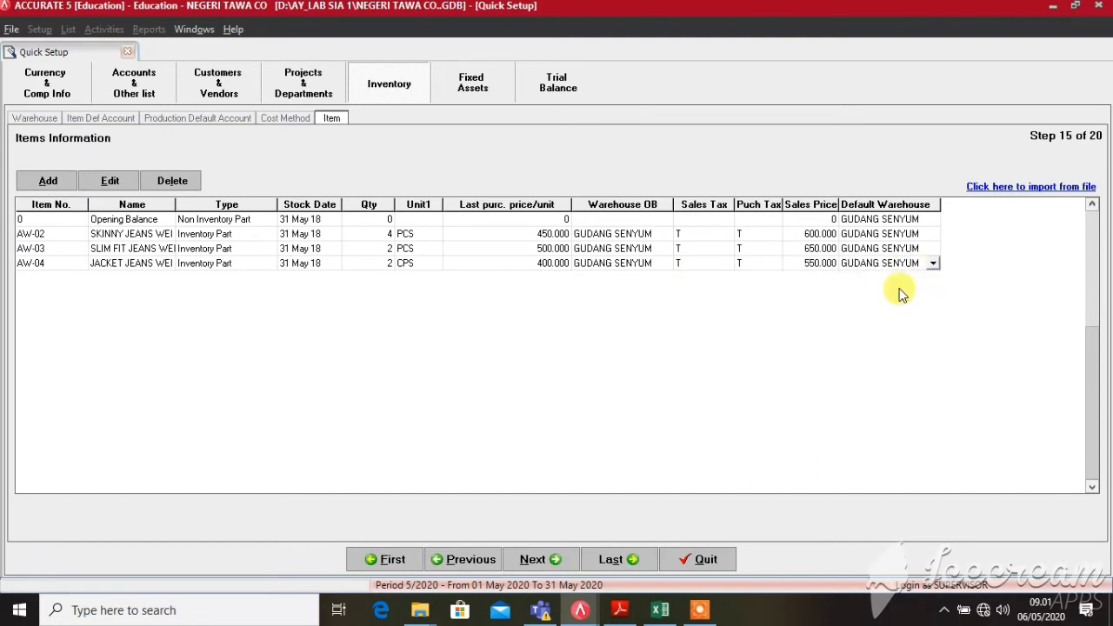
pyautogui.press('Return')
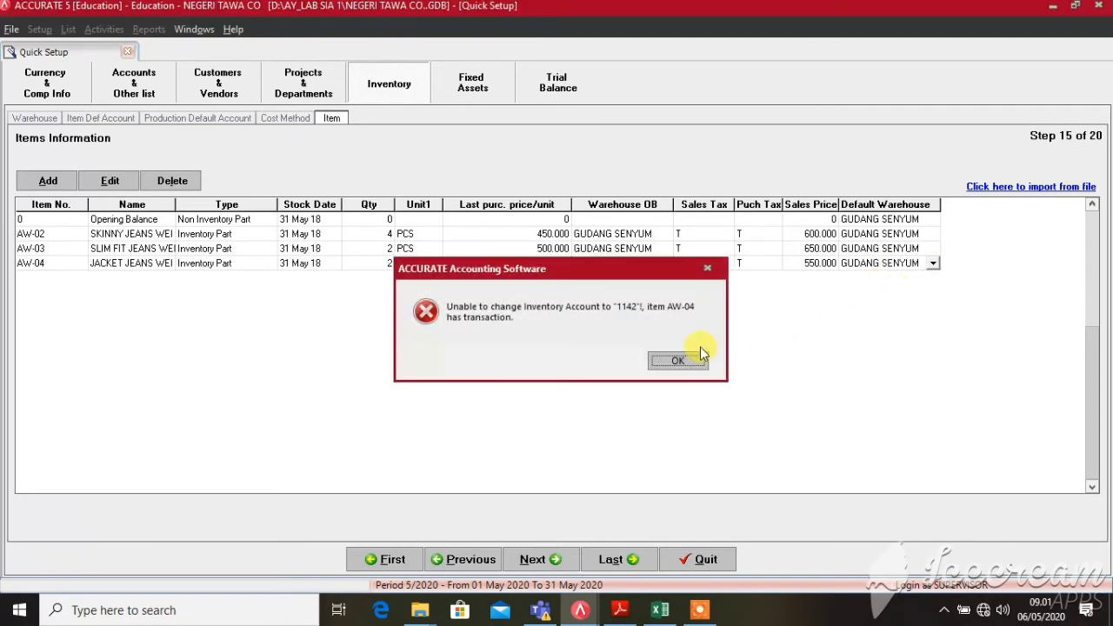
pyautogui.click(678, 361)
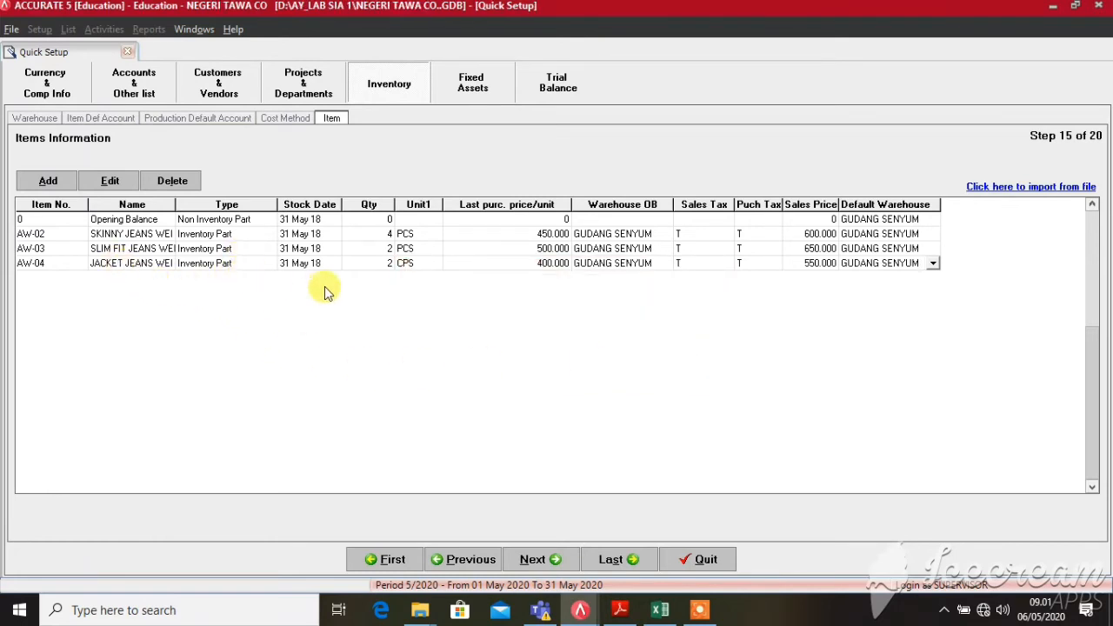
# - Try to delete item AW-04 from the item list
pyautogui.click(52, 266)
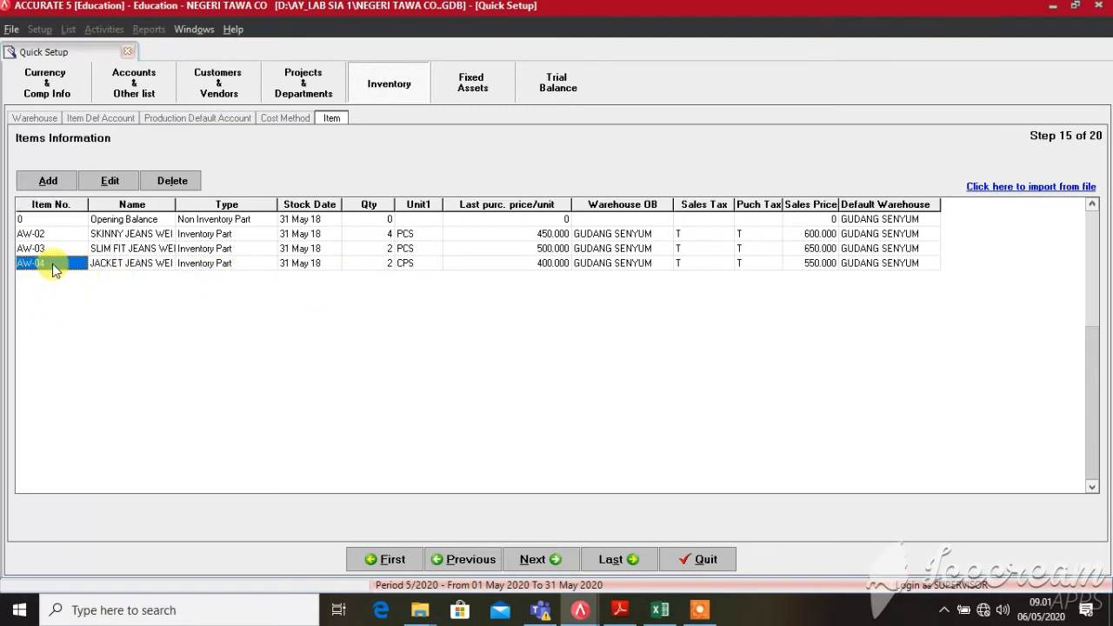
pyautogui.rightClick(52, 264)
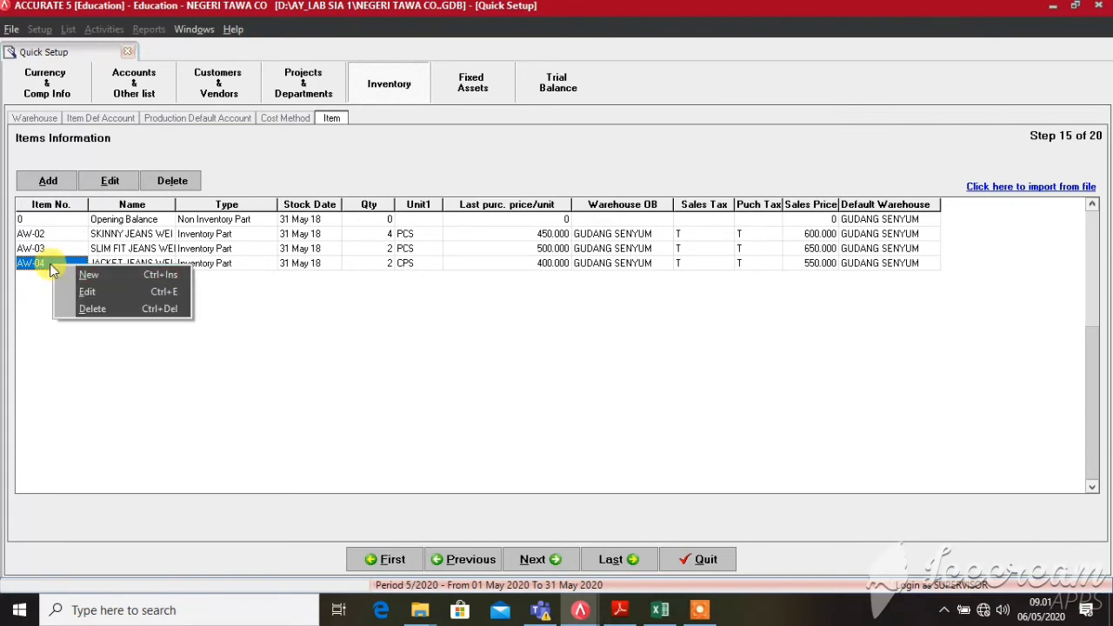
pyautogui.click(92, 308)
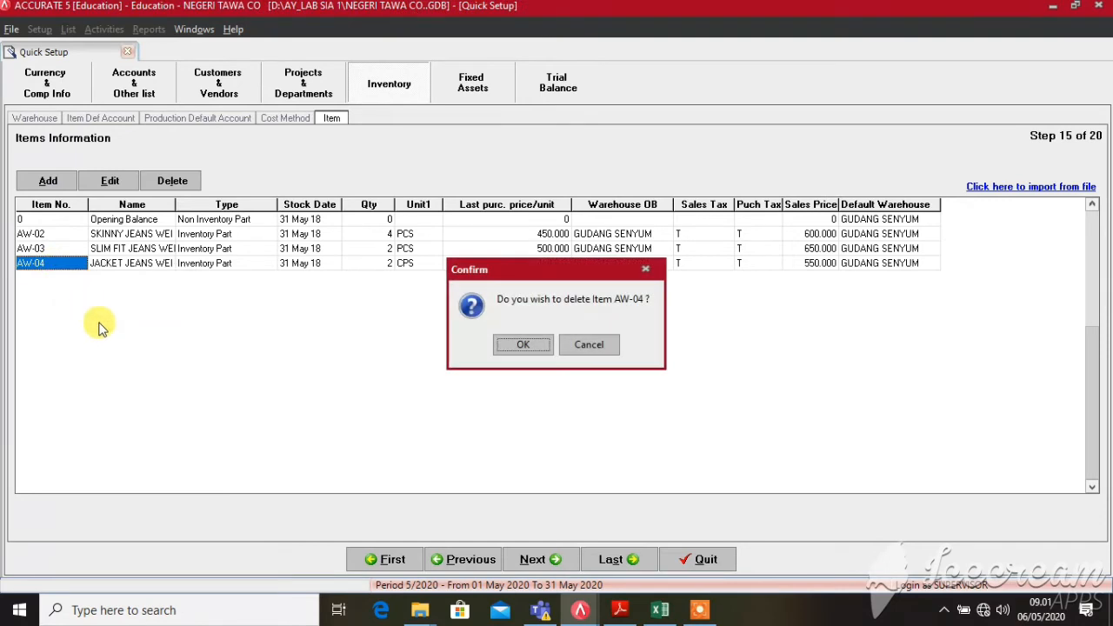
pyautogui.press('Return')
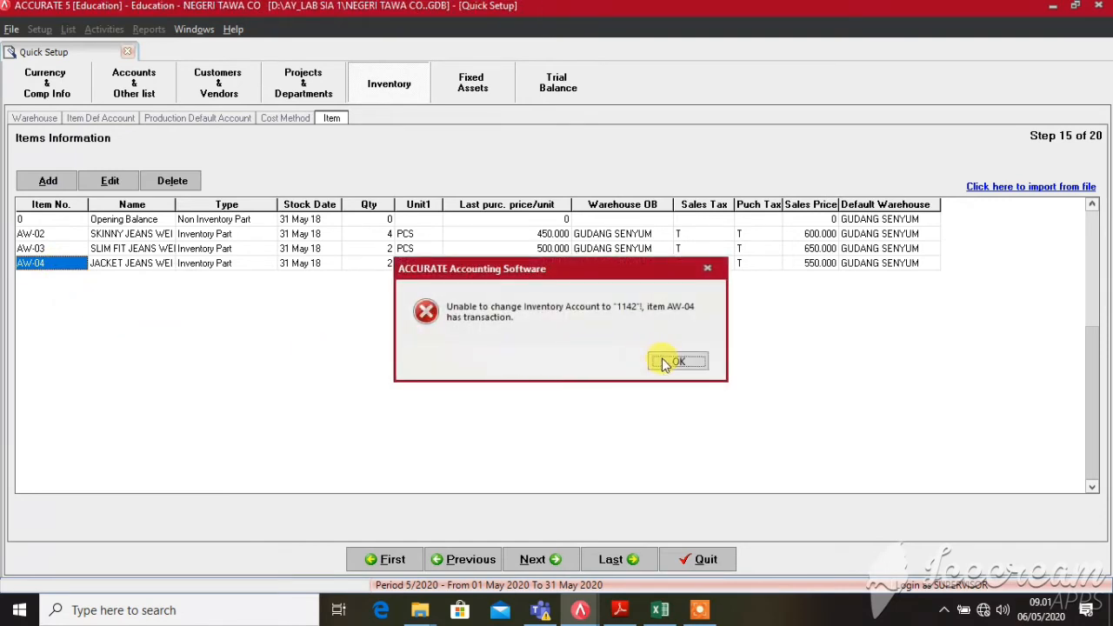
pyautogui.click(677, 362)
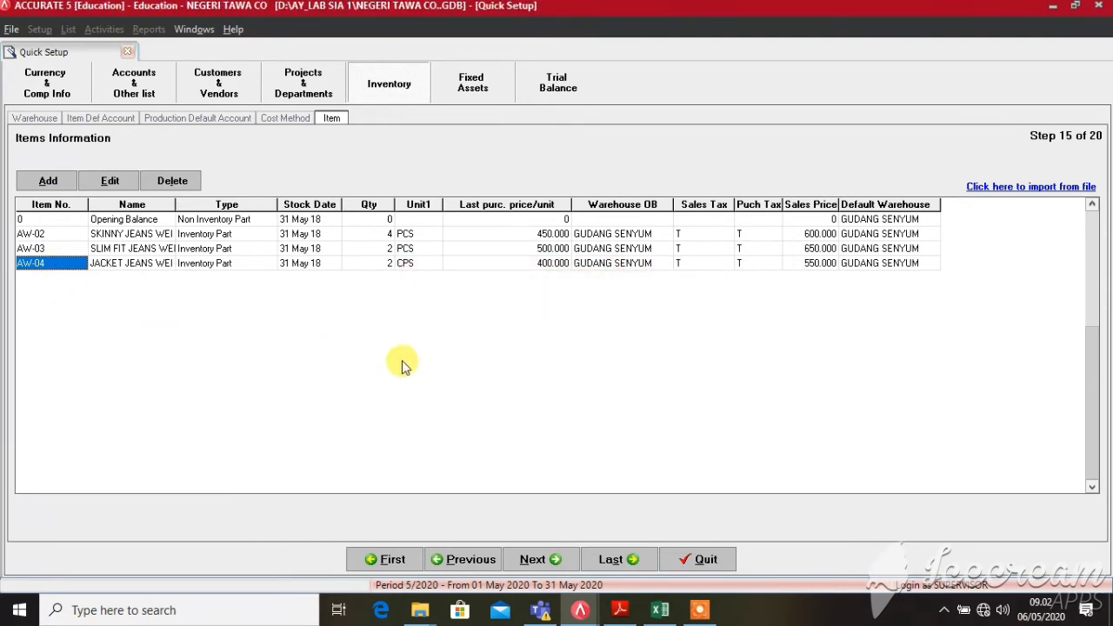
# - Renumber item AW-04 as 00000 and delete it from the item list
pyautogui.write('00000')
pyautogui.press('Tab')
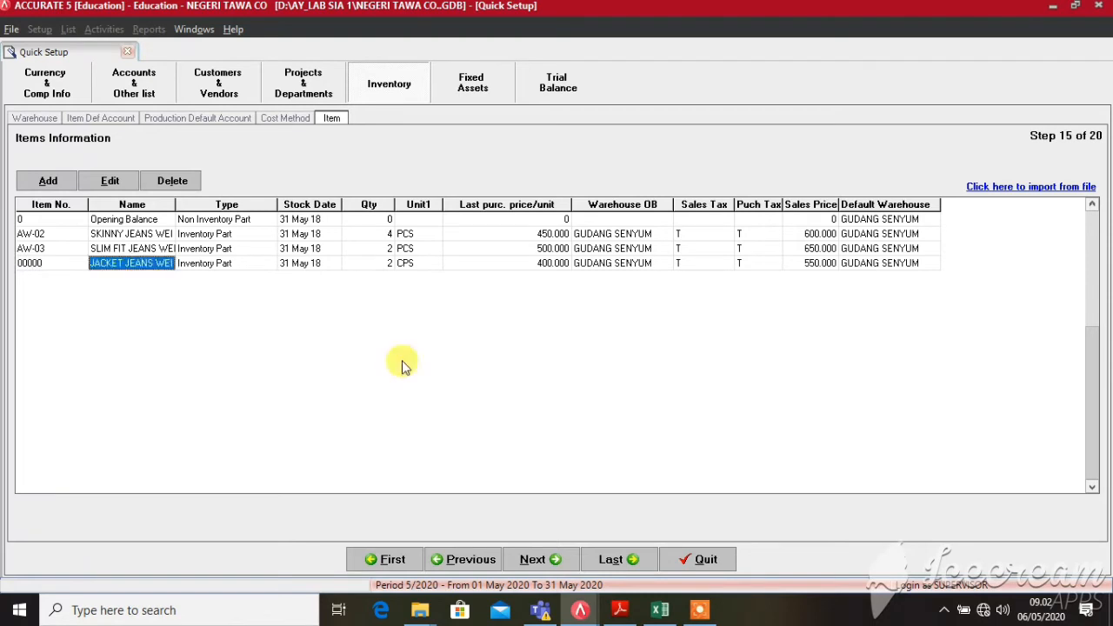
pyautogui.click(28, 264)
pyautogui.rightClick(28, 265)
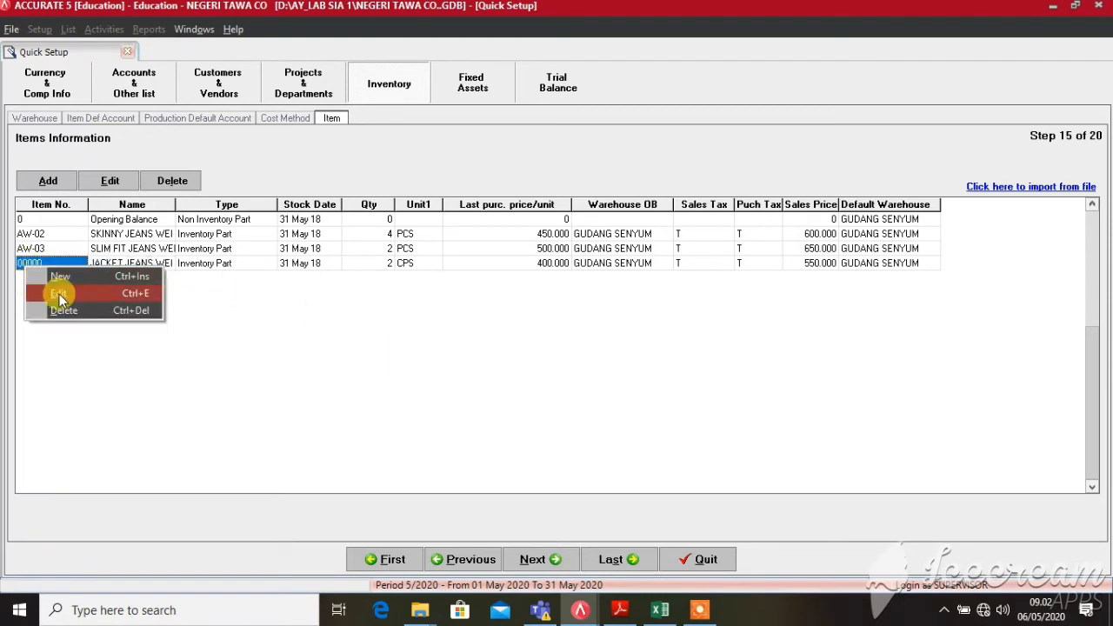
pyautogui.click(70, 313)
pyautogui.press('Return')
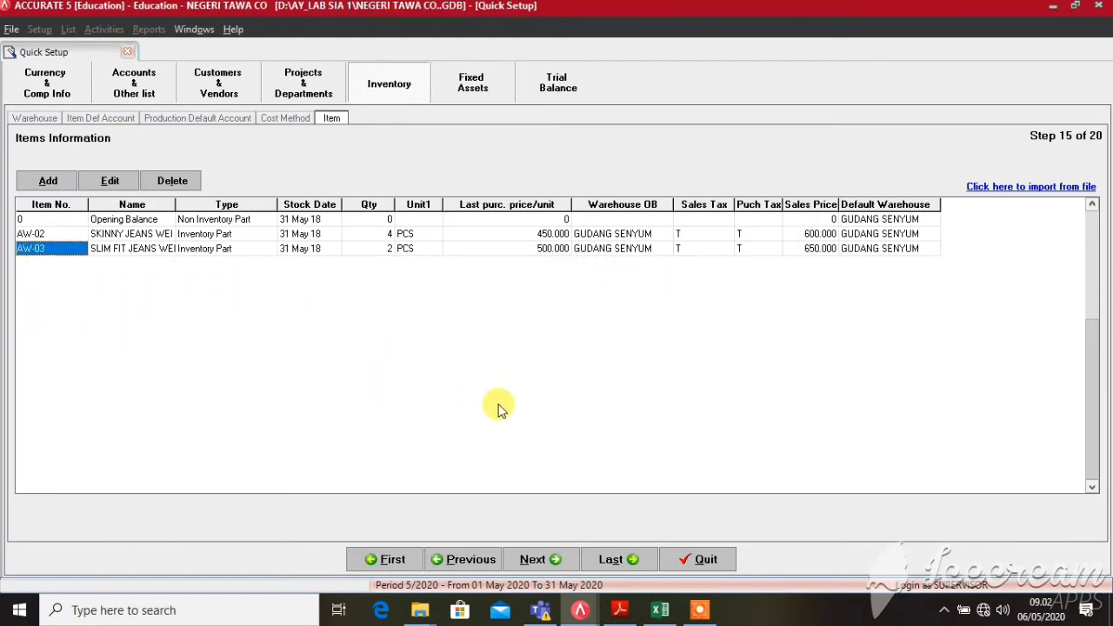
# - Start a new item row below AW-03 and number it AW-05
pyautogui.press('Tab')
pyautogui.press('Tab')
pyautogui.press('Tab')
pyautogui.press('Tab')
pyautogui.press('Tab')
pyautogui.press('Tab')
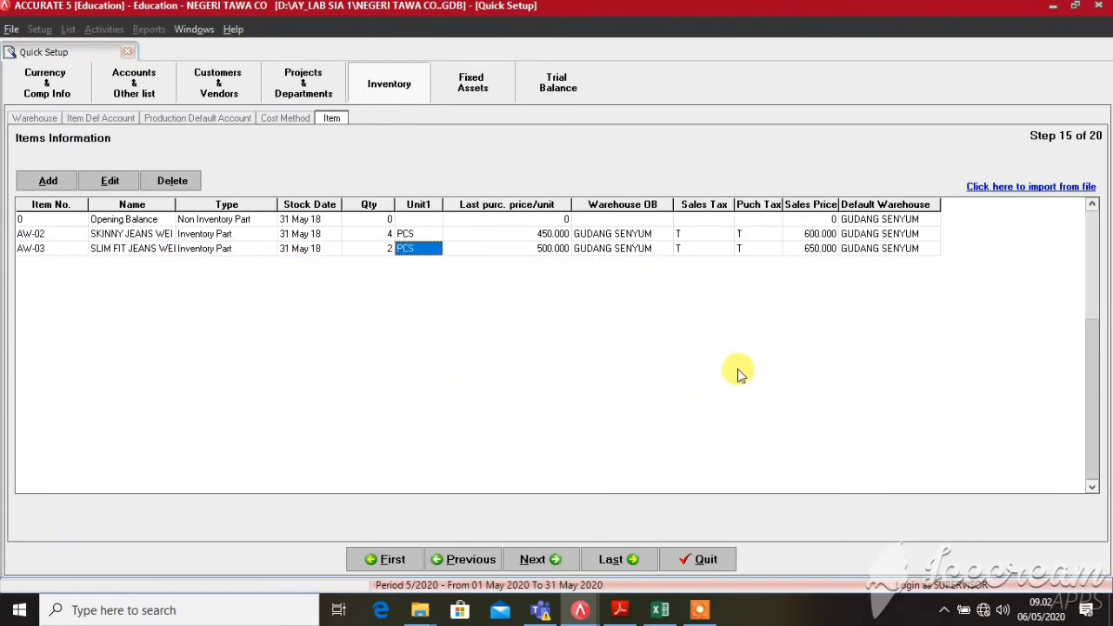
pyautogui.press('Tab')
pyautogui.press('Tab')
pyautogui.press('Tab')
pyautogui.press('Tab')
pyautogui.press('Tab')
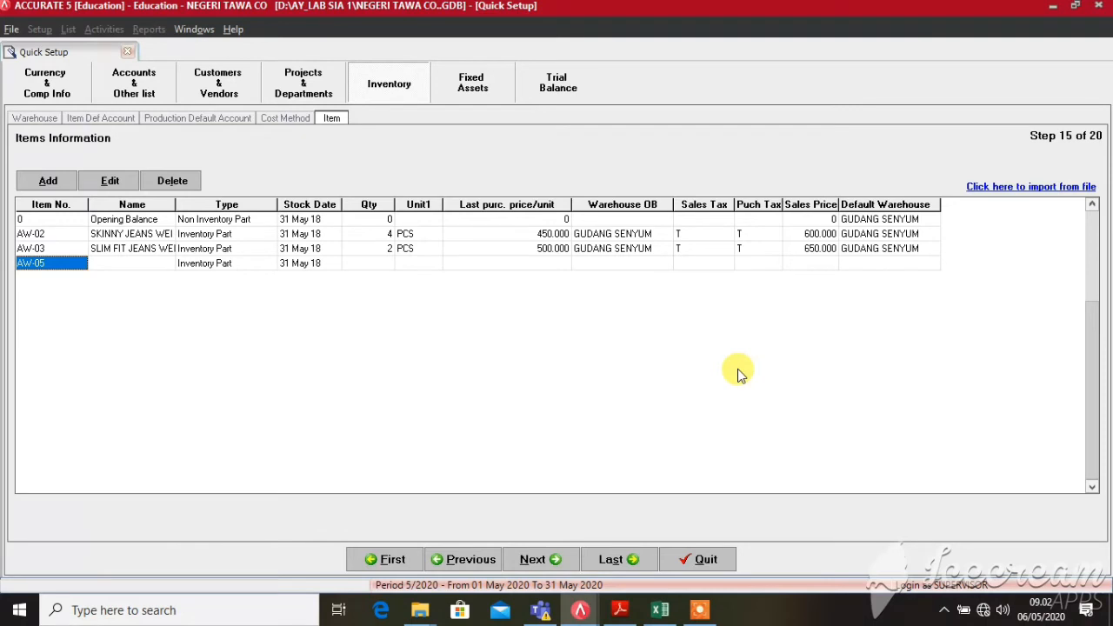
pyautogui.press('Tab')
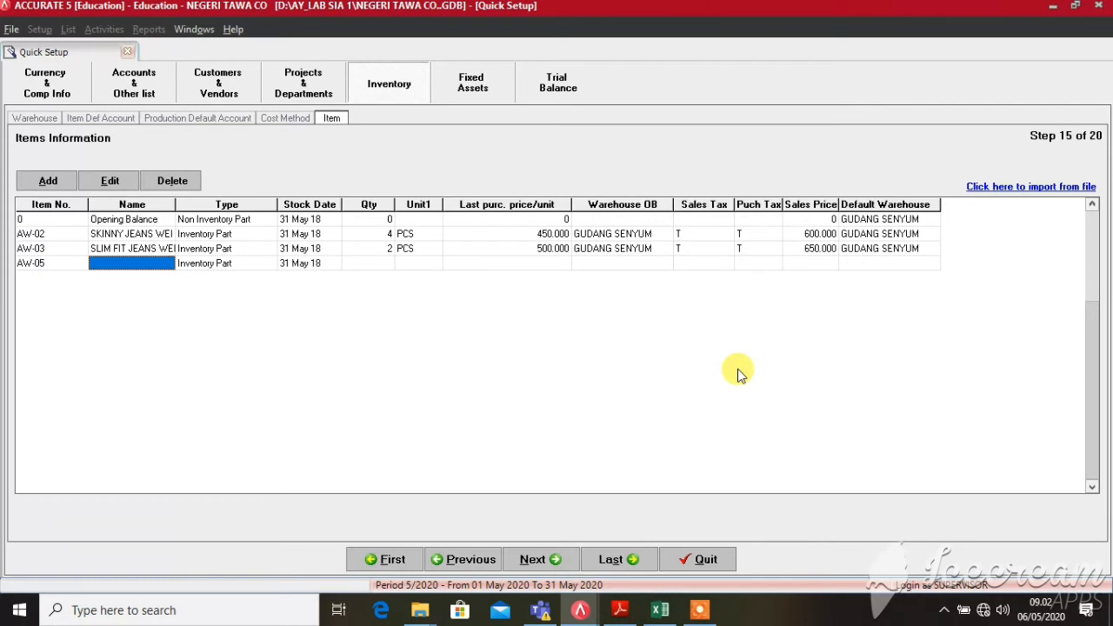
# - Name item AW-05 JACKET JEANS WEI YUAN, keeping its type and stock date
pyautogui.write('JACKET')
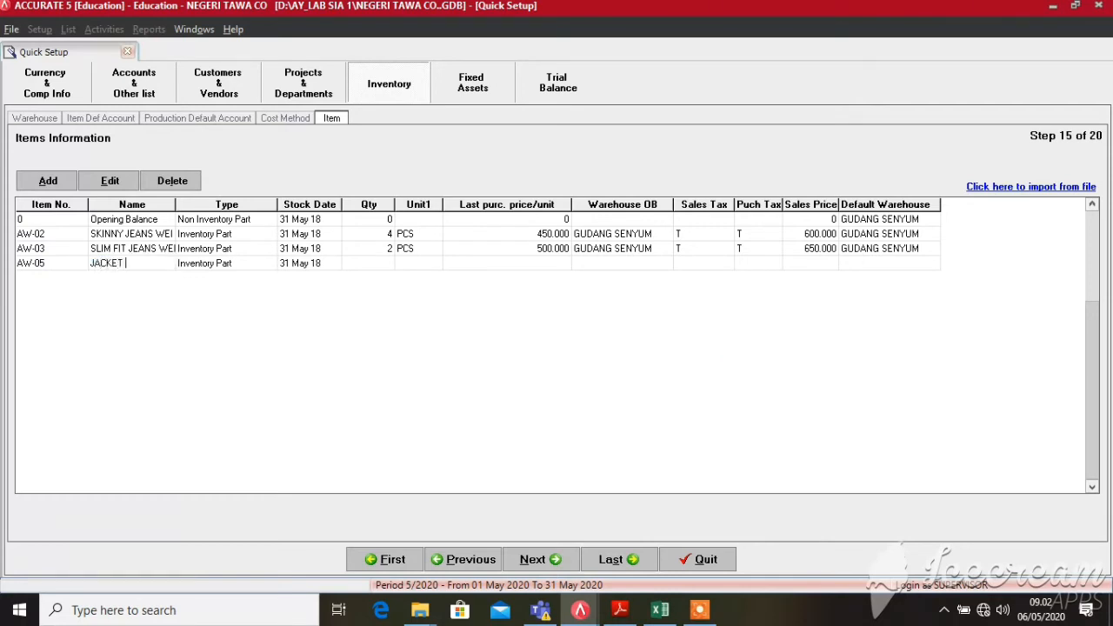
pyautogui.write(' JEANS WEI YUAN')
pyautogui.press('Tab')
pyautogui.press('Tab')
pyautogui.press('Tab')
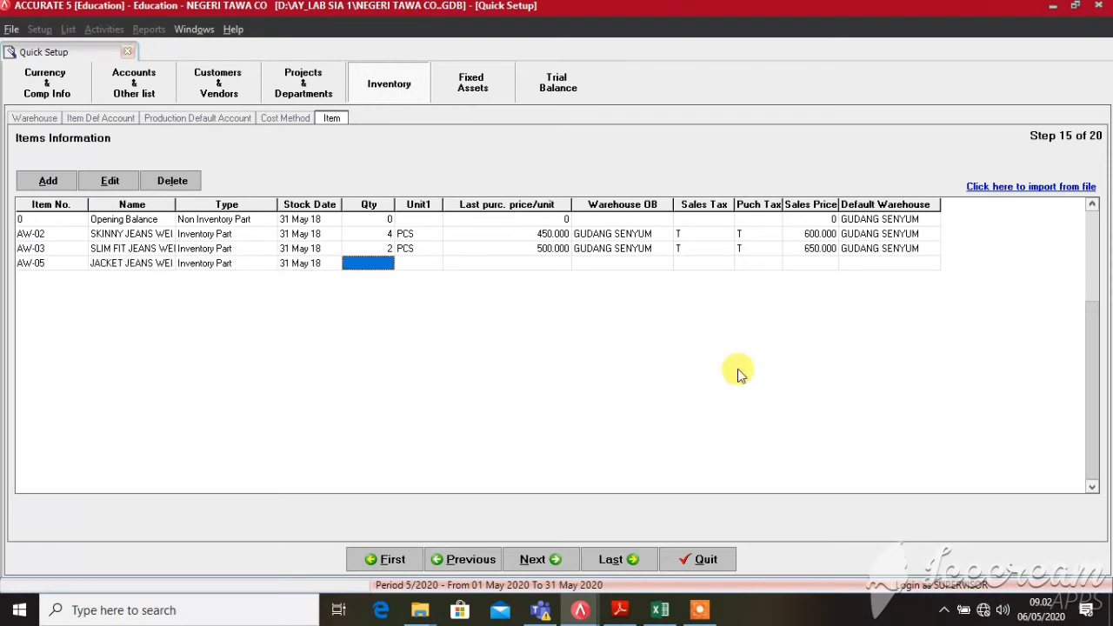
# - Set item AW-05's quantity to 2 and its unit to PCS
pyautogui.write('2')
pyautogui.press('Tab')
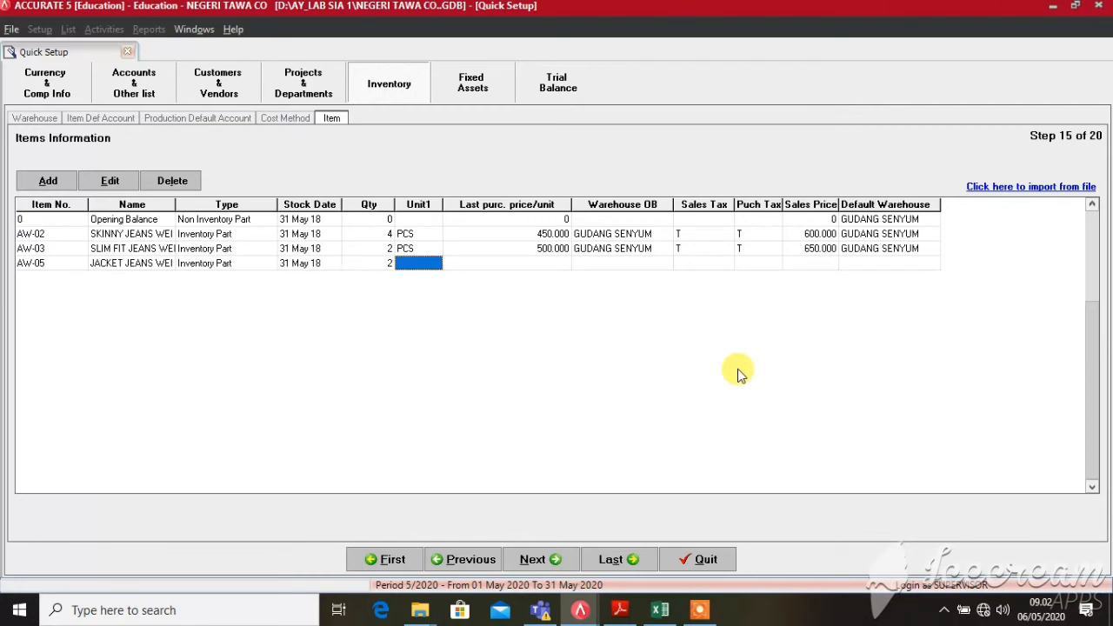
pyautogui.write('PCS')
pyautogui.press('Tab')
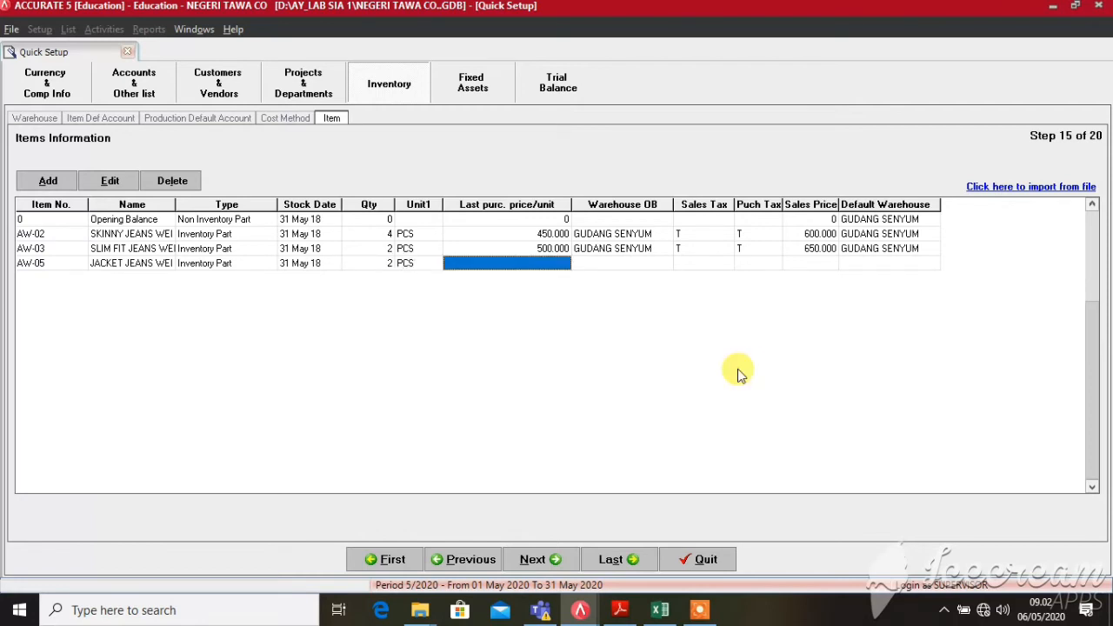
# - Set item AW-05's last purchase price per unit to 400000 and its opening balance warehouse to GUDANG SENYUM
pyautogui.write('400.')
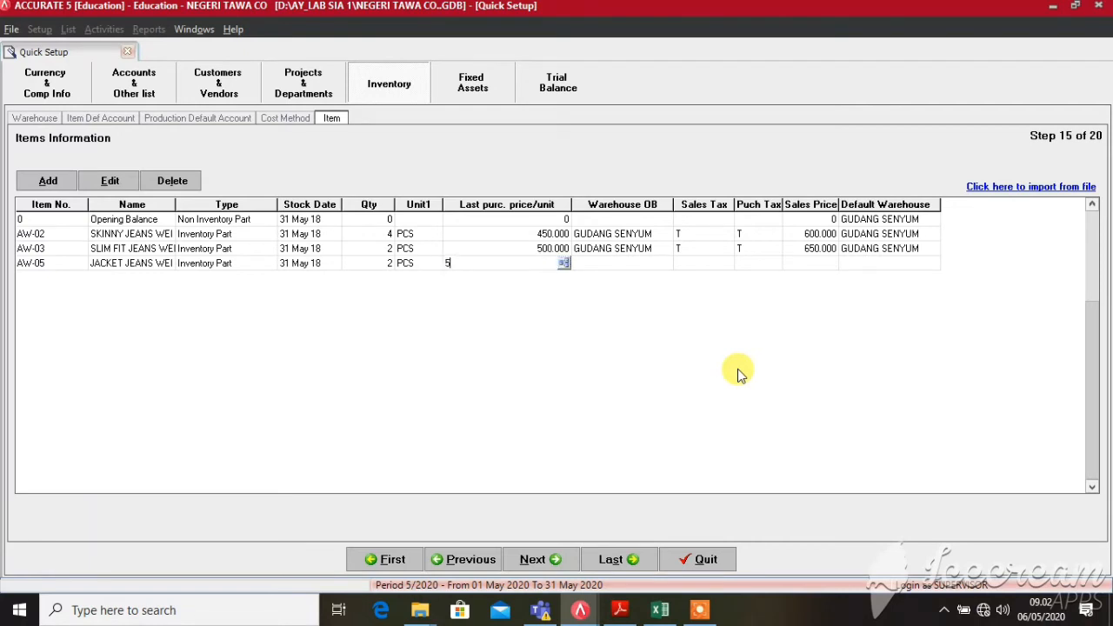
pyautogui.write('000')
pyautogui.press('Tab')
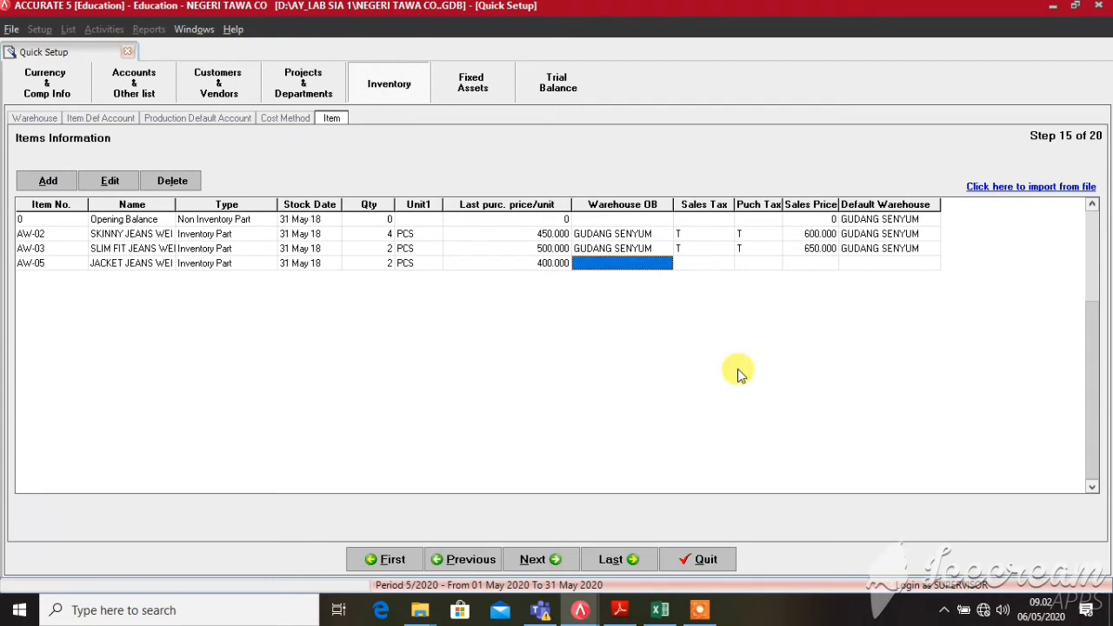
pyautogui.click(656, 262)
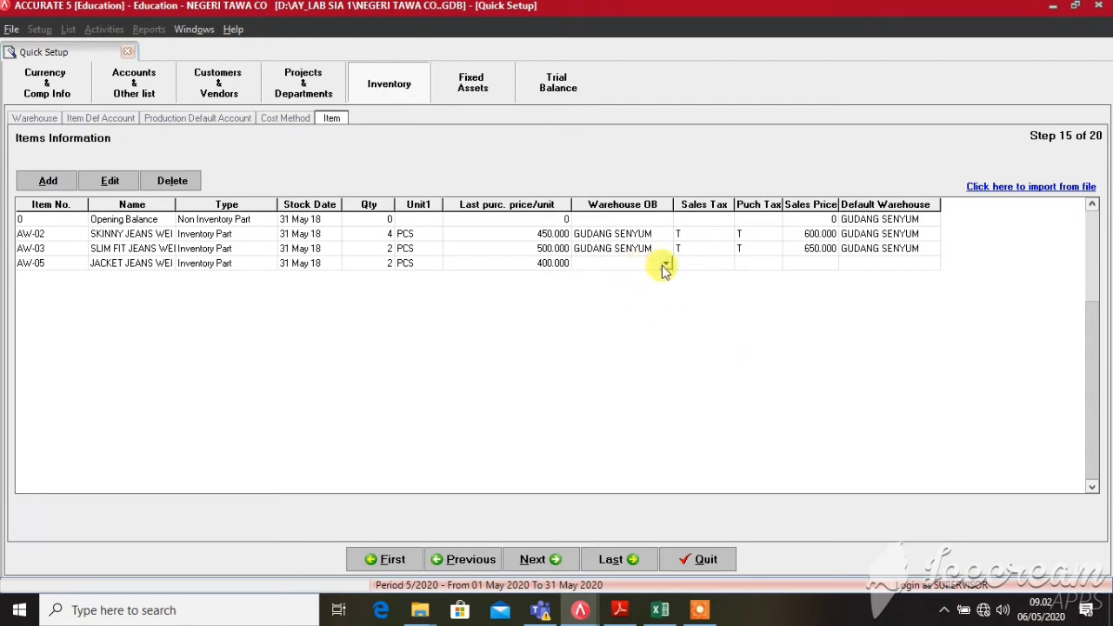
pyautogui.click(665, 263)
pyautogui.click(652, 299)
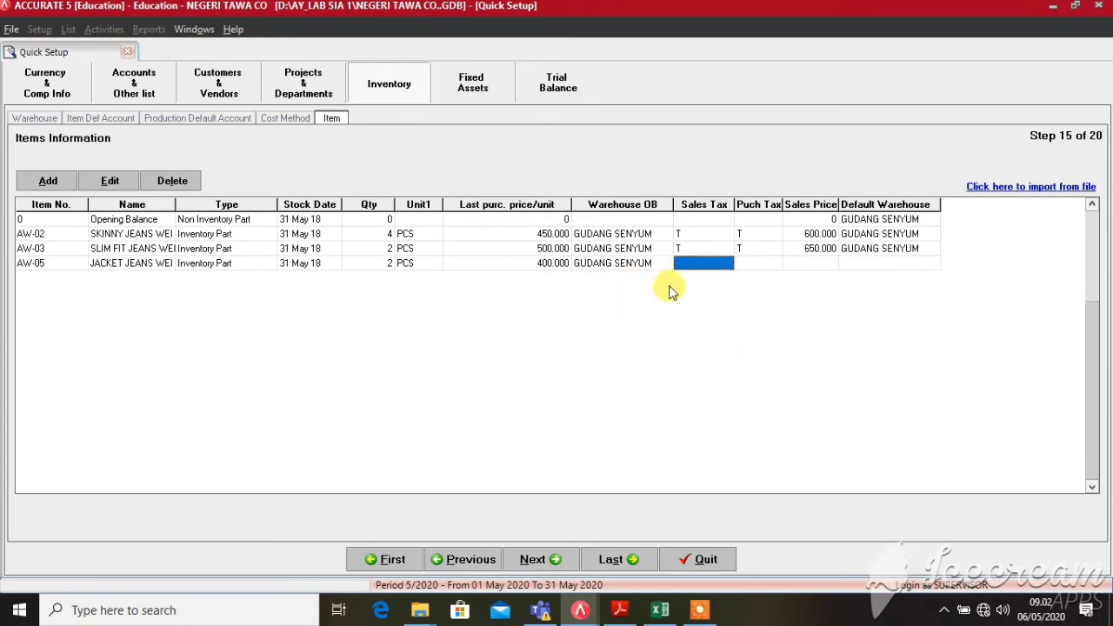
# - Set both the sales tax and the purchase tax of item AW-05 to T
pyautogui.write('T')
pyautogui.press('Tab')
pyautogui.write('T')
pyautogui.press('Tab')
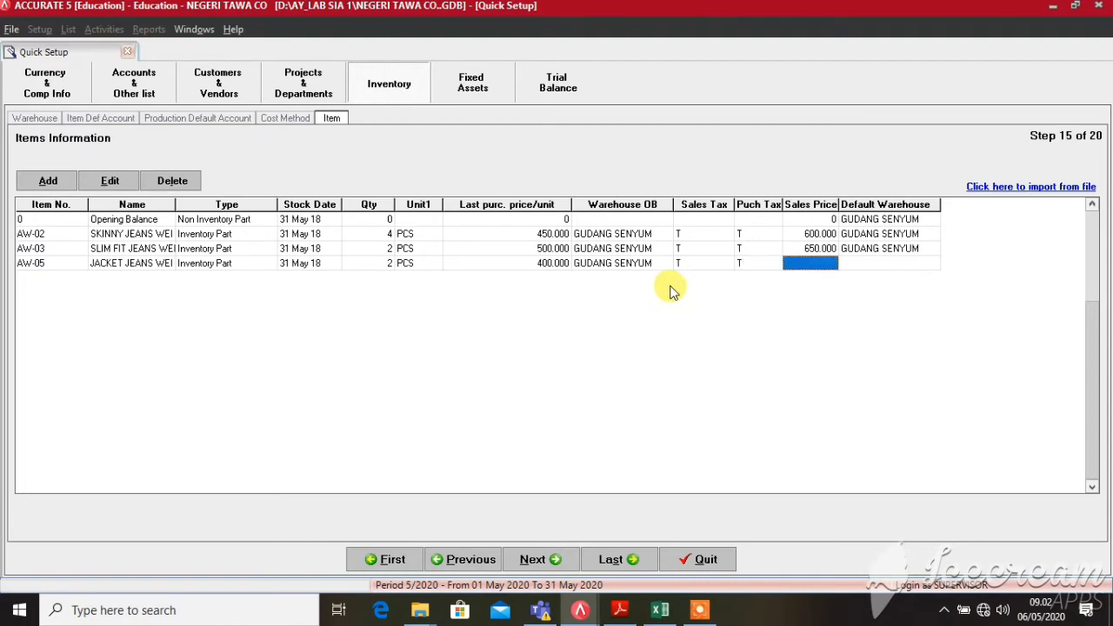
# - Set item AW-05's sales price to 550000 and its default warehouse to GUDANG SENYUM
pyautogui.write('55')
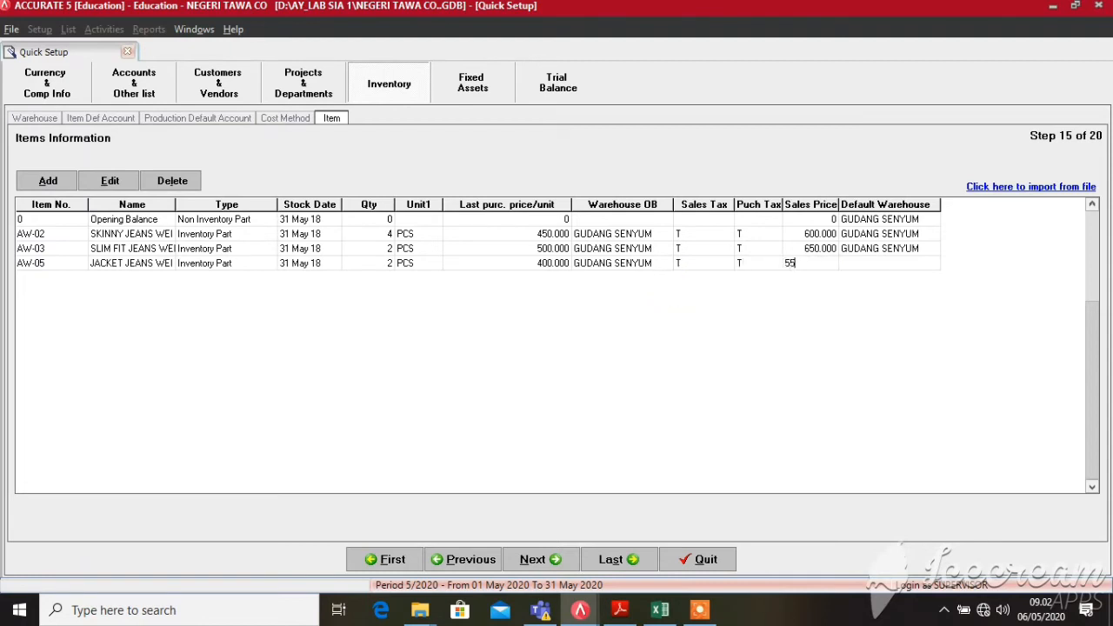
pyautogui.write('0.000')
pyautogui.press('Tab')
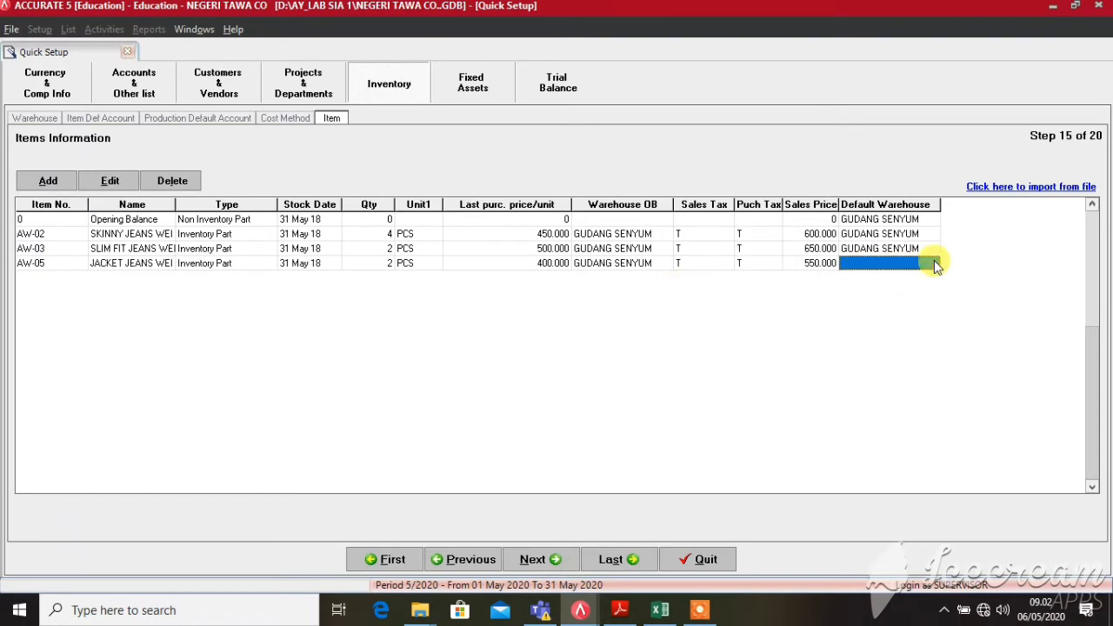
pyautogui.click(934, 261)
pyautogui.click(933, 263)
pyautogui.click(904, 285)
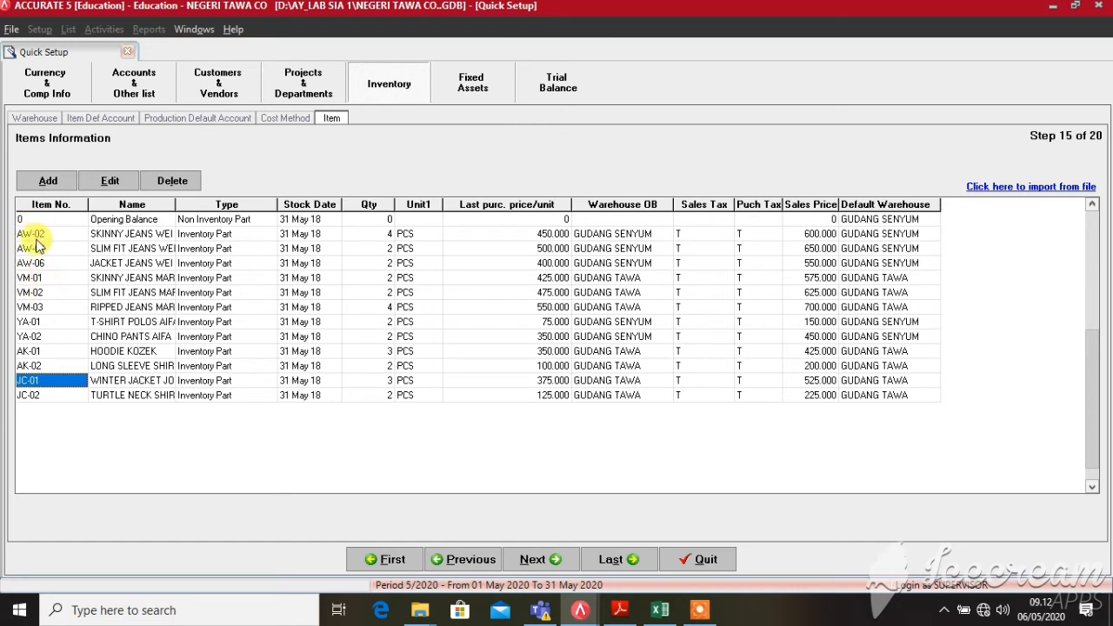
pyautogui.click(39, 394)
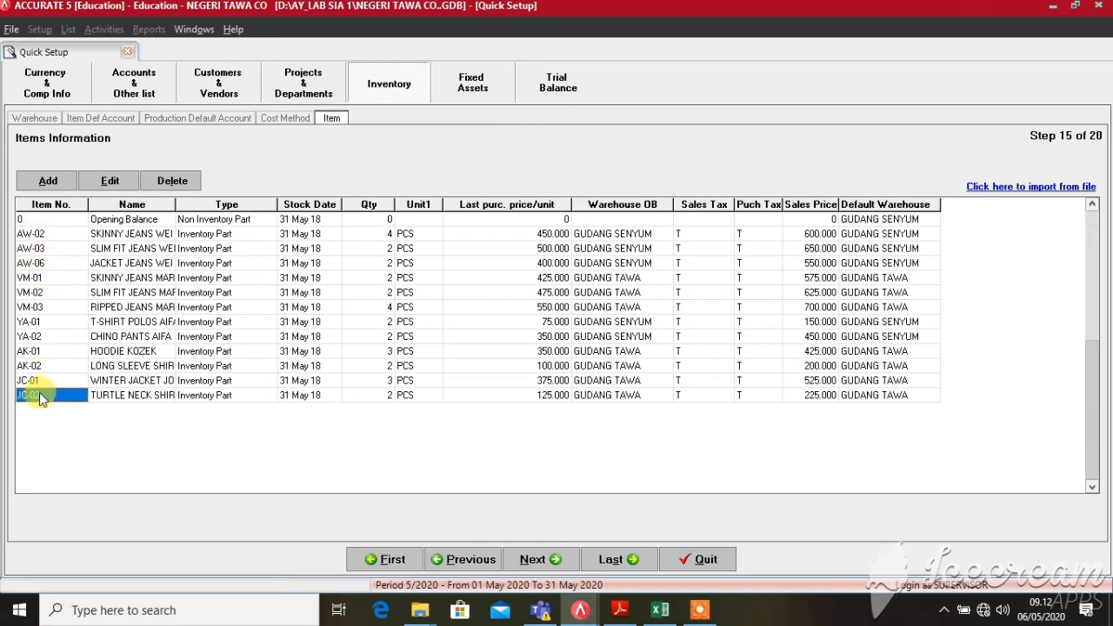
pyautogui.click(49, 250)
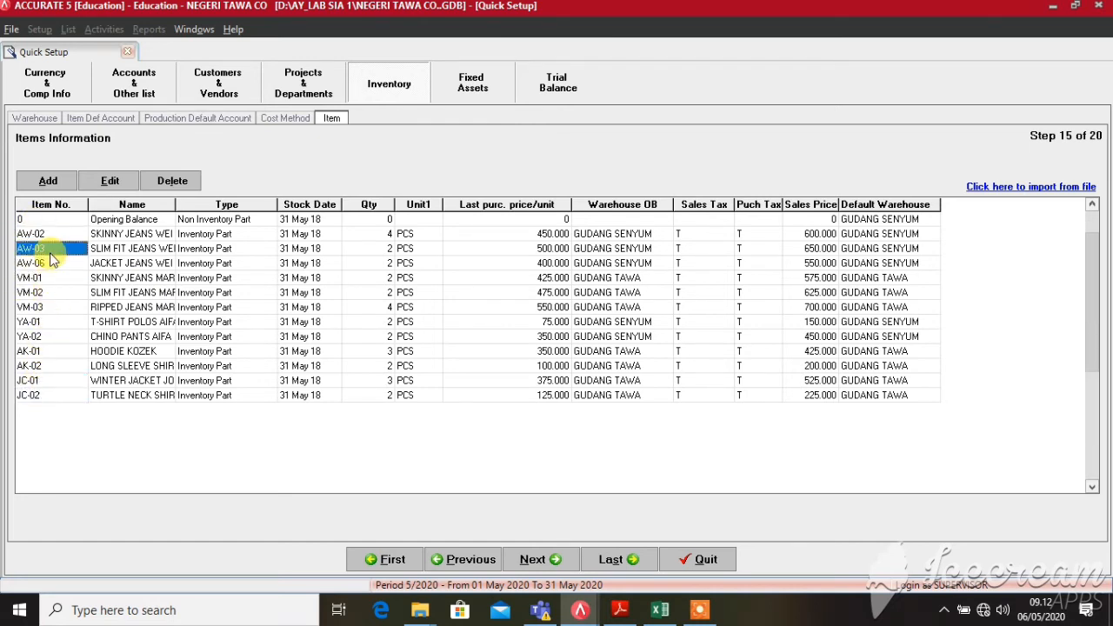
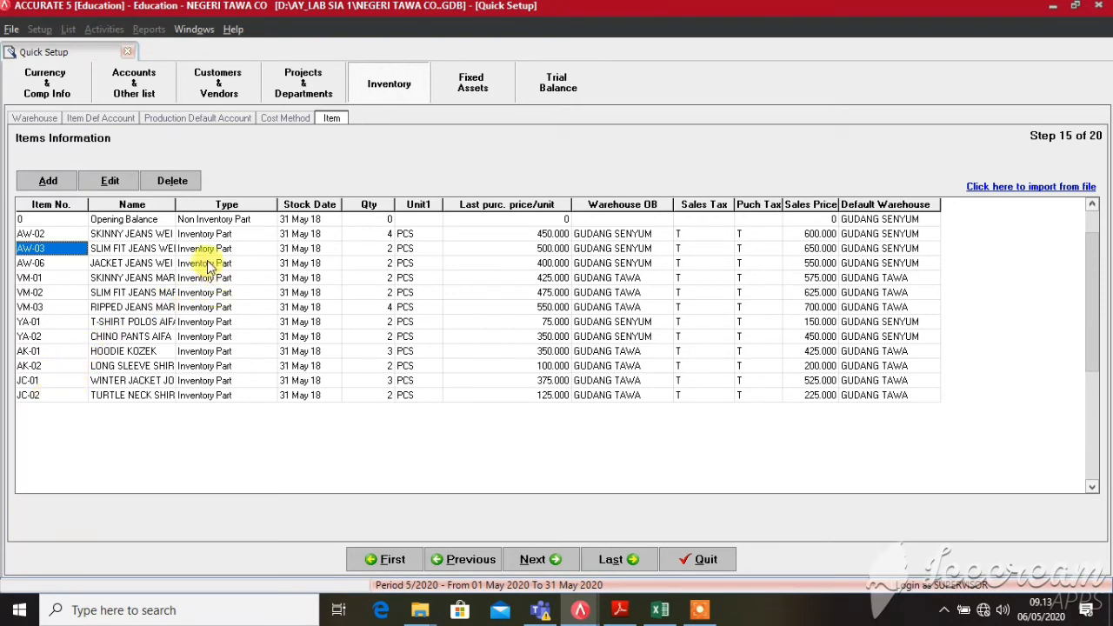
pyautogui.click(709, 615)
pyautogui.click(708, 561)
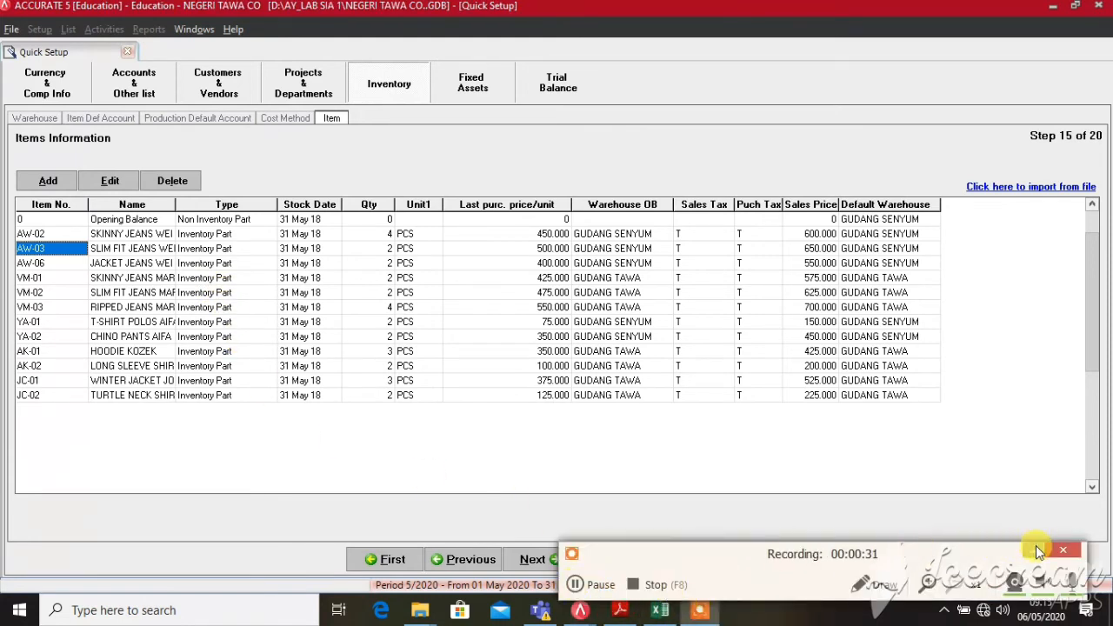
pyautogui.click(1045, 556)
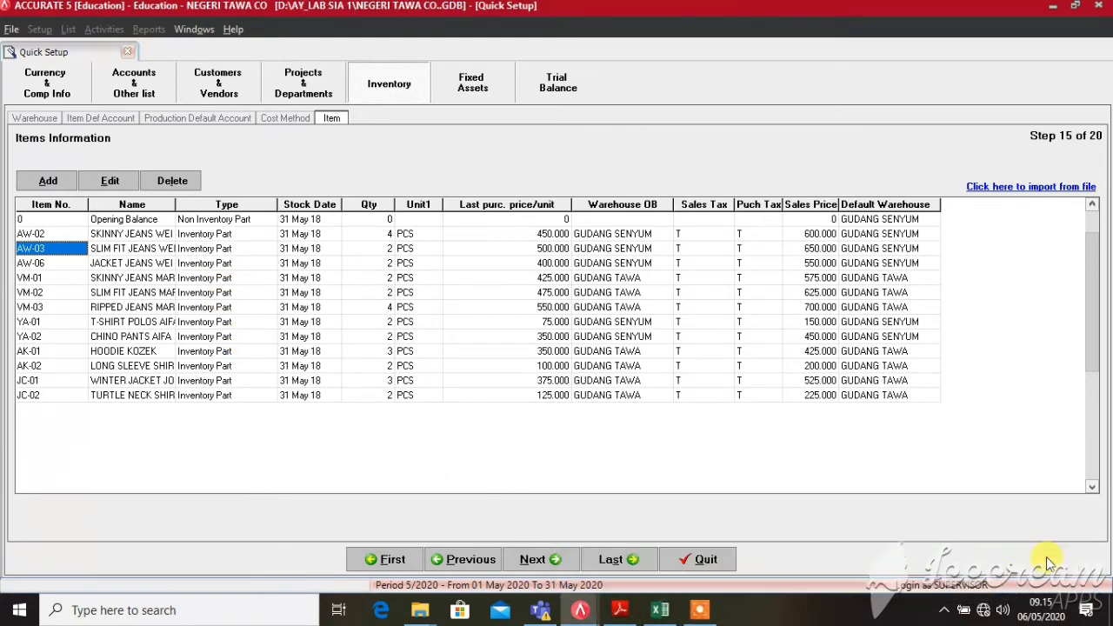
pyautogui.click(701, 611)
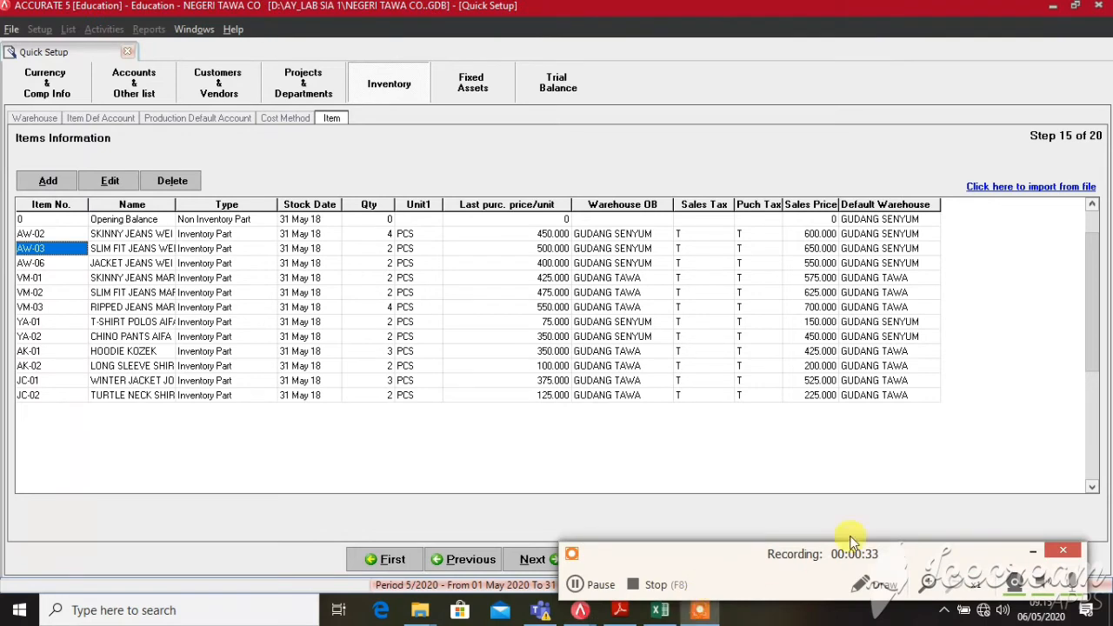
pyautogui.click(1032, 551)
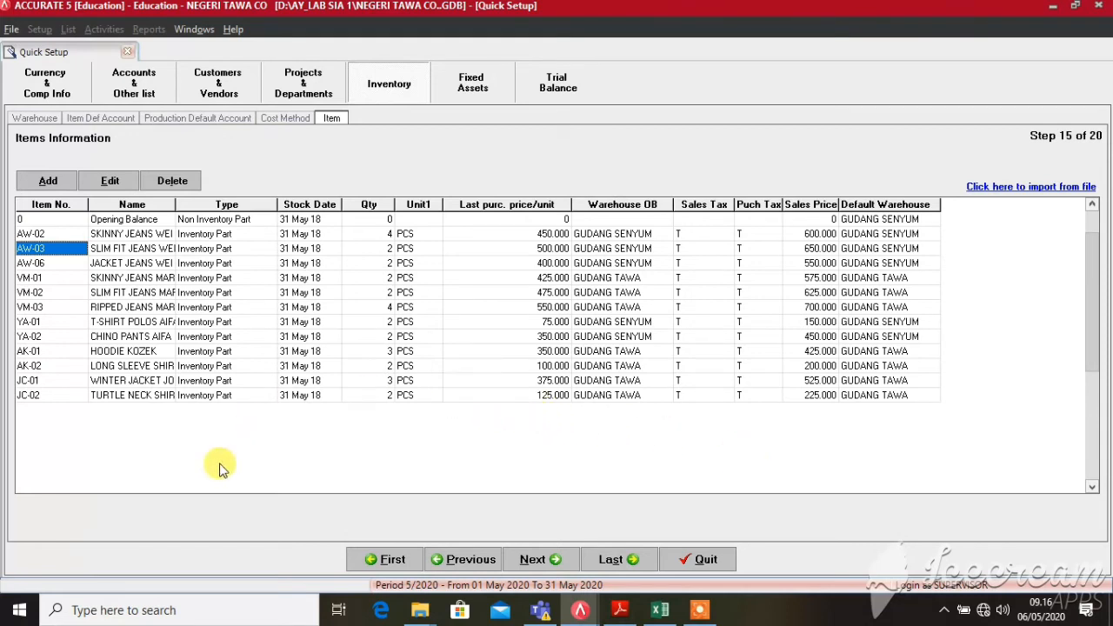
# - Proceed to the fiscal fixed asset types and add TANAH with a useful life of 0 years and the Non Depreciable method
pyautogui.click(36, 398)
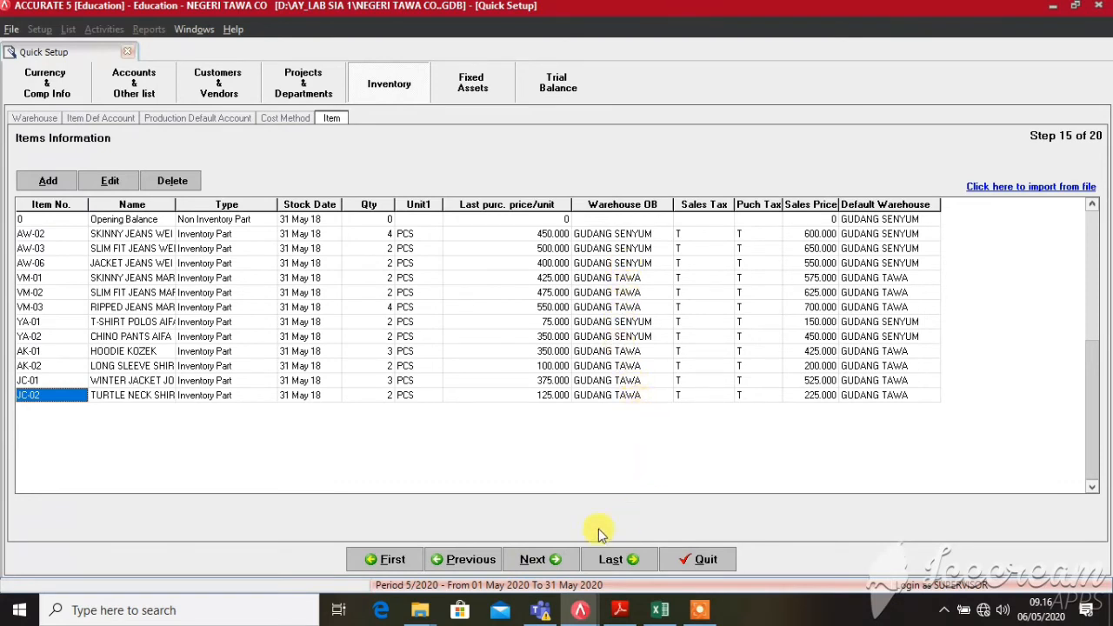
pyautogui.click(555, 560)
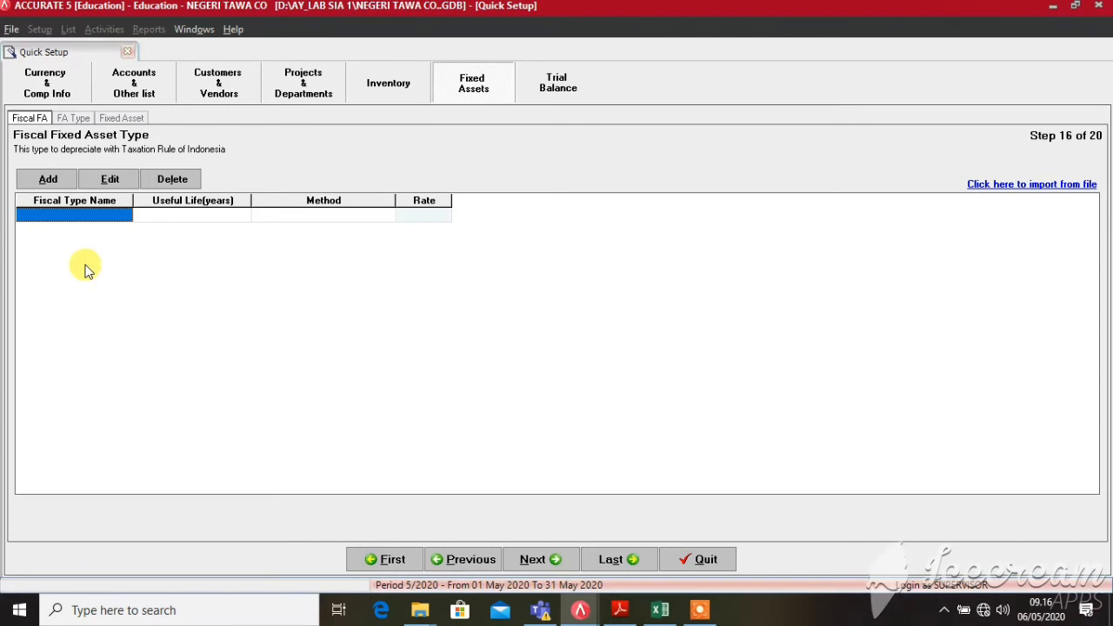
pyautogui.write('TANAH')
pyautogui.press('Tab')
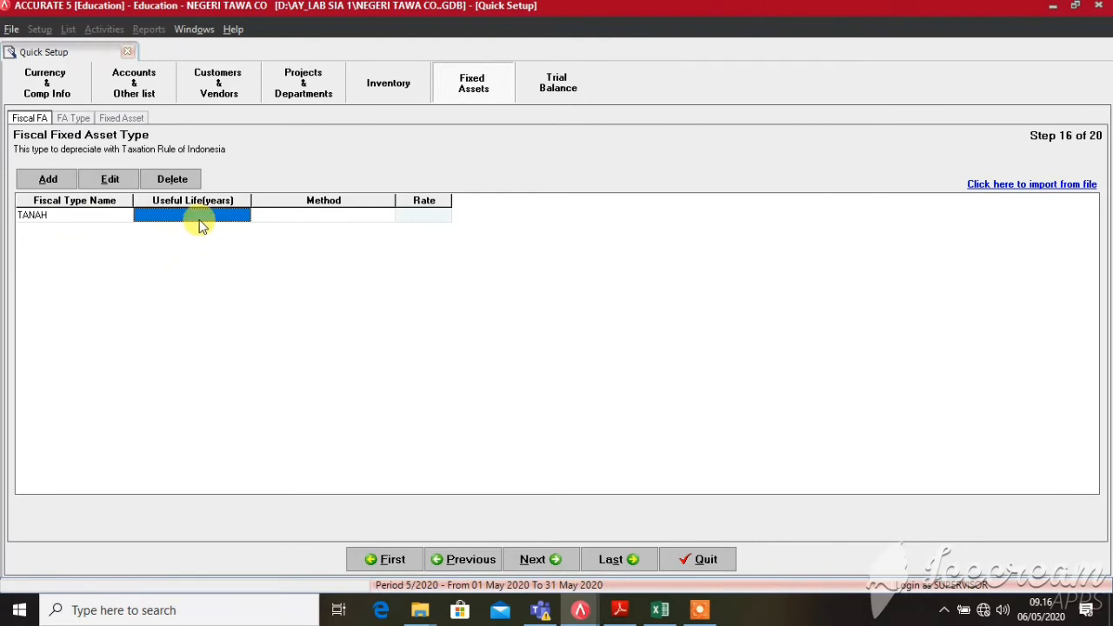
pyautogui.write('0')
pyautogui.press('Return')
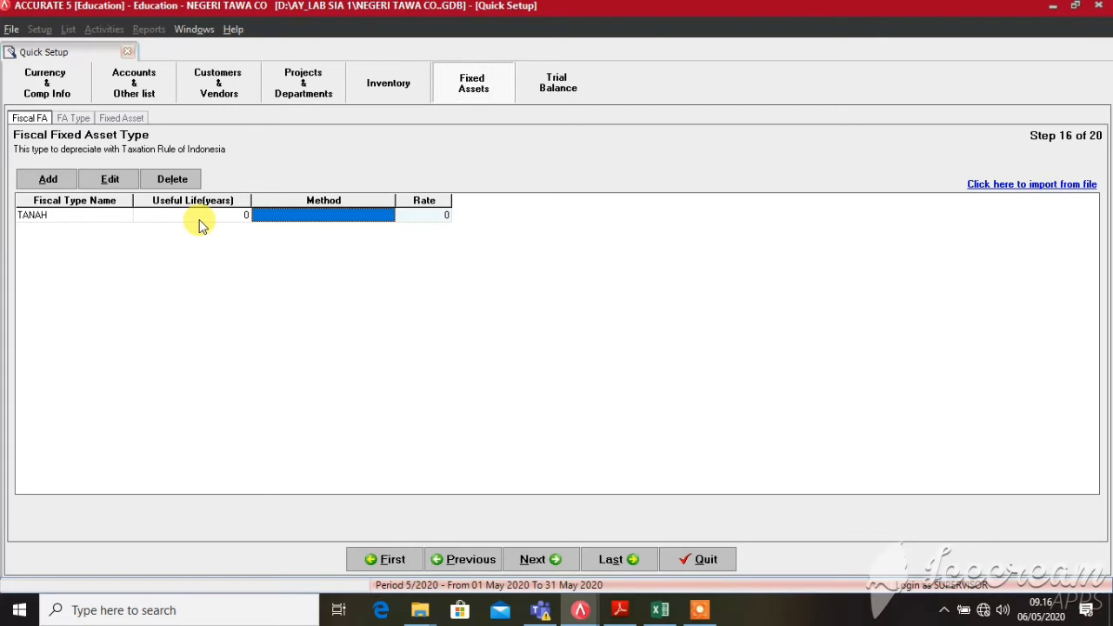
pyautogui.click(323, 214)
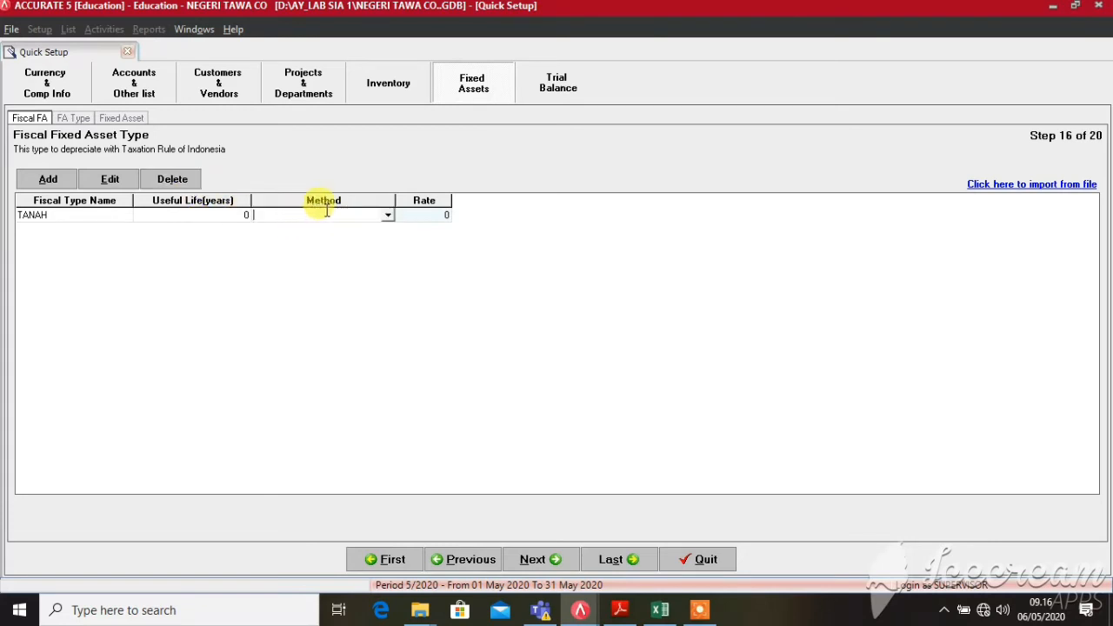
pyautogui.click(387, 215)
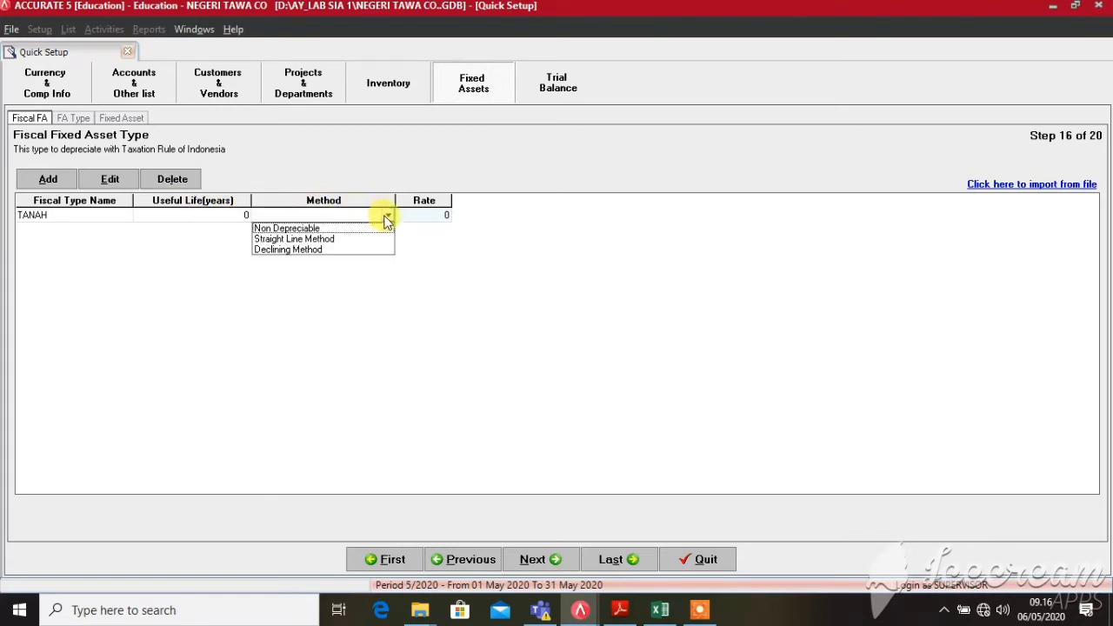
pyautogui.press('Return')
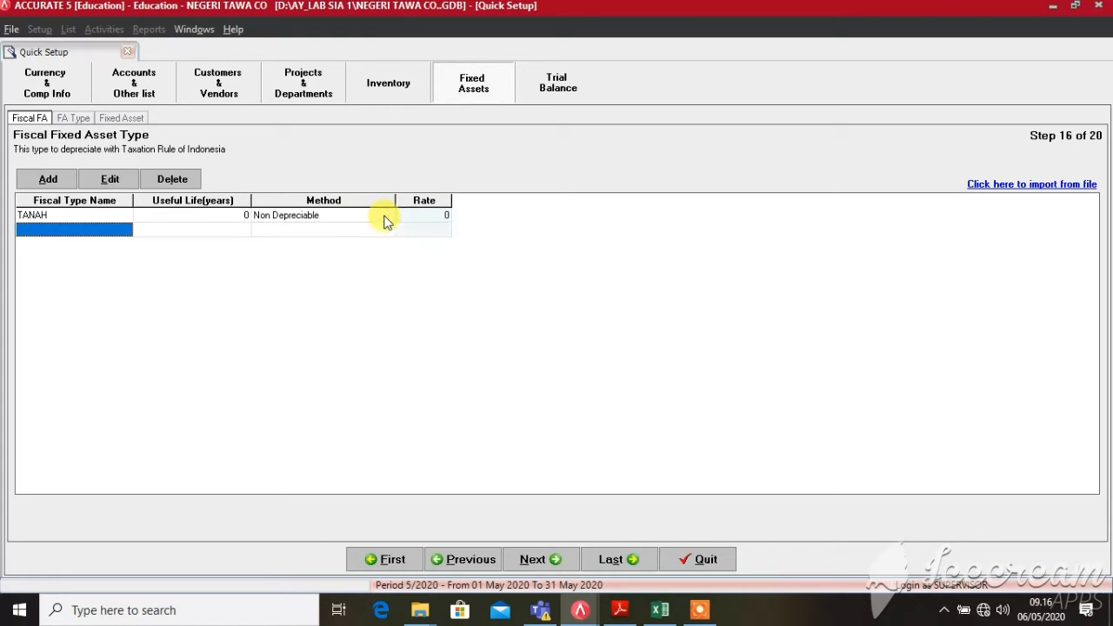
pyautogui.write('KEN')
pyautogui.press('BackSpace')
pyautogui.press('BackSpace')
pyautogui.press('BackSpace')
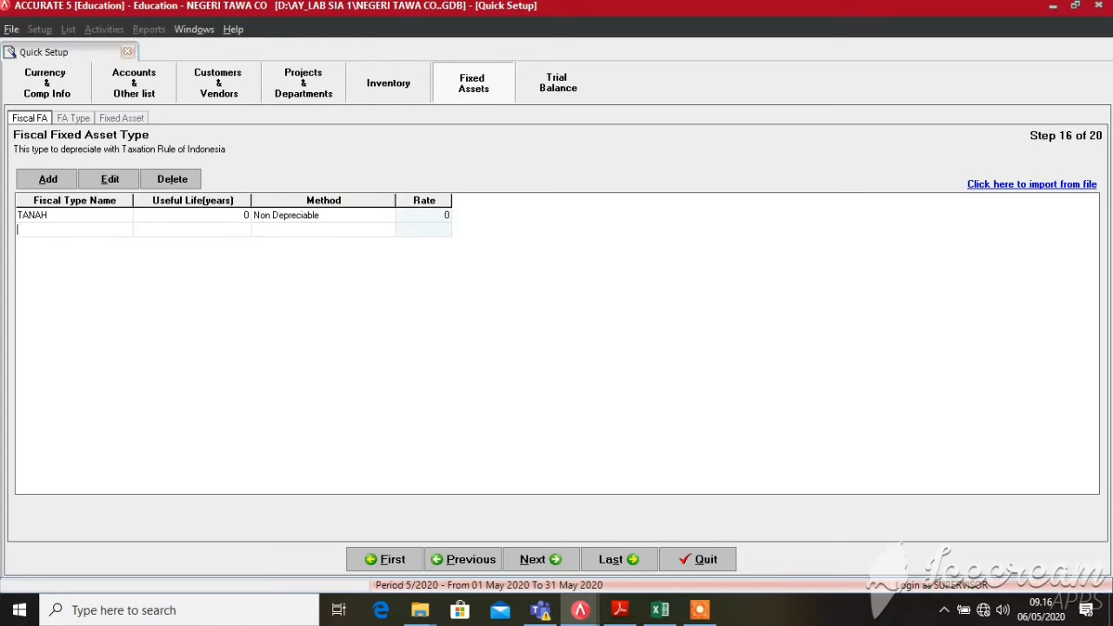
# - Add fiscal type BANGUNAN, check the Fixed Assets List in the Adobe Reader module, and set its useful life to 10 years
pyautogui.write('BANGUNAN')
pyautogui.press('Tab')
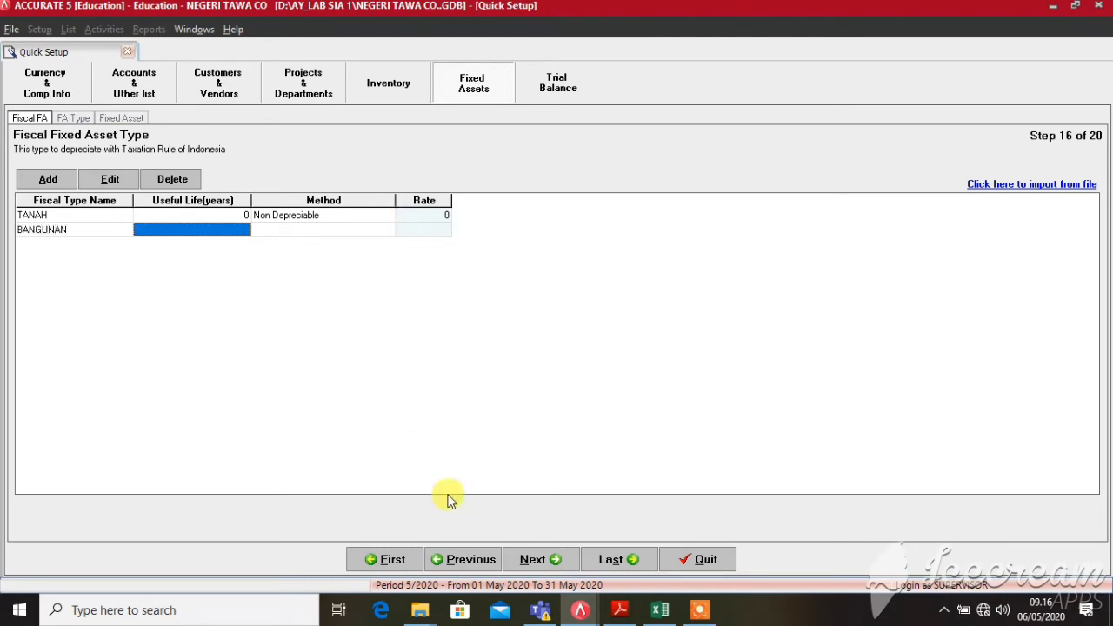
pyautogui.click(620, 609)
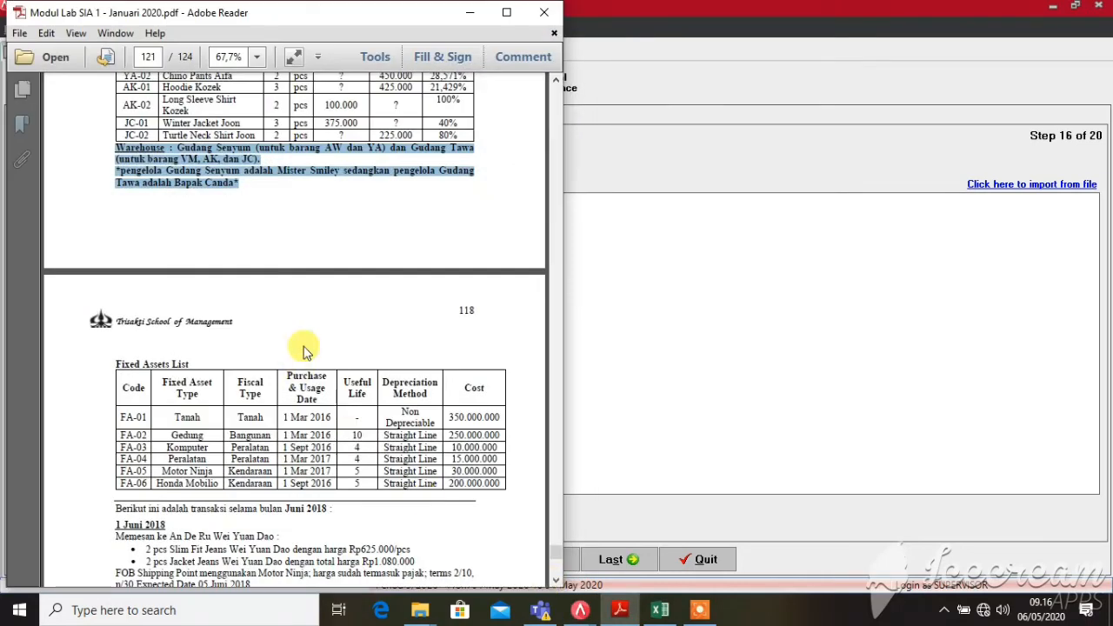
pyautogui.scroll(-1, 302, 344)
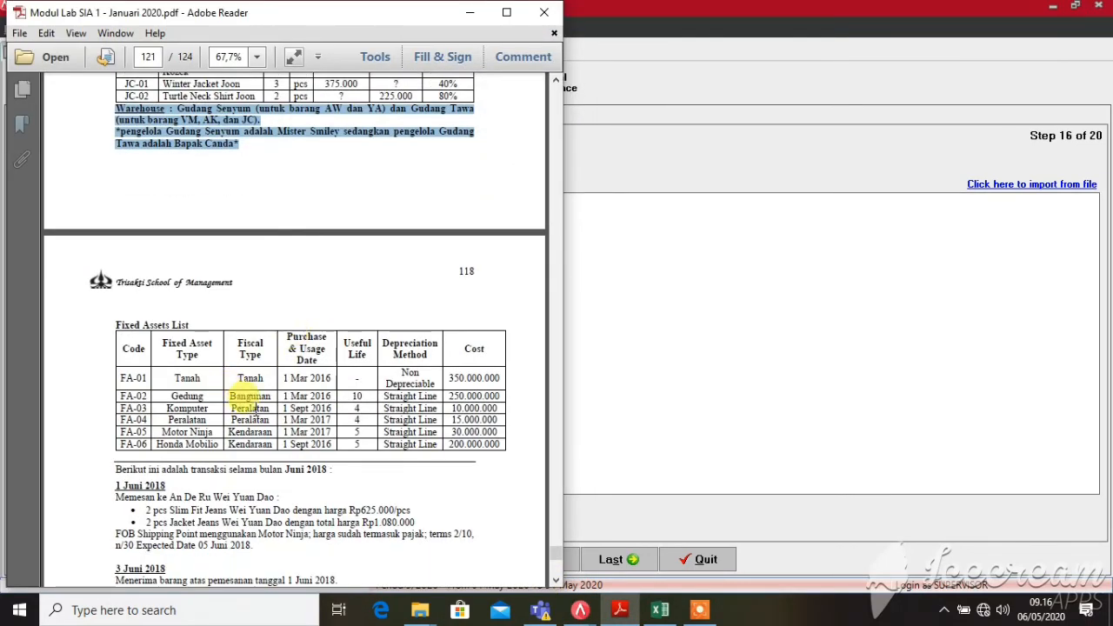
pyautogui.click(356, 391)
pyautogui.click(469, 13)
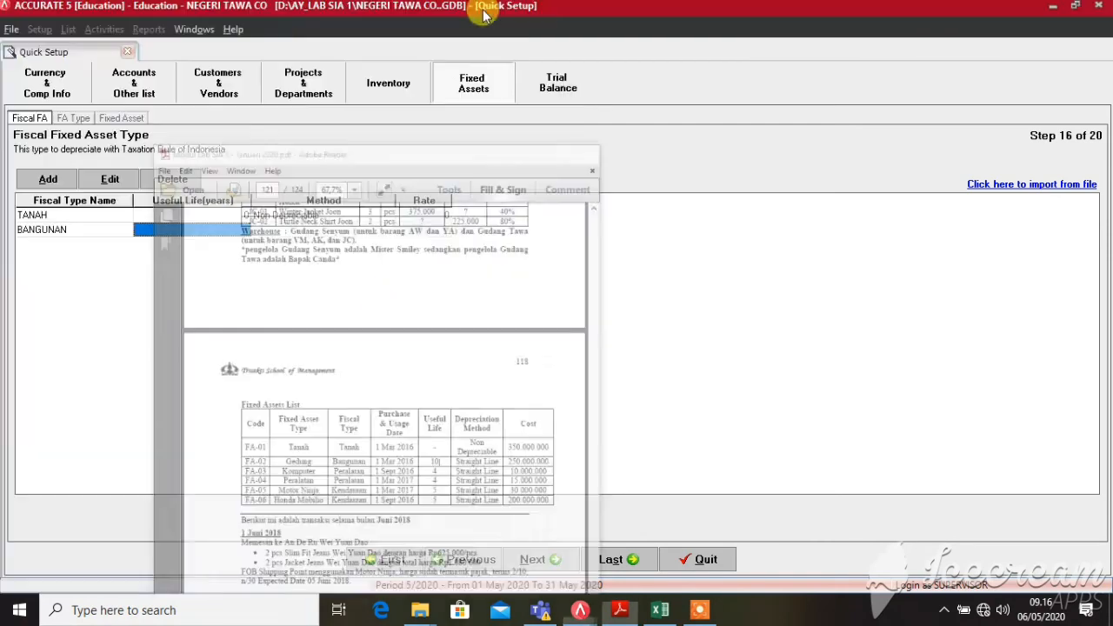
pyautogui.write('10')
pyautogui.press('Return')
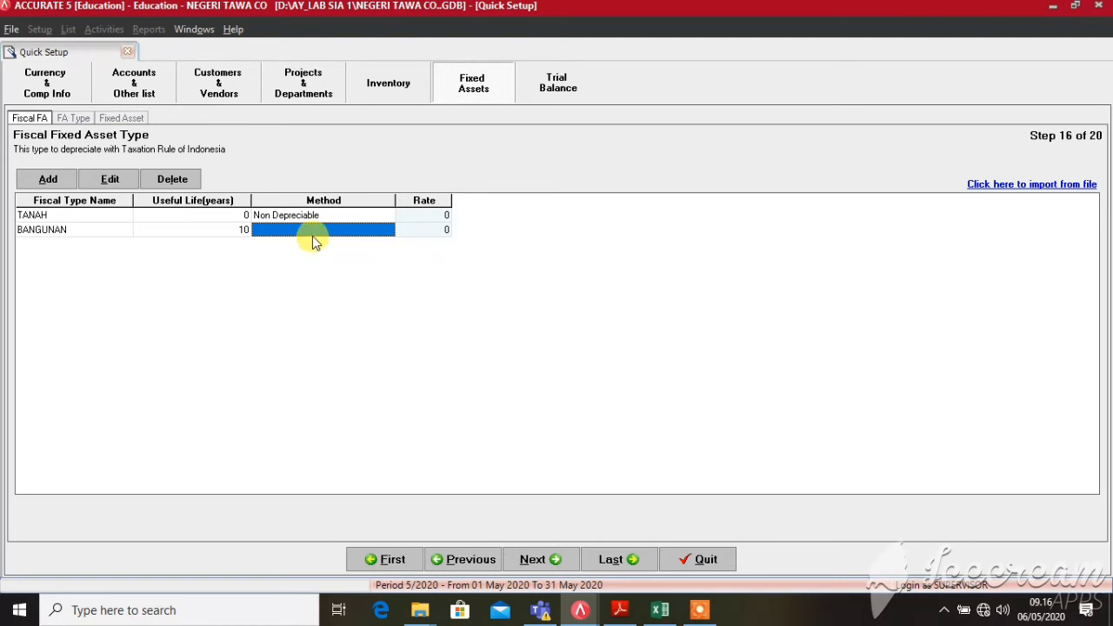
# - Set BANGUNAN's depreciation method to Straight Line Method
pyautogui.click(312, 231)
pyautogui.click(388, 229)
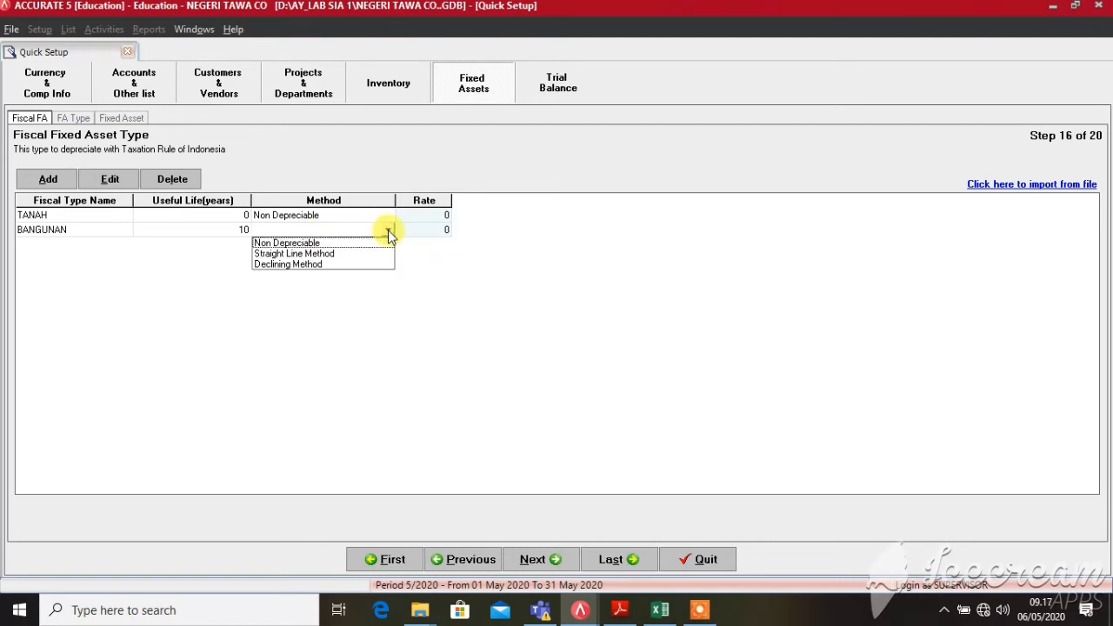
pyautogui.press('Down')
pyautogui.press('Return')
pyautogui.press('Return')
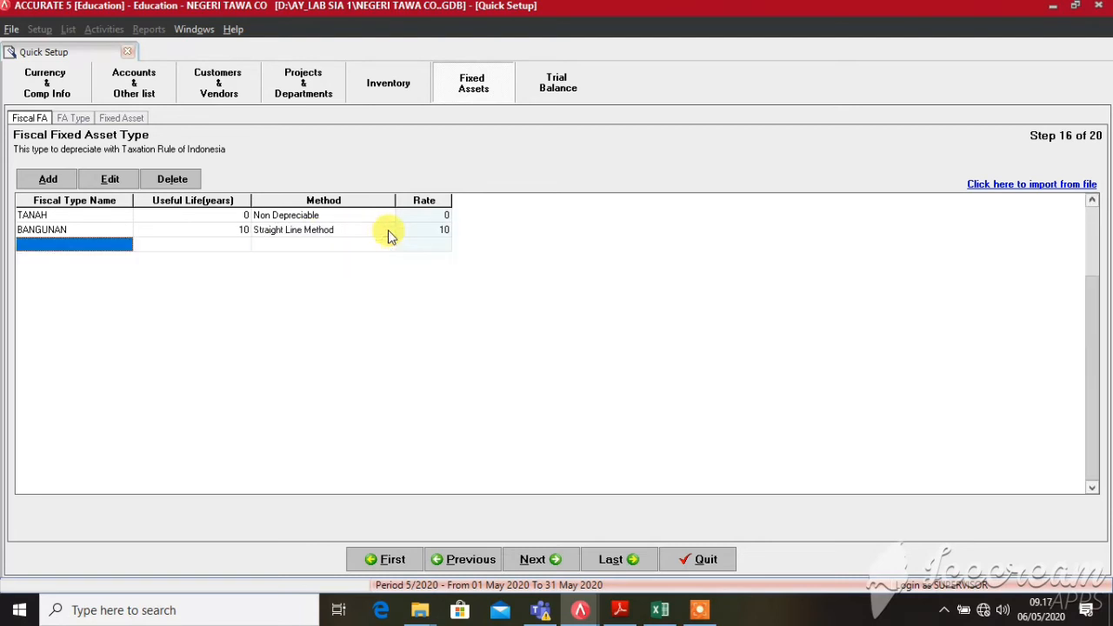
# - Add fiscal type KENDARAAN with a useful life of 4 years and the Straight Line Method
pyautogui.write('KENDA')
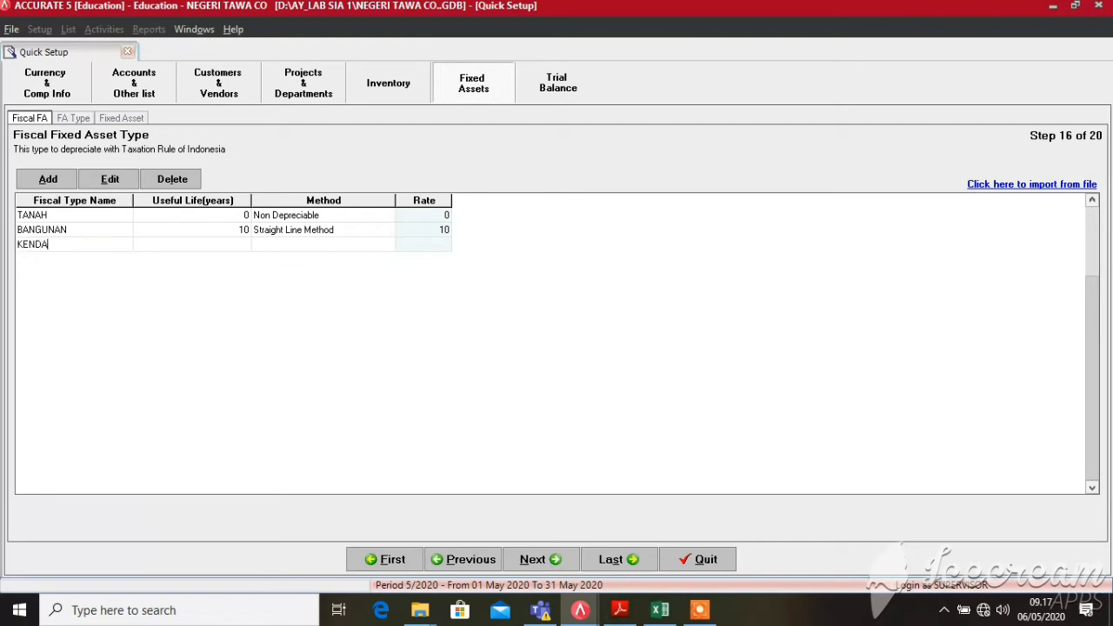
pyautogui.write('RAAN')
pyautogui.press('Return')
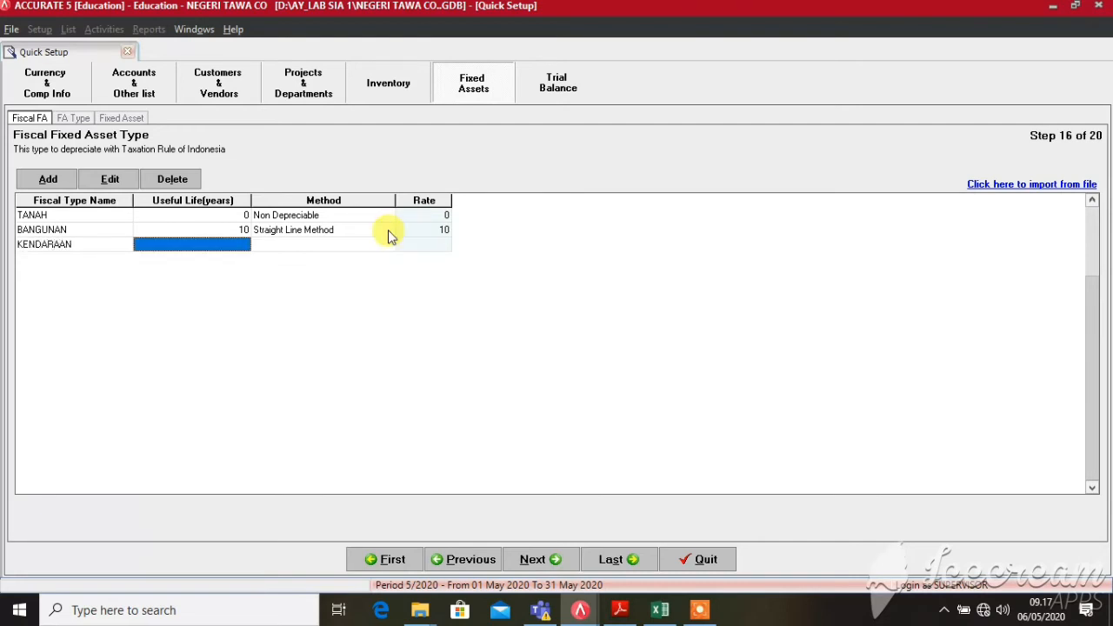
pyautogui.write('4')
pyautogui.press('Return')
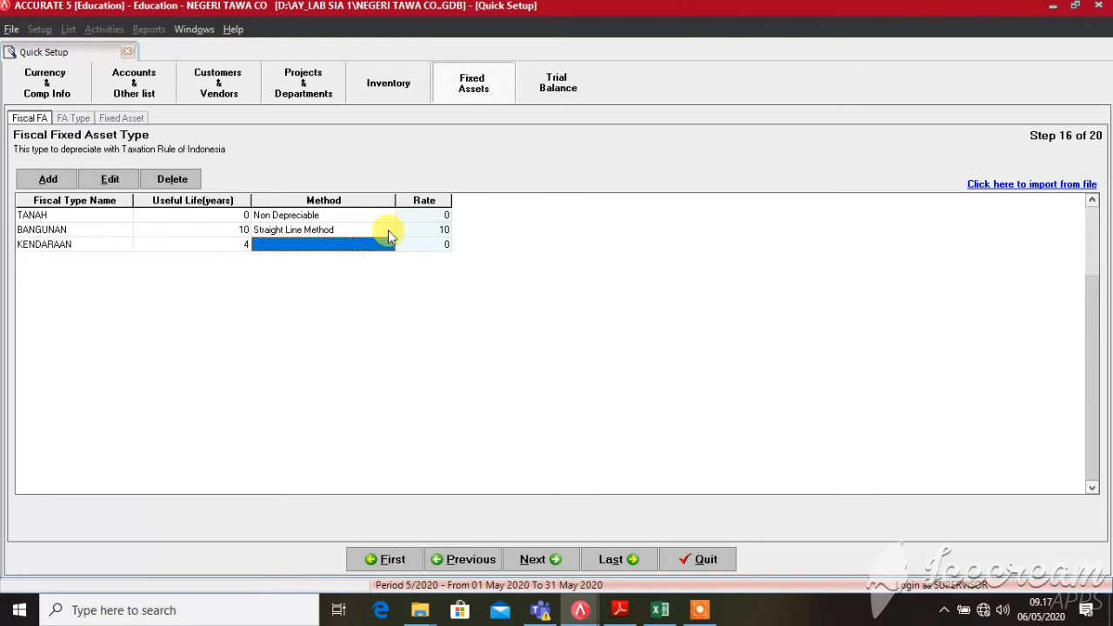
pyautogui.click(388, 245)
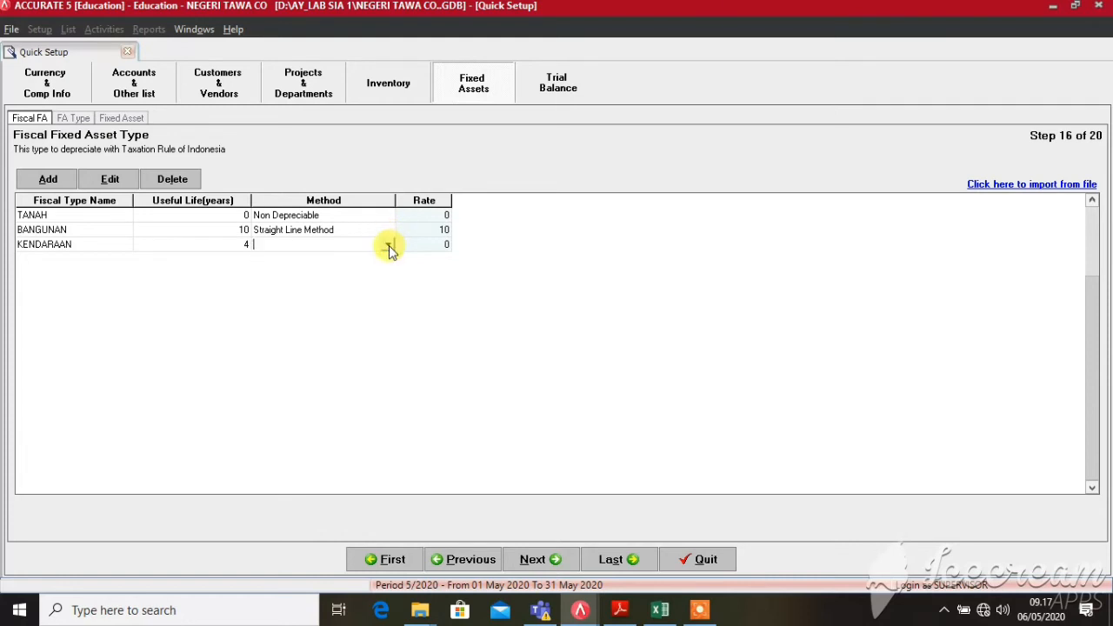
pyautogui.click(388, 245)
pyautogui.press('Down')
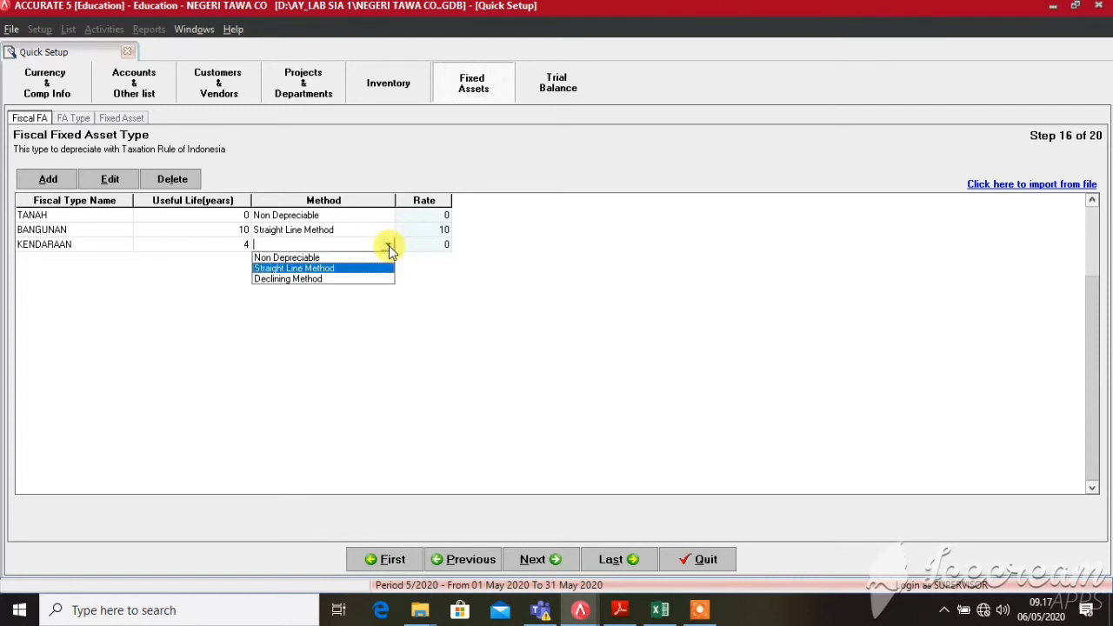
pyautogui.press('Return')
pyautogui.press('Return')
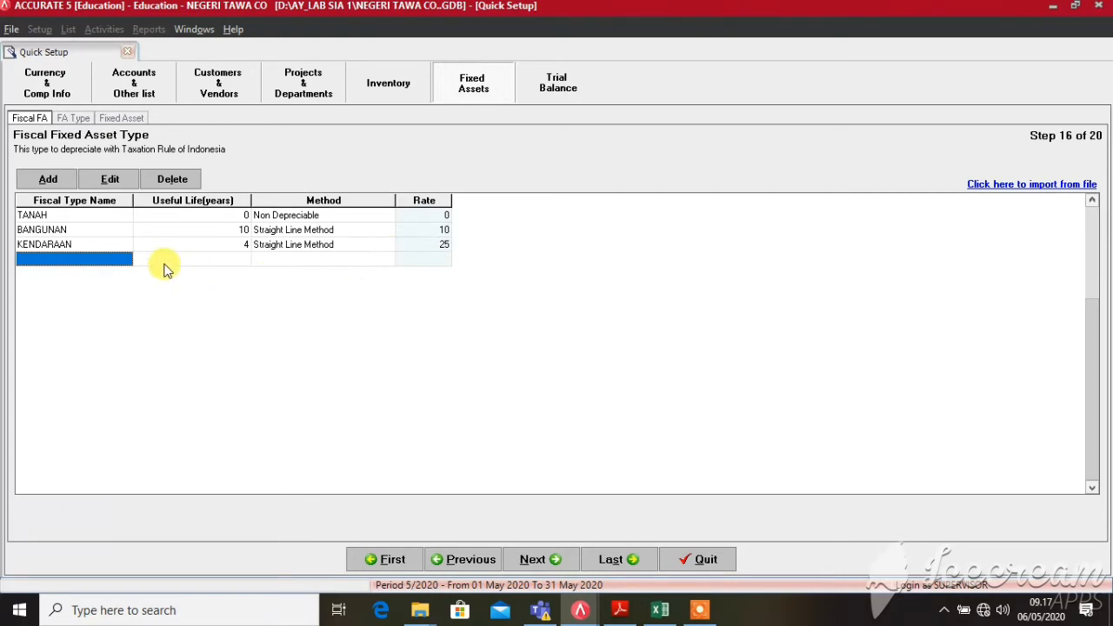
# - Add fiscal type PERALATAN with a useful life of 4 years and the Straight Line Method
pyautogui.write('PERALA')
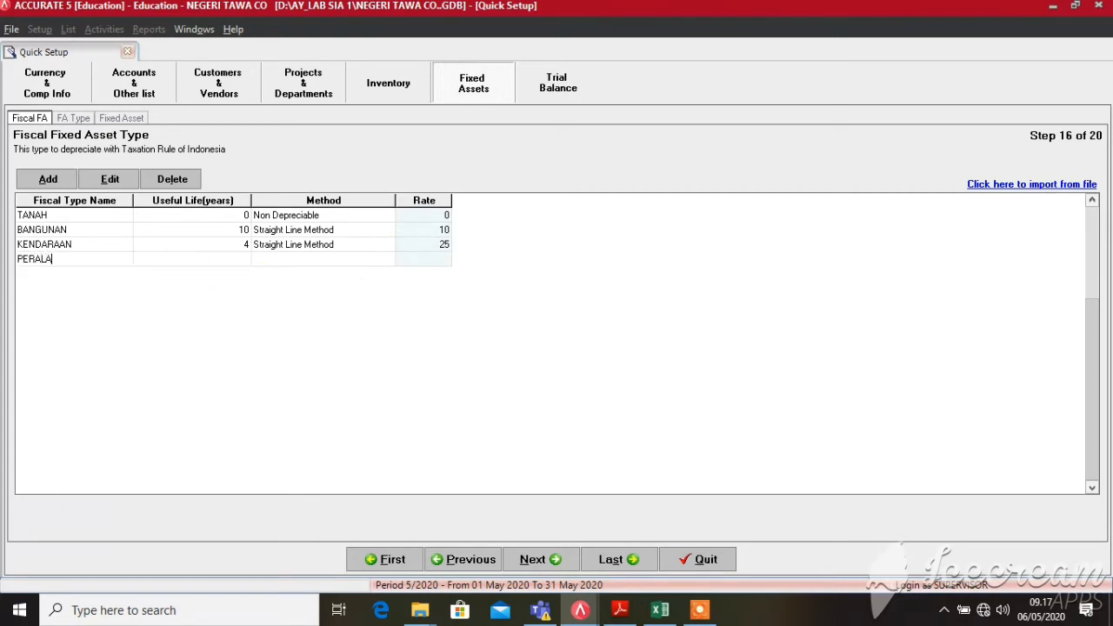
pyautogui.write('TAN')
pyautogui.click(164, 263)
pyautogui.click(165, 262)
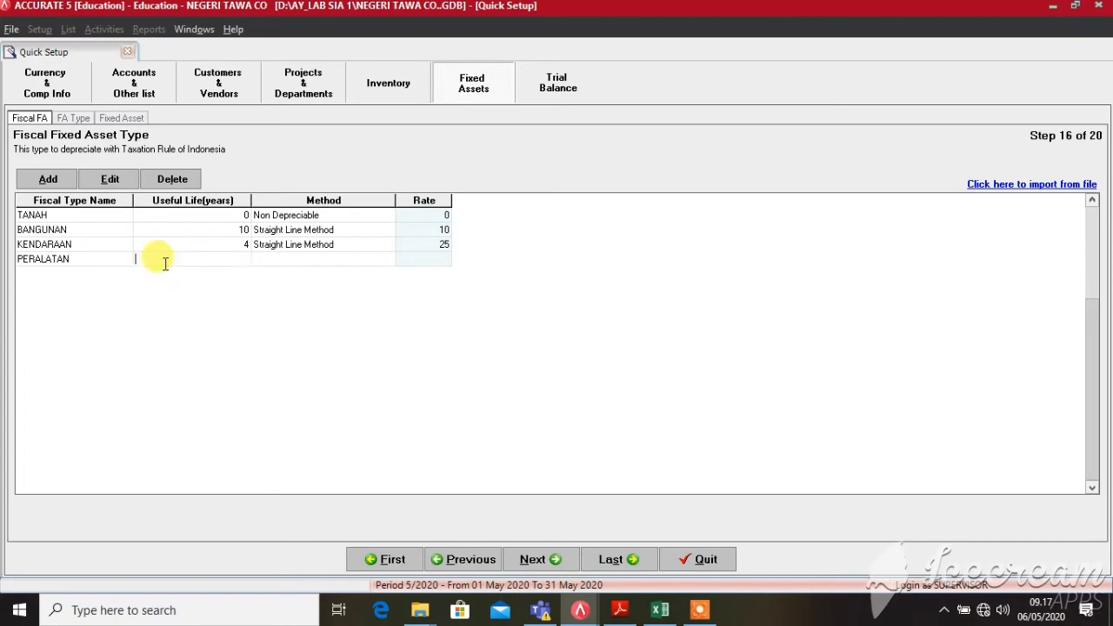
pyautogui.write('4')
pyautogui.press('Tab')
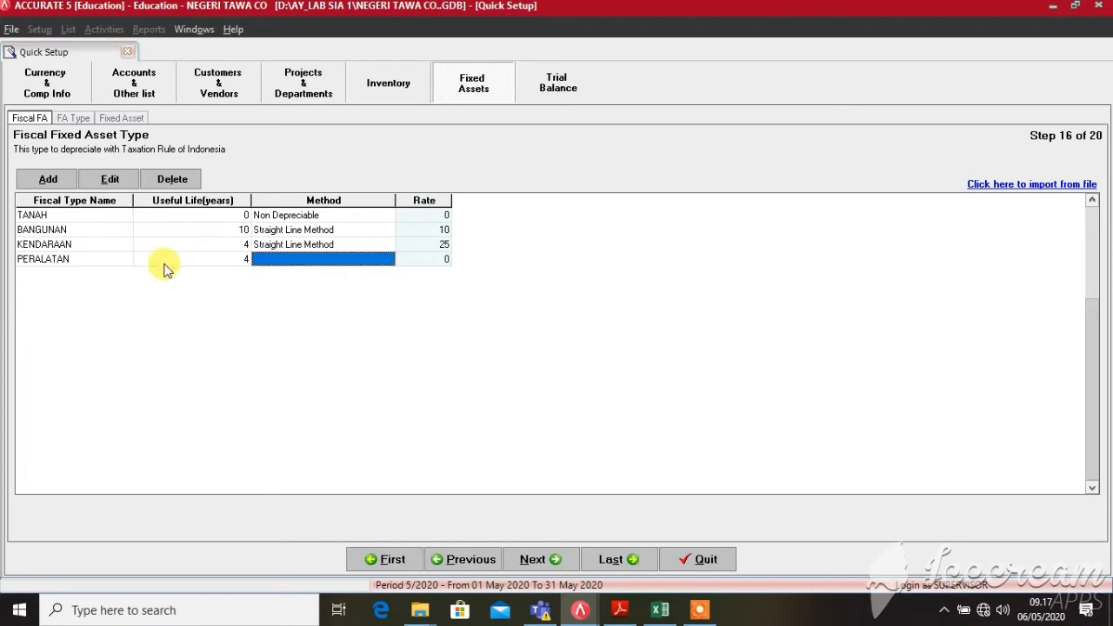
pyautogui.click(337, 259)
pyautogui.click(388, 259)
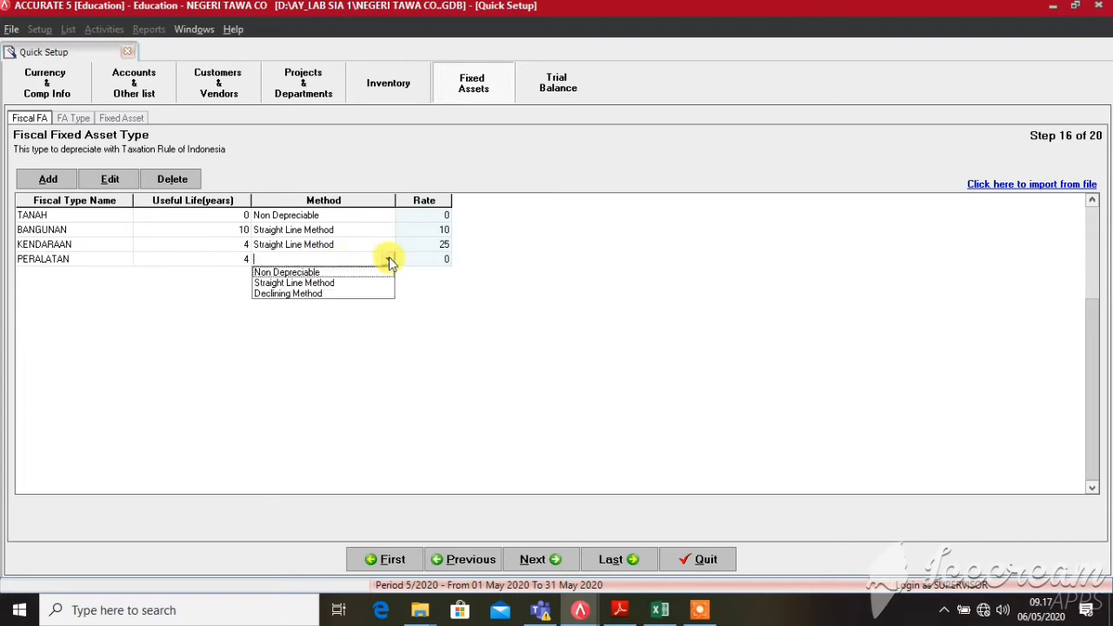
pyautogui.press('Down')
pyautogui.press('Tab')
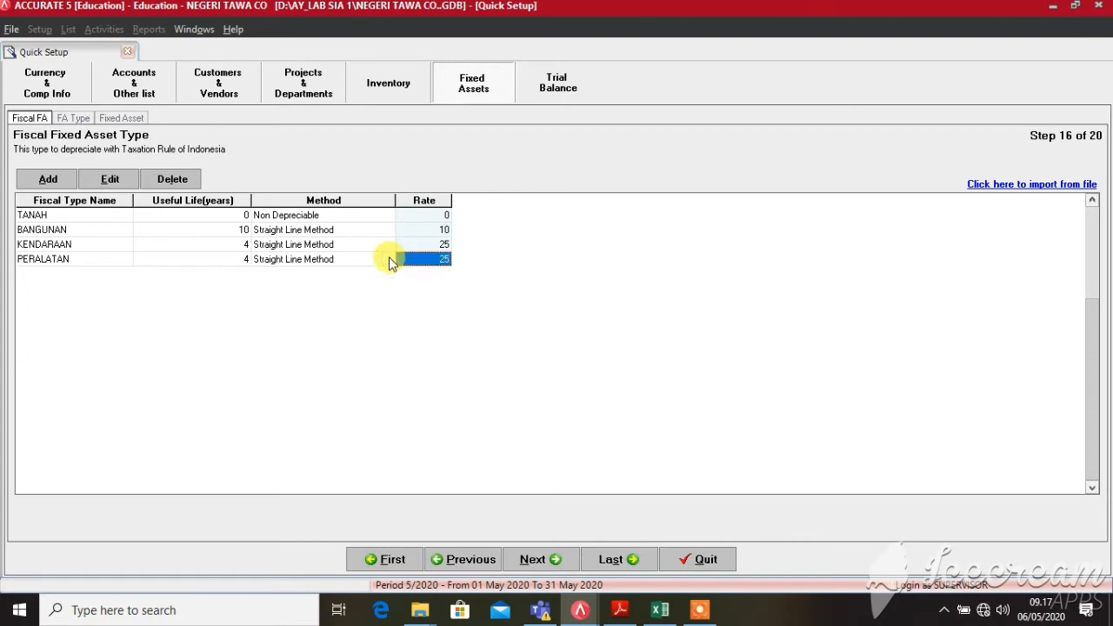
# - Check the useful lives in the Adobe Reader module's Fixed Assets List and set KENDARAAN's useful life to 5 years
pyautogui.click(618, 609)
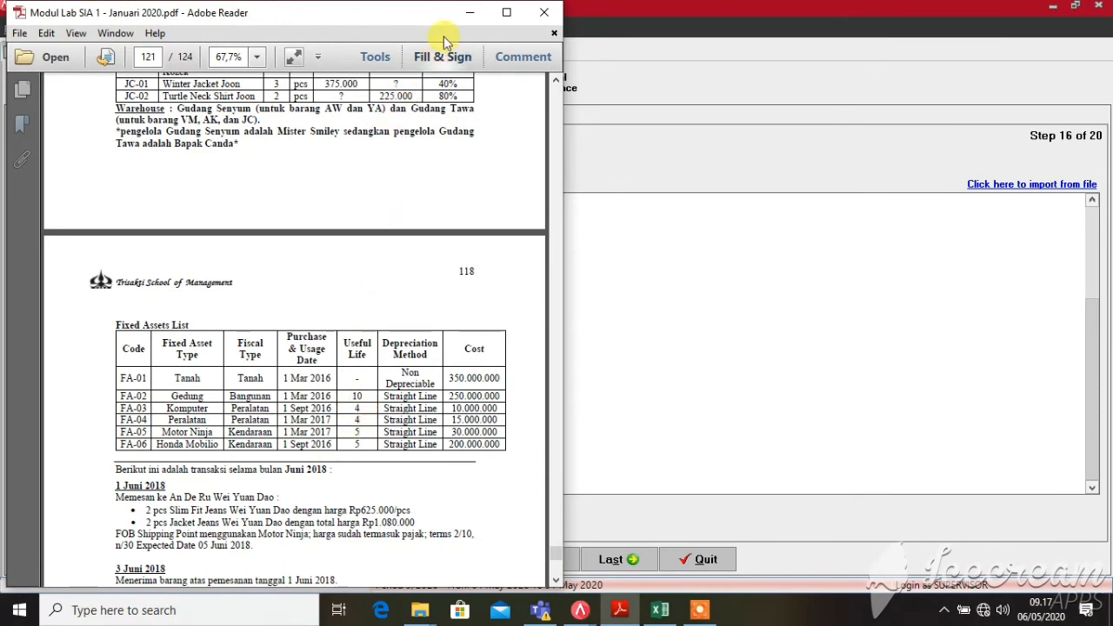
pyautogui.click(477, 13)
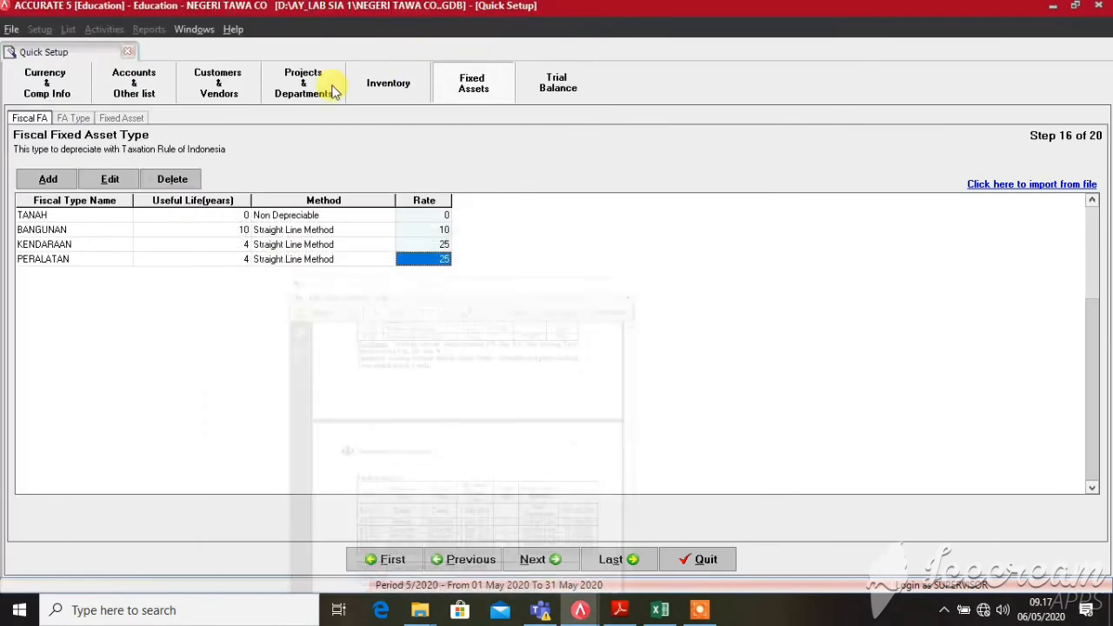
pyautogui.click(247, 244)
pyautogui.write('5')
pyautogui.press('Tab')
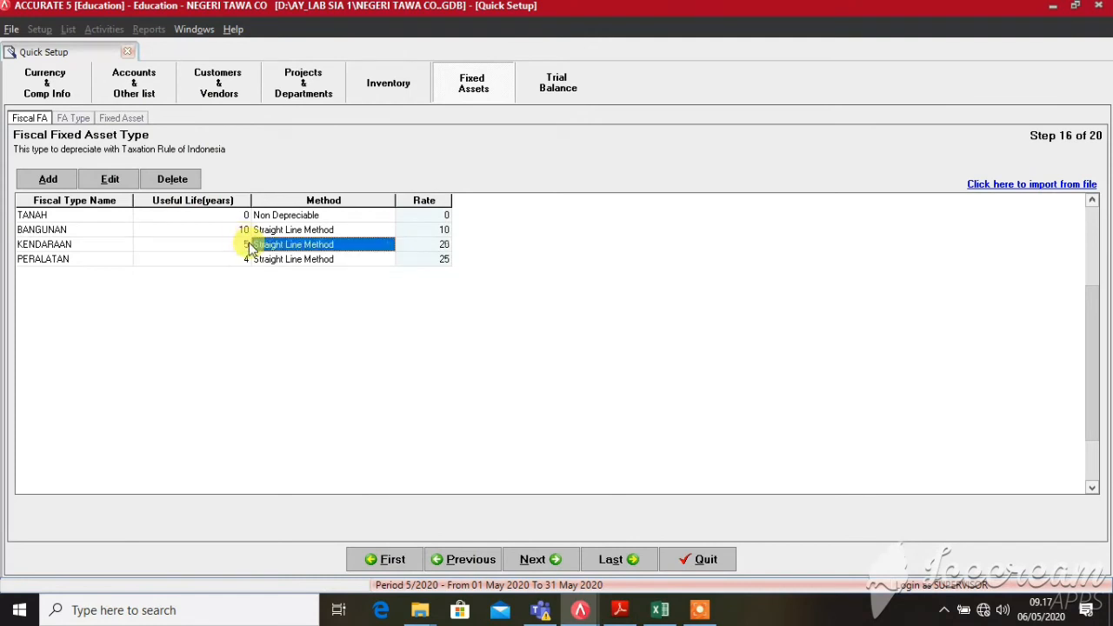
pyautogui.press('Tab')
pyautogui.press('Up')
pyautogui.press('Up')
pyautogui.press('Up')
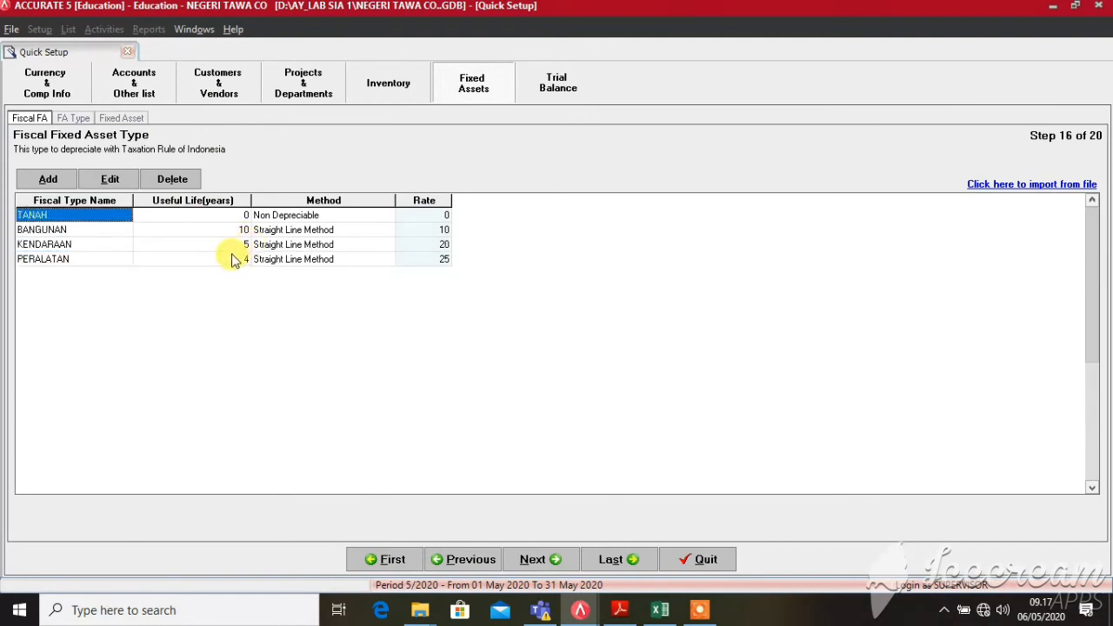
# - Continue to the Fixed Asset Type setup step and enter GEDUNG as the first fixed asset type
pyautogui.click(520, 559)
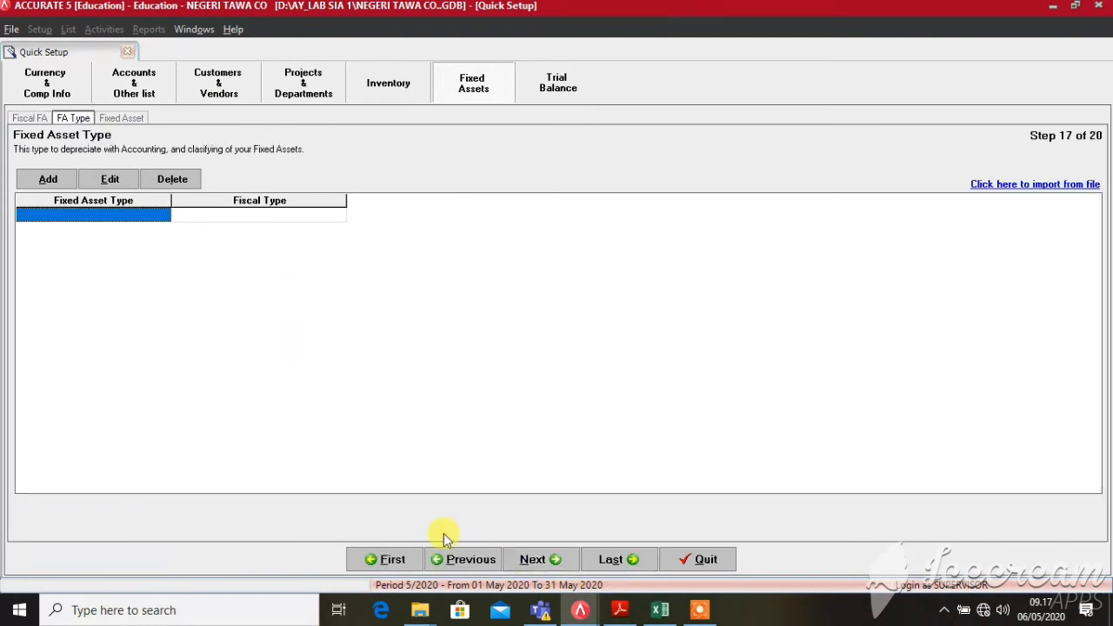
pyautogui.click(109, 217)
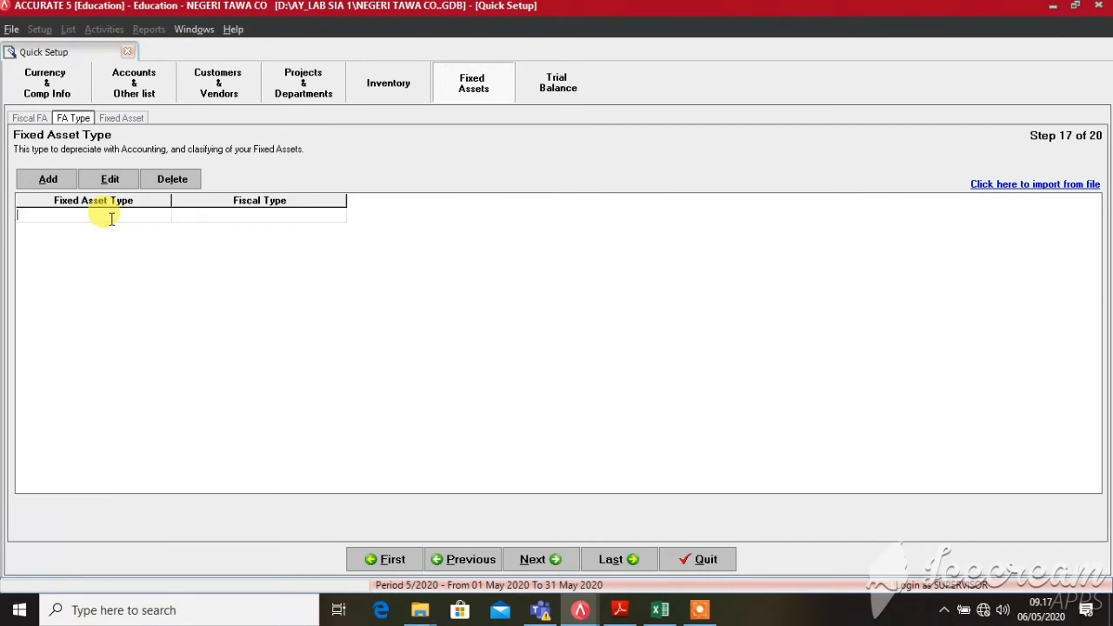
pyautogui.write('GEDUNG')
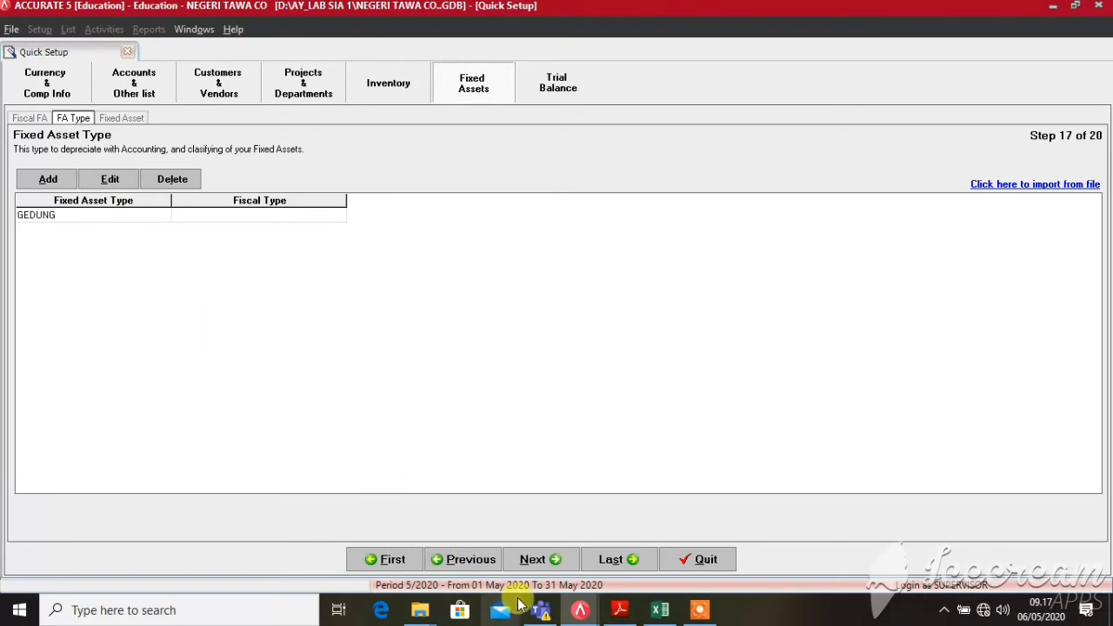
# - Switch to the module in Adobe Reader and check the Fixed Asset Type column of the Fixed Assets List
pyautogui.click(613, 619)
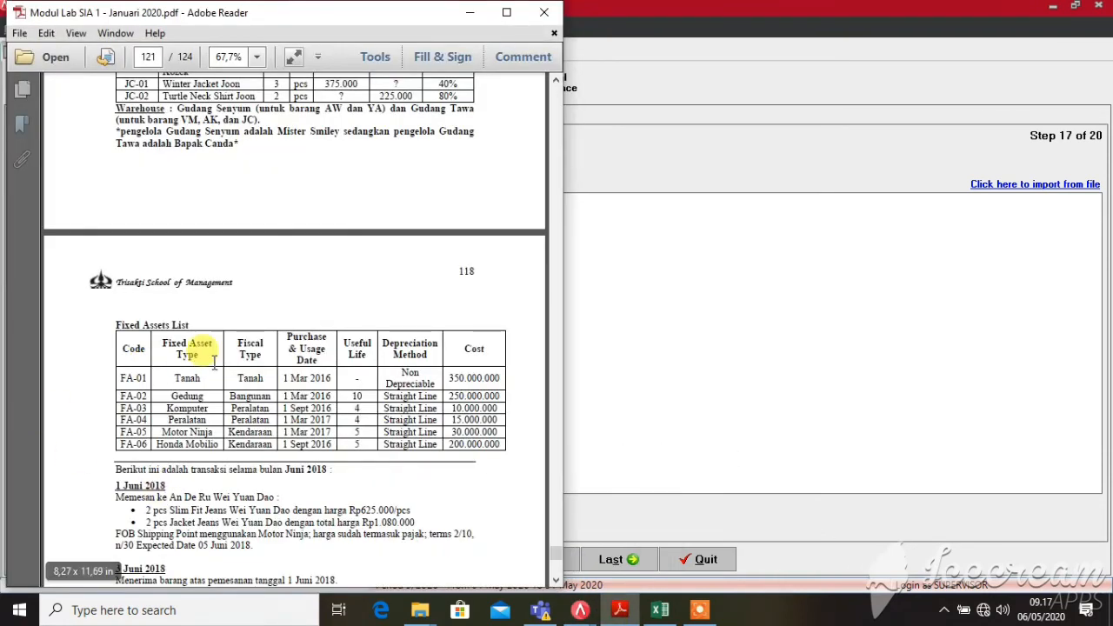
pyautogui.scroll(-1, 268, 383)
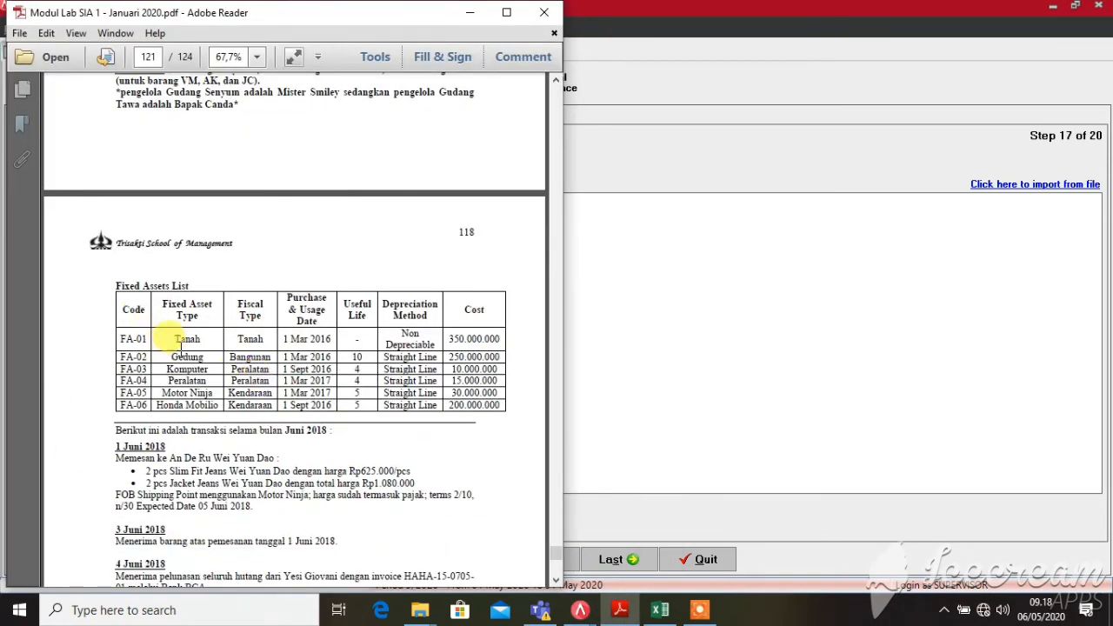
pyautogui.moveTo(175, 339); pyautogui.dragTo(216, 410)
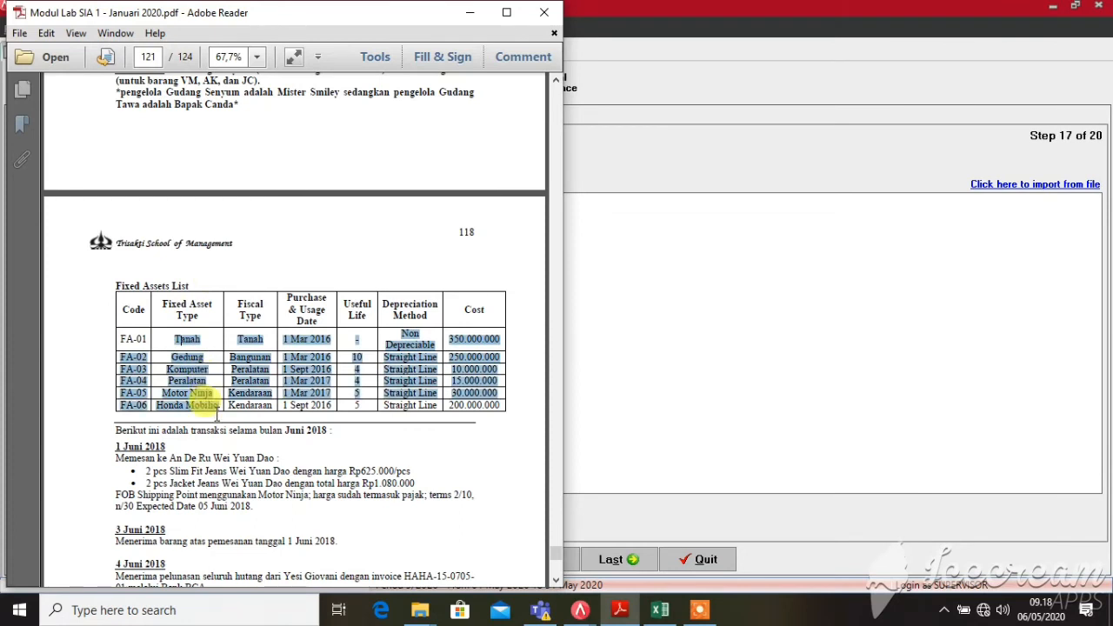
pyautogui.click(210, 390)
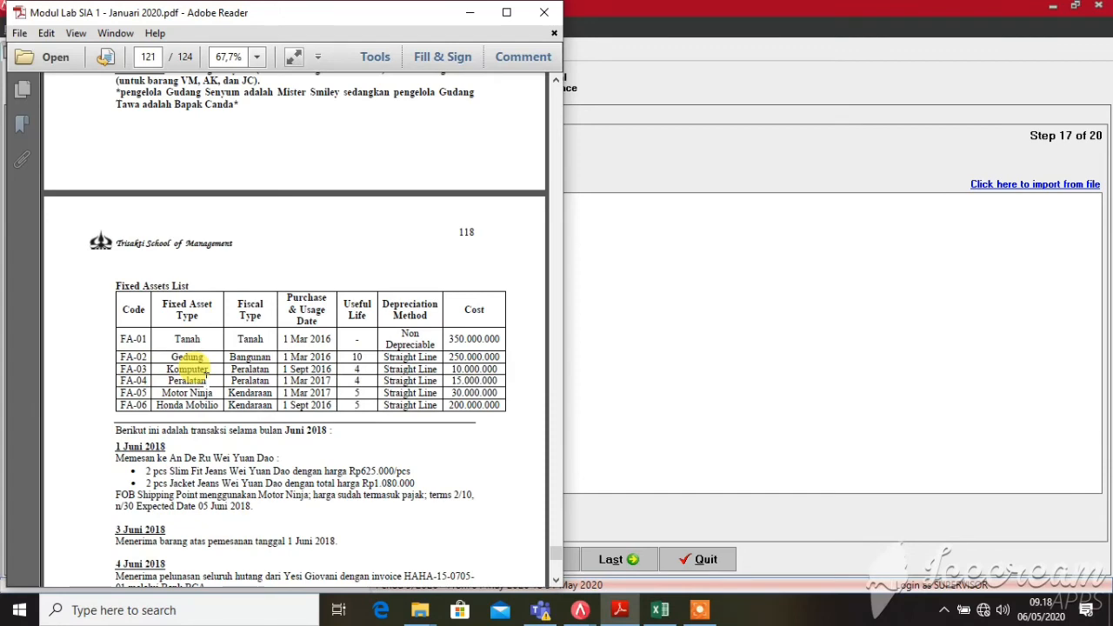
# - Back in ACCURATE, replace the first fixed asset type's name with TANAH and assign it the fiscal type TANAH
pyautogui.click(470, 12)
pyautogui.press('BackSpace')
pyautogui.press('BackSpace')
pyautogui.press('BackSpace')
pyautogui.press('BackSpace')
pyautogui.press('BackSpace')
pyautogui.press('BackSpace')
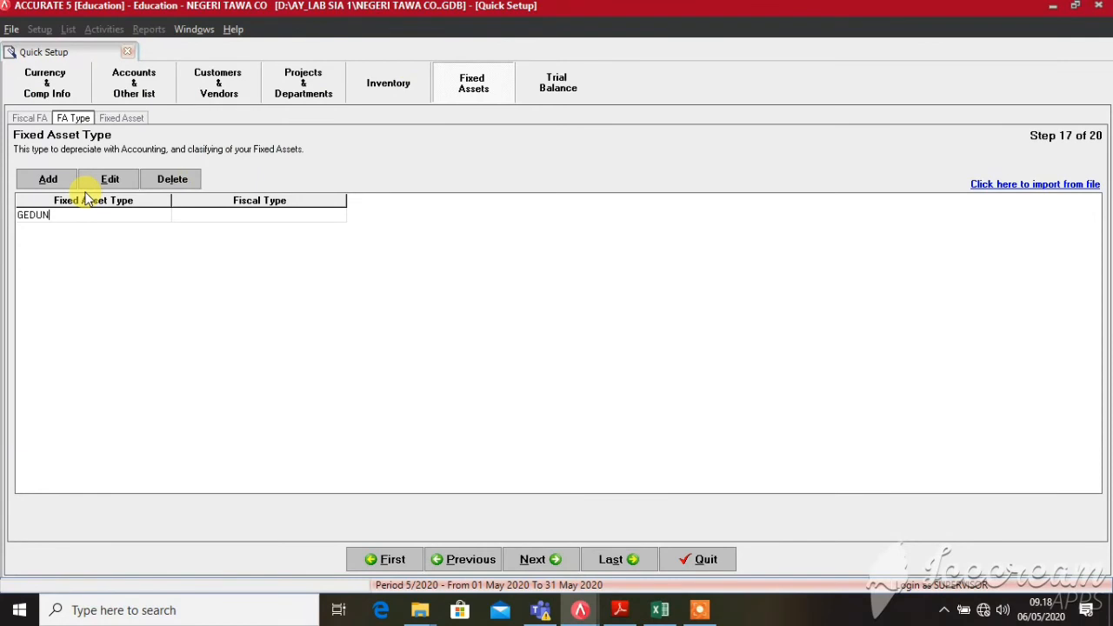
pyautogui.write('TANAH')
pyautogui.press('Tab')
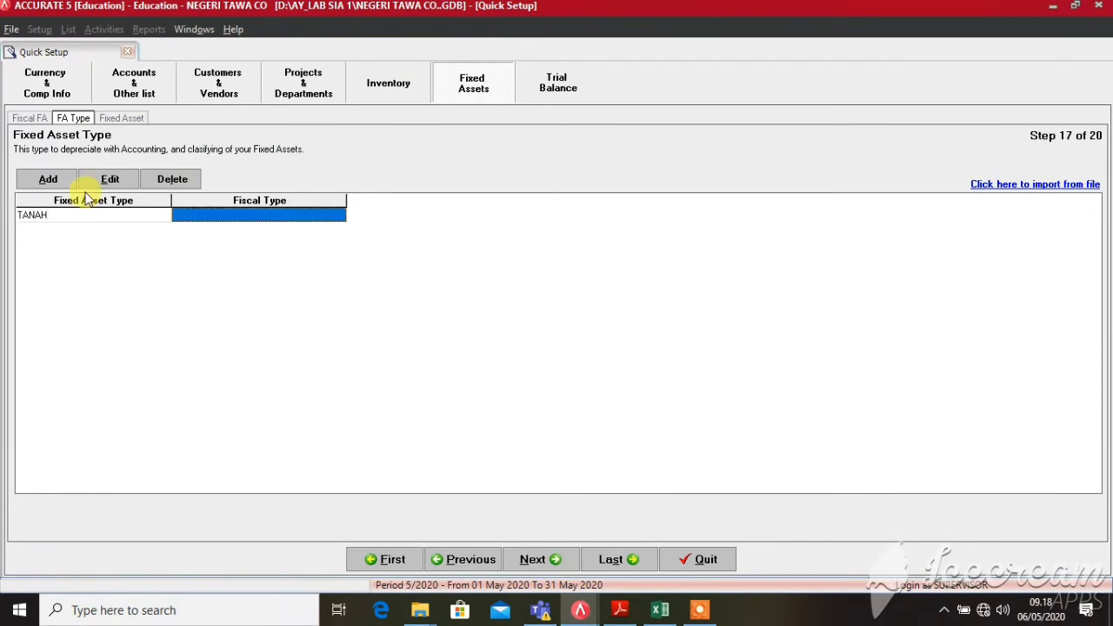
pyautogui.click(301, 216)
pyautogui.click(338, 216)
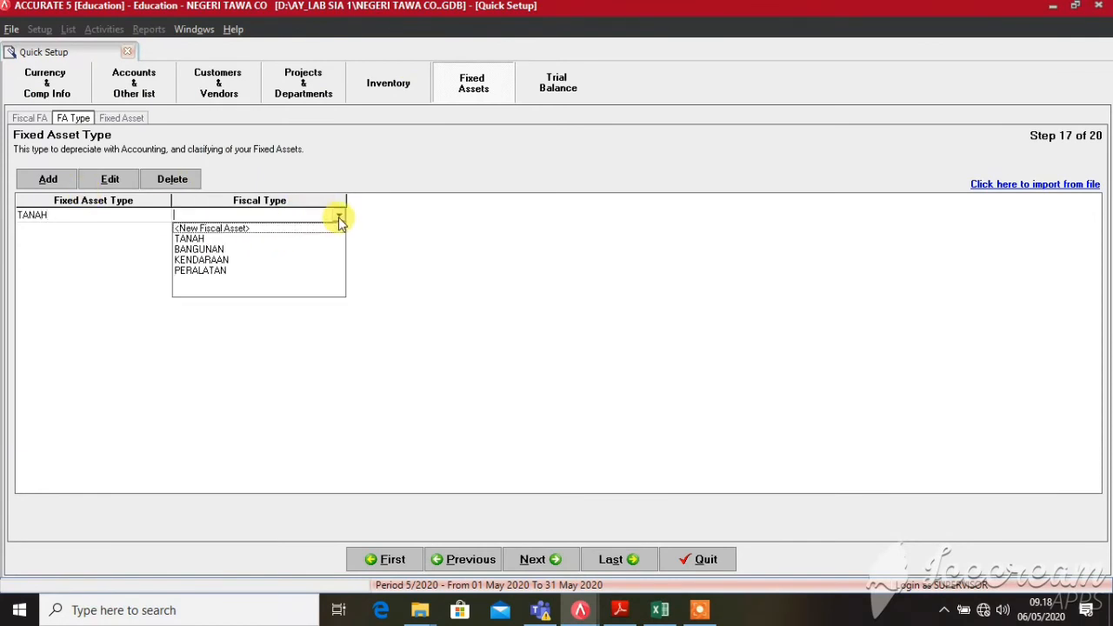
pyautogui.press('Return')
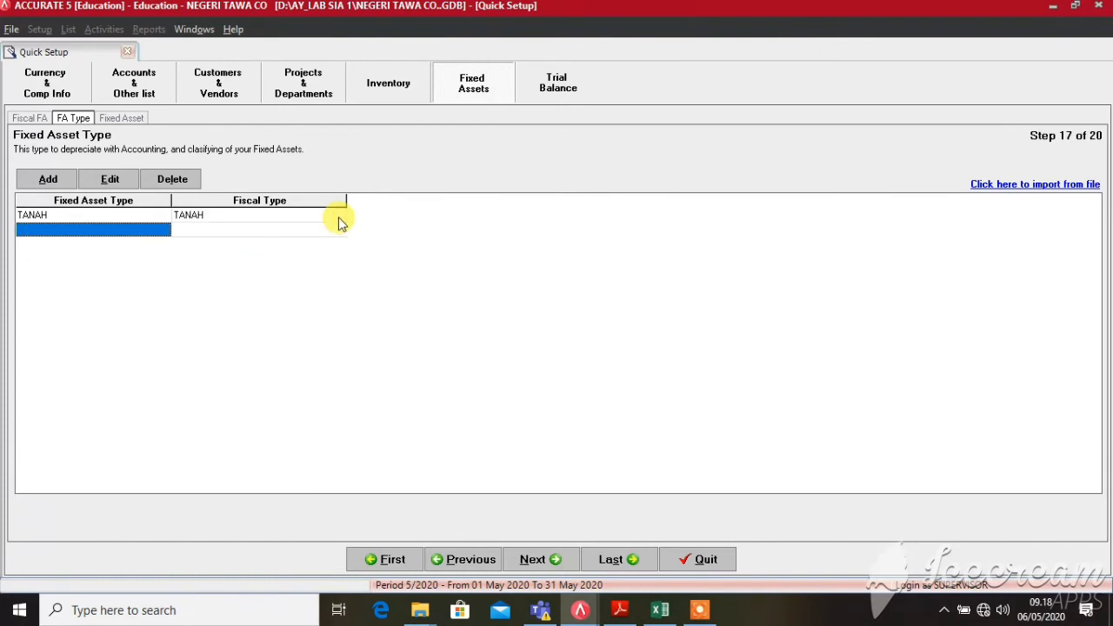
# - Add fixed asset type GEDUNG with the fiscal type BANGUNAN
pyautogui.write('GEDUNG')
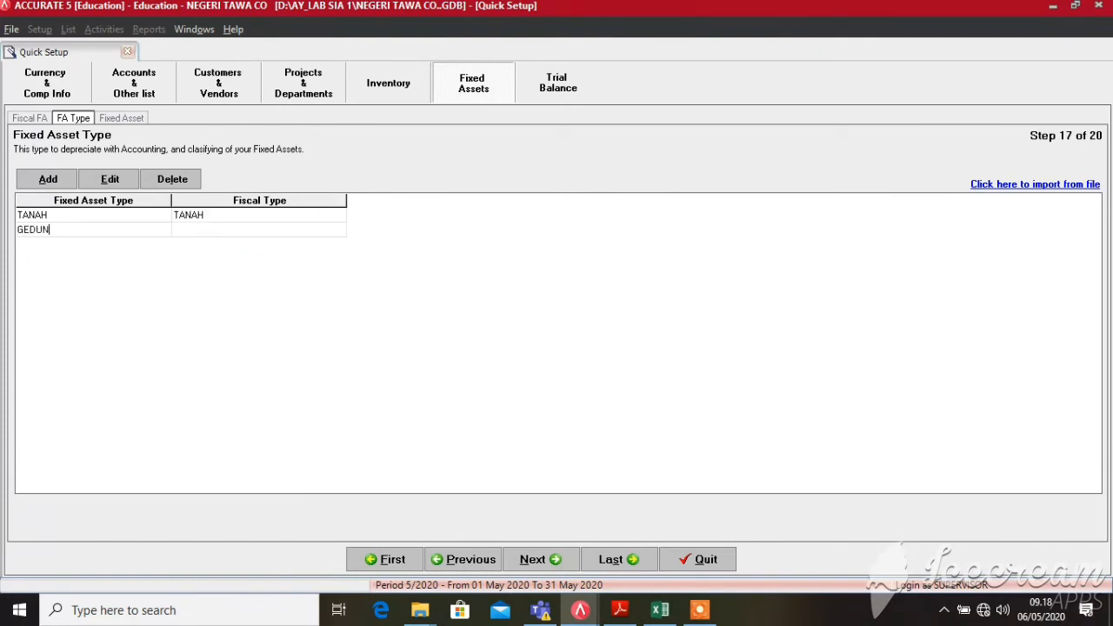
pyautogui.press('Tab')
pyautogui.click(341, 231)
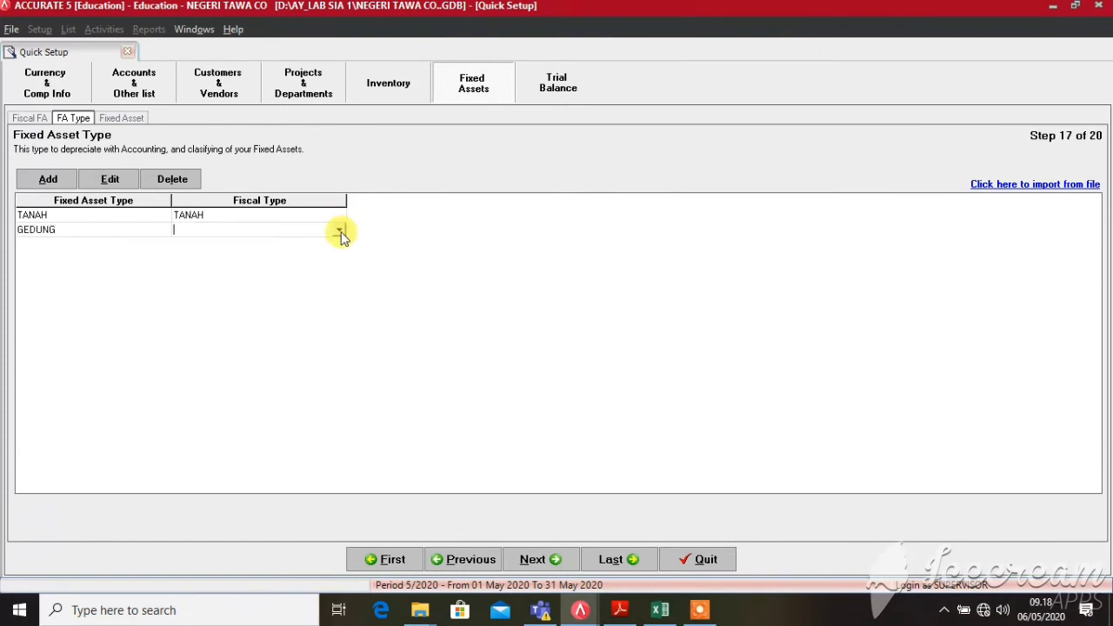
pyautogui.click(339, 231)
pyautogui.press('Down')
pyautogui.press('Down')
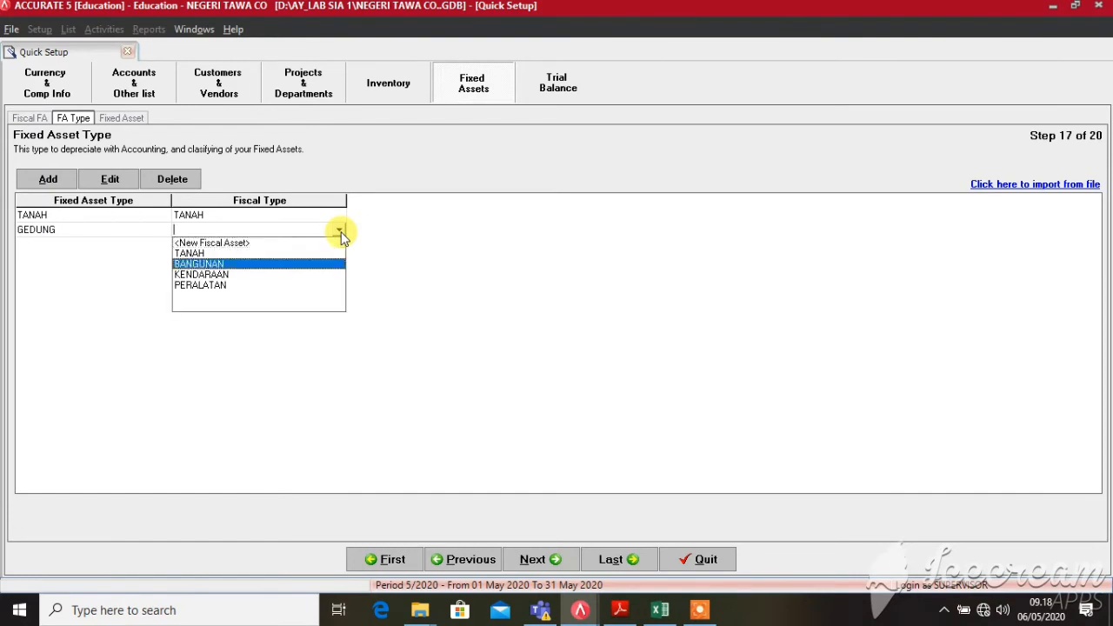
pyautogui.press('Return')
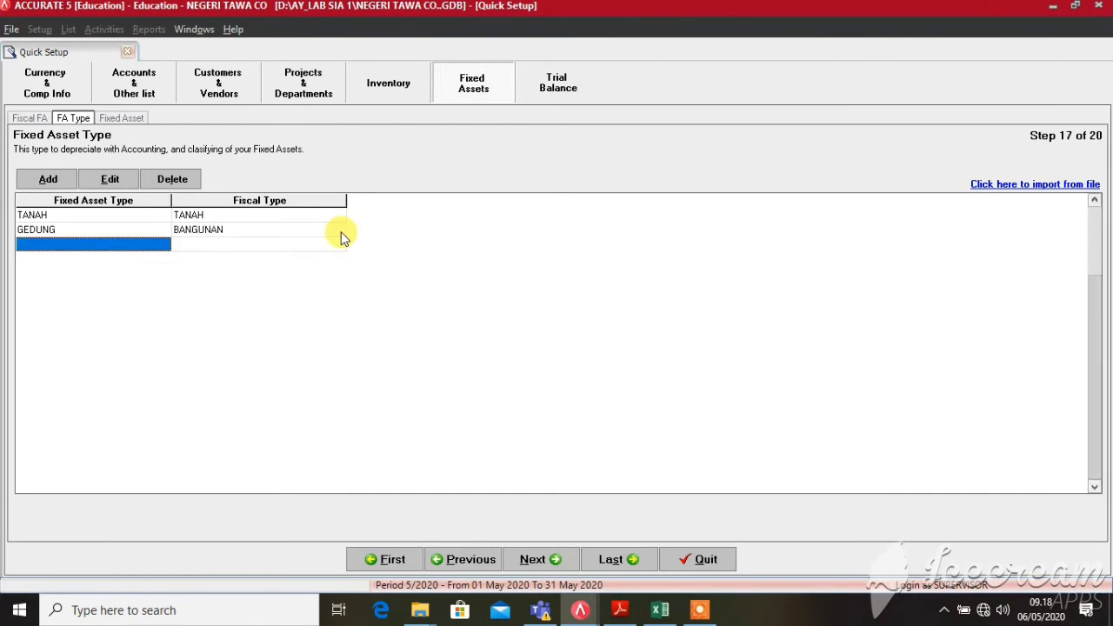
# - Add fixed asset type KOMPUTER with the fiscal type PERALATAN
pyautogui.write('KOMPU')
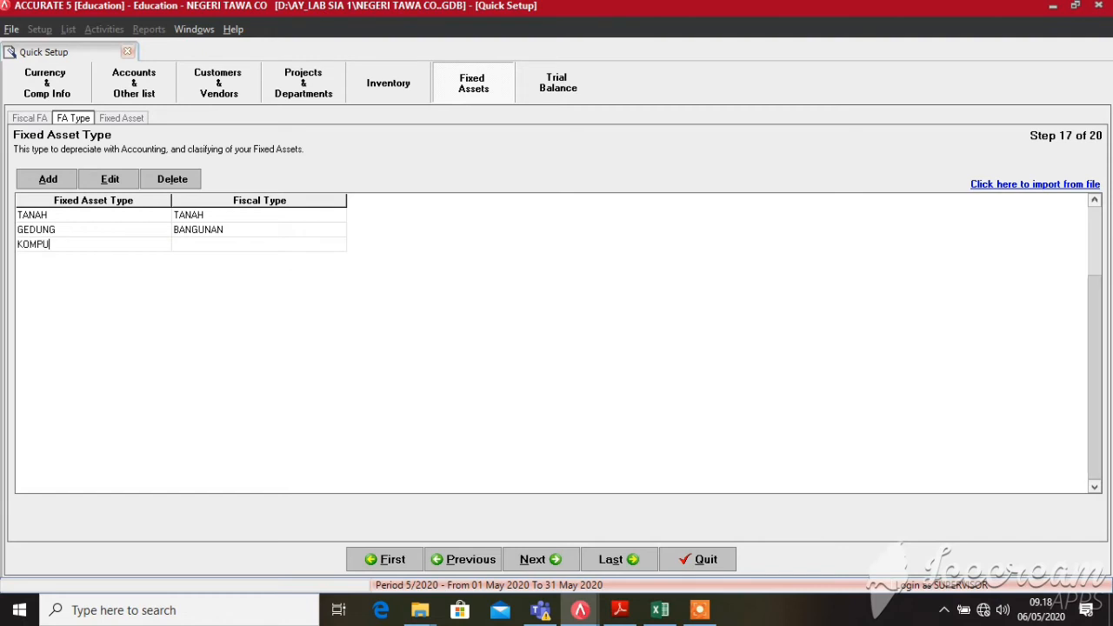
pyautogui.write('TER')
pyautogui.press('Tab')
pyautogui.click(339, 247)
pyautogui.click(341, 245)
pyautogui.press('p')
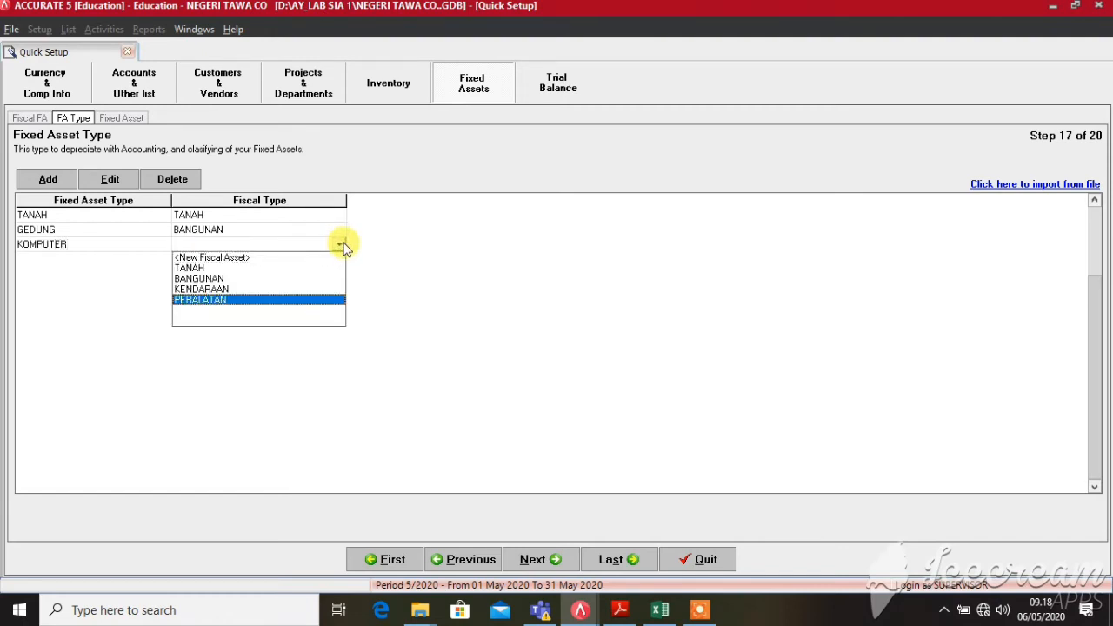
pyautogui.press('Return')
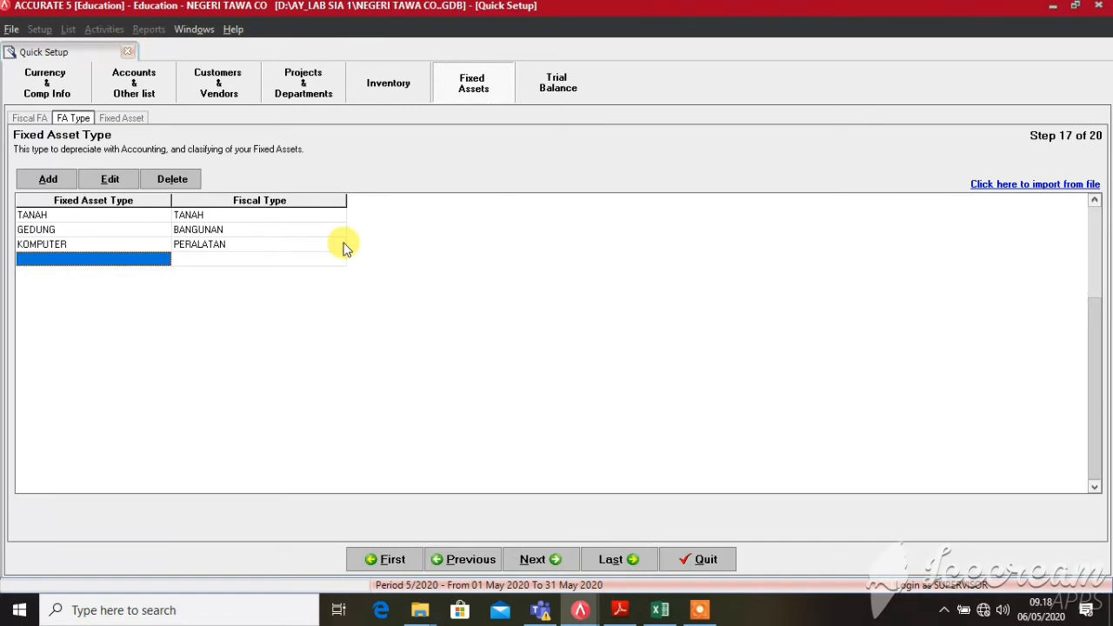
# - Add fixed asset type PERALATAN with the fiscal type PERALATAN
pyautogui.write('PERALATAN')
pyautogui.press('Tab')
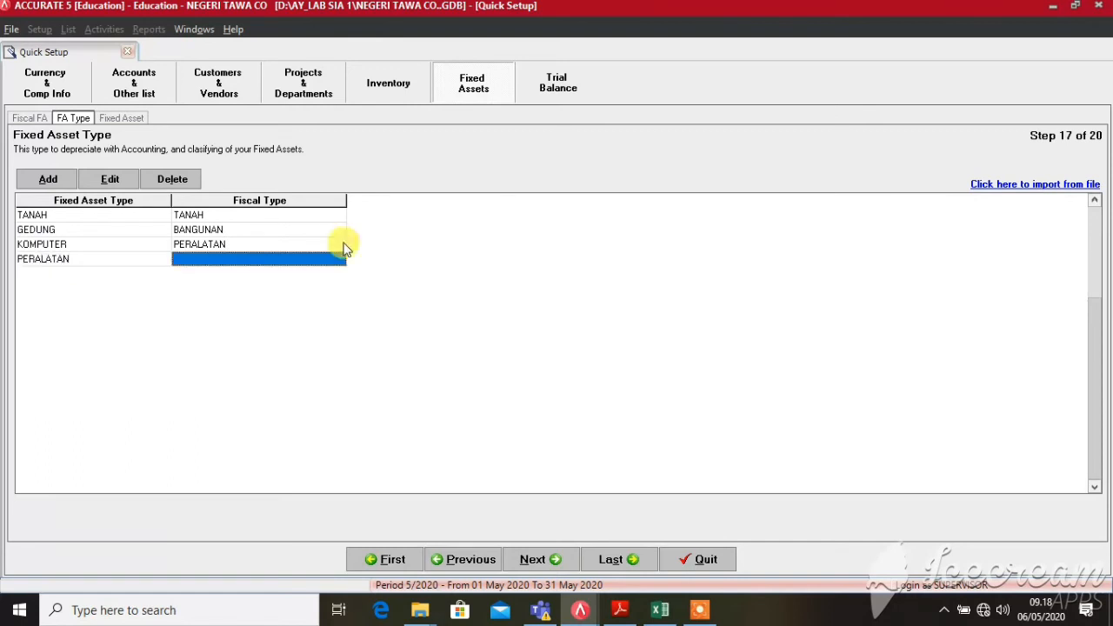
pyautogui.click(339, 265)
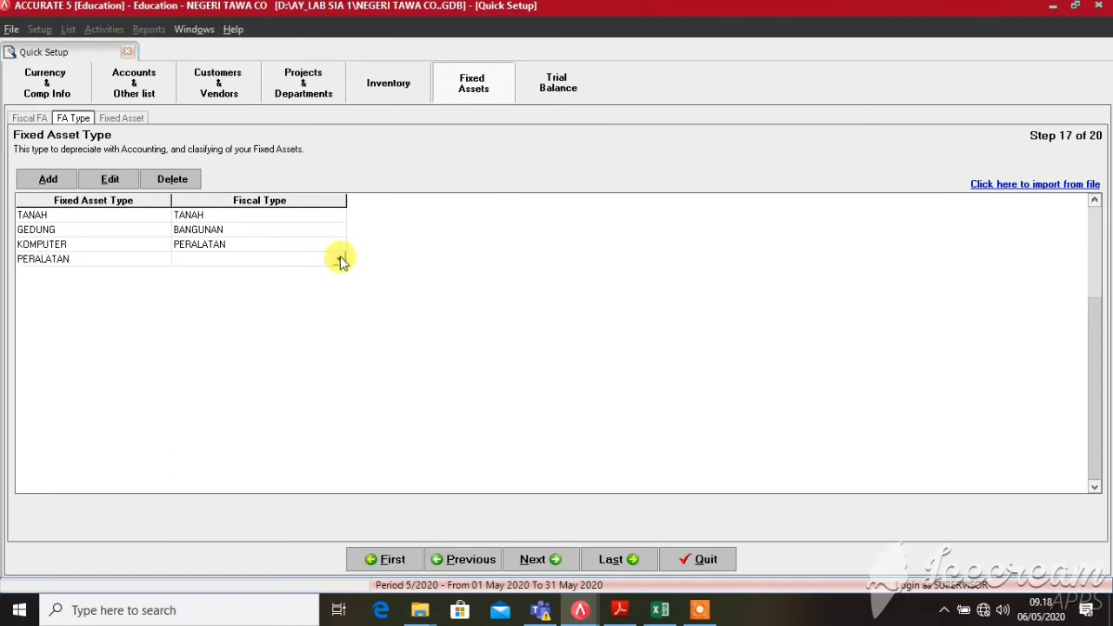
pyautogui.click(341, 260)
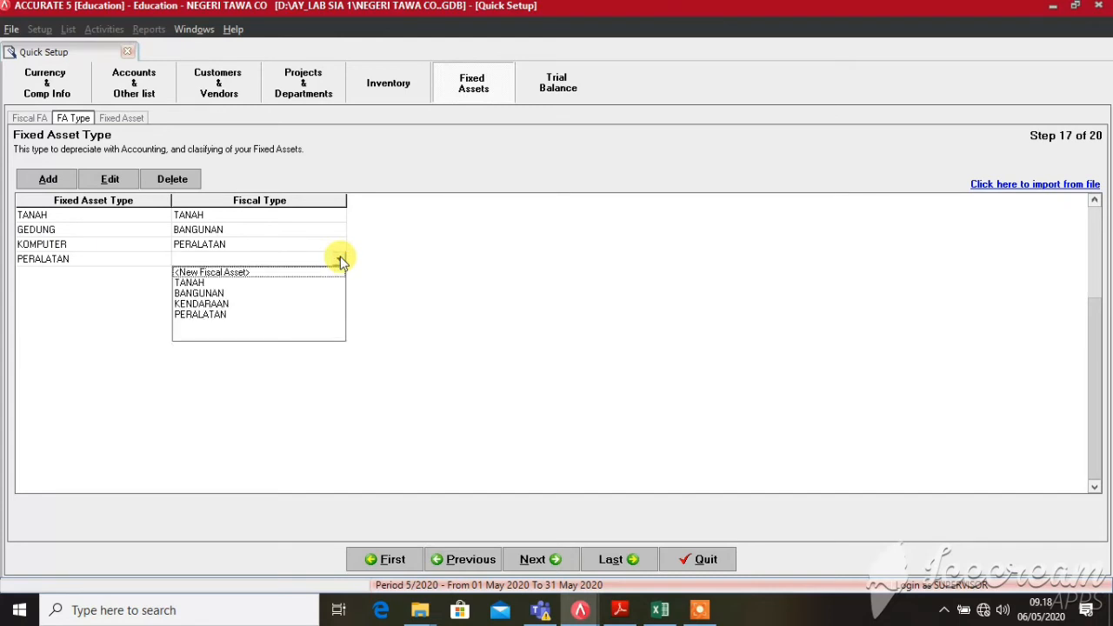
pyautogui.press('p')
pyautogui.press('Return')
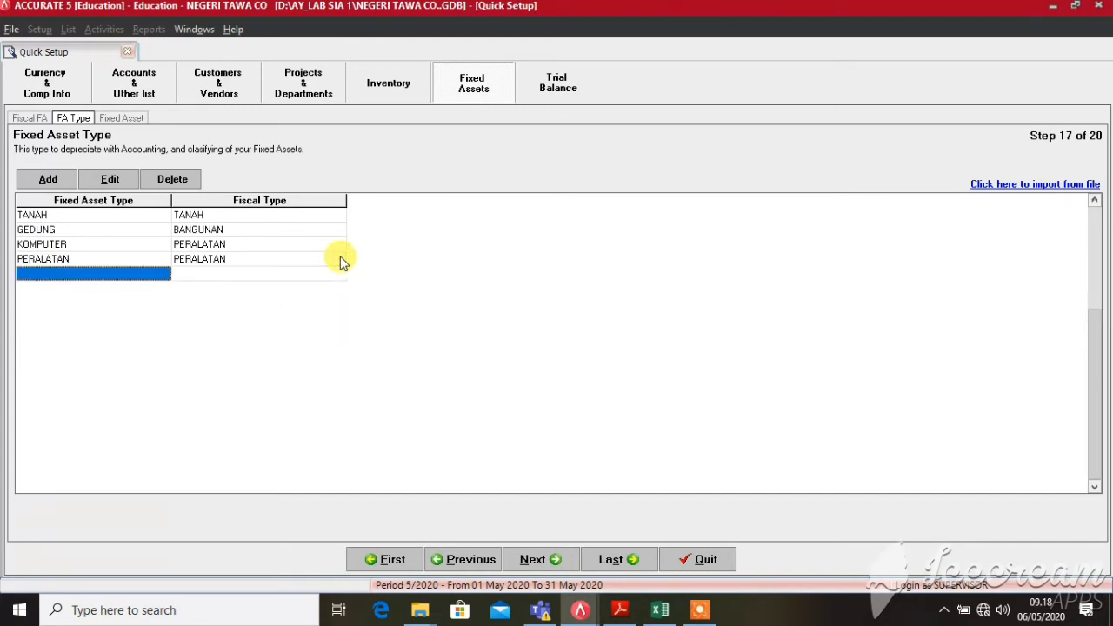
# - Add fixed asset type MOTOR NINJA with the fiscal type KENDARAAN
pyautogui.write('MOTOR NI')
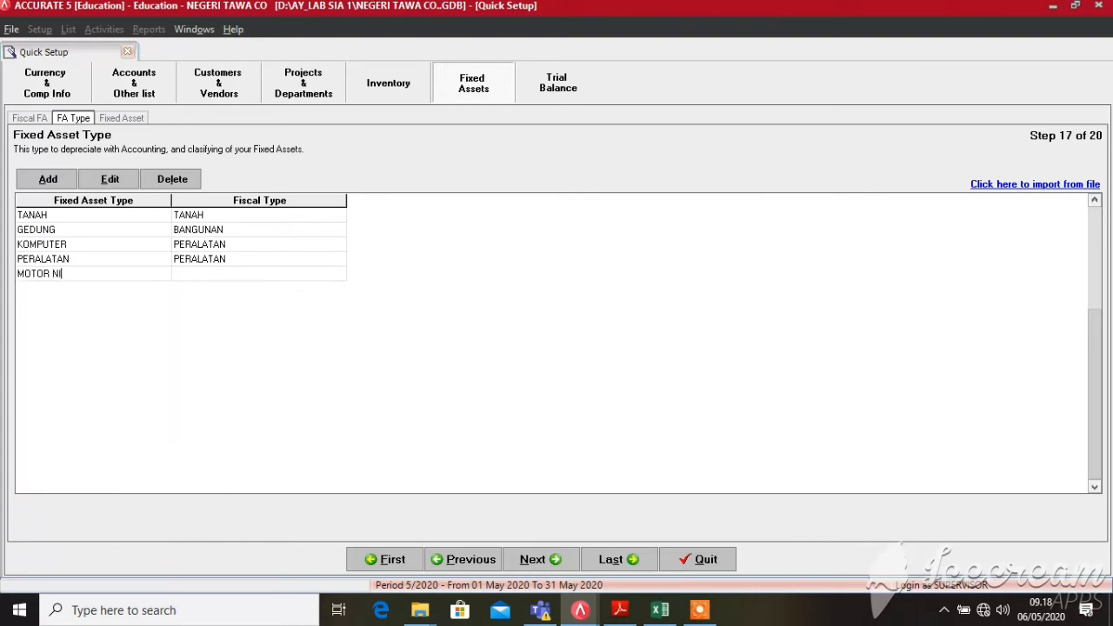
pyautogui.write('NJA')
pyautogui.press('Tab')
pyautogui.click(341, 275)
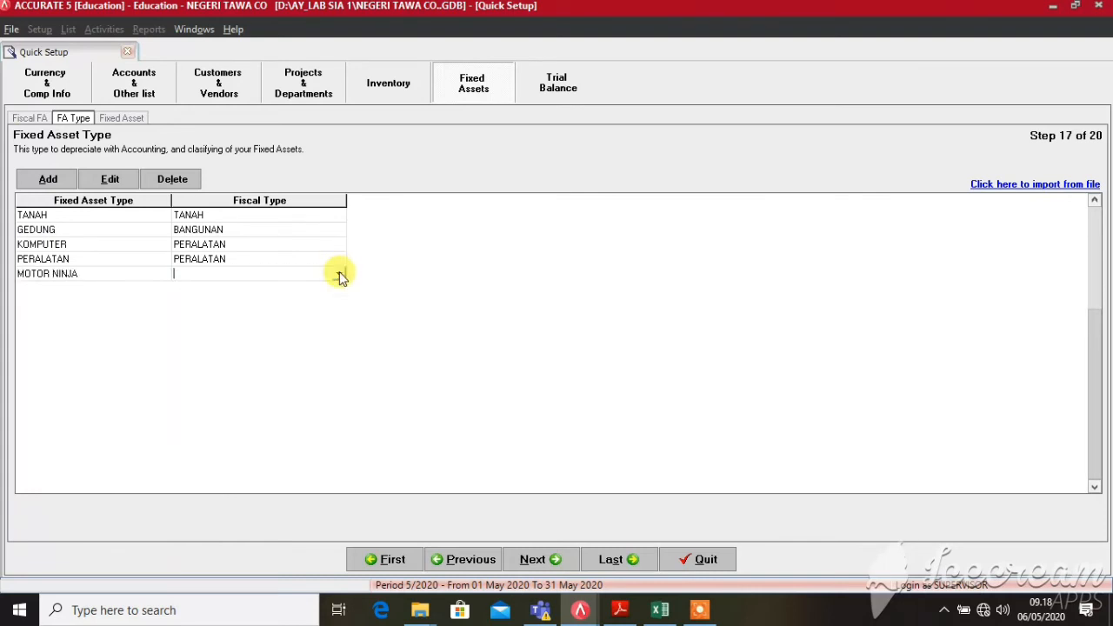
pyautogui.click(339, 274)
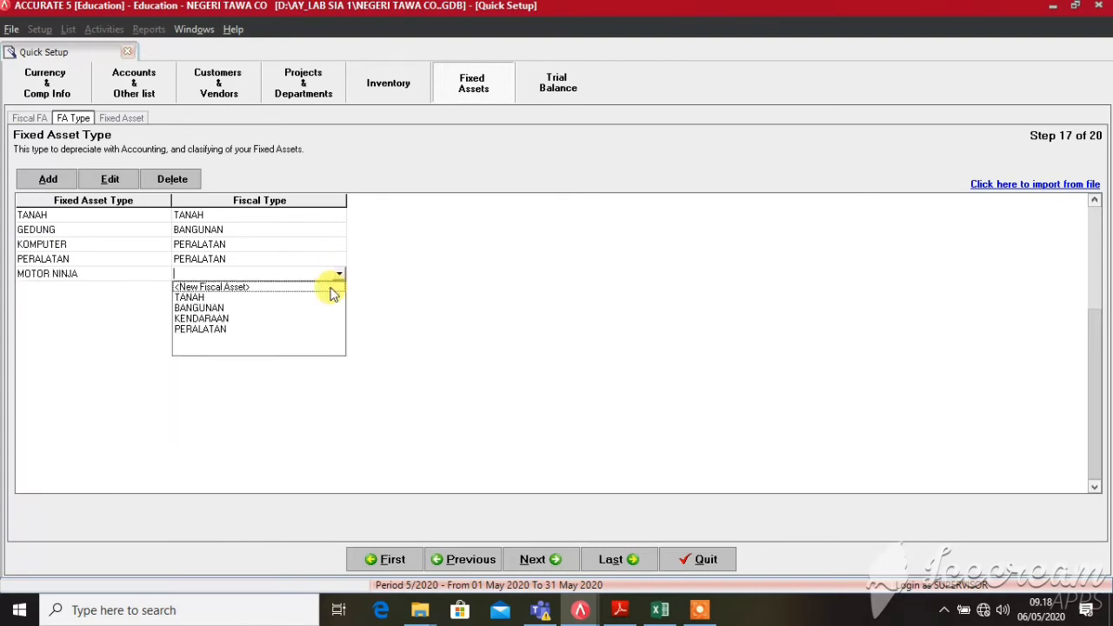
pyautogui.click(201, 318)
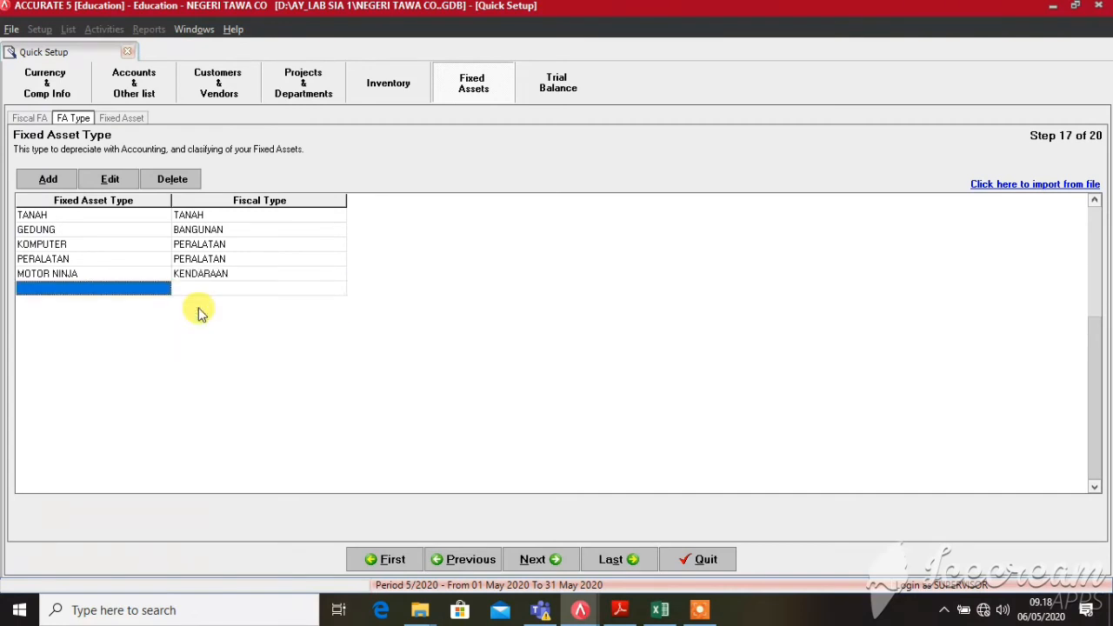
# - Add fixed asset type HONDA MOBILIO with the fiscal type KENDARAAN and leave the empty row below it
pyautogui.write('HONDA MOLI')
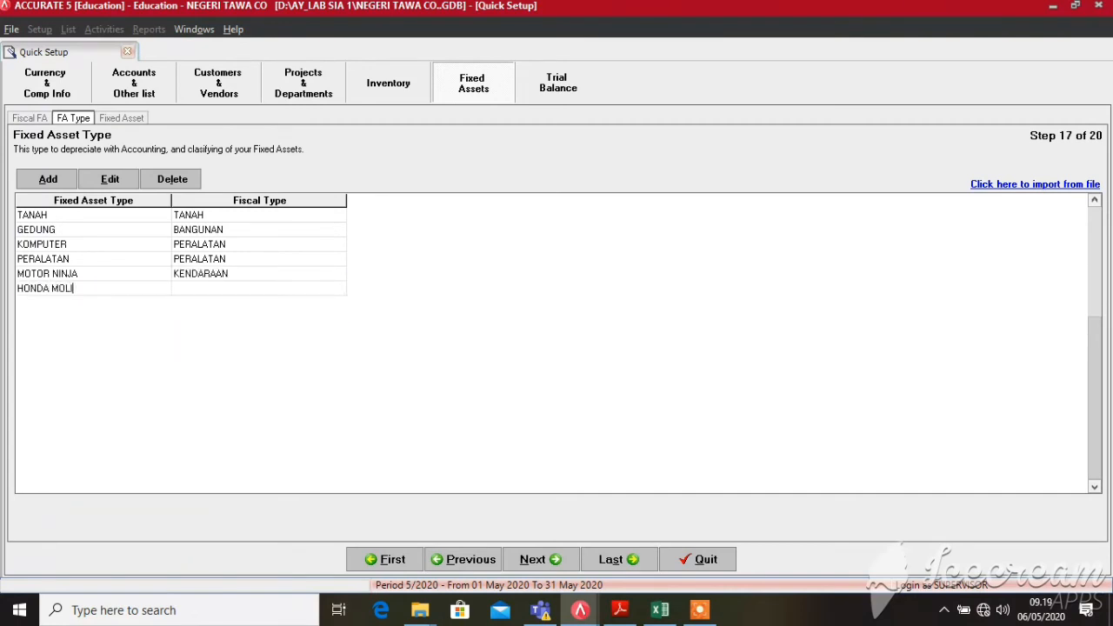
pyautogui.press('BackSpace')
pyautogui.press('BackSpace')
pyautogui.write('BILIO')
pyautogui.press('Tab')
pyautogui.click(231, 290)
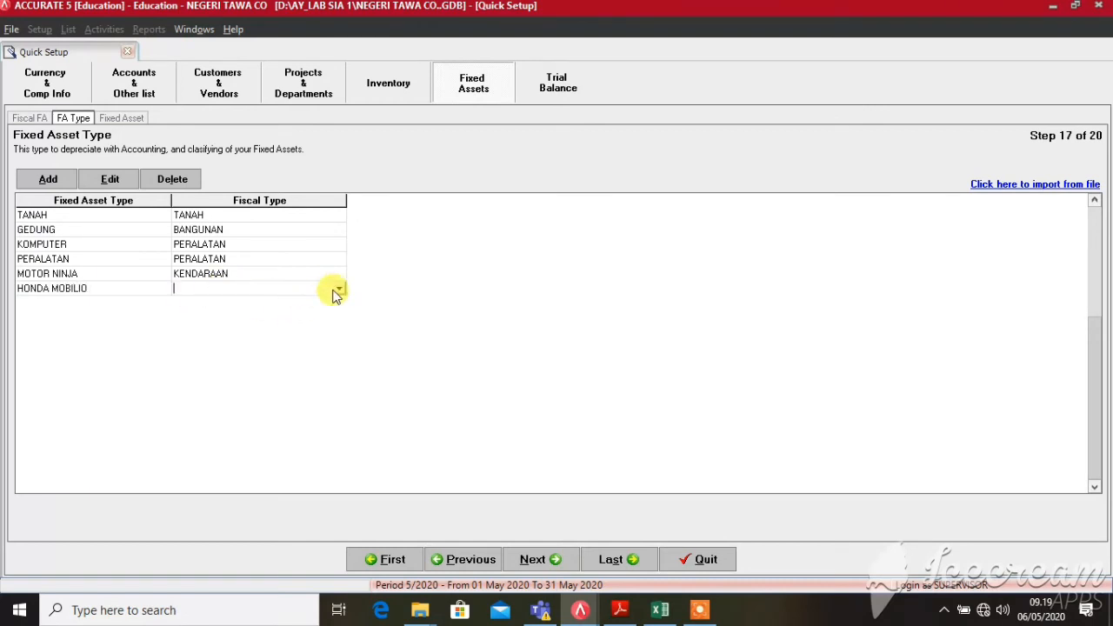
pyautogui.click(338, 290)
pyautogui.press('k')
pyautogui.press('Return')
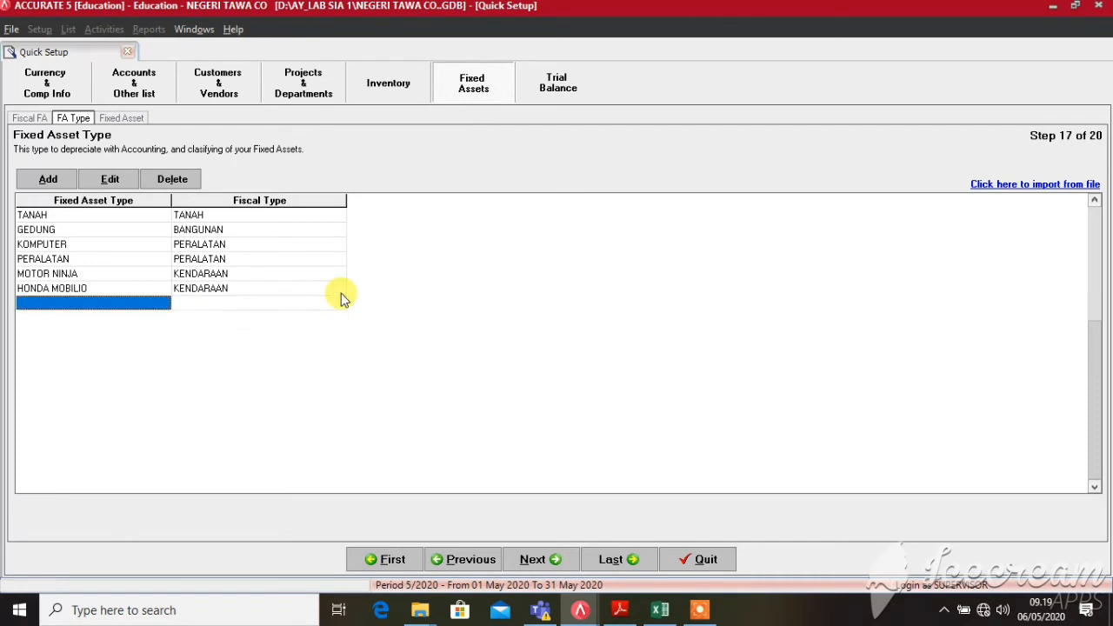
pyautogui.press('Up')
pyautogui.press('Up')
pyautogui.press('Up')
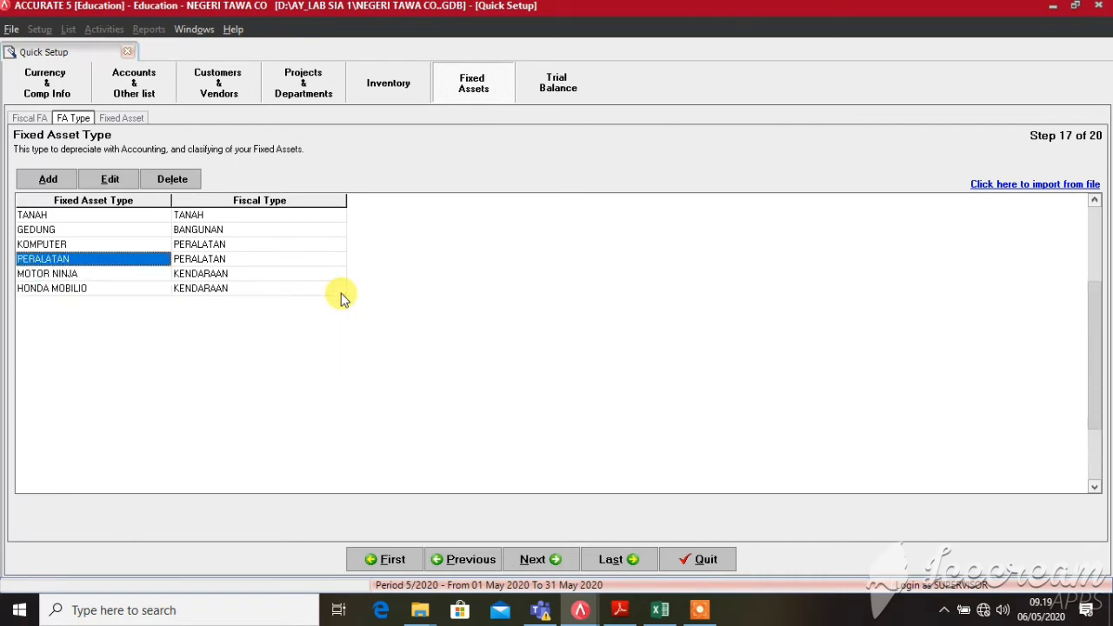
# - Proceed to the Fixed Assets List and add a new asset with code FA-01 and asset type TANAH
pyautogui.click(532, 561)
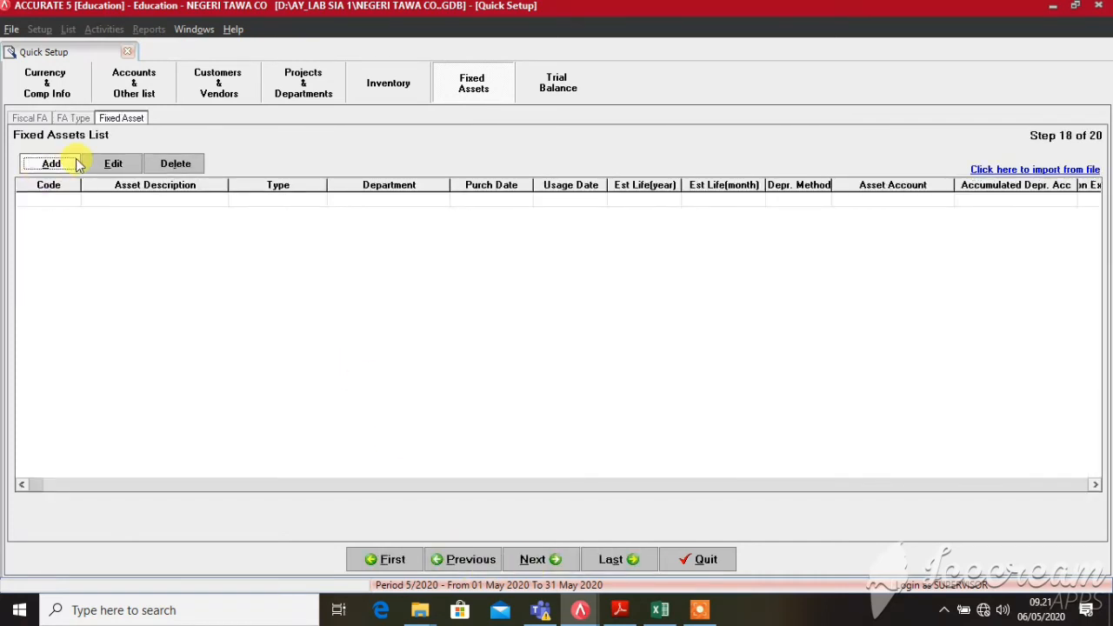
pyautogui.click(51, 163)
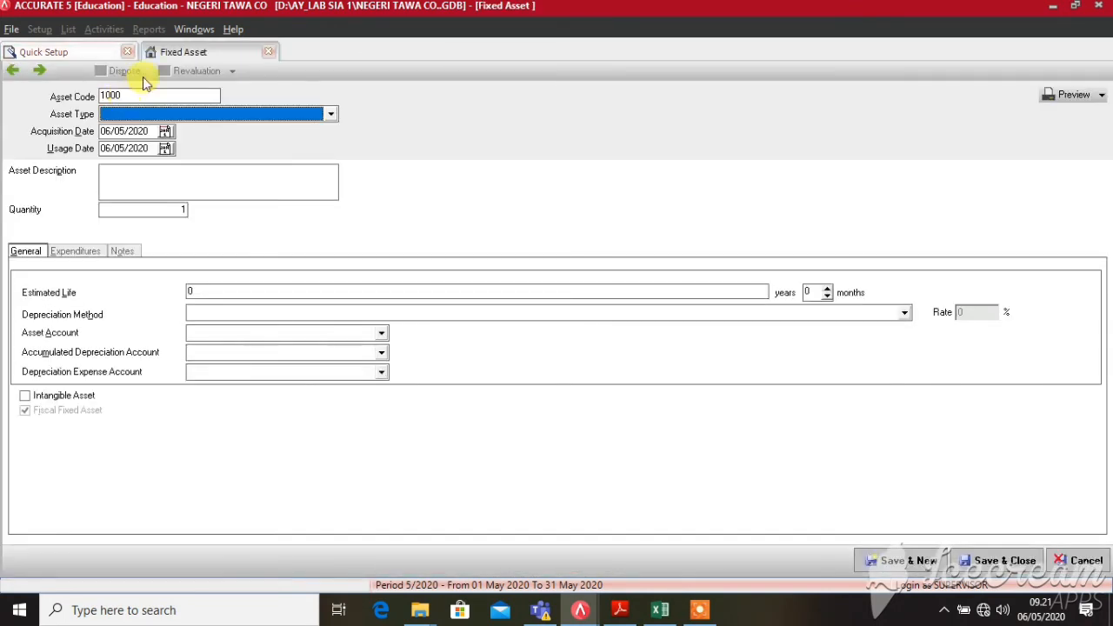
pyautogui.click(145, 96)
pyautogui.press('BackSpace')
pyautogui.press('BackSpace')
pyautogui.press('BackSpace')
pyautogui.press('BackSpace')
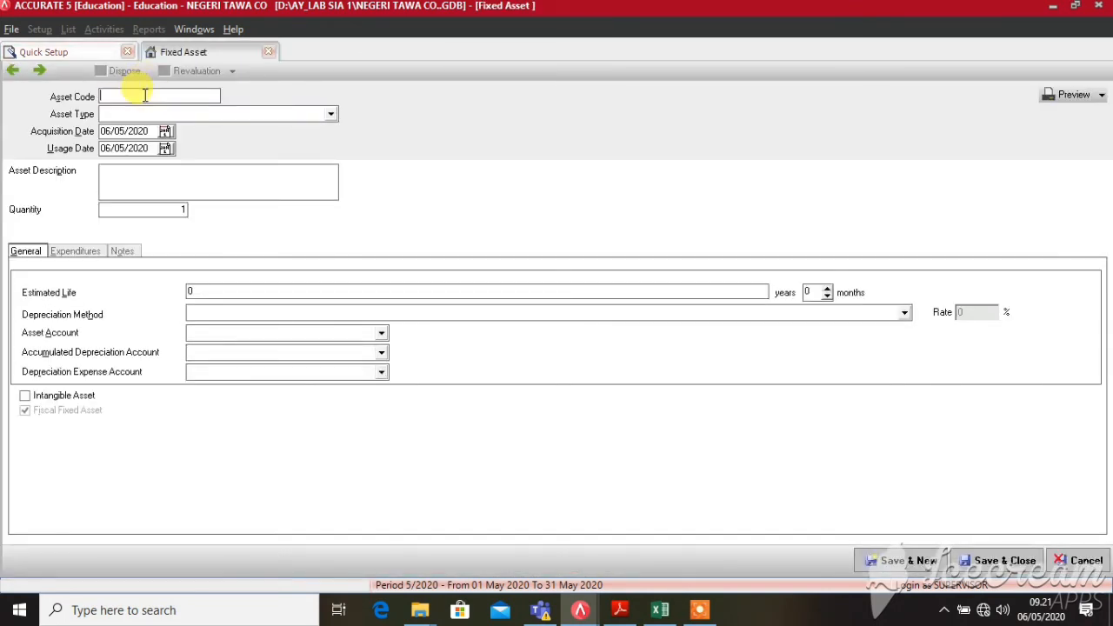
pyautogui.write('FA-01')
pyautogui.press('Tab')
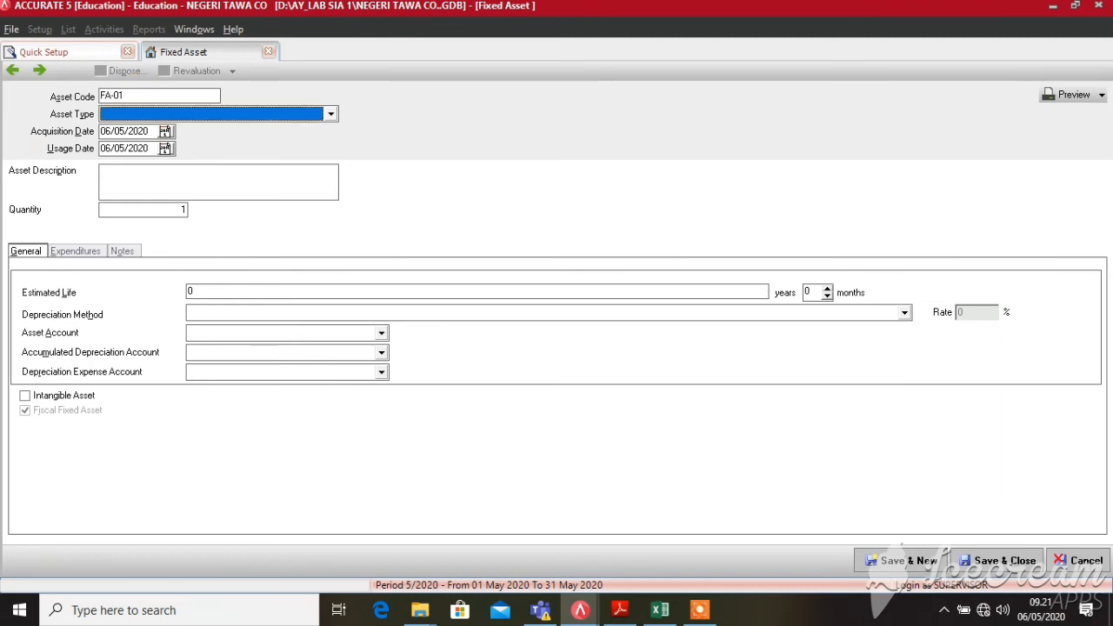
pyautogui.write('TA')
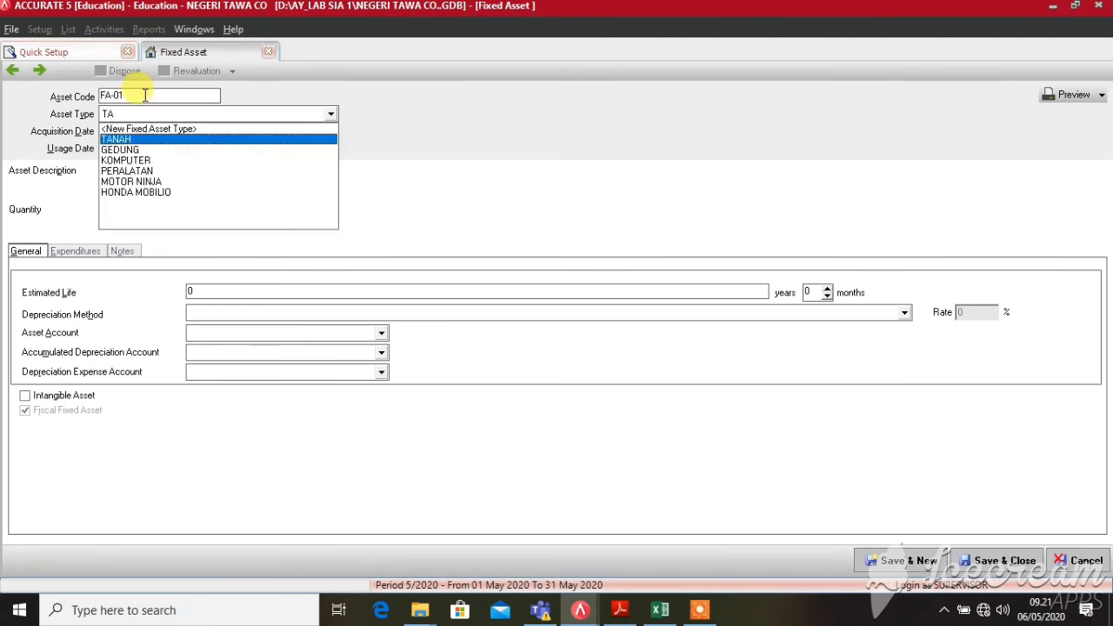
pyautogui.press('Return')
pyautogui.press('Tab')
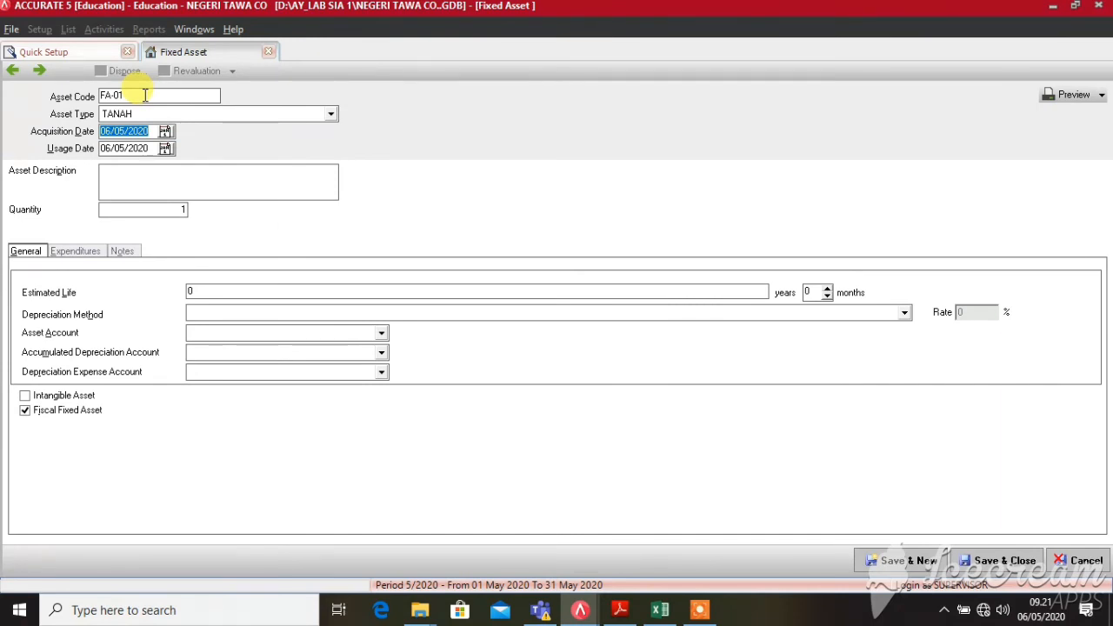
# - Set the acquisition and usage dates of FA-01 to 01/03/2016 and enter TANAH as its description
pyautogui.write('01/')
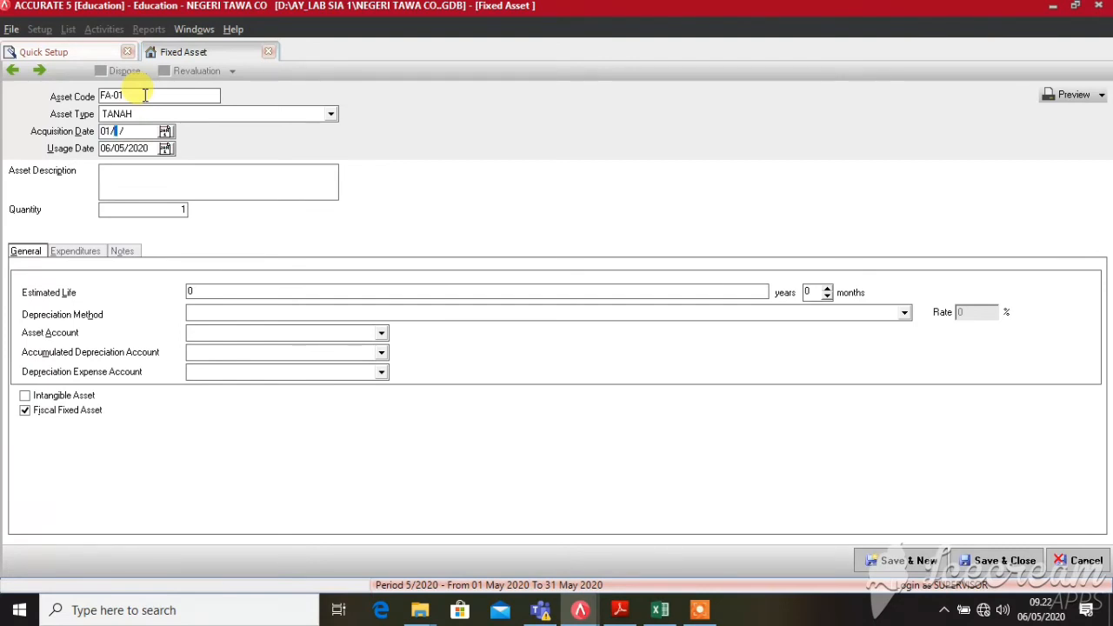
pyautogui.write('03/2016')
pyautogui.press('Tab')
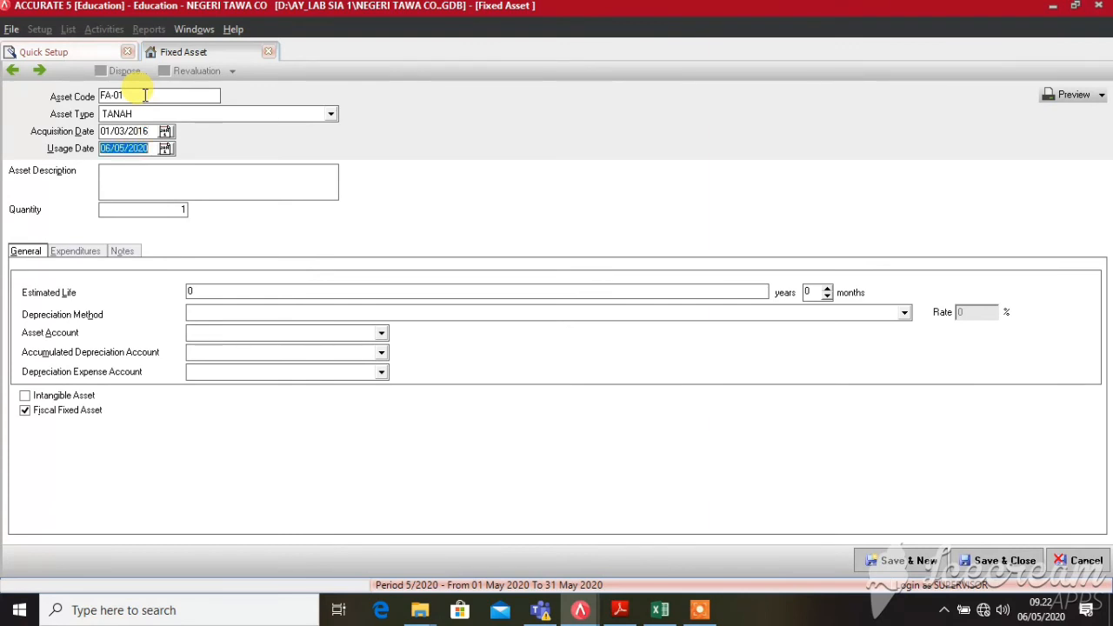
pyautogui.write('01/')
pyautogui.write('03/')
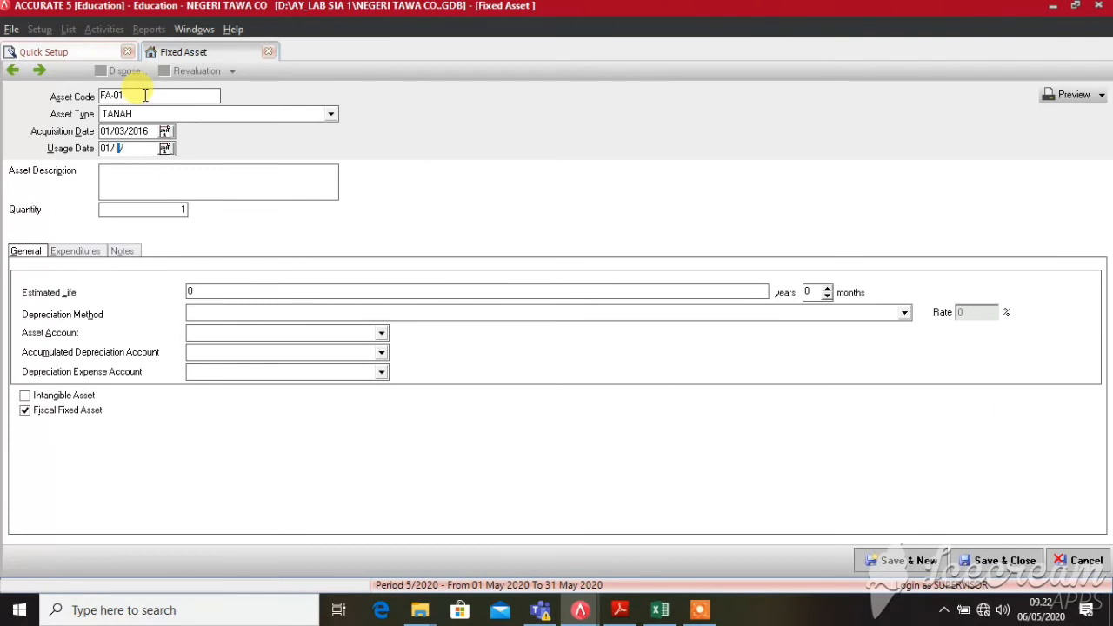
pyautogui.write('2016')
pyautogui.press('Tab')
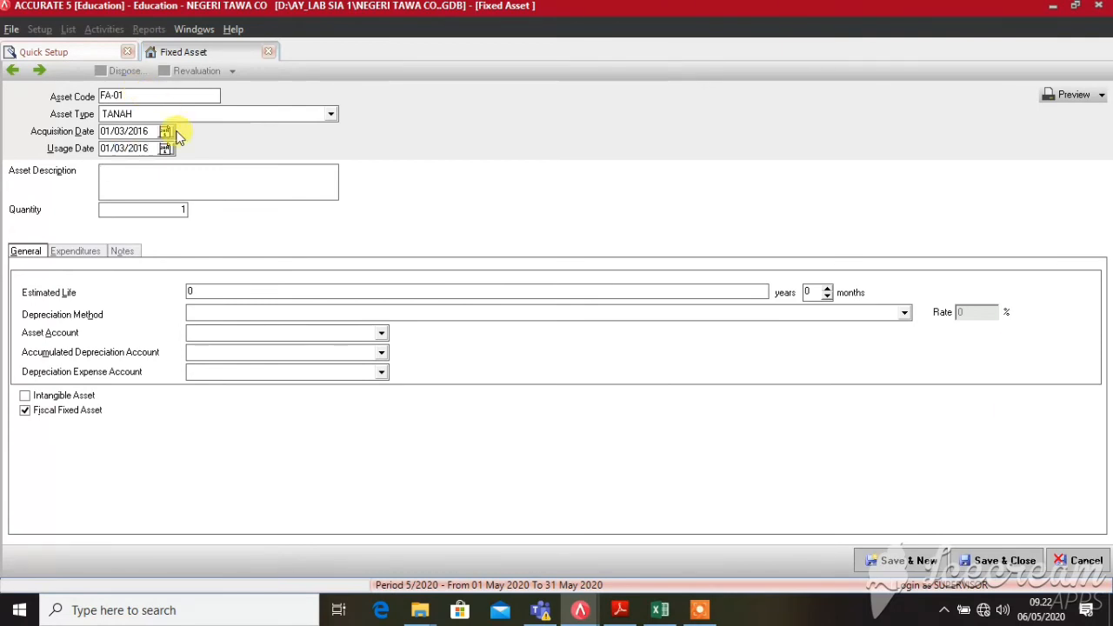
pyautogui.write('TANAH')
pyautogui.press('Tab')
pyautogui.click(180, 176)
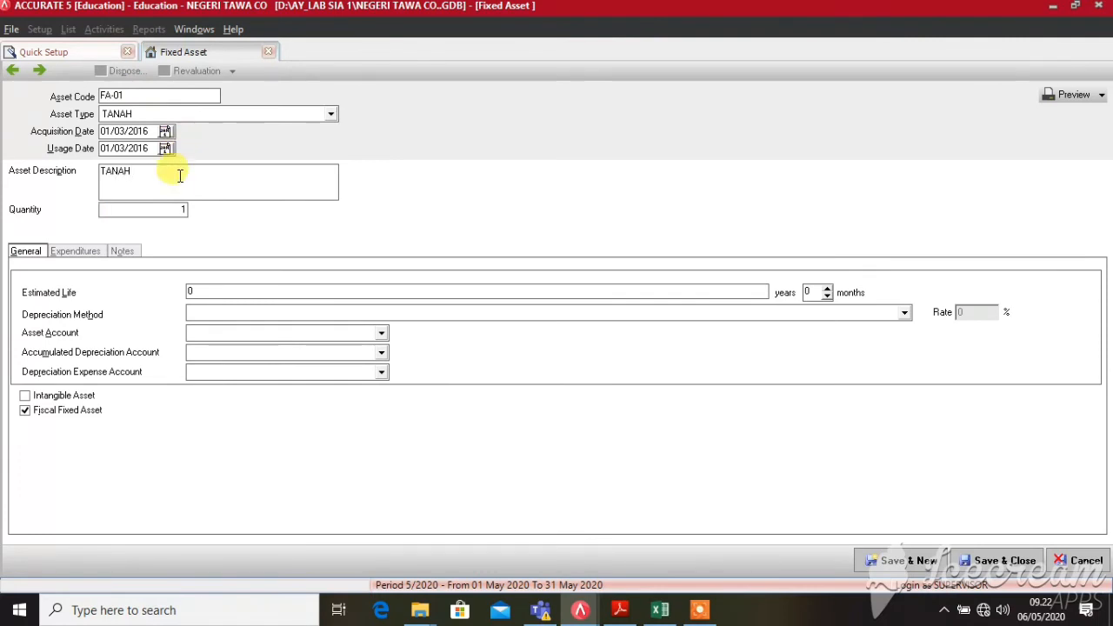
# - Leave the estimated life of FA-01 at zero and choose TANAH as its asset account
pyautogui.click(239, 292)
pyautogui.press('Tab')
pyautogui.press('Tab')
pyautogui.press('Tab')
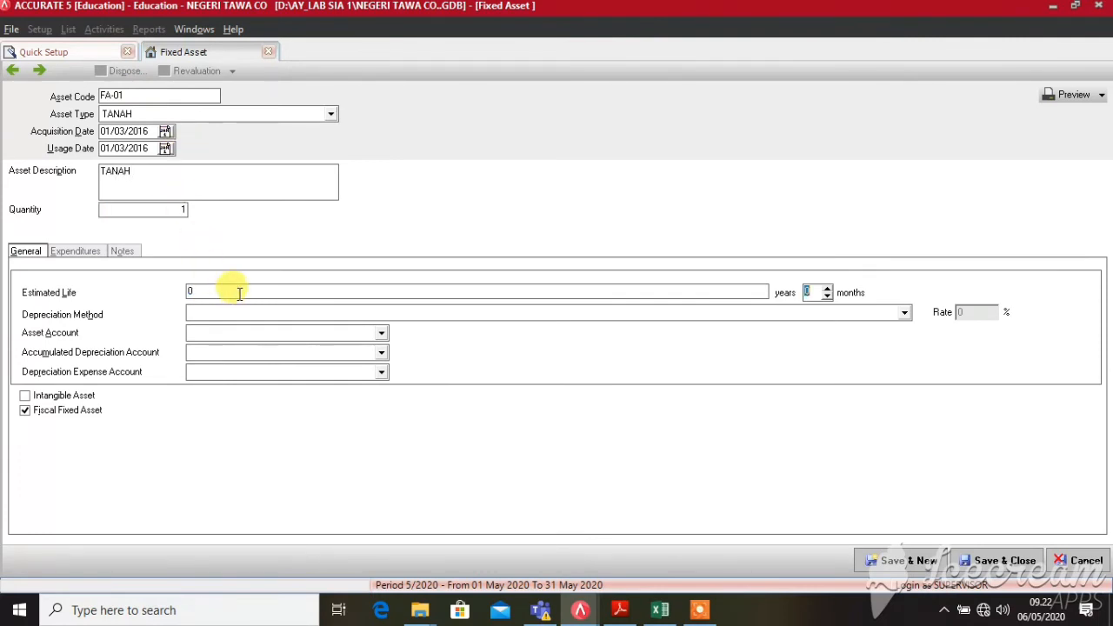
pyautogui.click(233, 332)
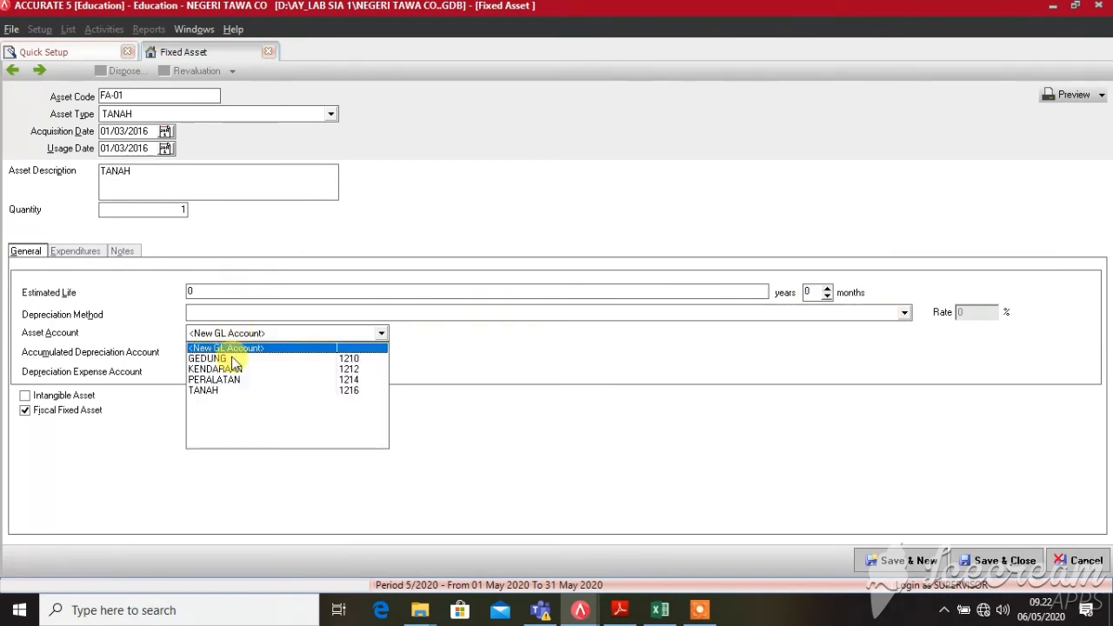
pyautogui.write('TA')
pyautogui.press('Tab')
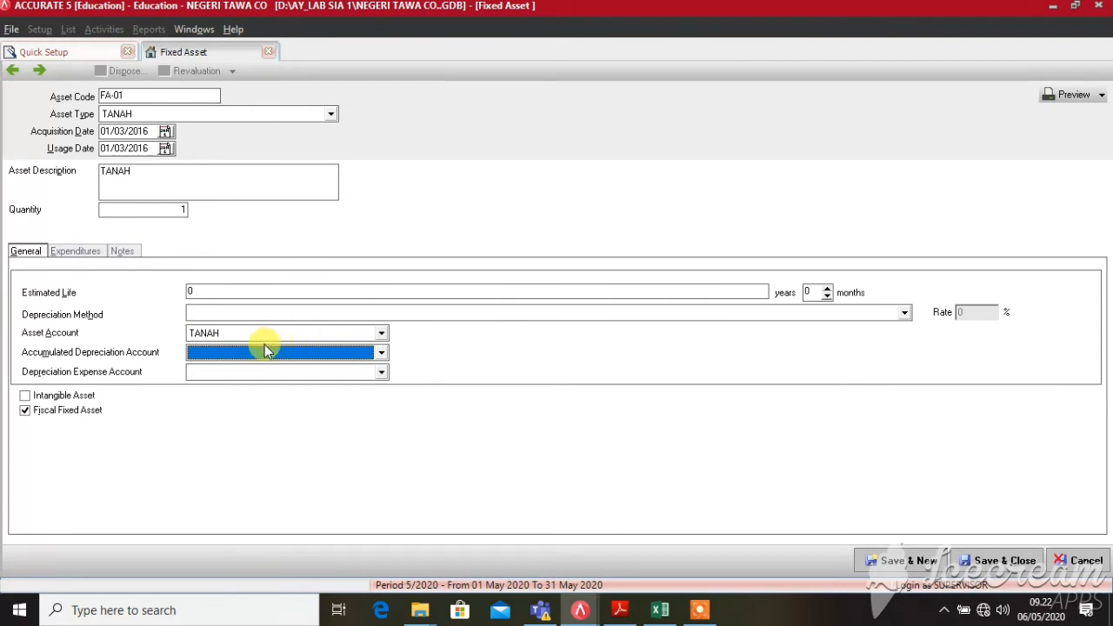
# - Try to add an expenditure line to FA-01 using the OPENING BALANCE EQUITY account
pyautogui.click(76, 254)
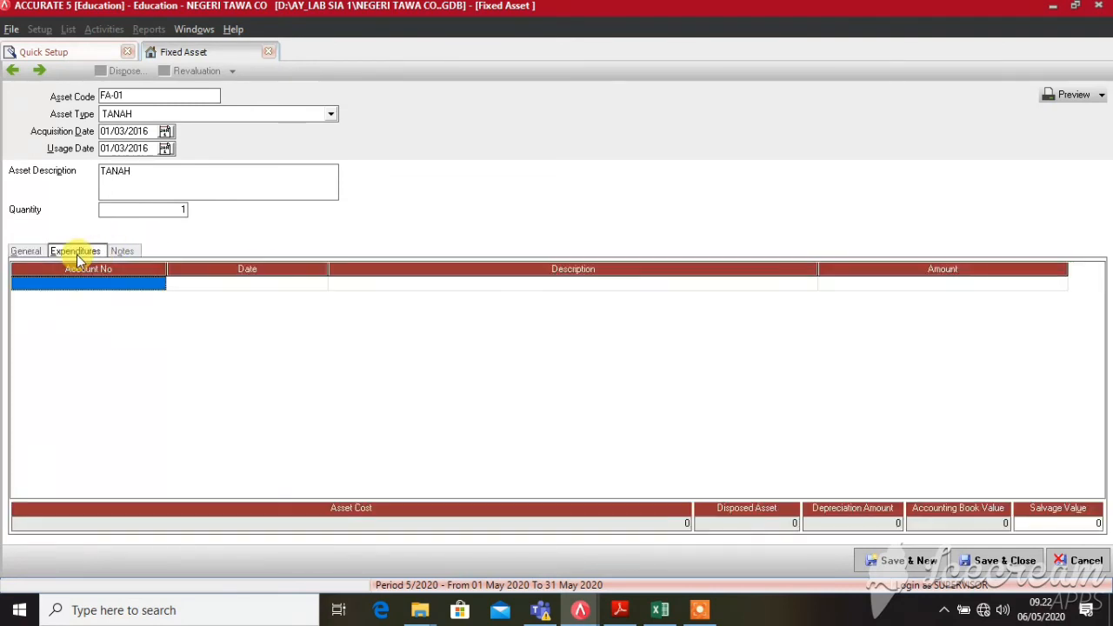
pyautogui.click(126, 283)
pyautogui.click(159, 284)
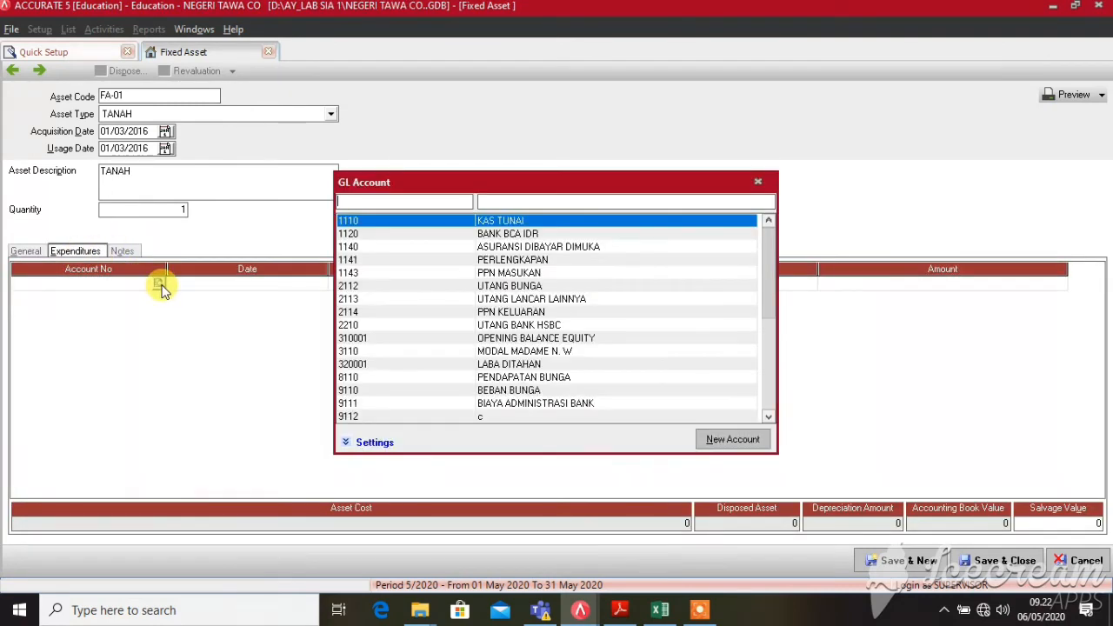
pyautogui.click(587, 201)
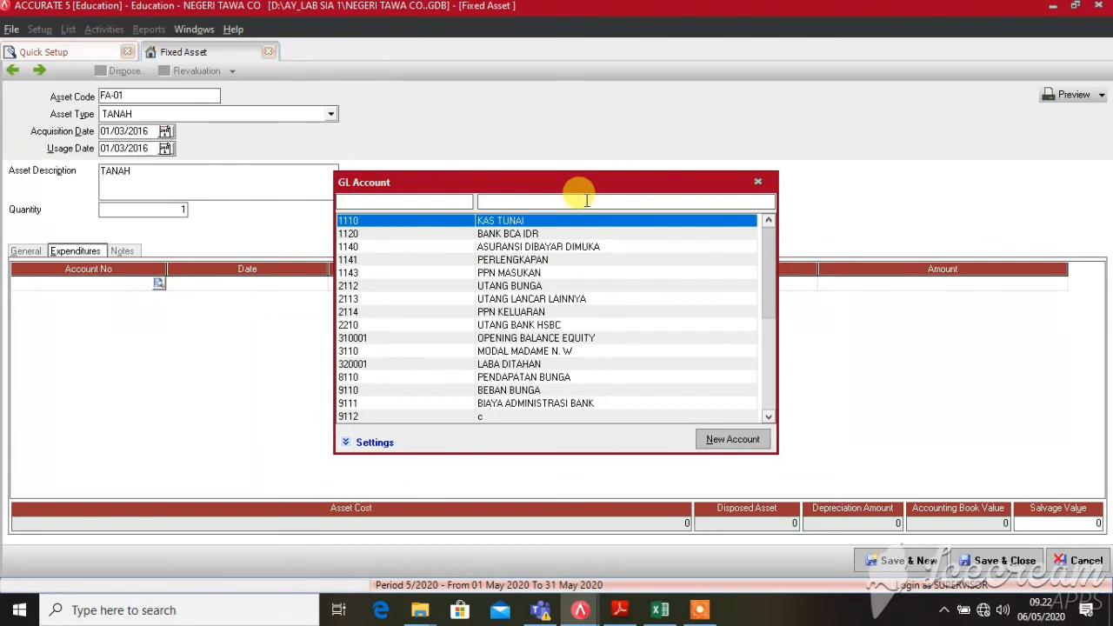
pyautogui.write('ope')
pyautogui.press('Return')
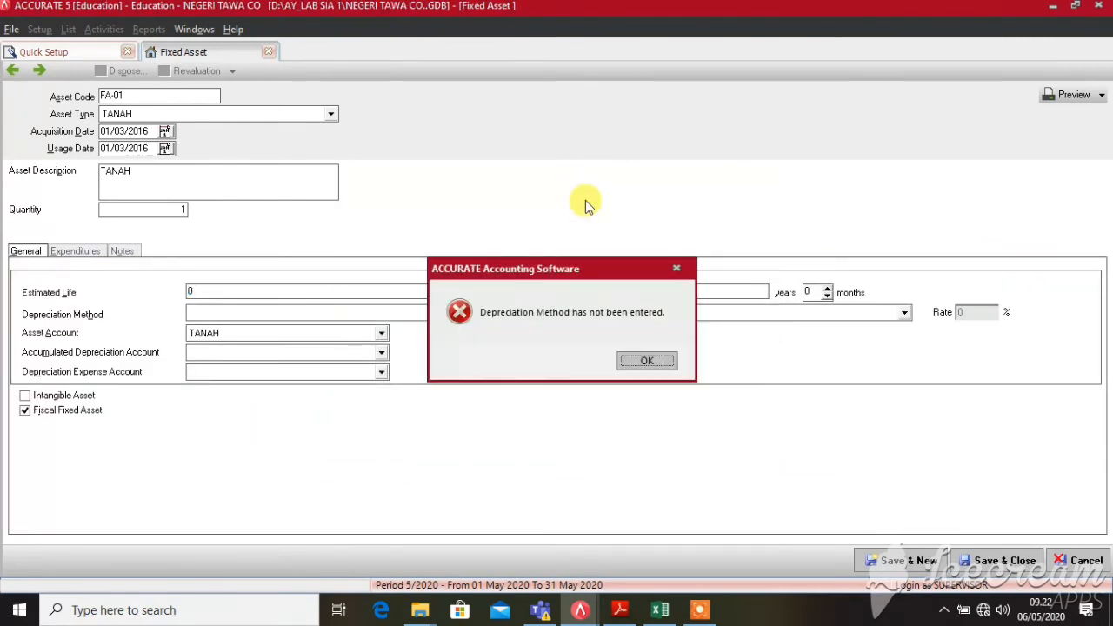
pyautogui.click(643, 360)
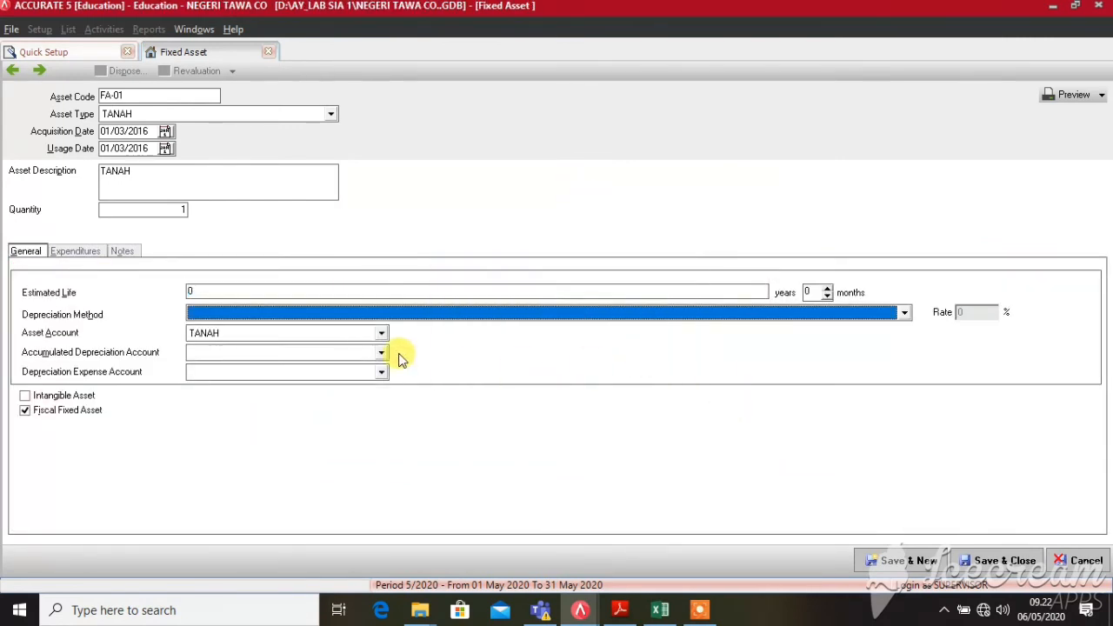
# - Set the depreciation method of FA-01 to Non Depreciable and add an expenditure line with the OPENING BALANCE EQUITY account
pyautogui.click(305, 311)
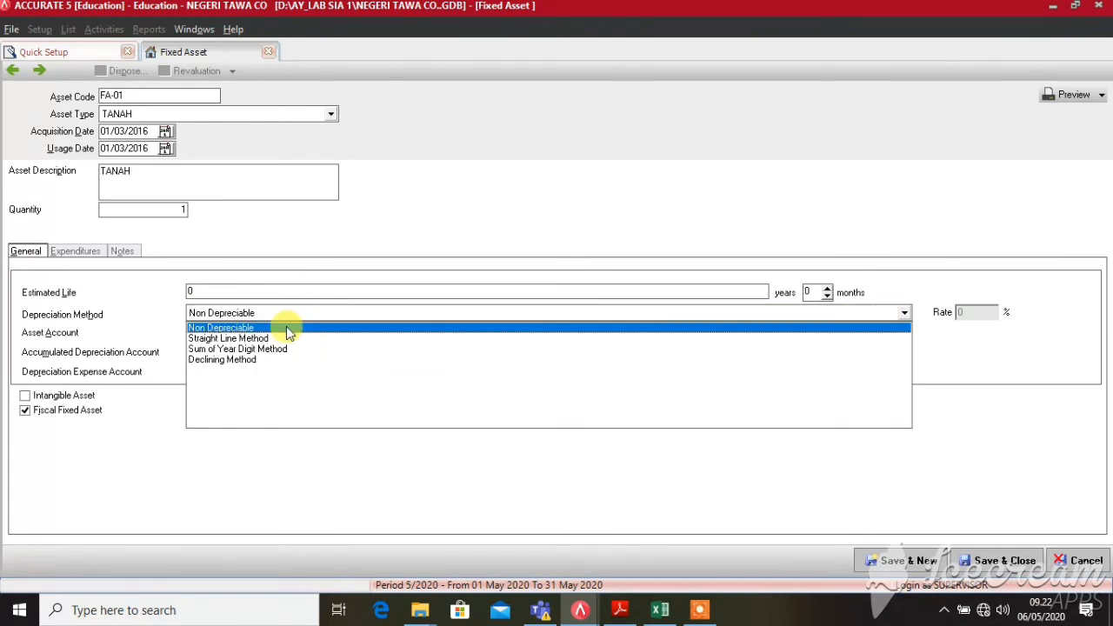
pyautogui.click(286, 326)
pyautogui.click(74, 251)
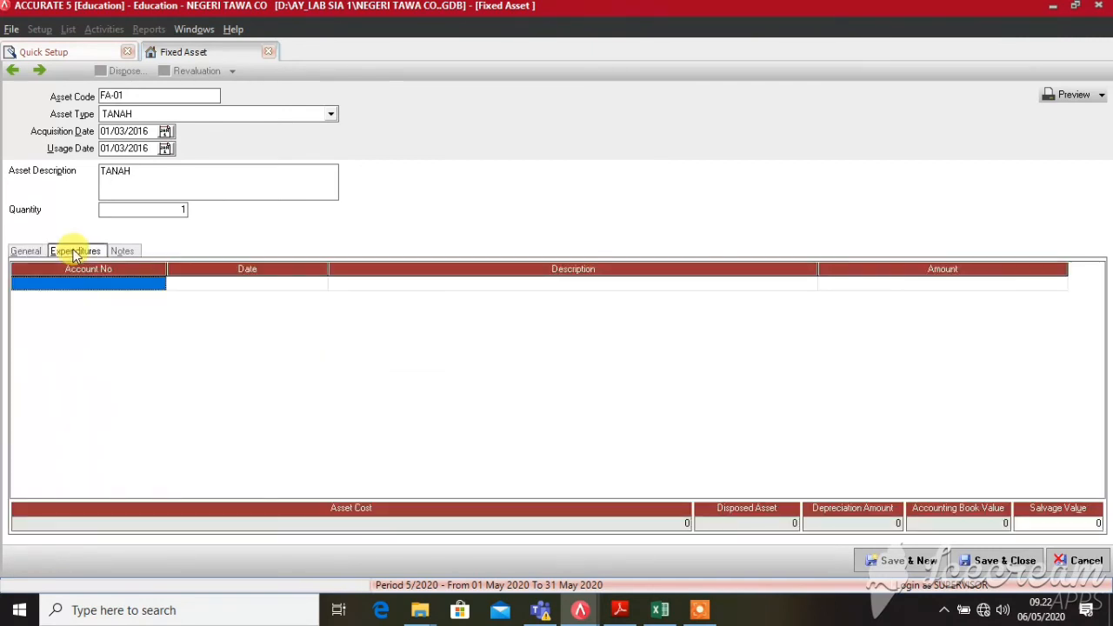
pyautogui.click(75, 281)
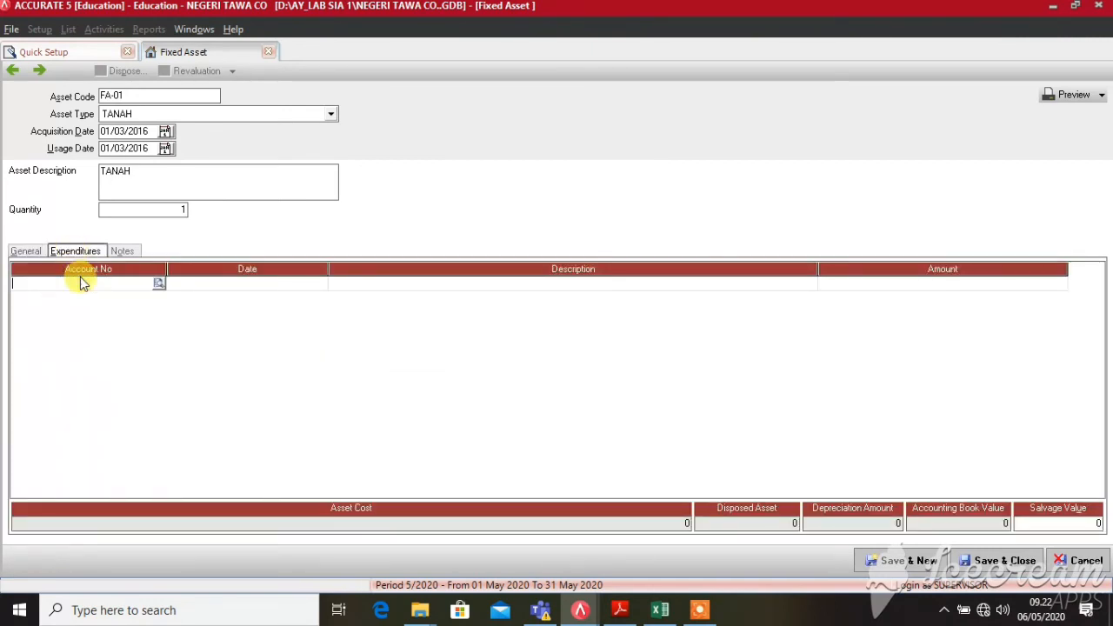
pyautogui.click(159, 285)
pyautogui.click(548, 204)
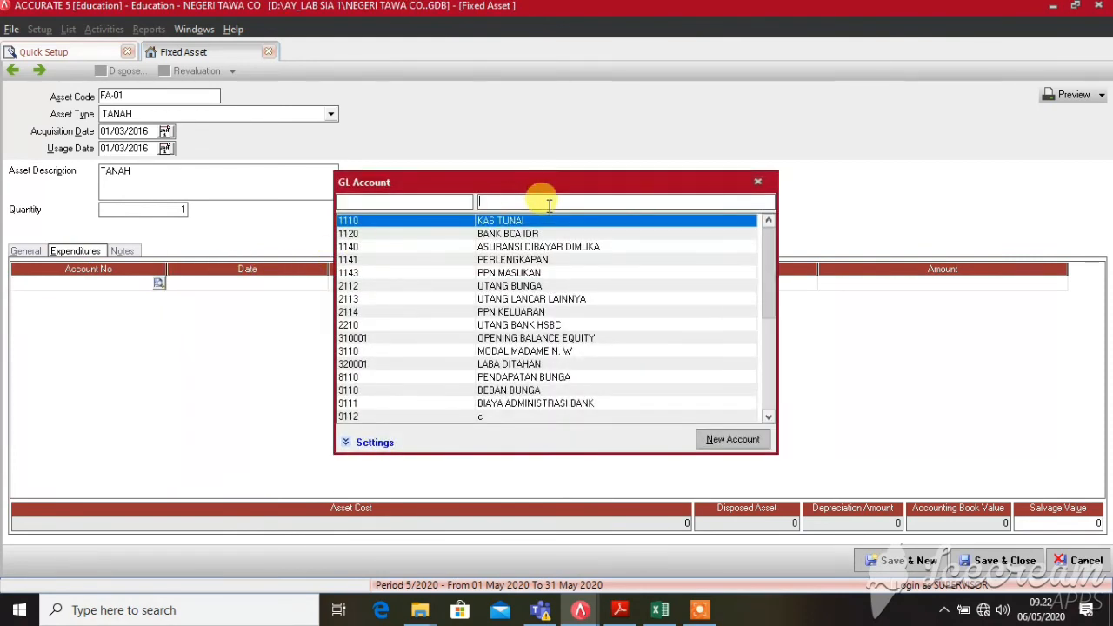
pyautogui.write('OP')
pyautogui.press('Return')
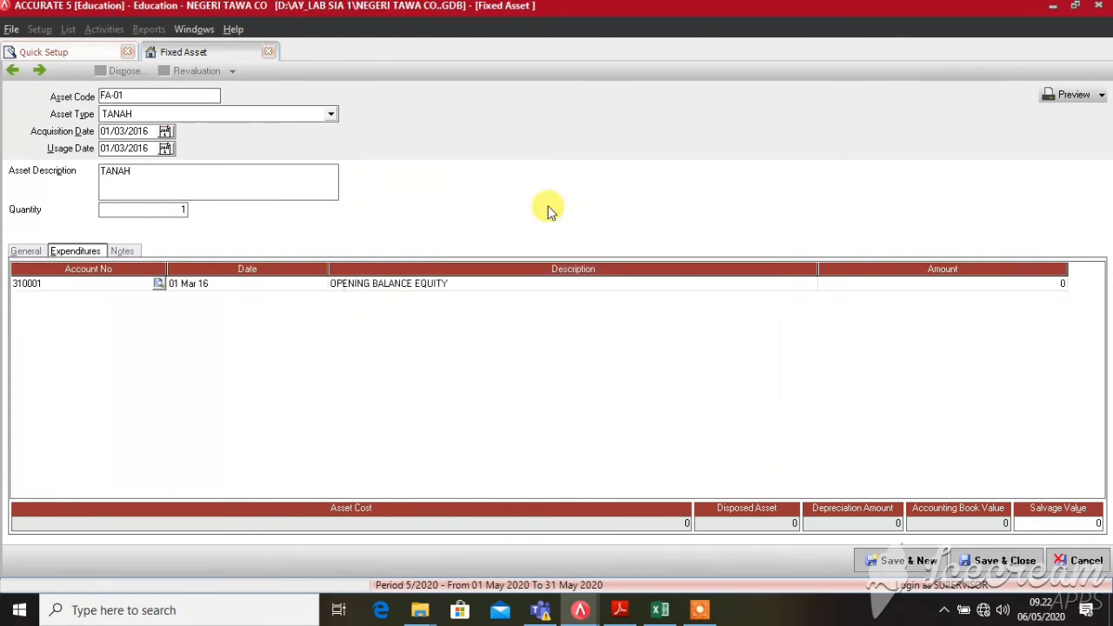
# - Enter an expenditure amount of 350.000.000, then save FA-01 and start a new asset record
pyautogui.press('Tab')
pyautogui.press('Tab')
pyautogui.press('Tab')
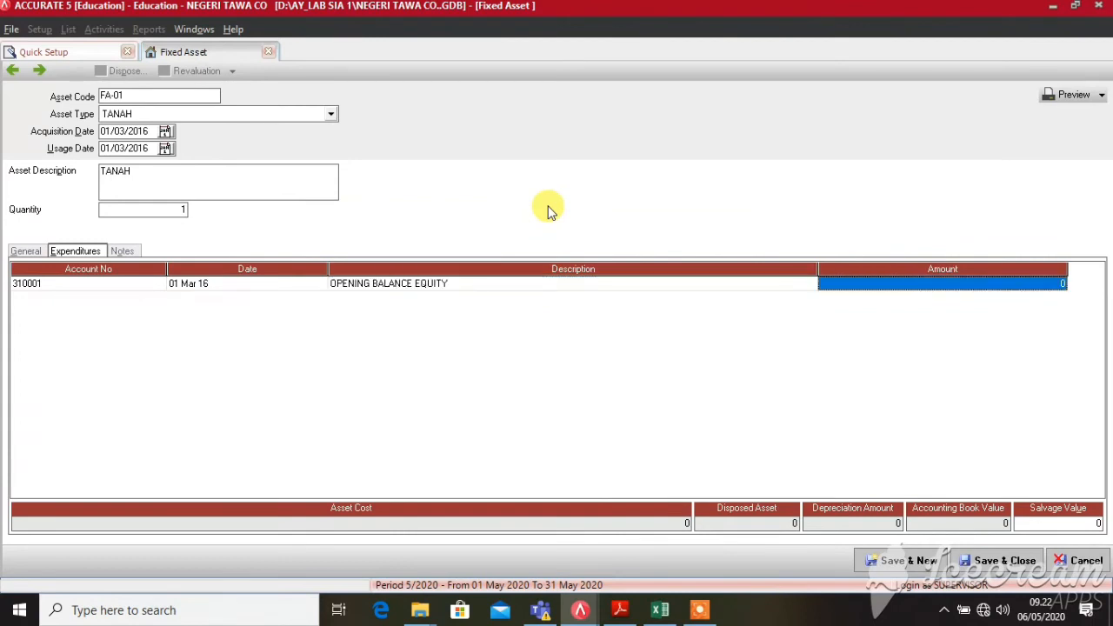
pyautogui.write('35')
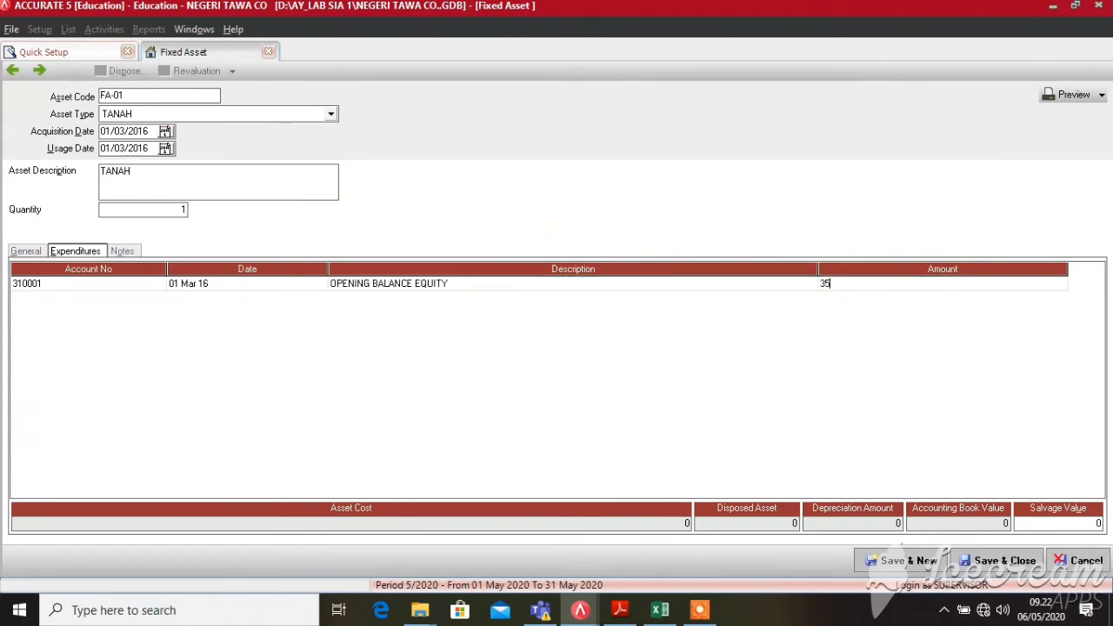
pyautogui.write('0.000.000')
pyautogui.press('Tab')
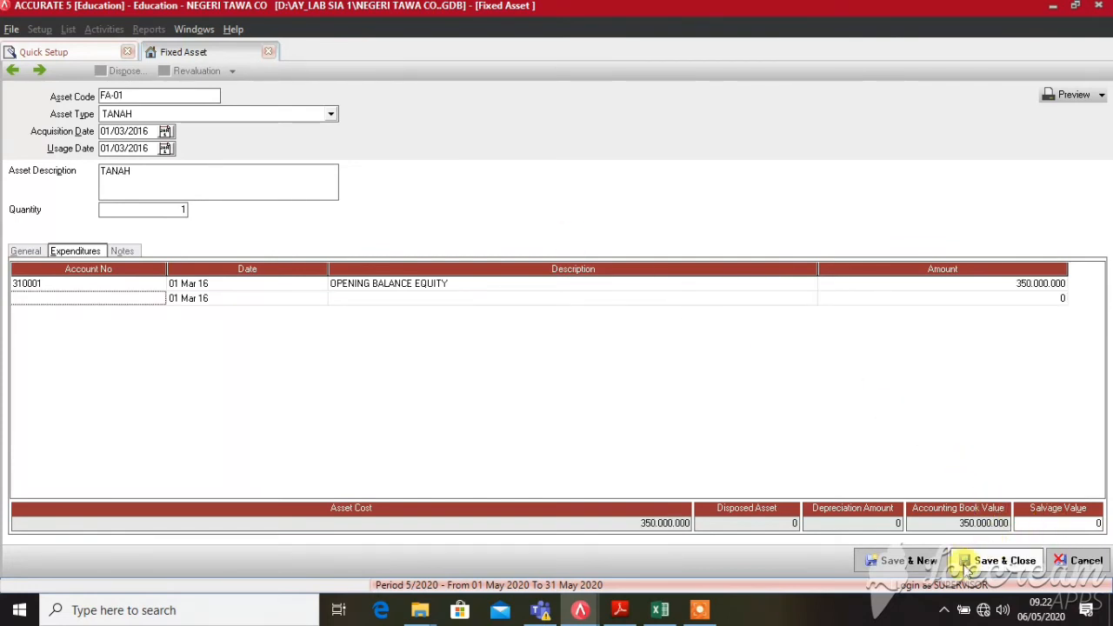
pyautogui.click(924, 561)
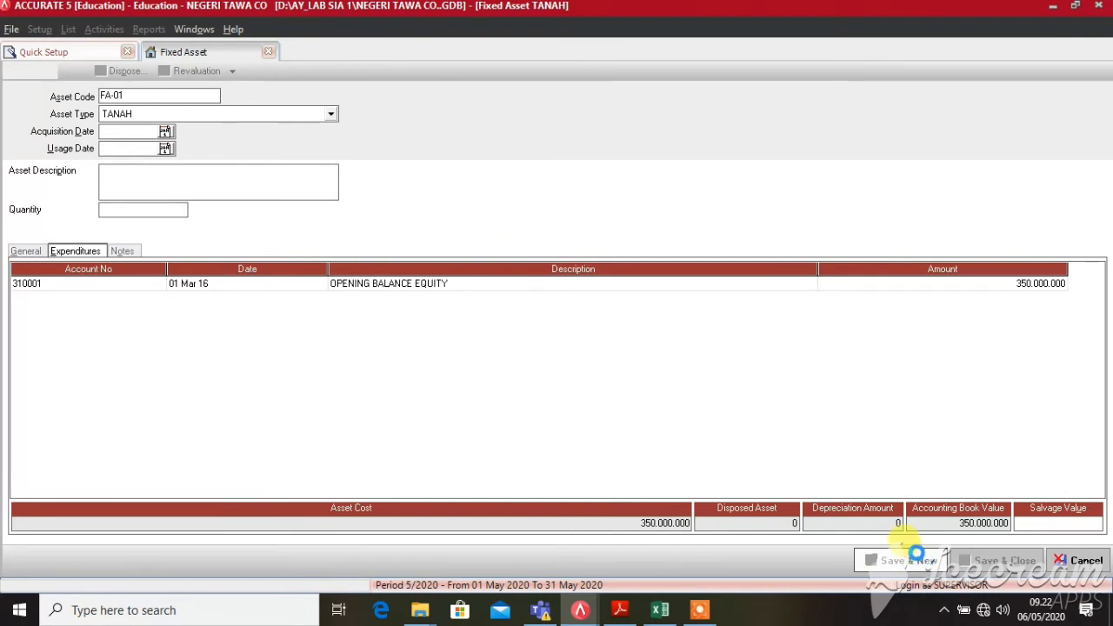
# - Choose GEDUNG as the asset type for FA-02
pyautogui.click(167, 115)
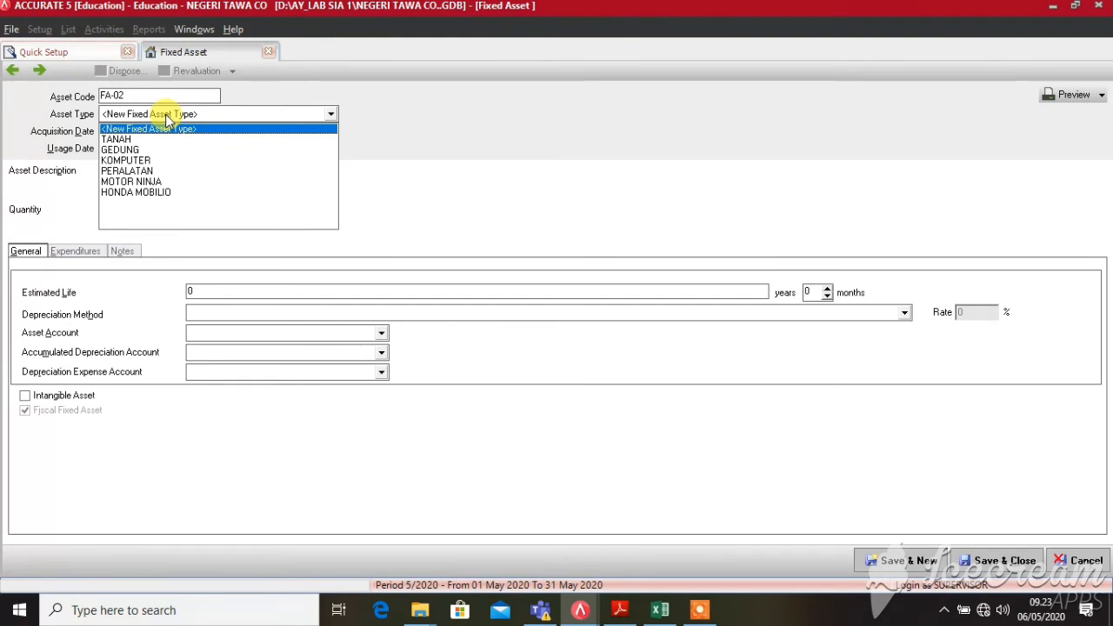
pyautogui.write('GEDUNG')
pyautogui.press('Return')
pyautogui.press('Tab')
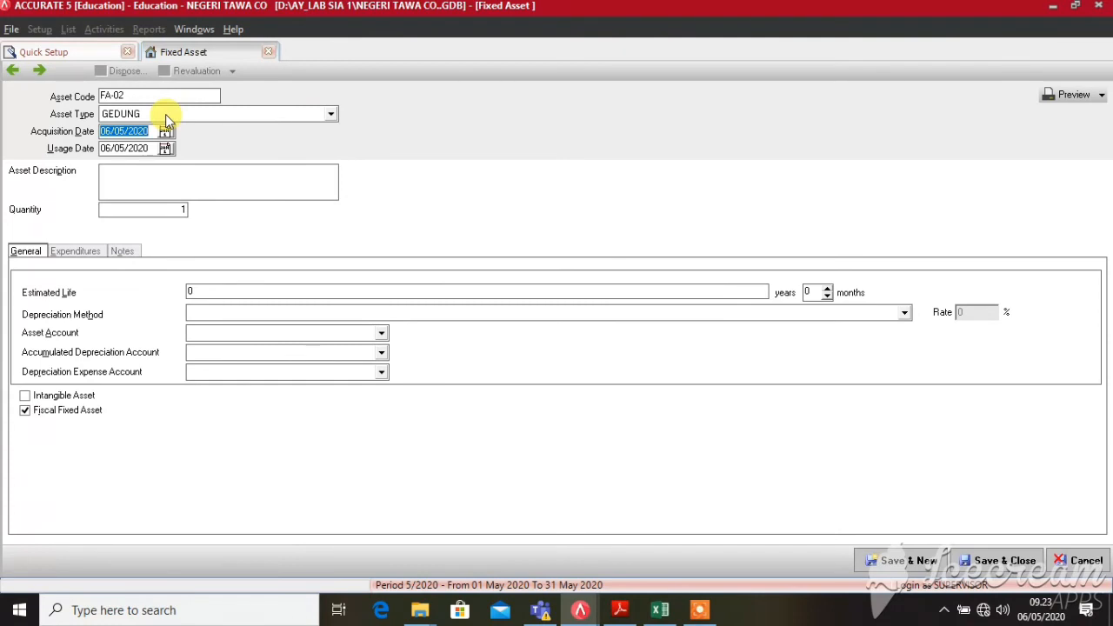
# - Set the acquisition and usage dates of FA-02 to 01/03/2016 and enter GEDUNG as its description
pyautogui.write('01/03/2016')
pyautogui.press('Tab')
pyautogui.write('01/')
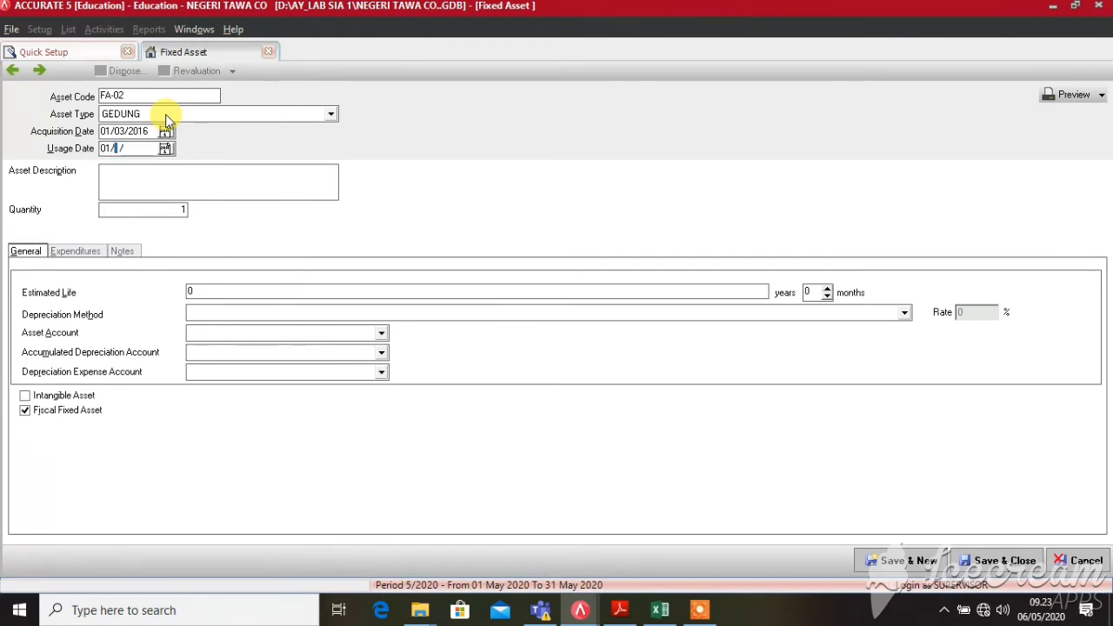
pyautogui.write('03/2016')
pyautogui.press('Tab')
pyautogui.write('GEDUNG')
# - Set the estimated life of FA-02 to 10 years and its depreciation method to Straight Line Method
pyautogui.click(227, 294)
pyautogui.write('10')
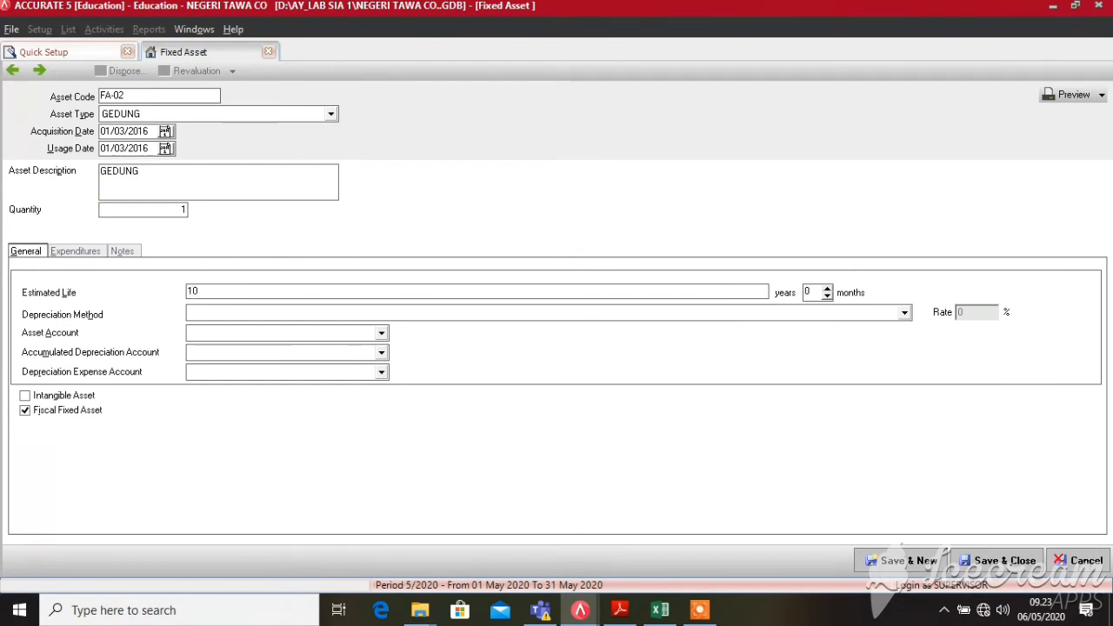
pyautogui.press('Tab')
pyautogui.press('Tab')
pyautogui.write('s')
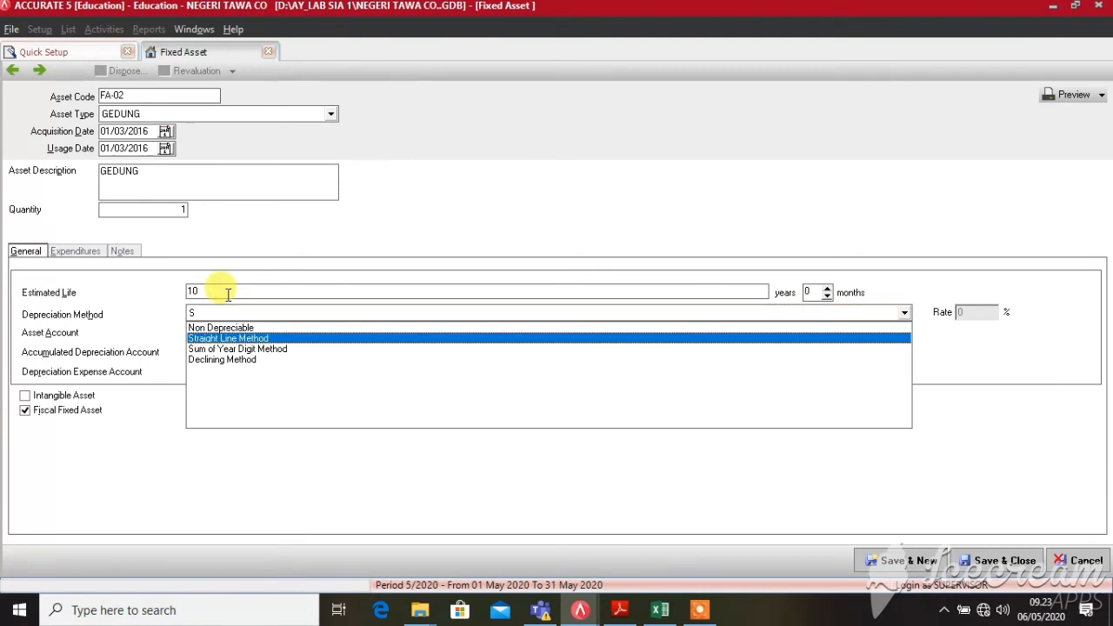
pyautogui.press('Return')
pyautogui.press('Tab')
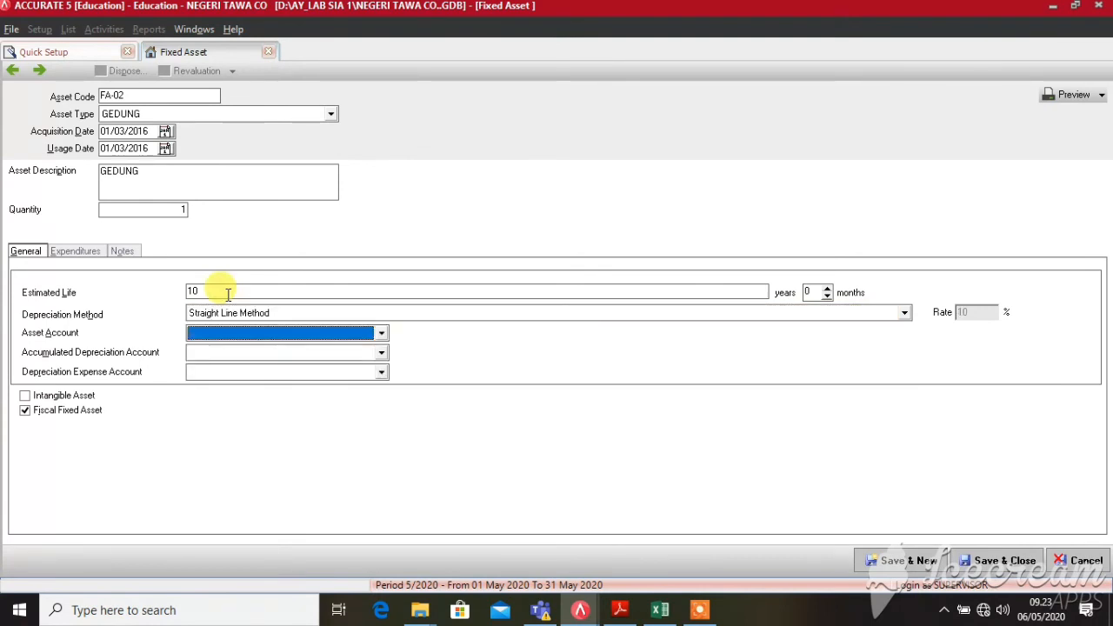
# - Choose GEDUNG as the asset account for FA-02
pyautogui.write('g')
pyautogui.press('Return')
pyautogui.press('Tab')
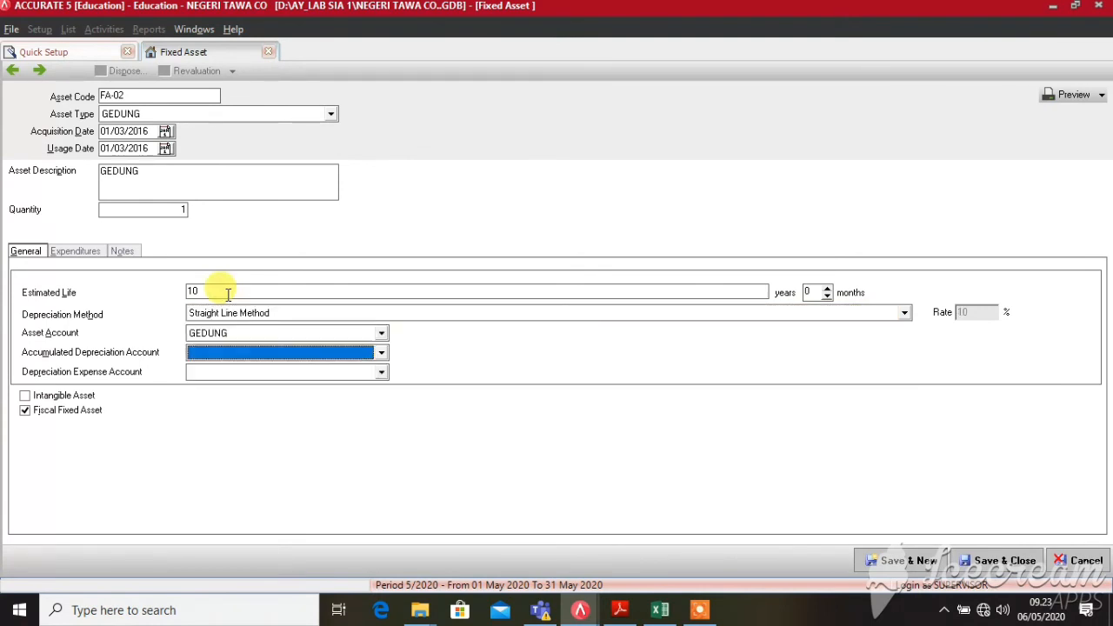
# - Choose AKUM. PENY. GEDUNG as the accumulated depreciation account for FA-02
pyautogui.write('A')
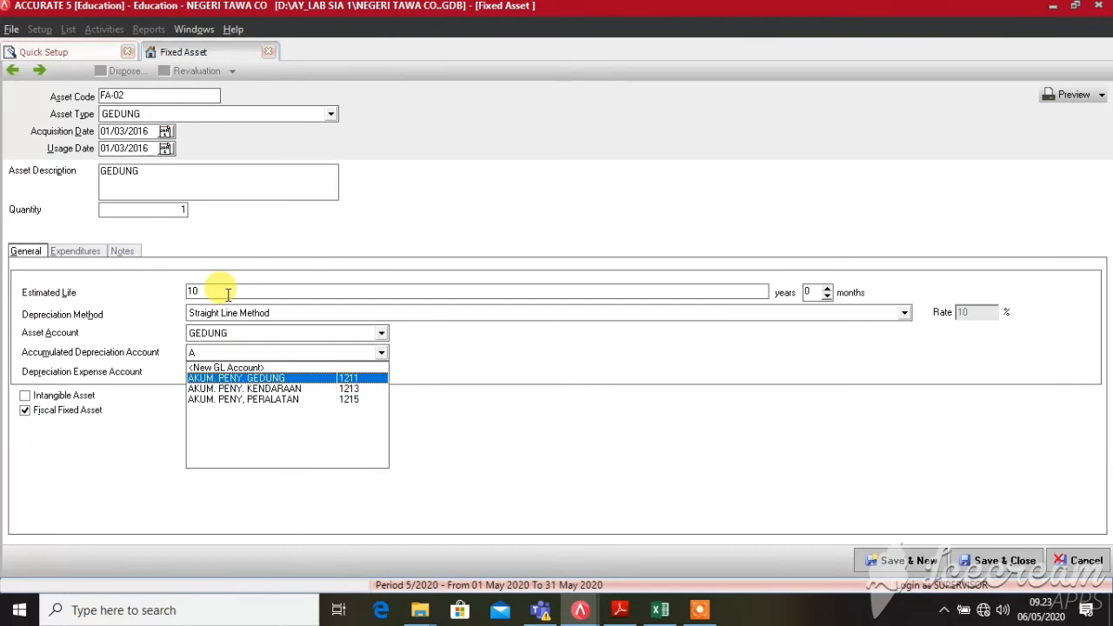
pyautogui.press('Return')
pyautogui.press('Tab')
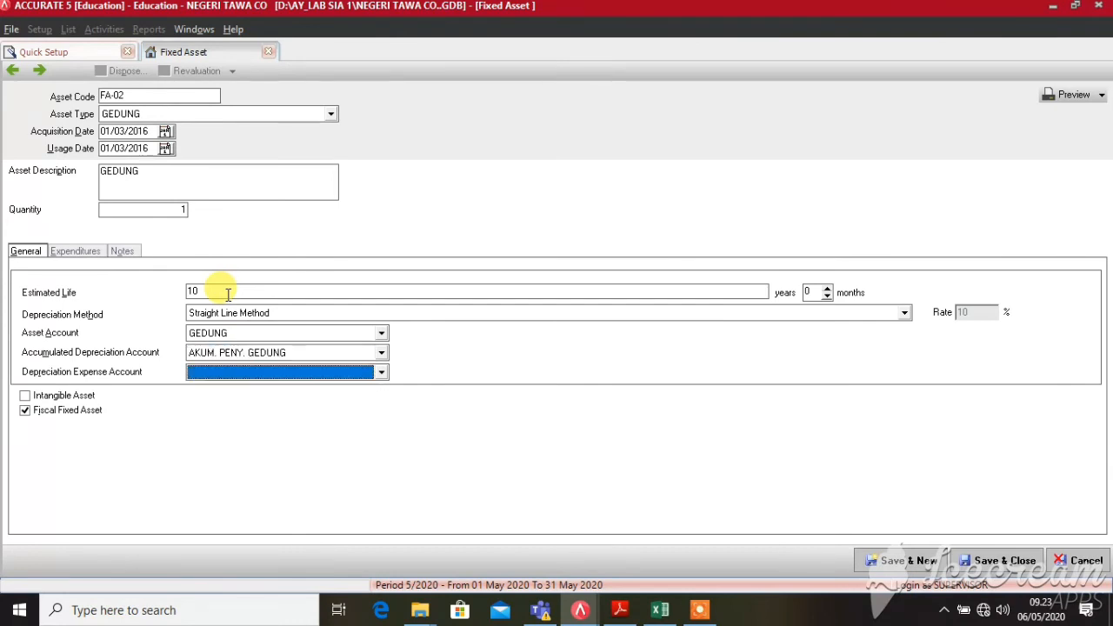
# - Choose BEBAN PENYUSUTAN GEDUNG as the depreciation expense account for FA-02
pyautogui.write('BE')
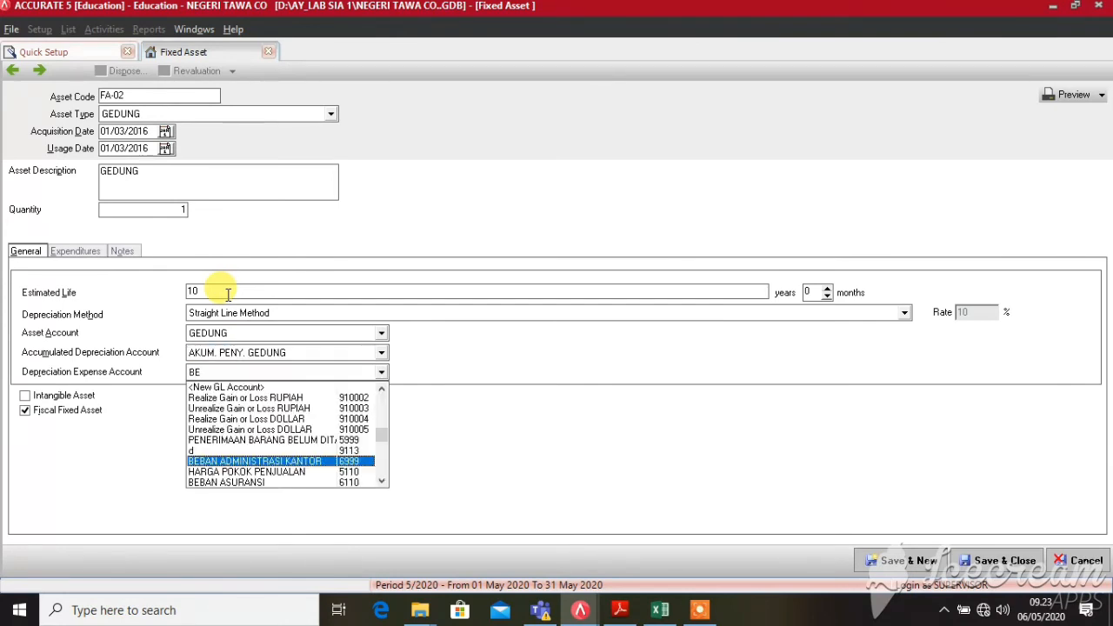
pyautogui.press('Up')
pyautogui.press('Up')
pyautogui.press('Down')
pyautogui.press('Down')
pyautogui.press('Down')
pyautogui.press('Down')
pyautogui.press('Down')
pyautogui.press('Down')
pyautogui.press('Down')
pyautogui.press('Down')
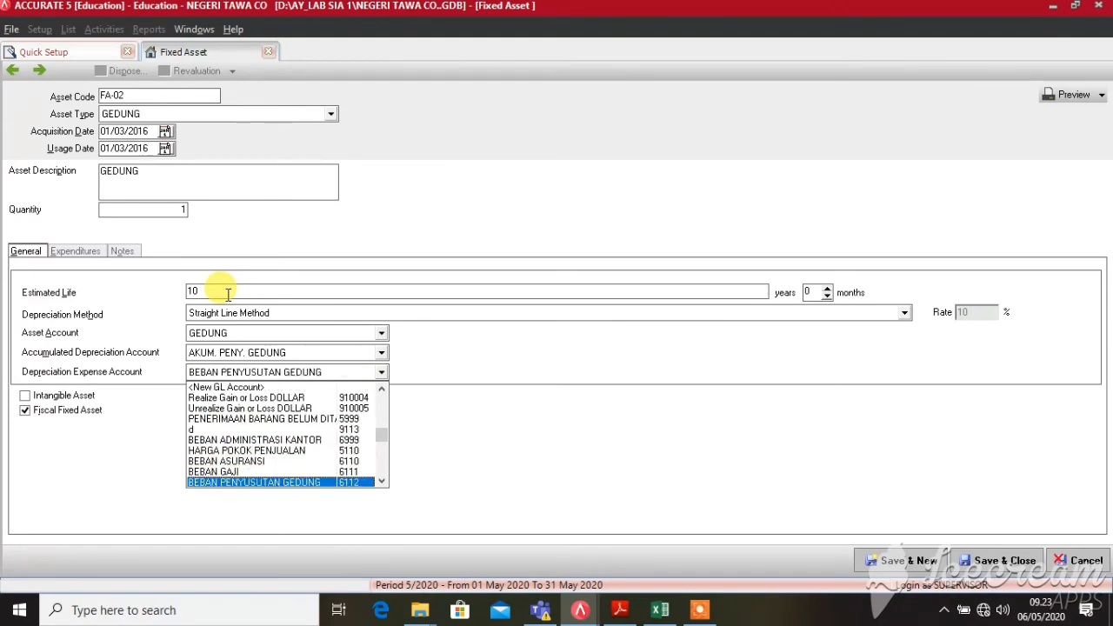
pyautogui.press('Up')
pyautogui.press('Up')
pyautogui.press('Up')
pyautogui.press('Down')
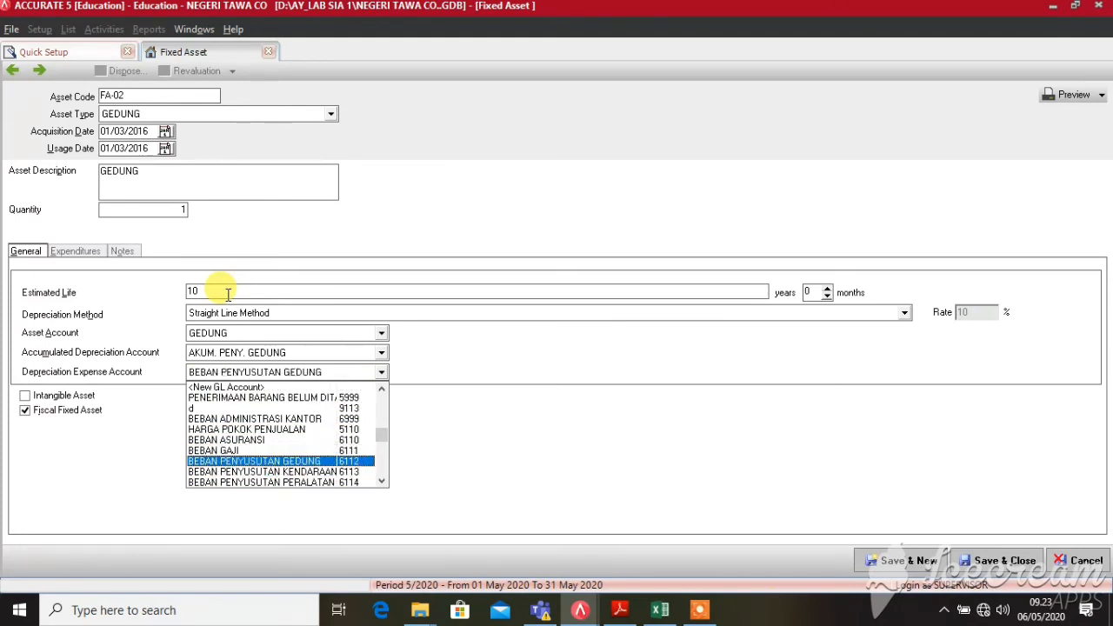
pyautogui.press('Return')
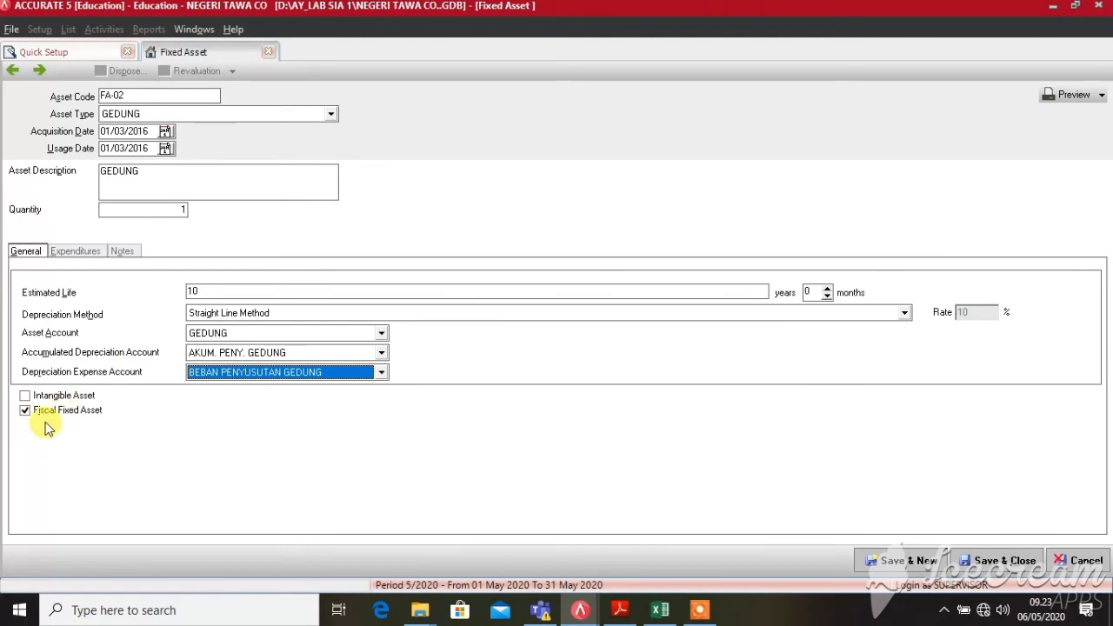
# - Add an expenditure line to FA-02 using the OPENING BALANCE EQUITY account
pyautogui.click(80, 254)
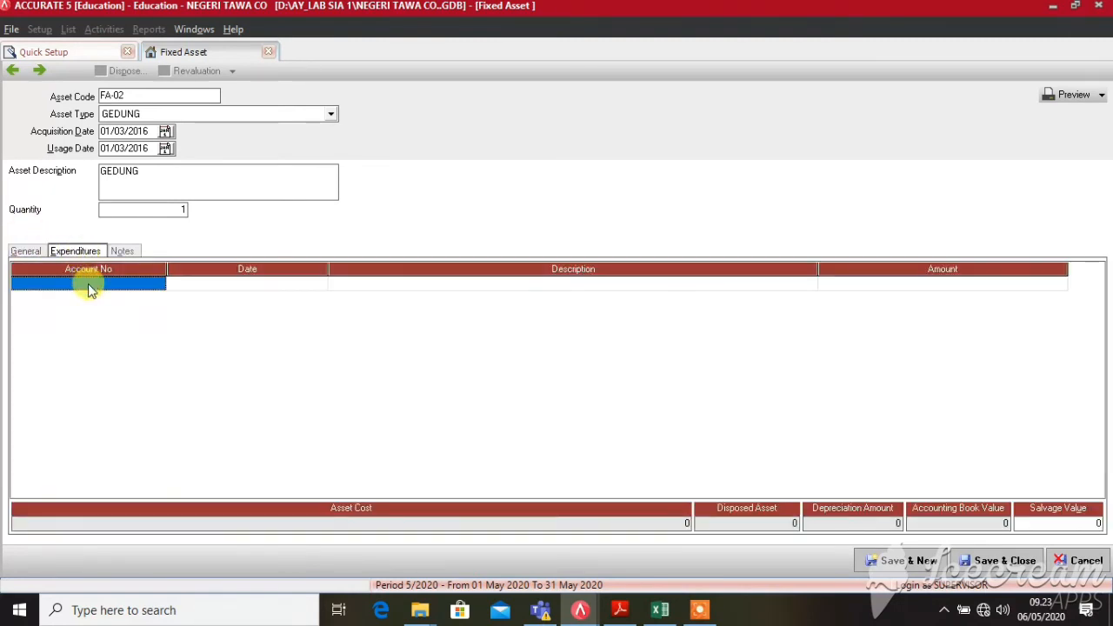
pyautogui.click(159, 284)
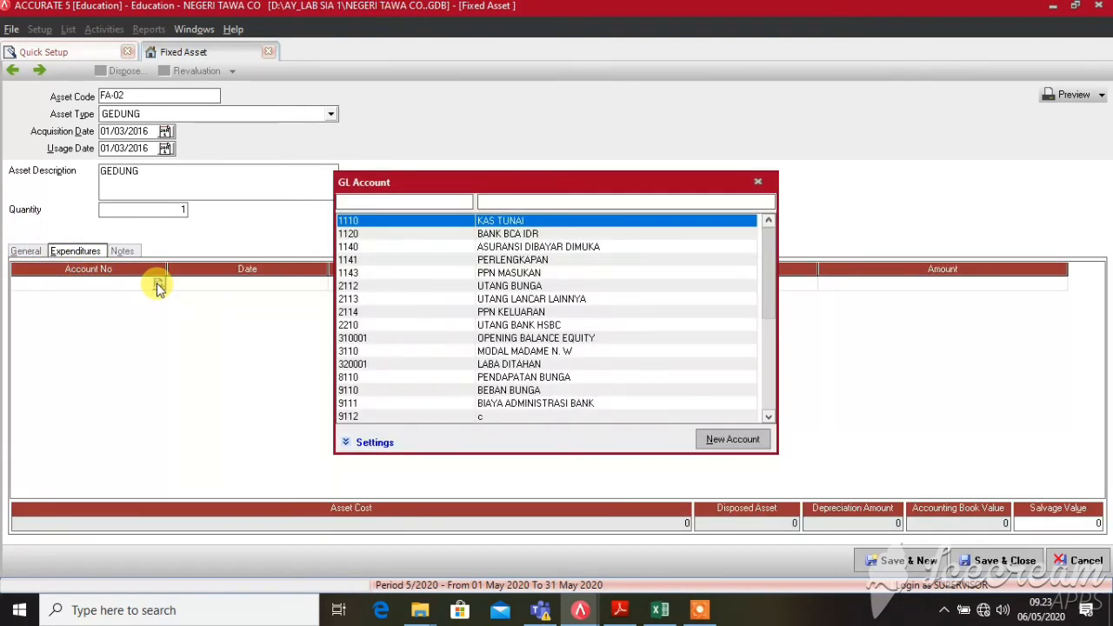
pyautogui.write('310')
pyautogui.press('Return')
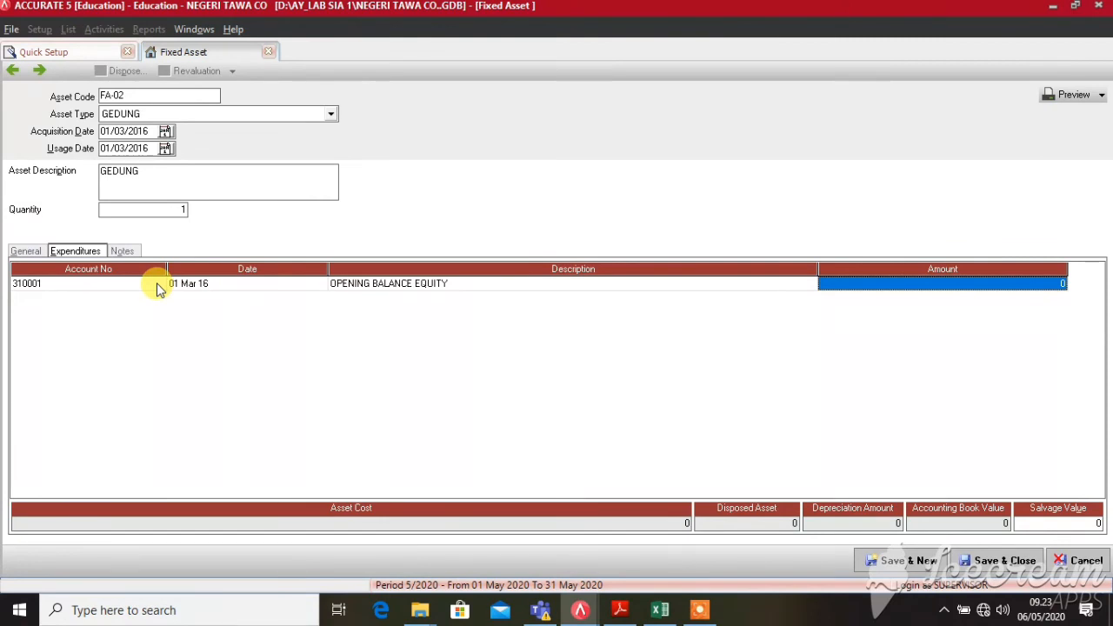
# - Set the FA-02 expenditure amount to 250.000.000 and save the asset, continuing with a new record
pyautogui.write('250.')
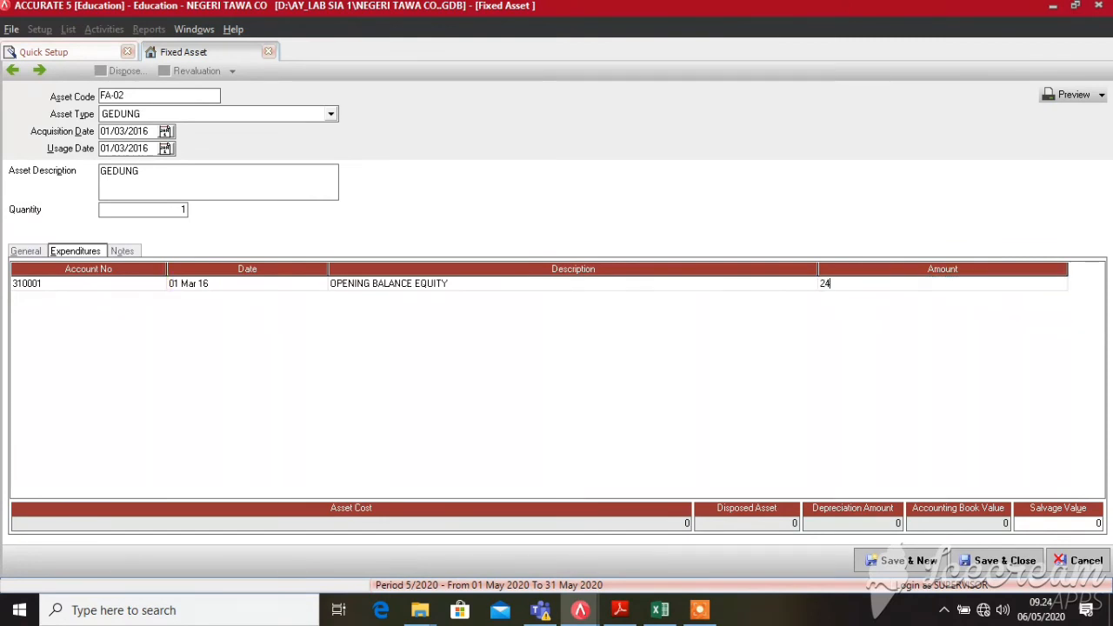
pyautogui.write('000.000')
pyautogui.press('Return')
pyautogui.click(165, 285)
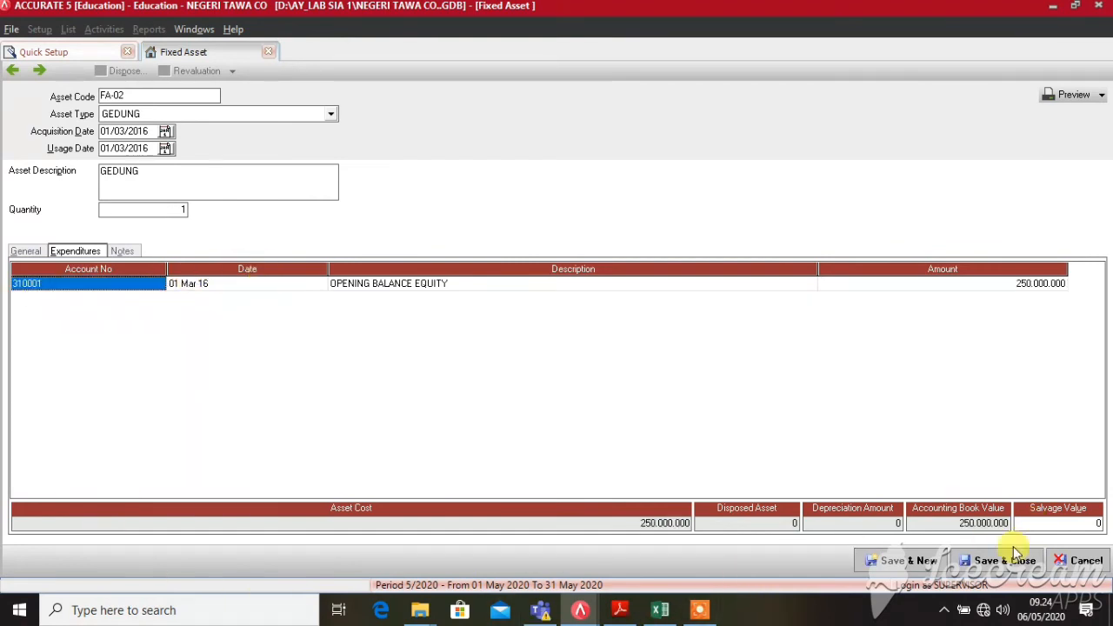
pyautogui.click(888, 560)
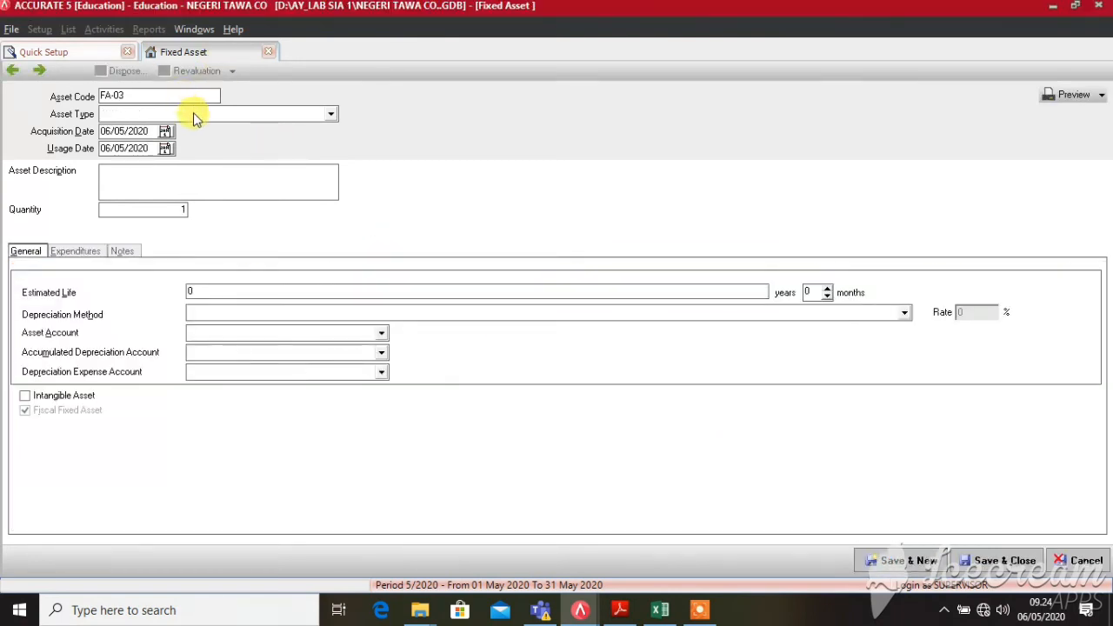
# - Choose KOMPUTER as the asset type for FA-03
pyautogui.click(197, 116)
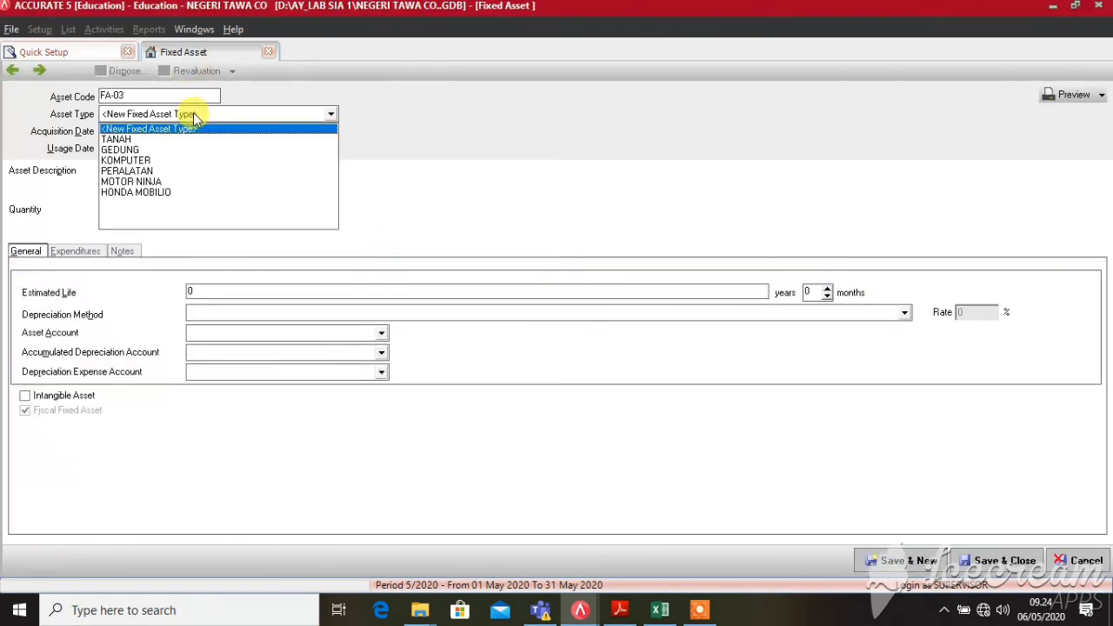
pyautogui.write('KO')
pyautogui.press('Tab')
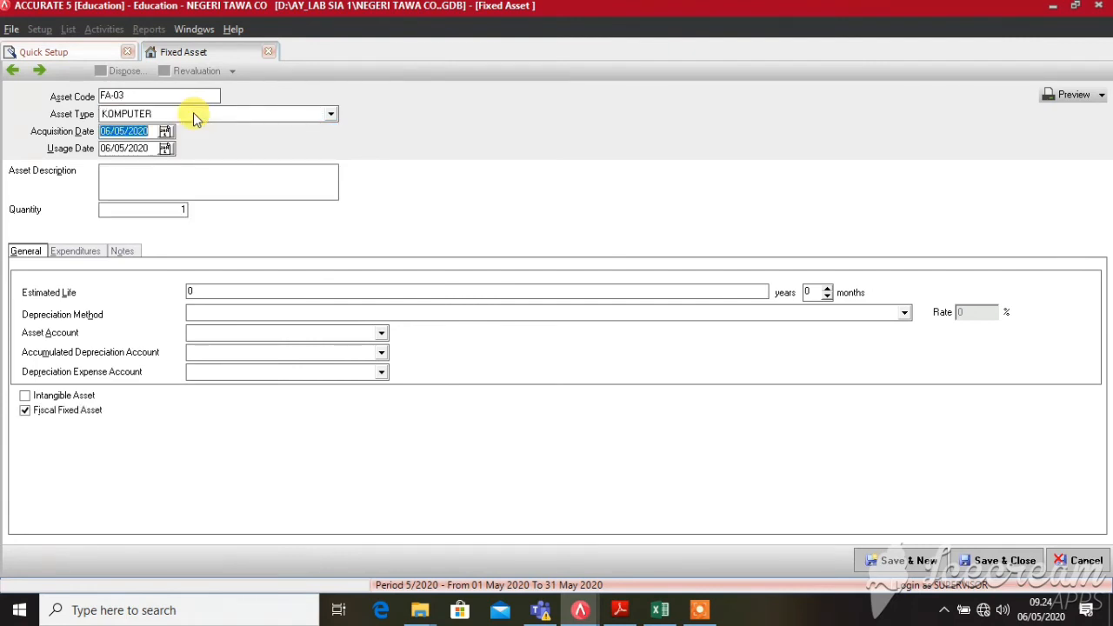
# - Set the acquisition and usage dates of FA-03 to 01/09/2016 and enter KOMPUTER as its description
pyautogui.write('01/09/2016')
pyautogui.press('Tab')
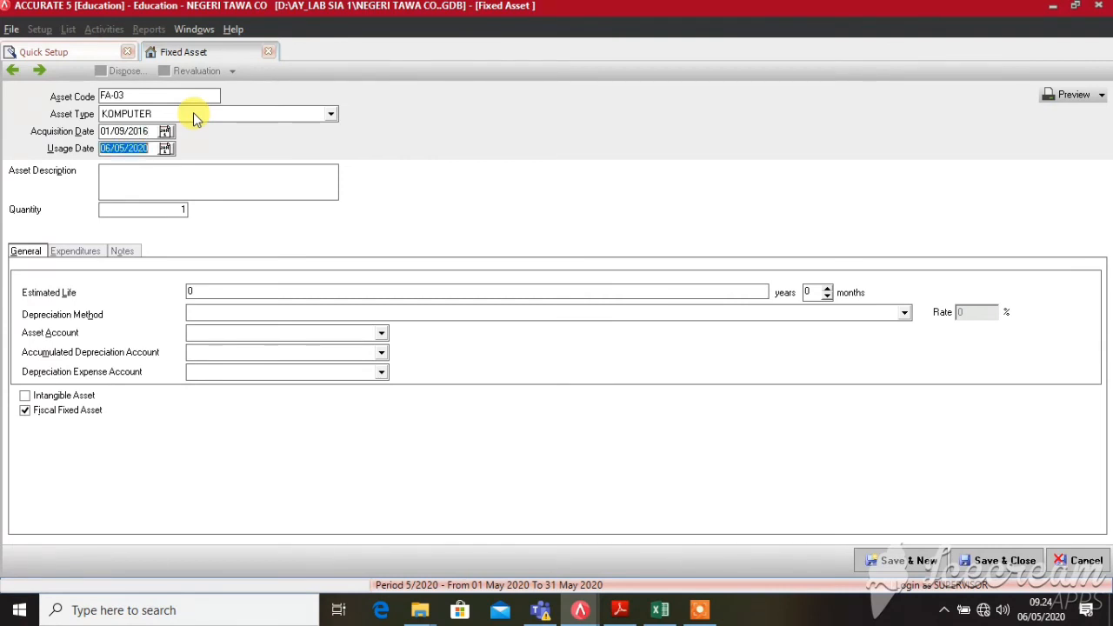
pyautogui.write('01/09/2016')
pyautogui.press('Tab')
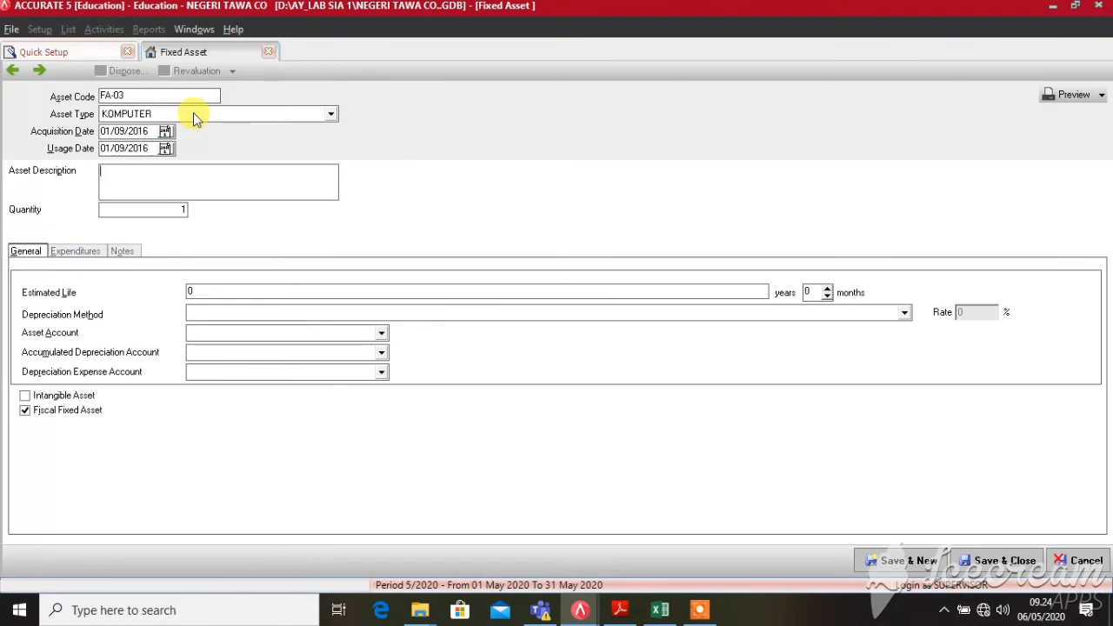
pyautogui.write('KOMPUTER')
pyautogui.press('Tab')
# - Set the estimated life of FA-03 to 4 years and its depreciation method to Straight Line Method
pyautogui.click(254, 293)
pyautogui.press('BackSpace')
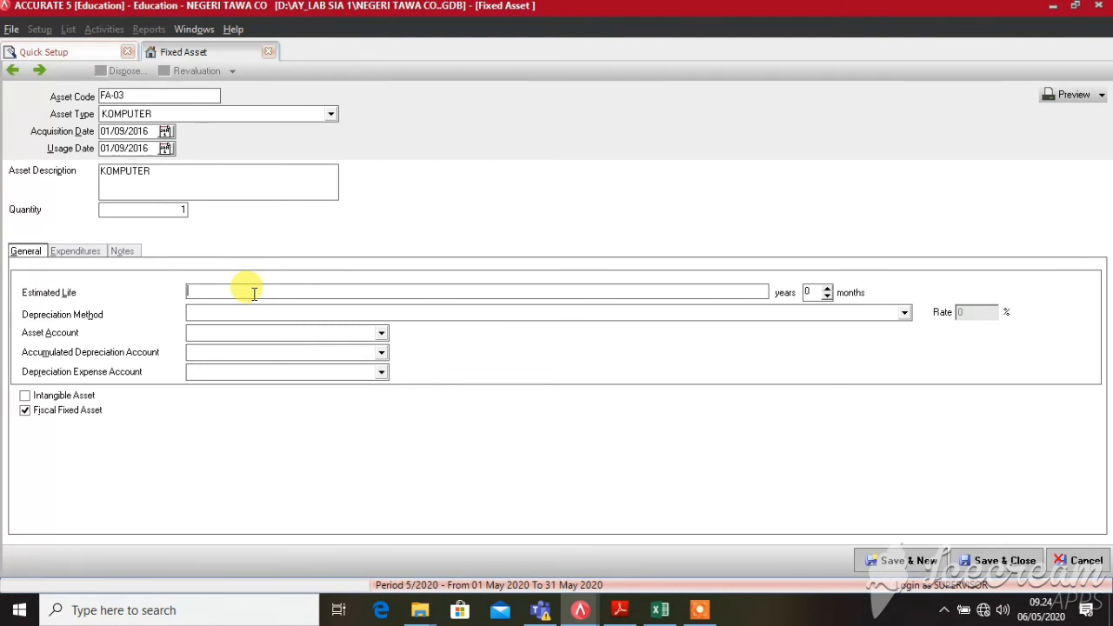
pyautogui.write('4')
pyautogui.press('Tab')
pyautogui.press('Tab')
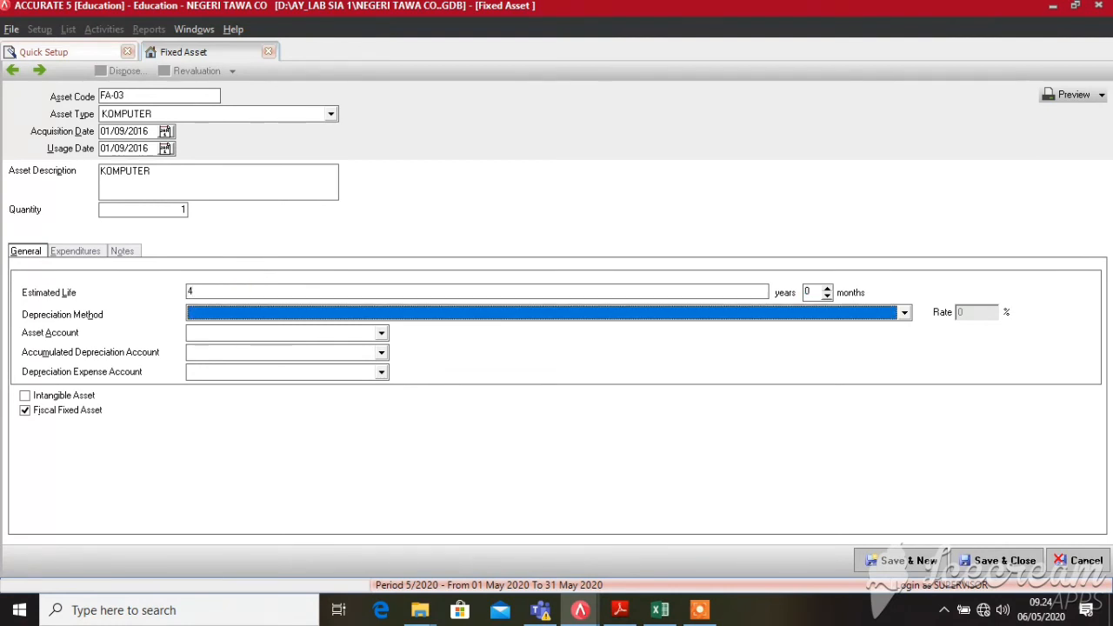
pyautogui.write('S')
pyautogui.press('Return')
pyautogui.press('Tab')
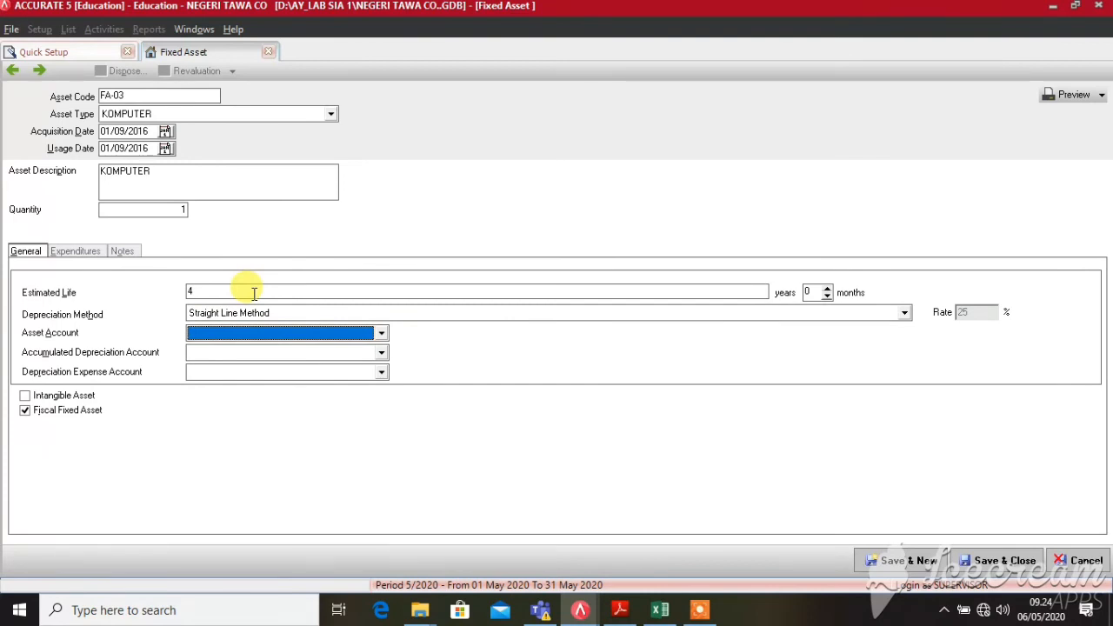
# - Choose PERALATAN as the asset account and AKUM. PENY, PERALATAN as the accumulated depreciation account for FA-03
pyautogui.write('P')
pyautogui.press('Return')
pyautogui.press('Tab')
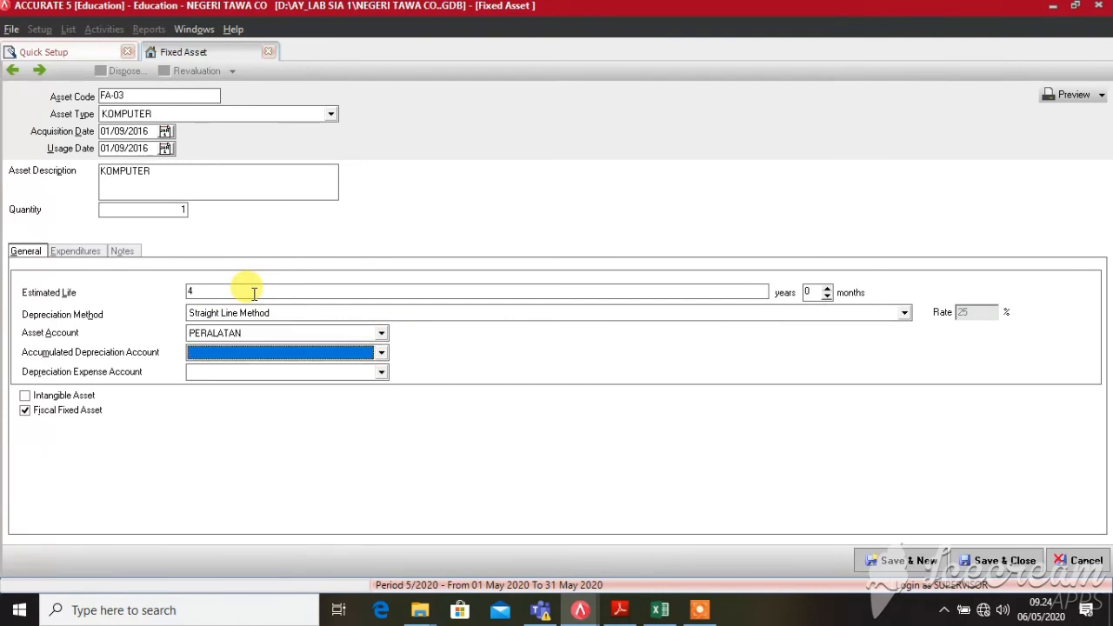
pyautogui.write('A')
pyautogui.press('Down')
pyautogui.press('Down')
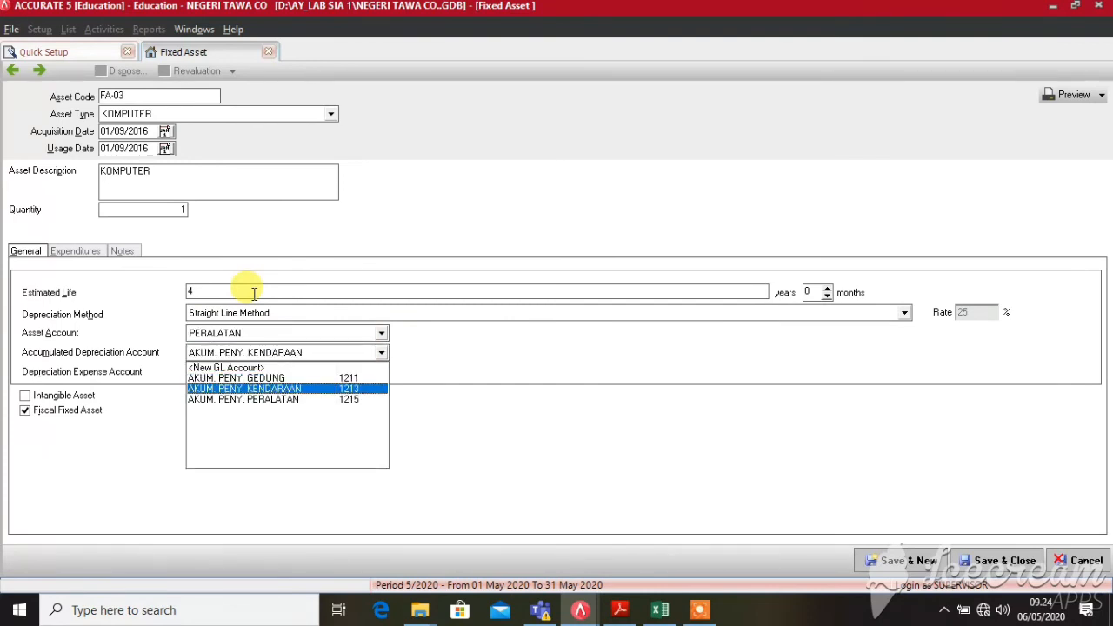
pyautogui.press('Return')
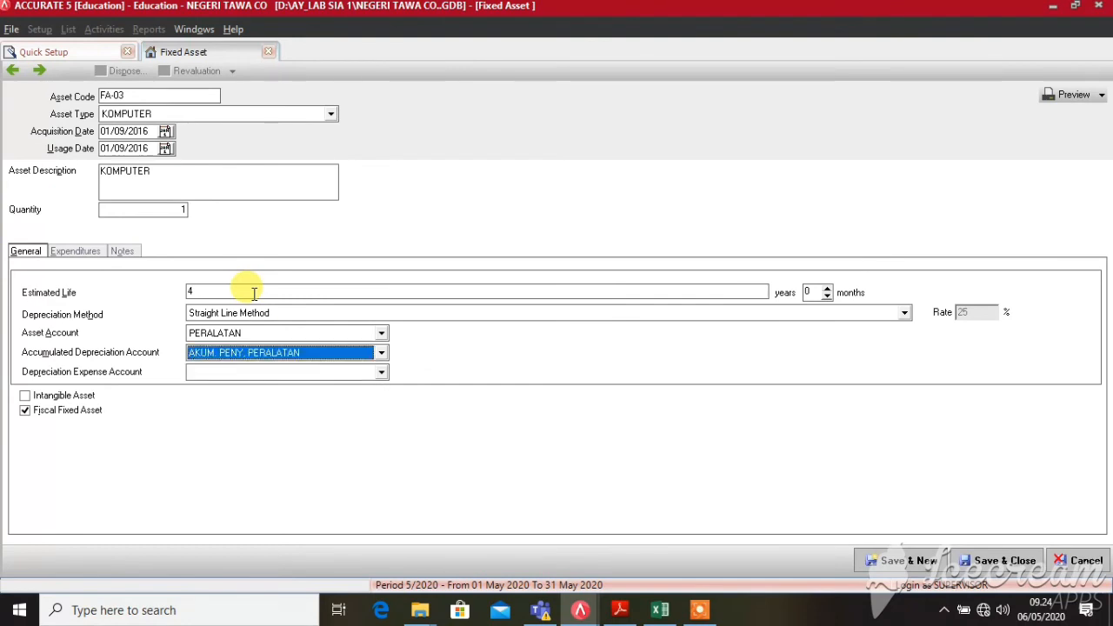
# - Choose BEBAN PENYUSUTAN PERALATAN as the depreciation expense account for FA-03
pyautogui.press('Tab')
pyautogui.write('BEBAN PEN')
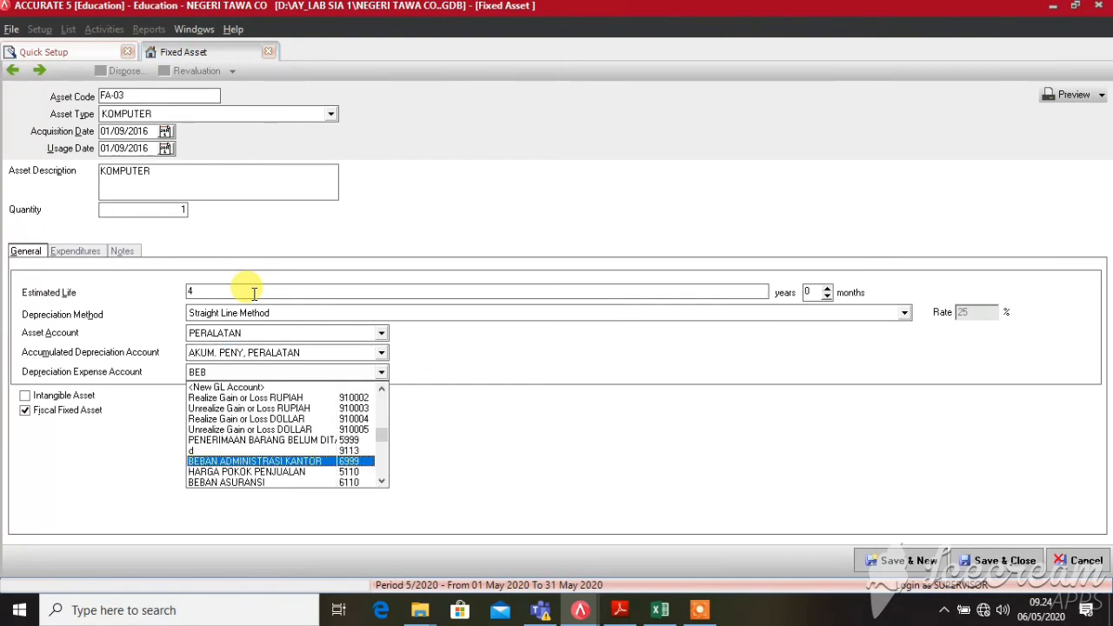
pyautogui.press('Down')
pyautogui.press('Down')
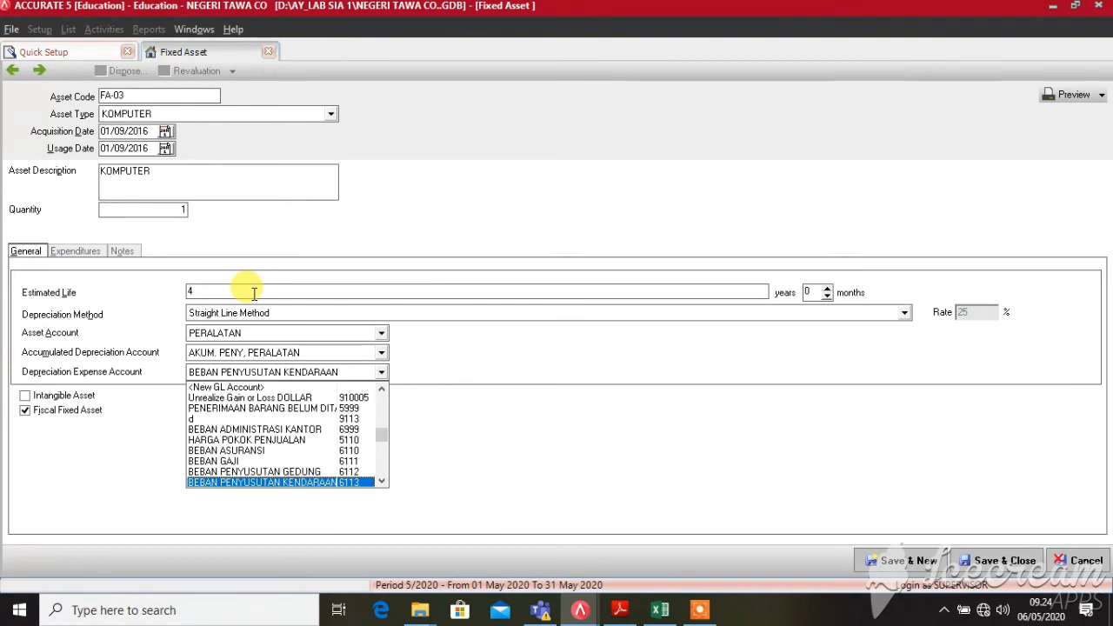
pyautogui.press('Return')
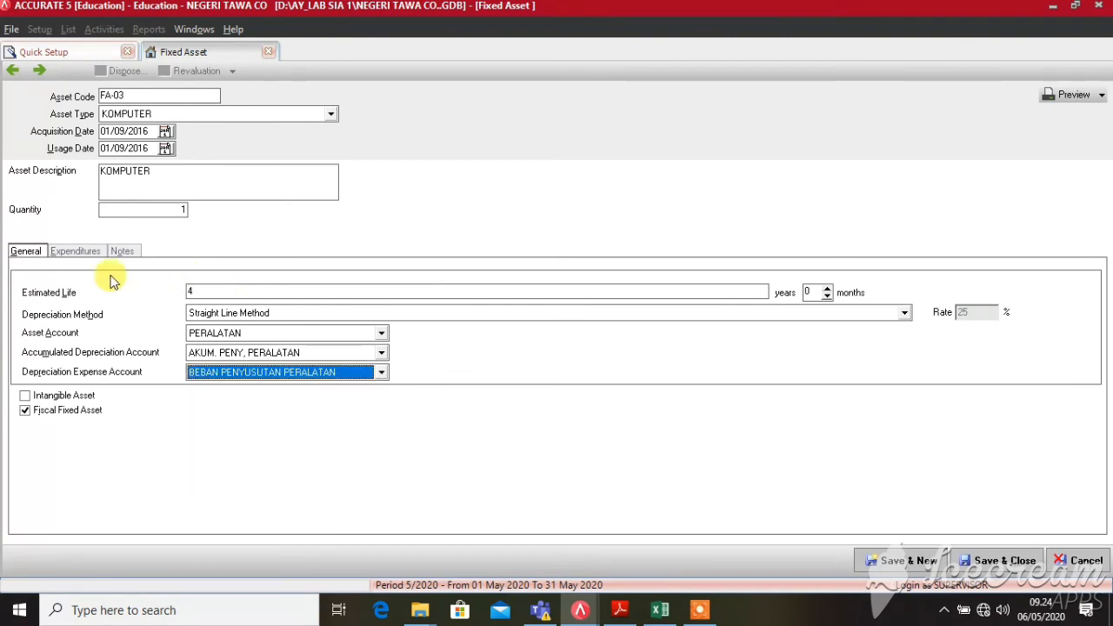
# - Add an expenditure line to FA-03 using the OPENING BALANCE EQUITY account
pyautogui.click(87, 250)
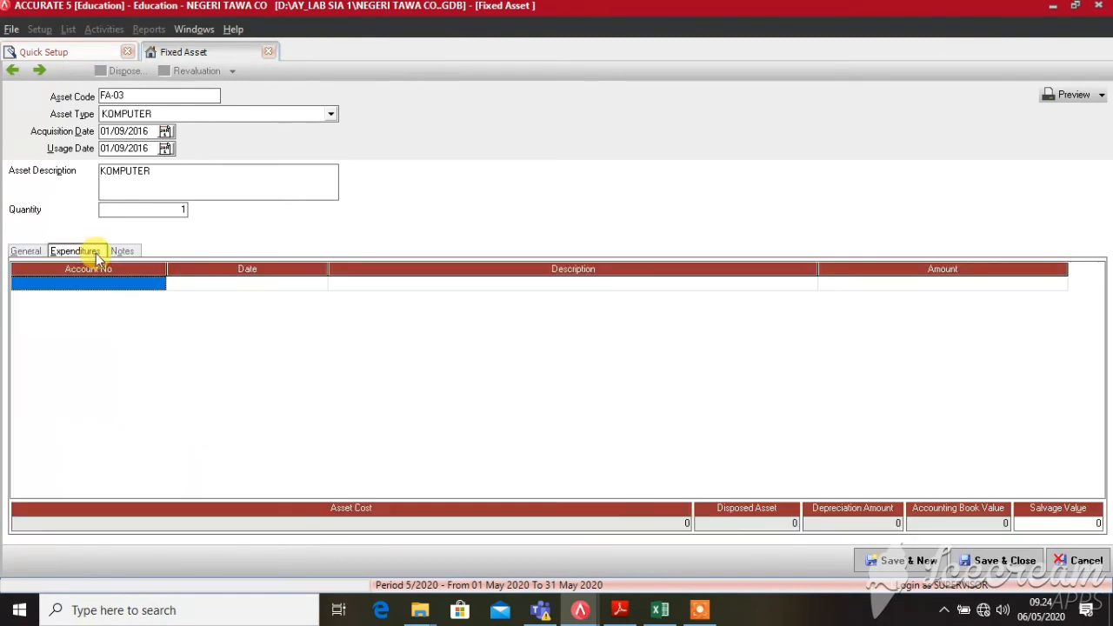
pyautogui.click(108, 281)
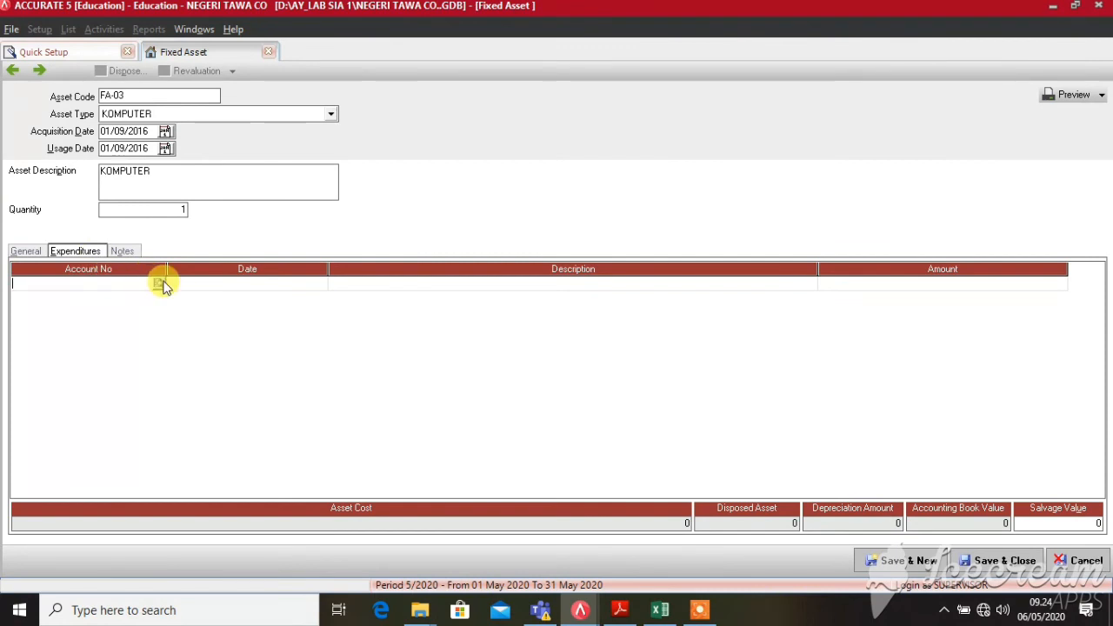
pyautogui.click(158, 283)
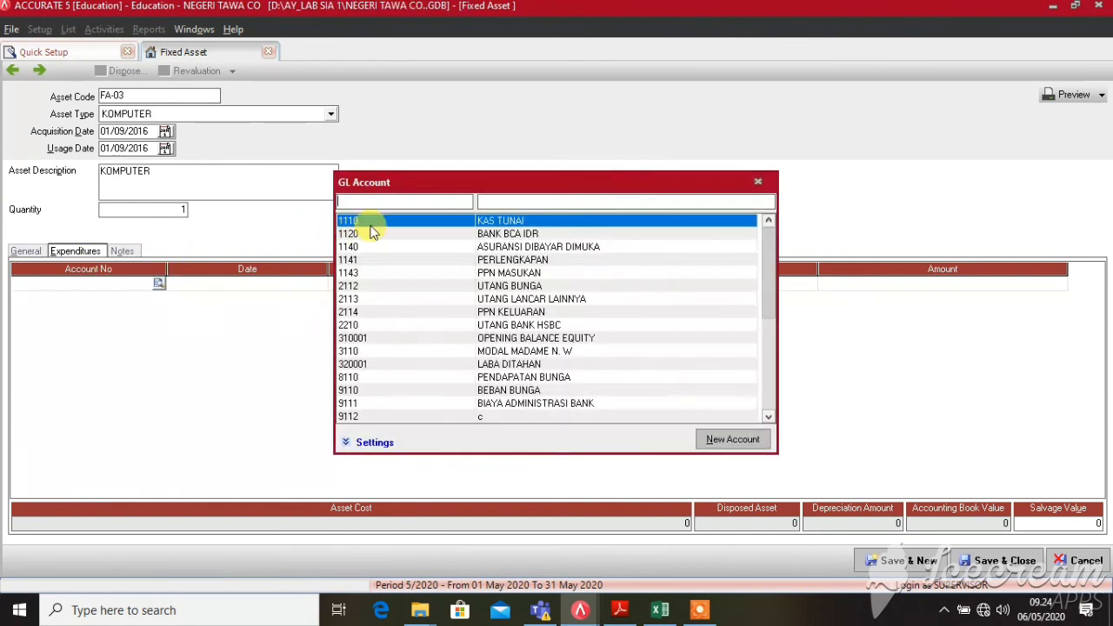
pyautogui.click(491, 200)
pyautogui.write('OP')
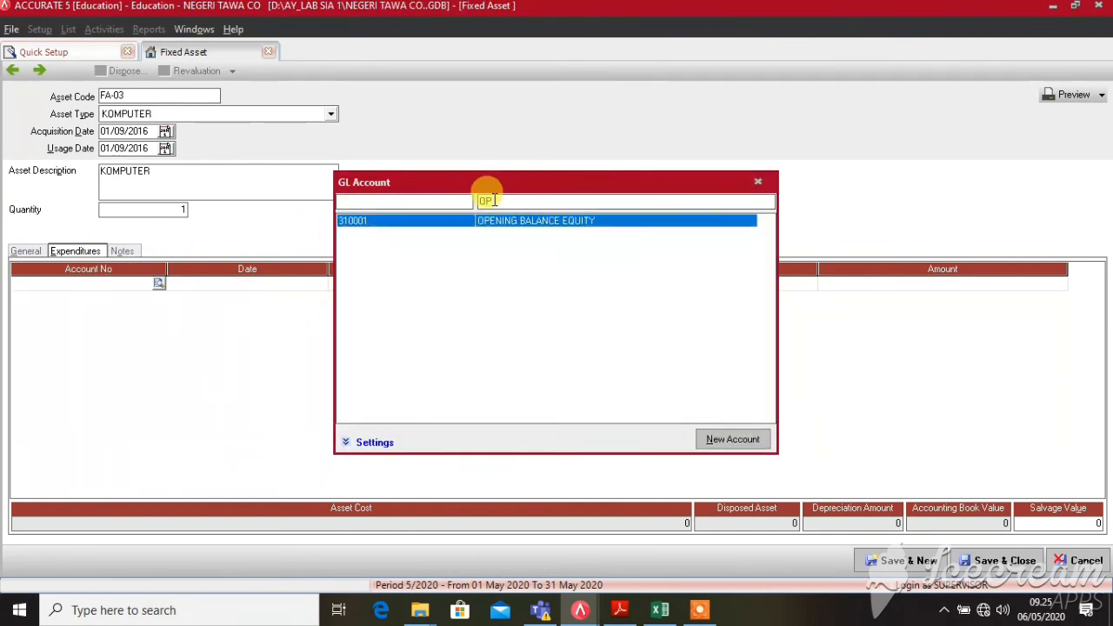
pyautogui.press('Return')
pyautogui.press('Return')
pyautogui.press('Return')
pyautogui.press('Return')
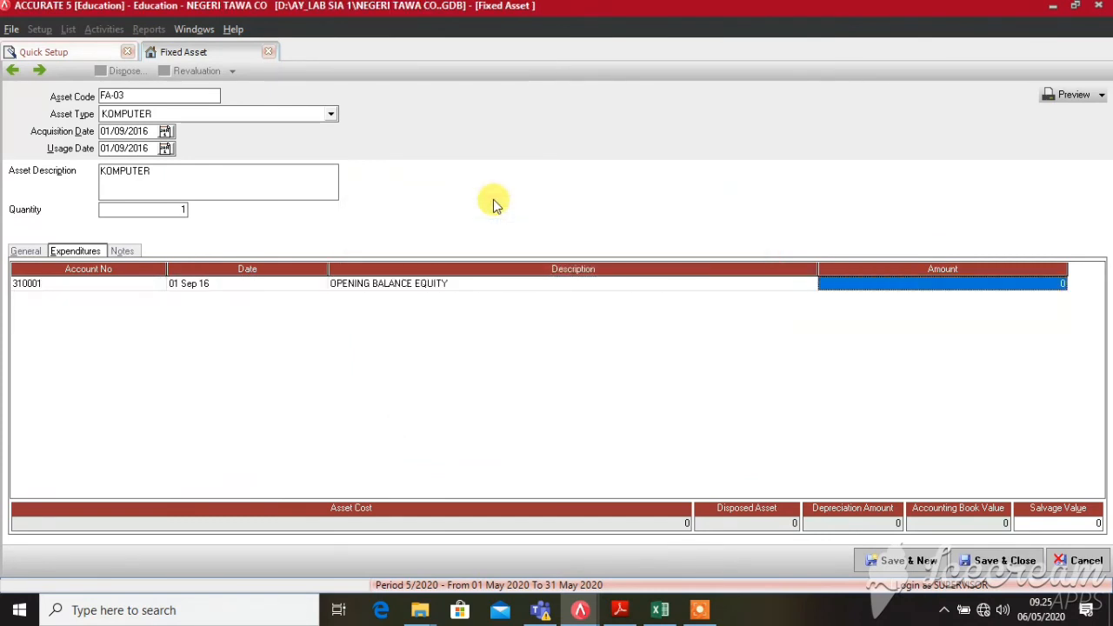
# - Set the FA-03 expenditure amount to 10.000.000 and save the asset, continuing with a new record
pyautogui.write('10.000.0')
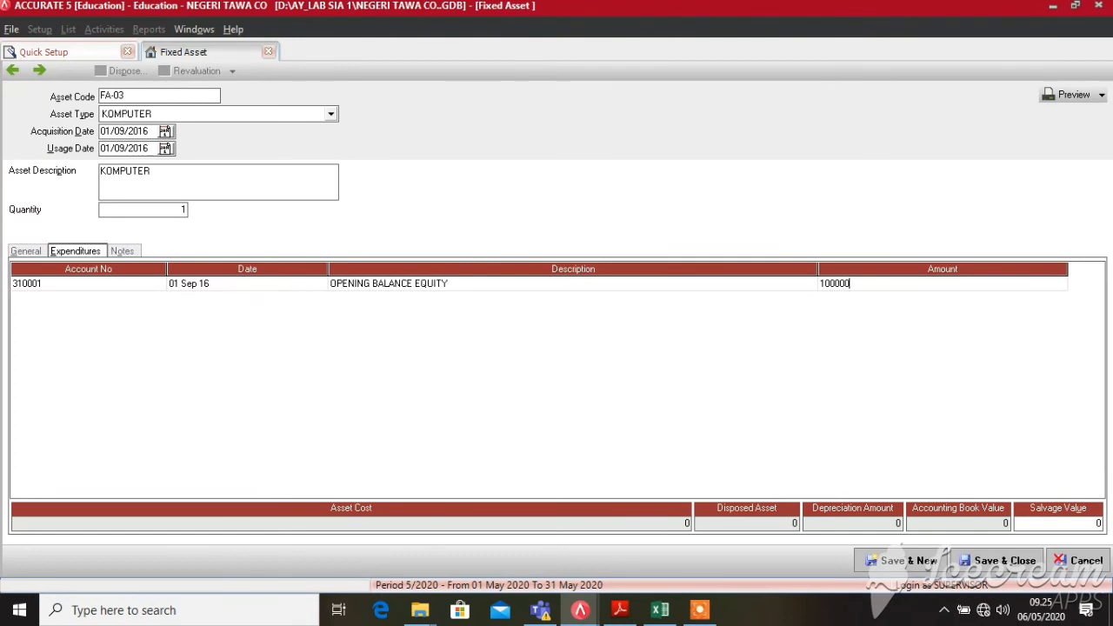
pyautogui.write('00')
pyautogui.press('Return')
pyautogui.press('Up')
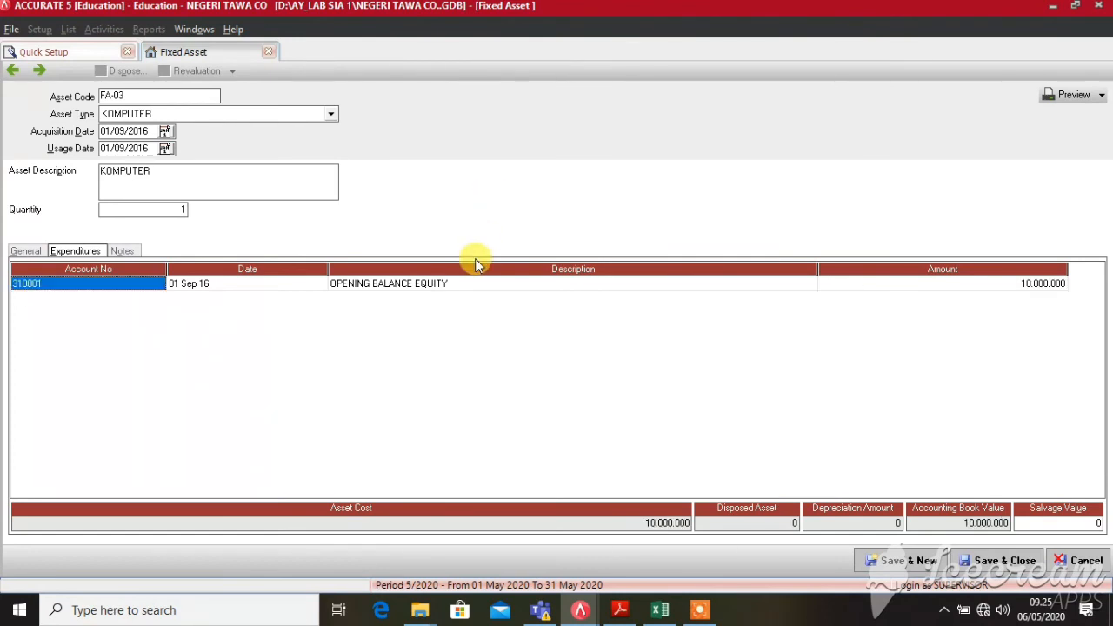
pyautogui.click(922, 560)
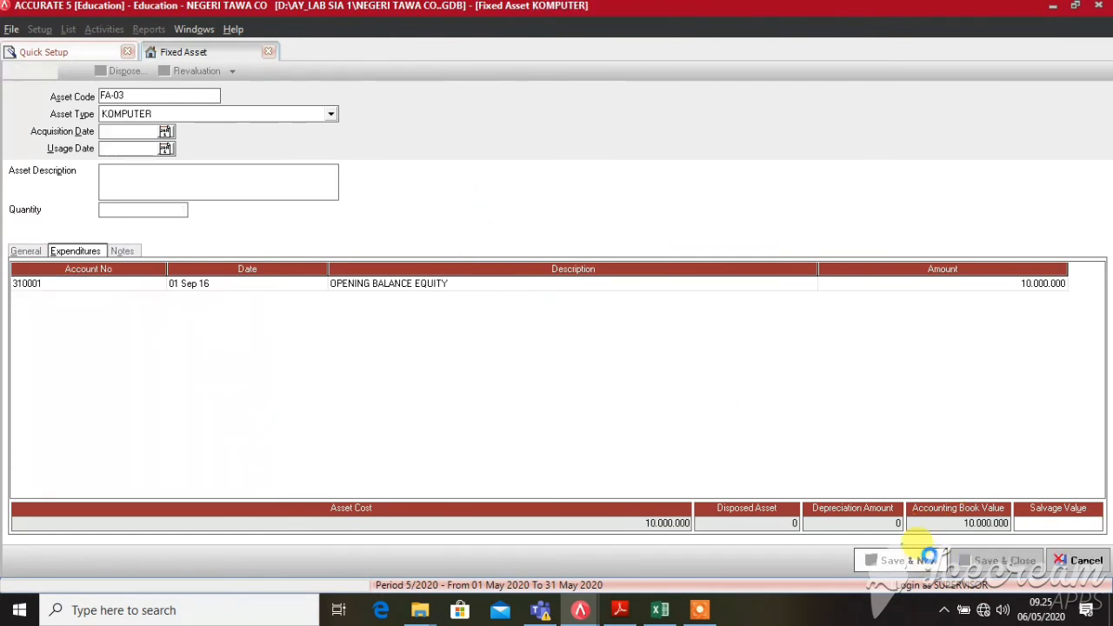
# - Choose PERALATAN as the asset type for FA-04
pyautogui.click(135, 115)
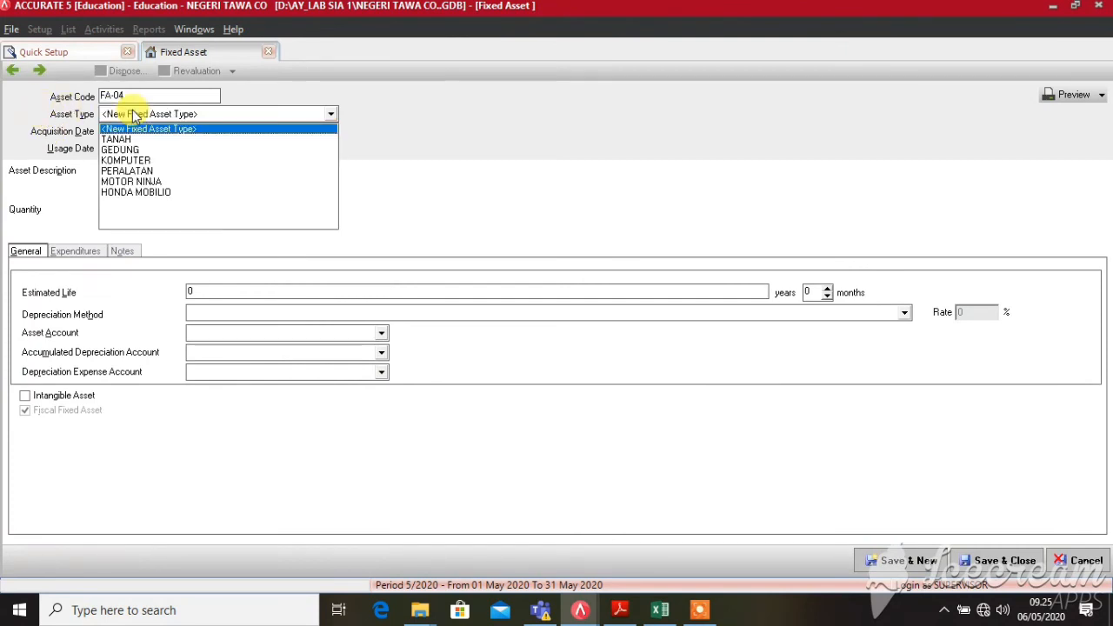
pyautogui.write('peral')
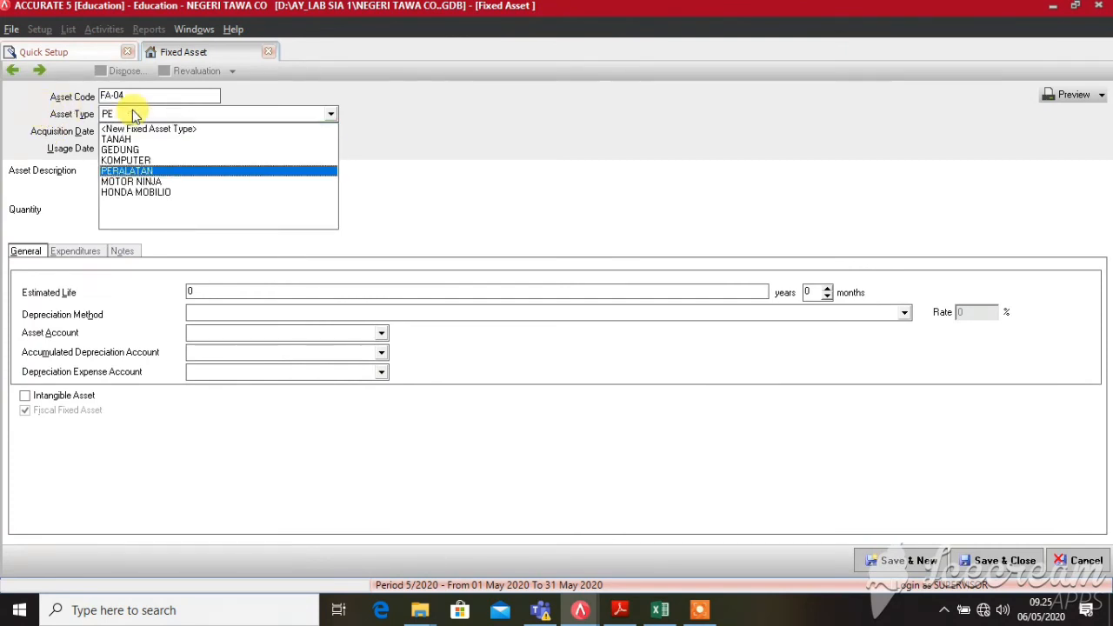
pyautogui.press('Return')
pyautogui.press('Tab')
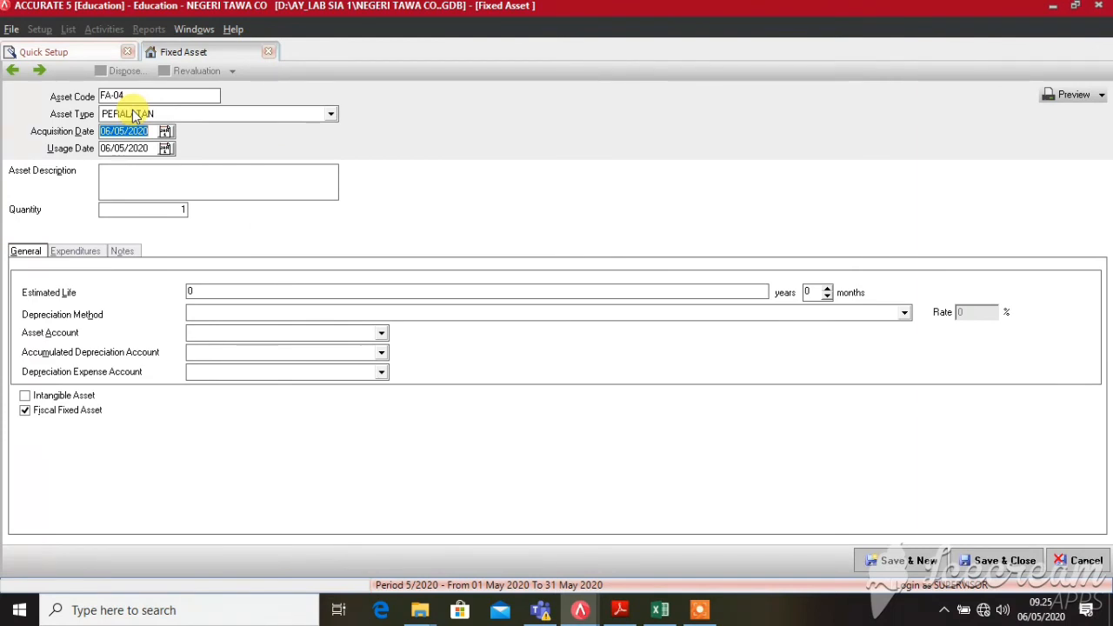
# - Set the acquisition and usage dates of FA-04 to 01/03/2017 and enter PERALATAN as its description
pyautogui.write('01/03/2017')
pyautogui.press('Tab')
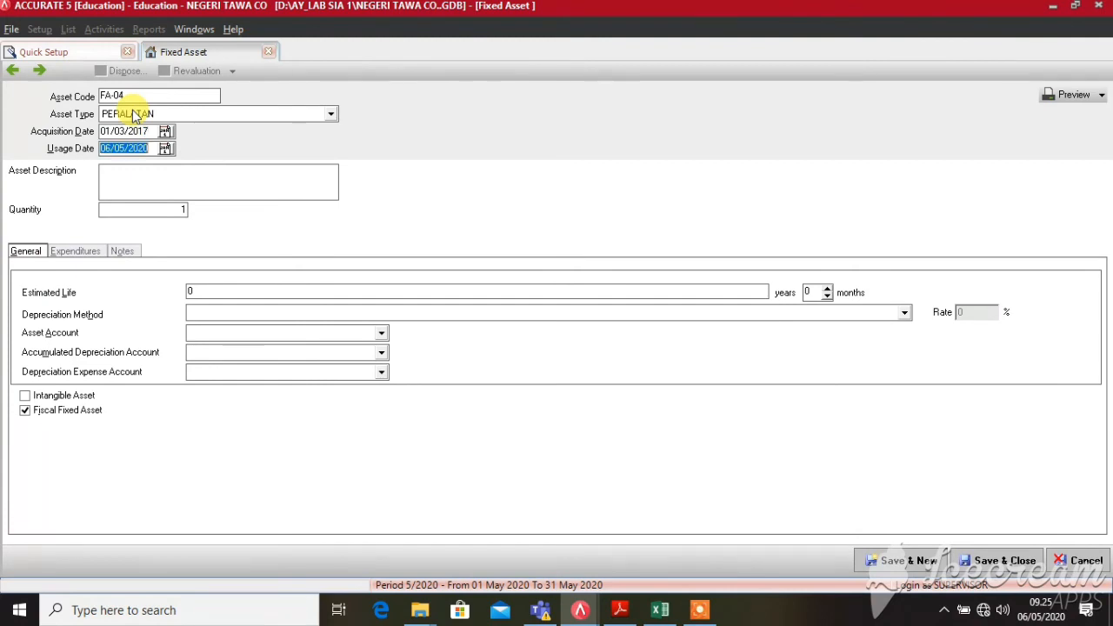
pyautogui.write('01/03/2017')
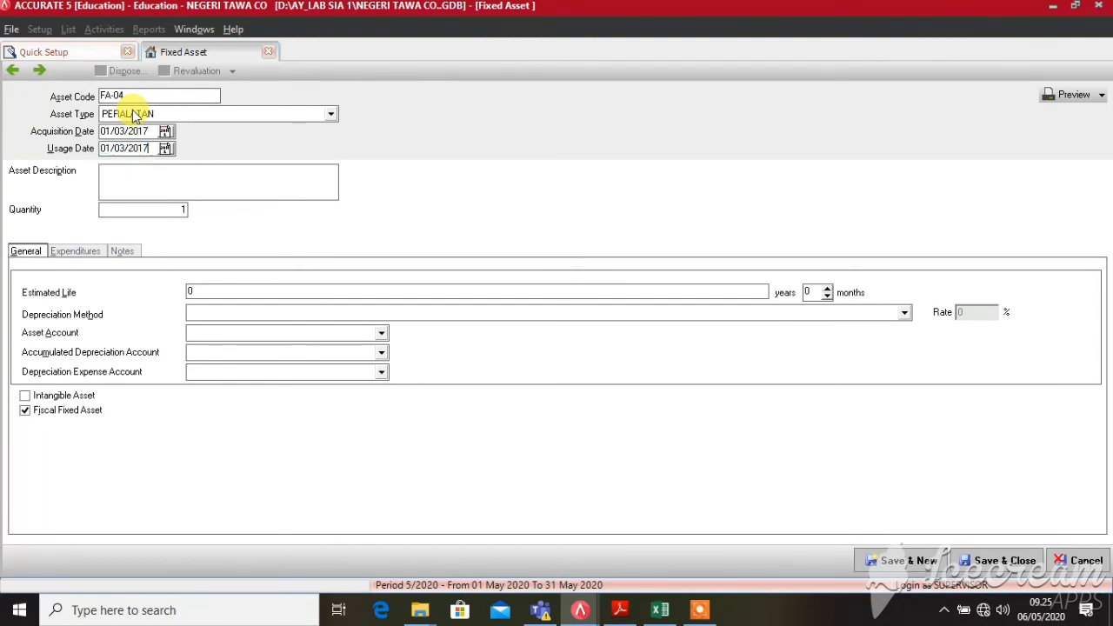
pyautogui.press('Tab')
pyautogui.write('PERALATAN')
pyautogui.press('Tab')
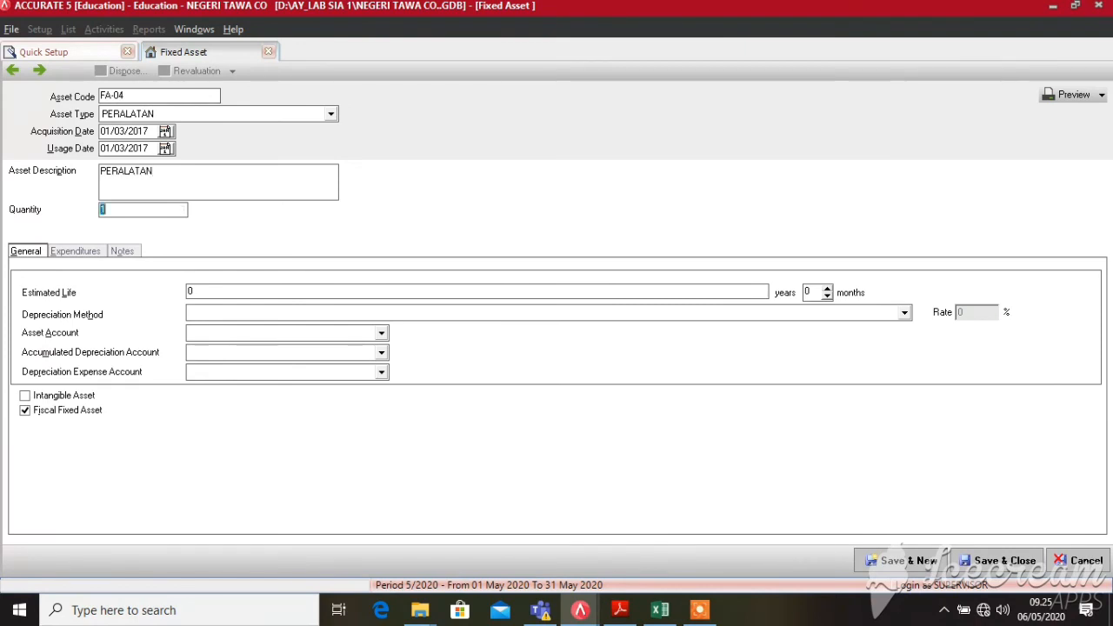
# - Set the estimated life of FA-04 to 4 years with the Straight Line Method of depreciation
pyautogui.click(196, 291)
pyautogui.press('BackSpace')
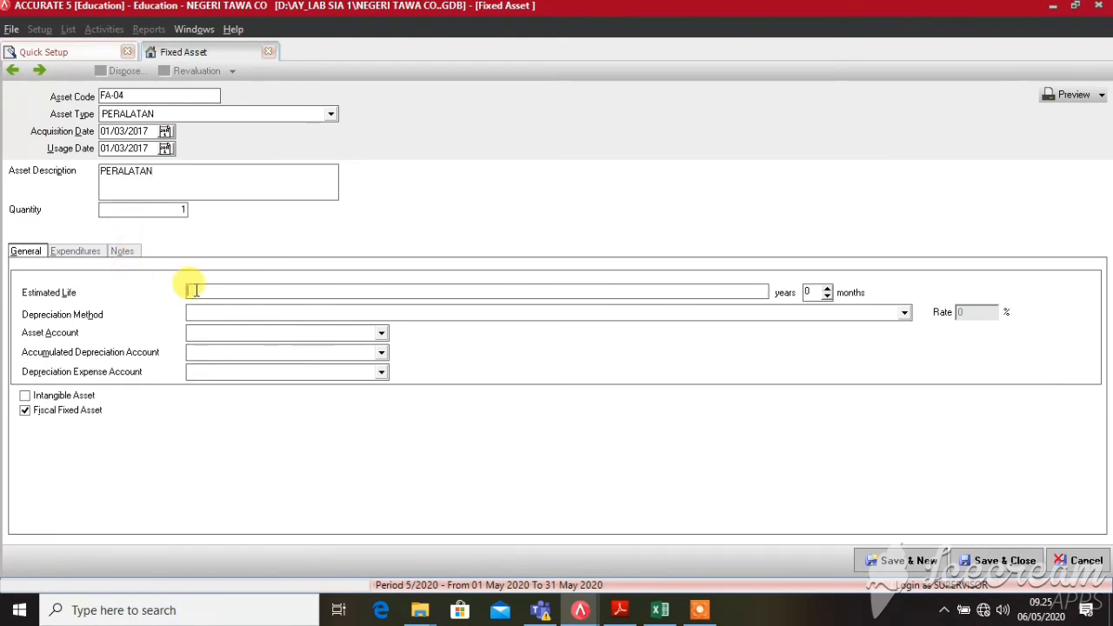
pyautogui.write('4')
pyautogui.press('Tab')
pyautogui.press('Tab')
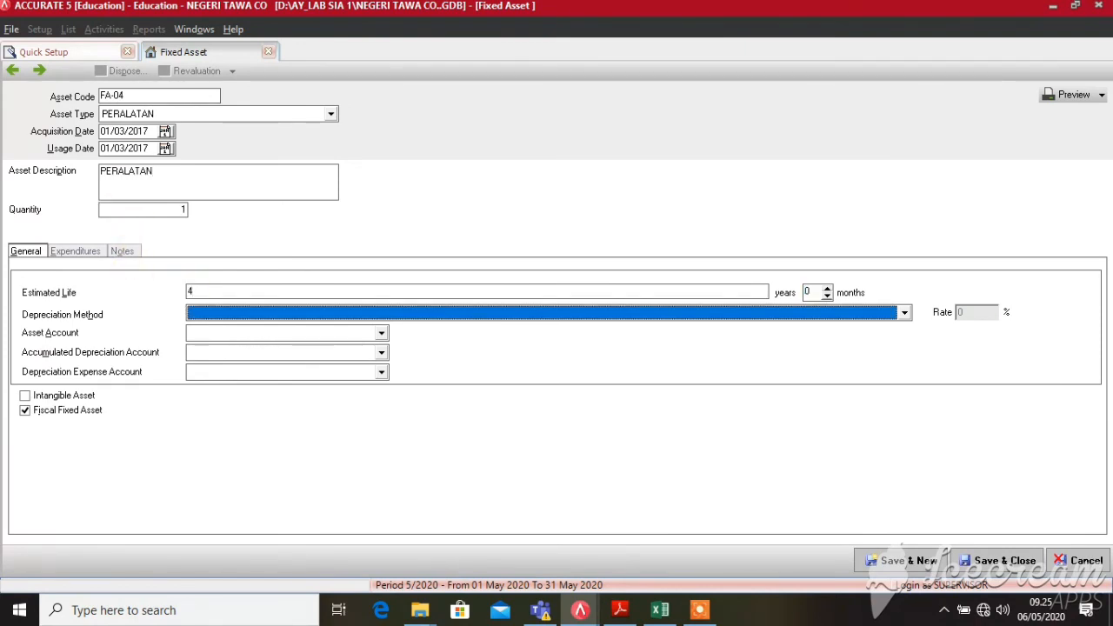
pyautogui.hotkey('alt', 'Down')
pyautogui.press('Return')
pyautogui.press('Tab')
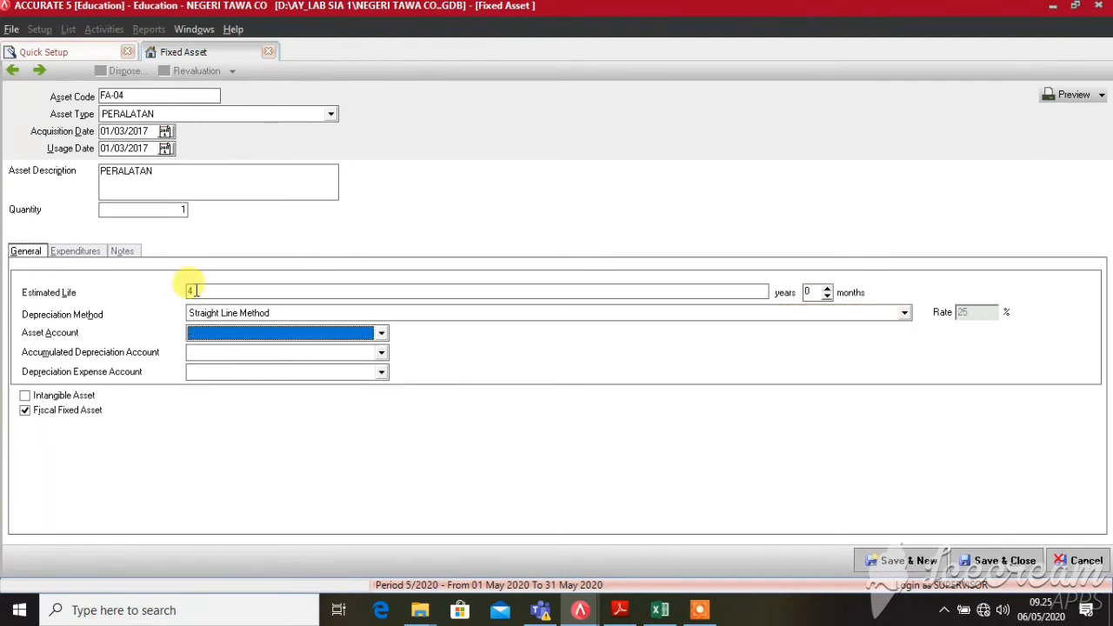
# - Choose PERALATAN as the asset account and AKUM. PENY, PERALATAN as the accumulated depreciation account for FA-04
pyautogui.hotkey('alt', 'Down')
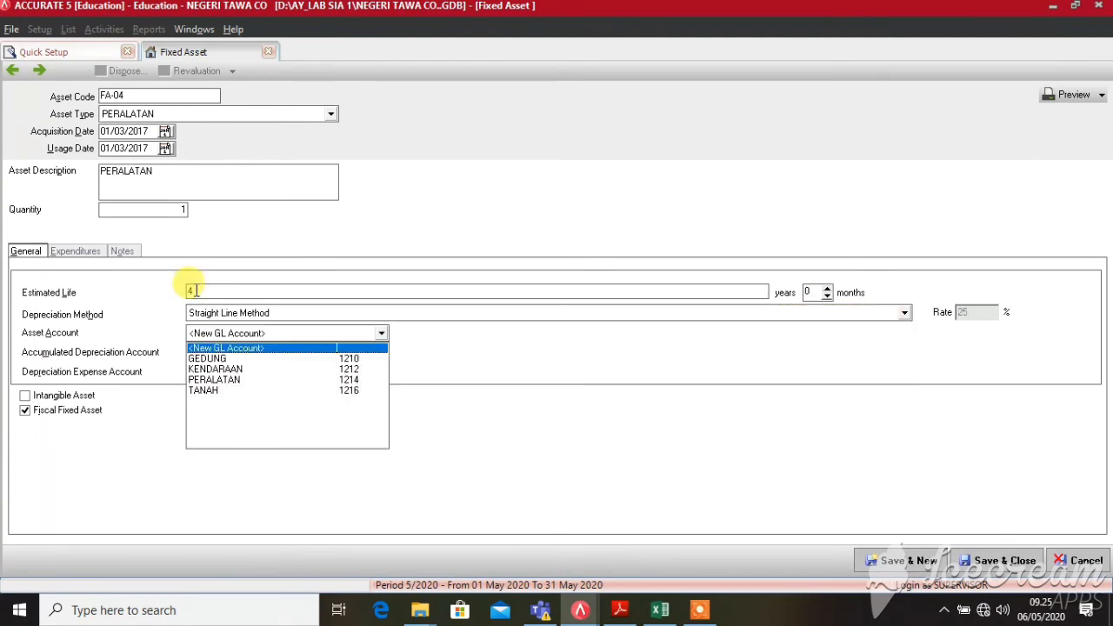
pyautogui.press('Return')
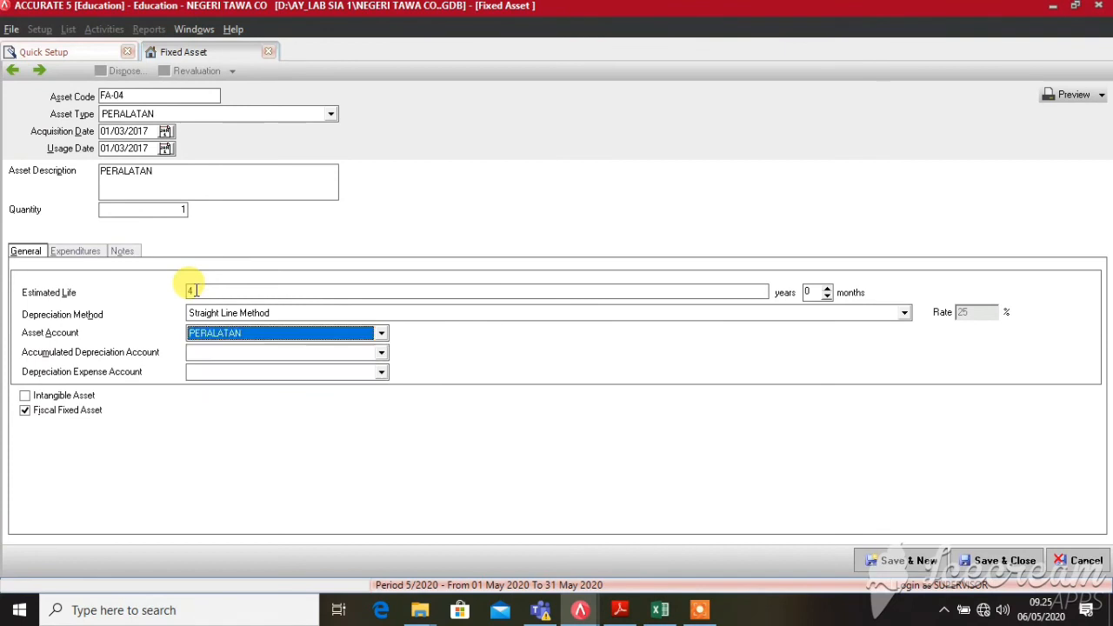
pyautogui.press('Tab')
pyautogui.write('AK')
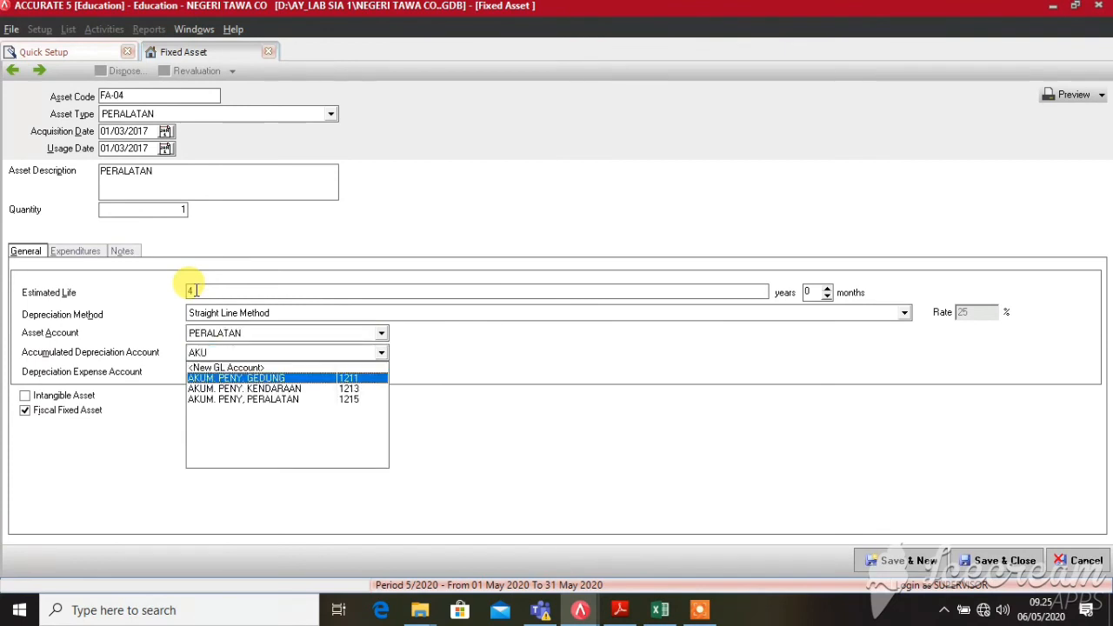
pyautogui.write('U')
pyautogui.press('Down')
pyautogui.press('Down')
pyautogui.press('Return')
pyautogui.press('Tab')
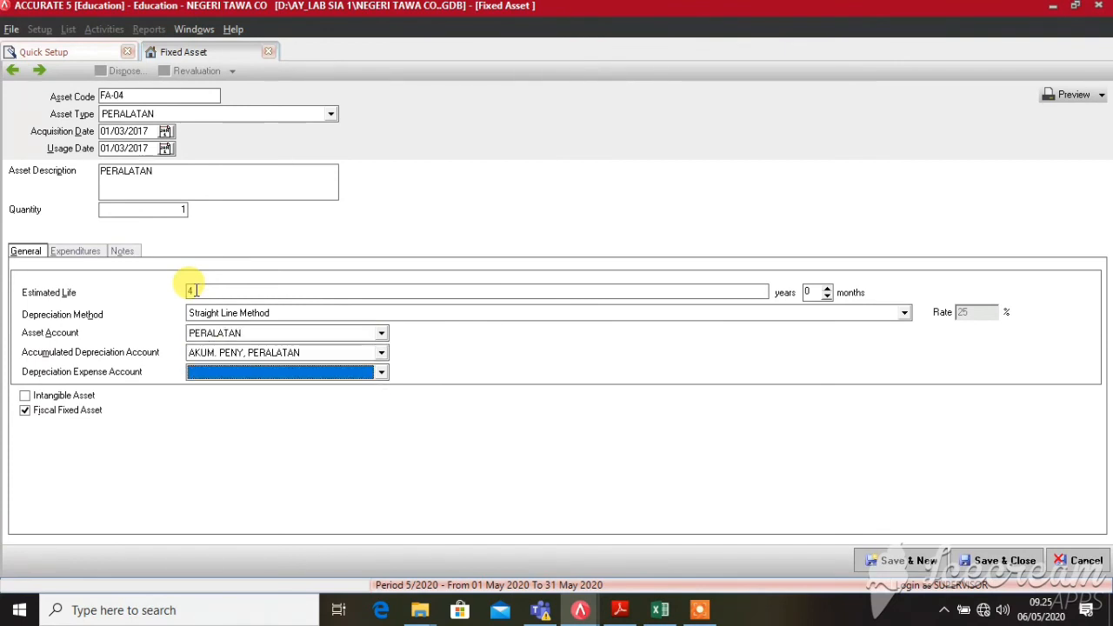
# - Choose BEBAN PENYUSUTAN PERALATAN as the depreciation expense account for FA-04
pyautogui.write('BEBAN PE')
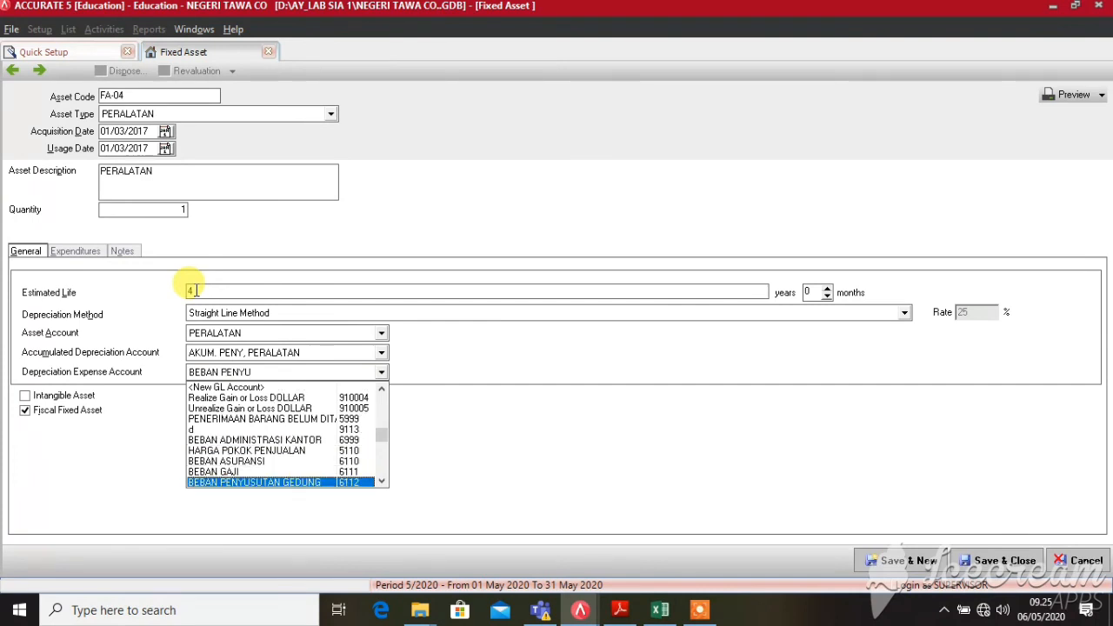
pyautogui.write('NYU')
pyautogui.press('Down')
pyautogui.press('Down')
pyautogui.press('Return')
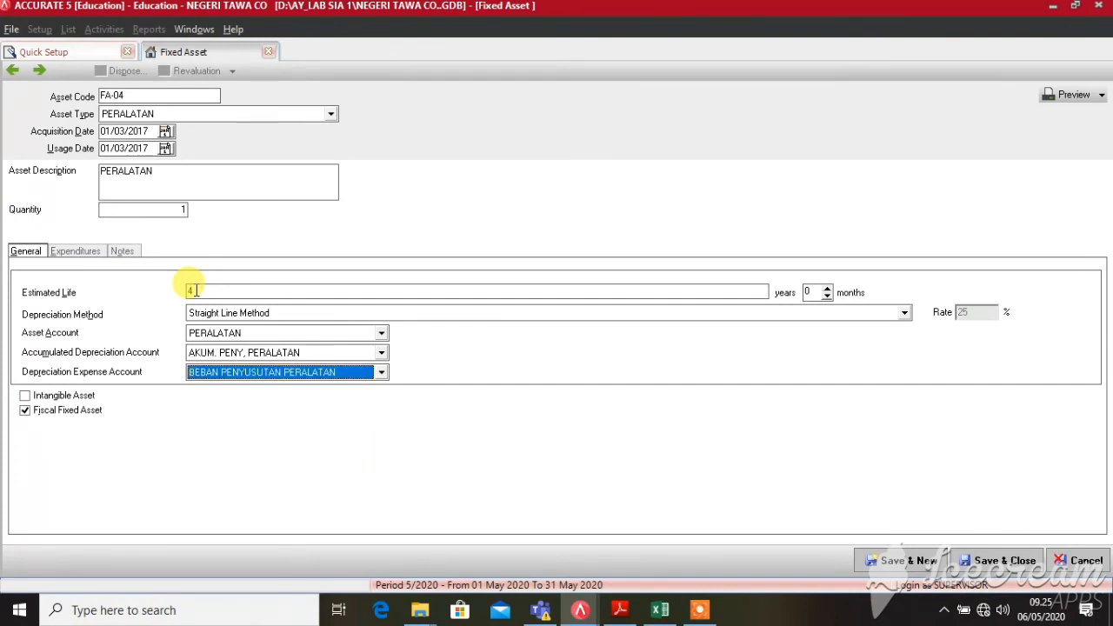
# - Add an expenditure line to FA-04 using the OPENING BALANCE EQUITY account
pyautogui.click(72, 251)
pyautogui.click(163, 287)
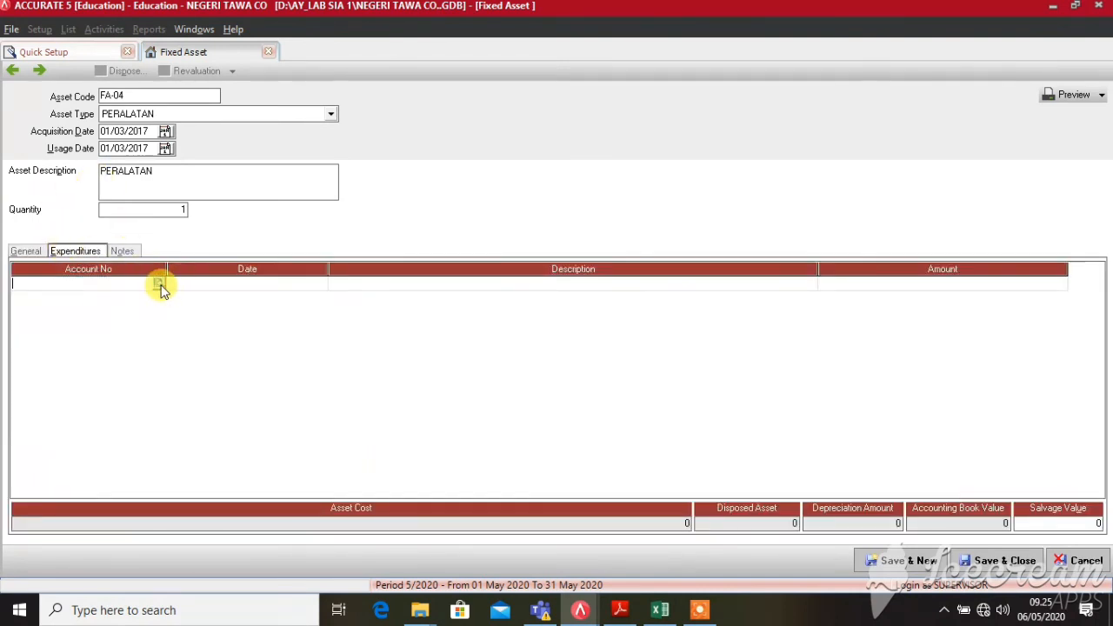
pyautogui.click(159, 284)
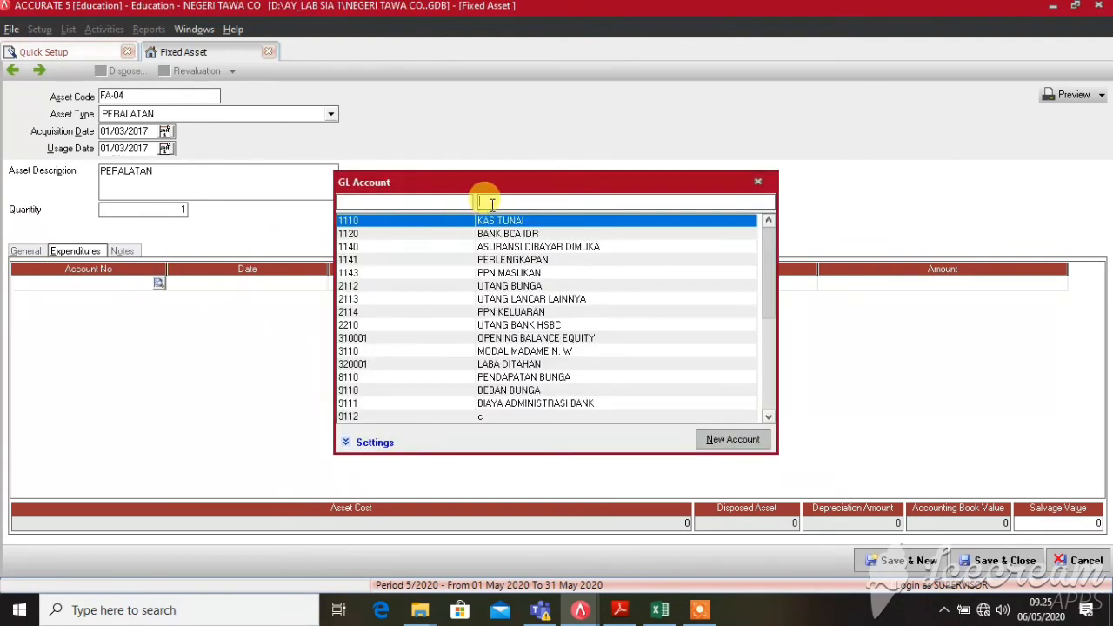
pyautogui.write('OPE')
pyautogui.press('Return')
pyautogui.press('Return')
pyautogui.press('Return')
pyautogui.press('Return')
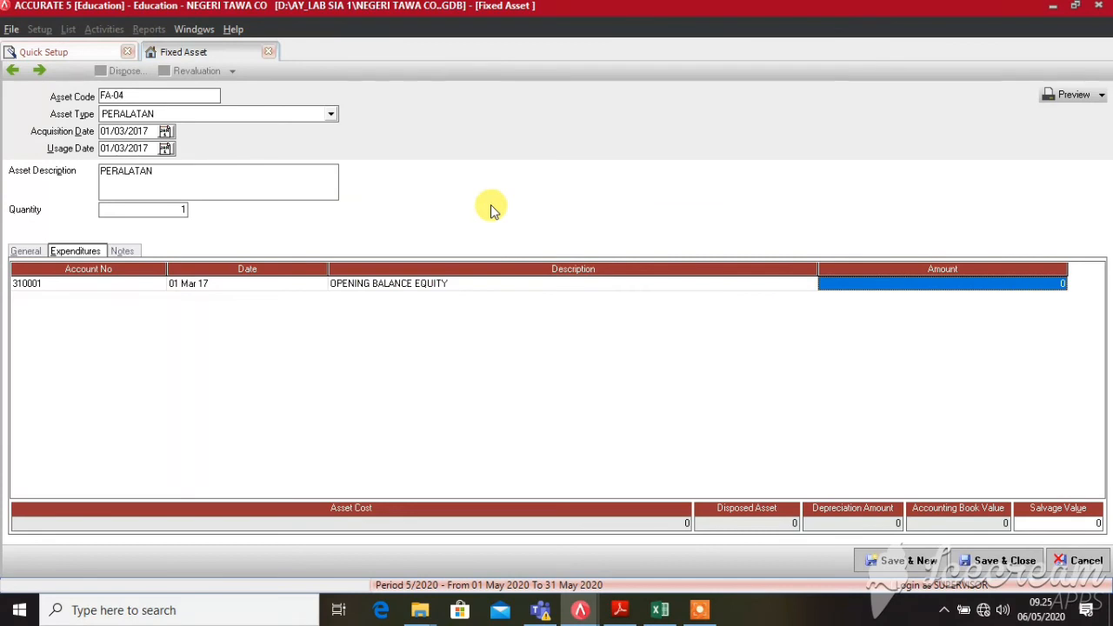
# - Set the FA-04 expenditure amount to 15.000.000 and save the asset, continuing with a new record
pyautogui.write('15.')
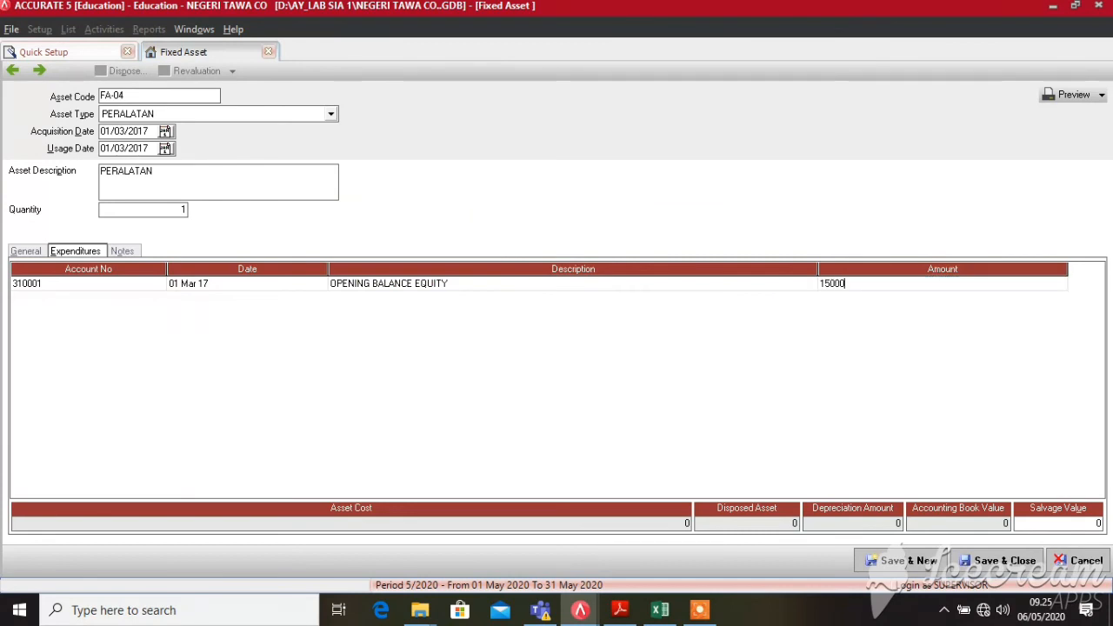
pyautogui.write('000.000')
pyautogui.press('Return')
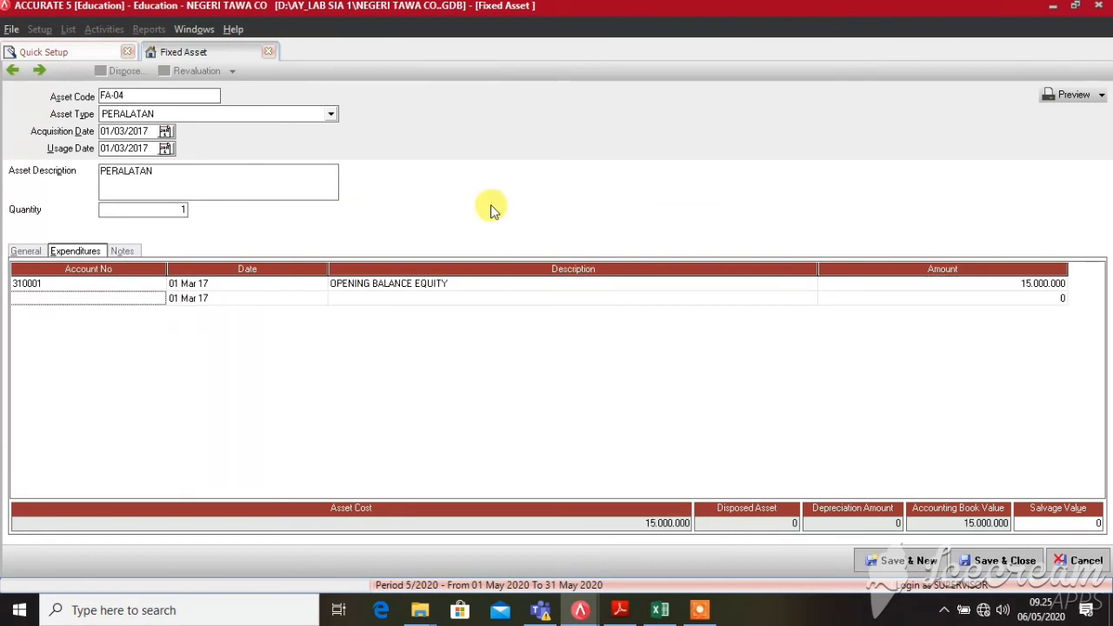
pyautogui.click(905, 565)
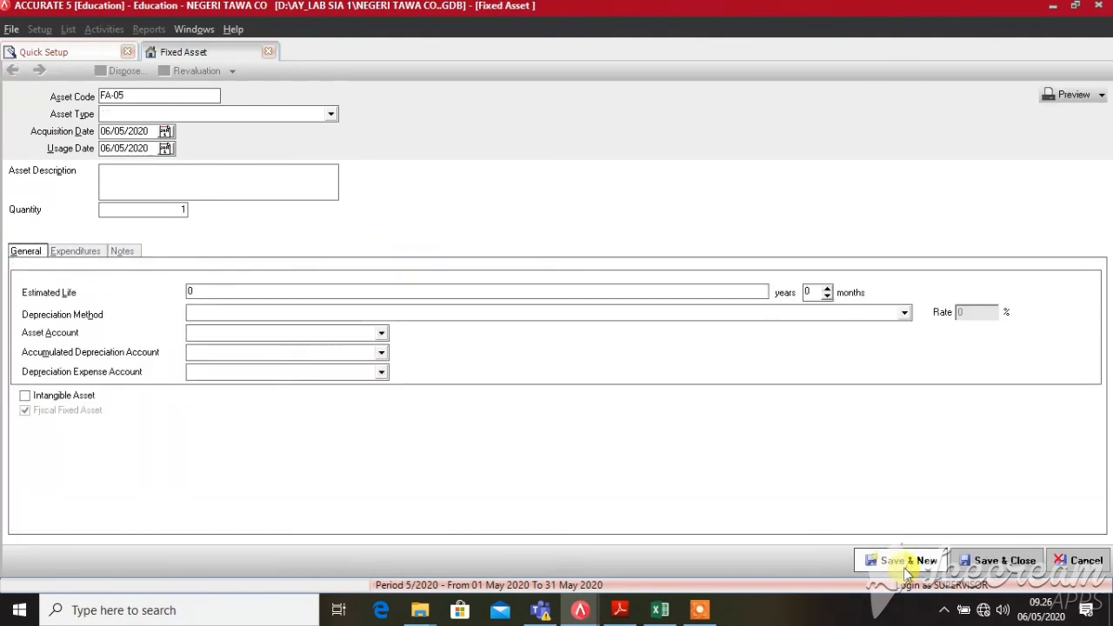
# - Choose MOTOR NINJA as the asset type for FA-05
pyautogui.click(176, 115)
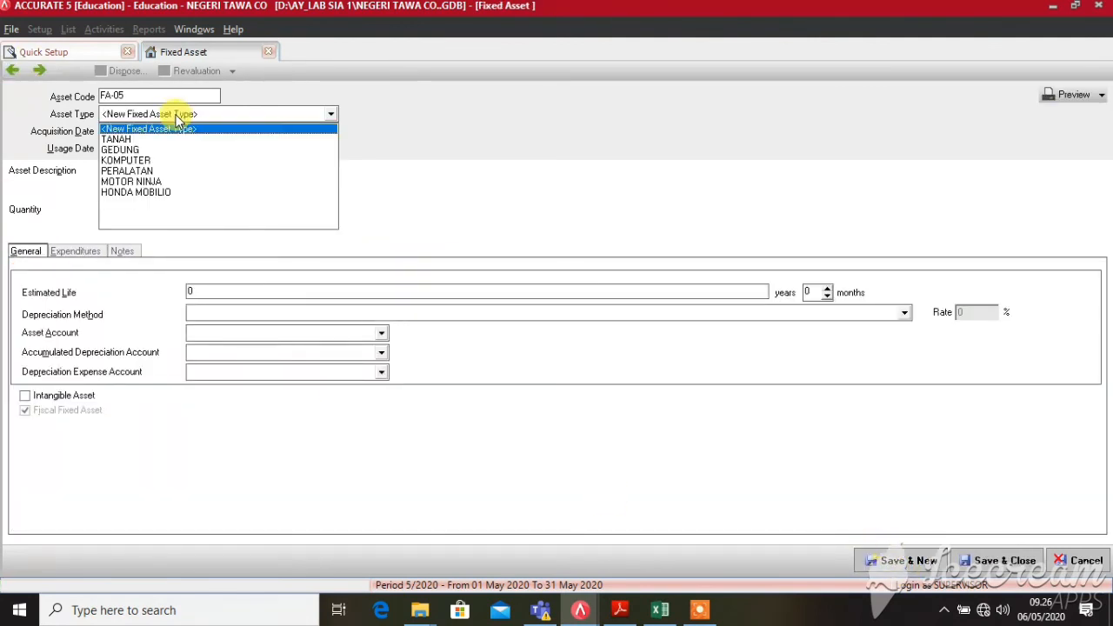
pyautogui.write('MOTO')
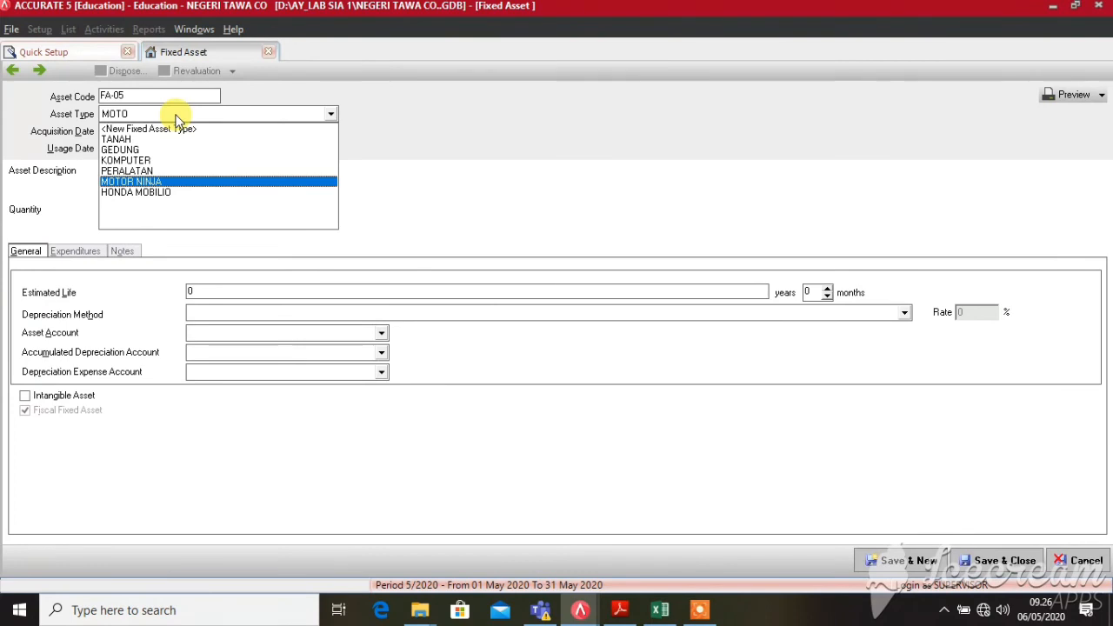
pyautogui.press('Return')
pyautogui.press('Tab')
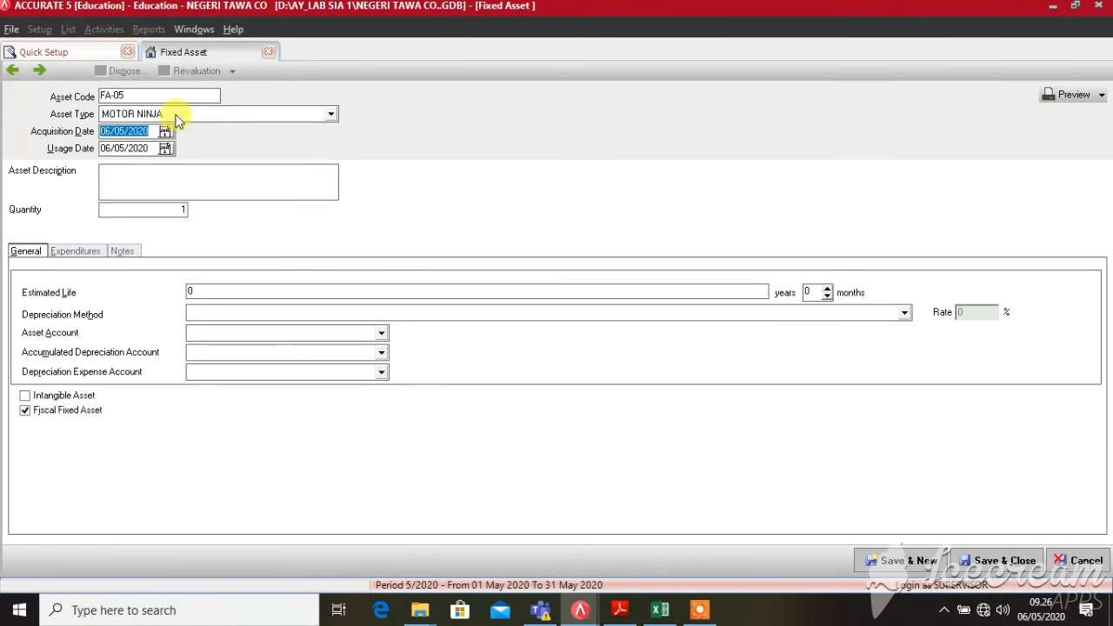
# - Set the acquisition and usage dates of FA-05 to 01/03/2017 and enter MOTOR NINJA as its description
pyautogui.write('01032017')
pyautogui.press('Tab')
pyautogui.write('0103')
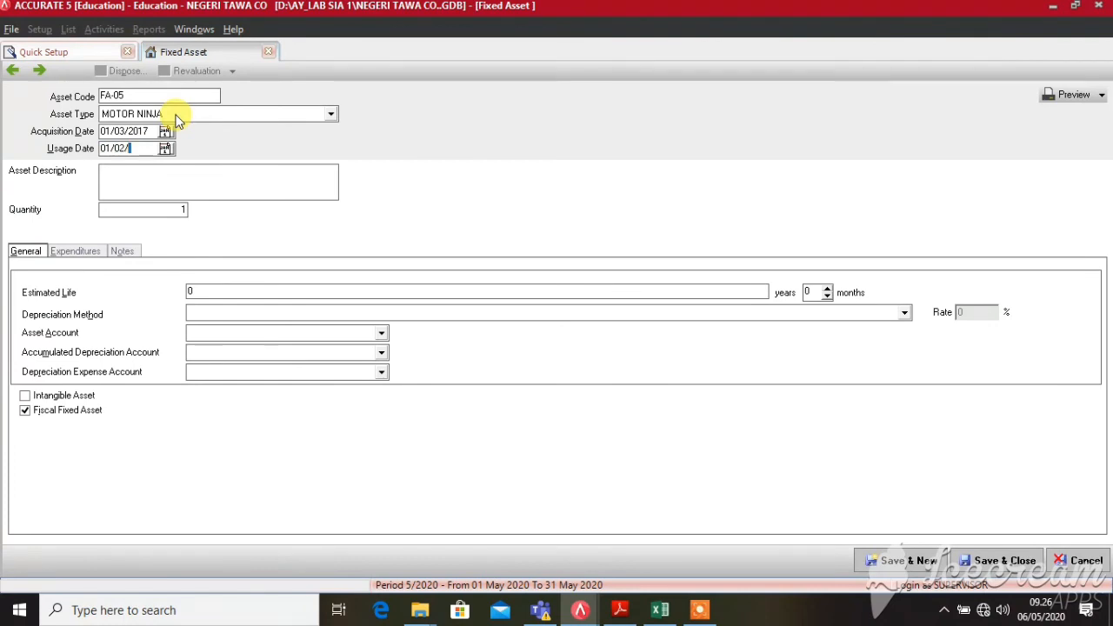
pyautogui.write('201')
pyautogui.write('MOTOR')
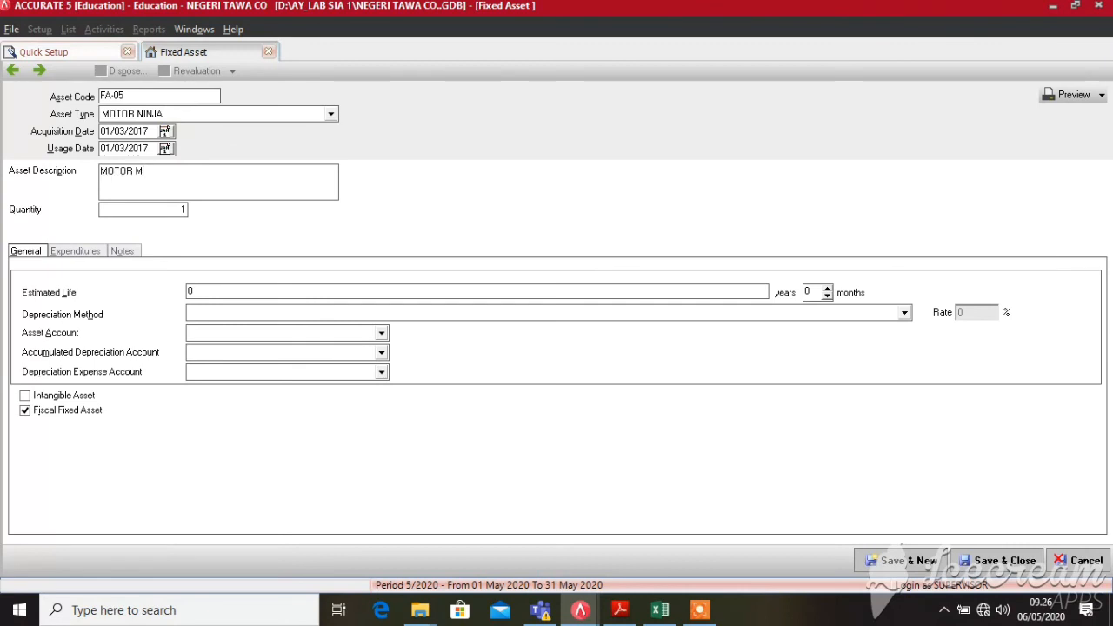
pyautogui.write(' M')
pyautogui.press('BackSpace')
# - Set the estimated life of FA-05 to 5 years with the Straight Line Method of depreciation
pyautogui.click(210, 291)
pyautogui.write('5')
pyautogui.press('Tab')
pyautogui.press('Tab')
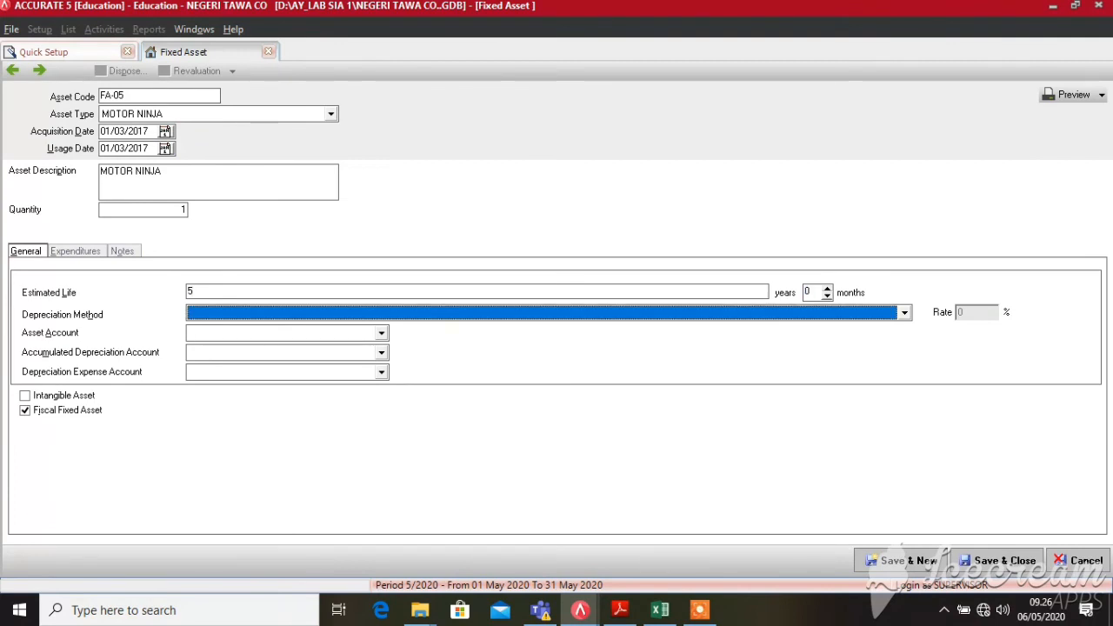
pyautogui.write('S')
pyautogui.press('Return')
pyautogui.press('Tab')
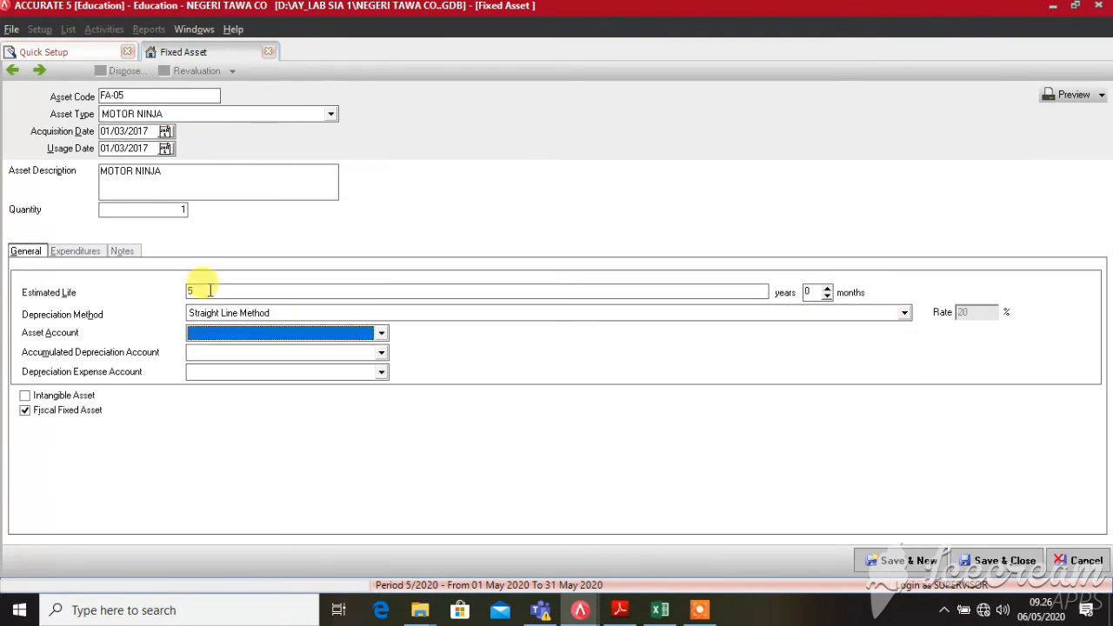
# - Choose KENDARAAN as the asset account and AKUM. PENY. KENDARAAN as the accumulated depreciation account for FA-05
pyautogui.write('KEN')
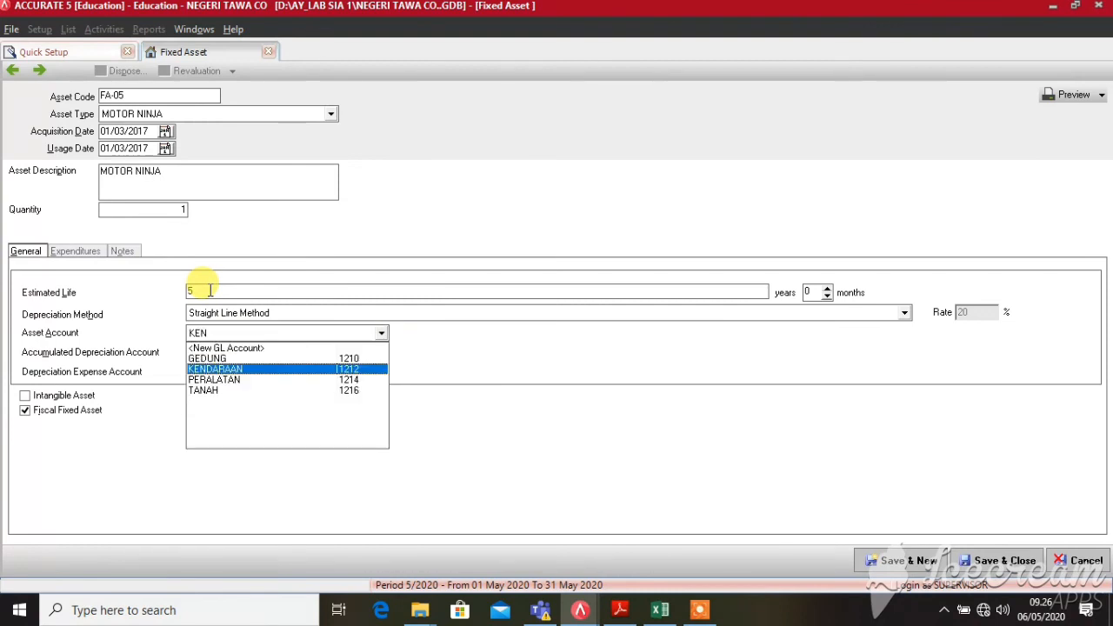
pyautogui.press('Return')
pyautogui.press('Tab')
pyautogui.write('A')
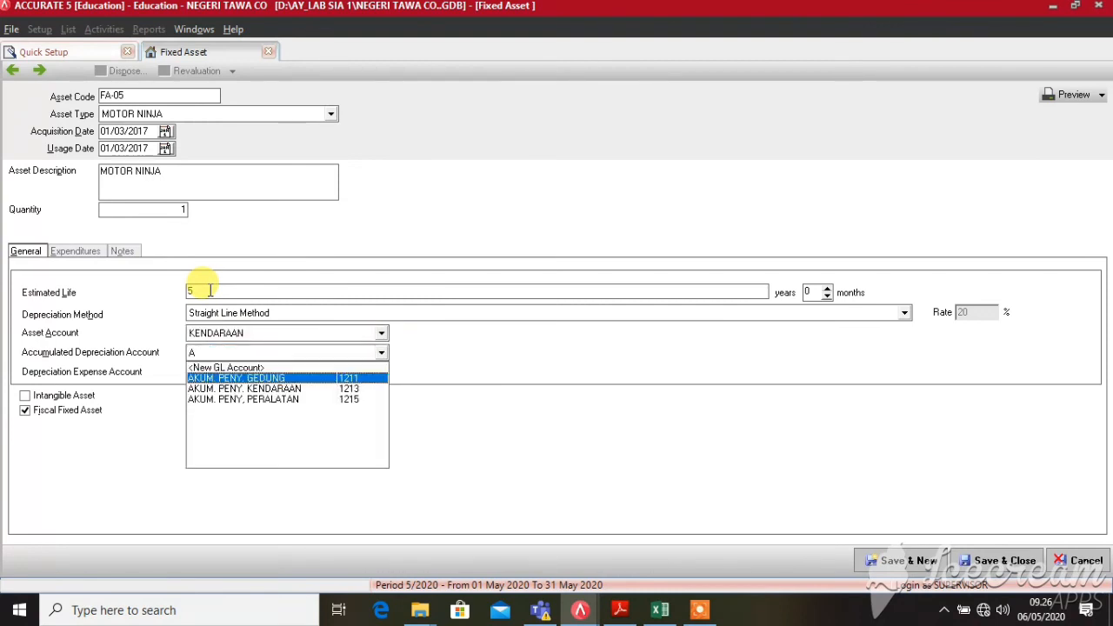
pyautogui.write('KU')
pyautogui.press('Down')
pyautogui.press('Return')
pyautogui.press('Tab')
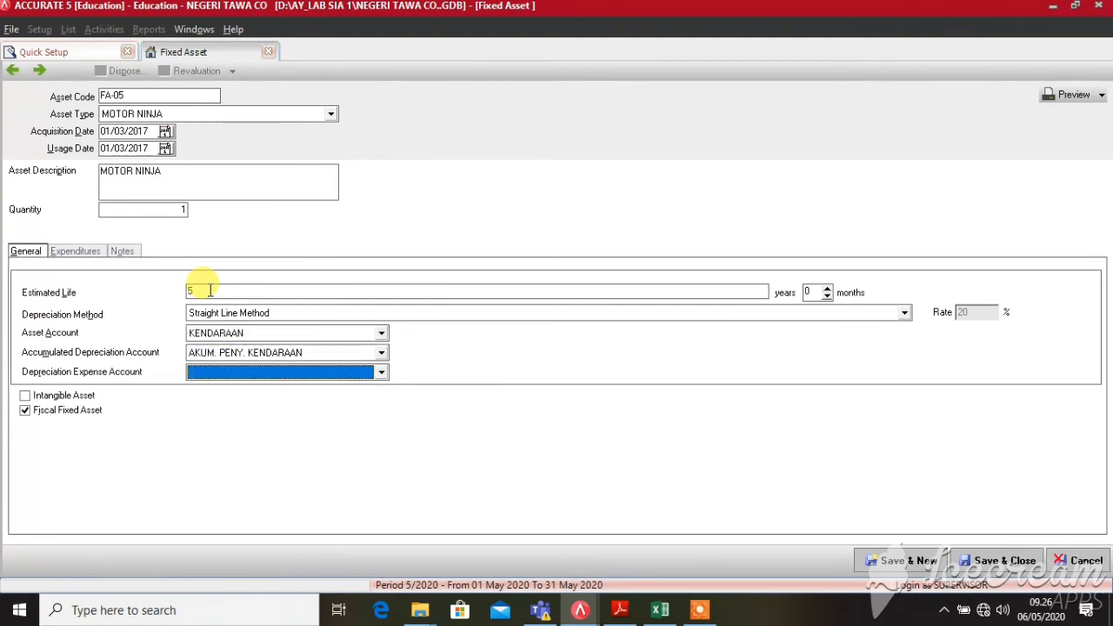
# - Choose BEBAN PENYUSUTAN KENDARAAN as the depreciation expense account for FA-05
pyautogui.write('BEBAN PENY')
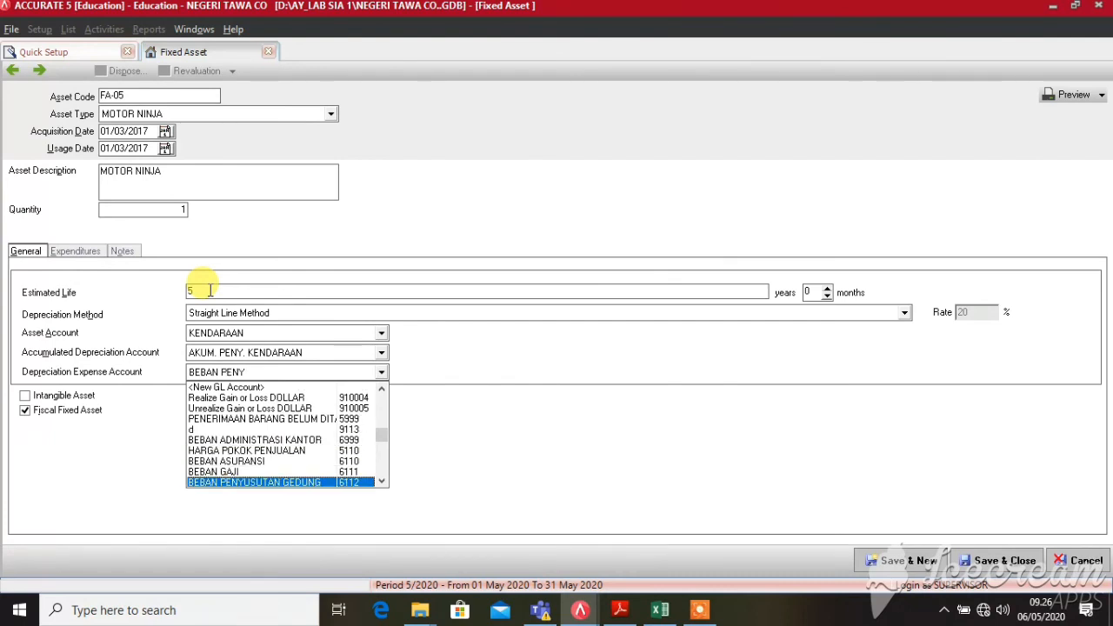
pyautogui.press('Down')
pyautogui.press('Return')
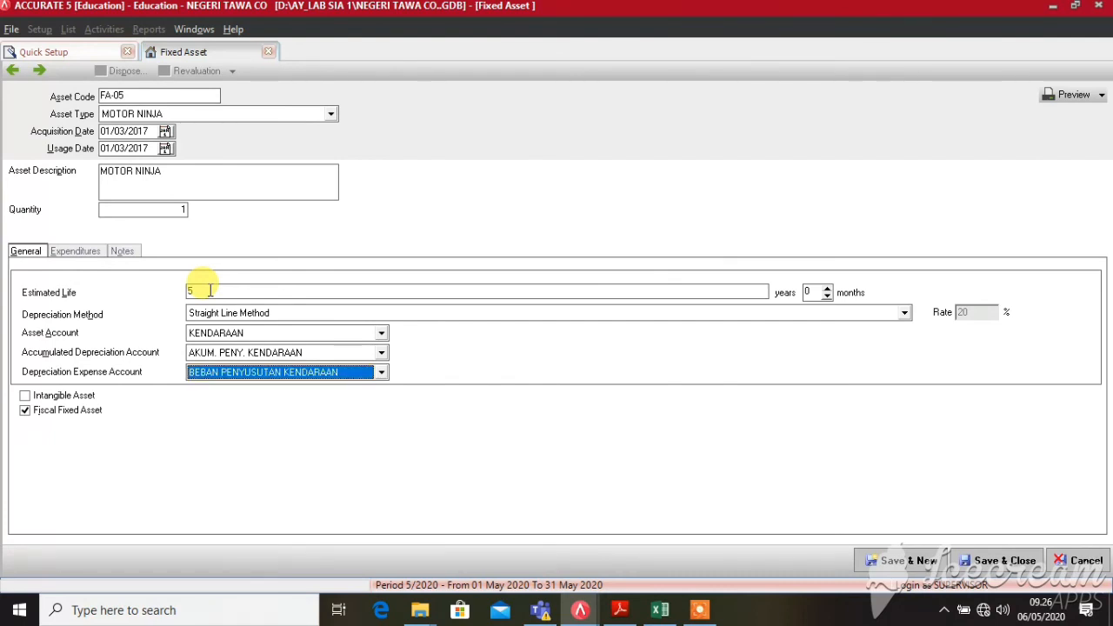
# - Add an expenditure line to FA-05 charged to the OPENING BALANCE EQUITY account
pyautogui.click(102, 255)
pyautogui.click(111, 278)
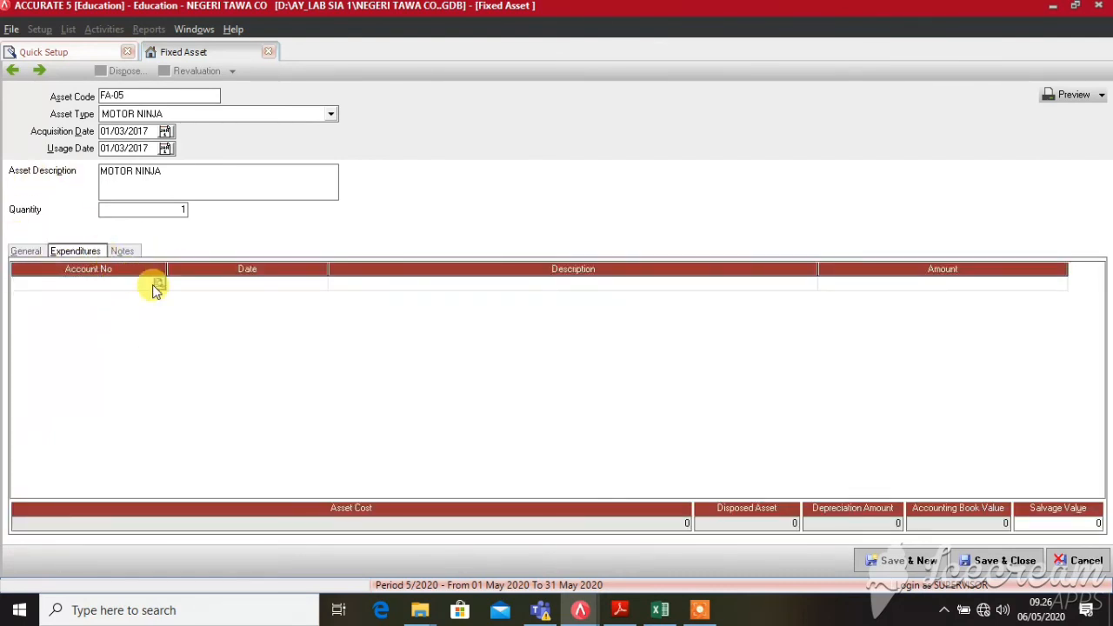
pyautogui.click(157, 285)
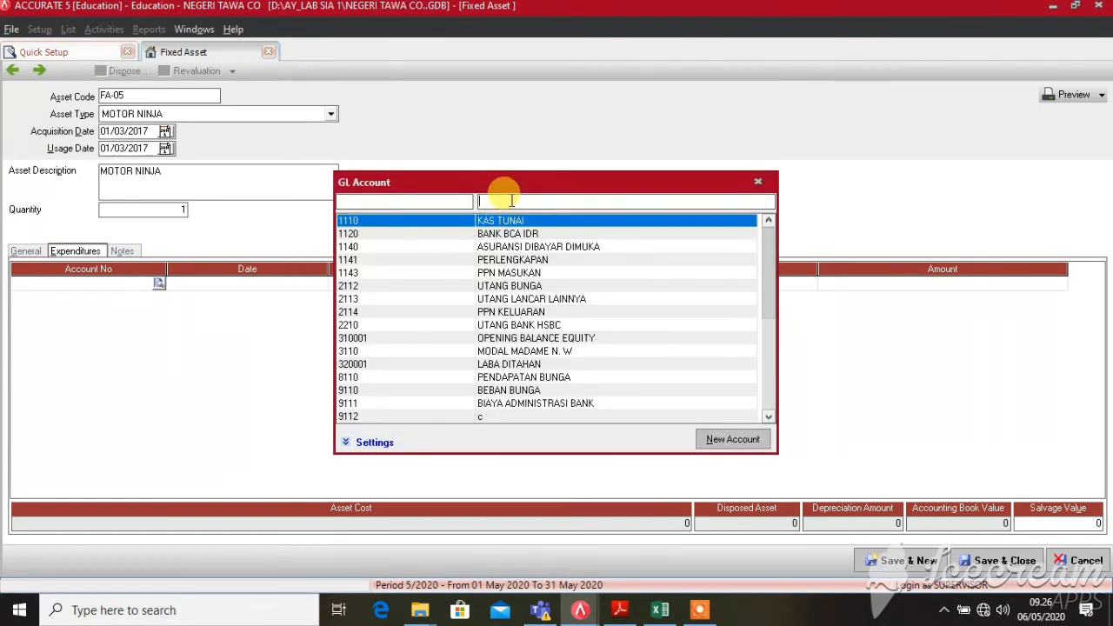
pyautogui.write('OPE')
pyautogui.press('Return')
pyautogui.press('Return')
pyautogui.press('Return')
pyautogui.press('Return')
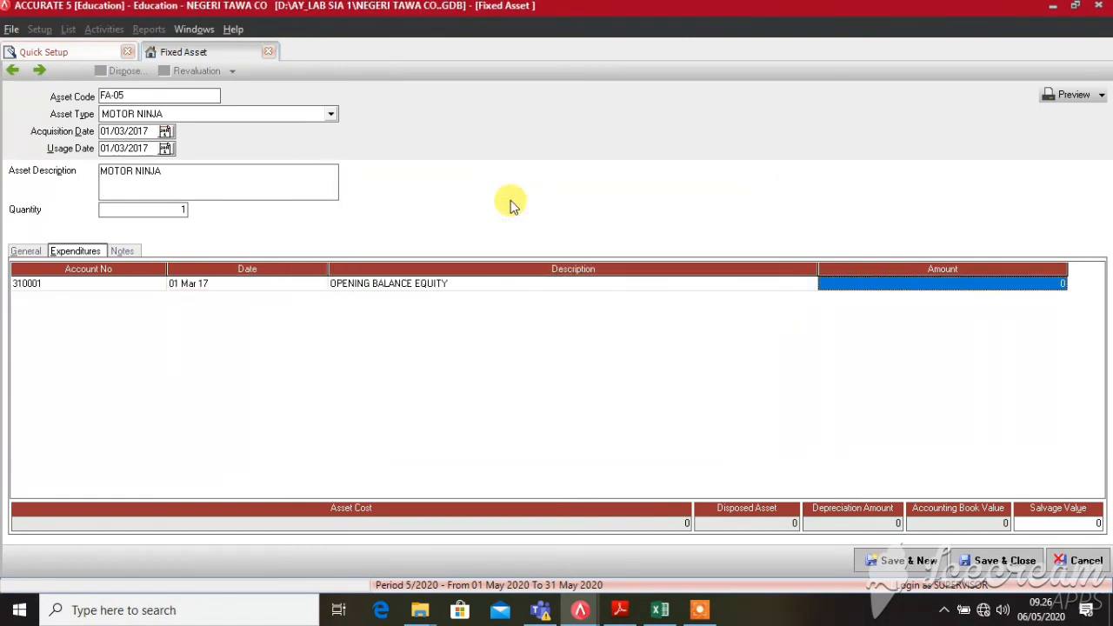
# - Enter 30.000.000 as the expenditure amount for FA-05, then save it and start a new asset record
pyautogui.write('30.')
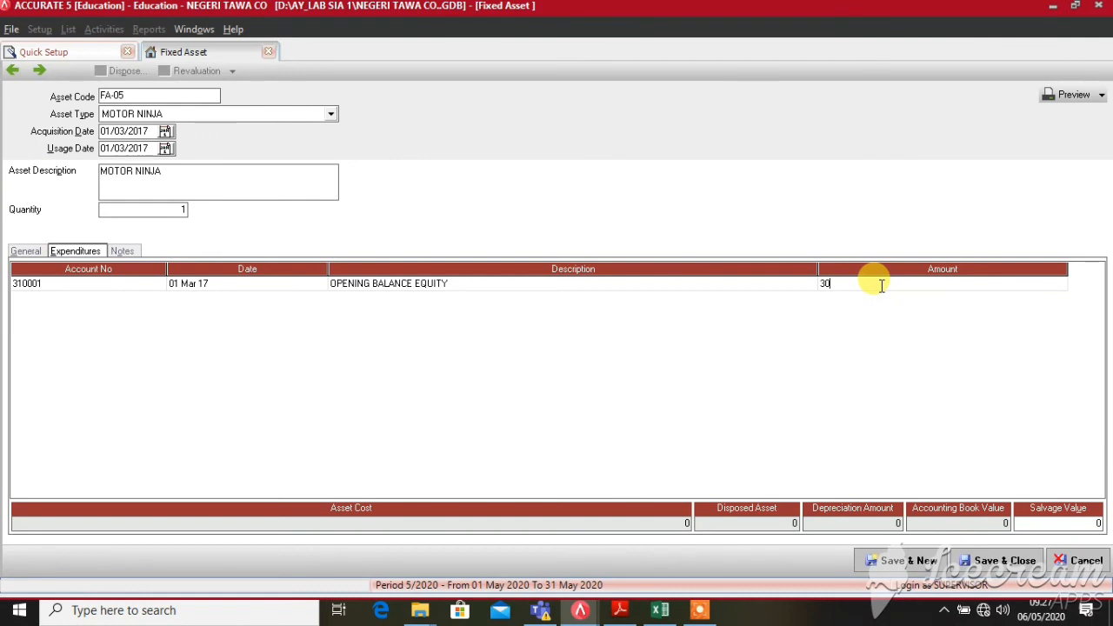
pyautogui.write('000.000')
pyautogui.press('Return')
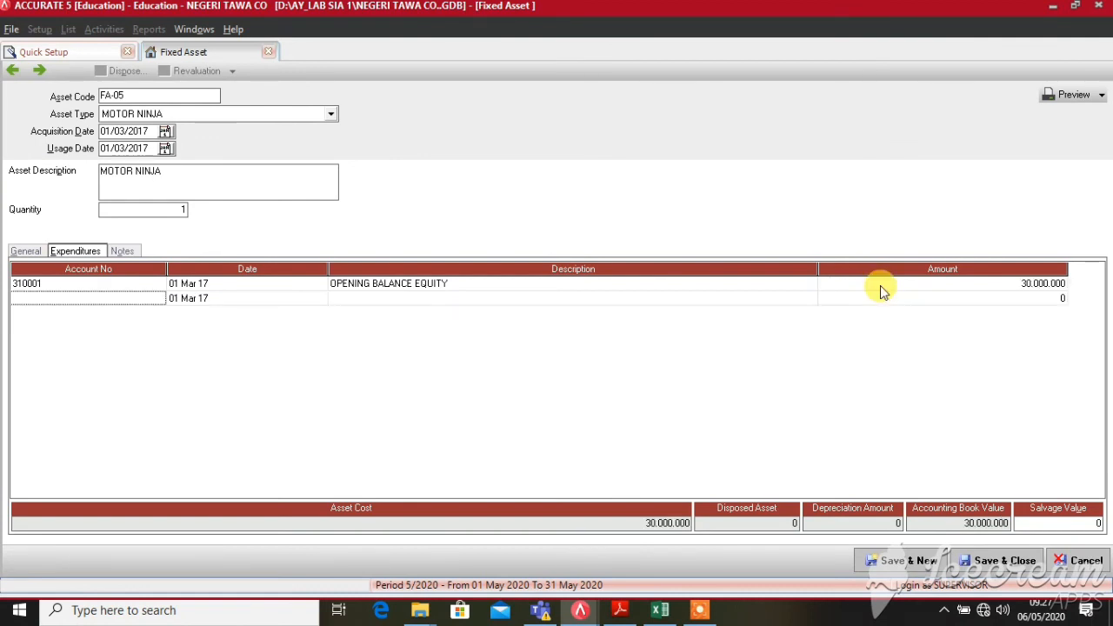
pyautogui.press('Up')
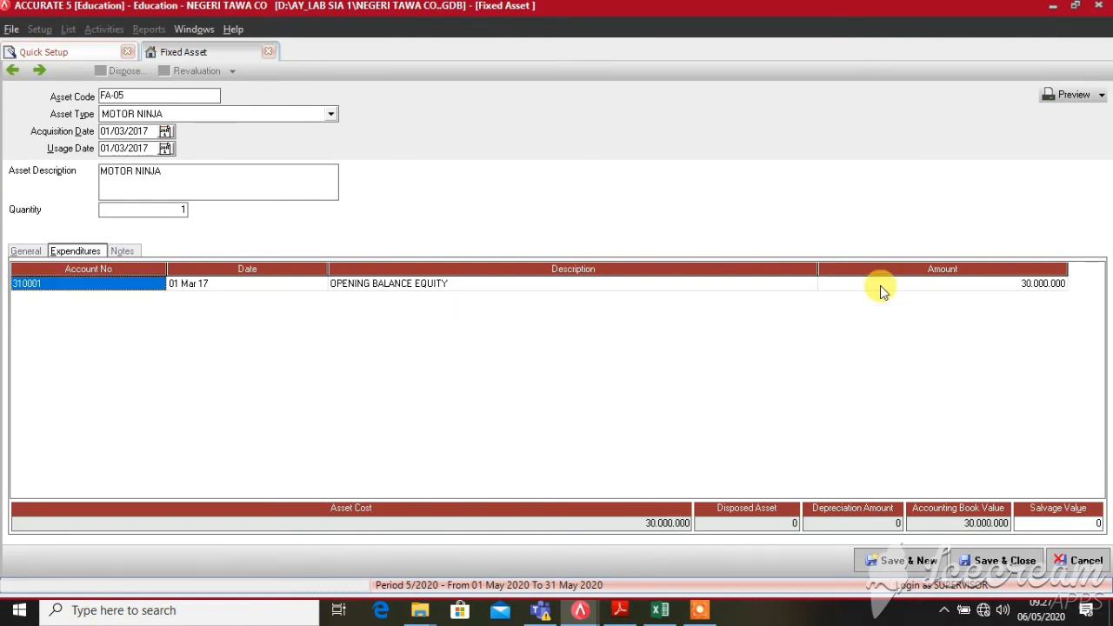
pyautogui.click(928, 565)
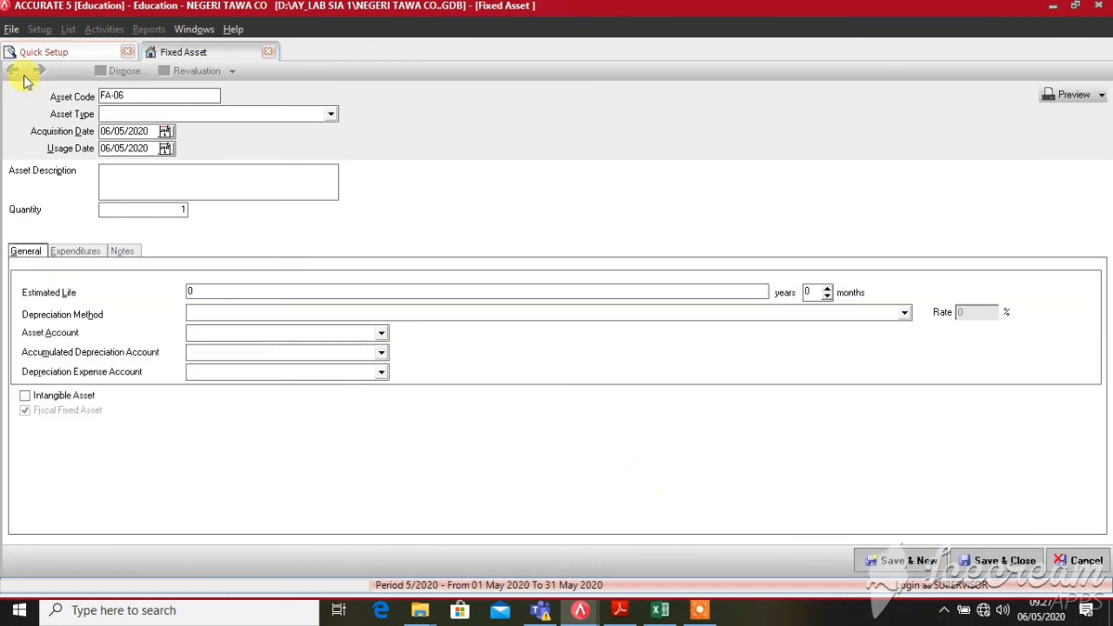
# - Choose HONDA MOBILIO as the asset type of FA-06
pyautogui.click(175, 114)
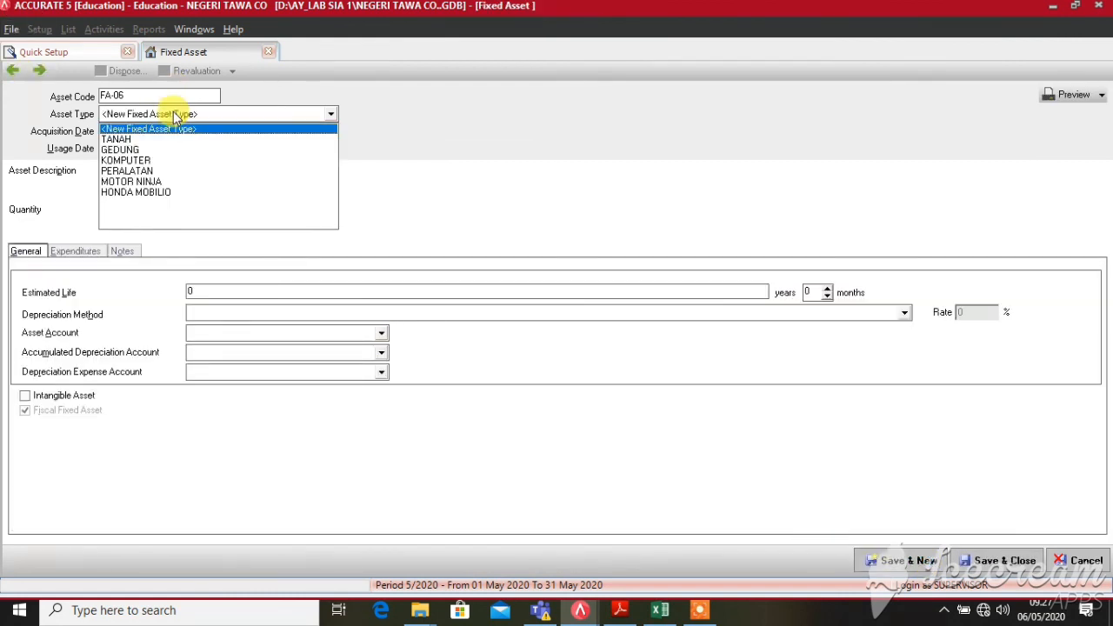
pyautogui.write('HONDA')
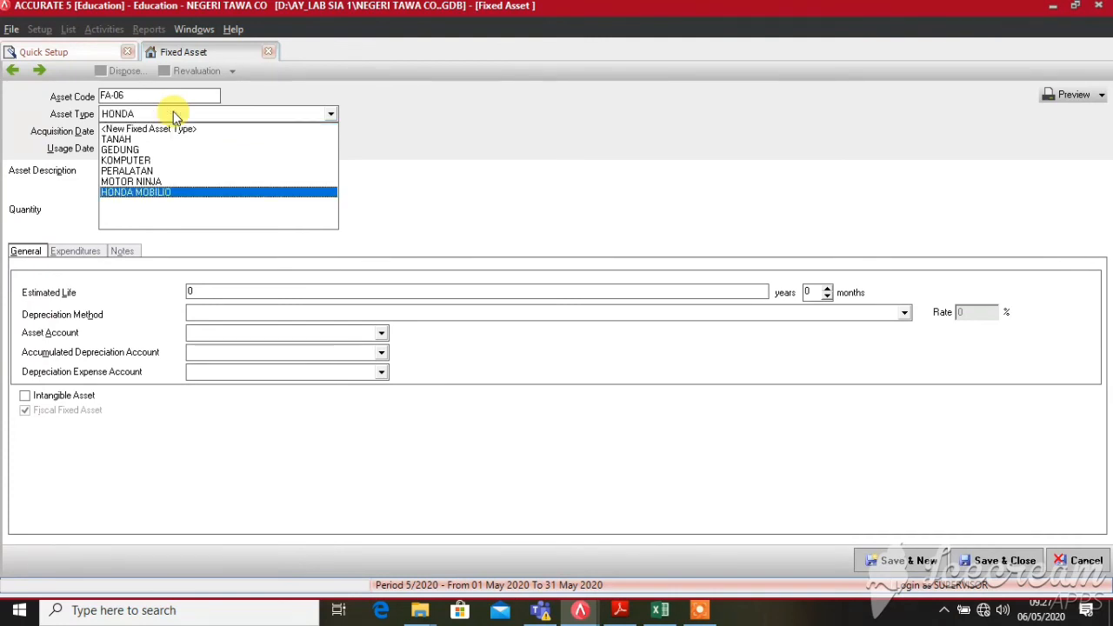
pyautogui.press('Return')
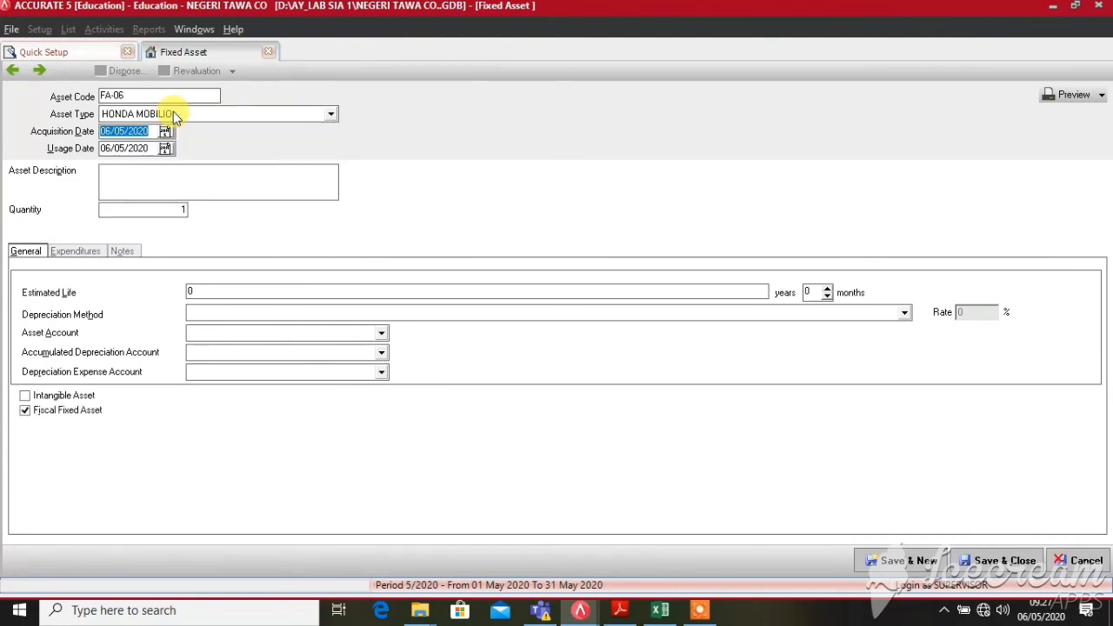
# - Set the acquisition and usage dates of FA-06 to 01/09/2016 and enter HONDA MOBILIO as its description
pyautogui.write('01/09/2016')
pyautogui.press('Return')
pyautogui.write('01')
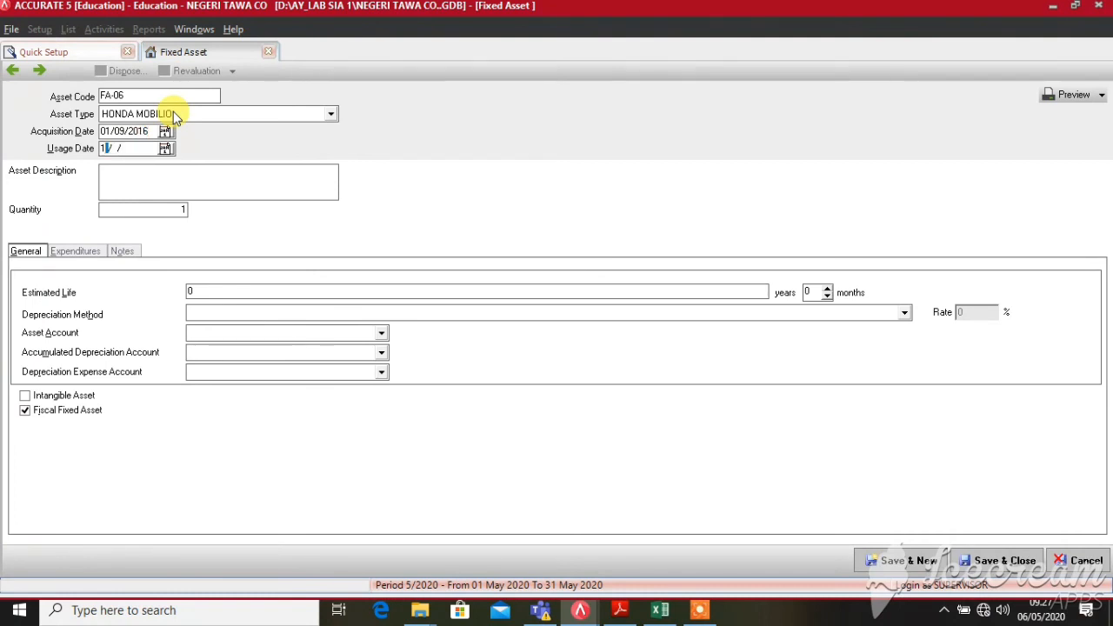
pyautogui.write('09201')
pyautogui.write('HONDA MOBILIO')
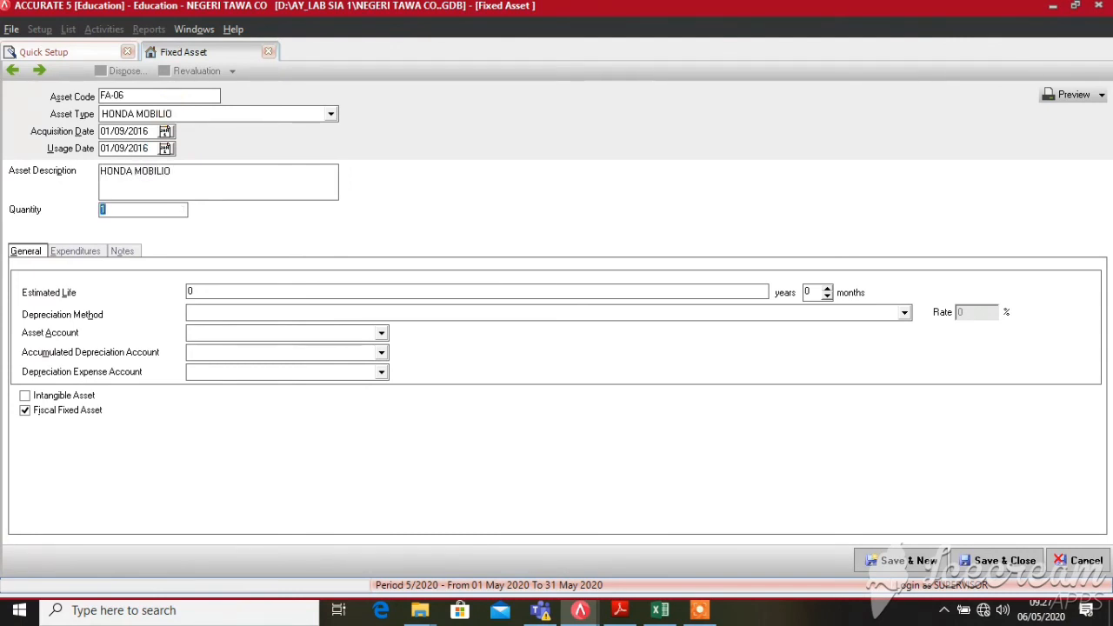
# - Set the estimated life of FA-06 to 5 years with the Straight Line Method of depreciation
pyautogui.click(217, 290)
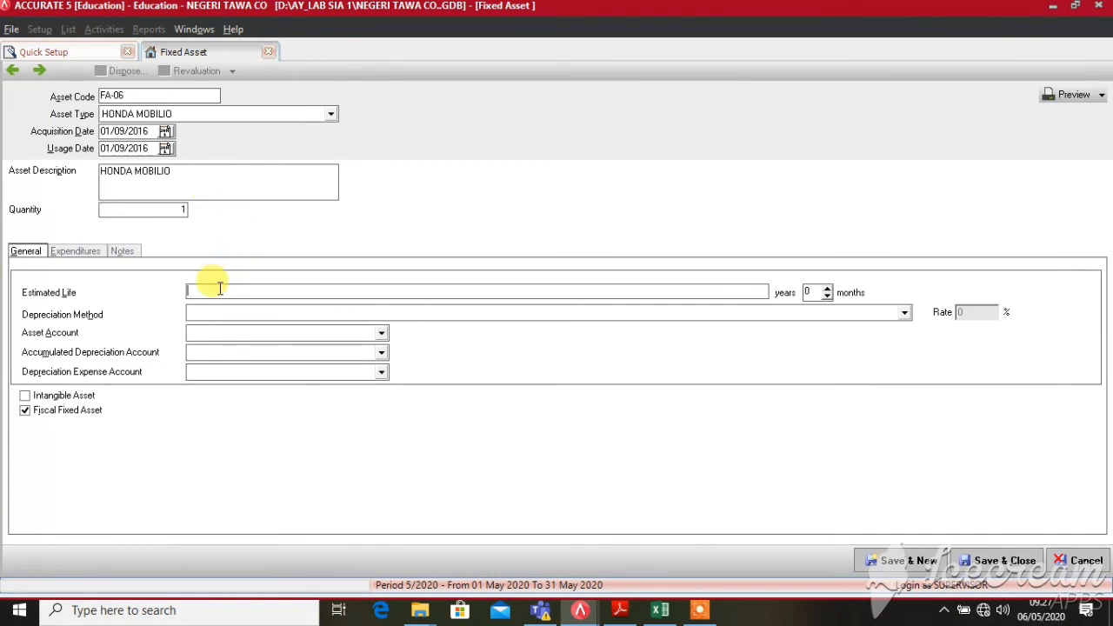
pyautogui.write('5')
pyautogui.press('Tab')
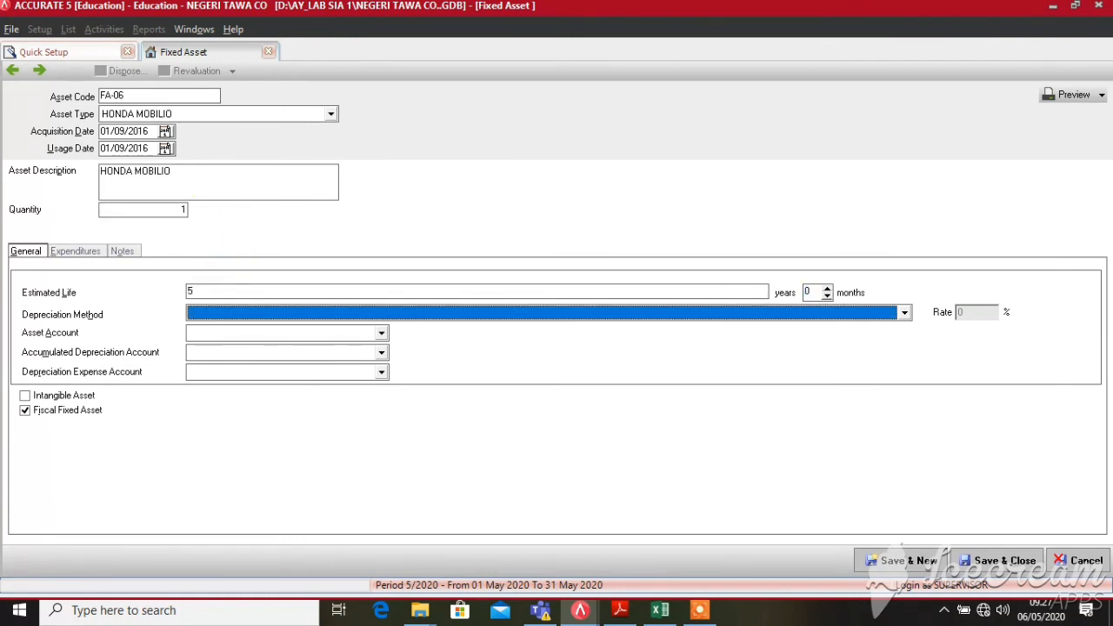
pyautogui.write('s')
pyautogui.press('Return')
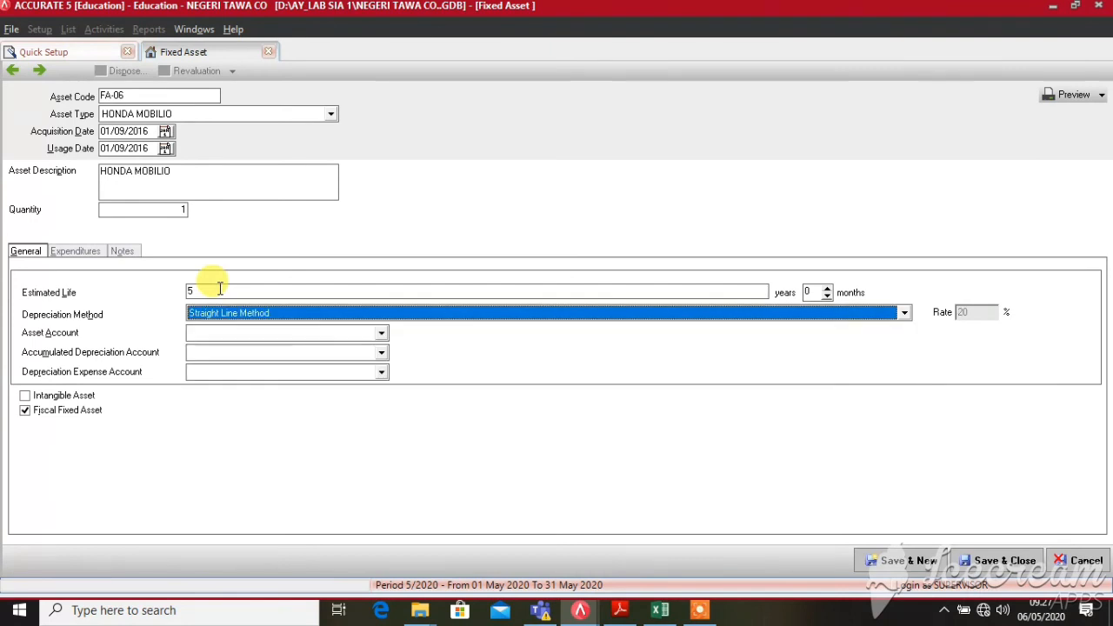
# - Choose KENDARAAN as the asset account and AKUM. PENY. KENDARAAN as the accumulated depreciation account for FA-06
pyautogui.press('Tab')
pyautogui.write('k')
pyautogui.press('Return')
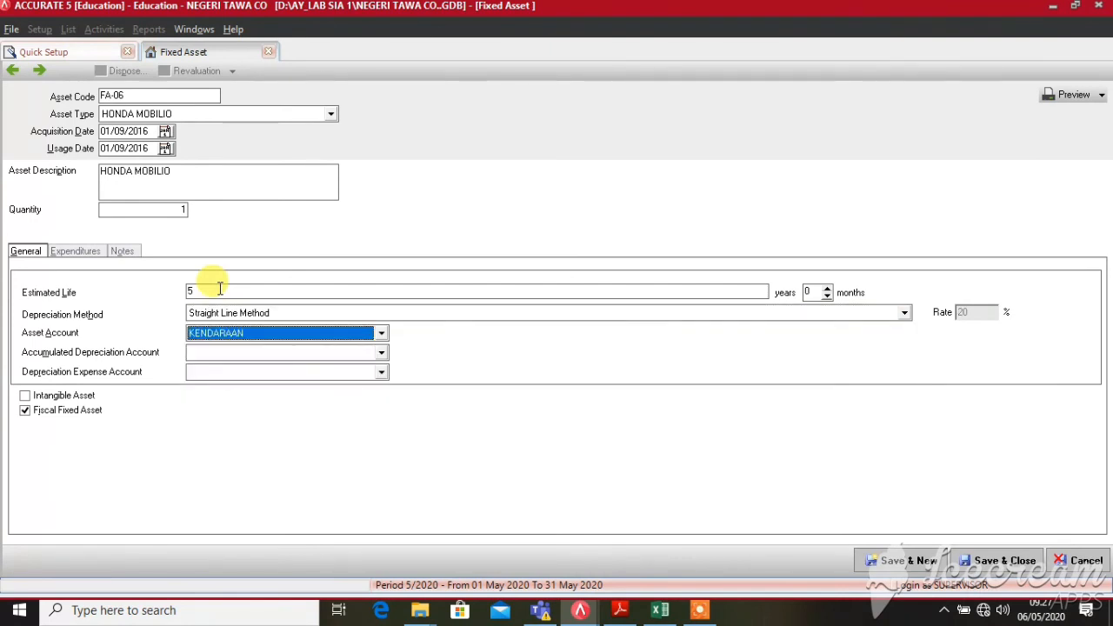
pyautogui.press('Tab')
pyautogui.write('A')
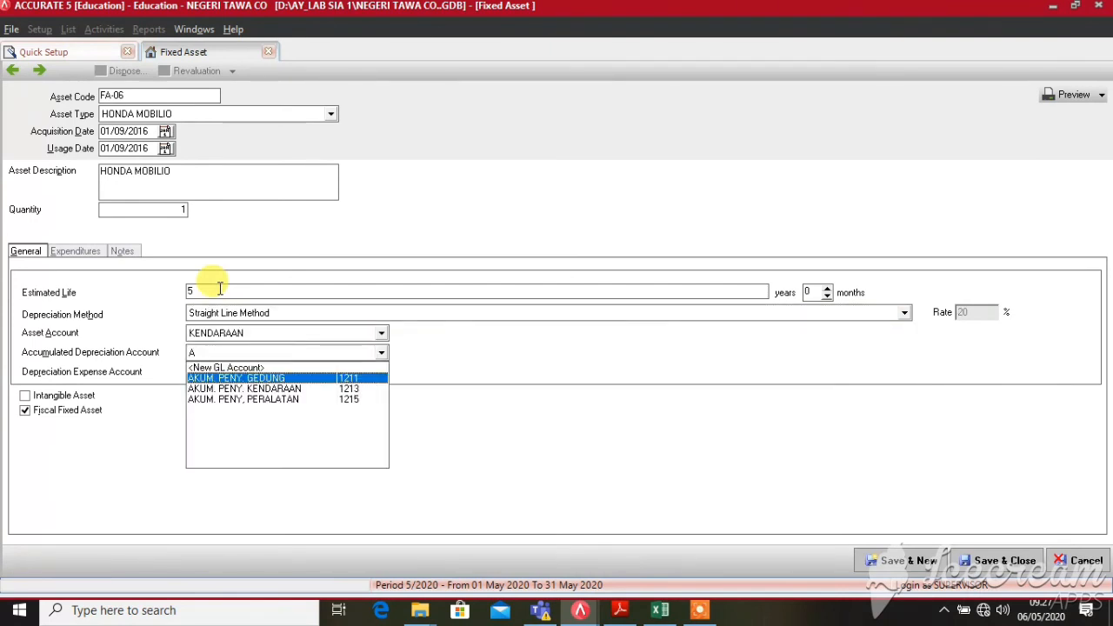
pyautogui.press('Down')
pyautogui.press('Return')
pyautogui.press('Tab')
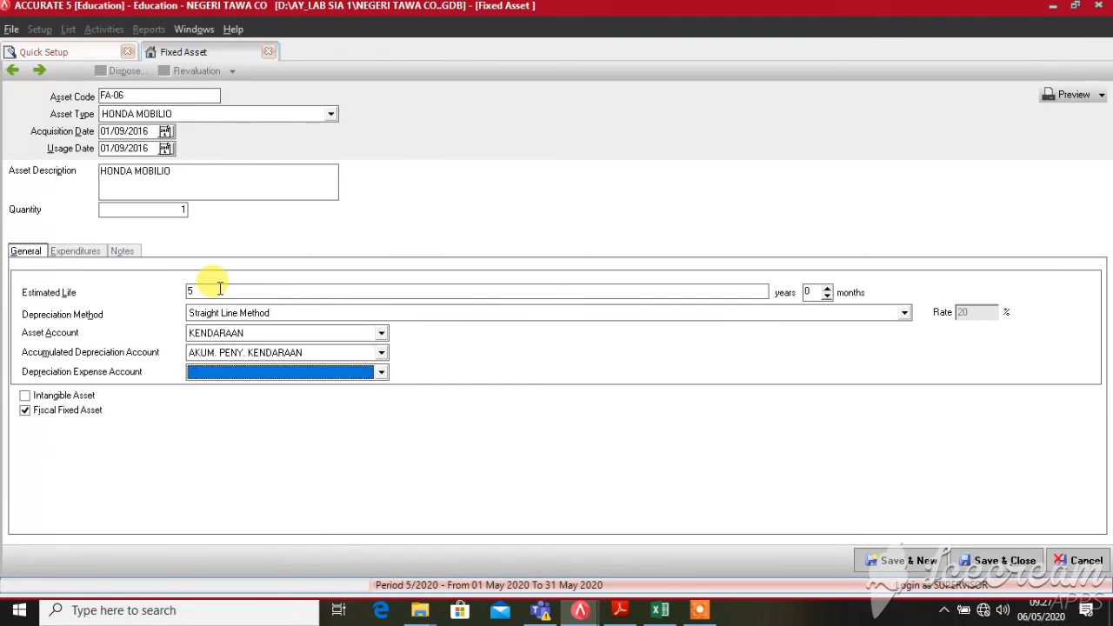
# - Choose BEBAN PENYUSUTAN KENDARAAN as the depreciation expense account for FA-06
pyautogui.write('BEBAN P')
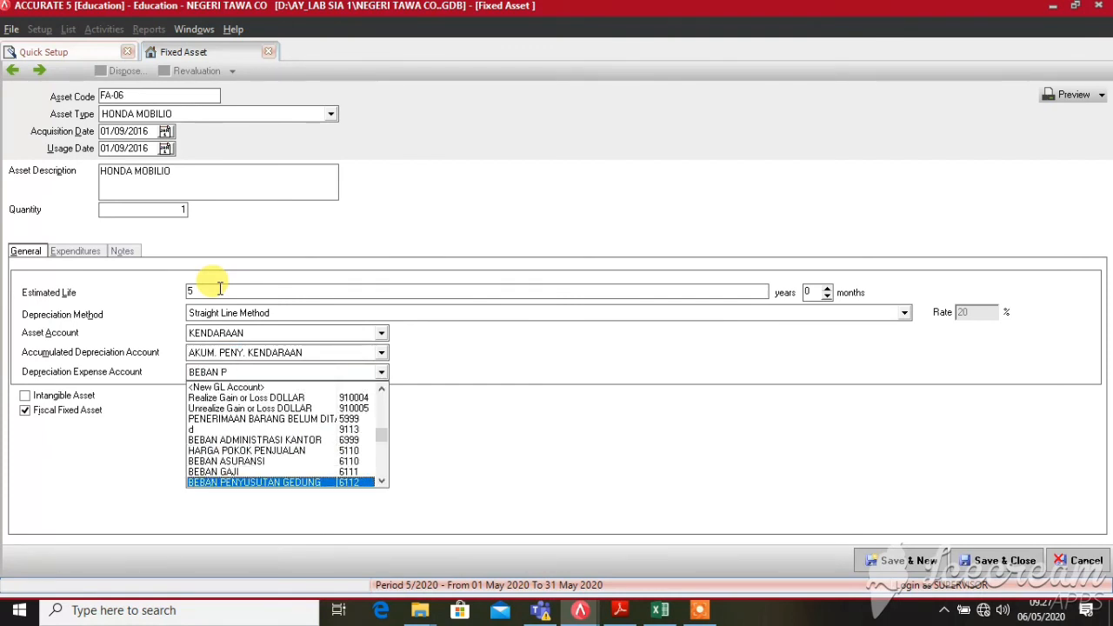
pyautogui.write('E')
pyautogui.press('Down')
pyautogui.press('Return')
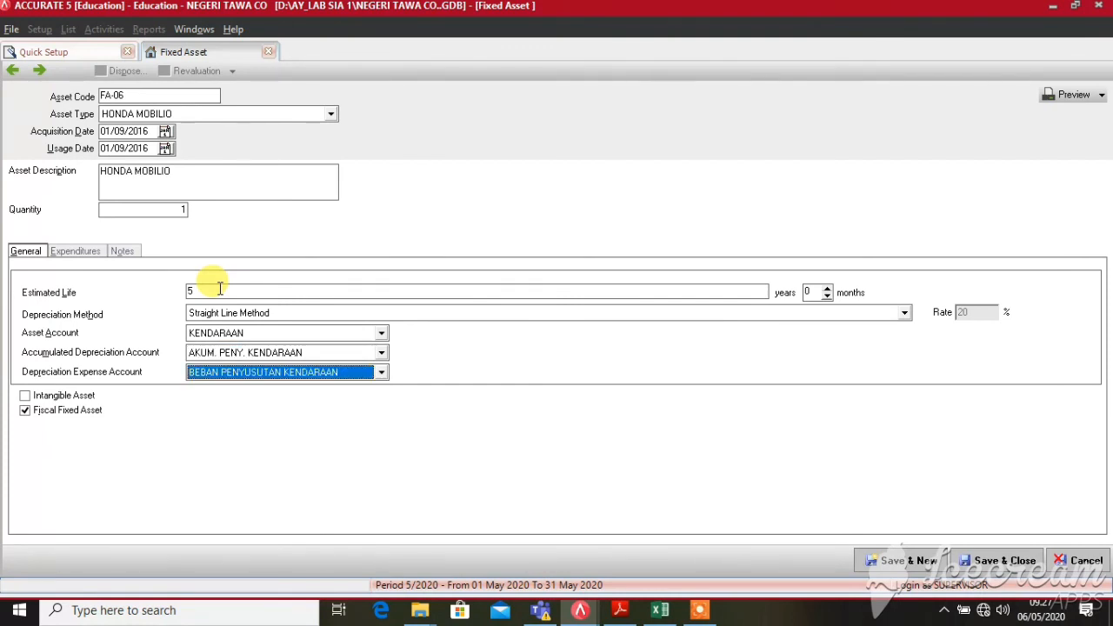
pyautogui.press('ctrl')
pyautogui.press('ctrl')
pyautogui.press('ctrl')
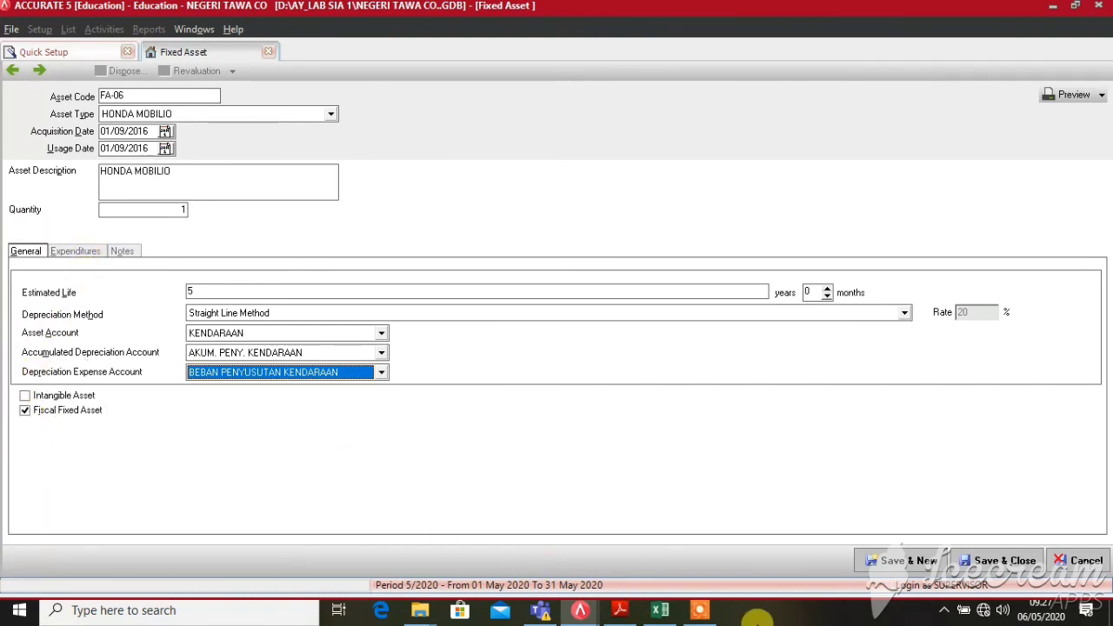
# - Add an expenditure line to FA-06 charged to the OPENING BALANCE EQUITY account
pyautogui.click(84, 251)
pyautogui.click(129, 292)
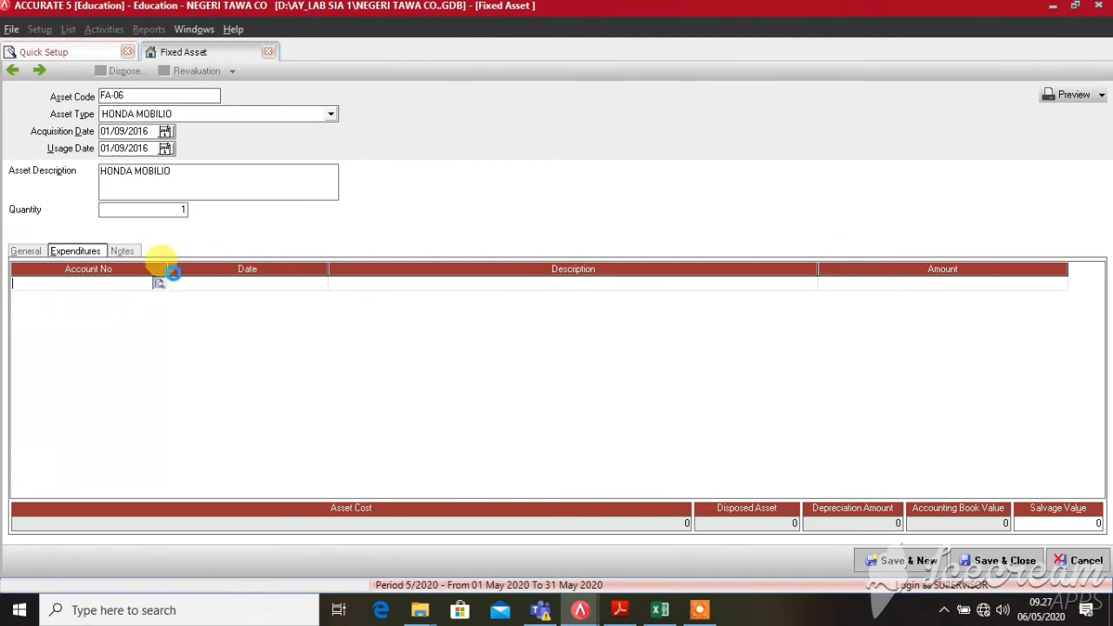
pyautogui.click(159, 283)
pyautogui.write('310')
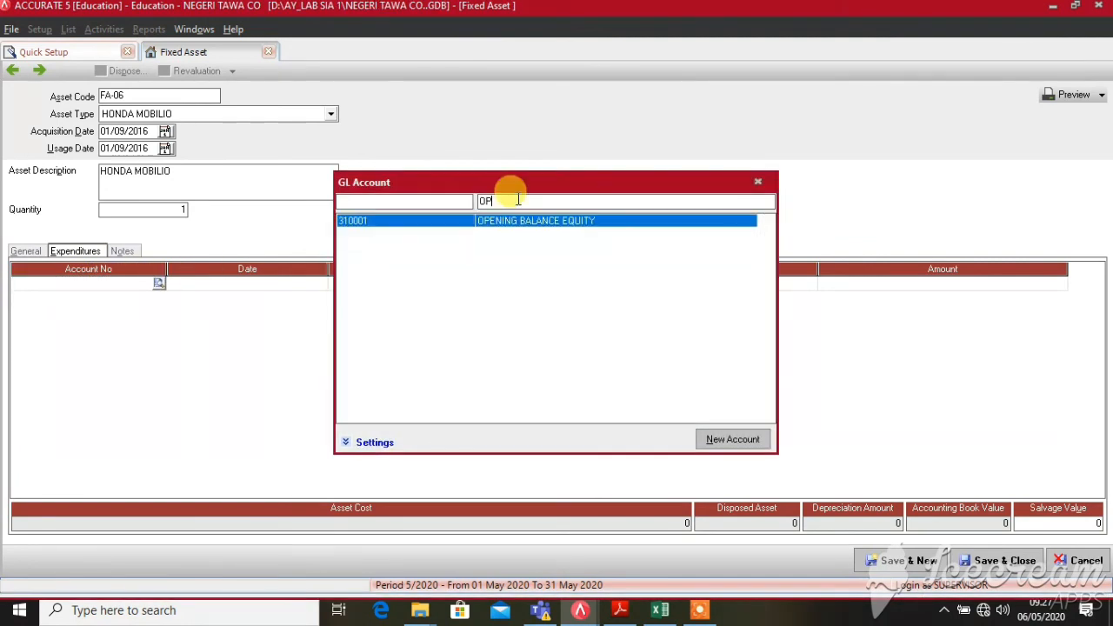
pyautogui.press('Return')
pyautogui.press('Tab')
pyautogui.press('Tab')
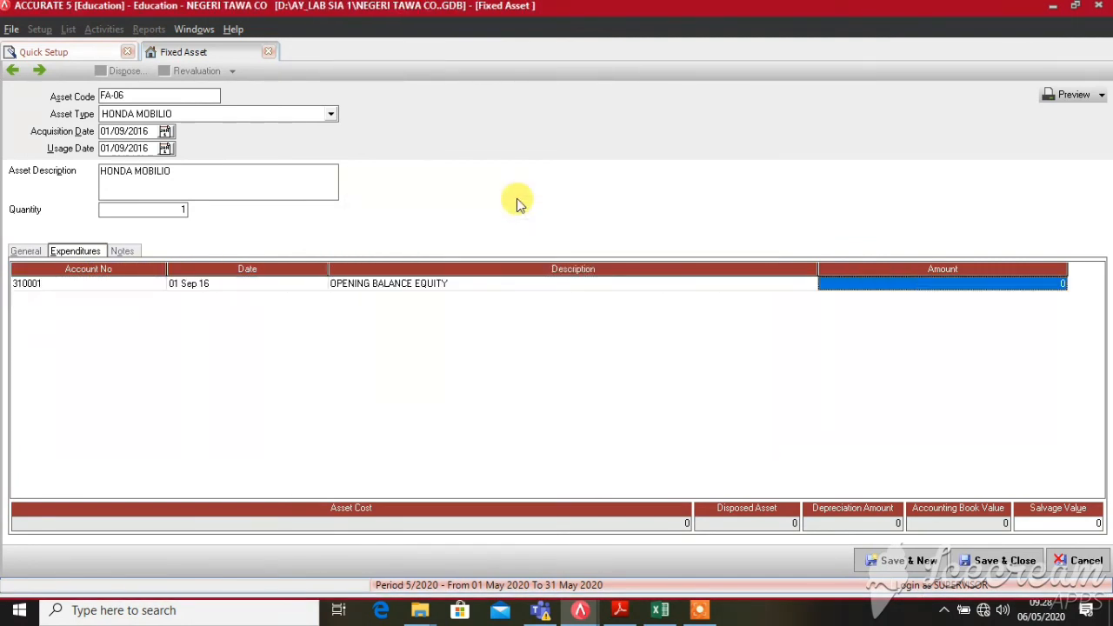
# - Enter 200.000.000 as the expenditure amount for FA-06, then save and close the asset record
pyautogui.write('200000000')
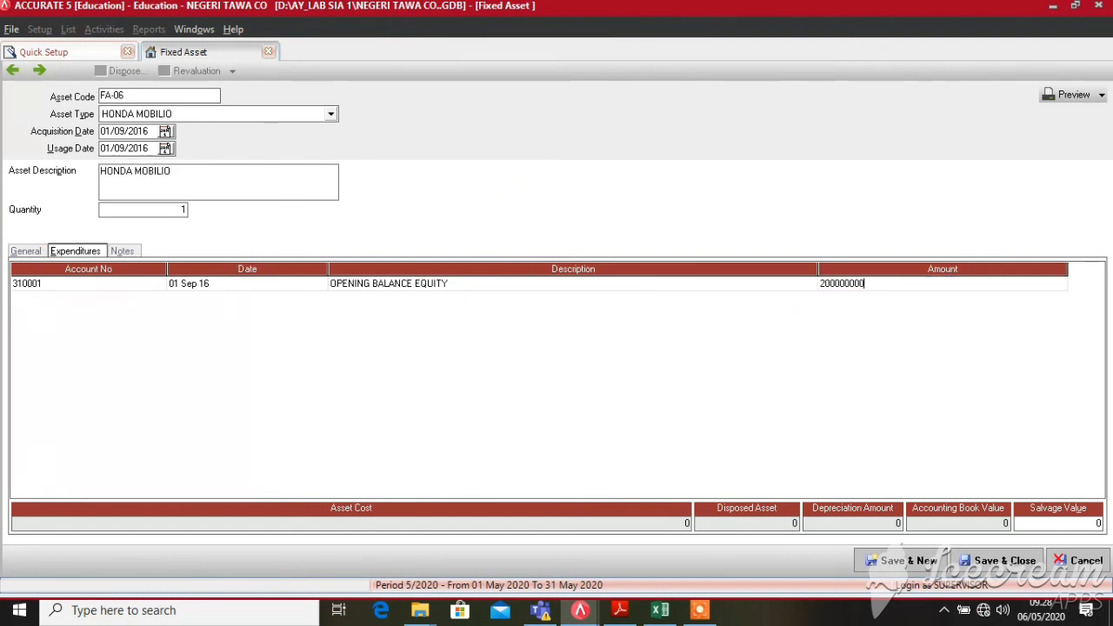
pyautogui.press('Return')
pyautogui.press('Up')
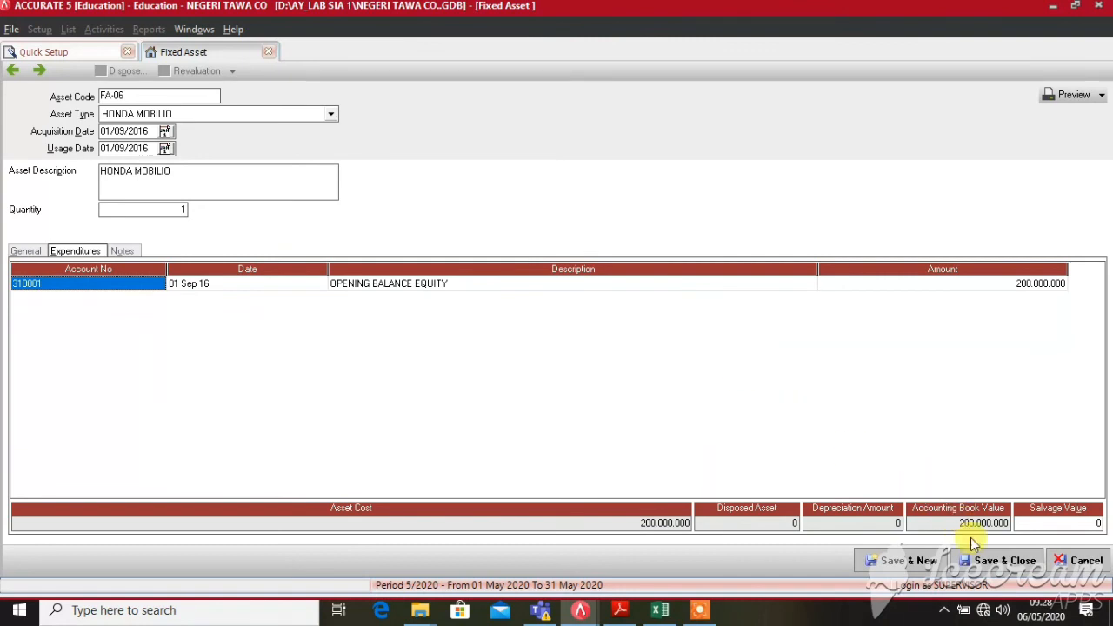
pyautogui.click(1000, 560)
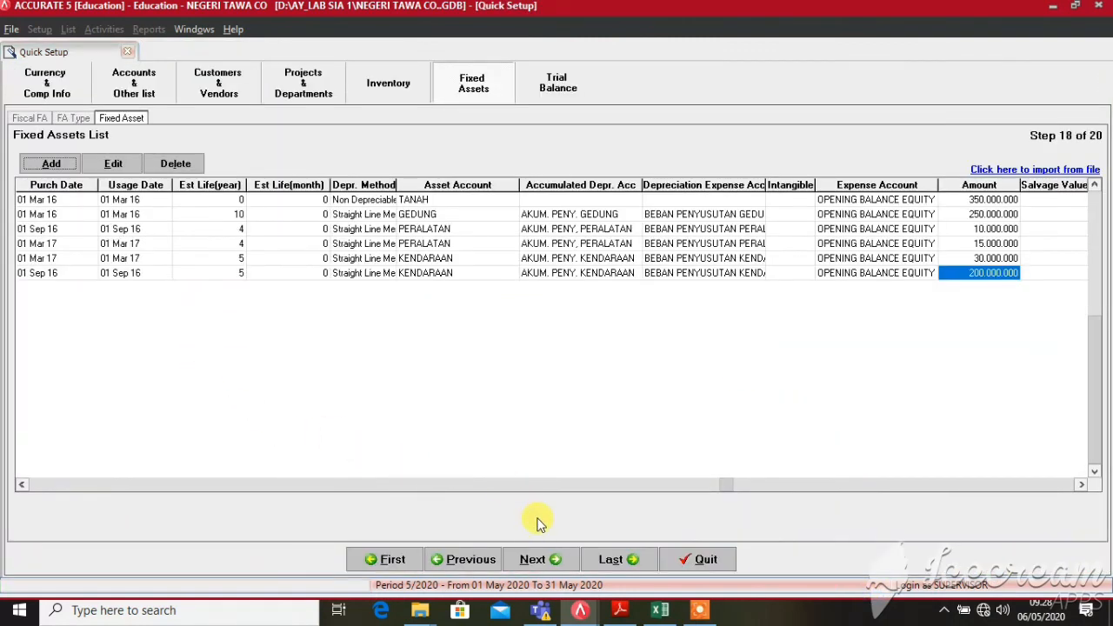
# - Advance to the Trial Balance step and review the opening debit and credit balances of all accounts
pyautogui.click(541, 560)
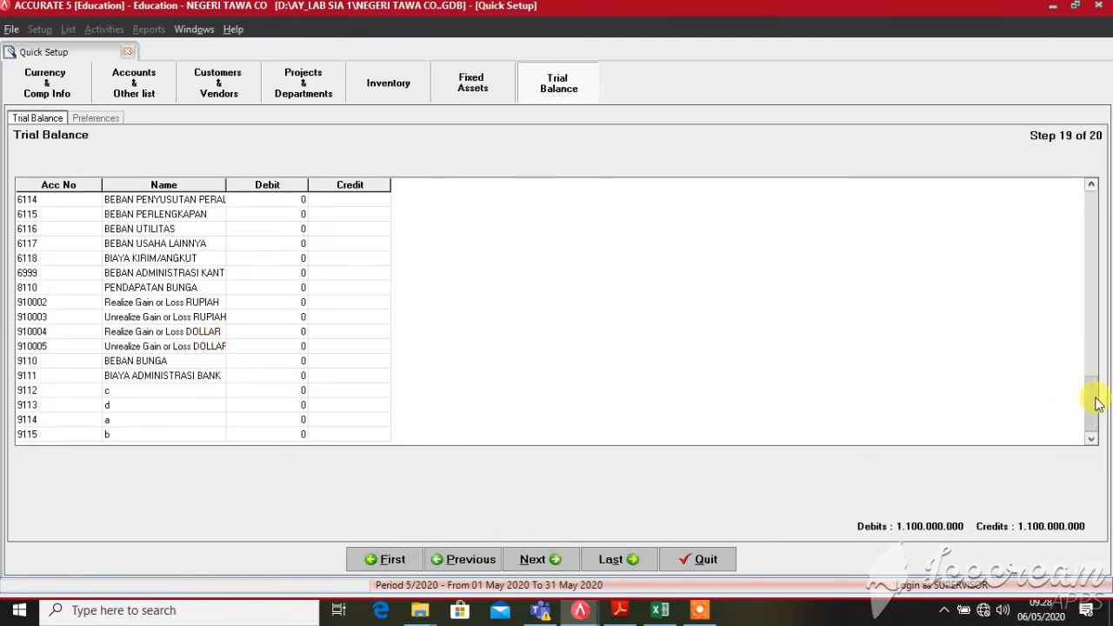
pyautogui.moveTo(1093, 399); pyautogui.dragTo(1087, 301)
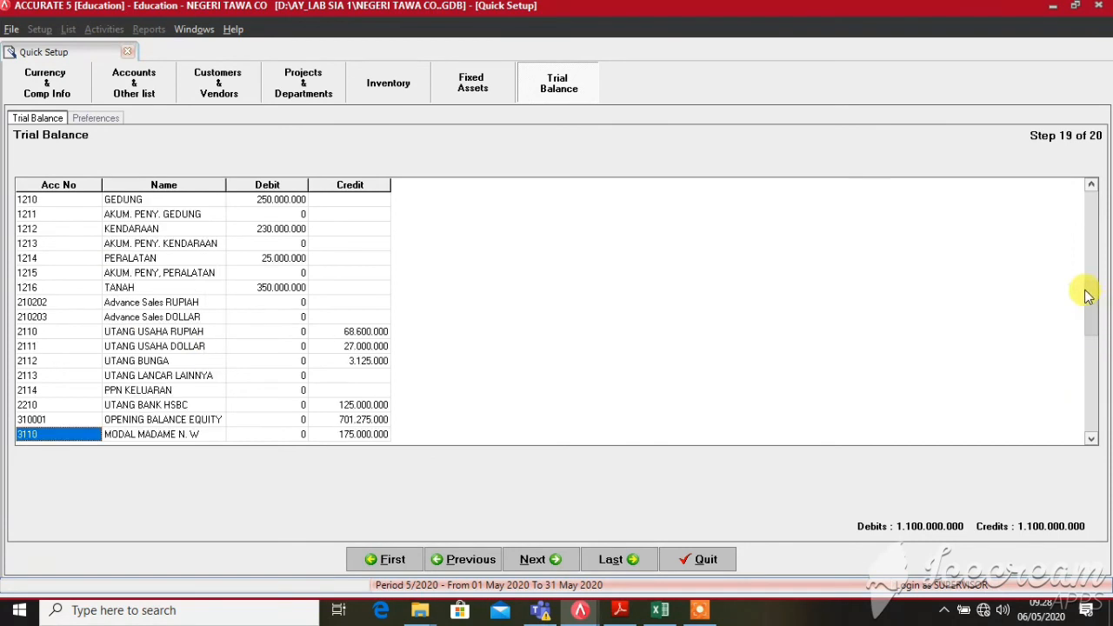
pyautogui.click(1090, 186)
pyautogui.click(1091, 186)
pyautogui.click(1091, 186)
pyautogui.click(1091, 186)
pyautogui.click(1091, 186)
pyautogui.click(1091, 186)
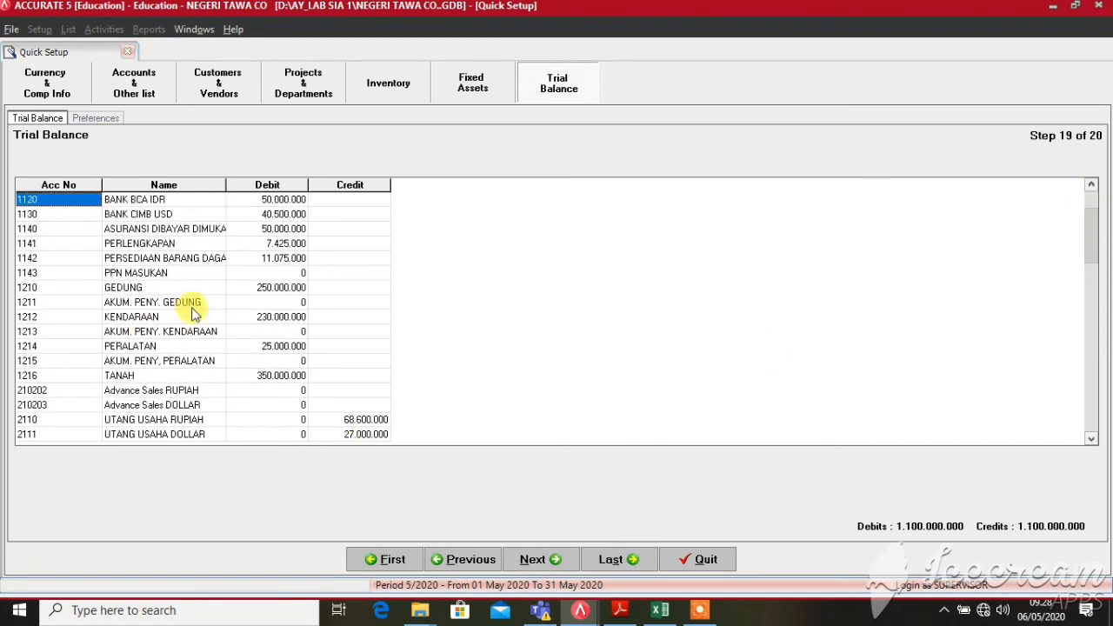
pyautogui.scroll(5, 198, 329)
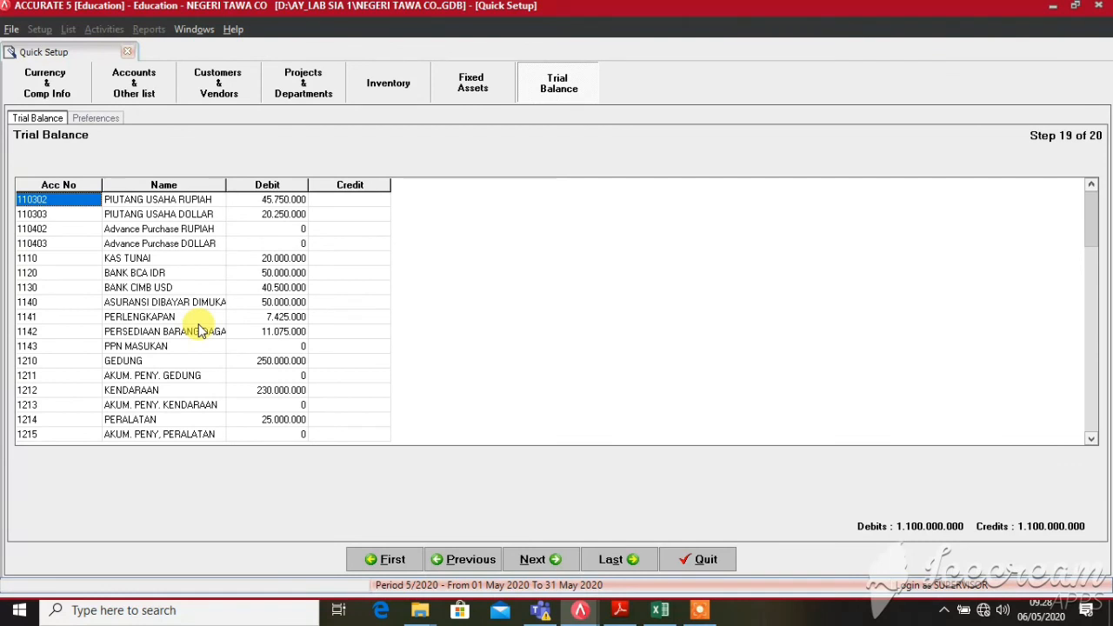
pyautogui.scroll(-20, 210, 341)
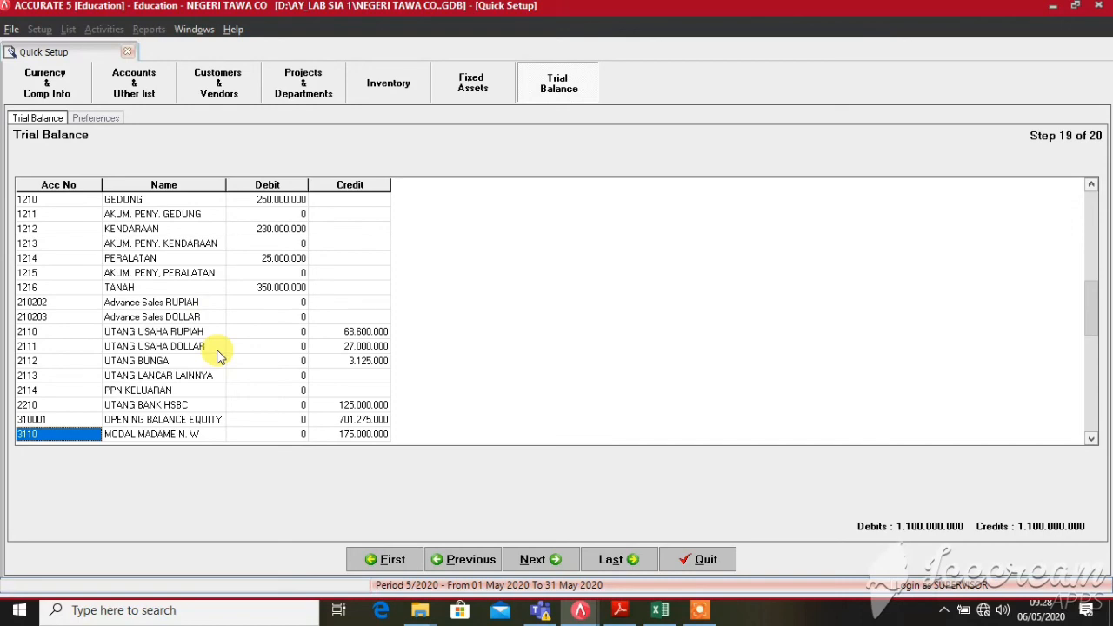
pyautogui.scroll(-20, 272, 367)
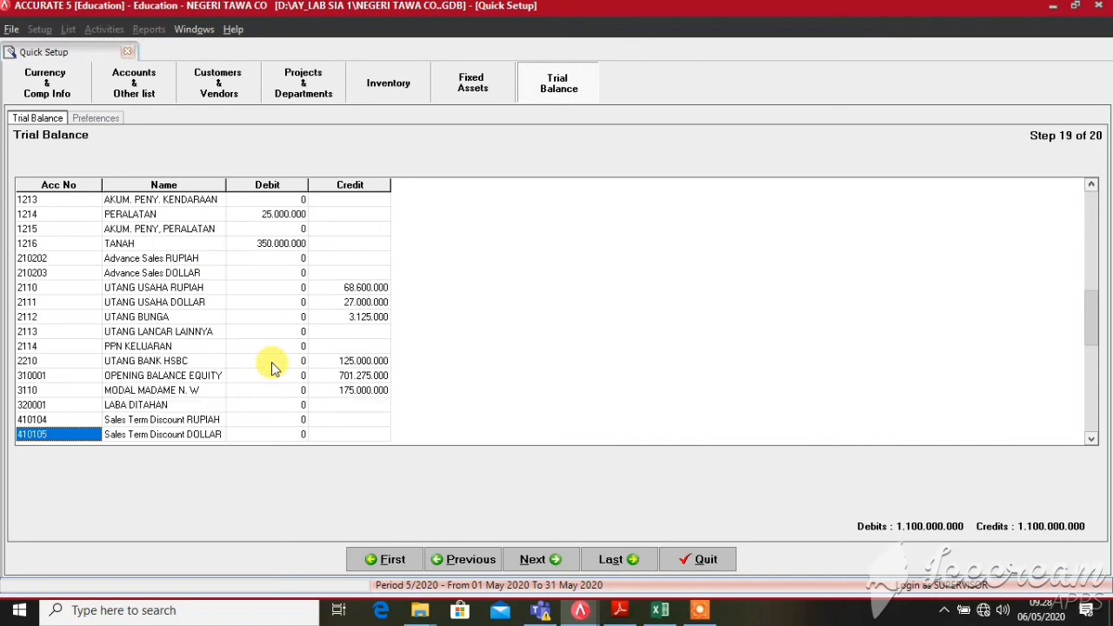
pyautogui.scroll(-6, 271, 367)
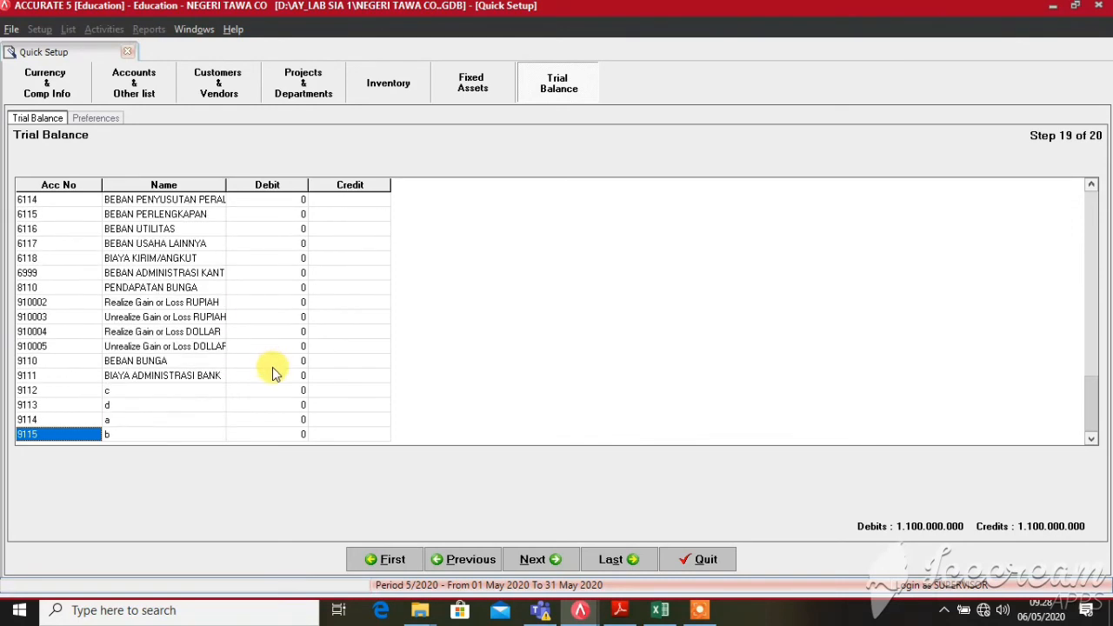
# - Continue the Quick Setup to the Company Preferences step
pyautogui.click(567, 562)
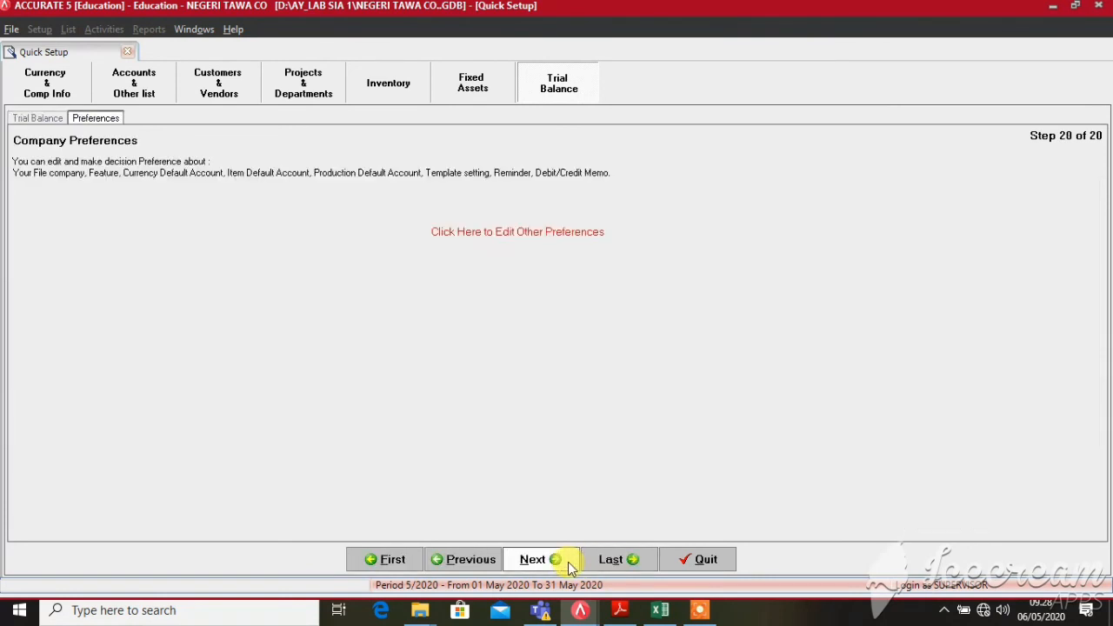
# - Advance past the Company Preferences step and finish the Quick Setup
pyautogui.click(610, 561)
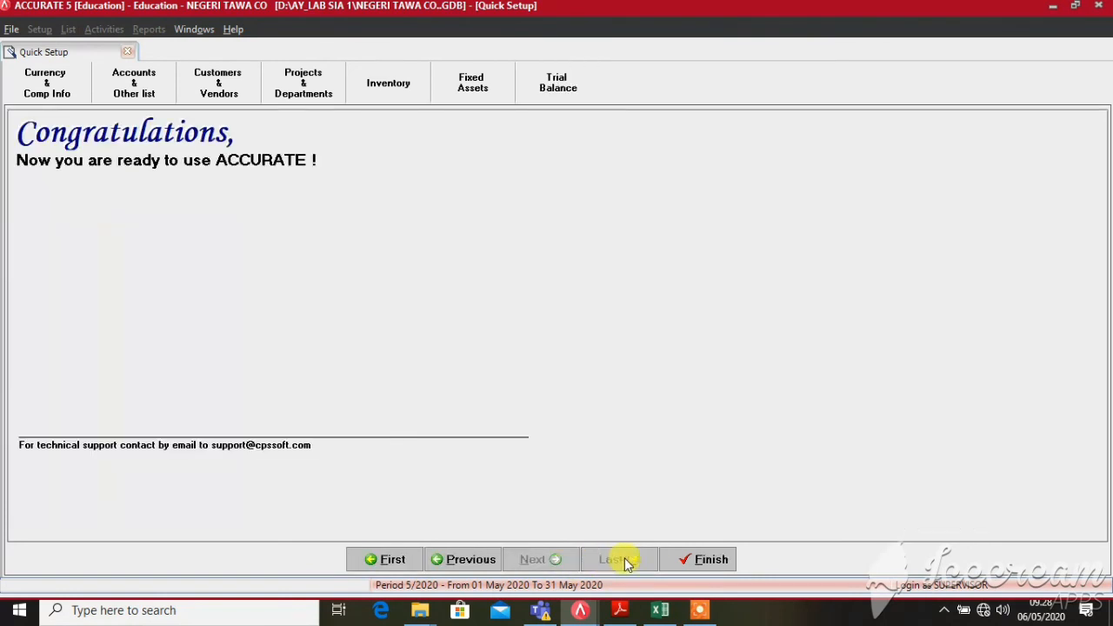
pyautogui.click(705, 561)
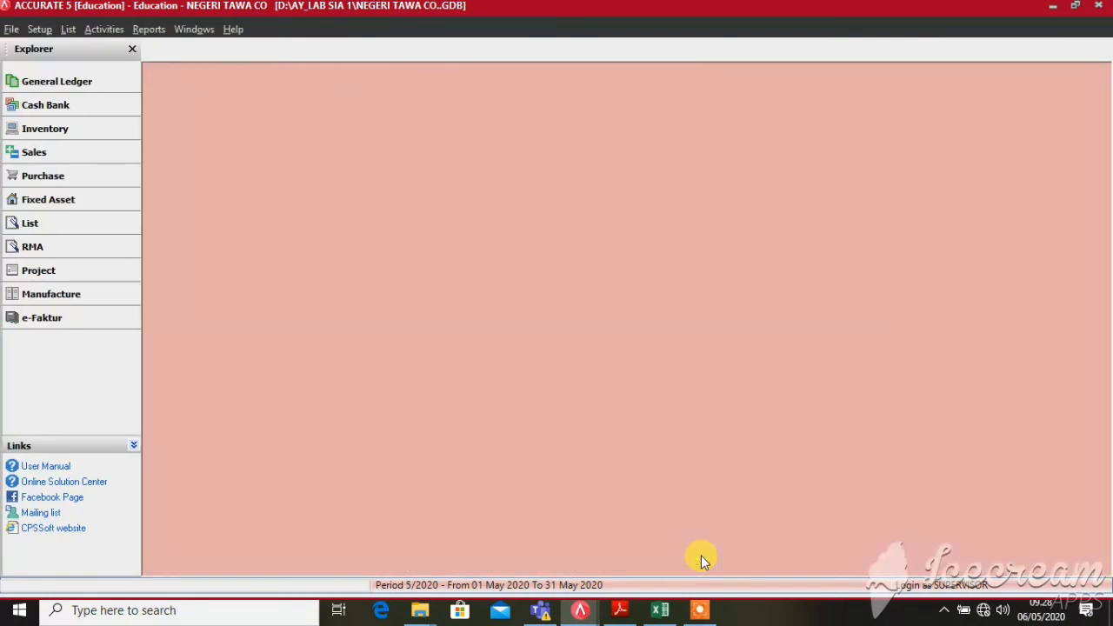
# - Run the General Ledger period end for May 2018, keeping the listed exchange rates
pyautogui.click(96, 91)
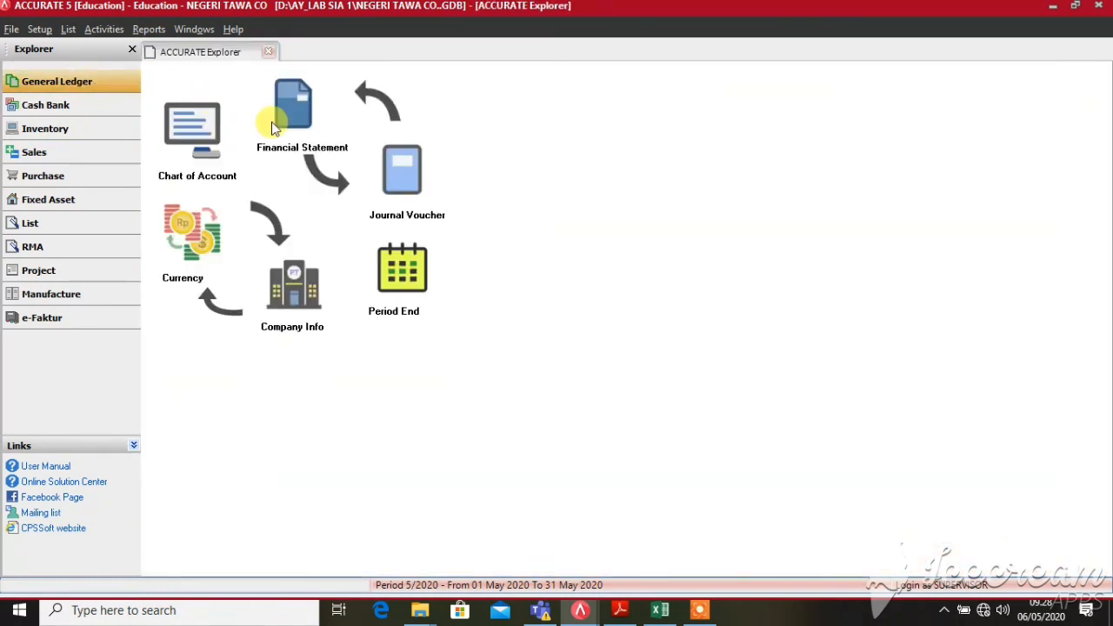
pyautogui.click(399, 321)
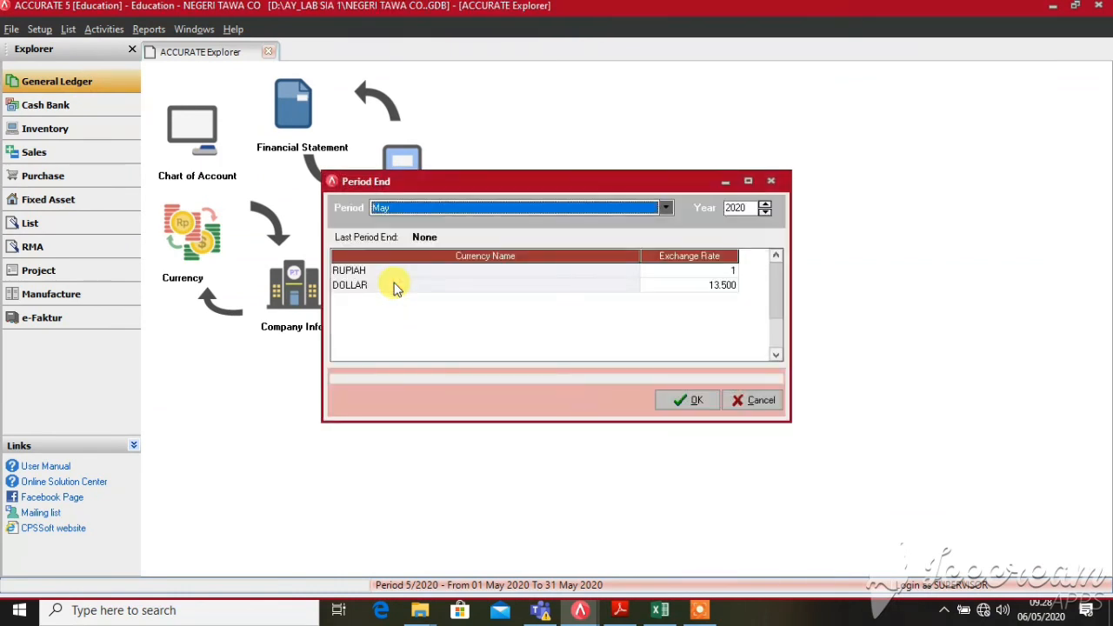
pyautogui.click(666, 208)
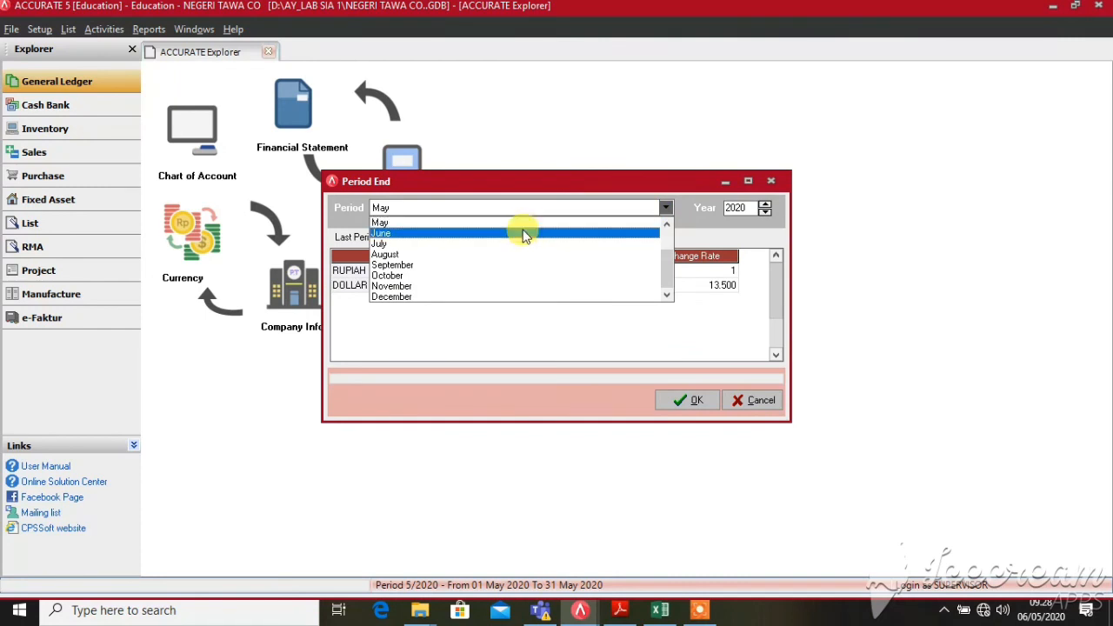
pyautogui.click(517, 219)
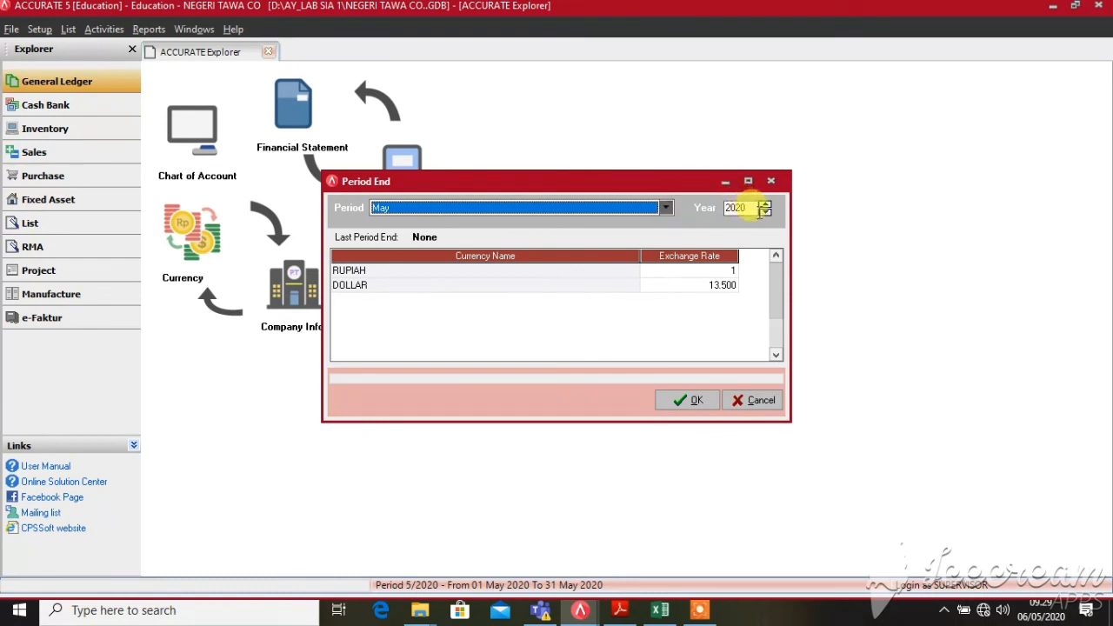
pyautogui.press('Tab')
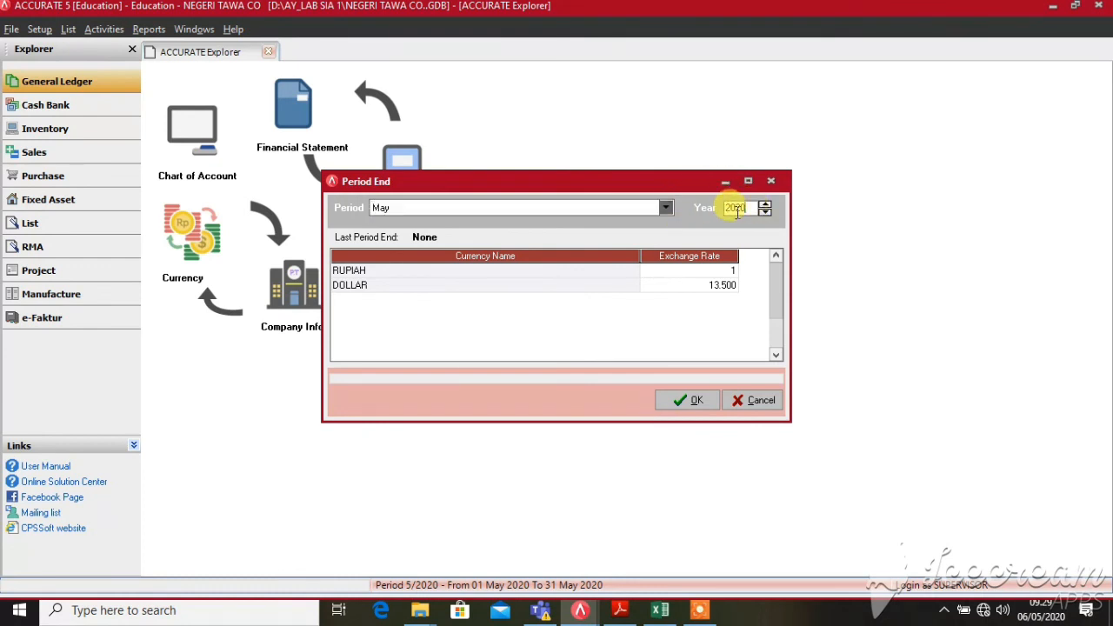
pyautogui.write('2018')
pyautogui.click(400, 214)
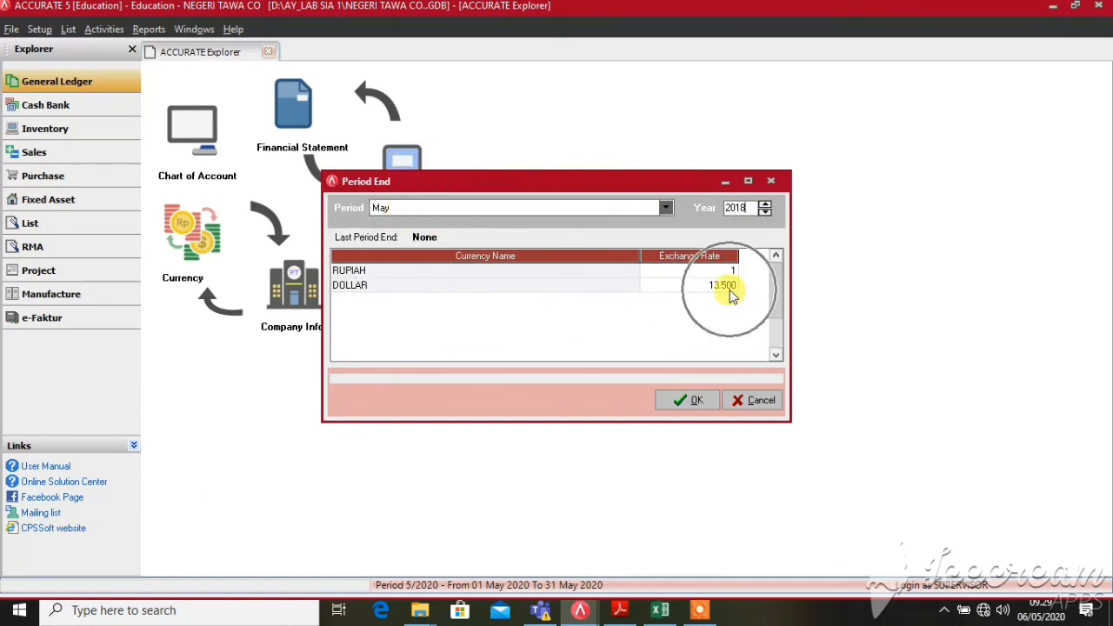
pyautogui.click(700, 404)
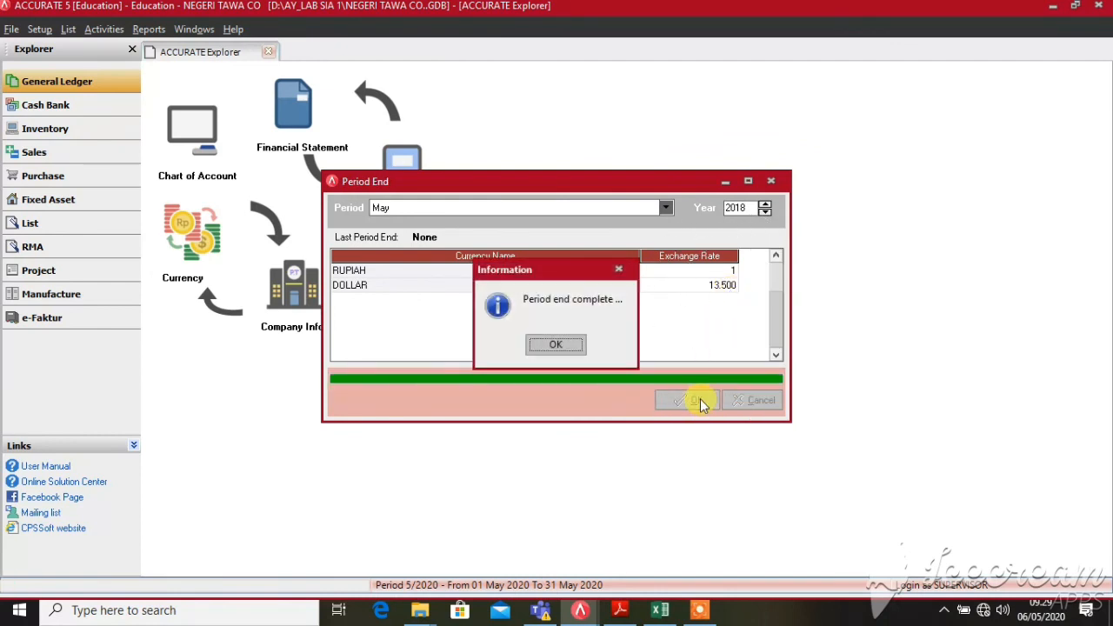
pyautogui.click(569, 352)
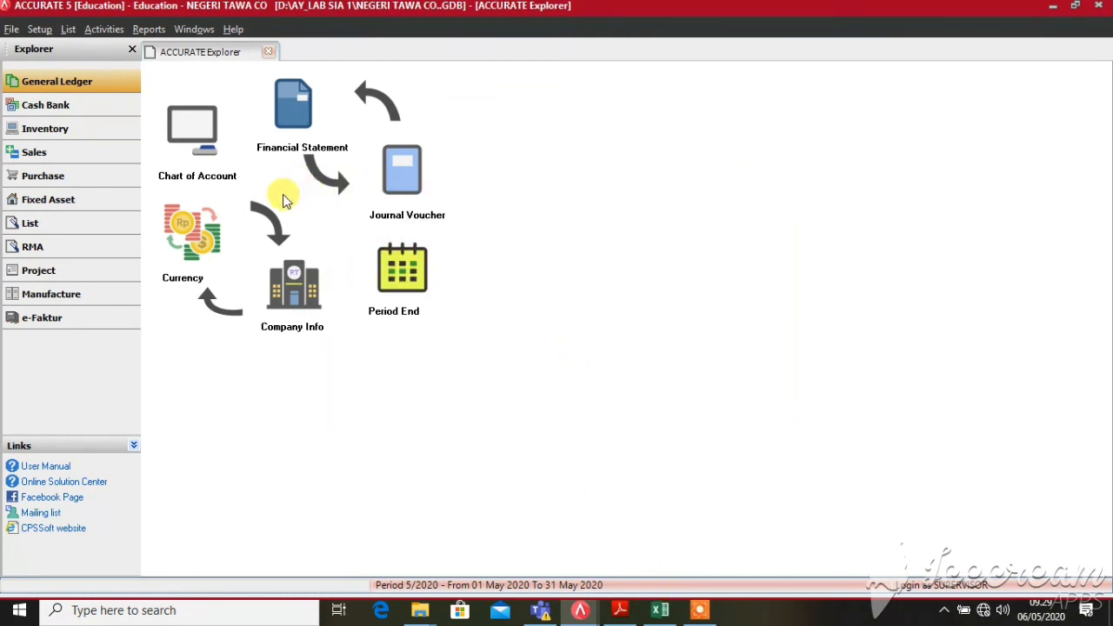
# - Examine the account balances in the Chart of Accounts, focusing on the OPENING BALANCE EQUITY account
pyautogui.click(70, 31)
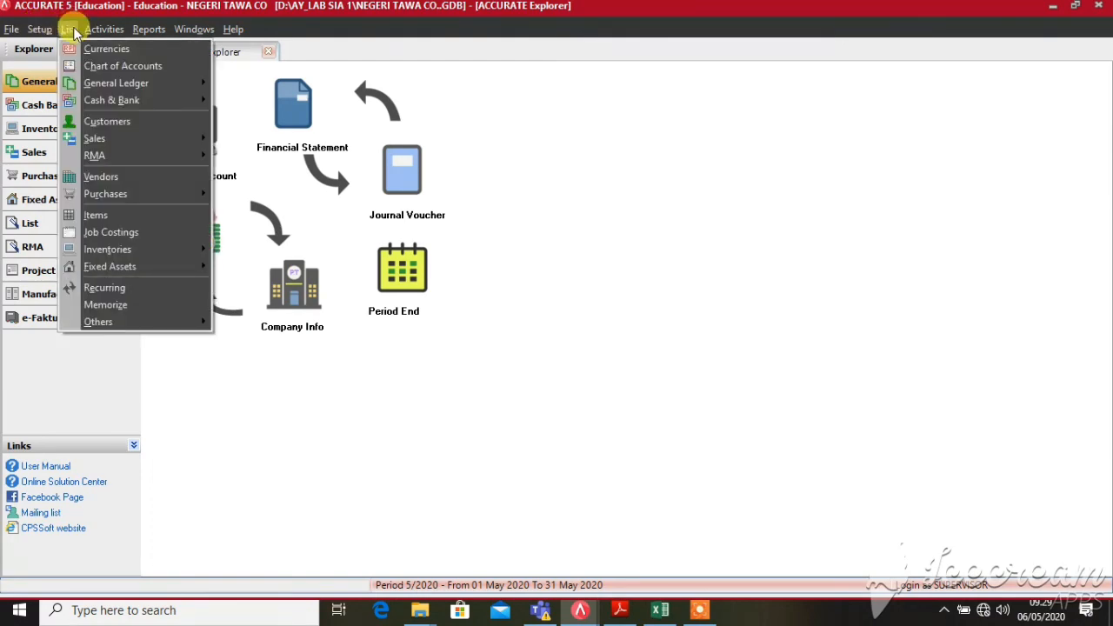
pyautogui.click(102, 65)
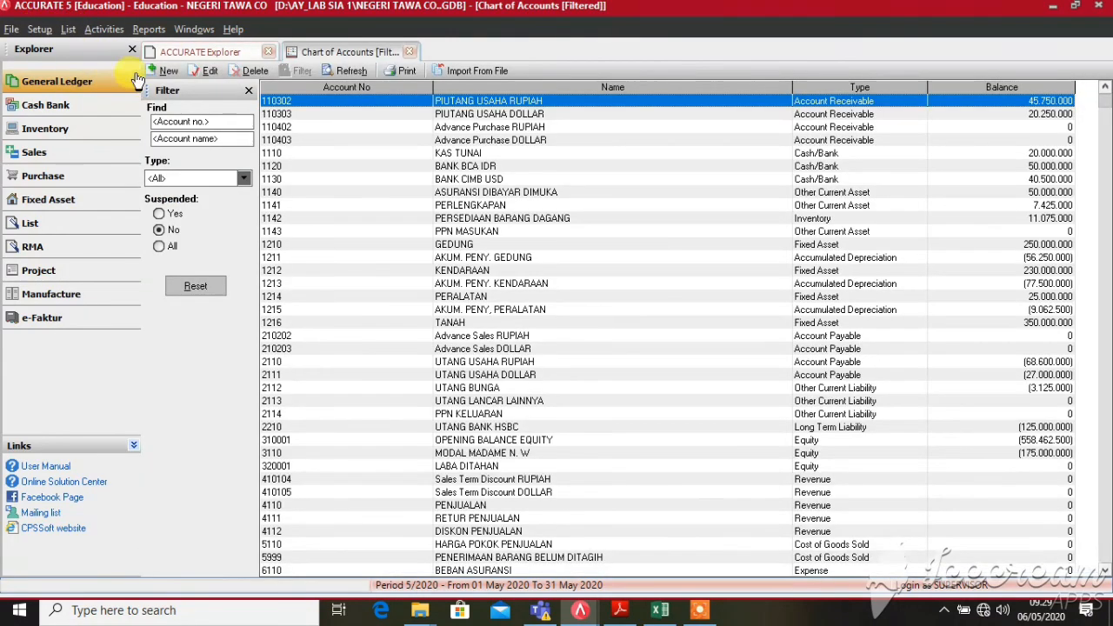
pyautogui.press('Down')
pyautogui.press('Down')
pyautogui.press('Down')
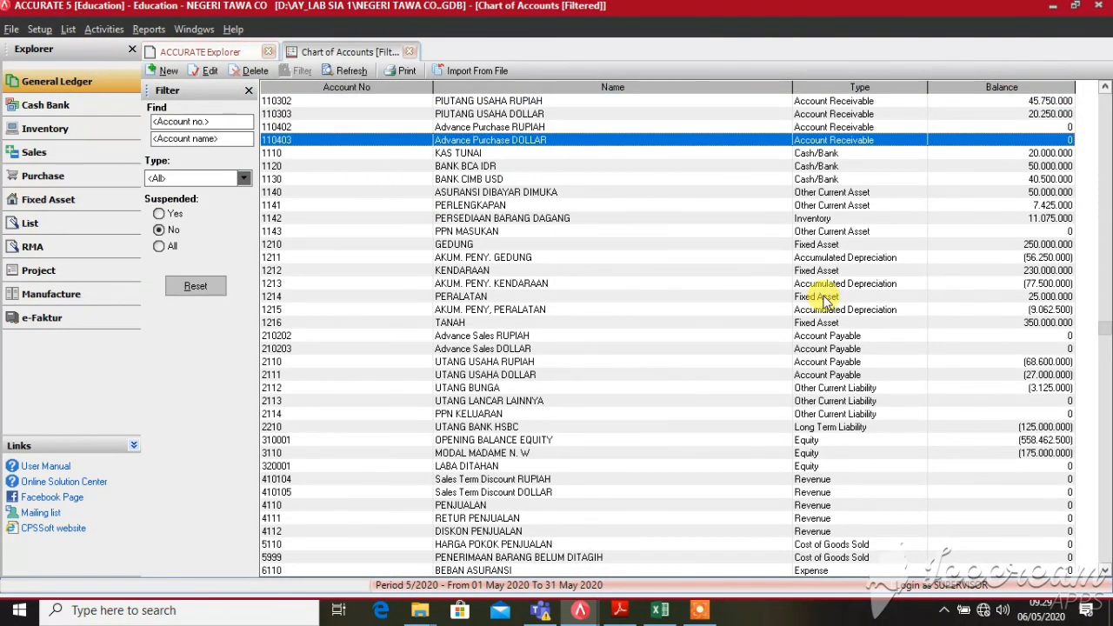
pyautogui.press('Down')
pyautogui.press('Down')
pyautogui.press('Down')
pyautogui.press('Down')
pyautogui.press('Down')
pyautogui.press('Down')
pyautogui.press('Down')
pyautogui.press('Down')
pyautogui.press('Down')
pyautogui.press('Down')
pyautogui.press('Down')
pyautogui.press('Down')
pyautogui.press('Down')
pyautogui.press('Down')
pyautogui.press('Down')
pyautogui.press('Down')
pyautogui.press('Down')
pyautogui.press('Down')
pyautogui.press('Down')
pyautogui.press('Down')
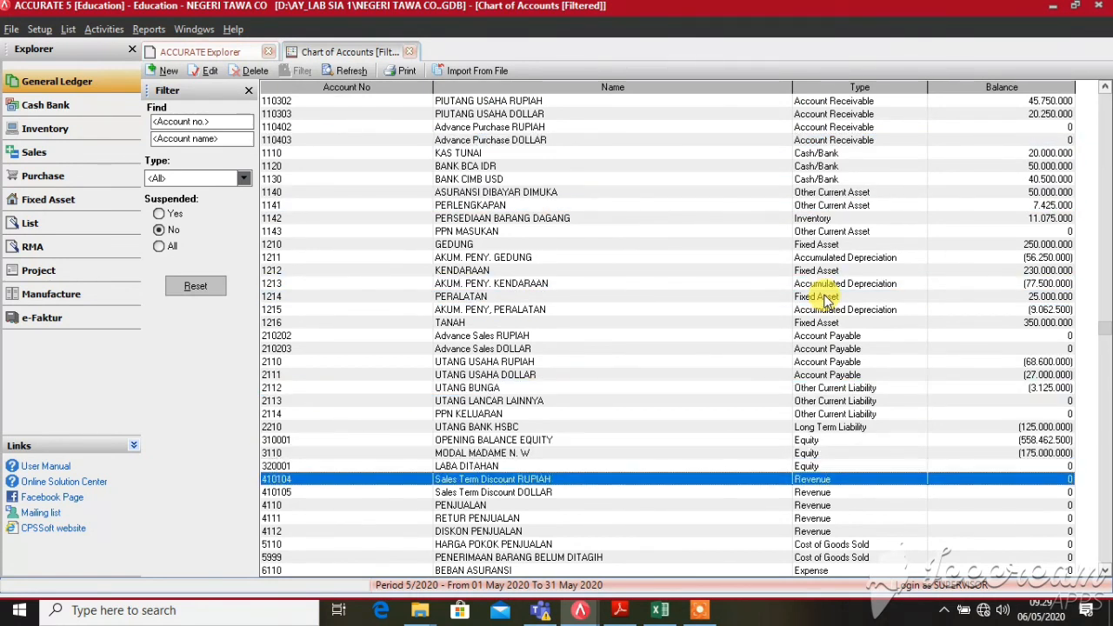
pyautogui.click(824, 441)
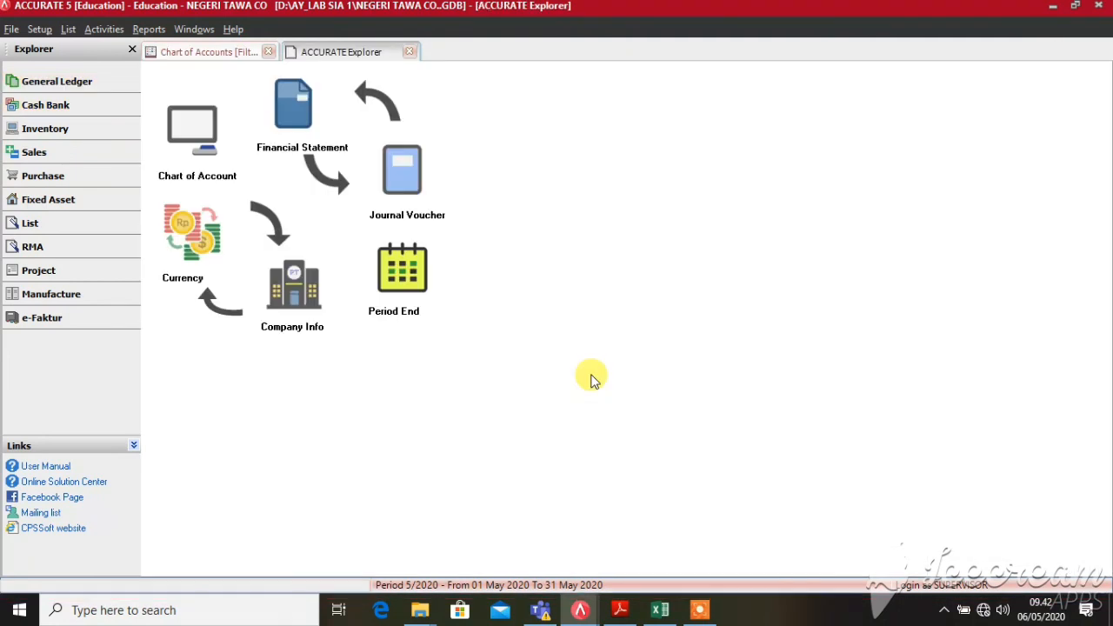
pyautogui.click(199, 54)
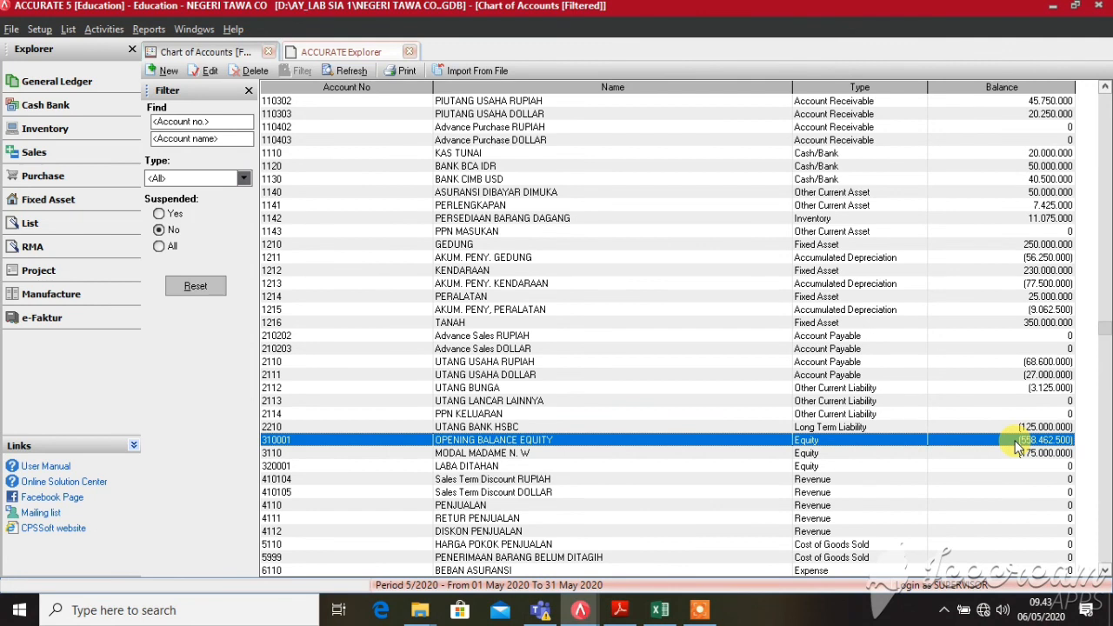
# - Create a new journal voucher dated 01/06/2018 with the description SALDO AWAL LABA DITAHAN
pyautogui.click(300, 52)
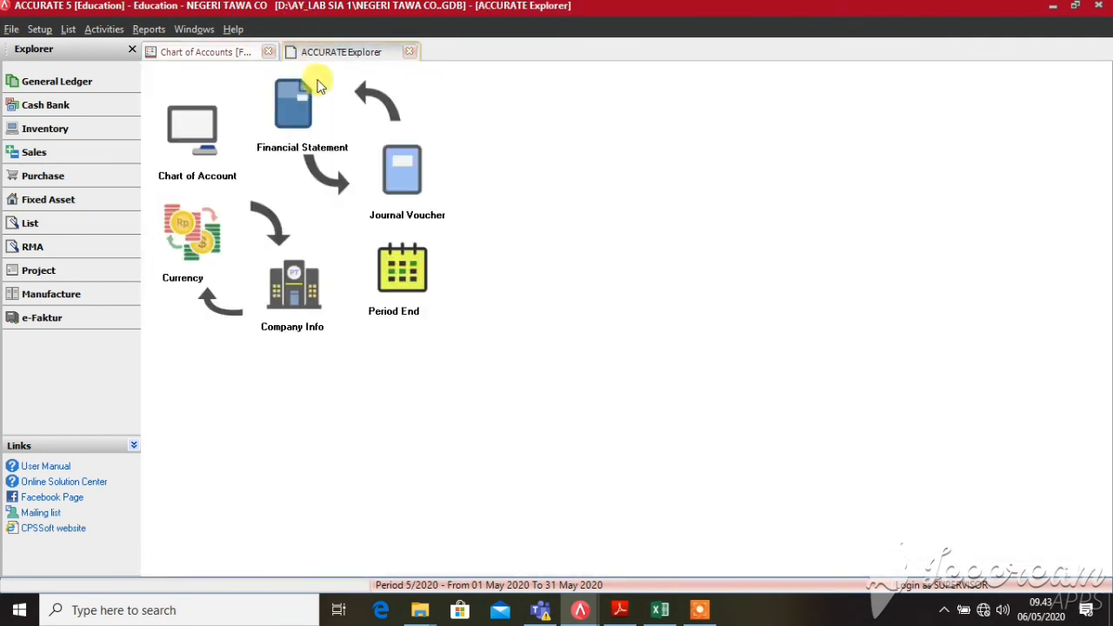
pyautogui.click(432, 196)
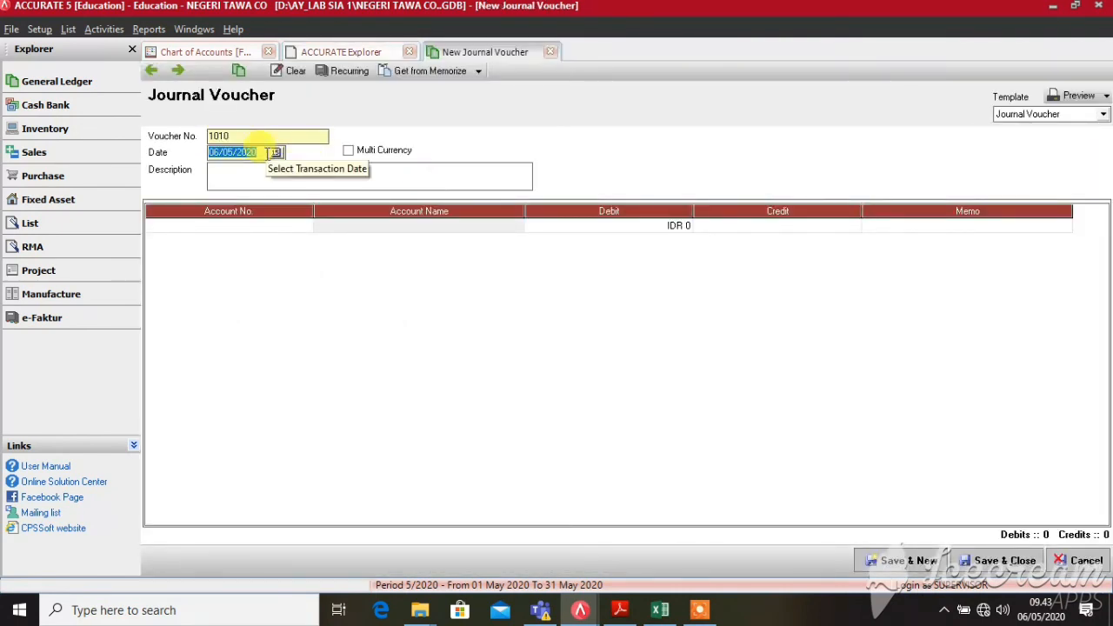
pyautogui.press('BackSpace')
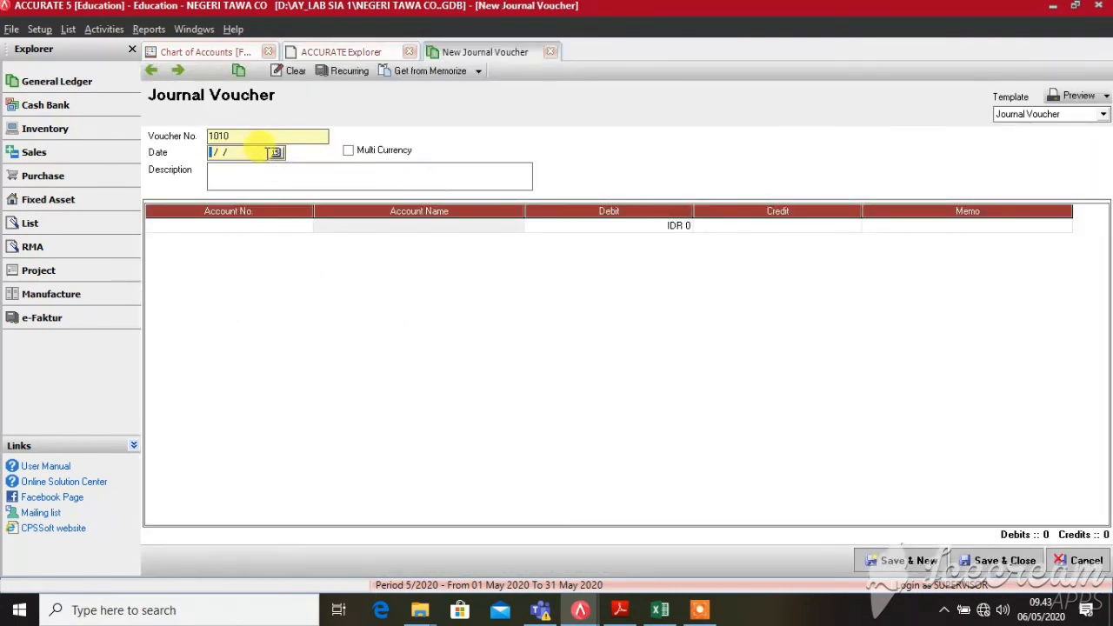
pyautogui.write('01/06/2018')
pyautogui.press('Tab')
pyautogui.press('Tab')
pyautogui.write('SALDO AWAL')
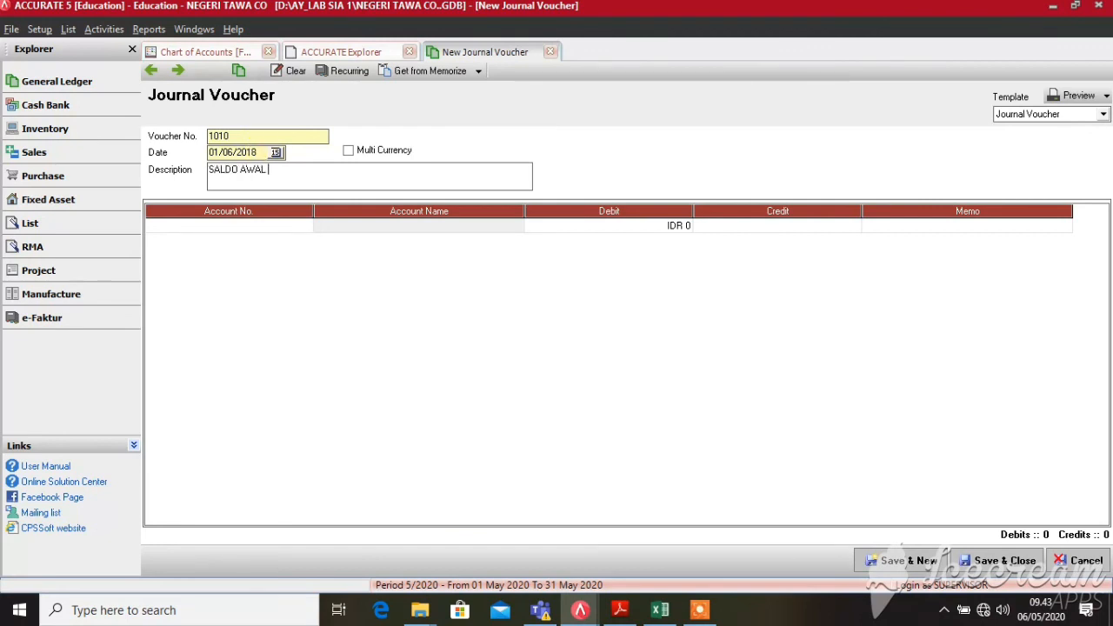
pyautogui.write(' LABA DITAHAN')
pyautogui.press('Tab')
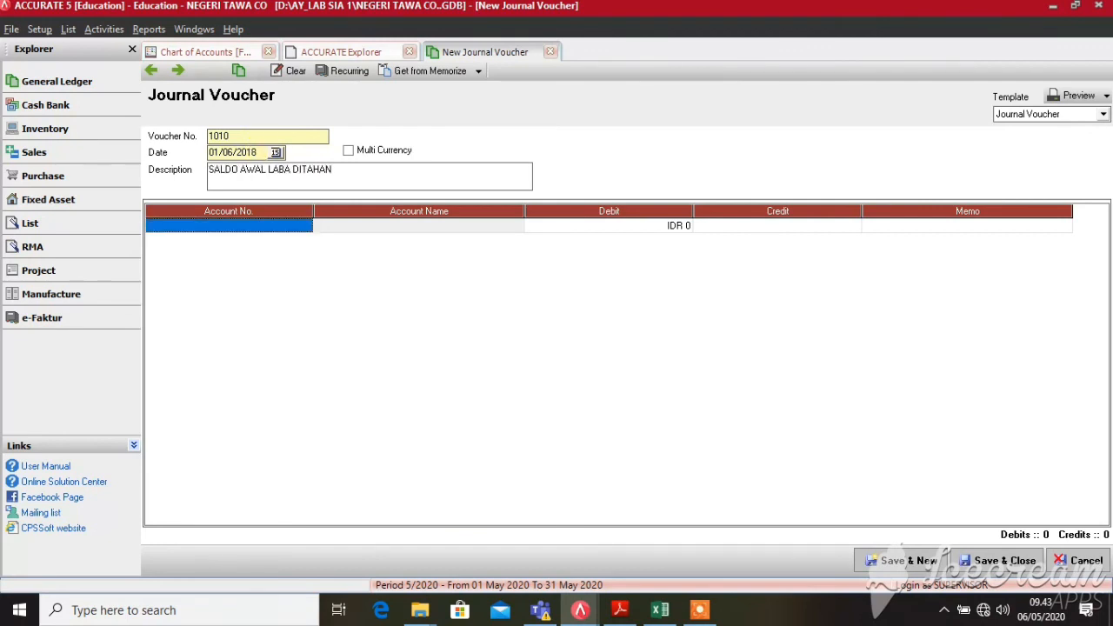
# - Add a voucher line debiting the OPENING BALANCE EQUITY account with 558.462.500
pyautogui.click(299, 225)
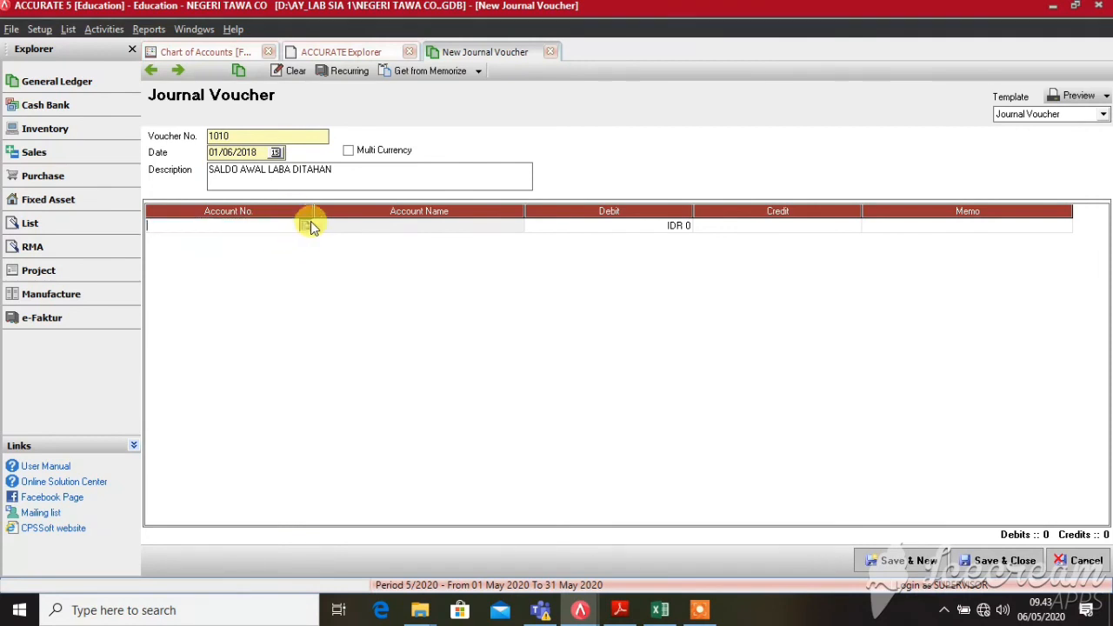
pyautogui.click(305, 225)
pyautogui.click(554, 200)
pyautogui.write('OP')
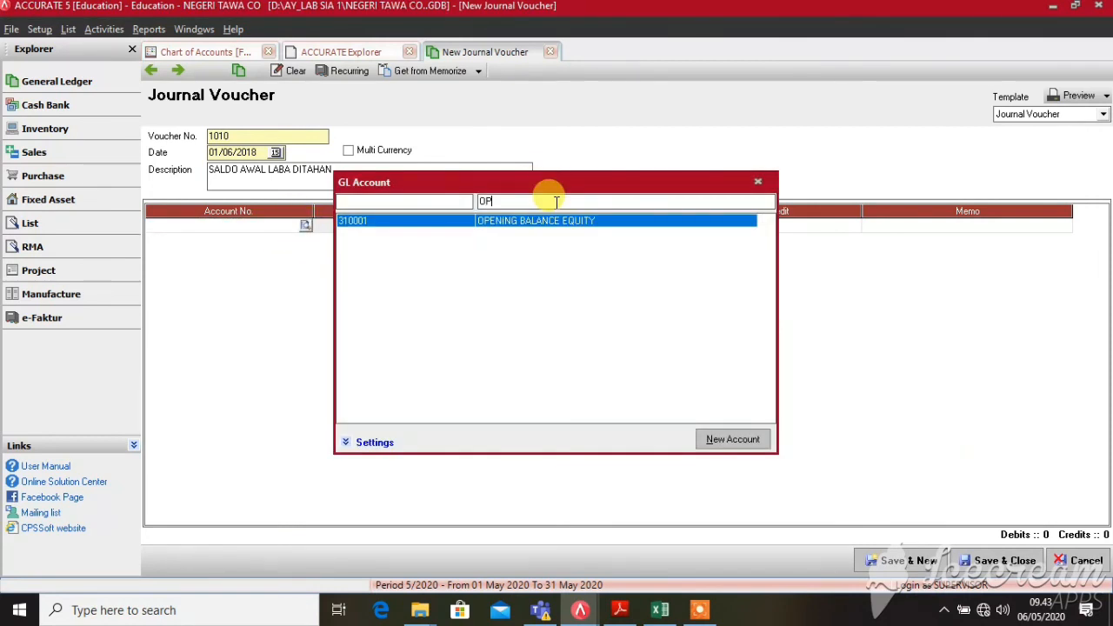
pyautogui.press('Return')
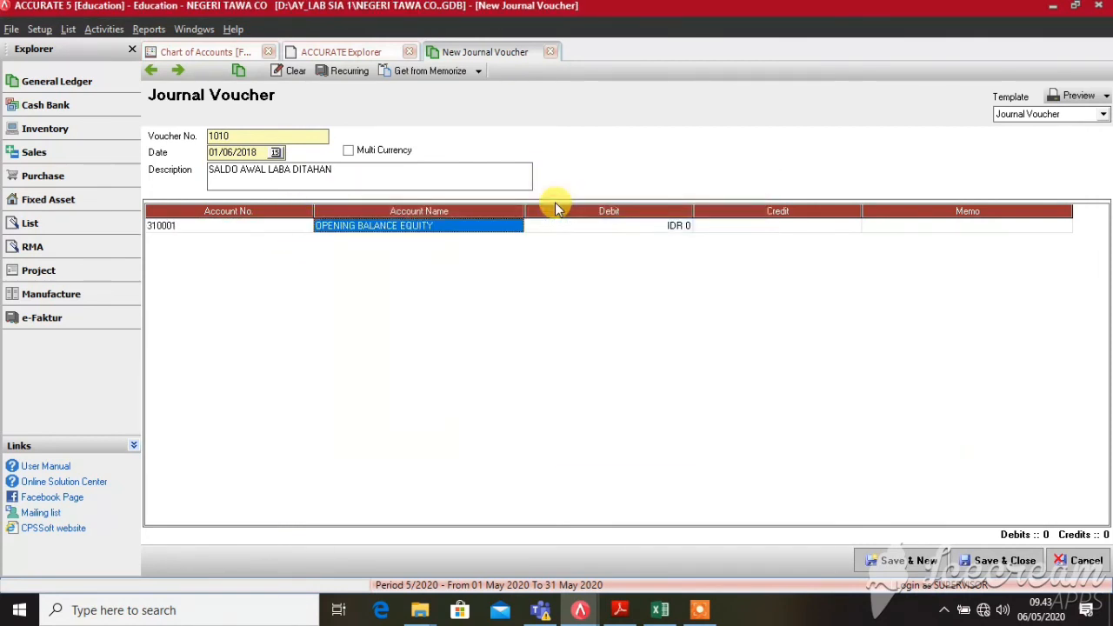
pyautogui.press('Tab')
pyautogui.write('55')
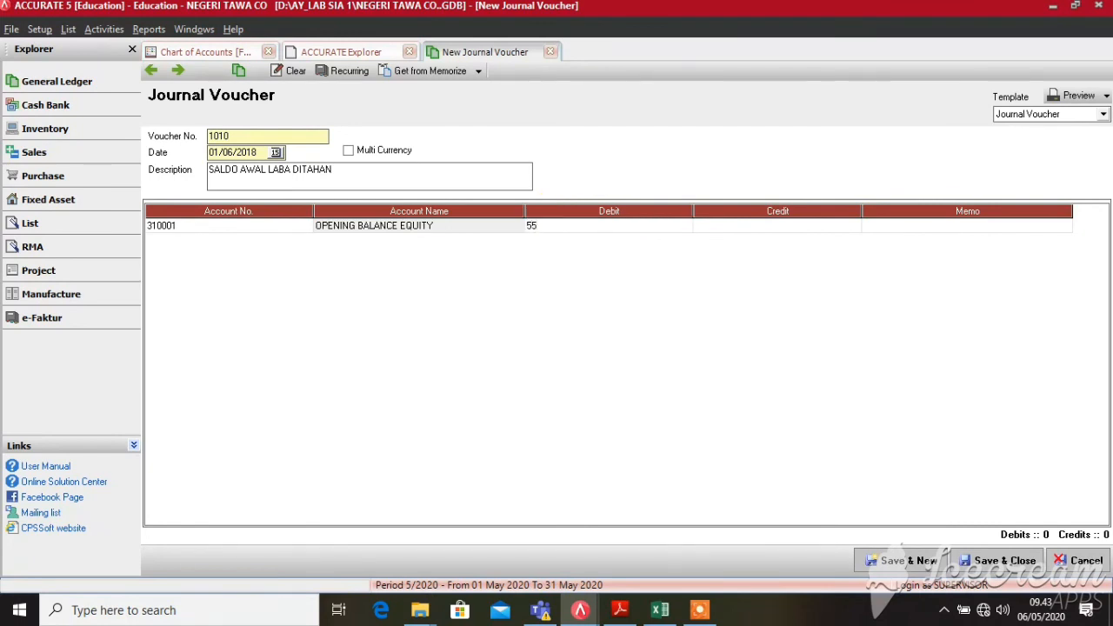
pyautogui.write('8.462.500')
pyautogui.press('Tab')
pyautogui.press('Tab')
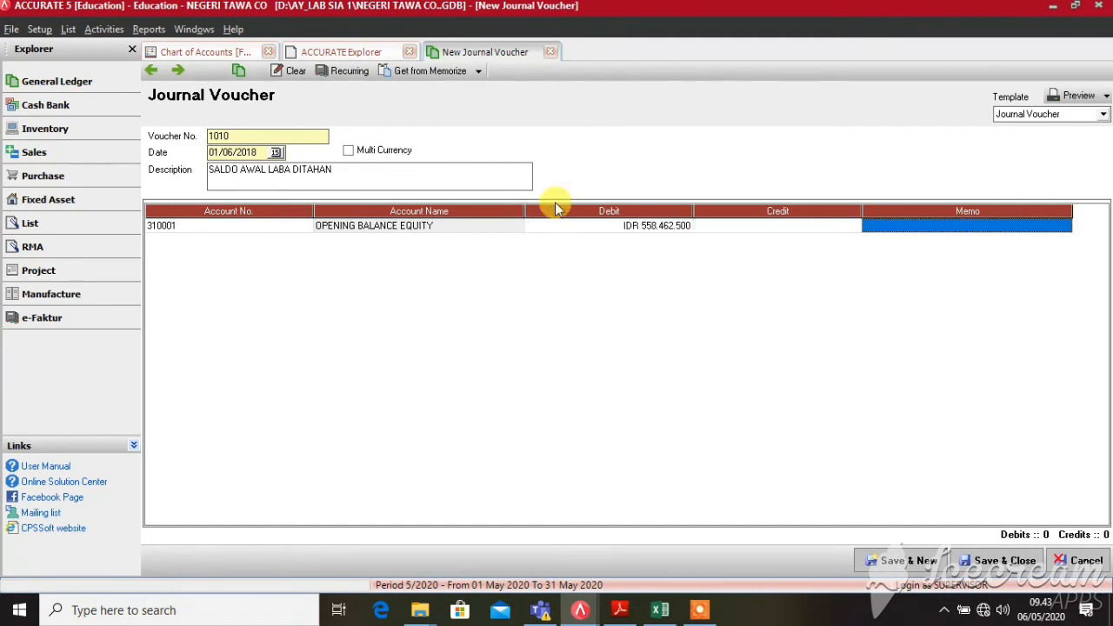
pyautogui.press('Tab')
# - Add a balancing line crediting the LABA DITAHAN account with 558.462.500, then save and close the journal voucher
pyautogui.click(304, 241)
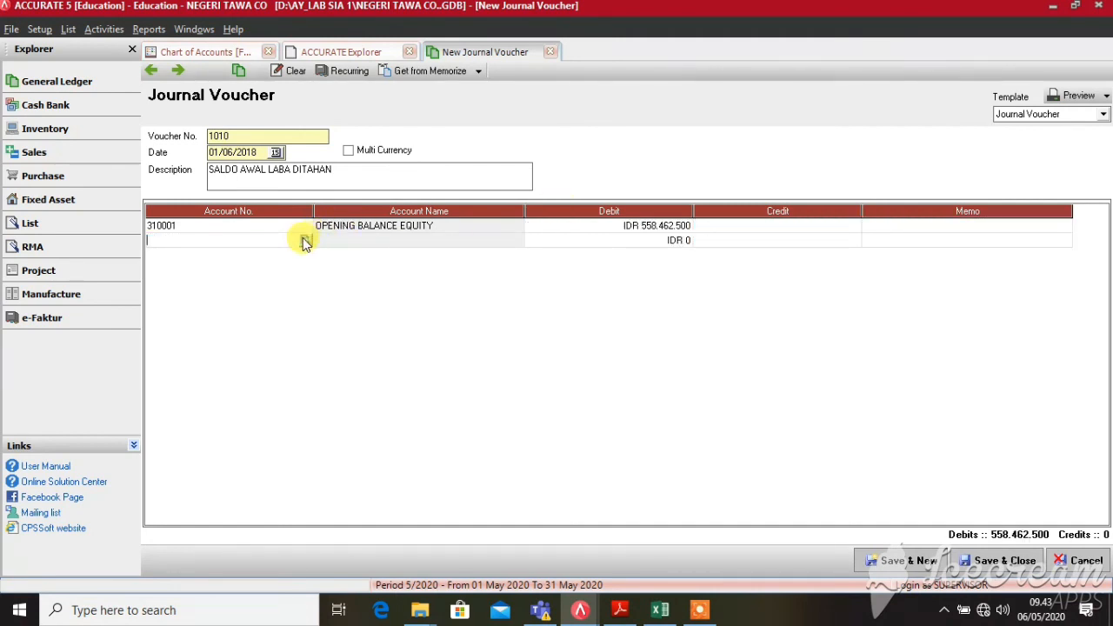
pyautogui.click(305, 241)
pyautogui.write('L')
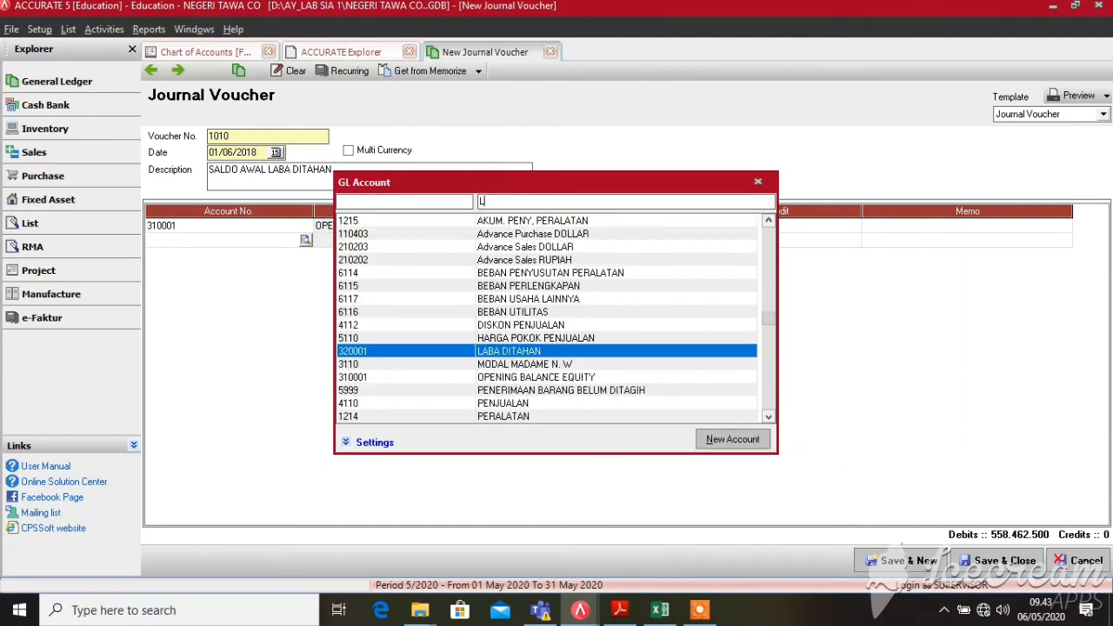
pyautogui.write('ABA')
pyautogui.press('Return')
pyautogui.press('Tab')
pyautogui.press('Tab')
pyautogui.press('Tab')
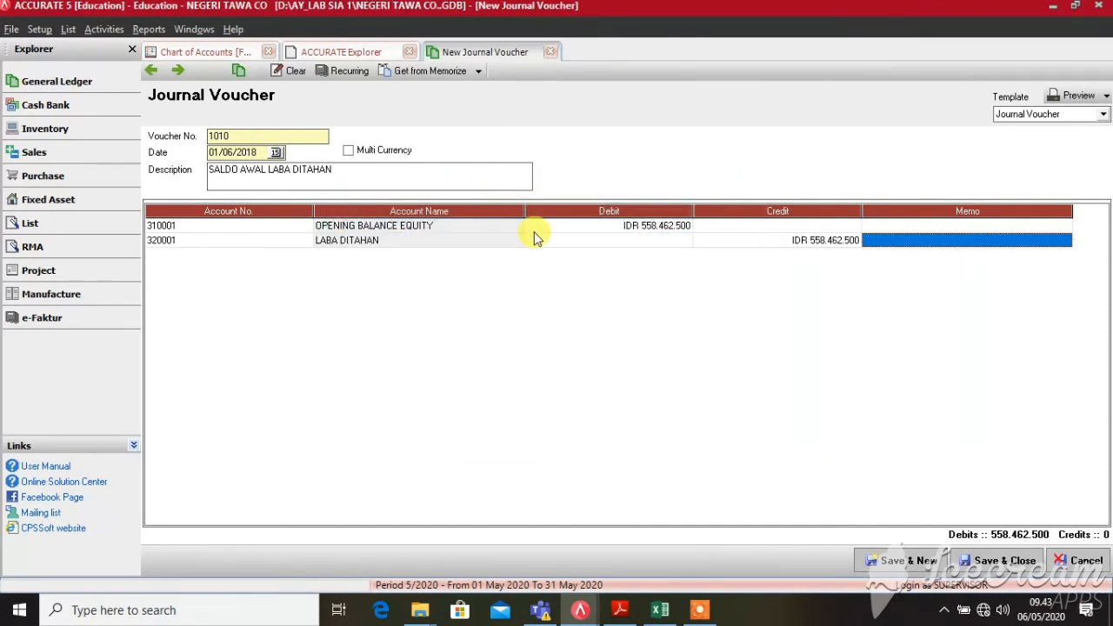
pyautogui.press('Tab')
pyautogui.press('Up')
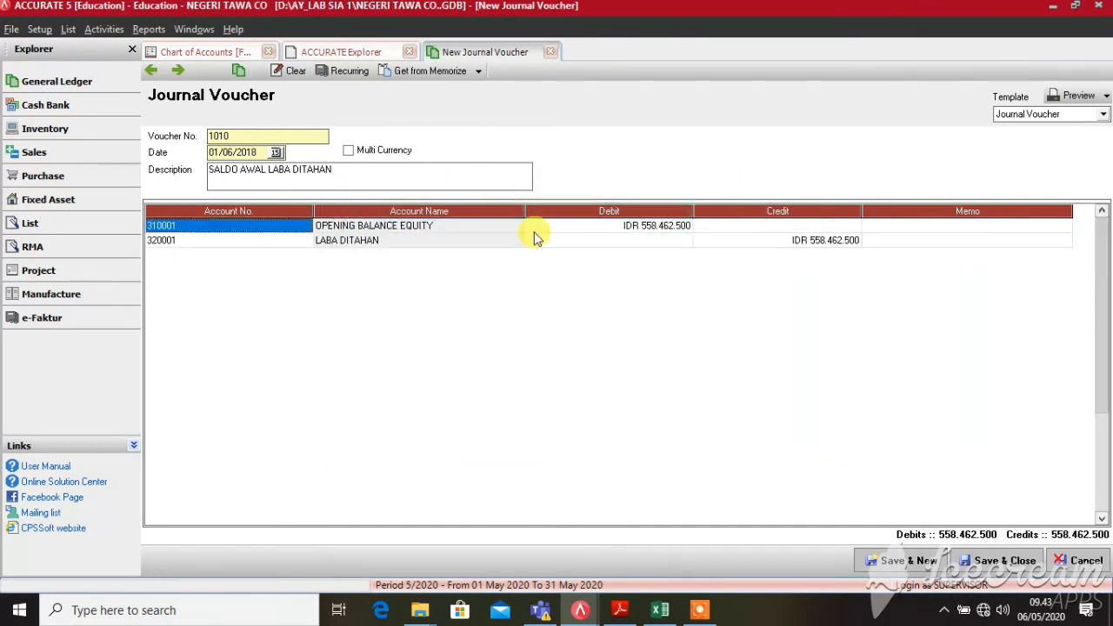
pyautogui.click(1001, 570)
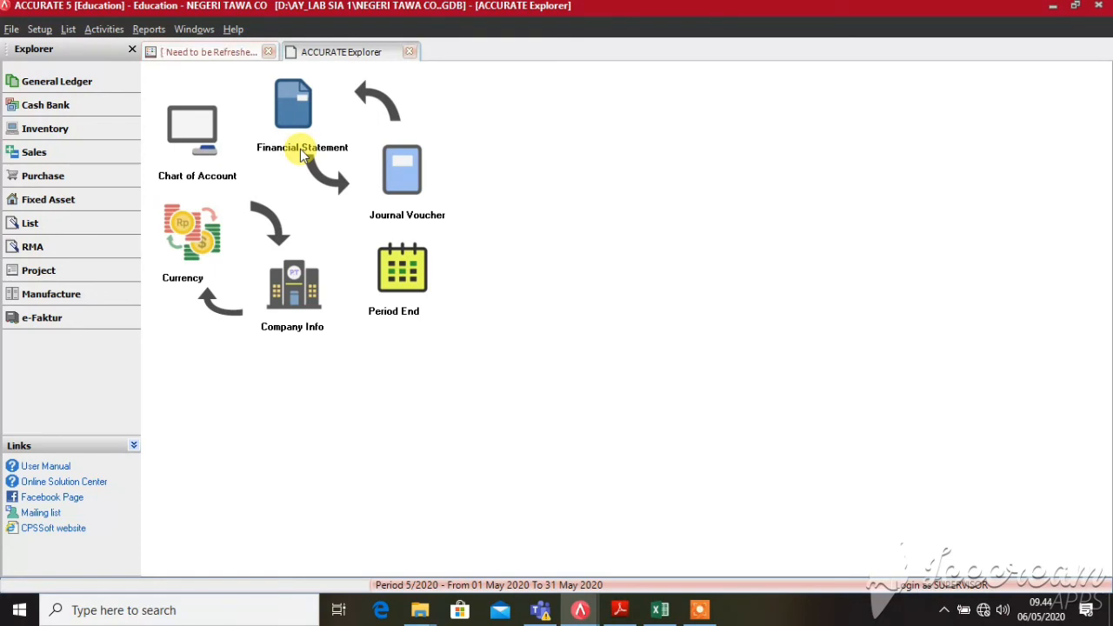
# - Refresh the Chart of Accounts and check the balances of OPENING BALANCE EQUITY and LABA DITAHAN
pyautogui.click(174, 54)
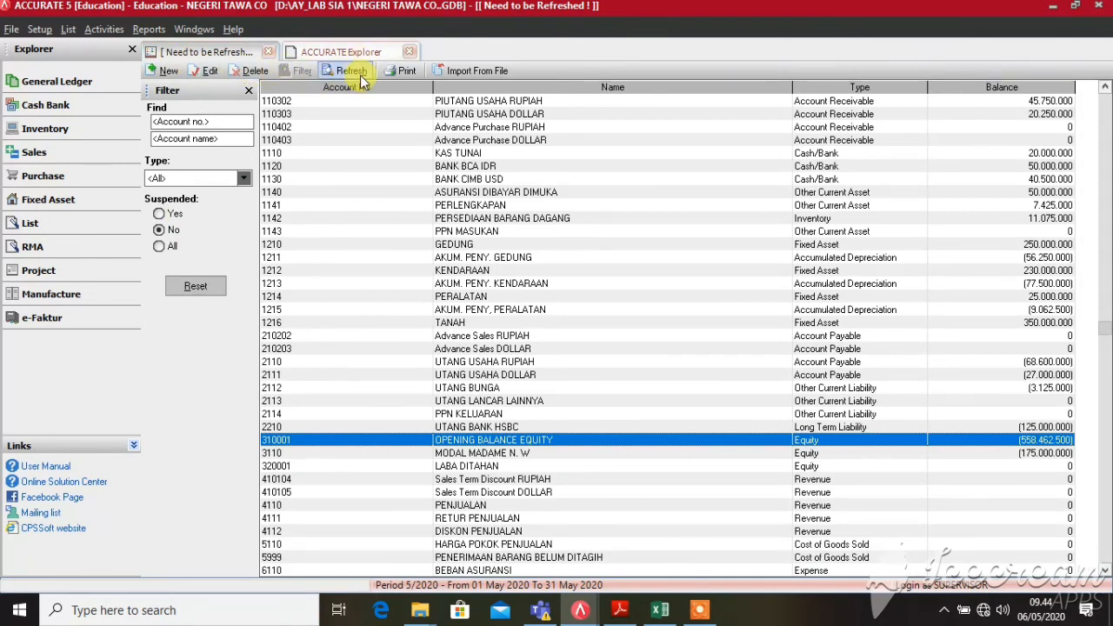
pyautogui.click(352, 71)
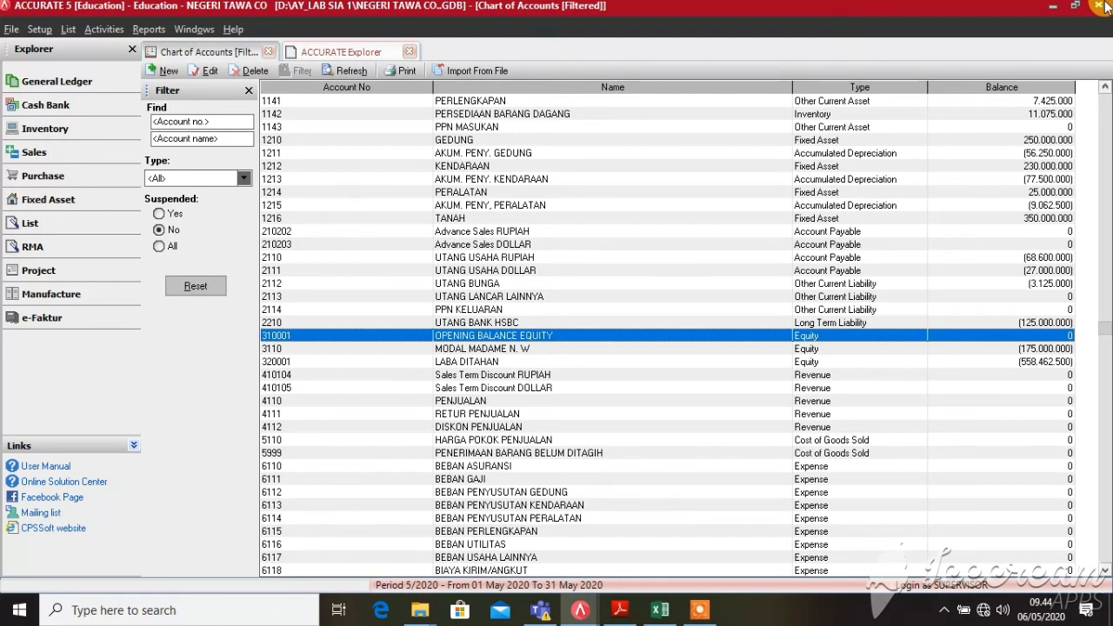
pyautogui.moveTo(619, 615)
pyautogui.click(706, 609)
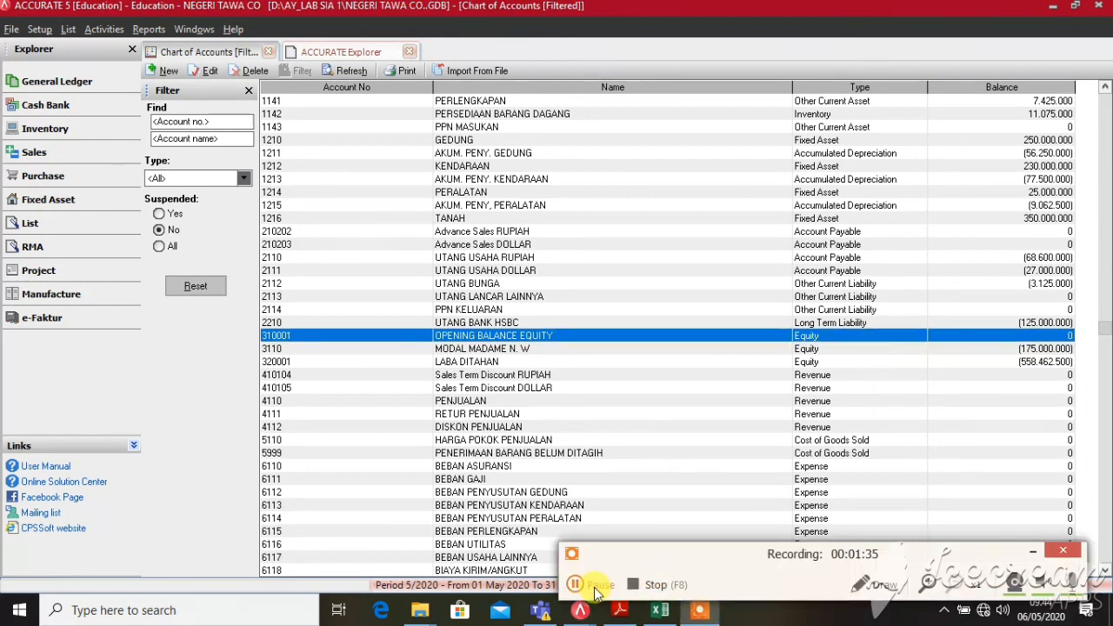